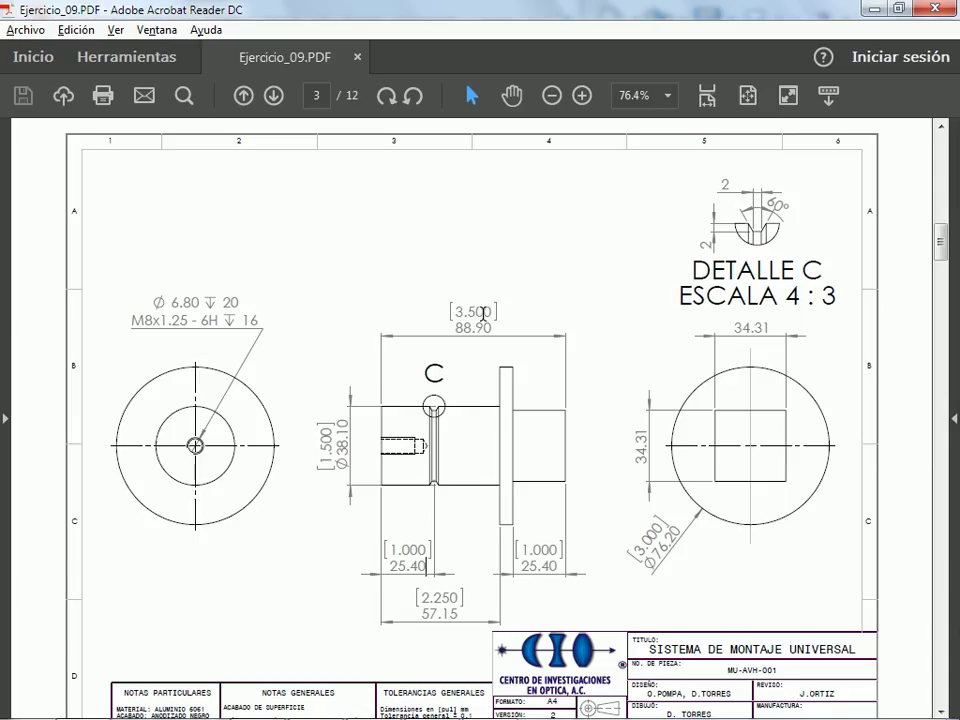
# - Switch to SOLIDWORKS and set the part's unit system to MMGS (millimetre, gram, second)
pyautogui.click(483, 314)
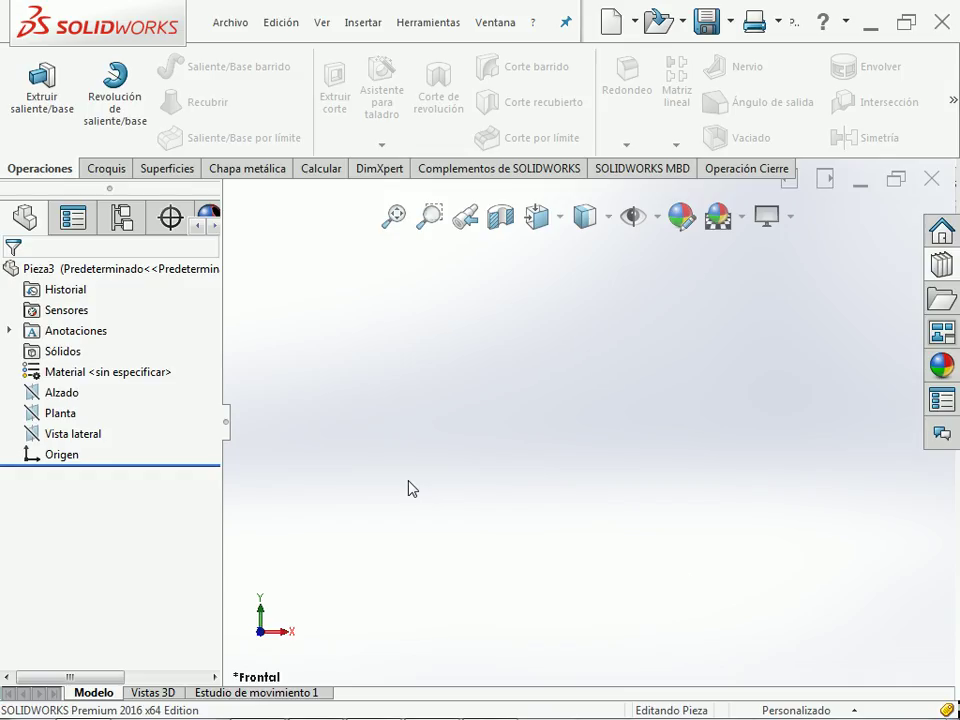
pyautogui.moveTo(810, 666)
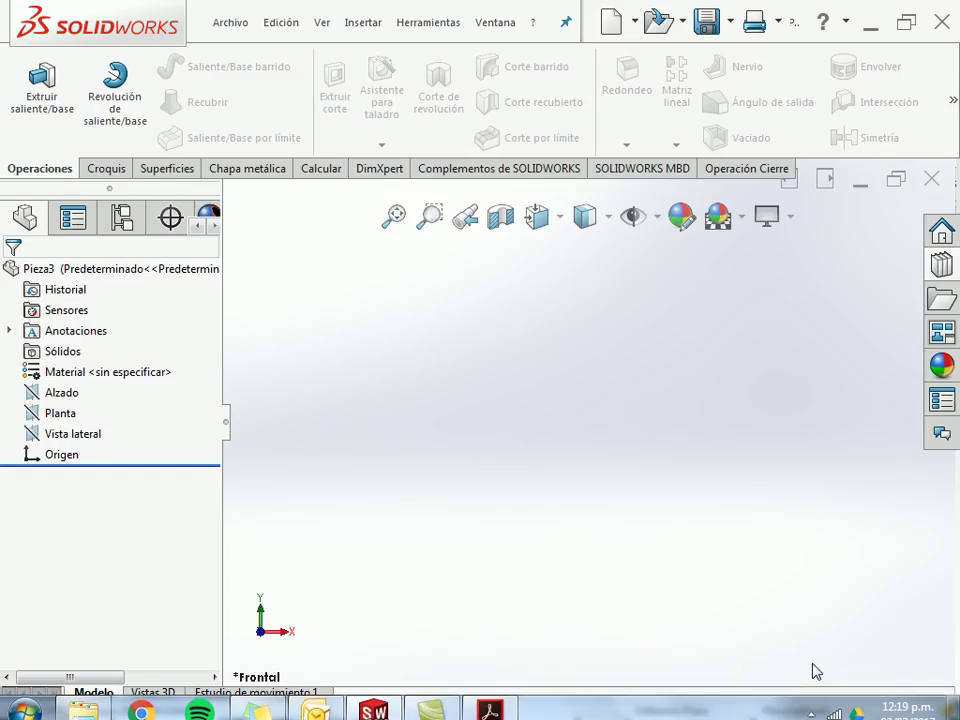
pyautogui.click(796, 710)
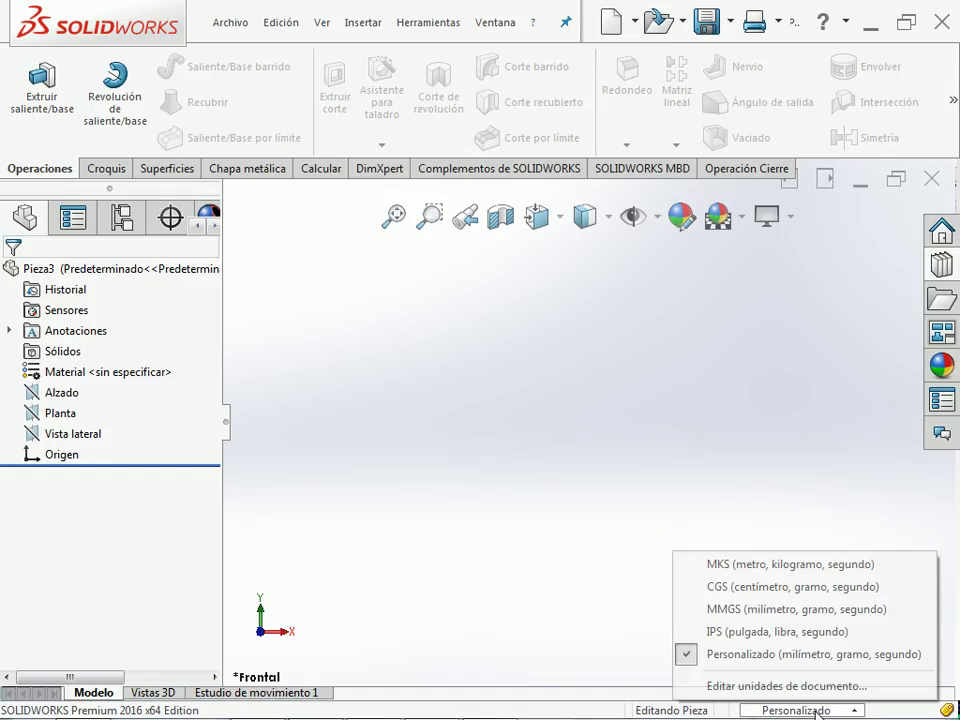
pyautogui.click(769, 611)
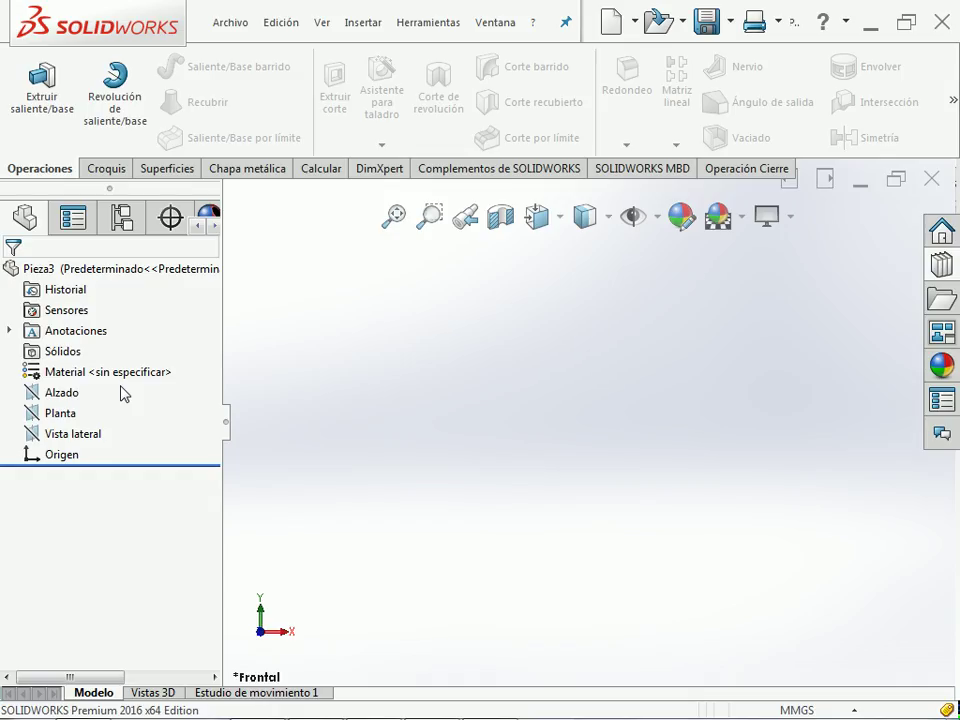
# - Start a new sketch on the Alzado plane
pyautogui.click(68, 388)
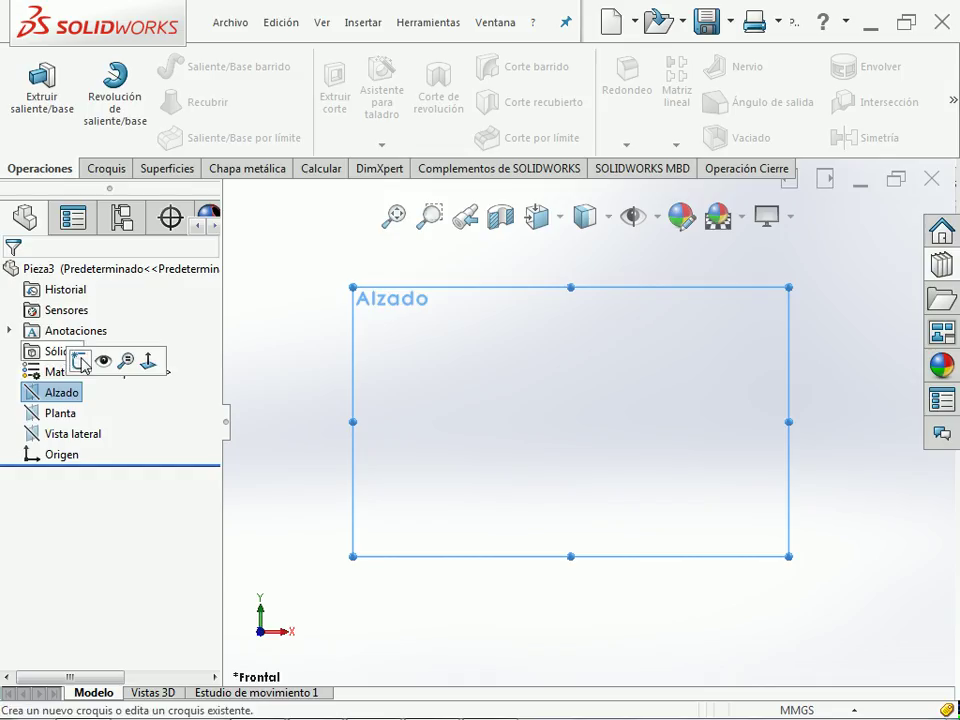
pyautogui.click(78, 358)
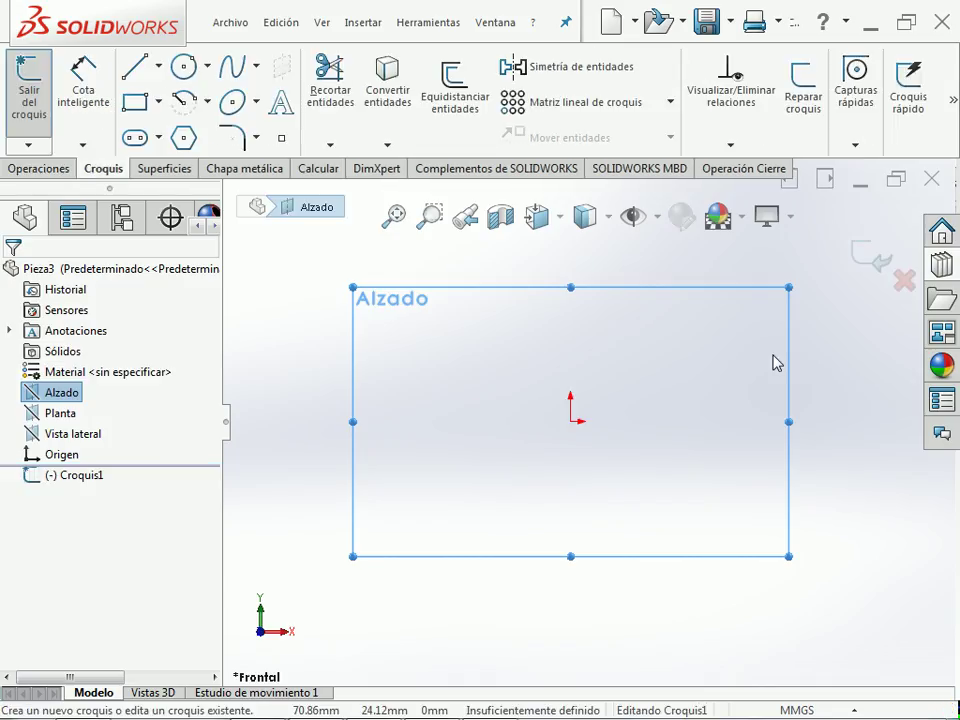
pyautogui.click(877, 405)
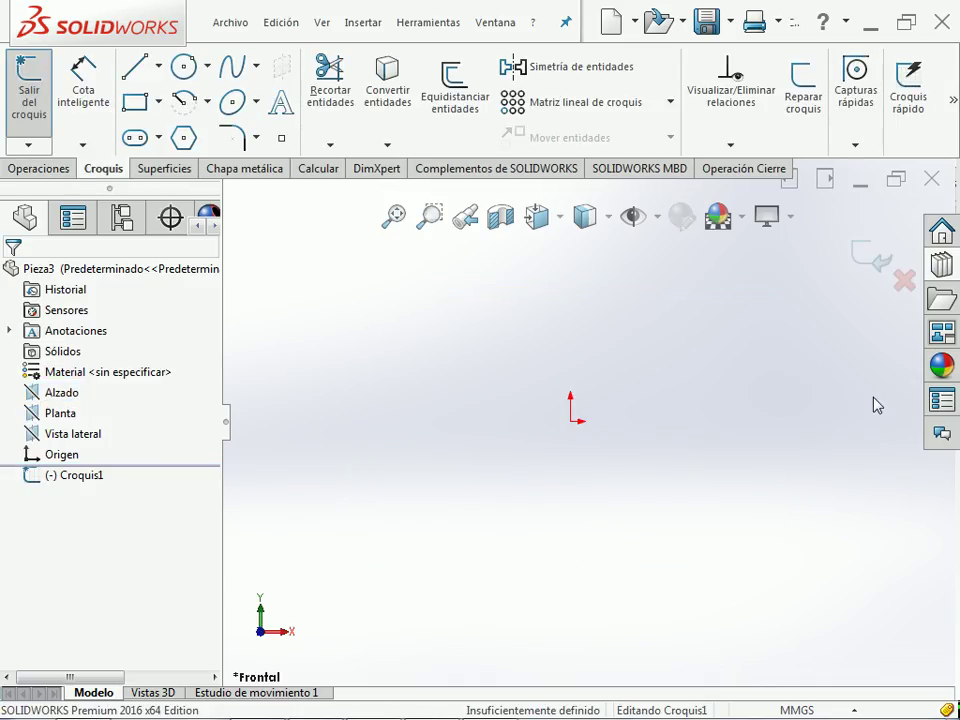
# - Draw a vertical midpoint line about 112 mm long centred on the origin and convert it to construction geometry
pyautogui.click(158, 66)
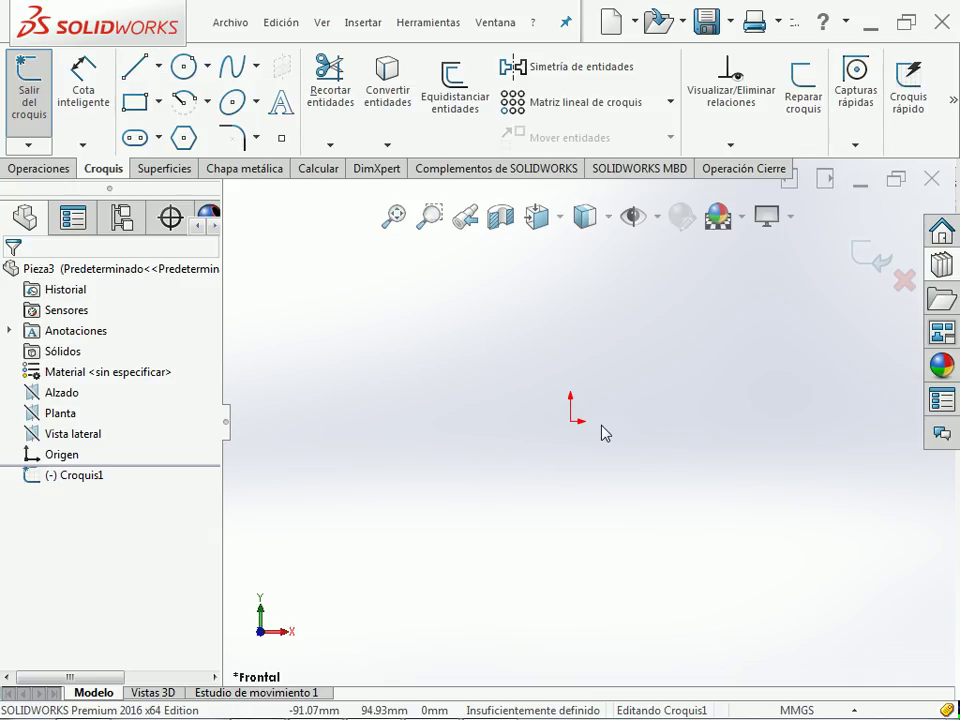
pyautogui.click(570, 421)
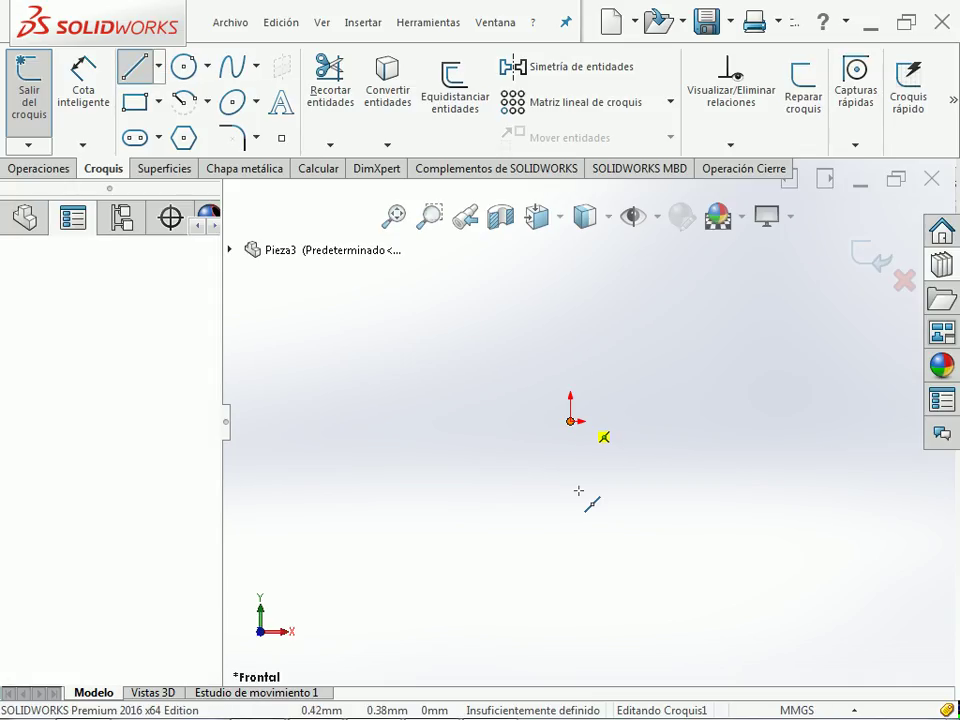
pyautogui.click(576, 562)
pyautogui.press('Escape')
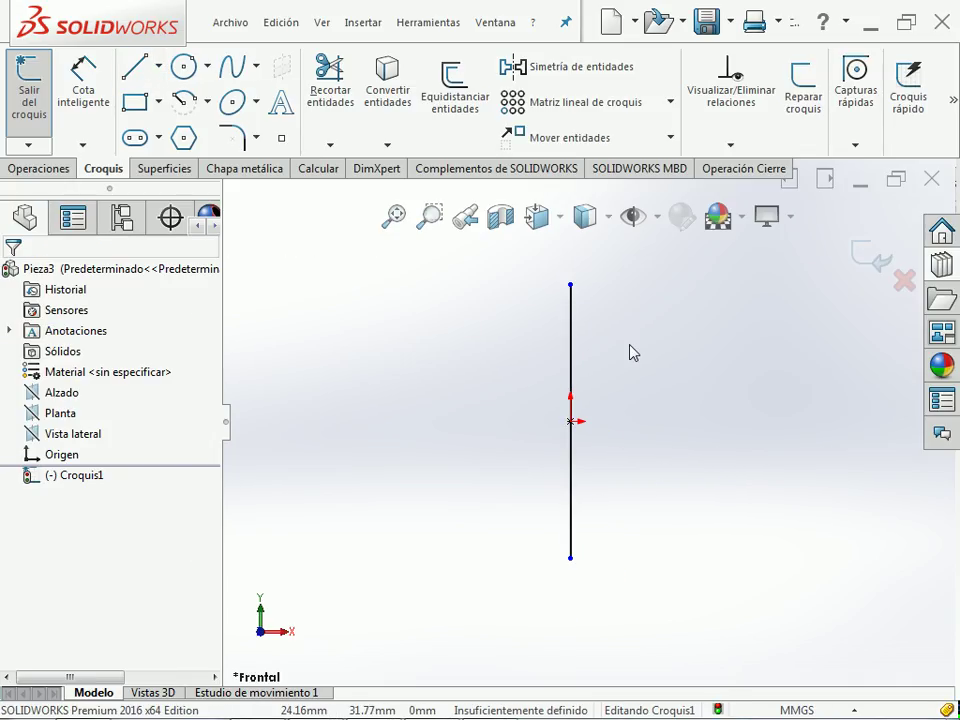
pyautogui.click(572, 310)
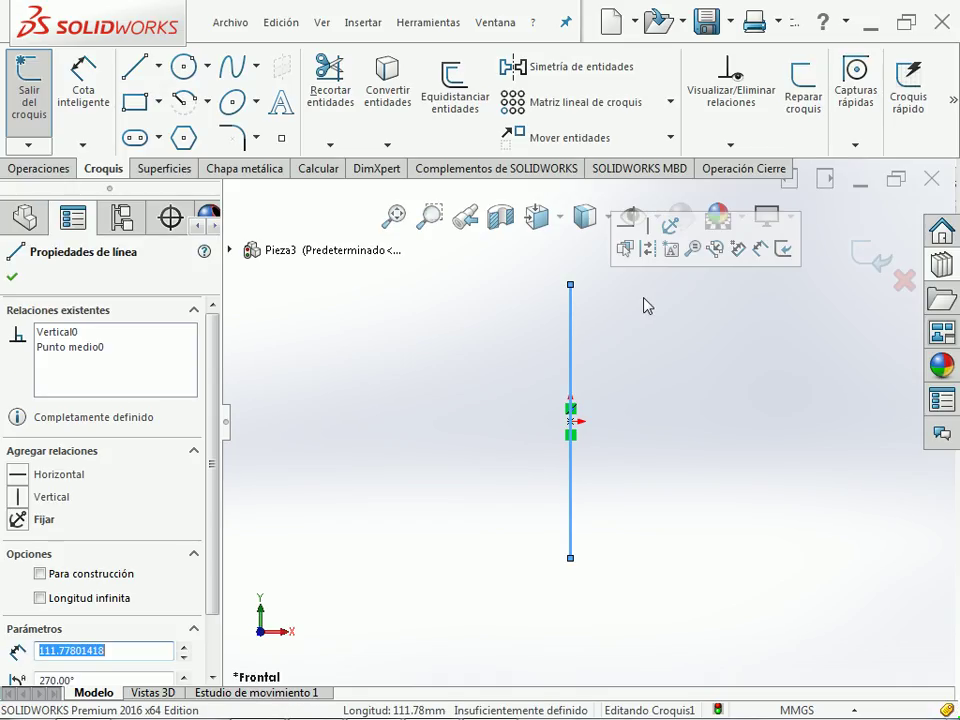
pyautogui.click(657, 259)
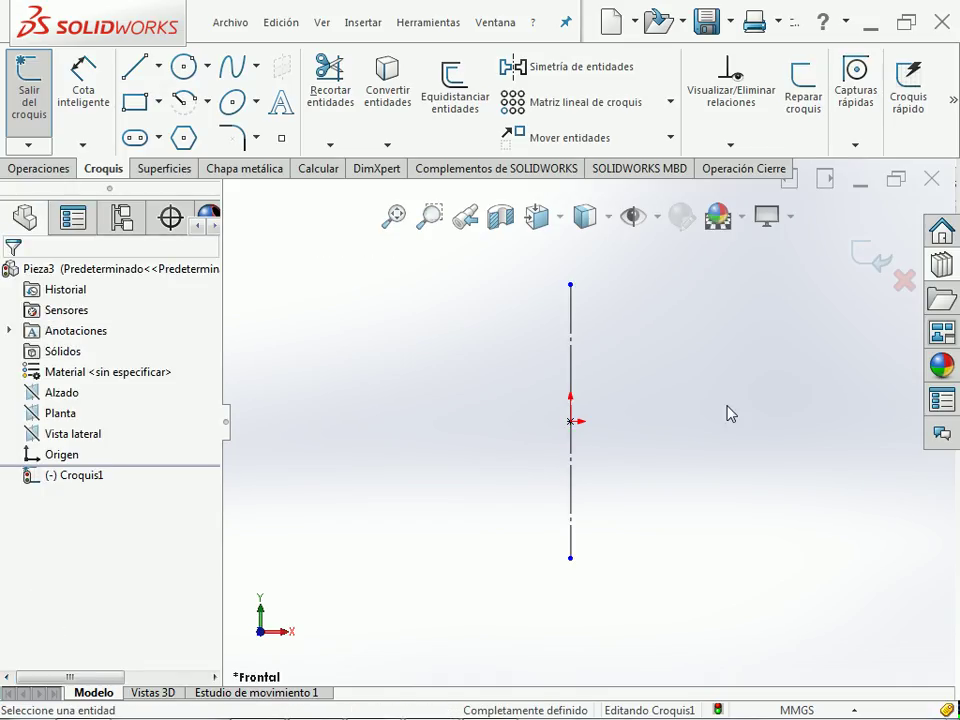
# - Dimension the vertical centreline's length and set it to 3.5 in
pyautogui.moveTo(730, 413); pyautogui.dragTo(729, 262, button='right')
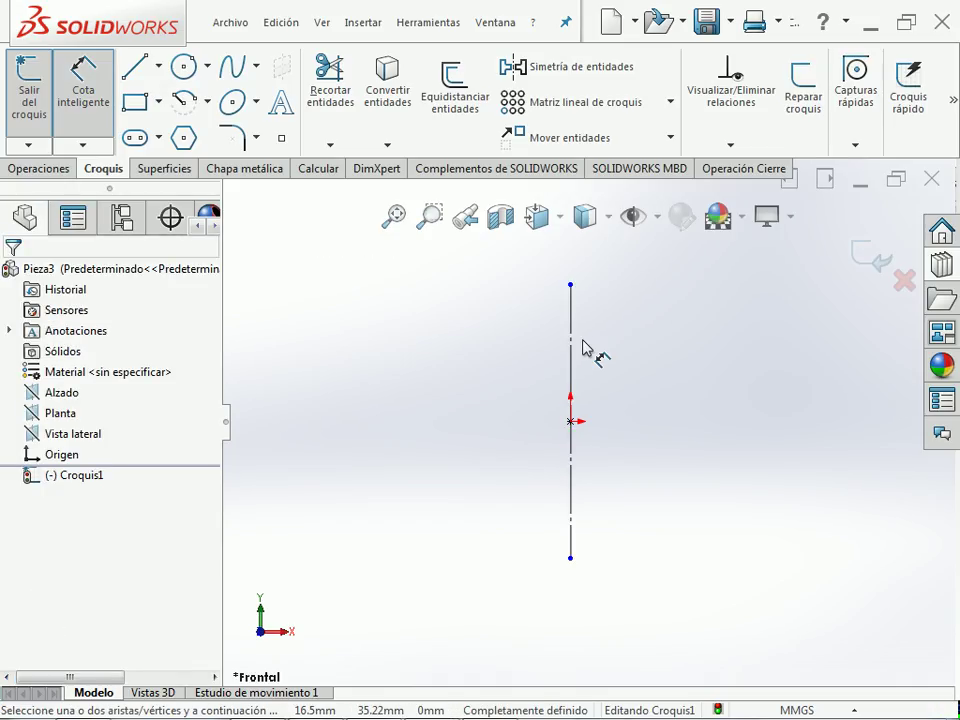
pyautogui.click(677, 380)
pyautogui.click(689, 450)
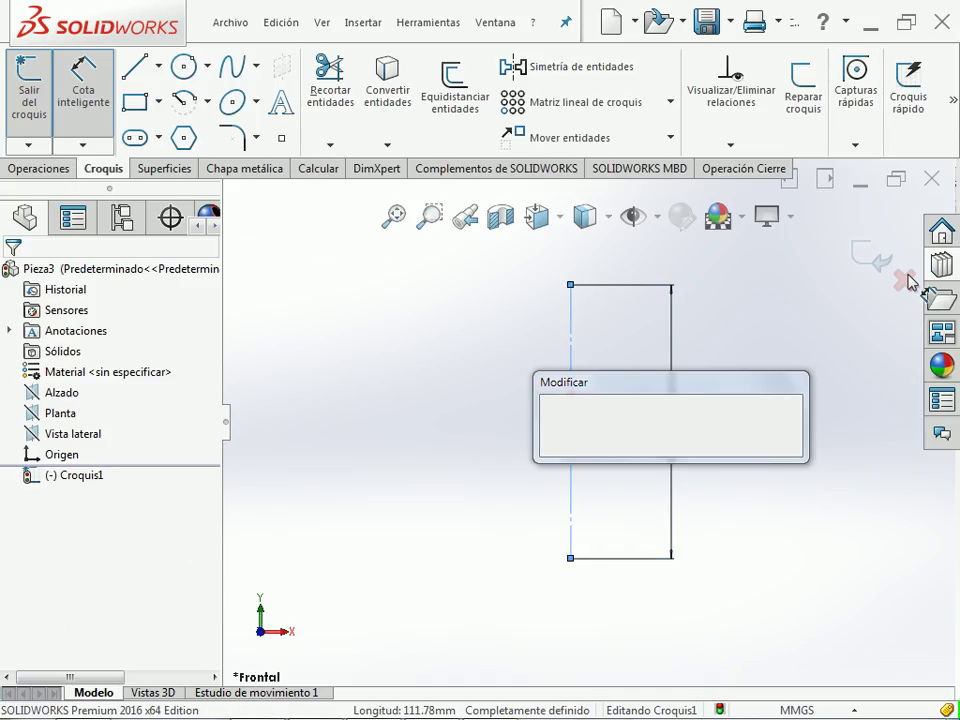
pyautogui.write('3.')
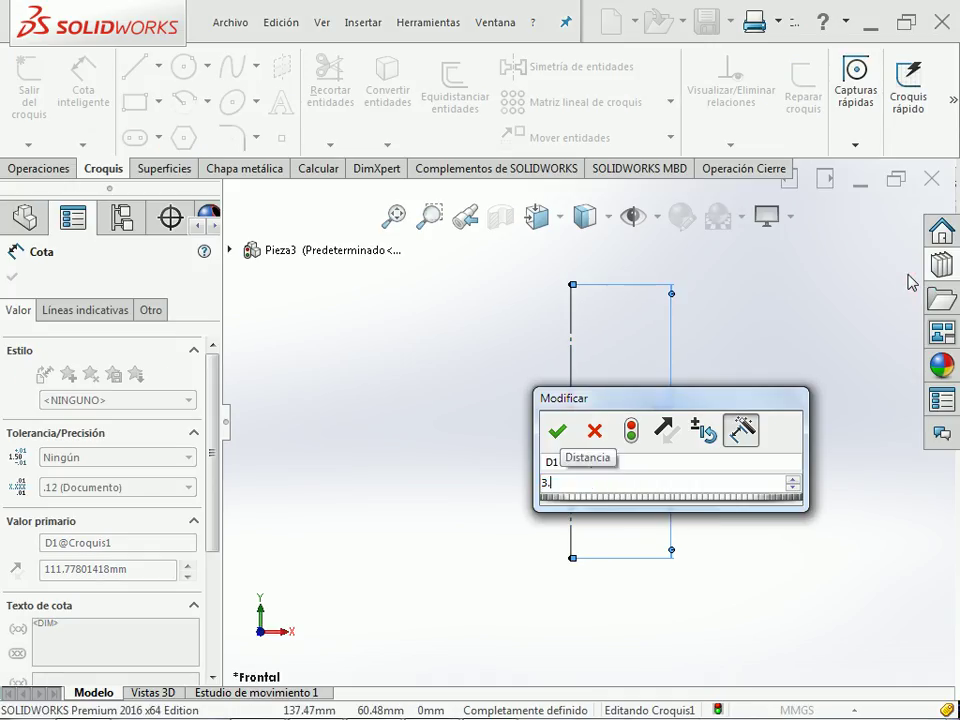
pyautogui.write('5')
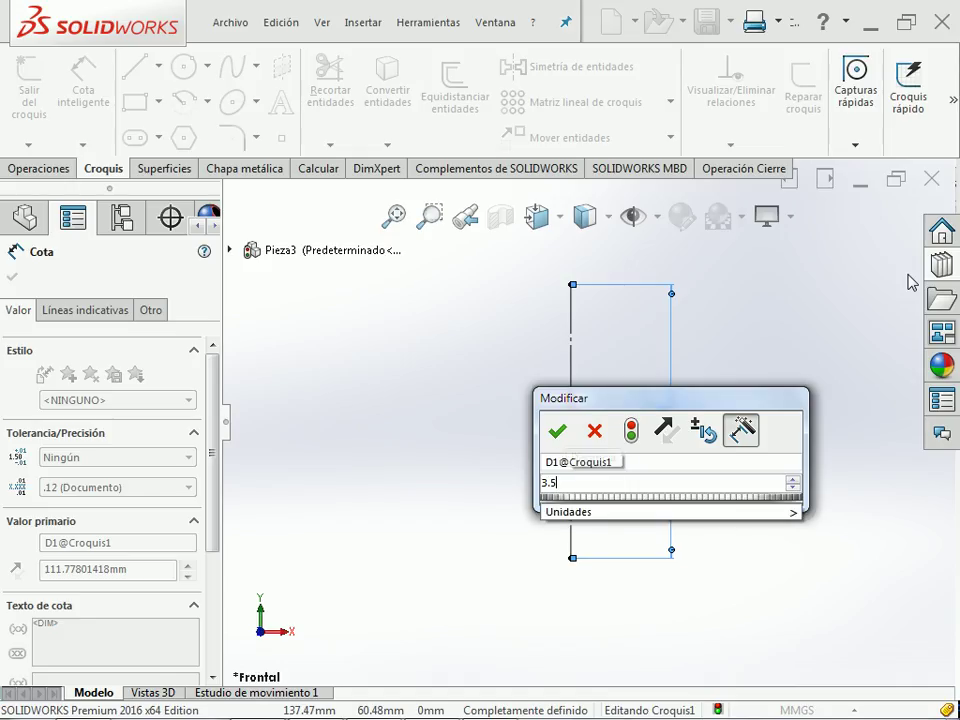
pyautogui.write('"')
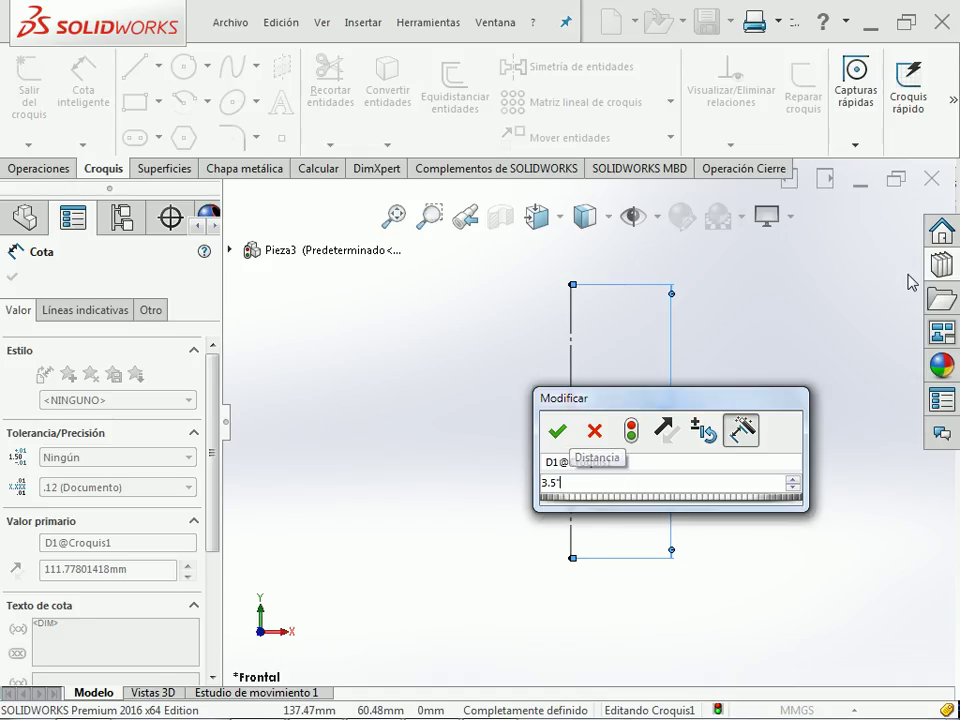
pyautogui.press('BackSpace')
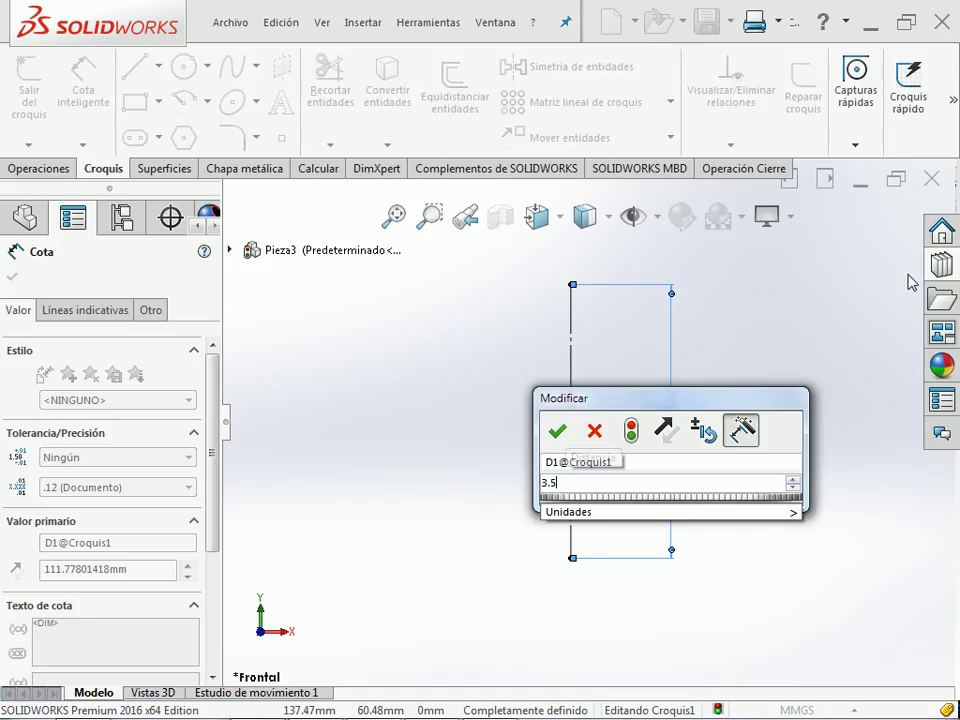
pyautogui.write('pul')
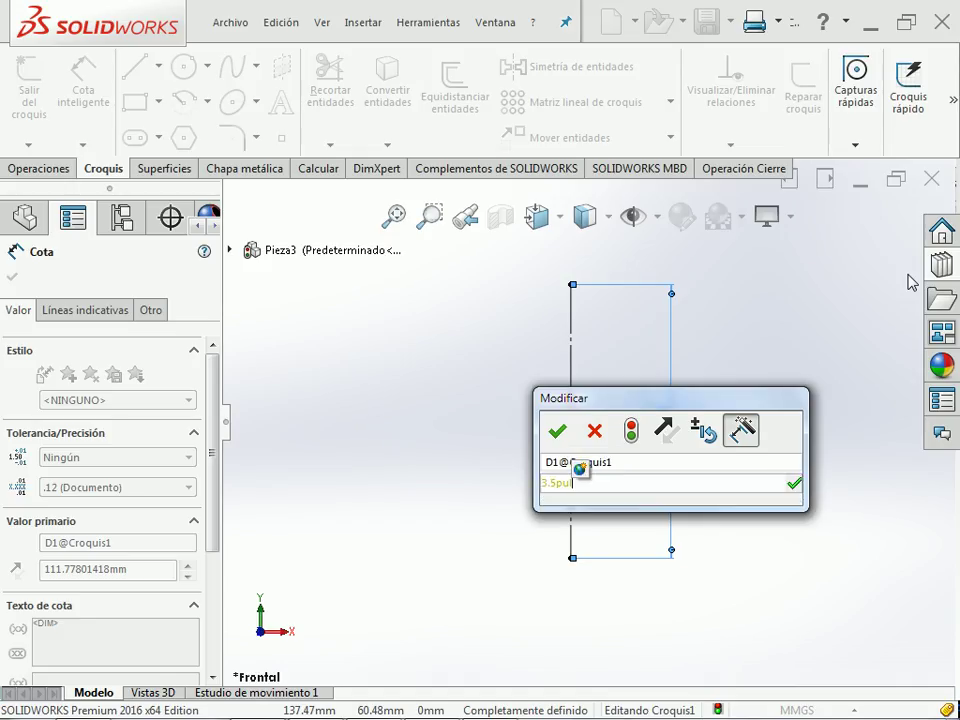
pyautogui.write('gadas')
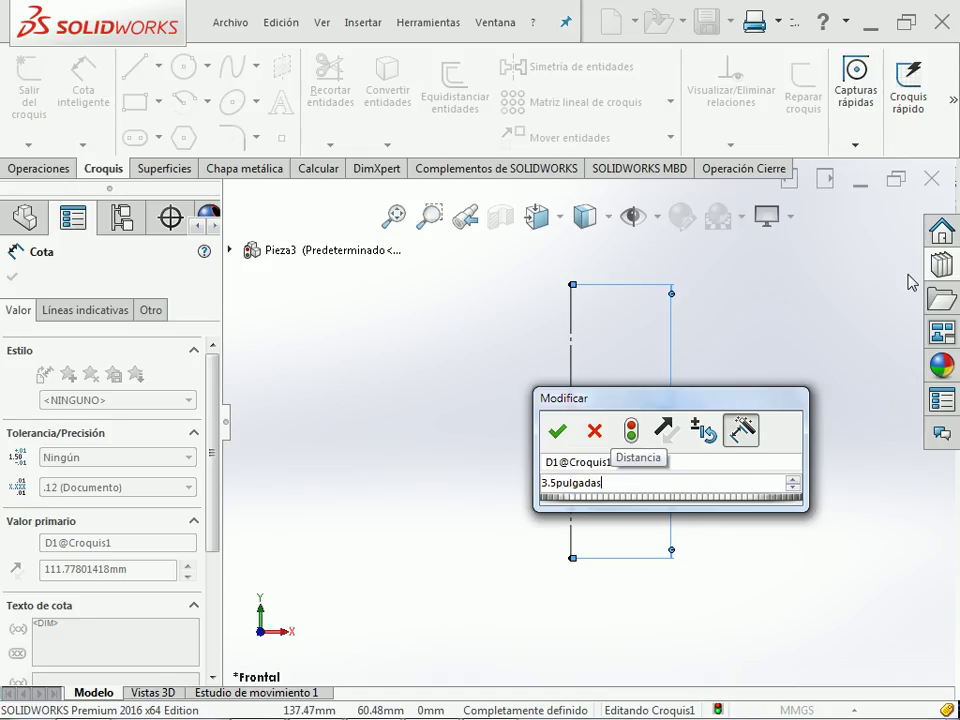
pyautogui.press('BackSpace')
pyautogui.press('BackSpace')
pyautogui.press('BackSpace')
pyautogui.press('BackSpace')
pyautogui.press('BackSpace')
pyautogui.press('BackSpace')
pyautogui.press('BackSpace')
pyautogui.press('BackSpace')
pyautogui.write('in')
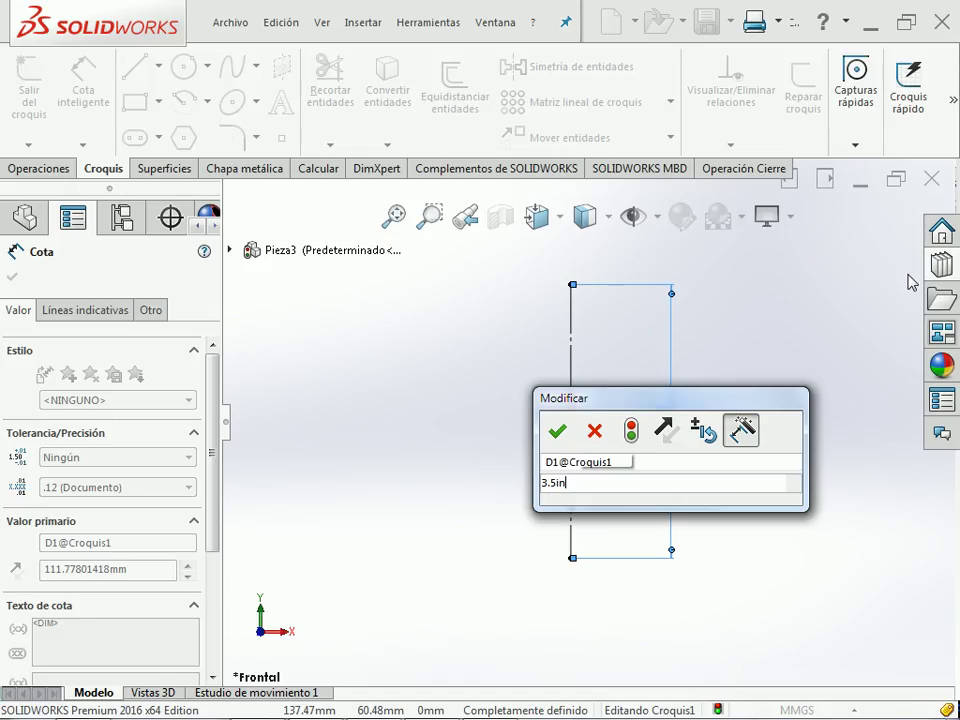
pyautogui.press('Return')
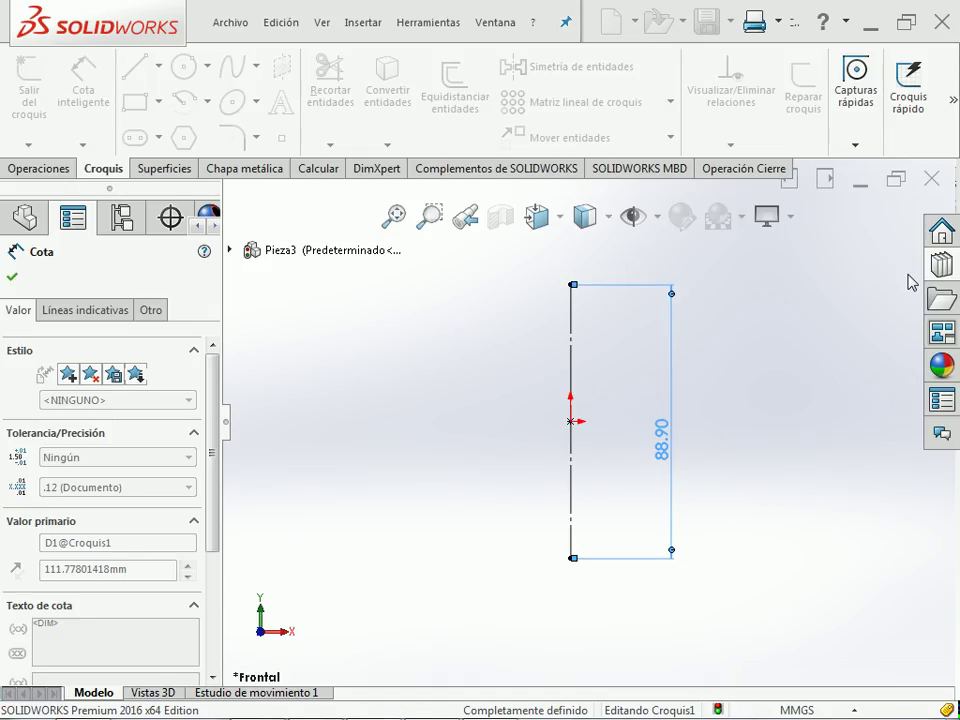
pyautogui.click(889, 551)
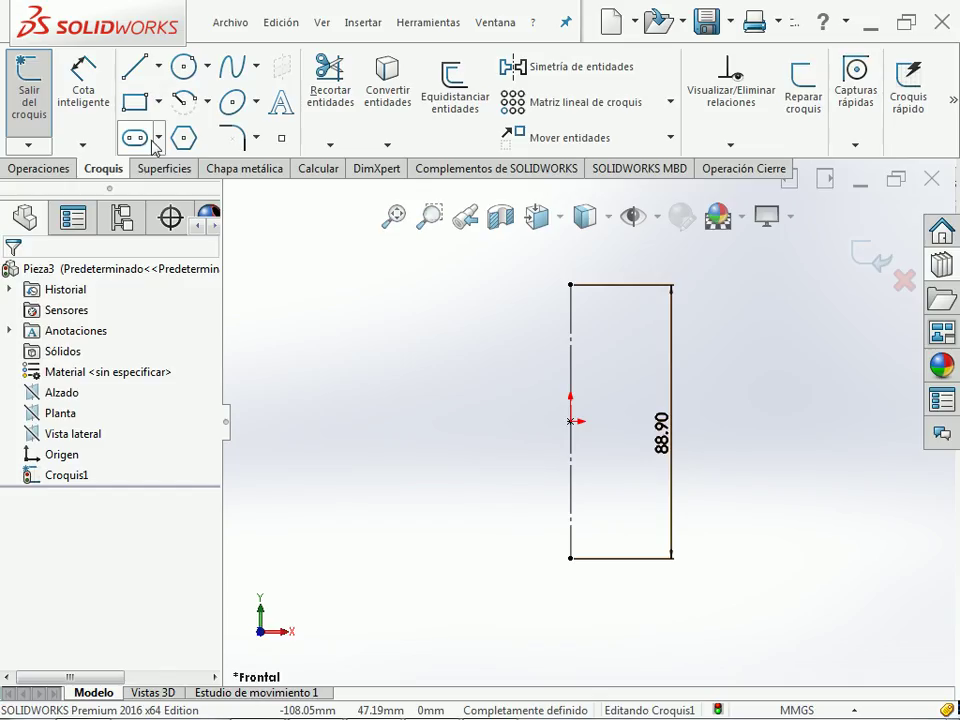
# - Draw a three-line rectangular outline about 34 mm wide to the left of the centreline, joining its upper and lower ends
pyautogui.click(134, 101)
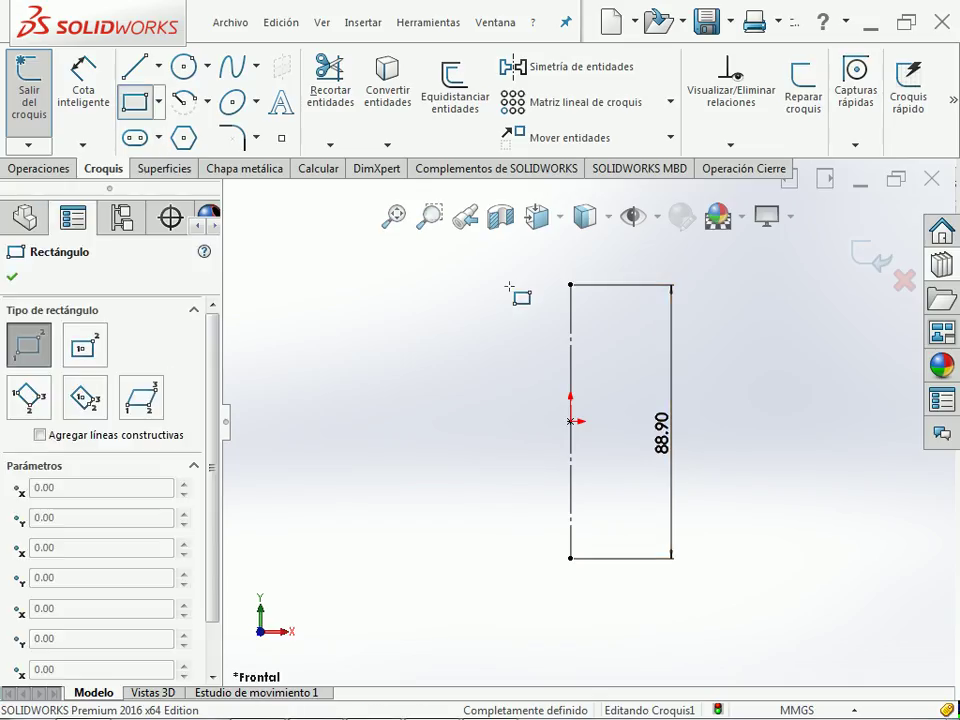
pyautogui.press('Escape')
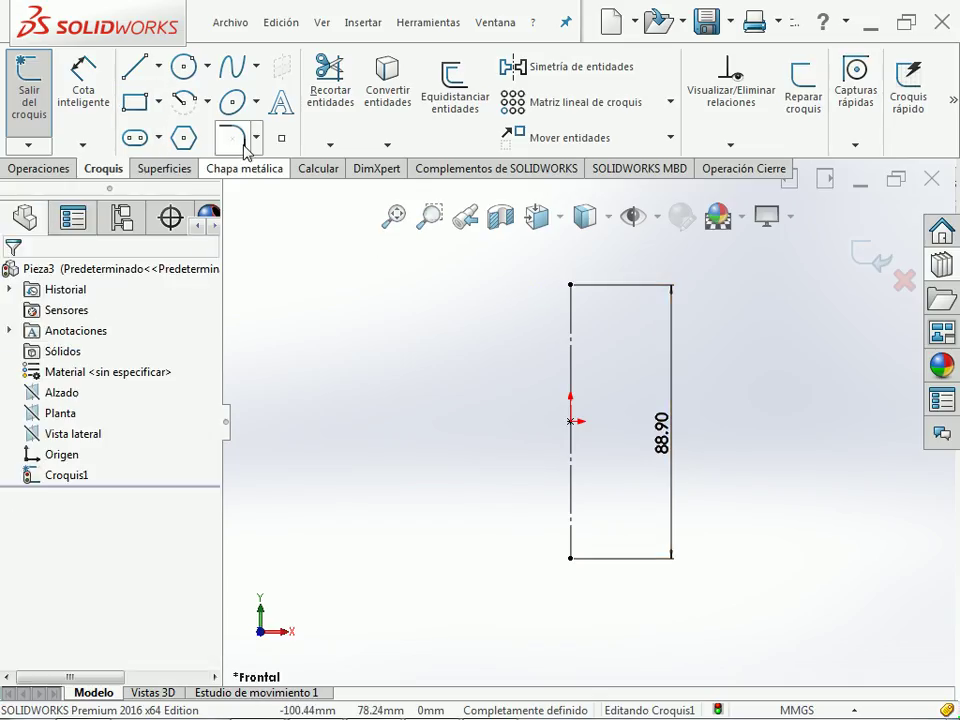
pyautogui.press('l')
pyautogui.click(570, 285)
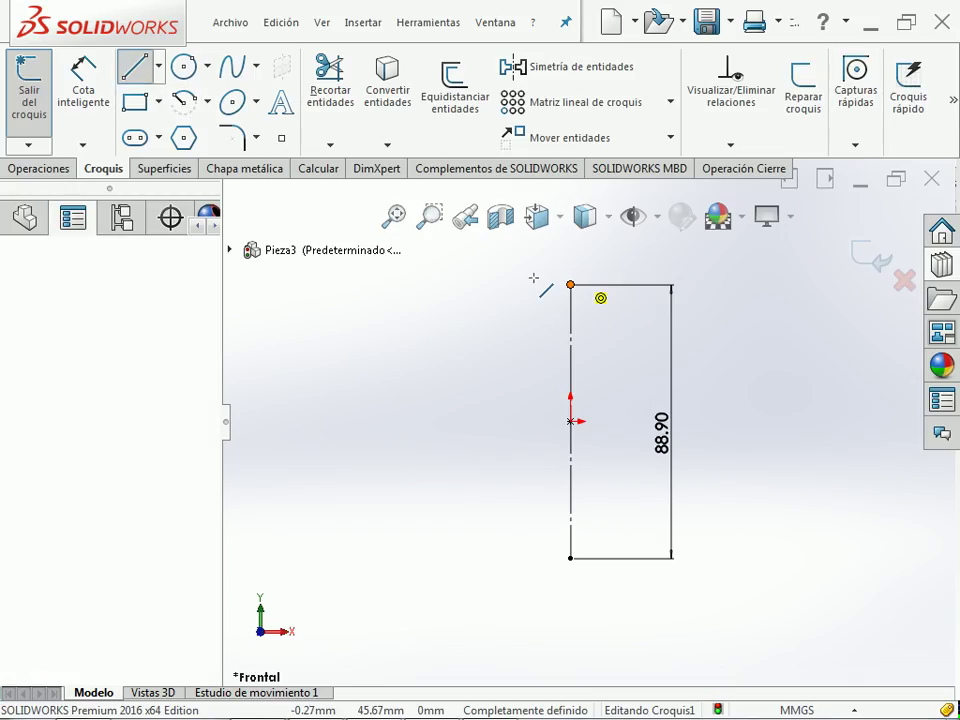
pyautogui.click(467, 285)
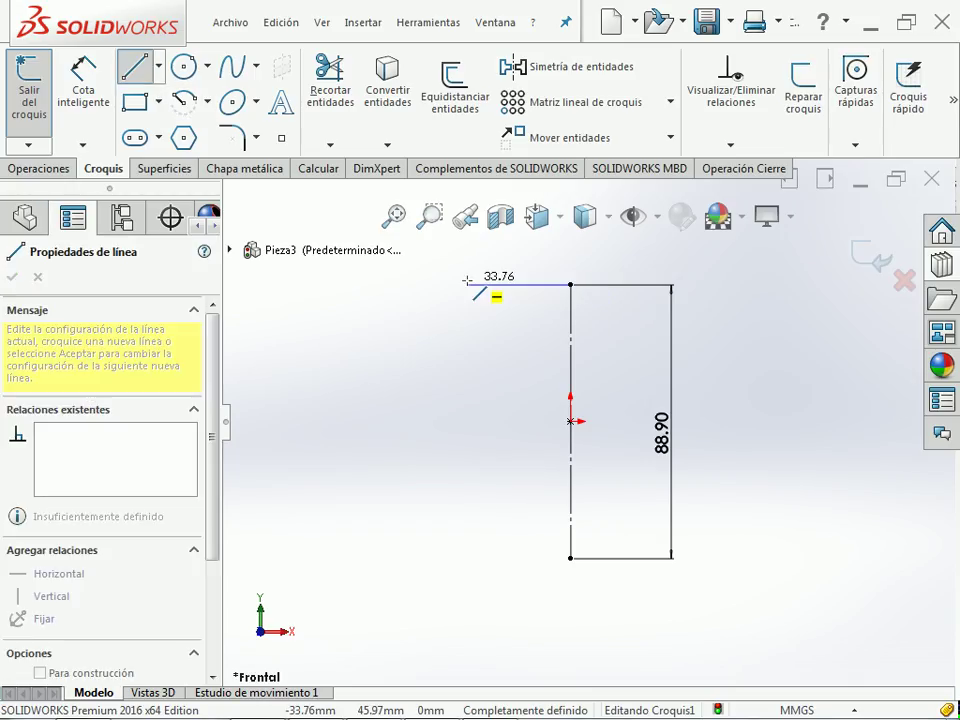
pyautogui.click(467, 558)
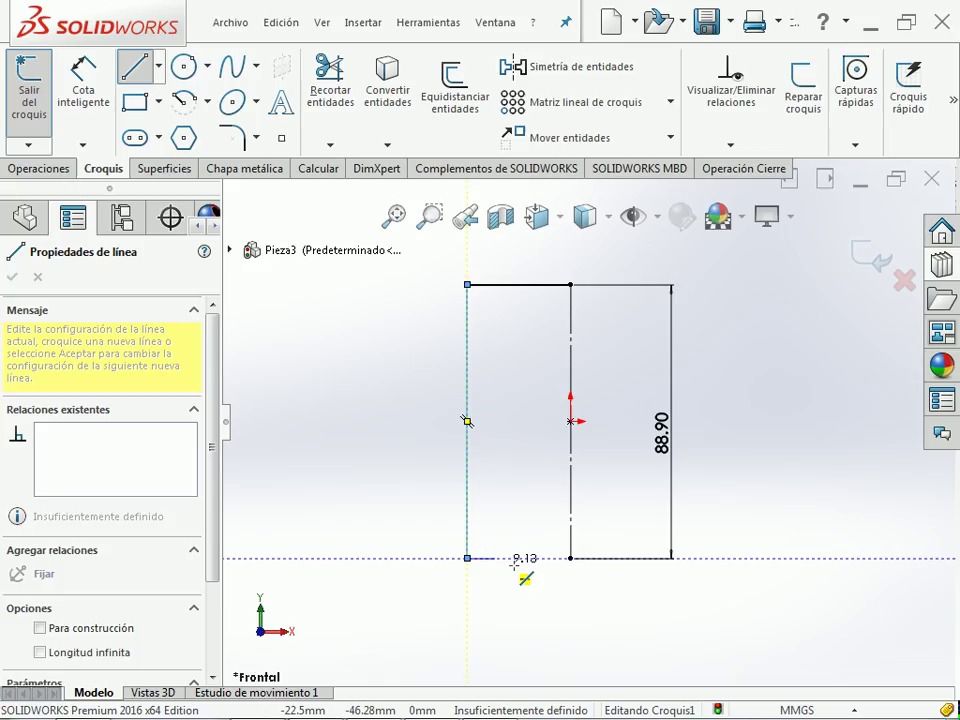
pyautogui.click(570, 558)
pyautogui.press('Escape')
# - Add a diameter dimension of 3 in (76.20 mm) between the outline's outer vertical line and the centreline
pyautogui.press('d')
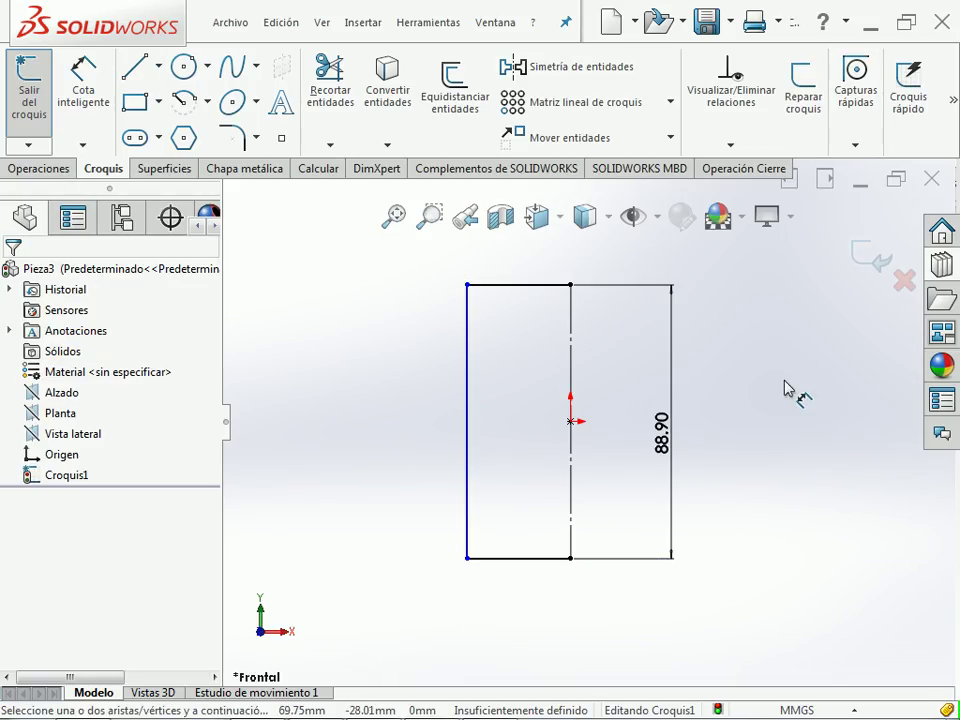
pyautogui.click(569, 318)
pyautogui.click(560, 320)
pyautogui.click(640, 285)
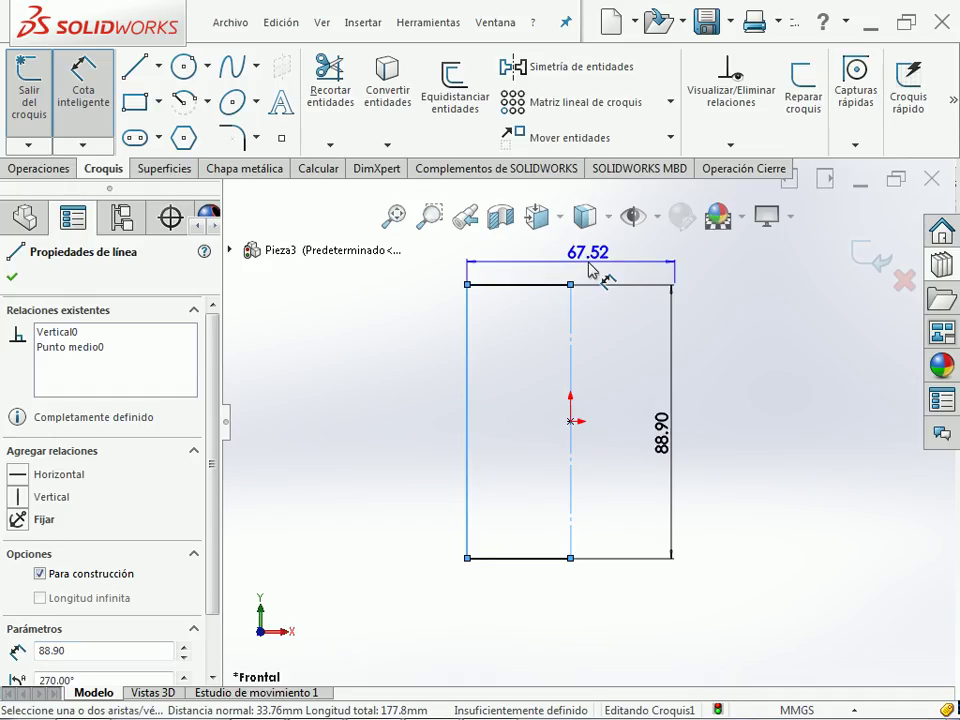
pyautogui.click(606, 270)
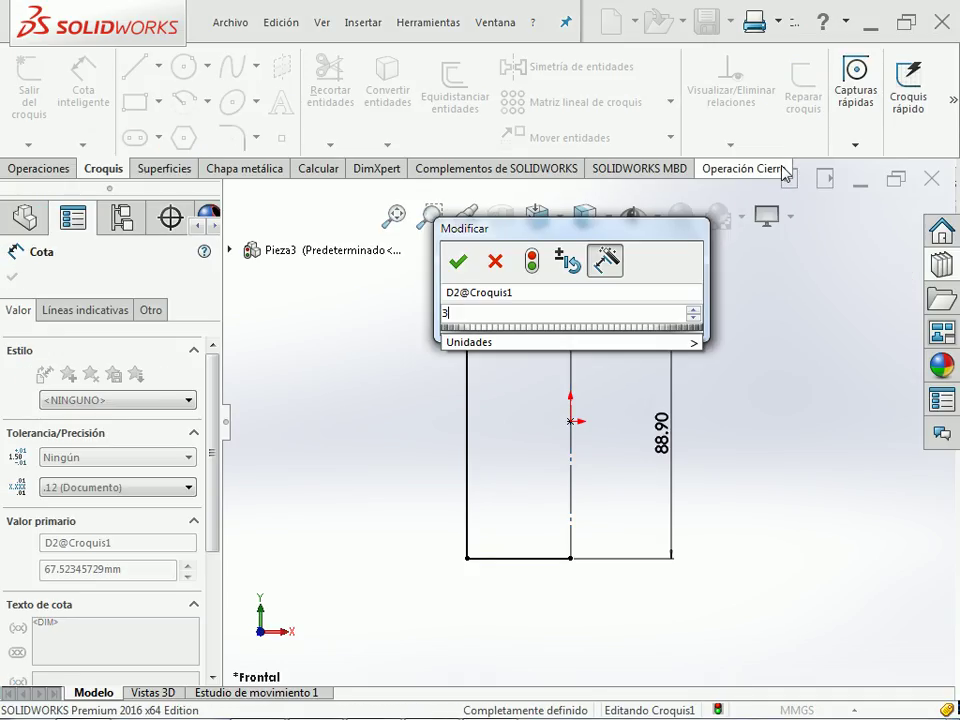
pyautogui.write('3')
pyautogui.press('Return')
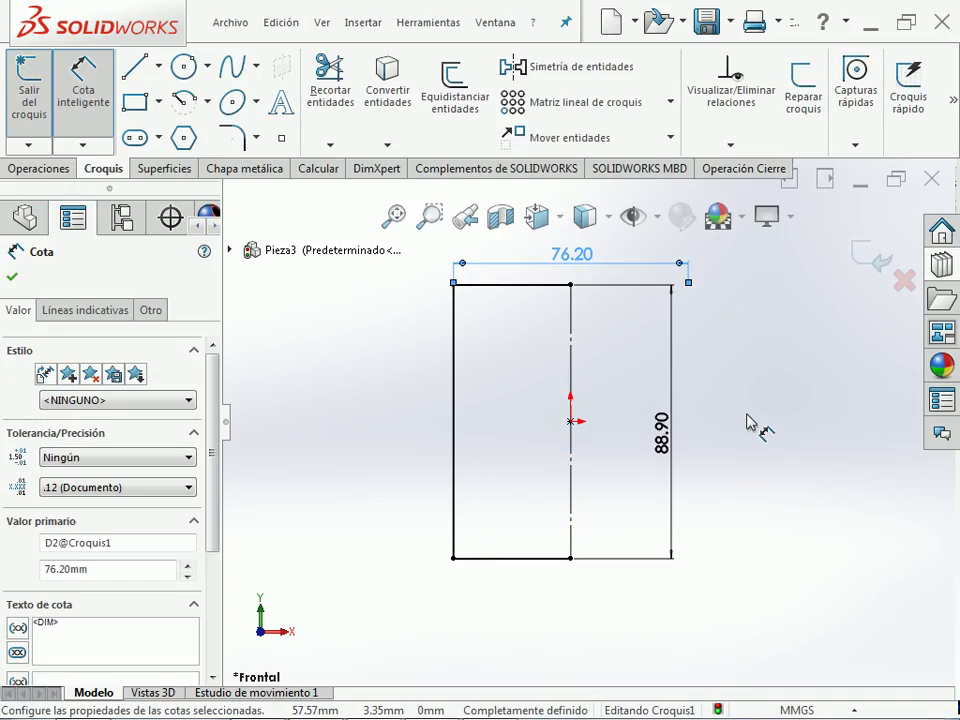
pyautogui.click(750, 421)
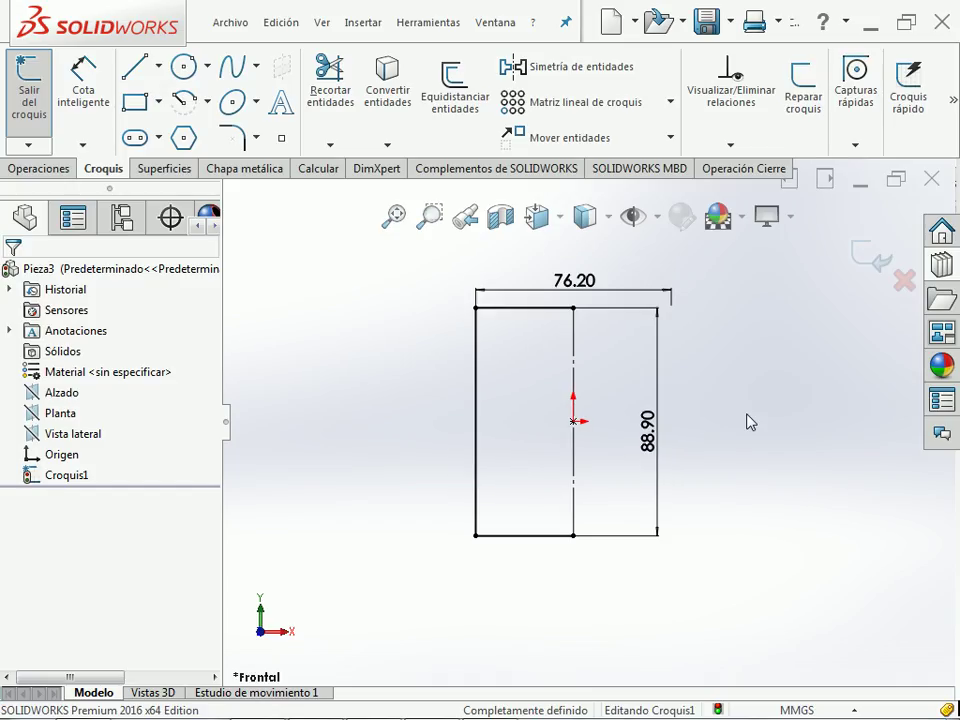
# - Close the profile sketch and revolve it 360° about the vertical construction line into a solid cylinder
pyautogui.click(869, 259)
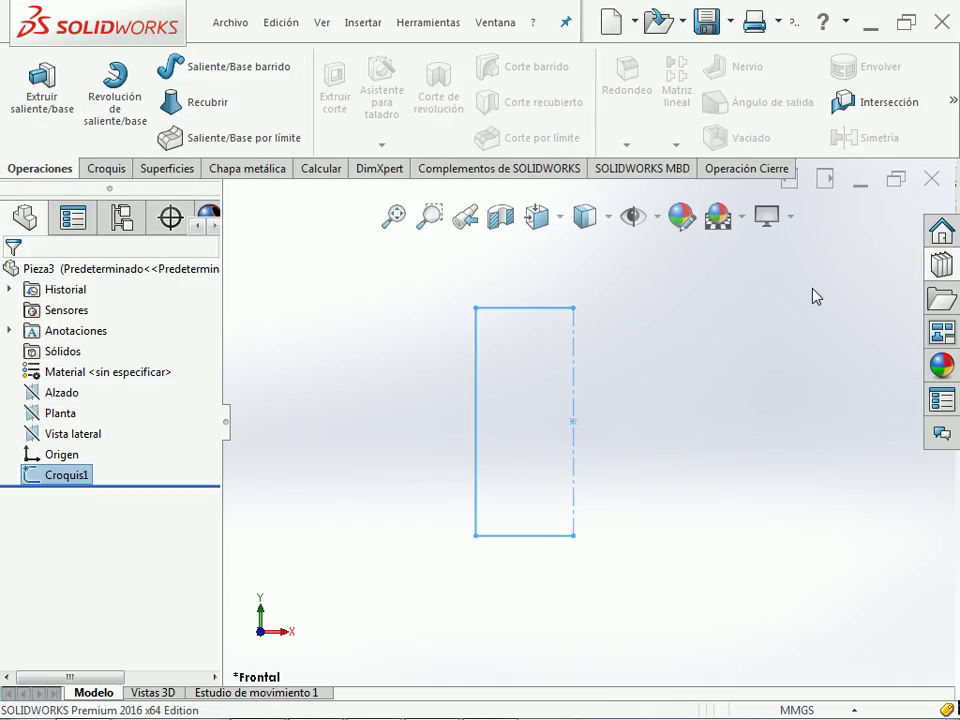
pyautogui.click(114, 100)
pyautogui.click(547, 382)
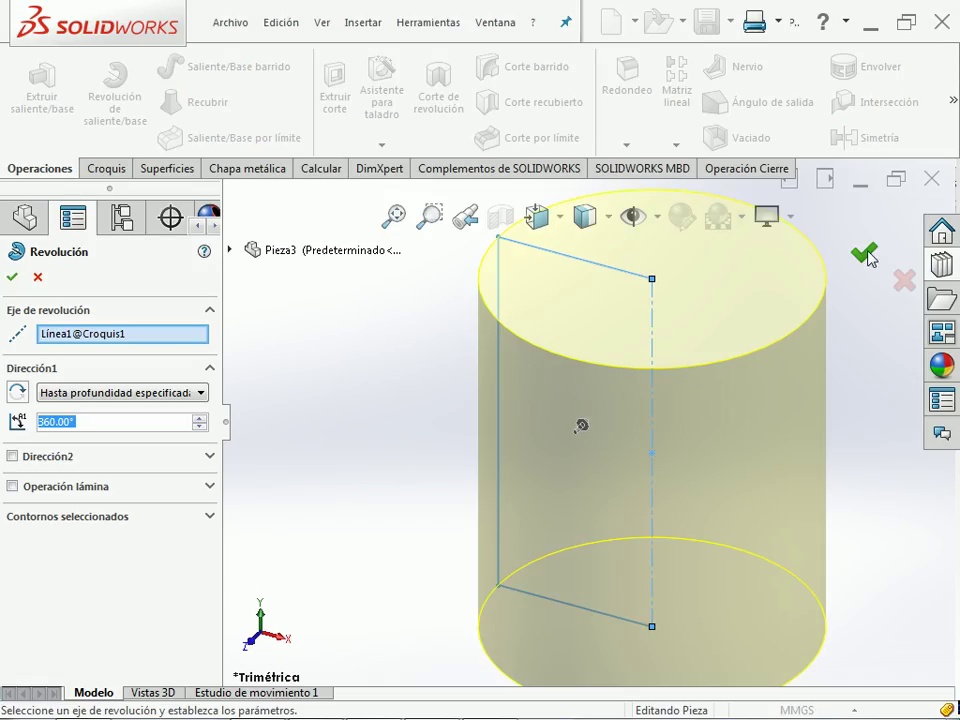
pyautogui.click(864, 254)
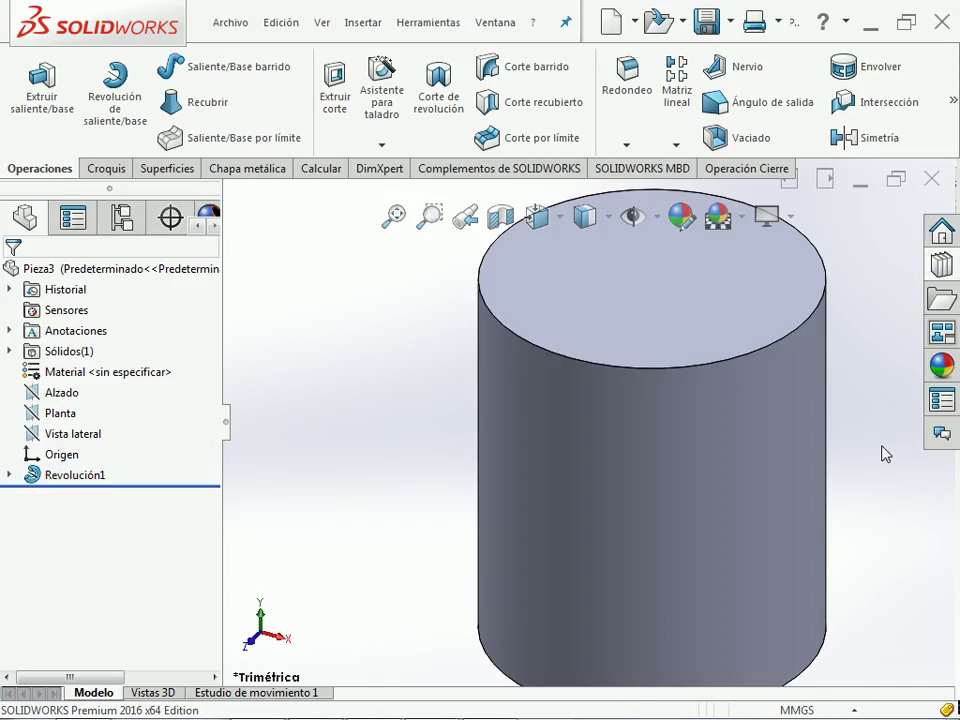
# - Assign the material 6061-T6 (SS) to the part
pyautogui.press('f')
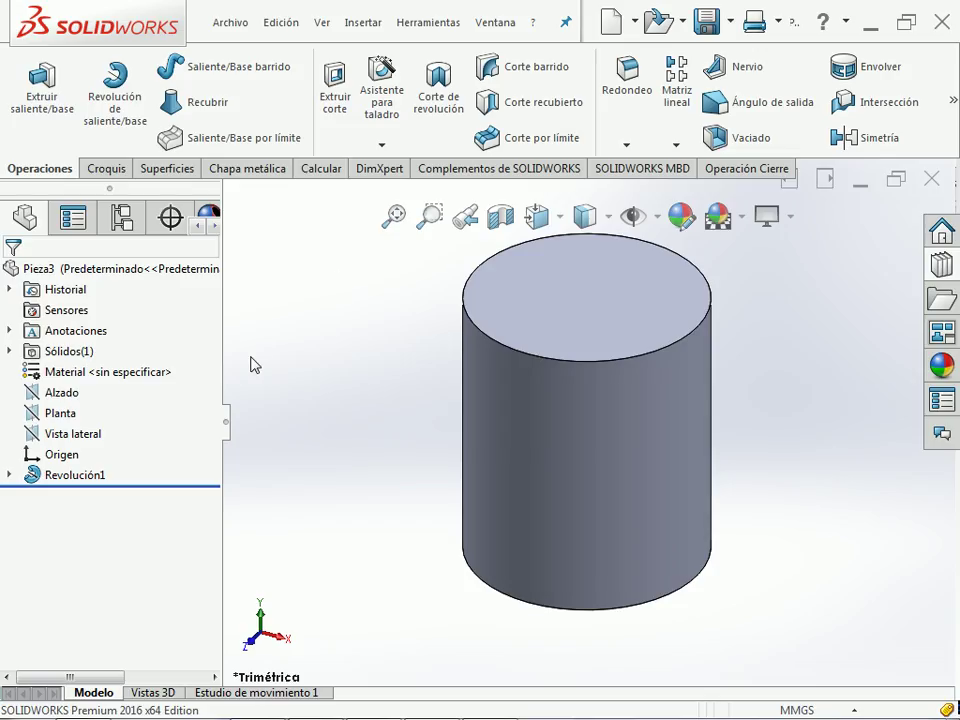
pyautogui.rightClick(104, 379)
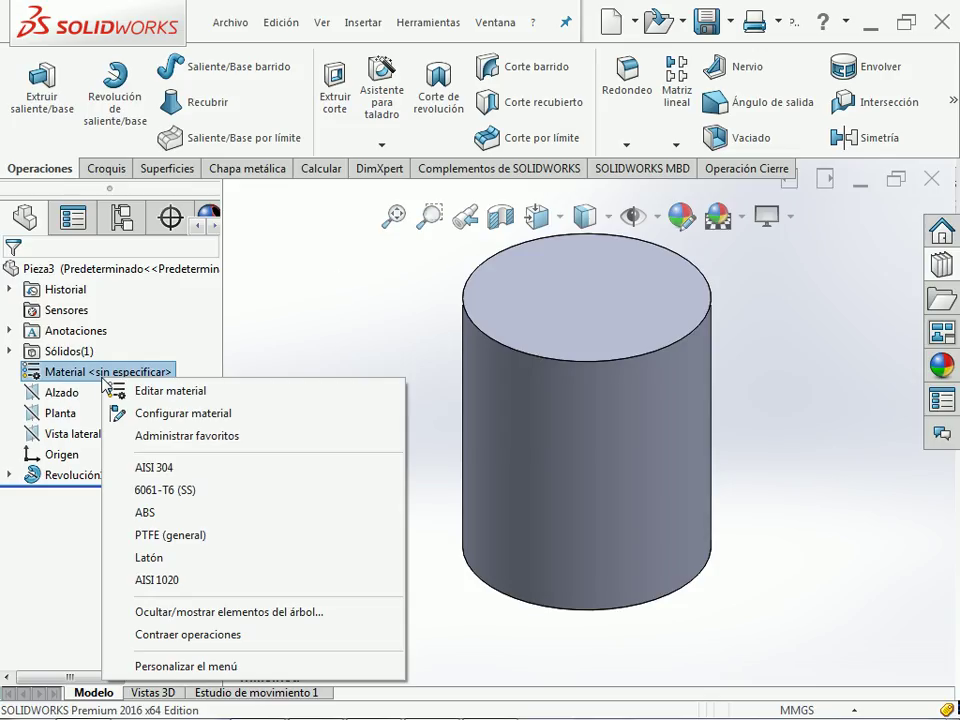
pyautogui.click(167, 491)
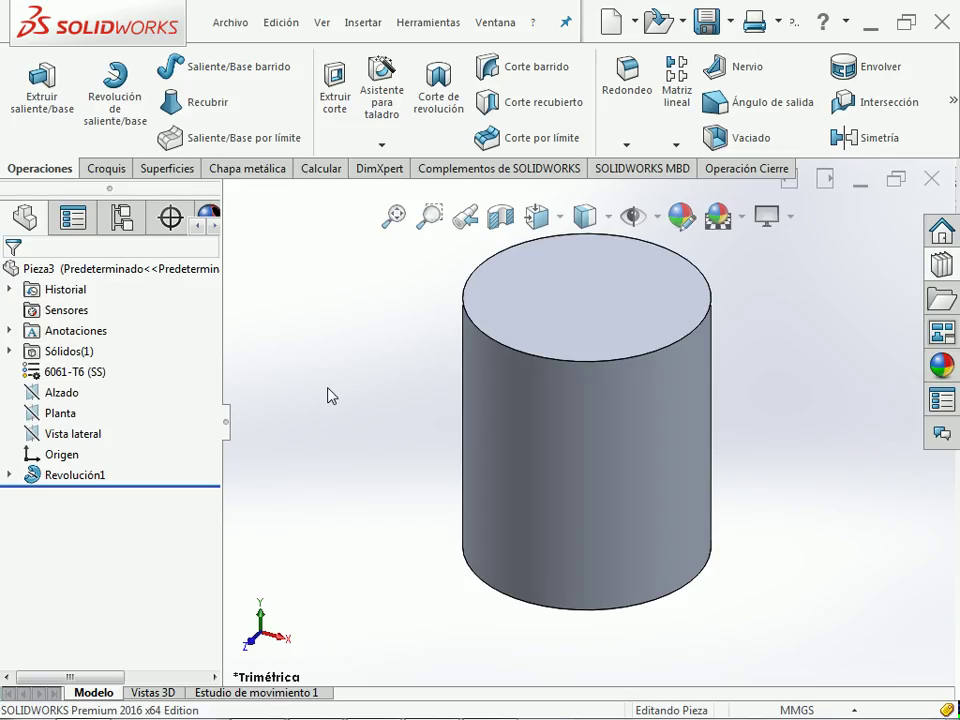
# - Switch to the PDF drawing in Acrobat Reader and review the views, dimensions and notes on sheet 3
pyautogui.hotkey('alt', 'Tab')
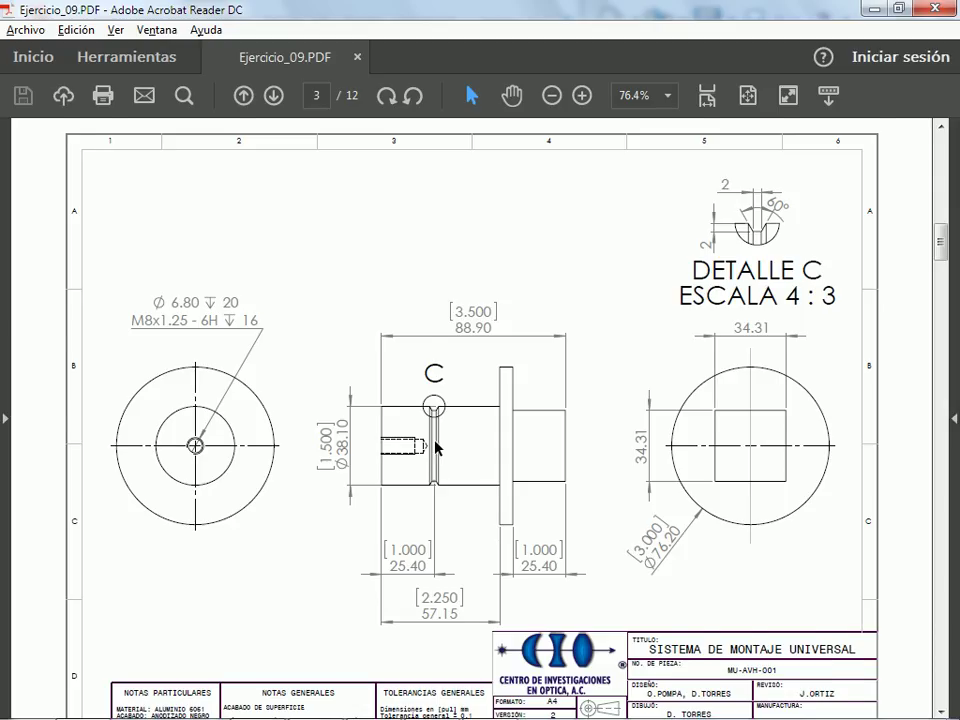
pyautogui.scroll(-1, 430, 445)
pyautogui.scroll(-1, 430, 443)
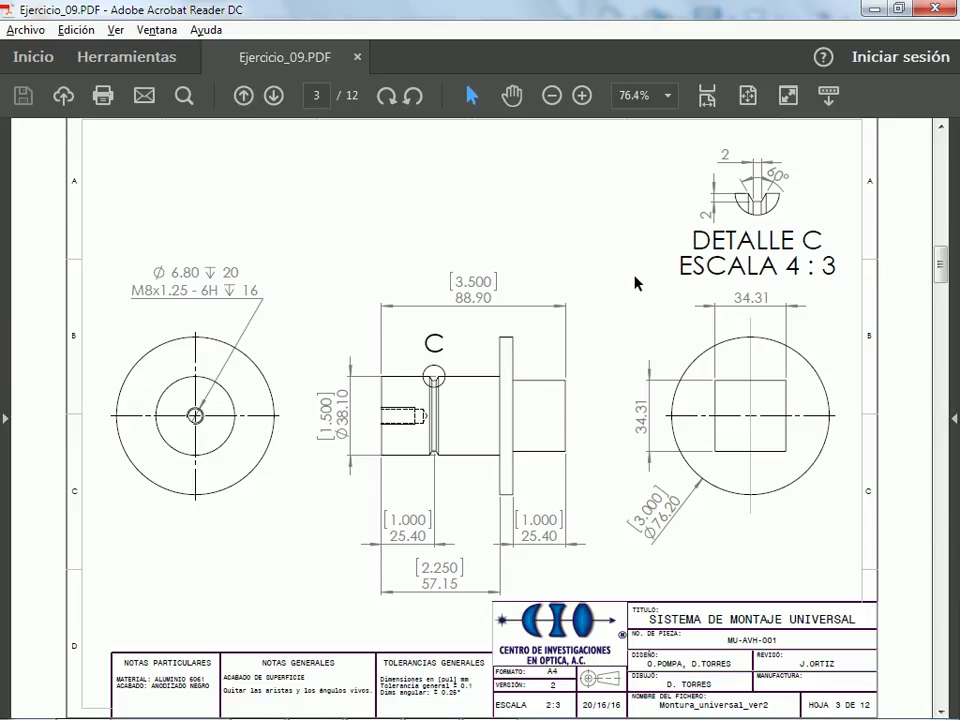
# - Return to SOLIDWORKS and examine the cylinder's mass in its mass properties
pyautogui.hotkey('alt', 'Tab')
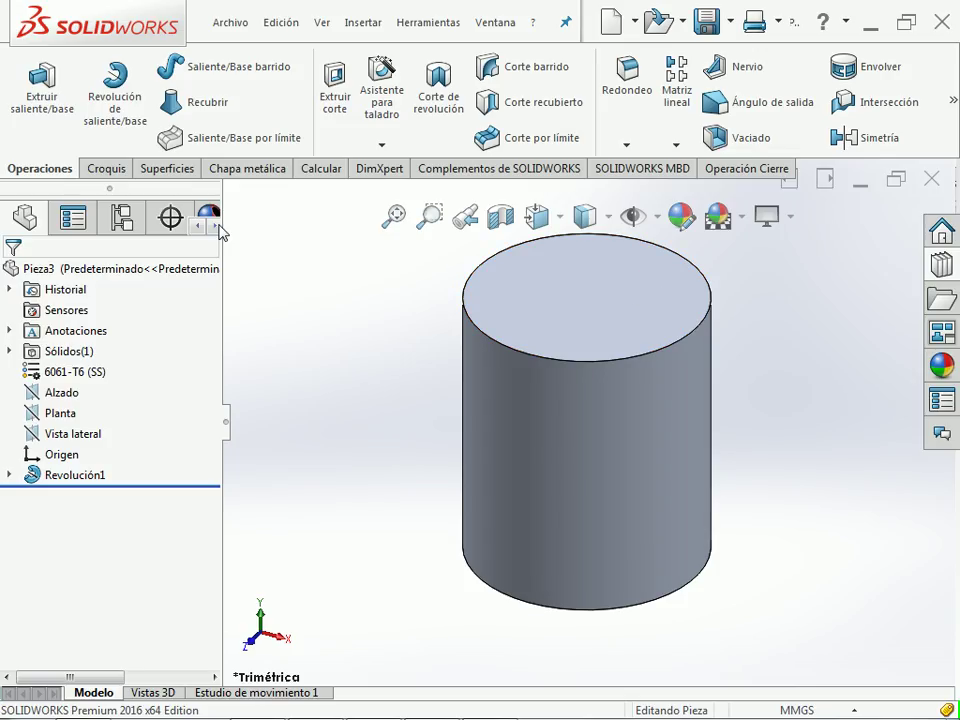
pyautogui.click(327, 170)
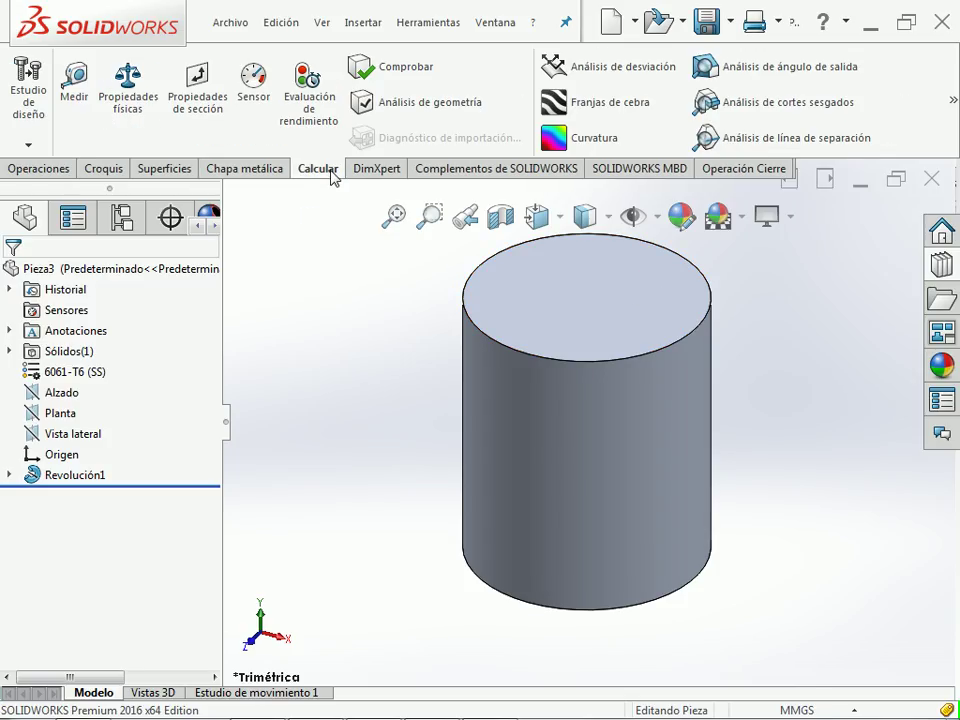
pyautogui.click(72, 107)
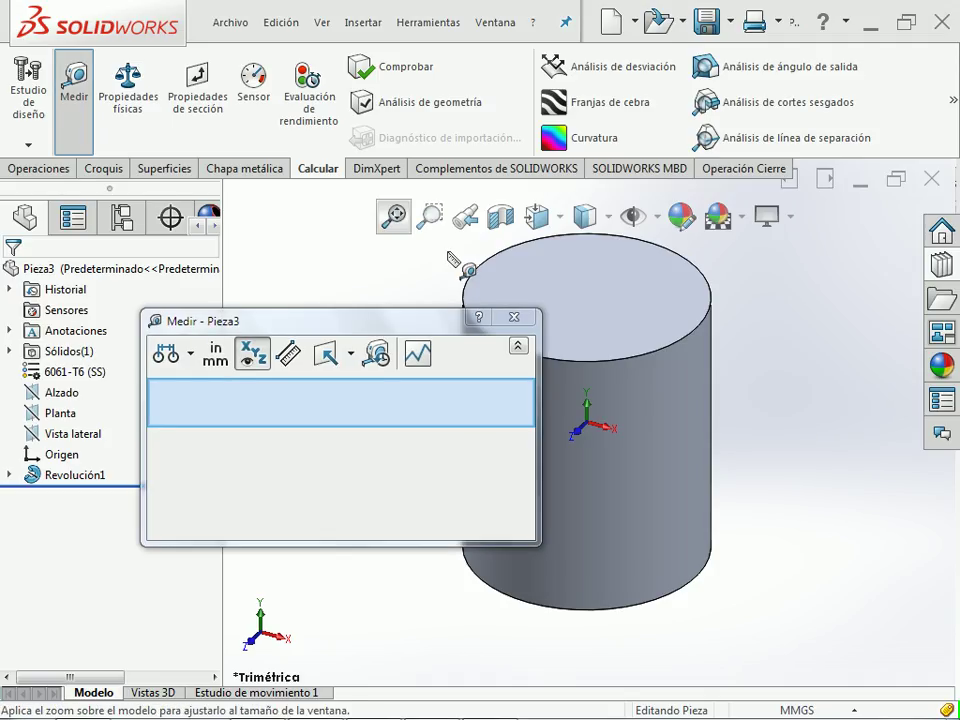
pyautogui.click(516, 319)
pyautogui.click(127, 88)
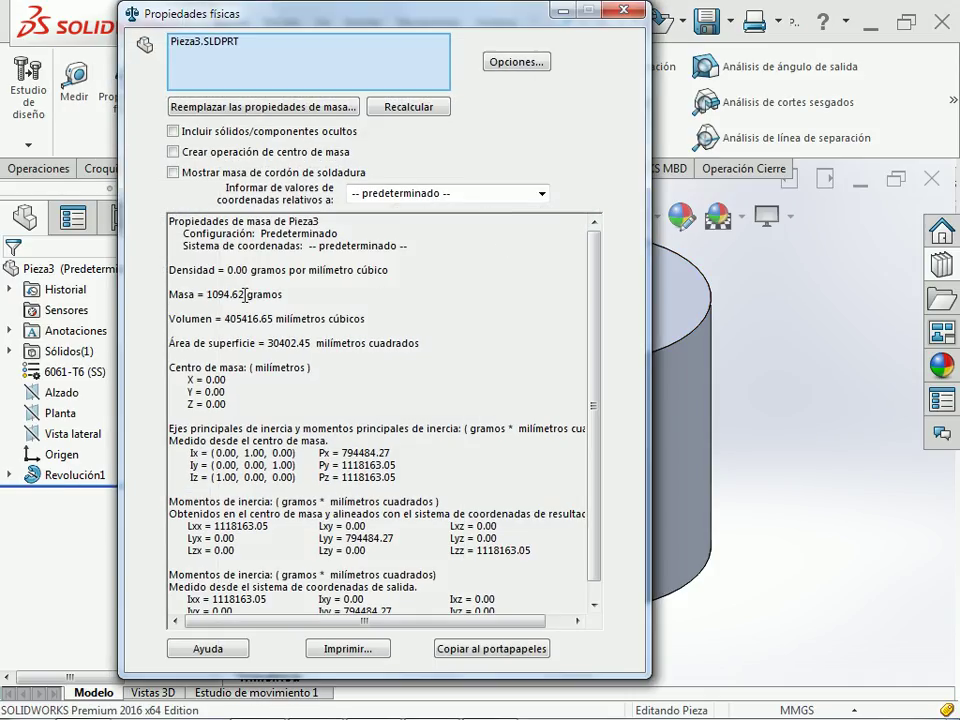
pyautogui.moveTo(206, 295); pyautogui.dragTo(246, 296)
pyautogui.click(628, 10)
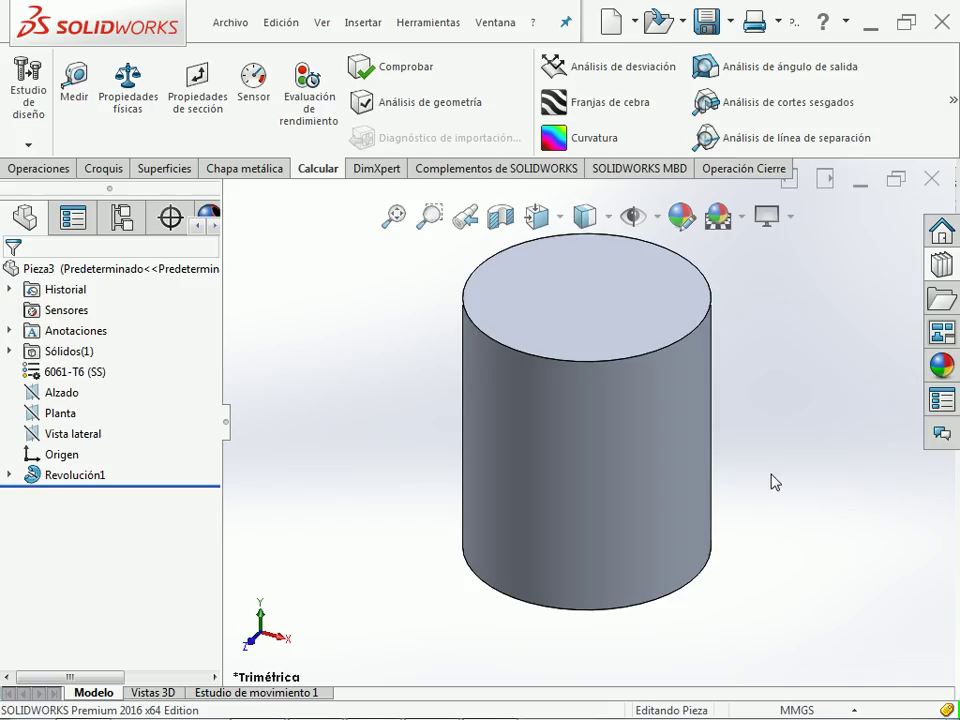
# - Examine the side view in the Acrobat Reader drawing for the cylindrical shank's diameter and its length up to the flange
pyautogui.hotkey('alt', 'Tab')
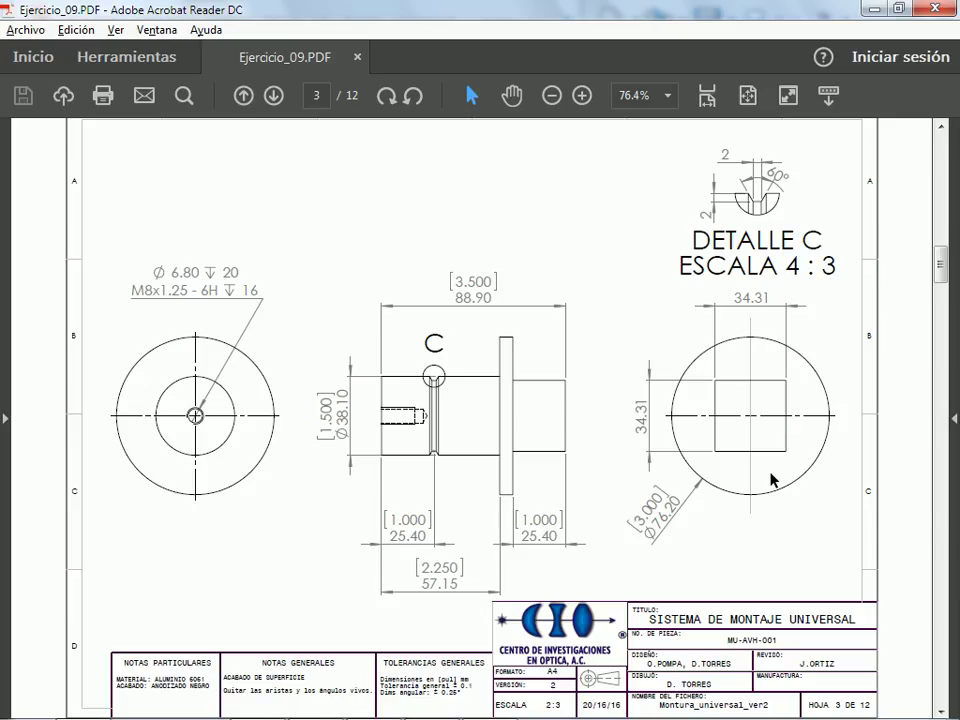
pyautogui.hotkey('alt', 'Tab')
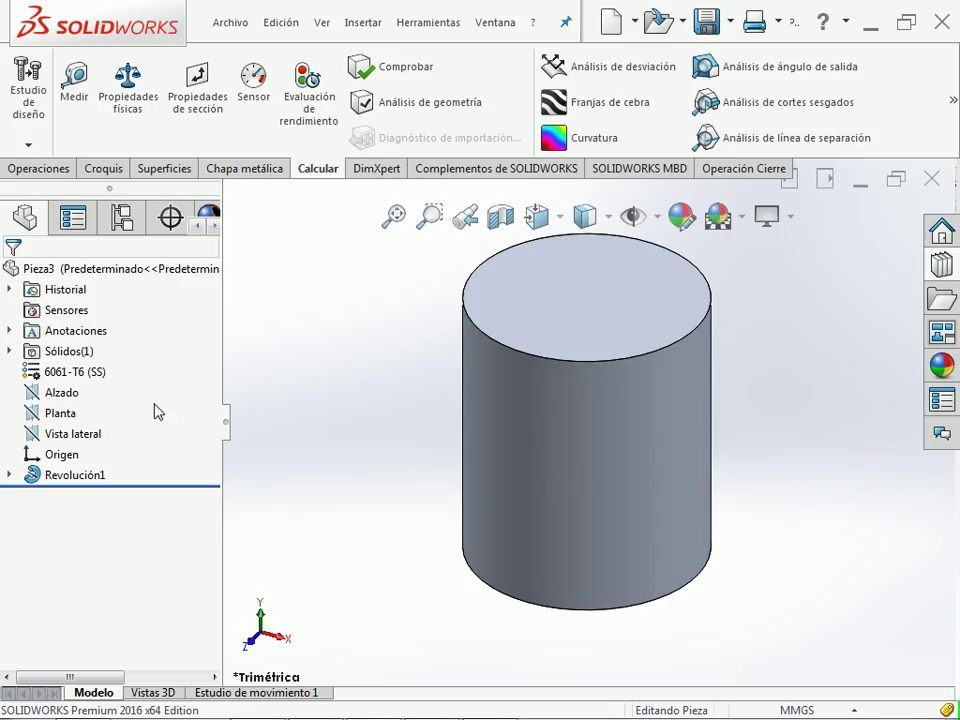
pyautogui.click(96, 376)
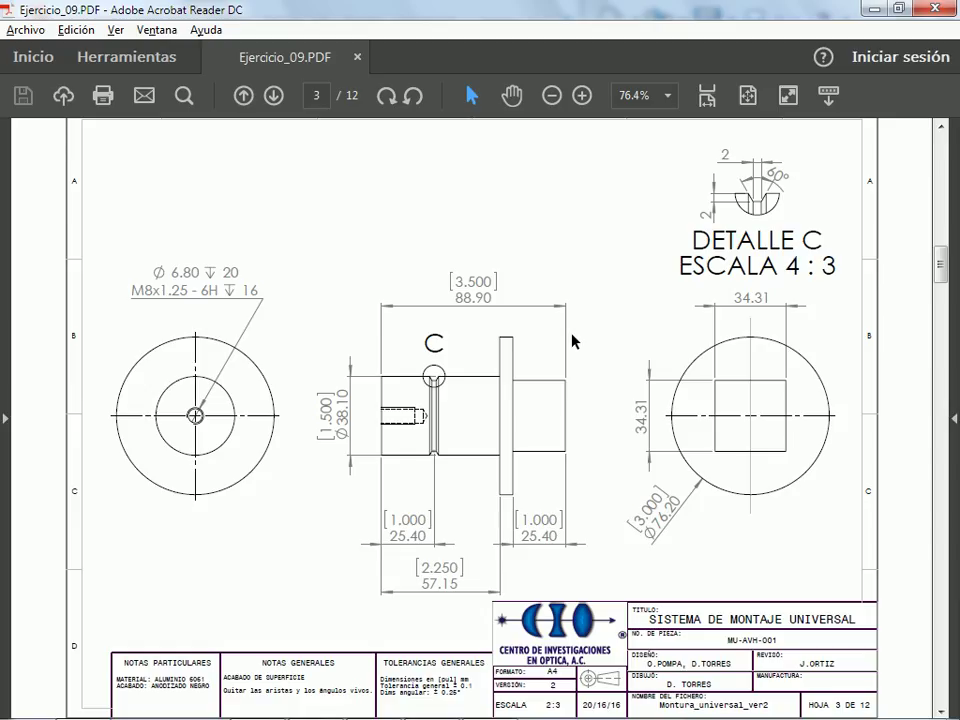
pyautogui.hotkey('alt', 'Tab')
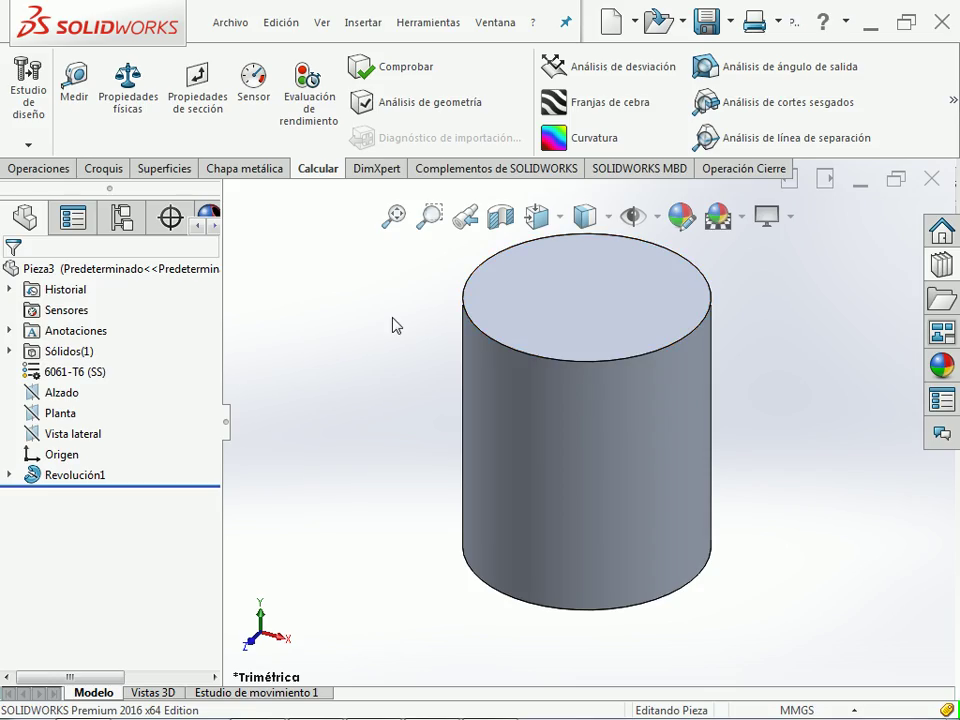
pyautogui.click(60, 172)
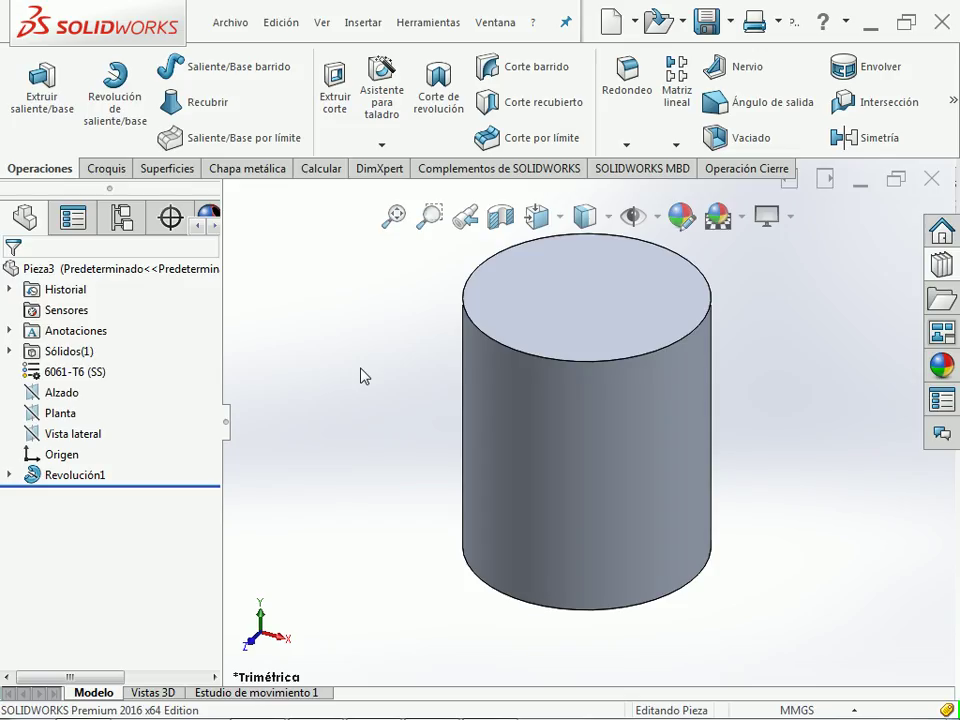
pyautogui.moveTo(604, 713)
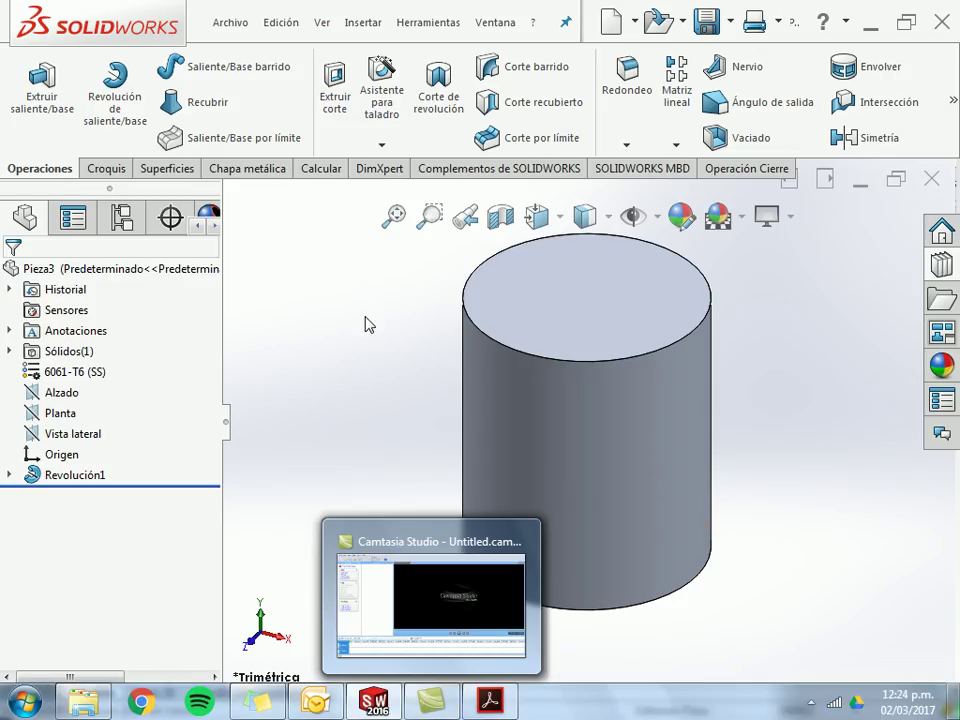
pyautogui.hotkey('alt', 'Tab')
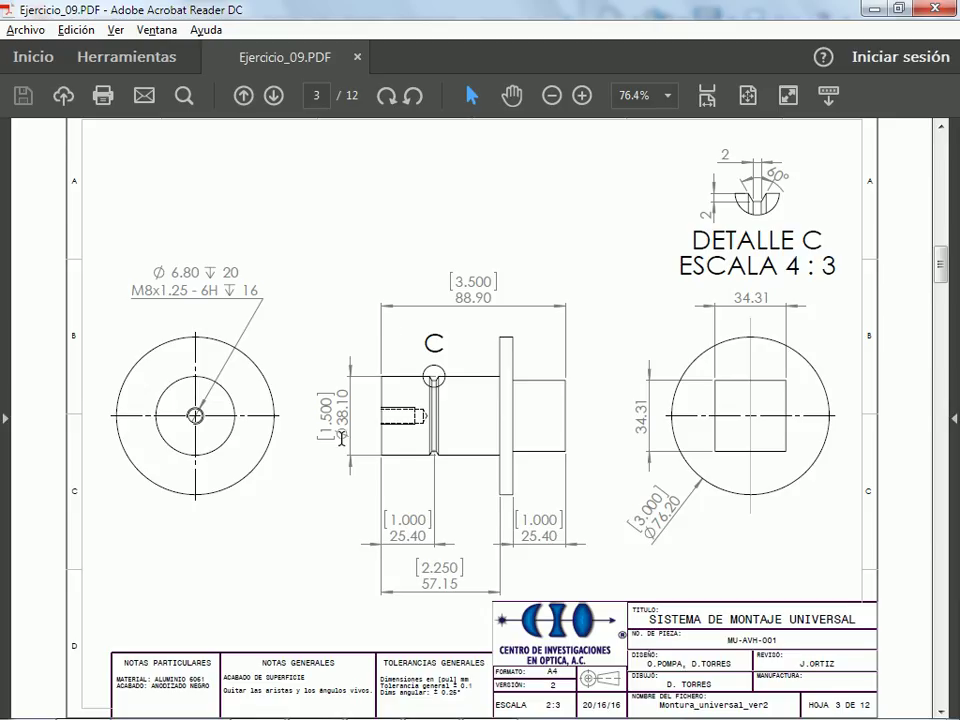
pyautogui.click(463, 587)
pyautogui.click(461, 571)
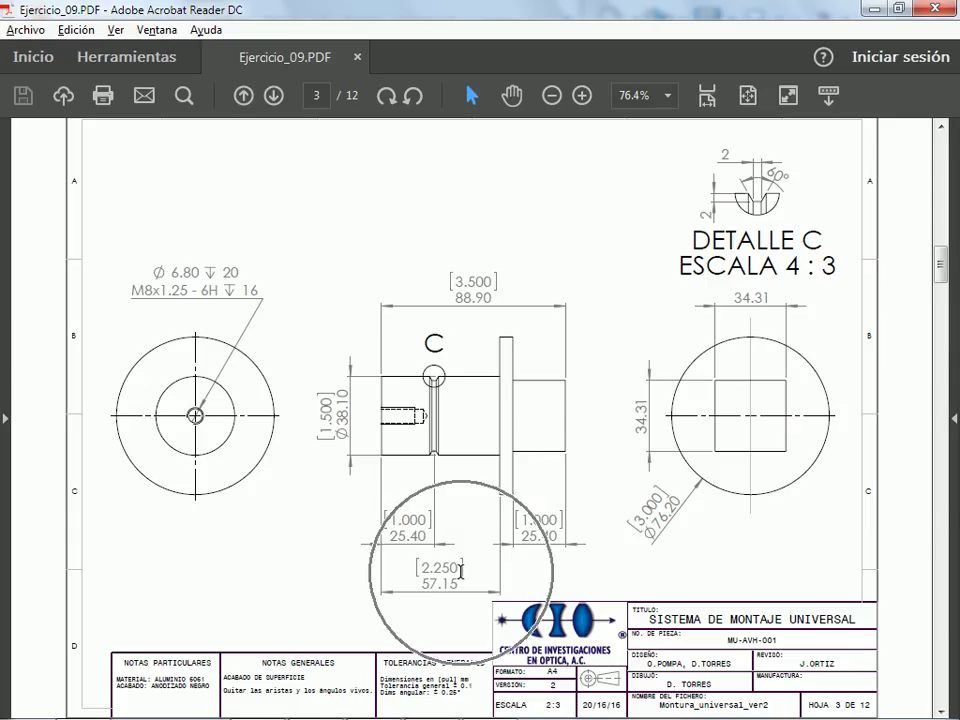
pyautogui.click(461, 571)
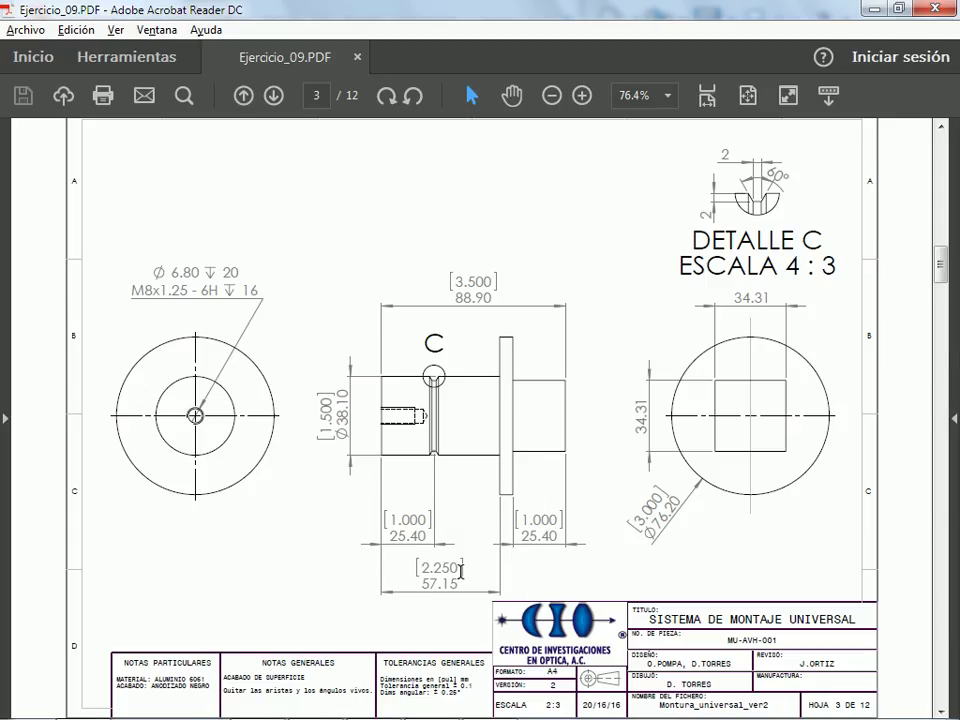
# - In SOLIDWORKS, sketch a circle about 62.6 mm in diameter on the cylinder's top face, centred on the origin
pyautogui.hotkey('alt', 'Tab')
pyautogui.click(607, 297)
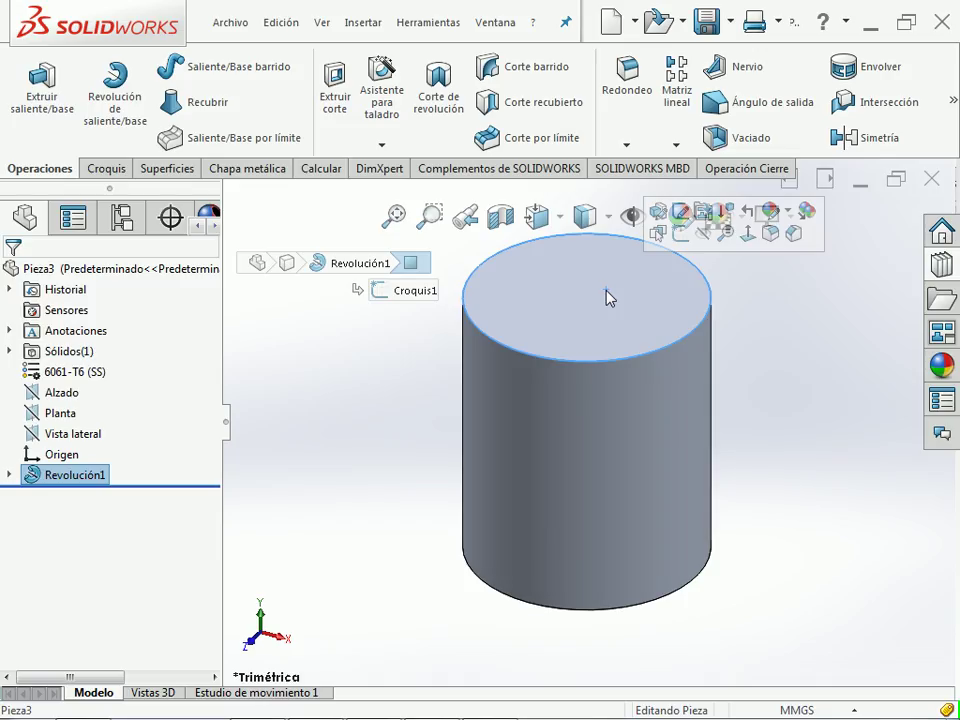
pyautogui.click(682, 233)
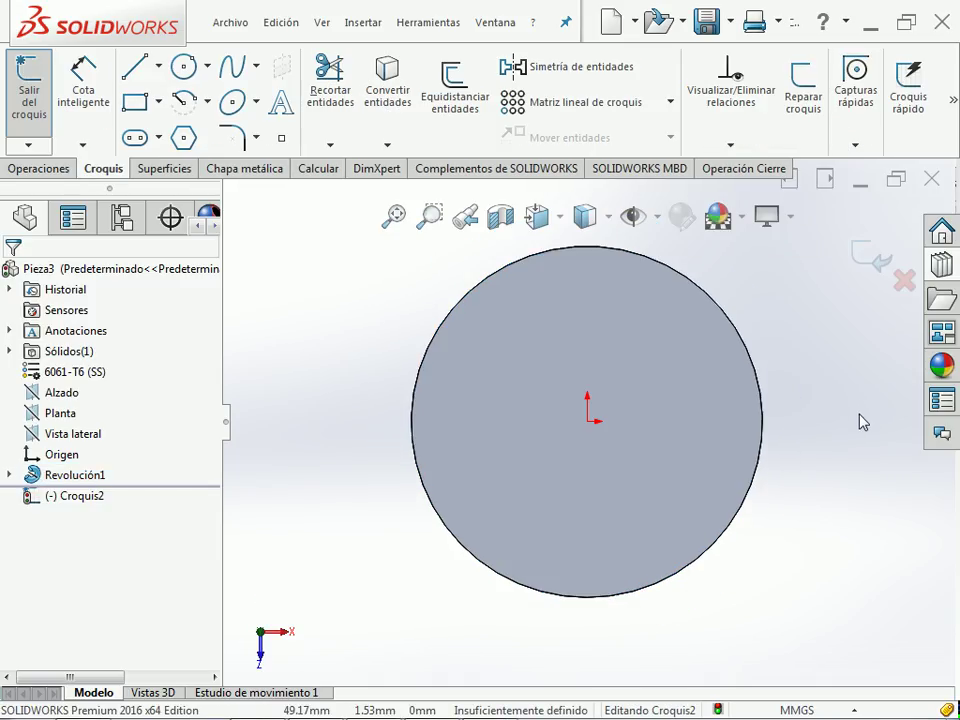
pyautogui.press('c')
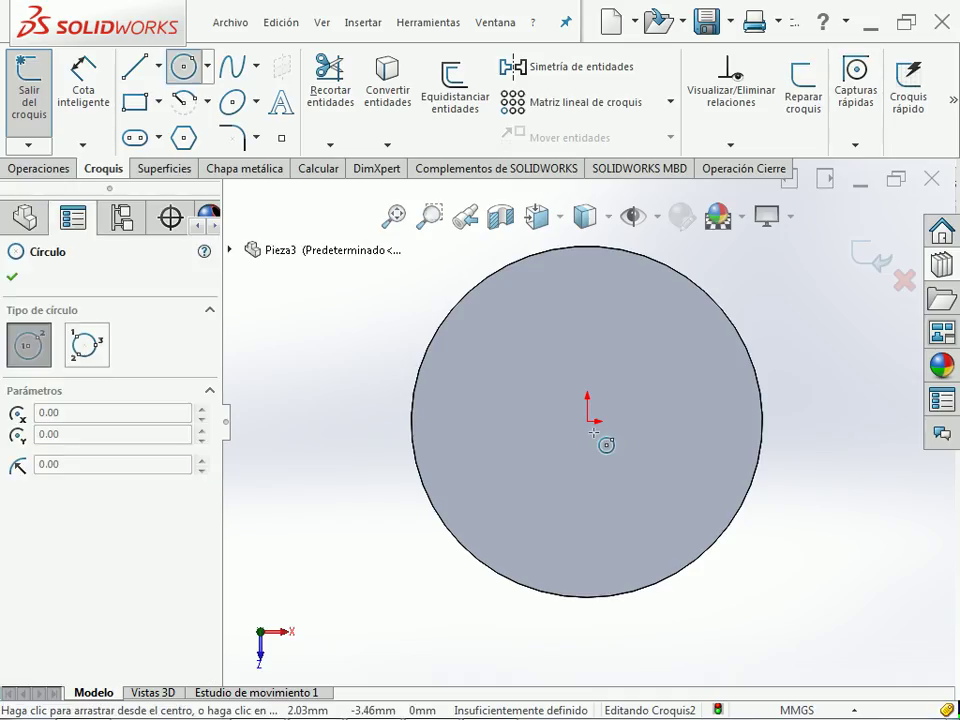
pyautogui.click(587, 421)
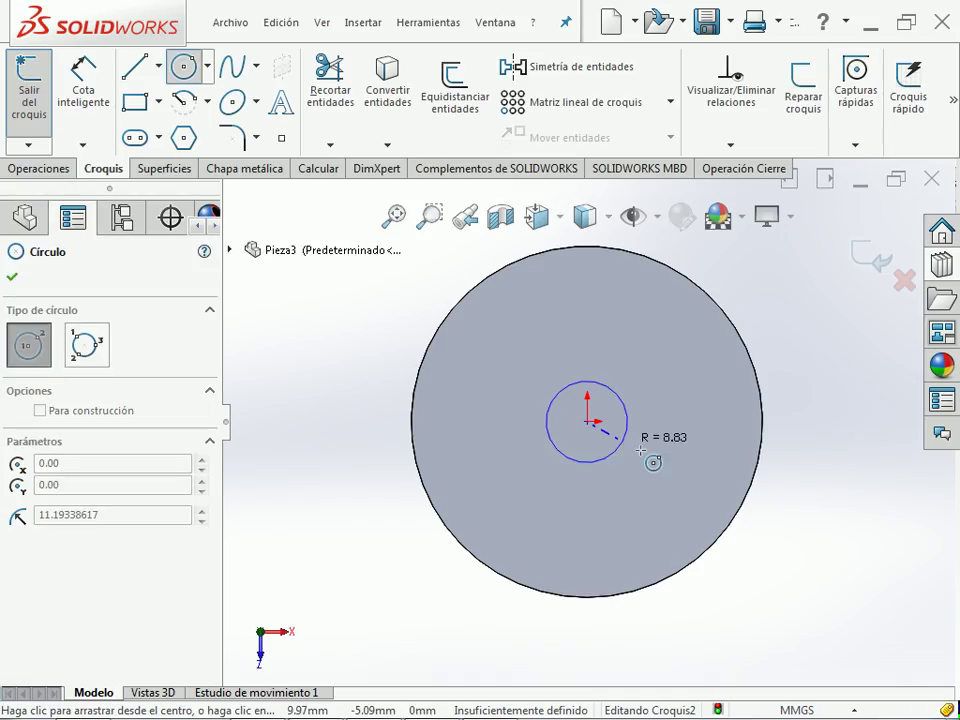
pyautogui.click(724, 476)
pyautogui.press('Escape')
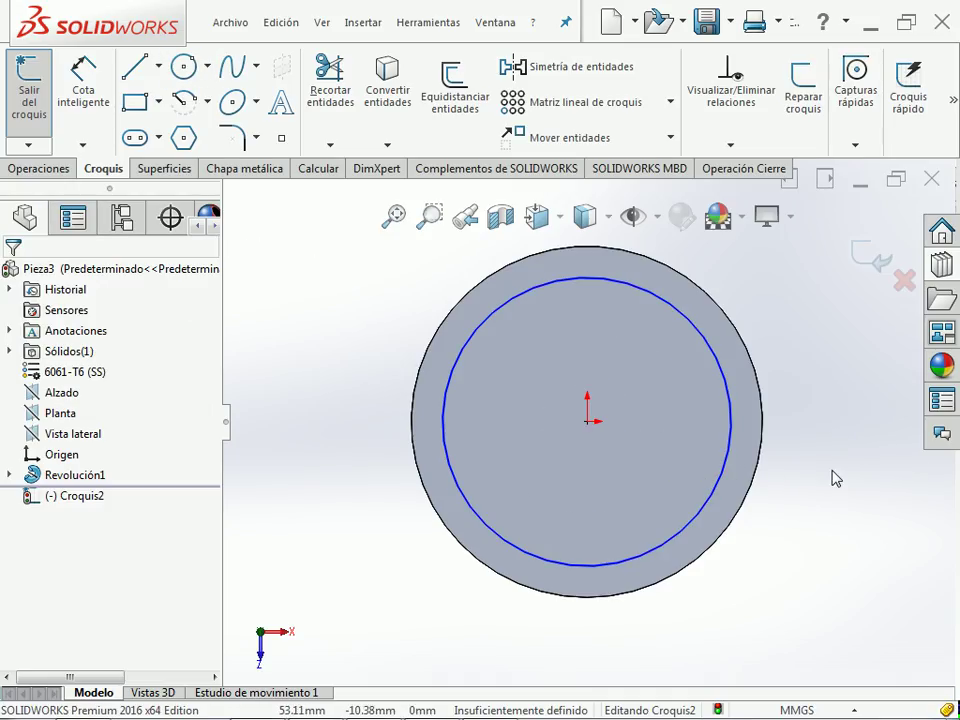
# - Check the shank diameter in the Acrobat Reader drawing, then dimension the circle's diameter as 1.5 in (38.10 mm) in SOLIDWORKS
pyautogui.hotkey('alt', 'Tab')
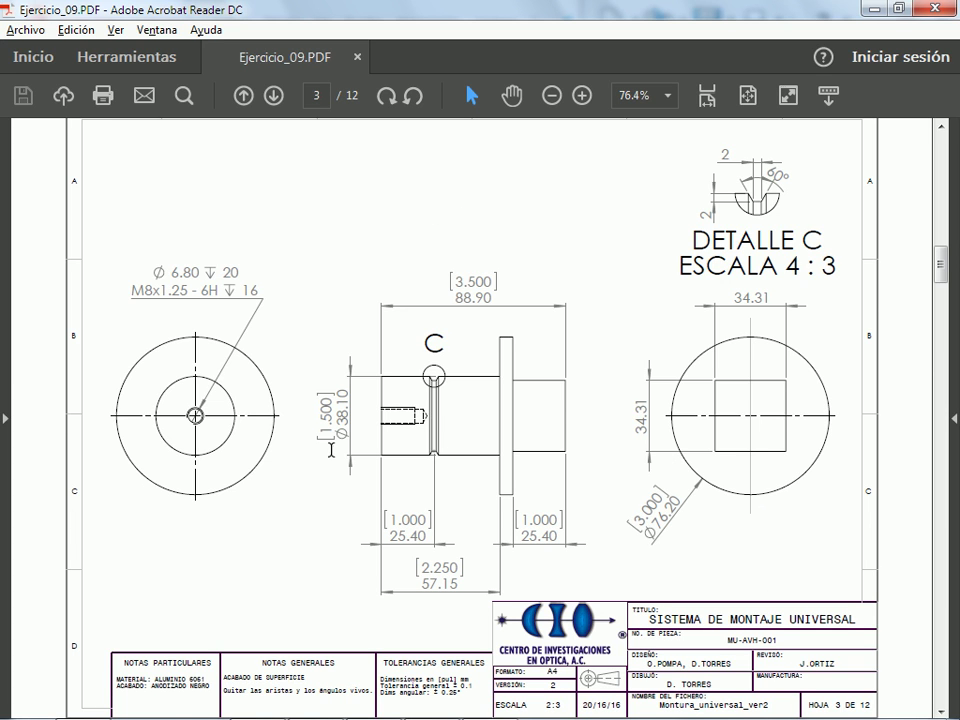
pyautogui.hotkey('alt', 'Tab')
pyautogui.press('d')
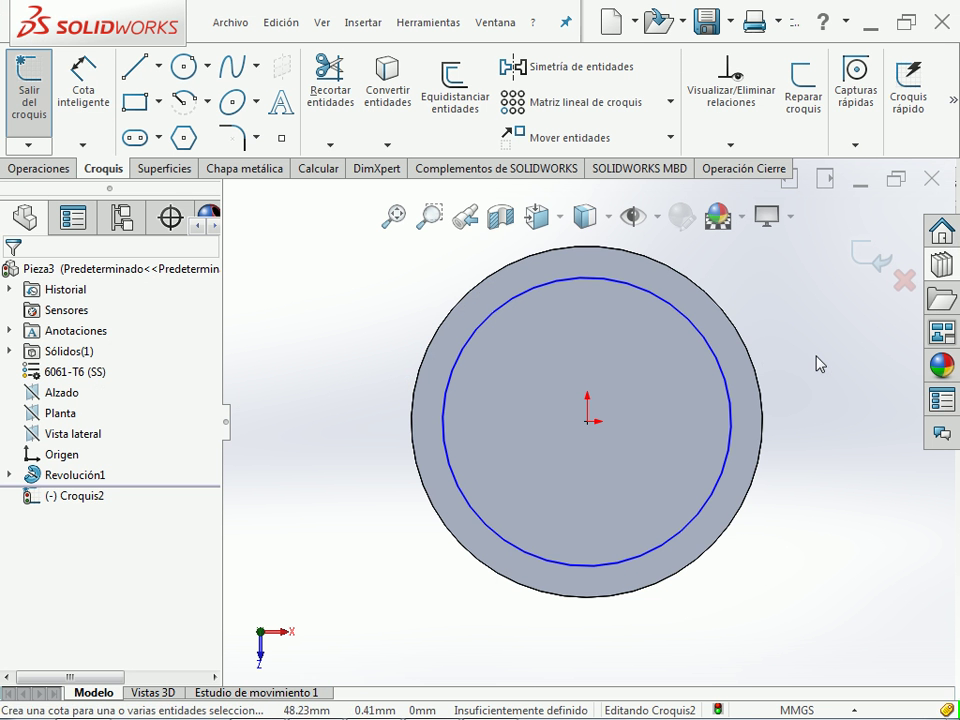
pyautogui.click(718, 369)
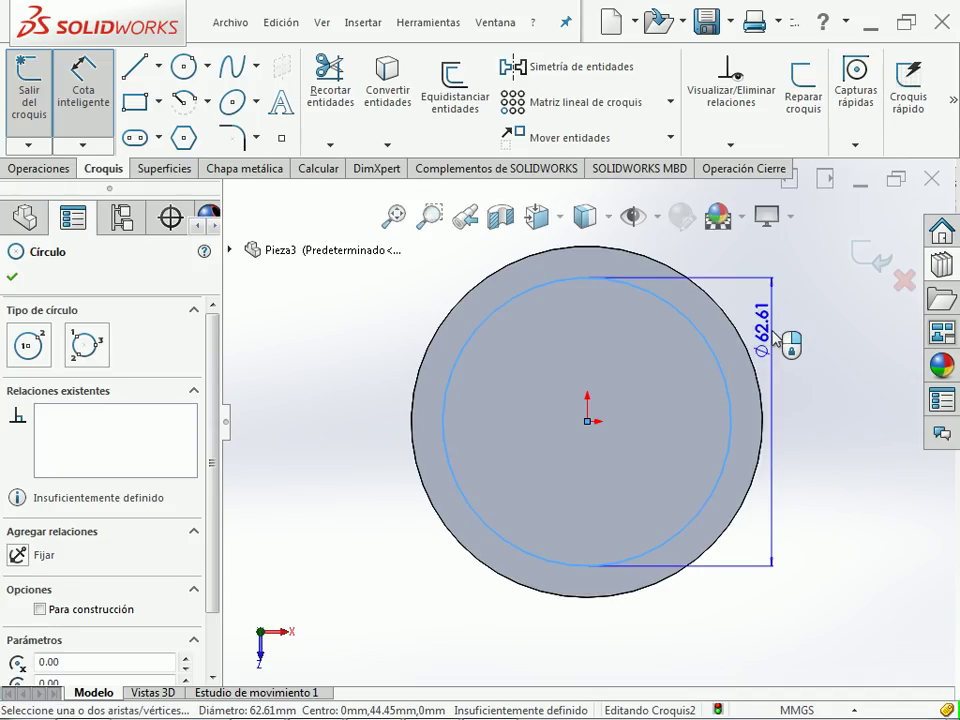
pyautogui.click(804, 598)
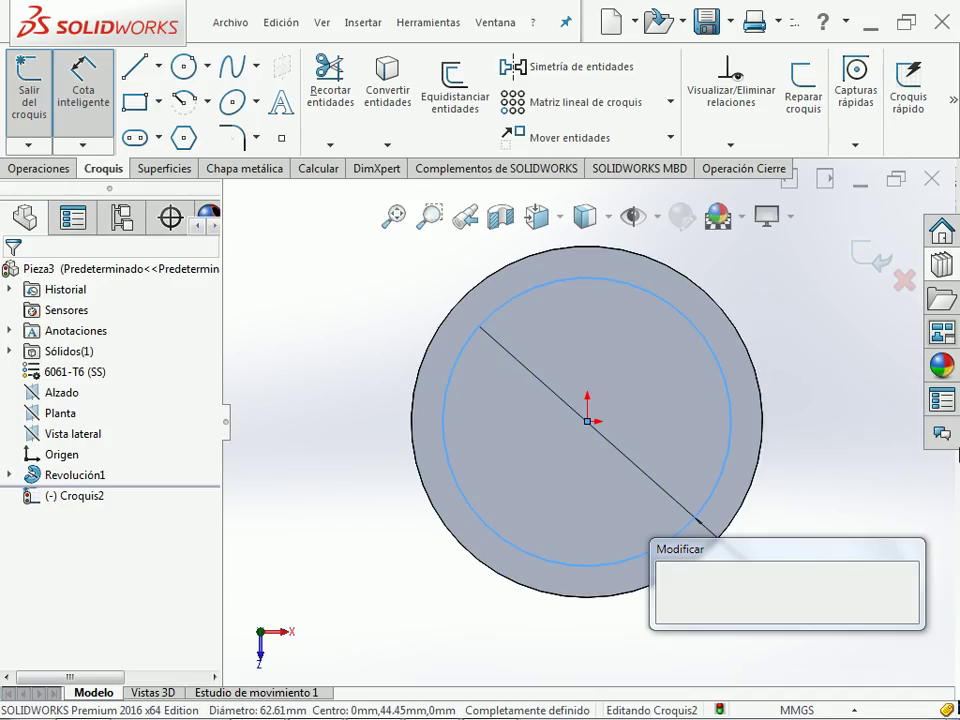
pyautogui.write('1.5')
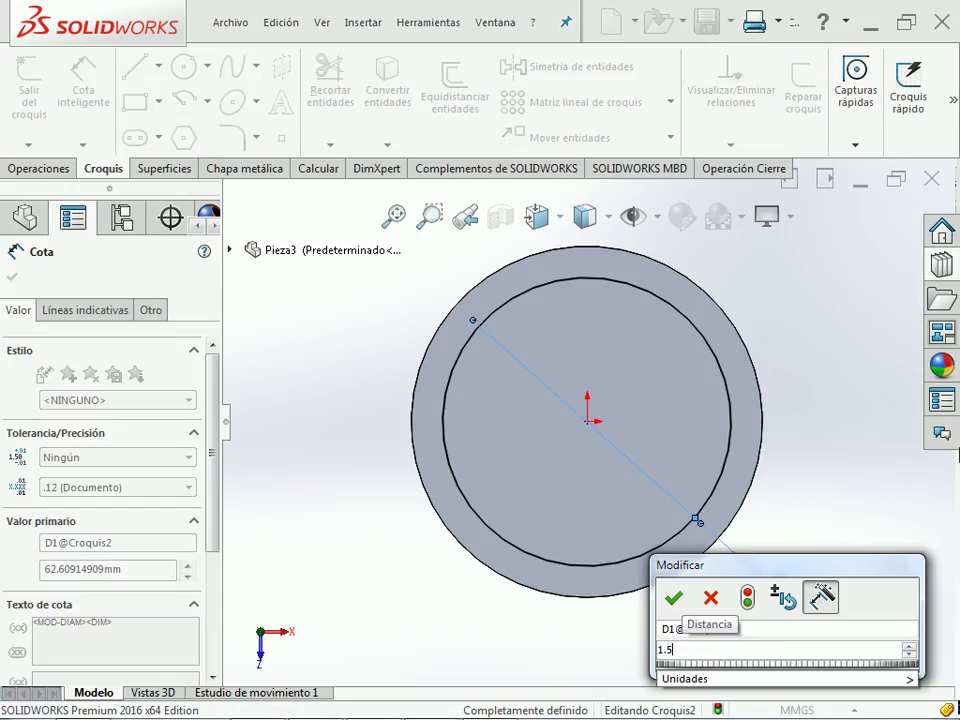
pyautogui.press('Escape')
pyautogui.press('Escape')
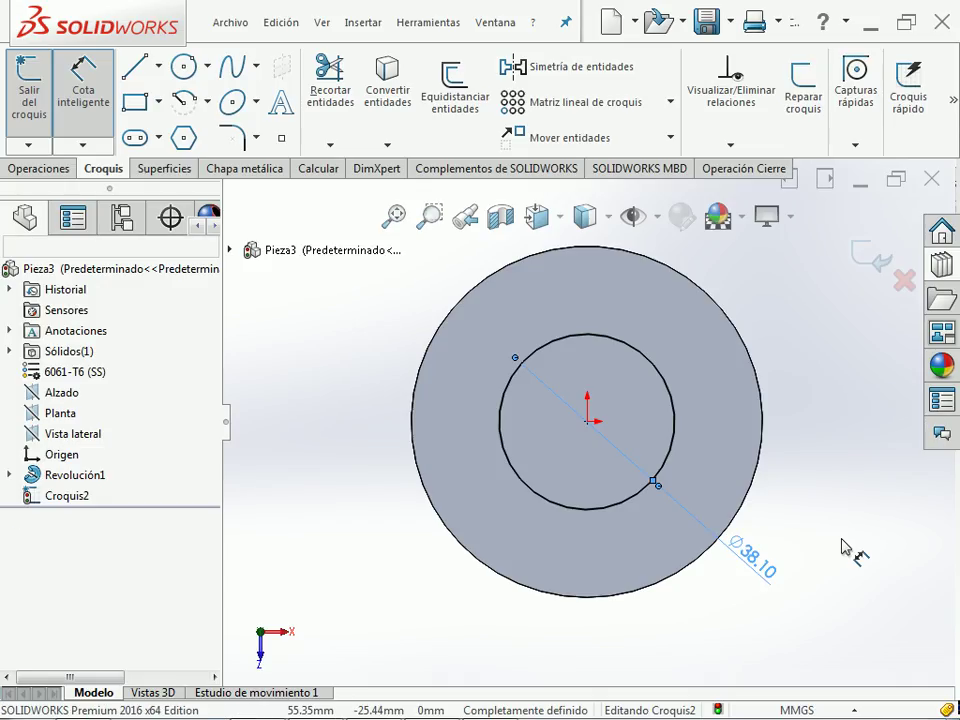
pyautogui.press('f')
pyautogui.hotkey('ctrl', '7')
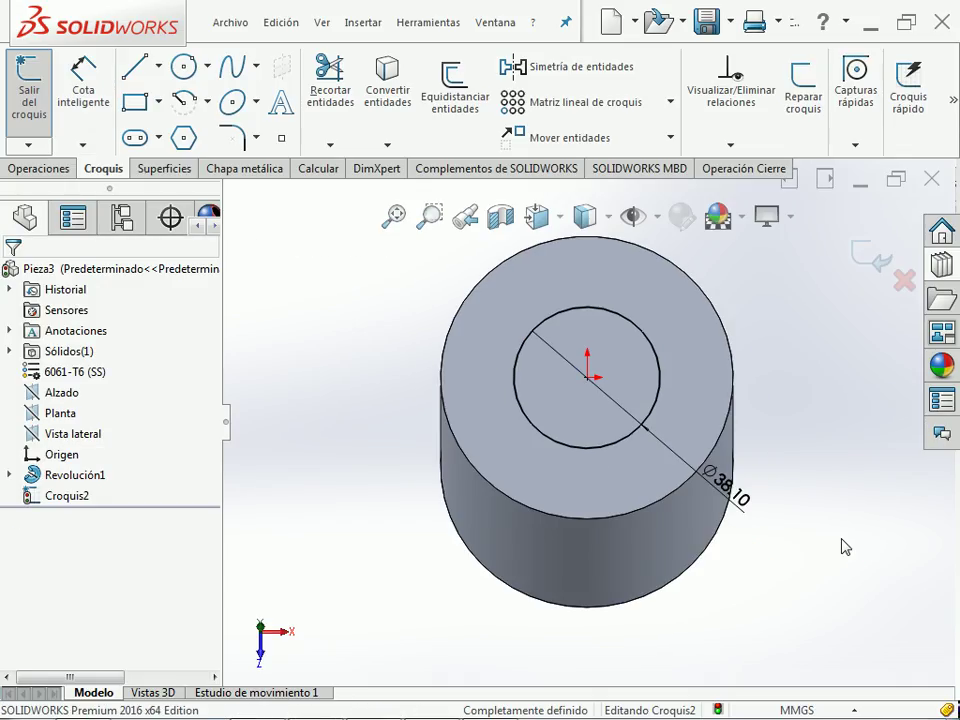
pyautogui.press('z')
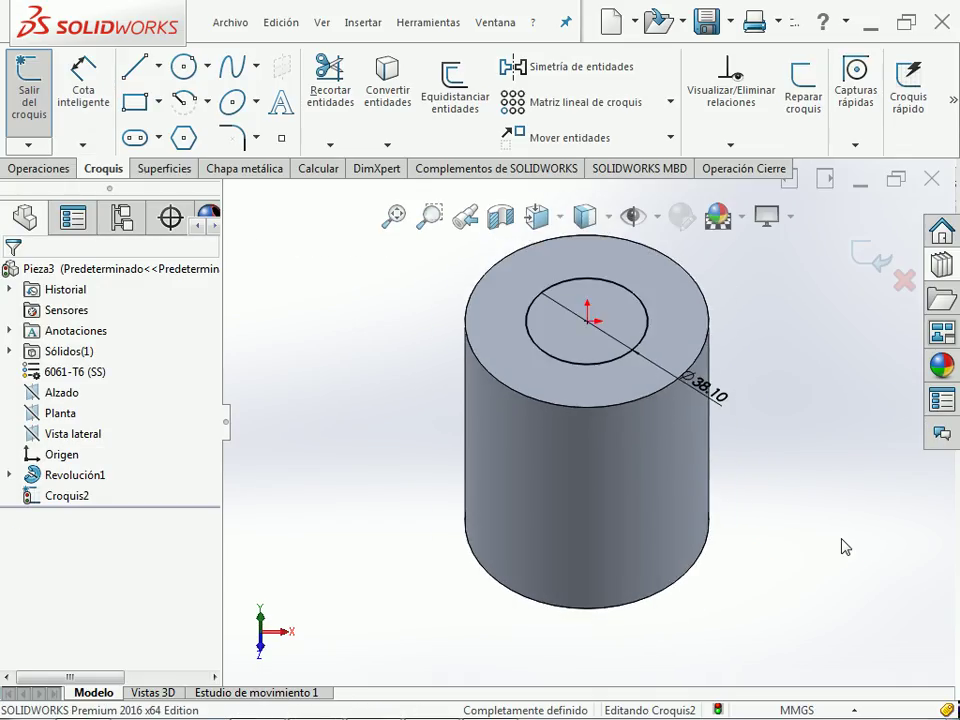
# - Start an extruded cut from the circle sketch, check the shank length in the Acrobat Reader drawing, and set the depth to 2.25 in (57.15 mm)
pyautogui.click(870, 256)
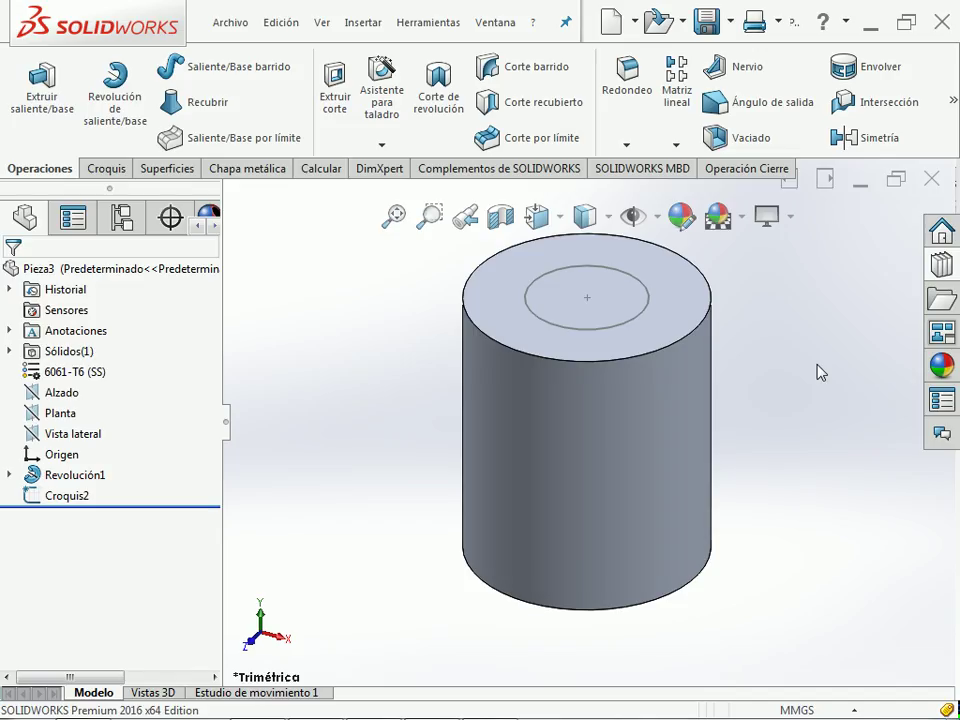
pyautogui.click(330, 97)
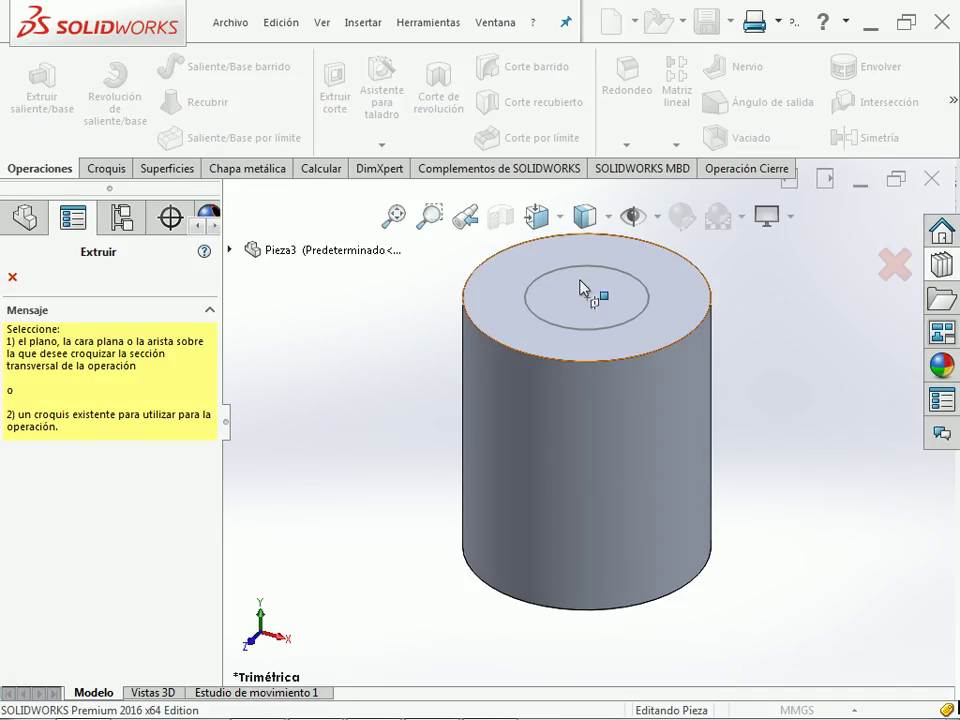
pyautogui.click(618, 325)
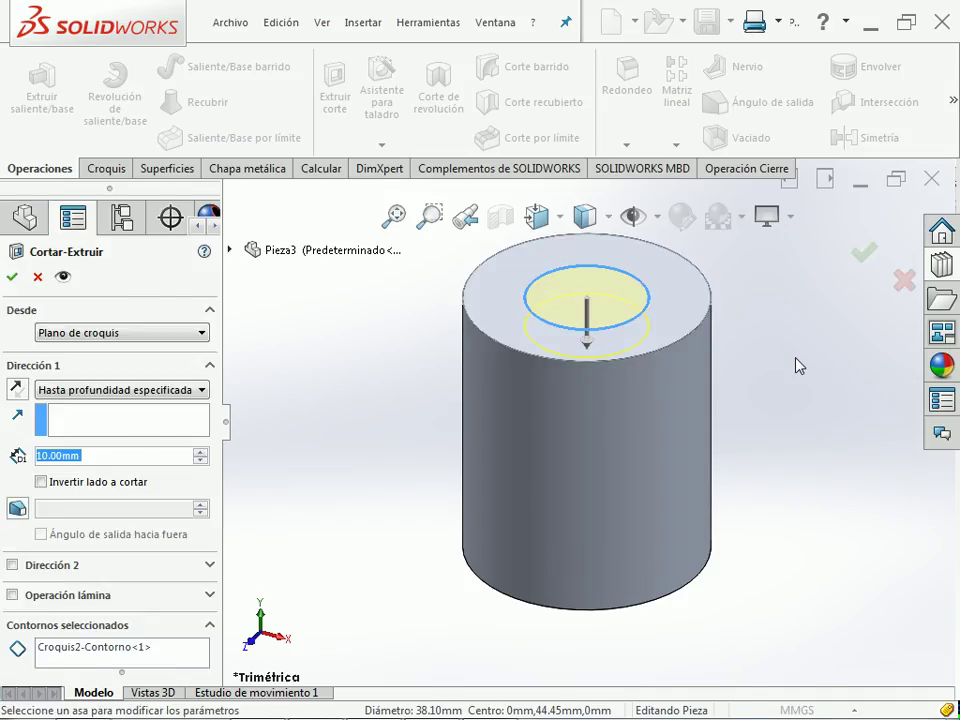
pyautogui.hotkey('alt', 'Tab')
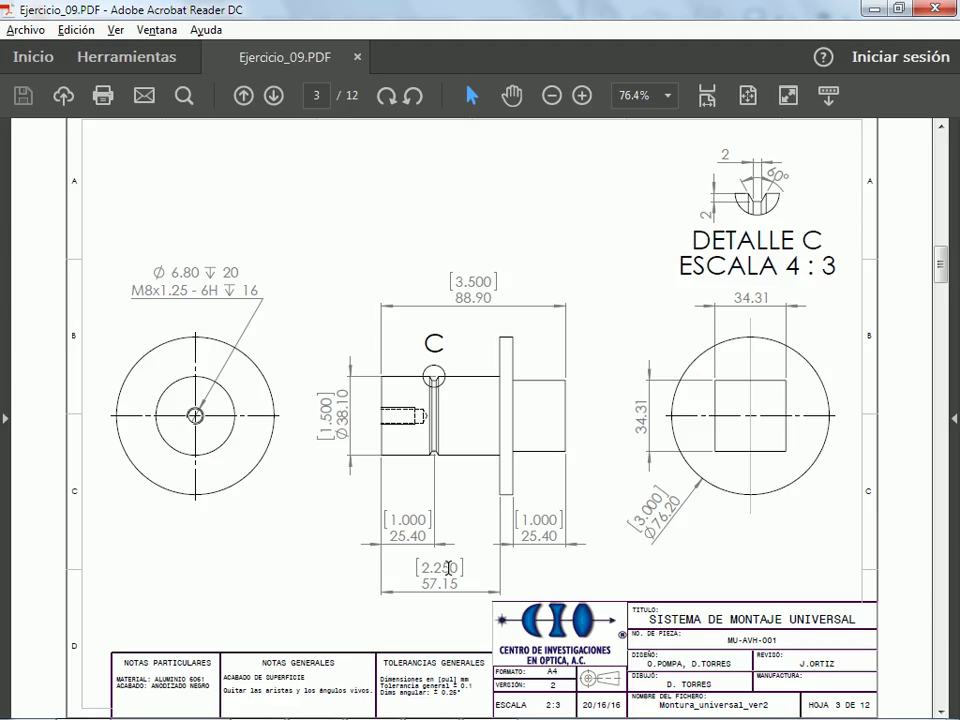
pyautogui.hotkey('alt', 'Tab')
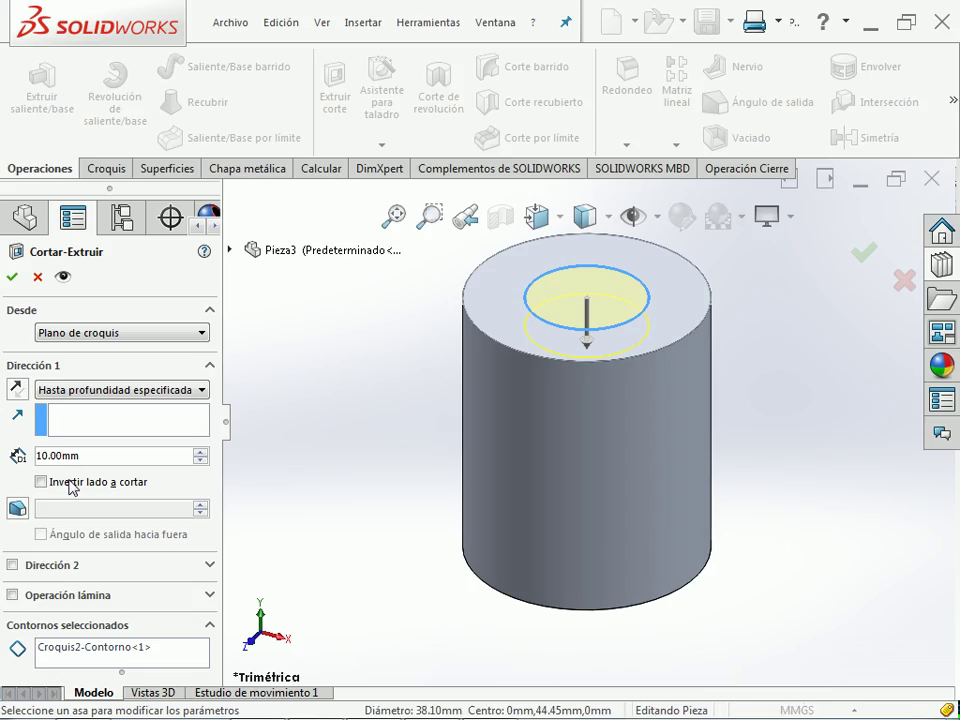
pyautogui.doubleClick(94, 454)
pyautogui.write('2.2')
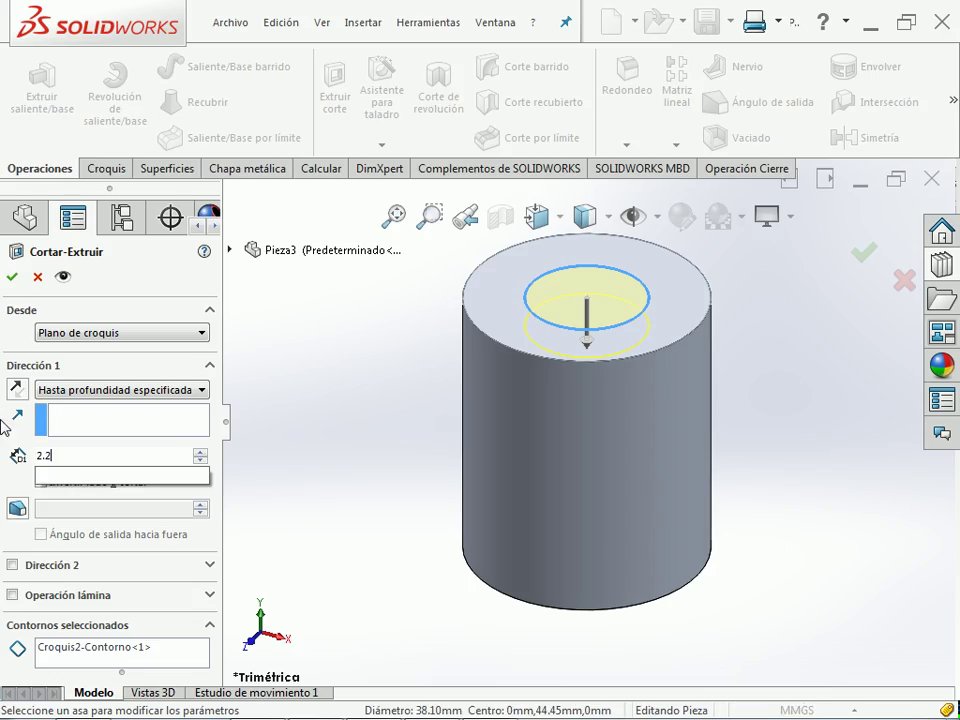
pyautogui.write('5"')
pyautogui.press('Return')
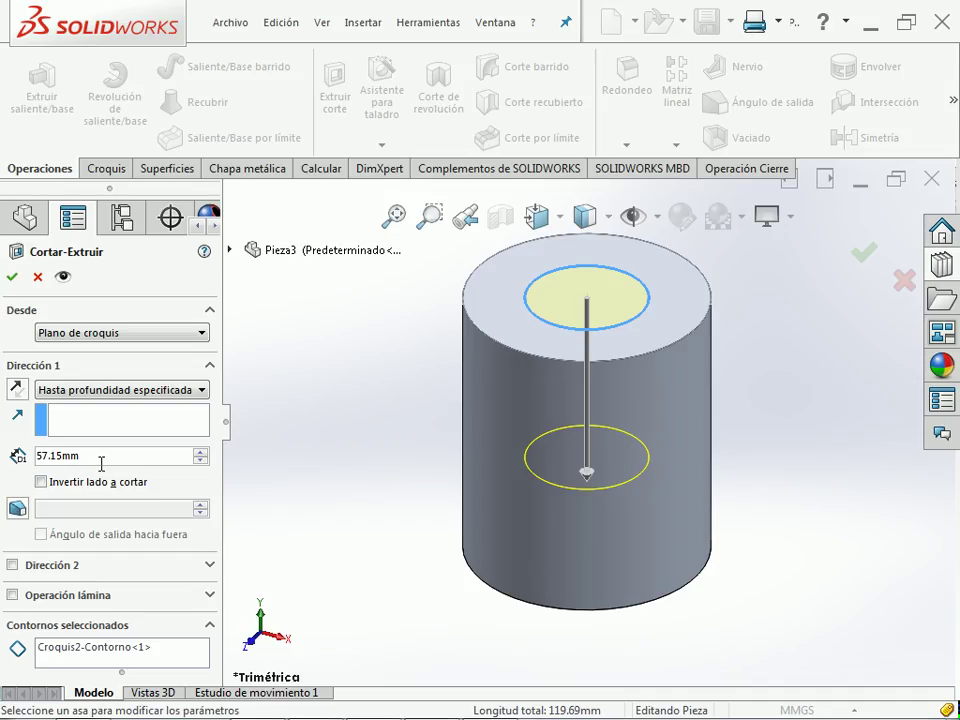
# - Flip the side to cut so the material outside the circle is removed, and accept the cut
pyautogui.click(41, 482)
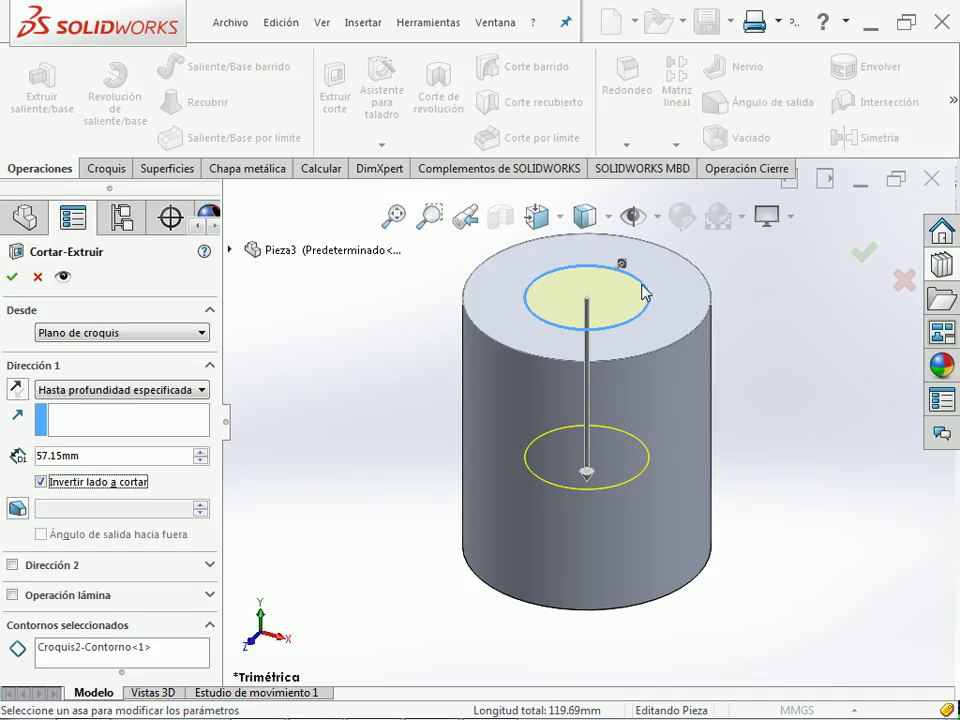
pyautogui.scroll(5, 617, 308)
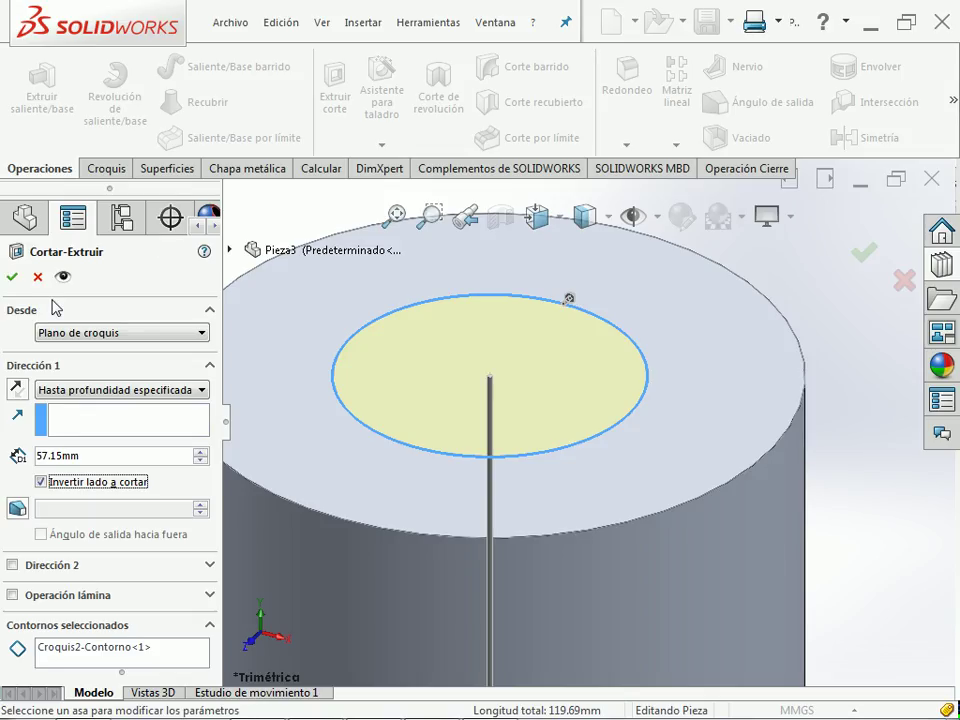
pyautogui.click(13, 279)
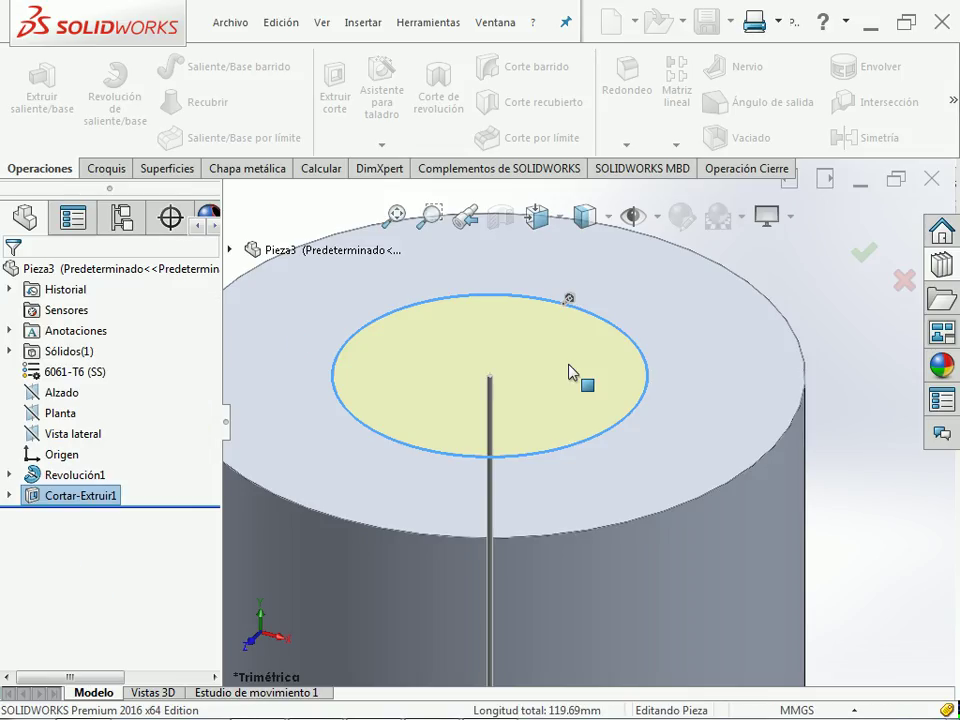
pyautogui.scroll(-5, 649, 396)
pyautogui.scroll(-4, 699, 403)
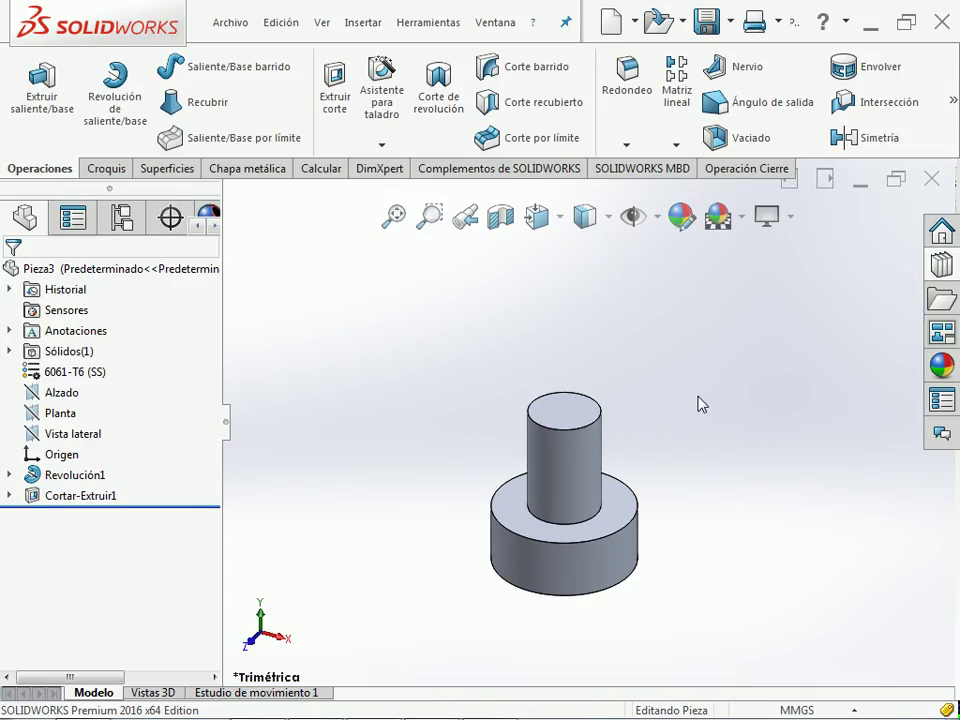
pyautogui.scroll(4, 700, 404)
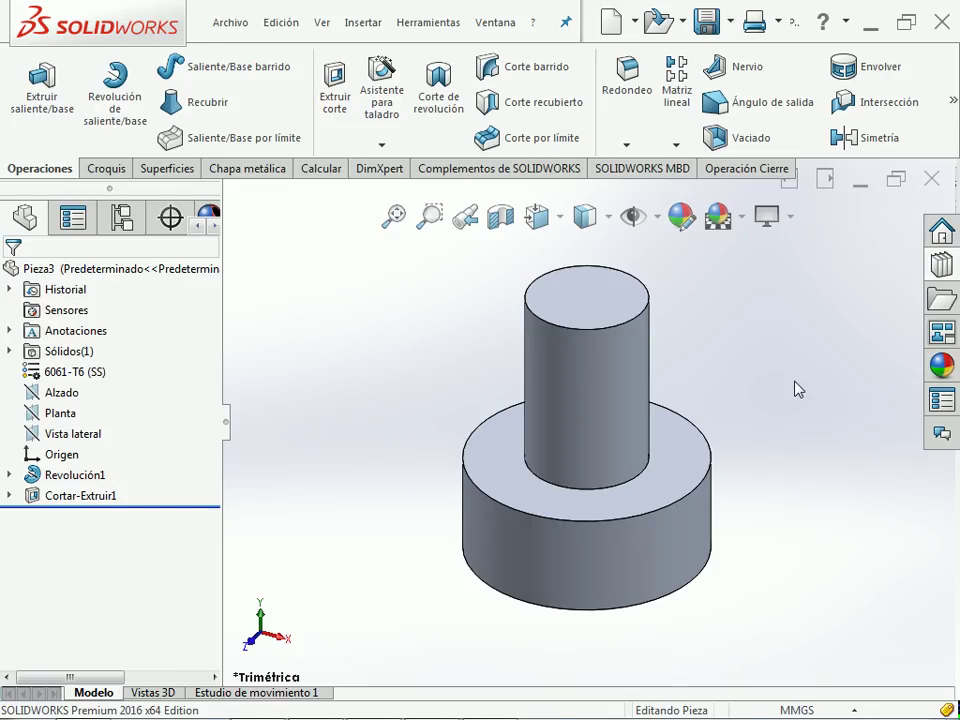
# - In the Acrobat Reader drawing, examine the shank groove in detail C and its role in the assembly section on sheet 2
pyautogui.hotkey('alt', 'Tab')
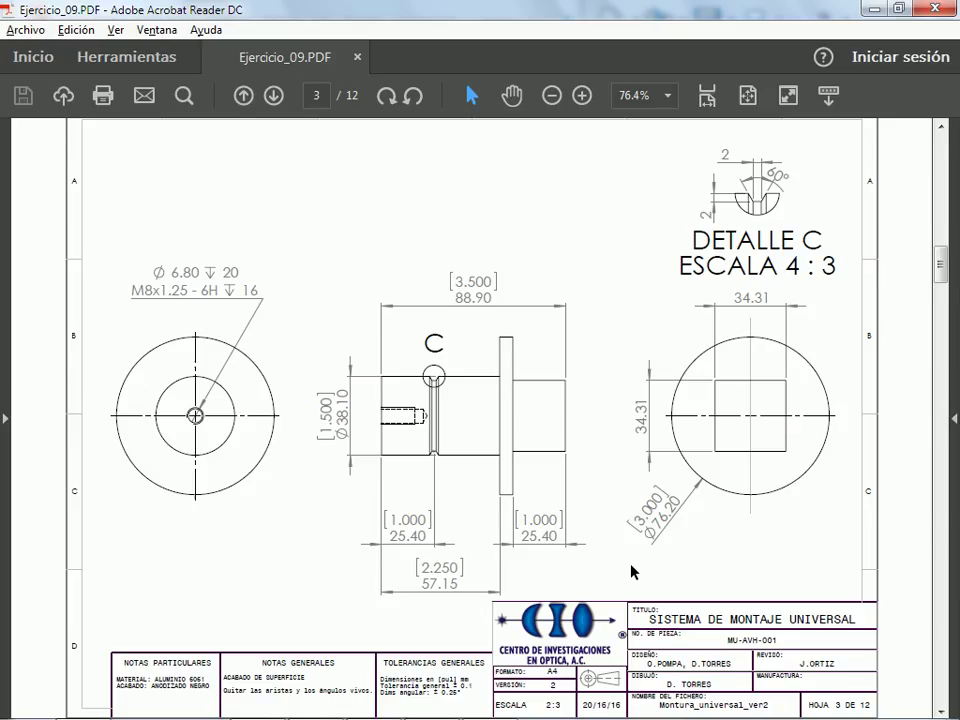
pyautogui.scroll(3, 631, 572)
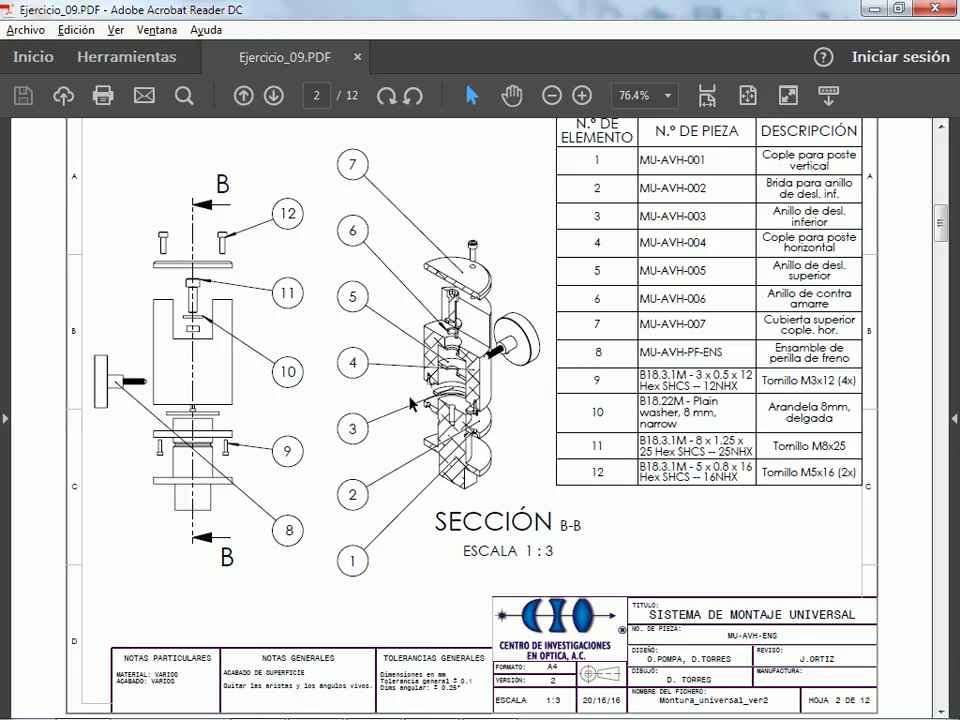
pyautogui.scroll(-2, 354, 369)
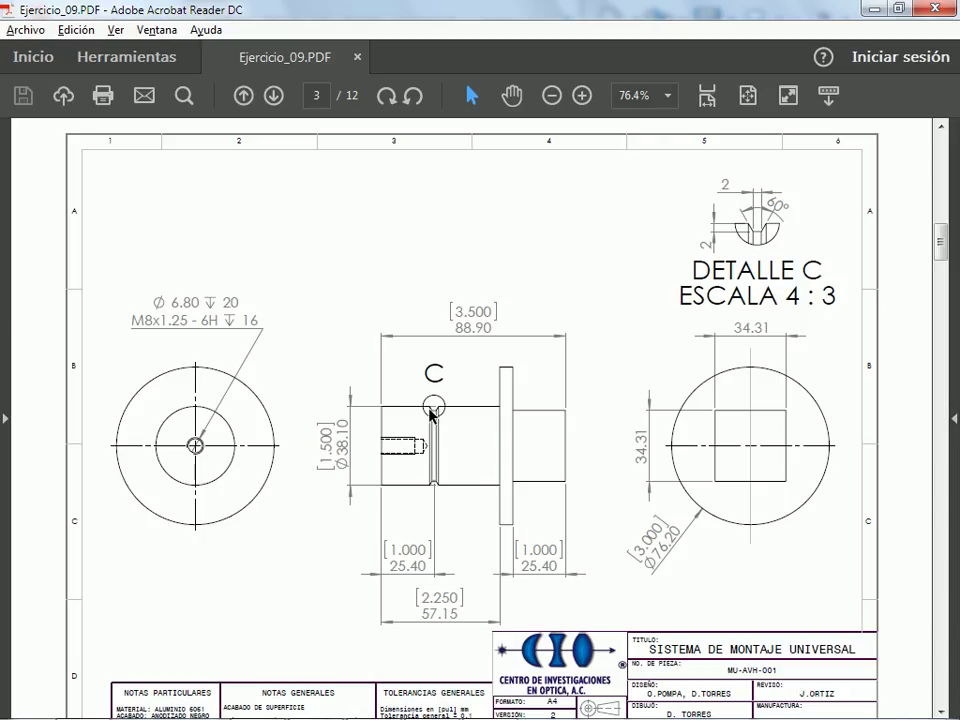
pyautogui.press('pageup')
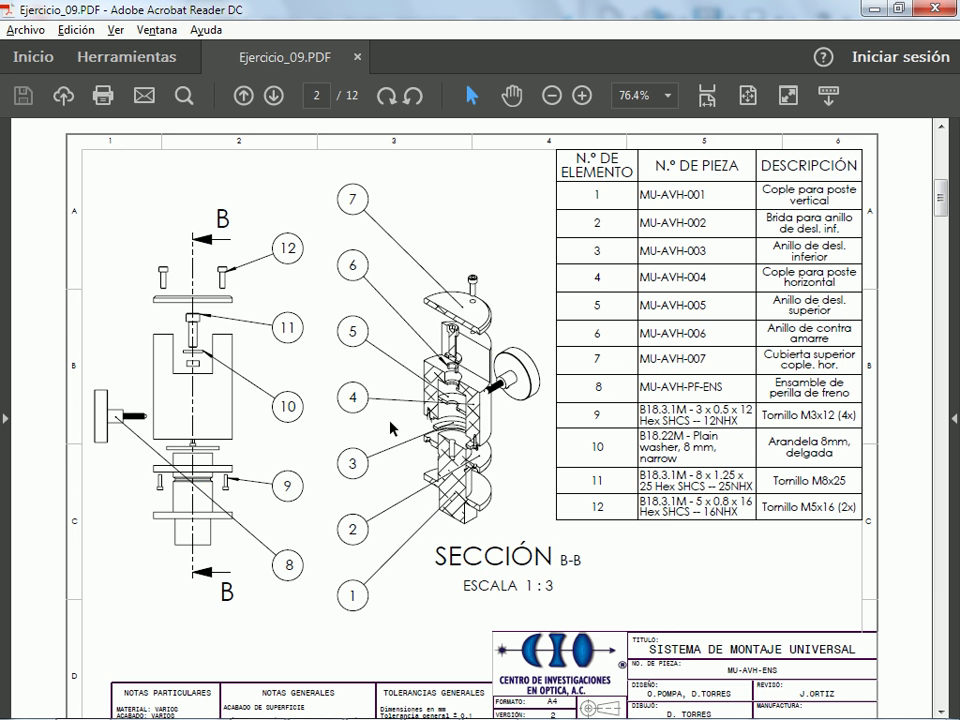
pyautogui.scroll(-3, 391, 426)
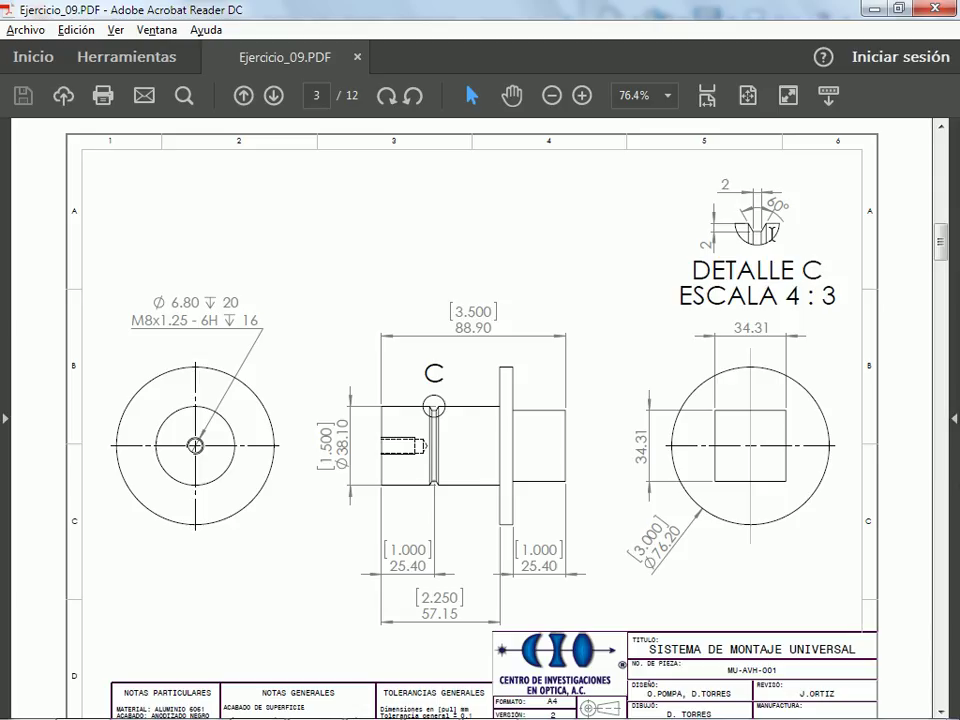
# - In SOLIDWORKS, sketch a horizontal construction line on the Alzado plane across the shank's full width, about 12.9 mm below its top face
pyautogui.hotkey('alt', 'Tab')
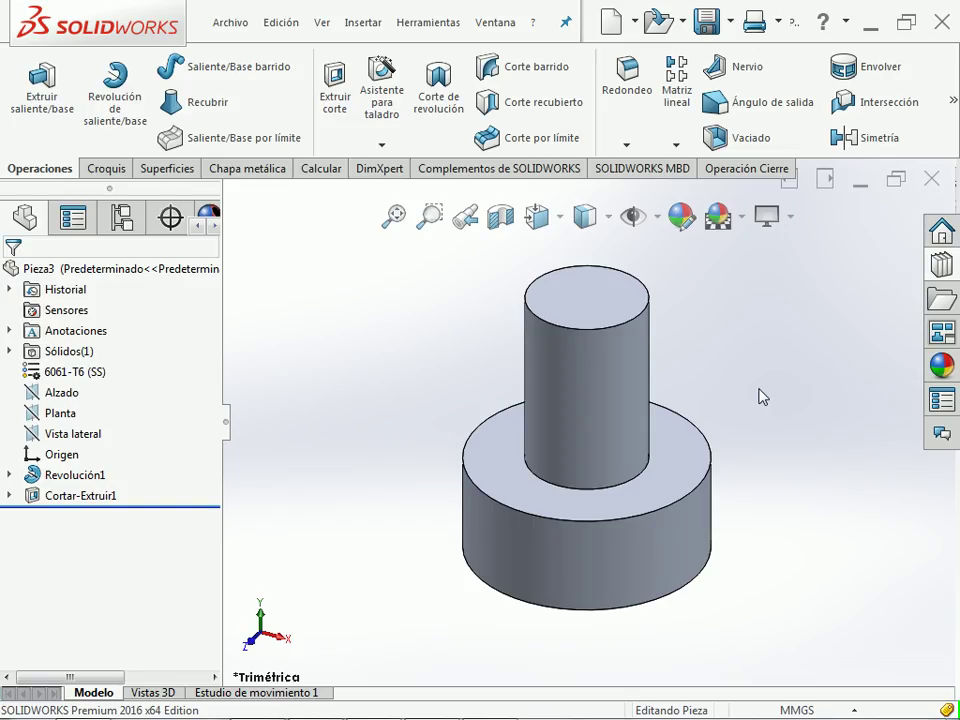
pyautogui.click(76, 401)
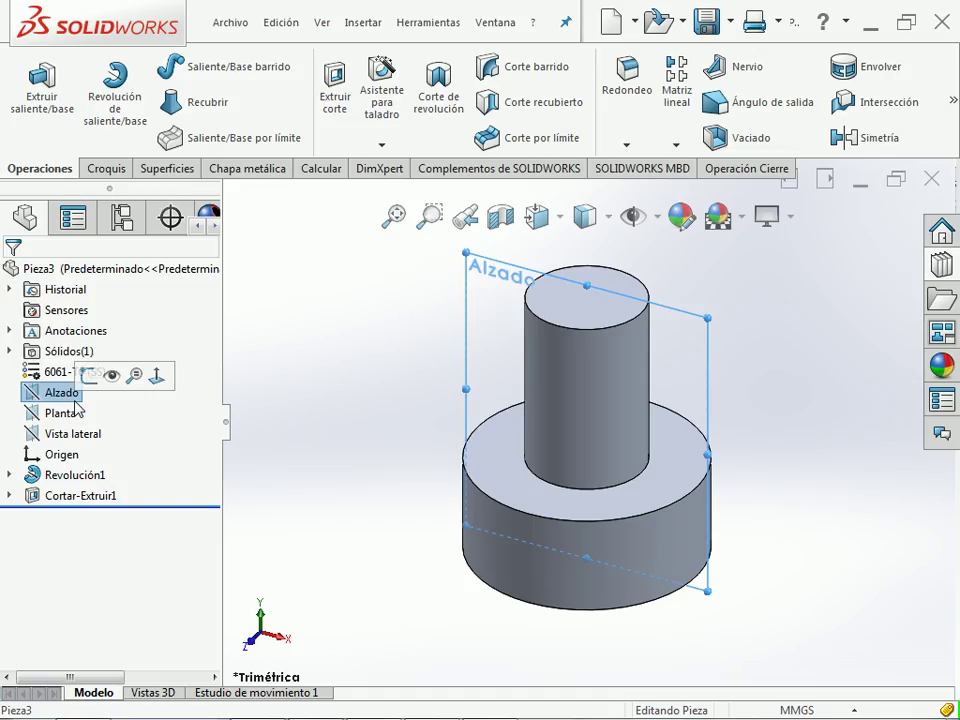
pyautogui.click(75, 436)
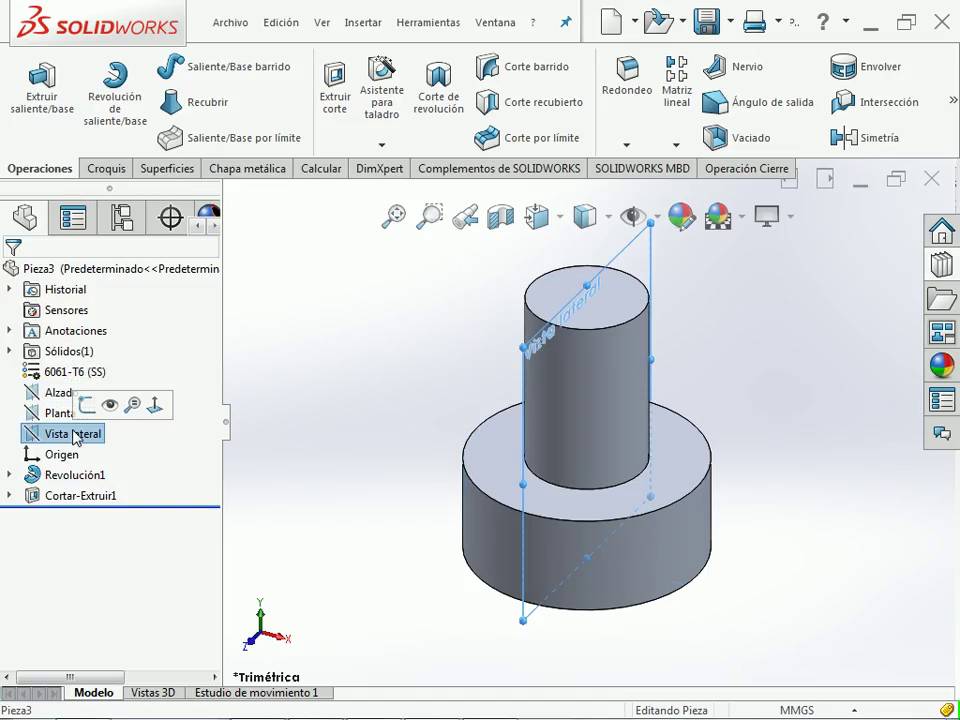
pyautogui.click(64, 394)
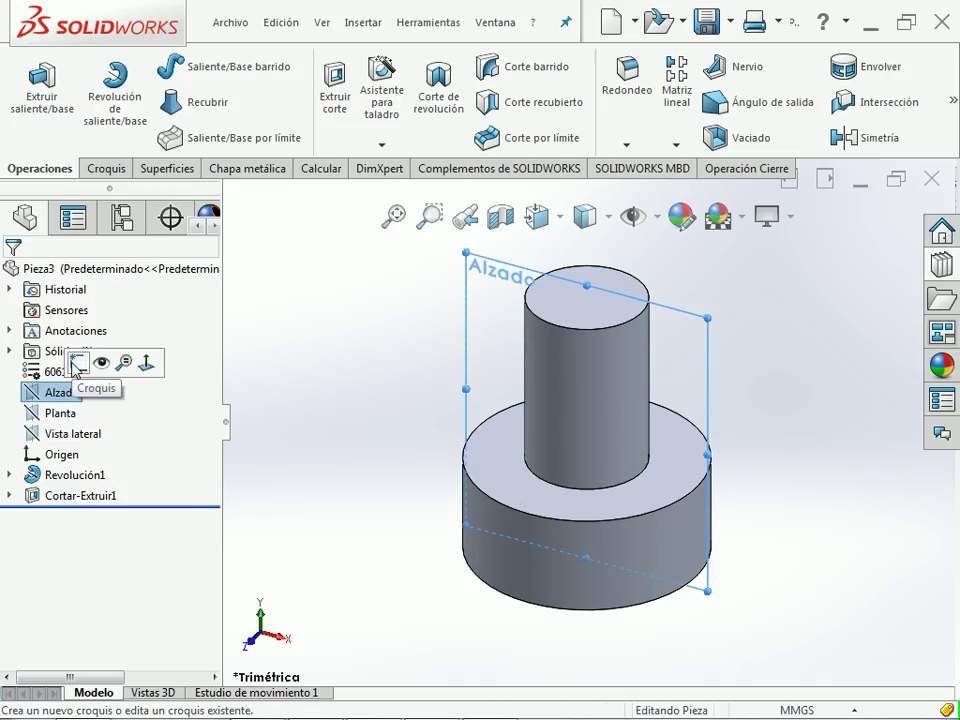
pyautogui.click(76, 364)
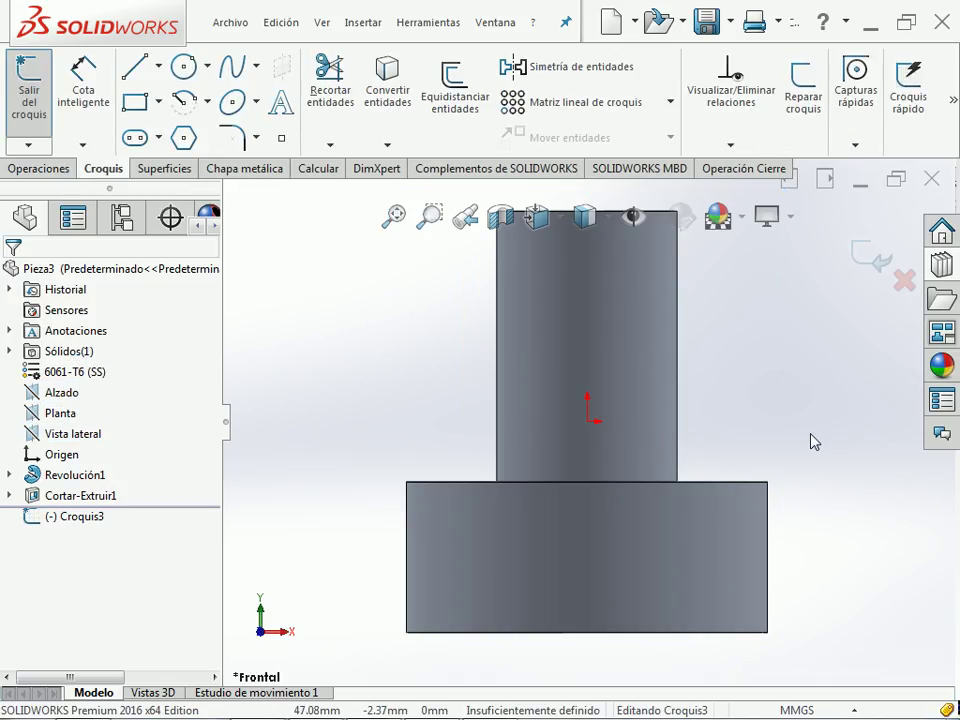
pyautogui.click(157, 68)
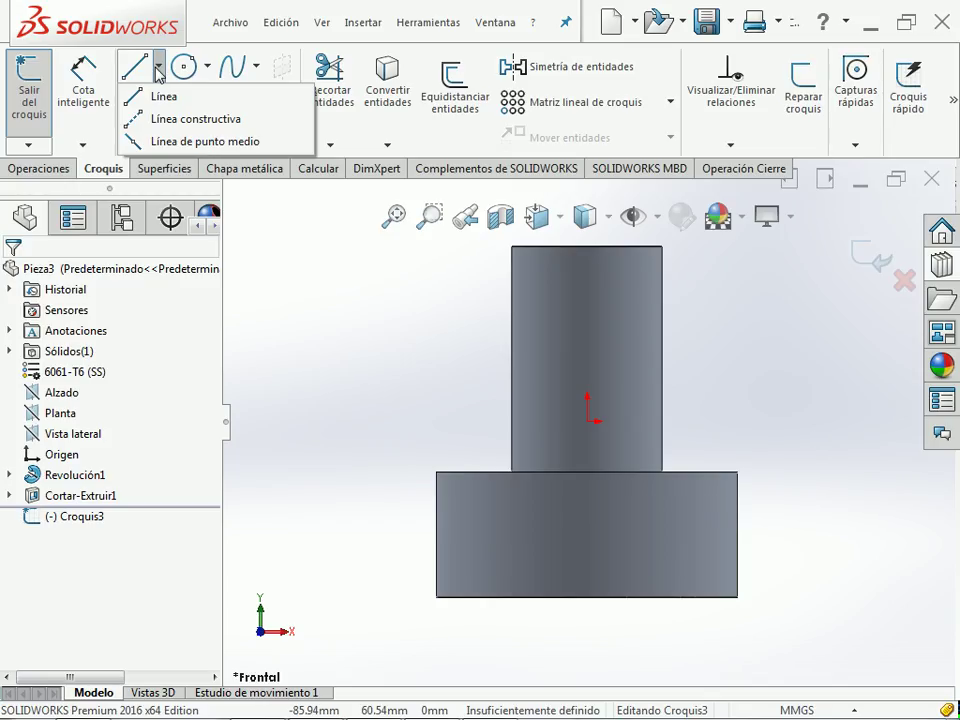
pyautogui.click(183, 120)
pyautogui.scroll(-1, 563, 323)
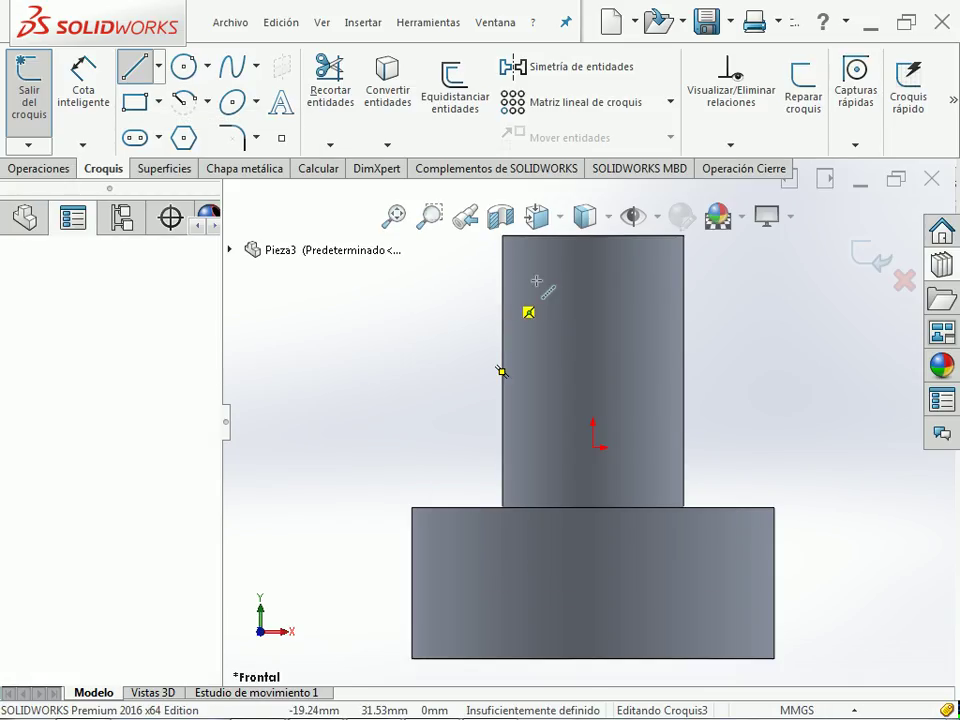
pyautogui.click(502, 297)
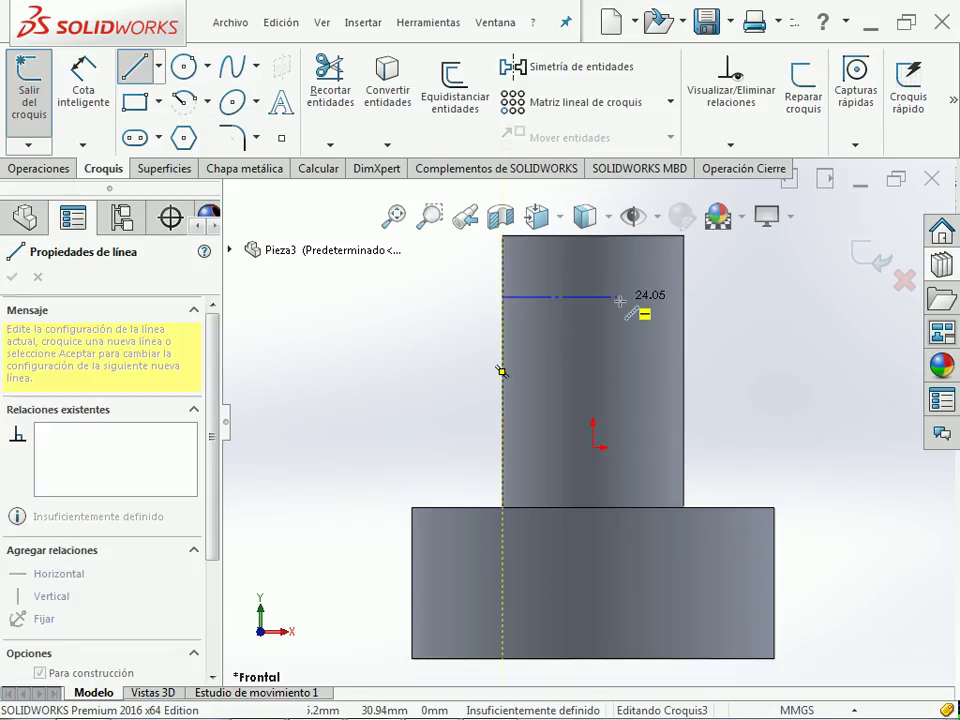
pyautogui.click(684, 296)
pyautogui.press('Escape')
pyautogui.scroll(1, 757, 373)
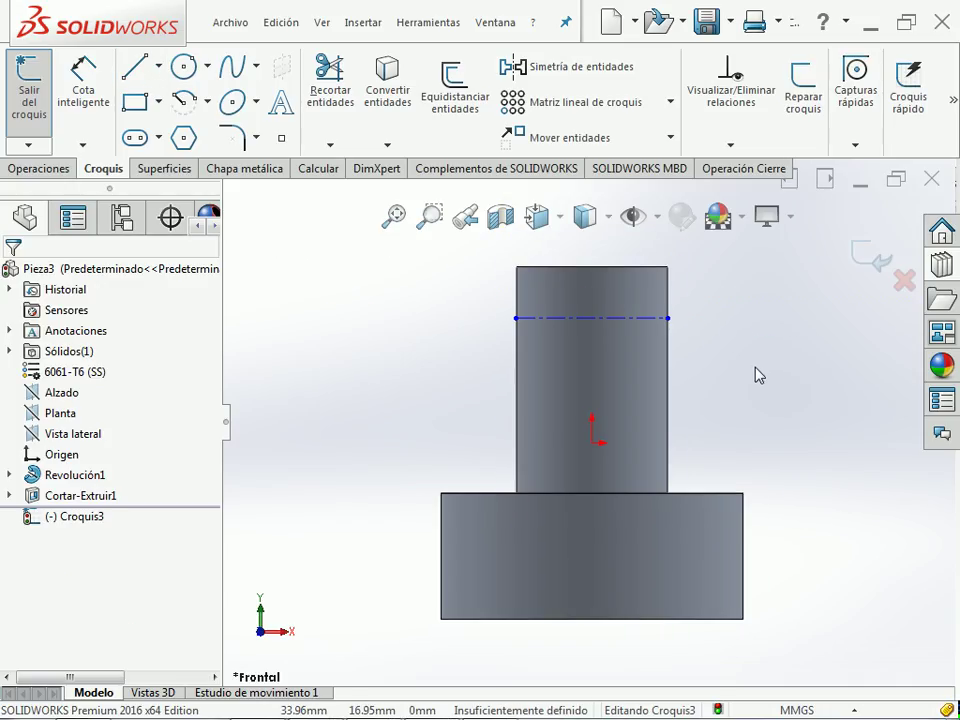
# - Dimension the construction line's distance from the shank's top edge as 25.4 mm
pyautogui.moveTo(757, 374); pyautogui.dragTo(761, 298, button='right')
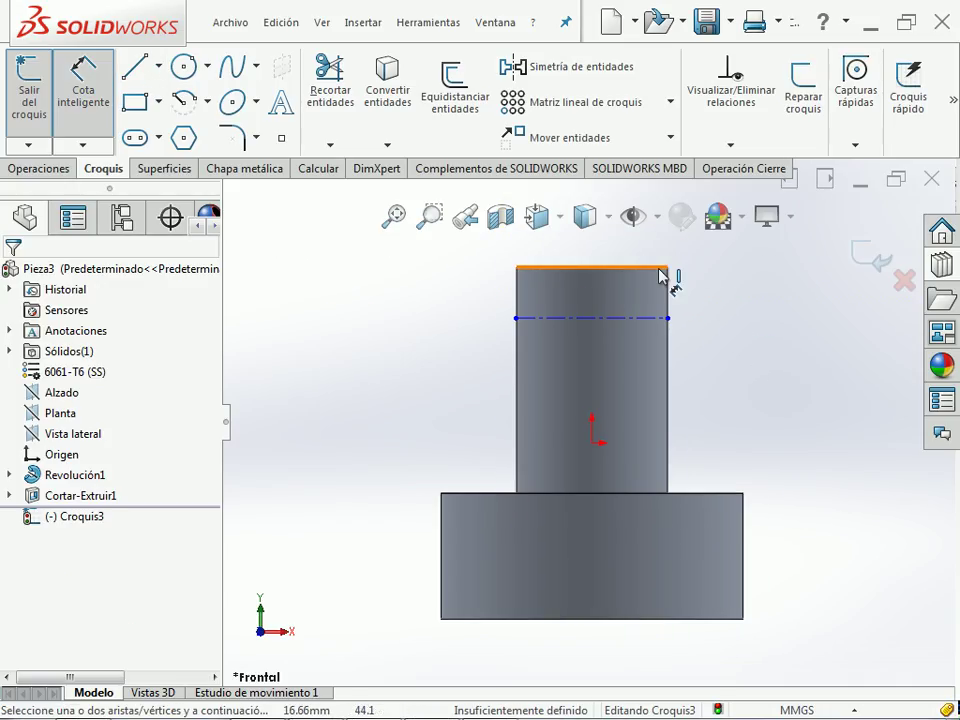
pyautogui.click(668, 318)
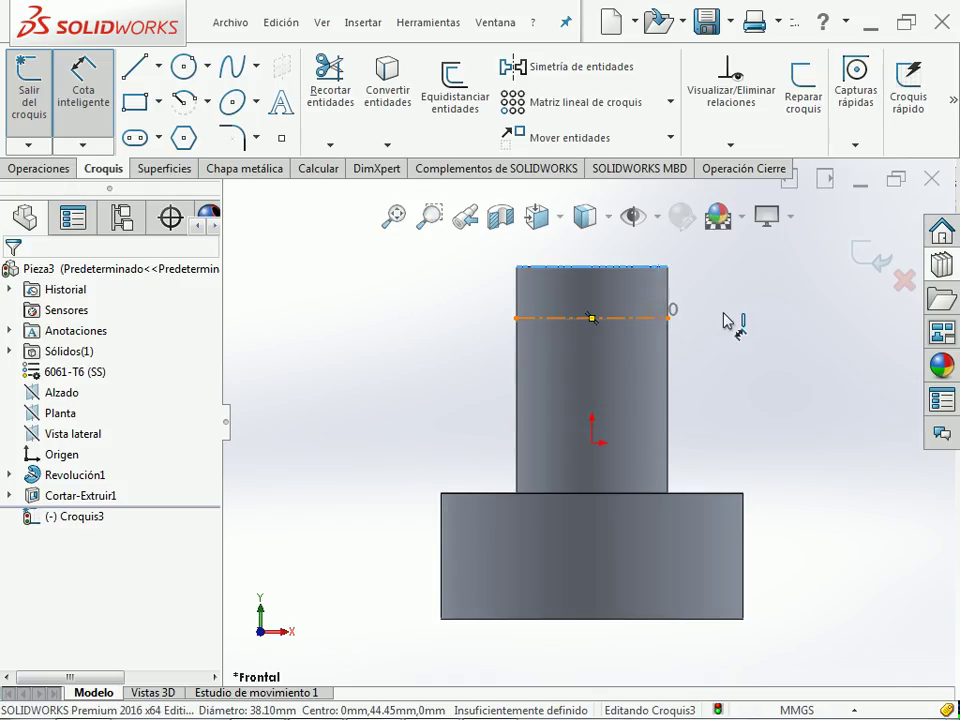
pyautogui.click(762, 317)
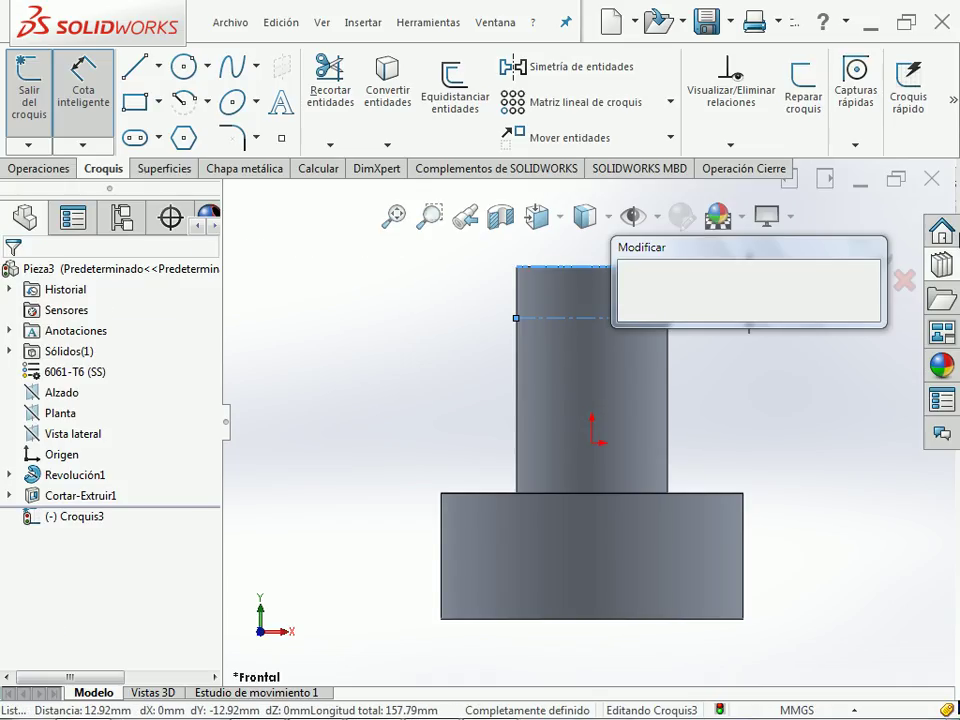
pyautogui.write('25.4')
pyautogui.press('Return')
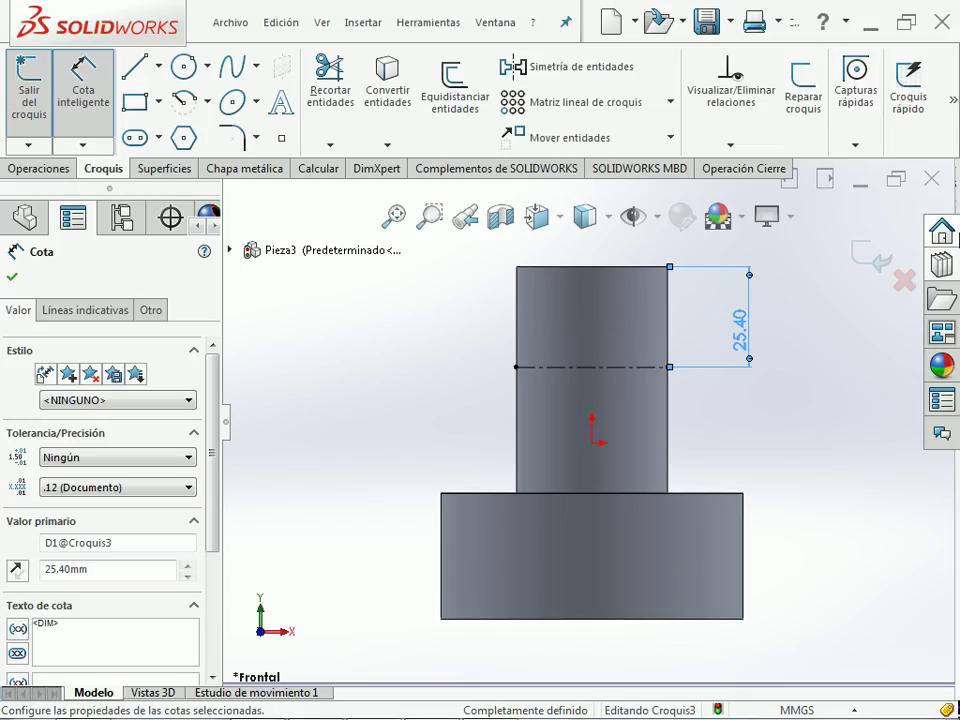
pyautogui.press('Escape')
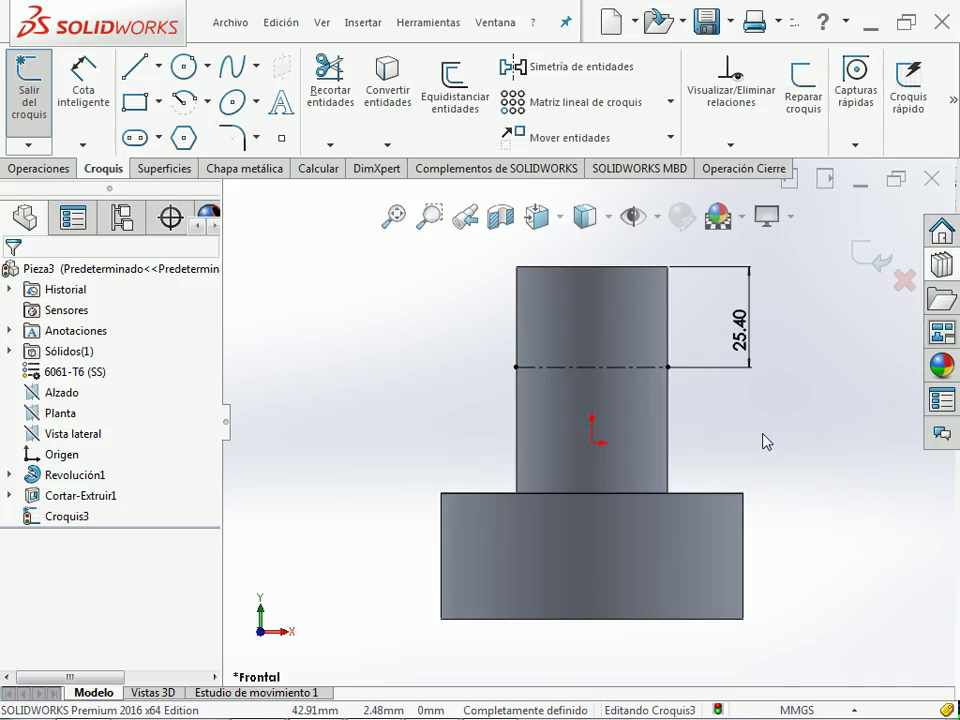
# - Draw a vertical construction line along the shank's axis from the midpoint of its top edge down to the flange's top edge
pyautogui.click(158, 66)
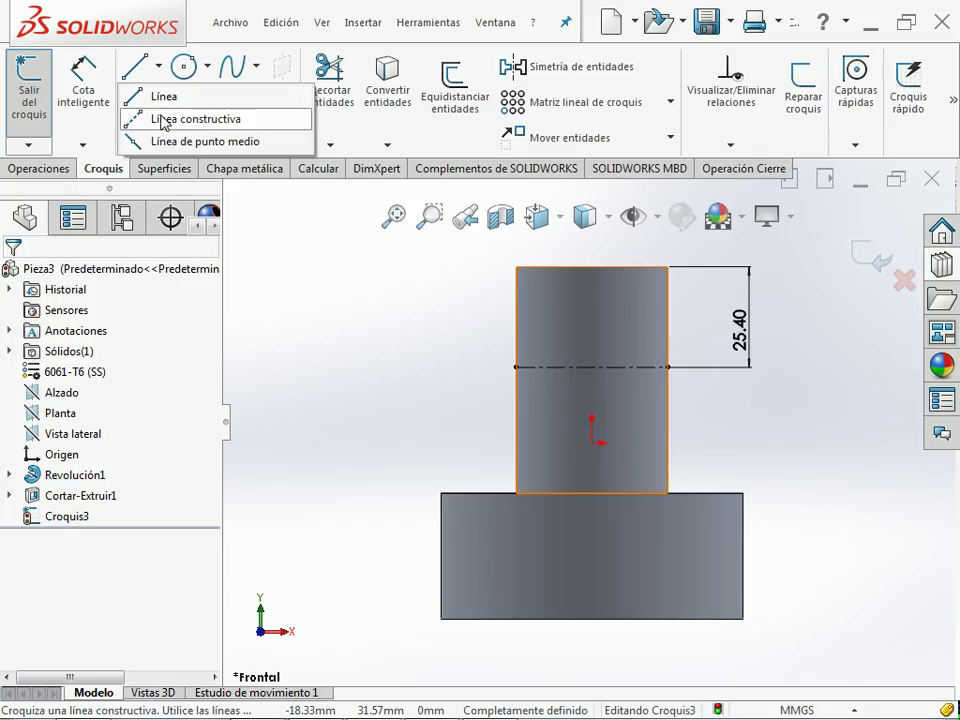
pyautogui.click(161, 118)
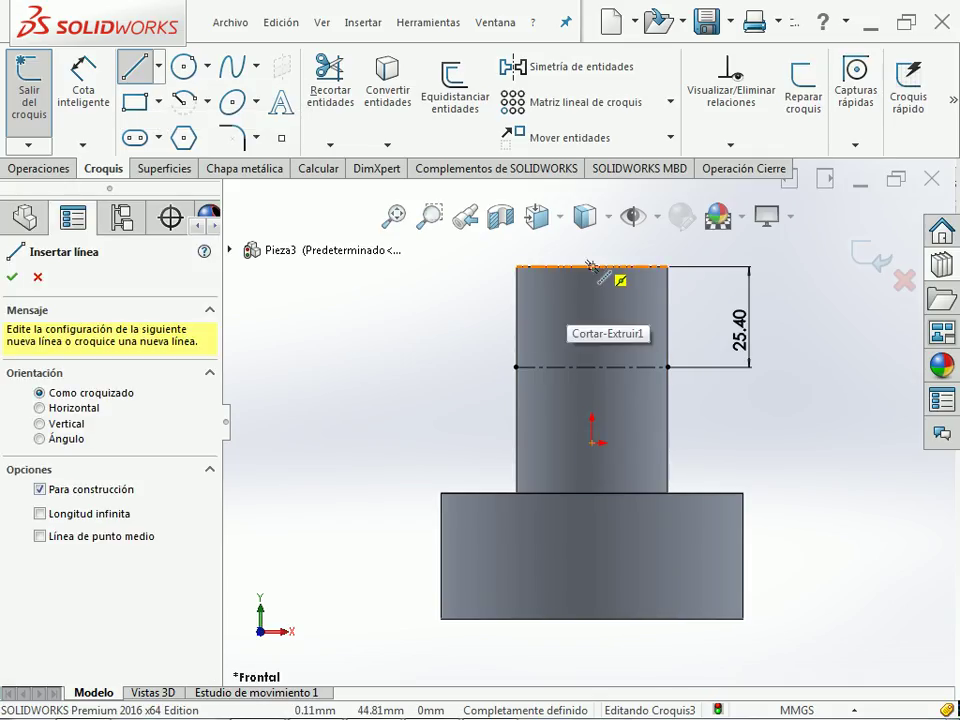
pyautogui.click(591, 266)
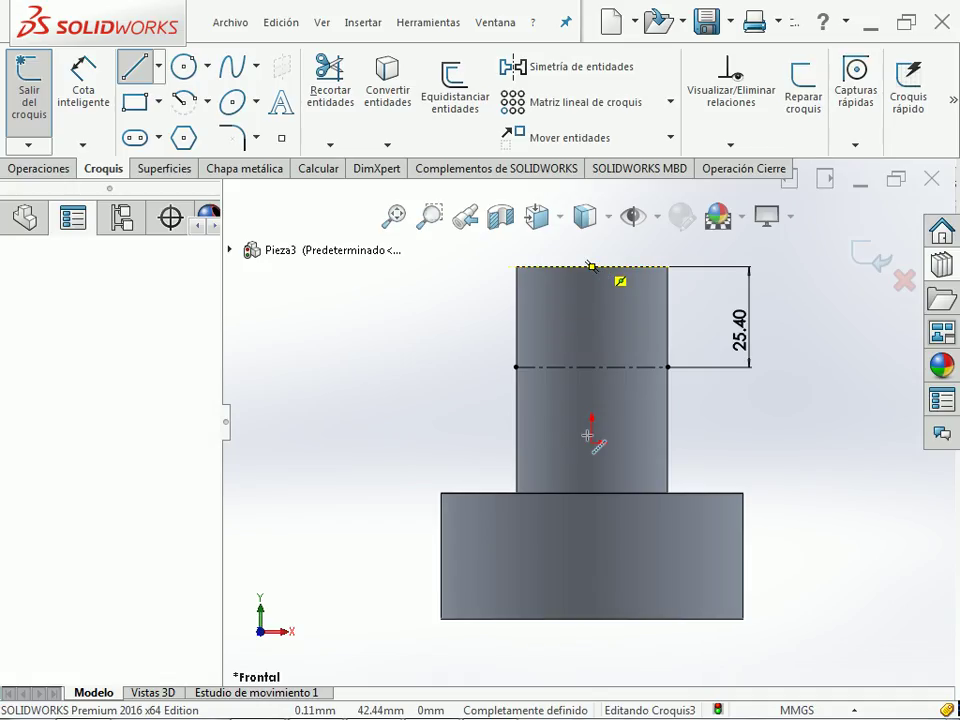
pyautogui.click(593, 493)
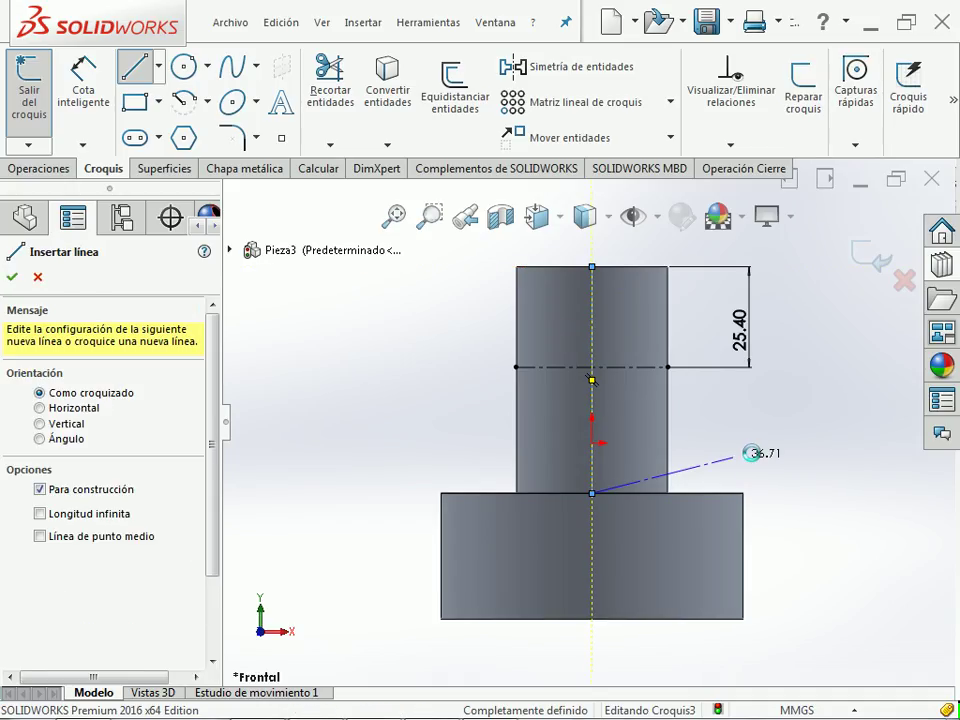
pyautogui.press('Escape')
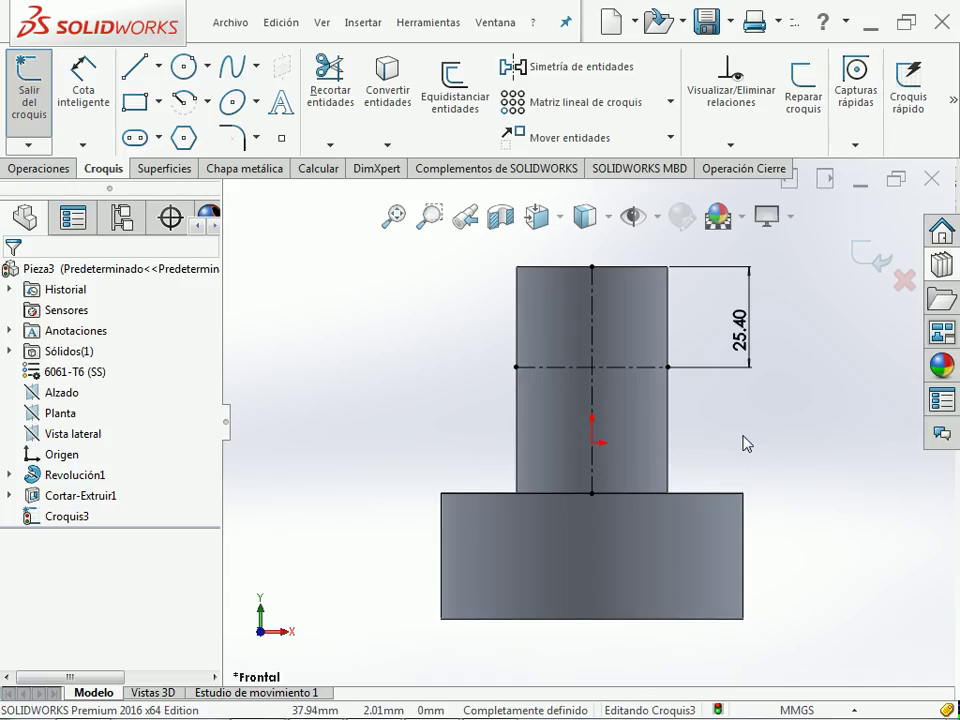
pyautogui.moveTo(720, 430)
pyautogui.mouseDown(button='right')
pyautogui.moveTo(790, 500)
pyautogui.moveTo(771, 443)
pyautogui.mouseUp(button='right')
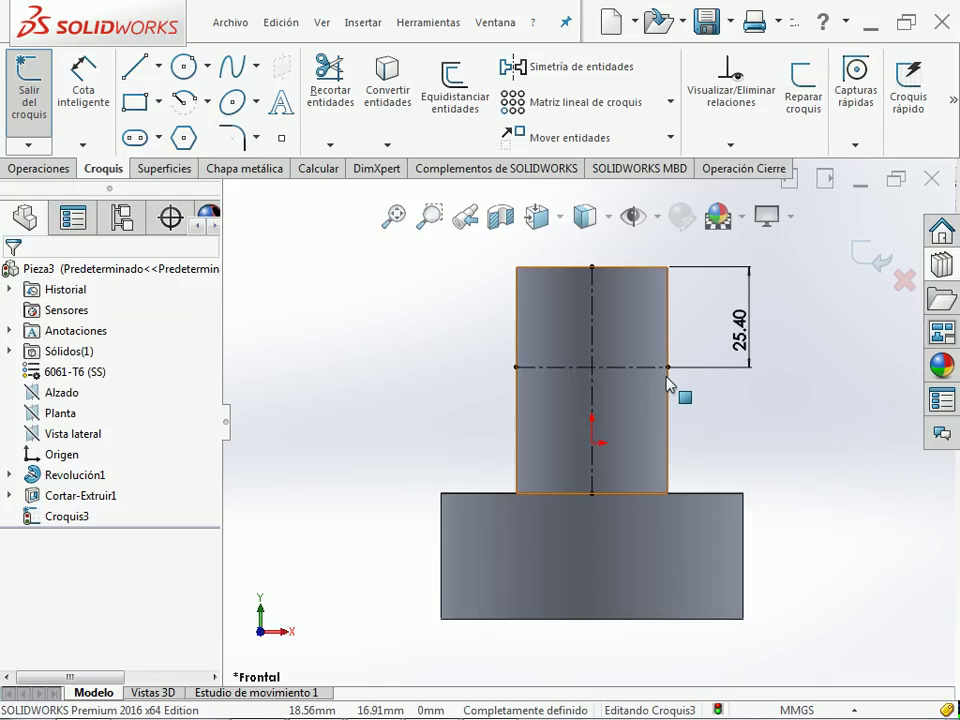
pyautogui.scroll(2, 664, 390)
pyautogui.scroll(-4, 620, 400)
pyautogui.scroll(-3, 636, 390)
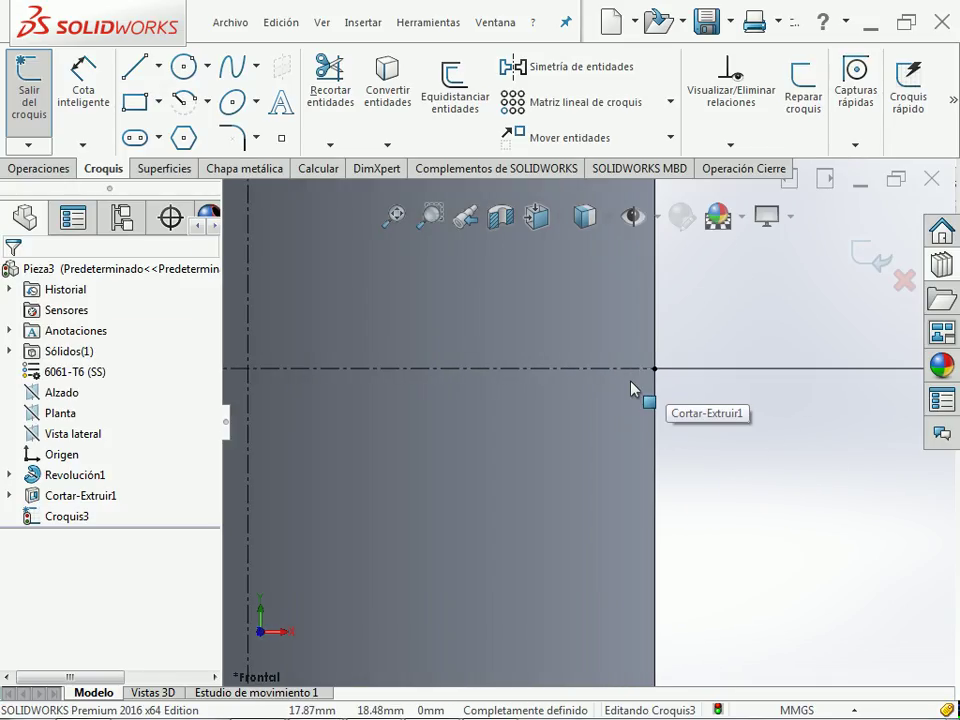
pyautogui.scroll(2, 640, 392)
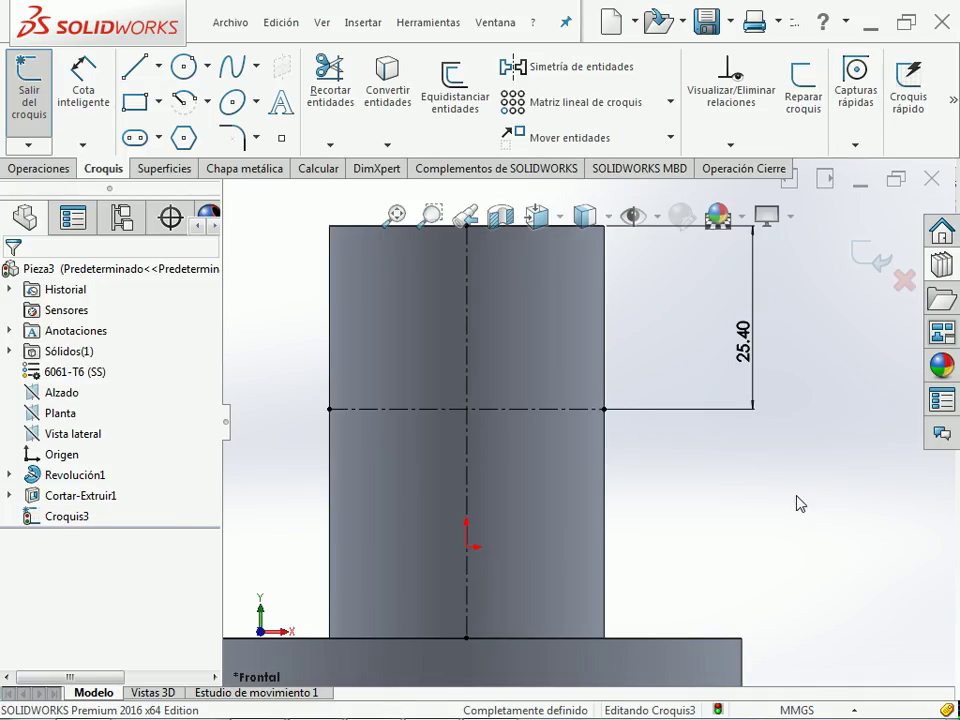
# - Check detail C in the Acrobat Reader drawing and sketch a closed trapezoid about 3 mm deep on the shank's right edge, straddling the horizontal construction line
pyautogui.hotkey('alt', 'Tab')
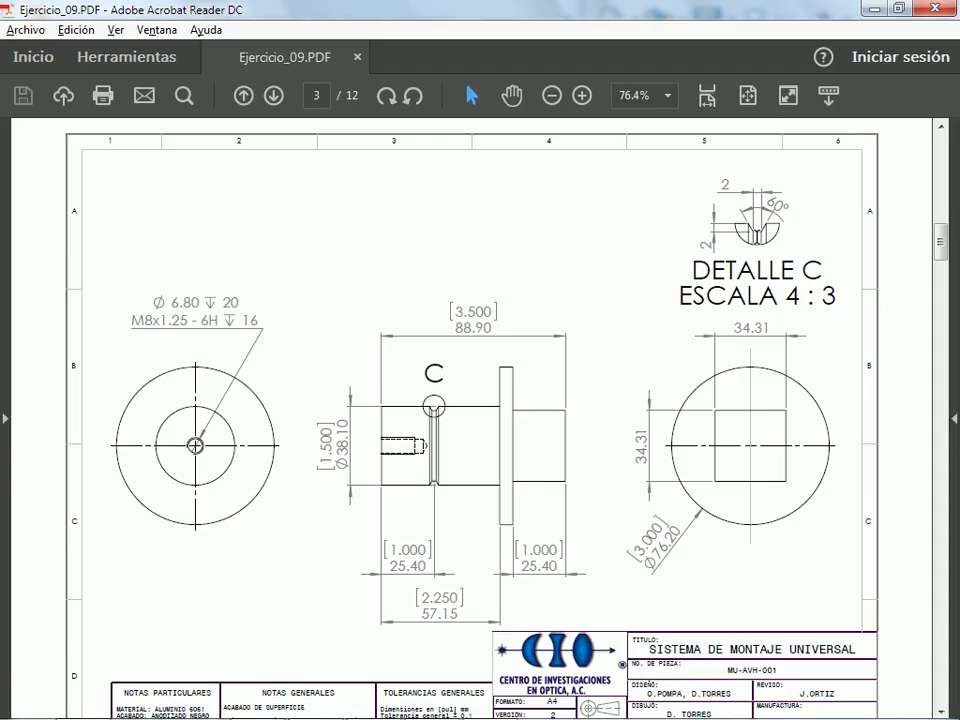
pyautogui.hotkey('alt', 'Tab')
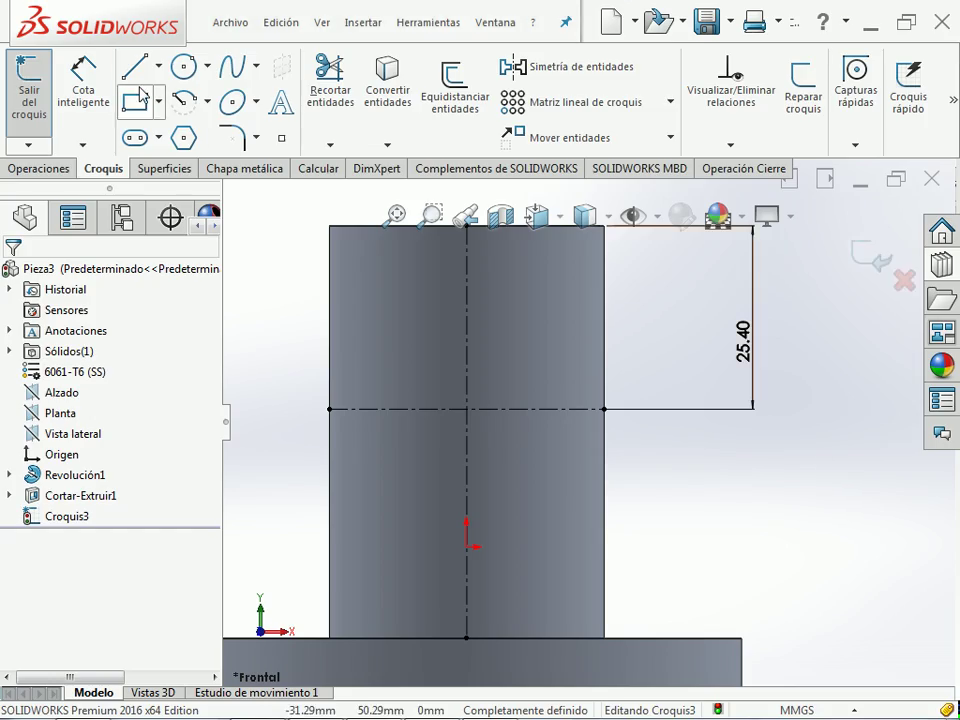
pyautogui.click(134, 67)
pyautogui.scroll(-3, 600, 390)
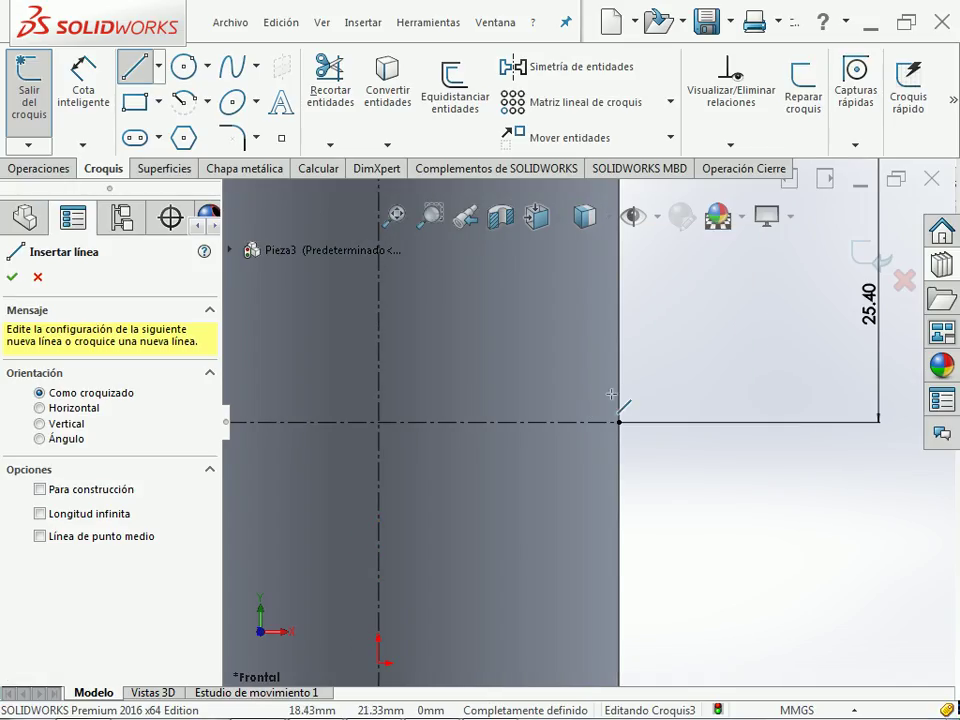
pyautogui.click(617, 395)
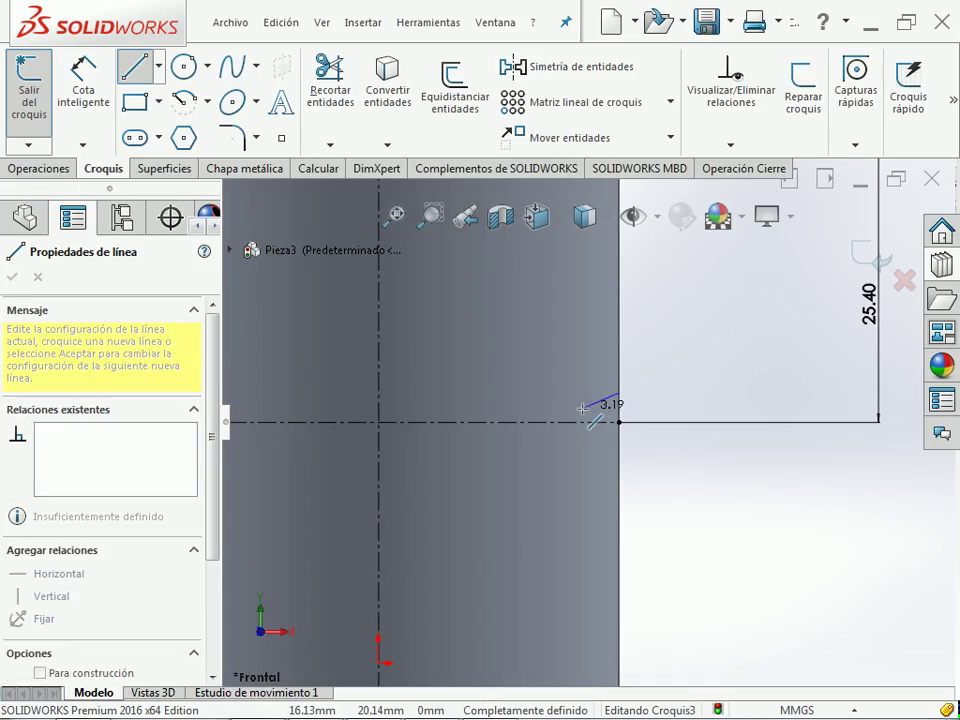
pyautogui.click(582, 408)
pyautogui.click(582, 437)
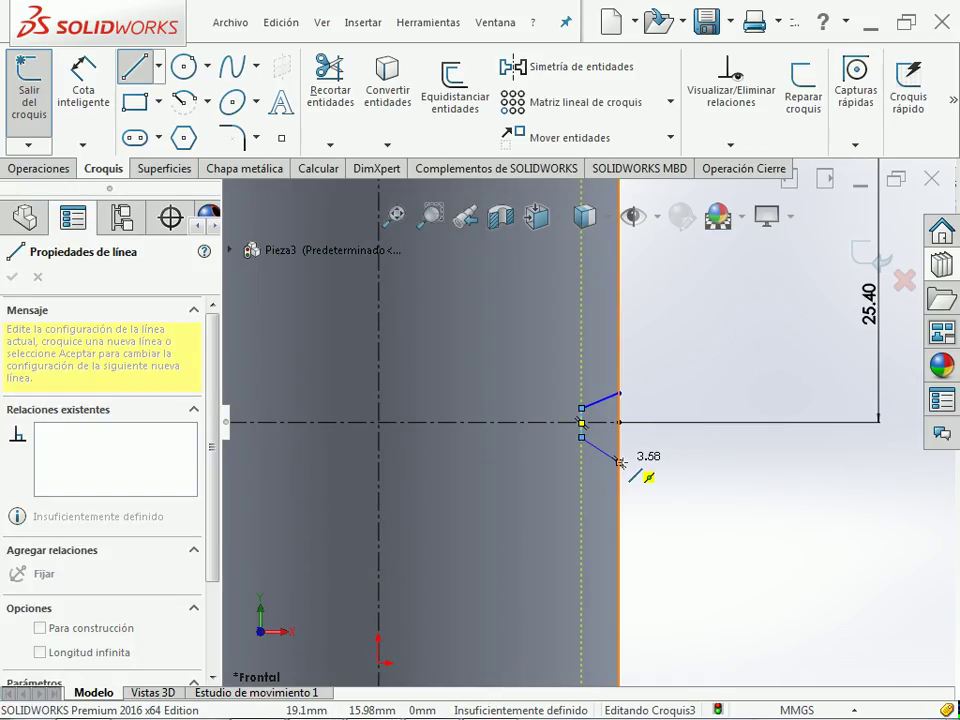
pyautogui.click(619, 461)
pyautogui.click(619, 392)
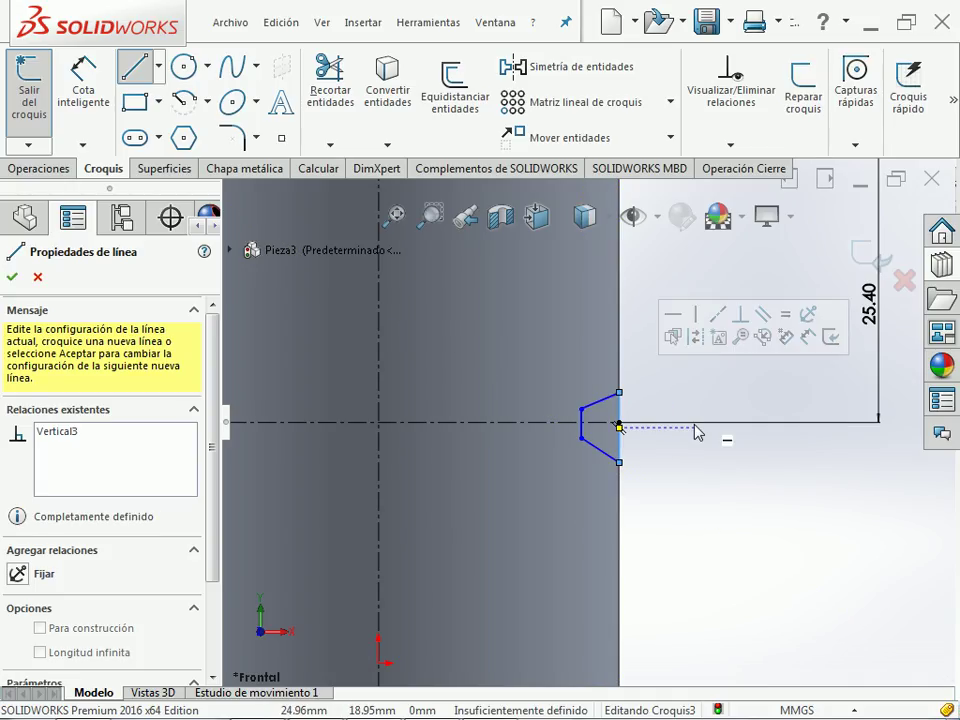
pyautogui.press('Escape')
pyautogui.press('Escape')
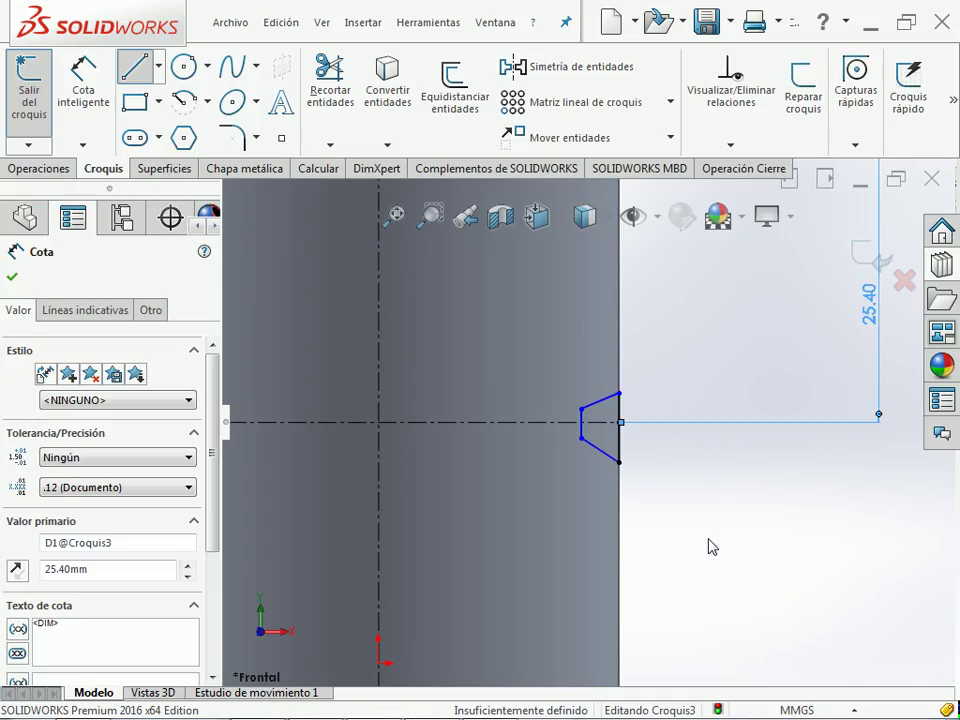
pyautogui.press('Escape')
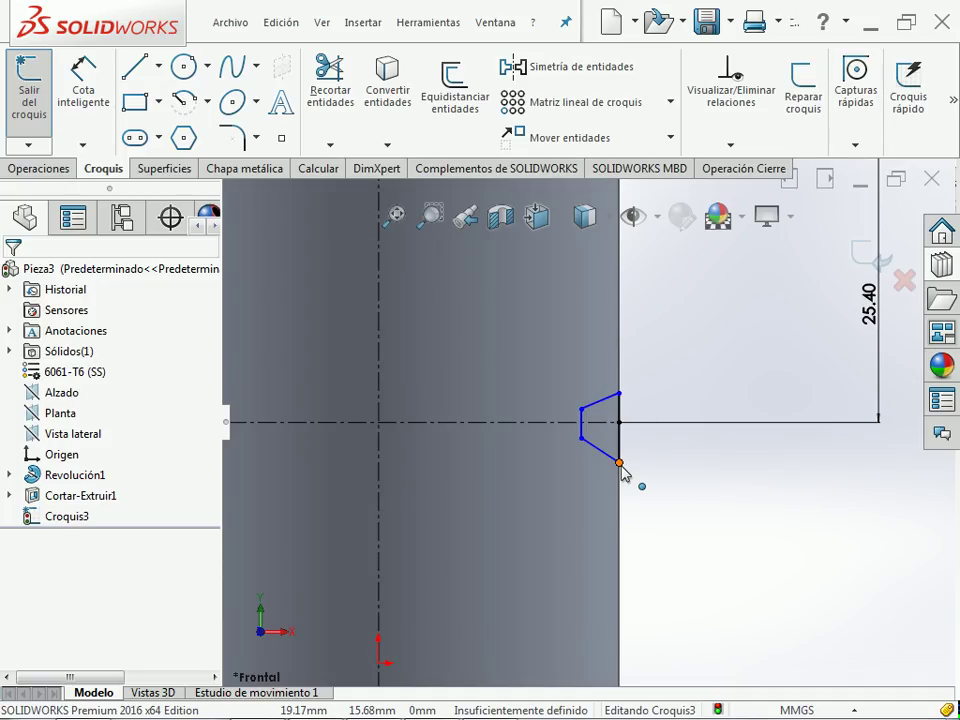
# - Make the trapezoid's two sloped sides symmetric about the horizontal construction line
pyautogui.click(620, 464)
pyautogui.press('f')
pyautogui.press('Escape')
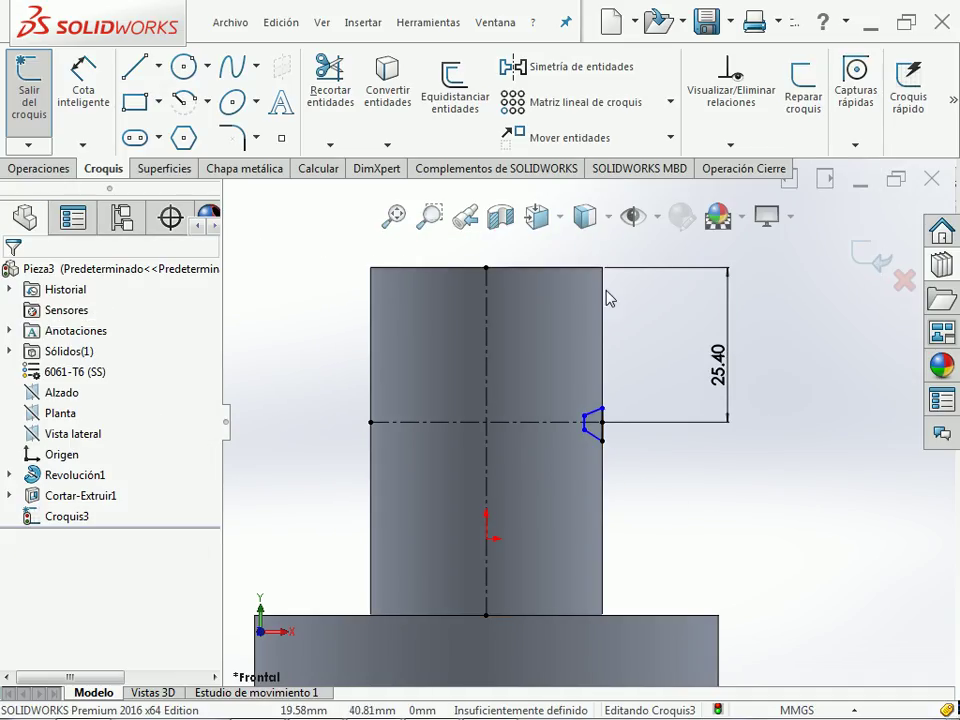
pyautogui.scroll(-6, 606, 455)
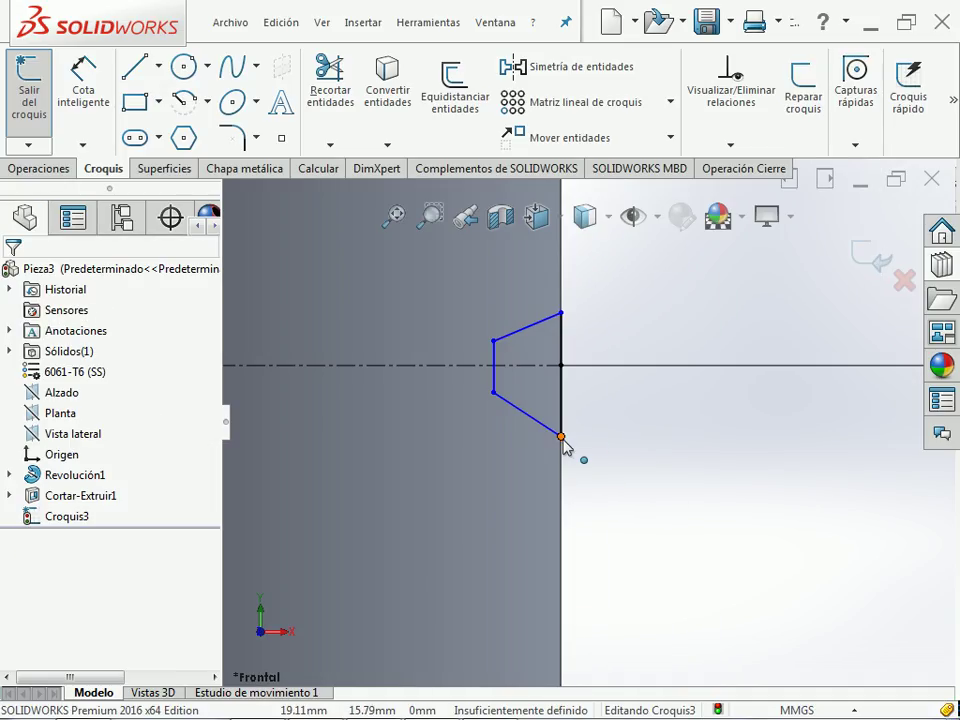
pyautogui.click(561, 437)
pyautogui.click(620, 428)
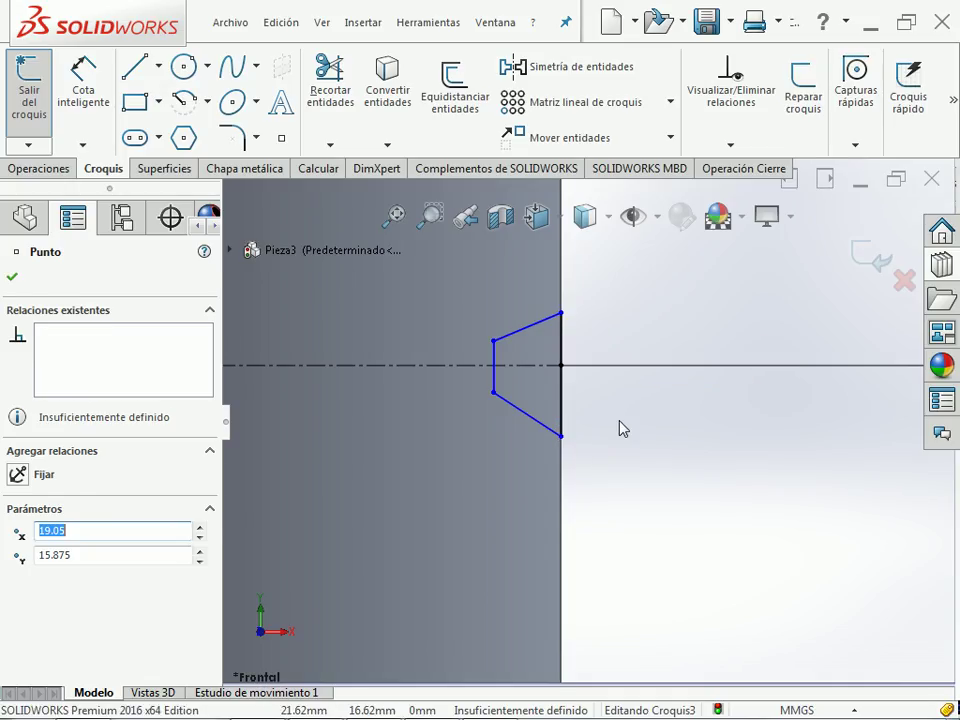
pyautogui.click(527, 327)
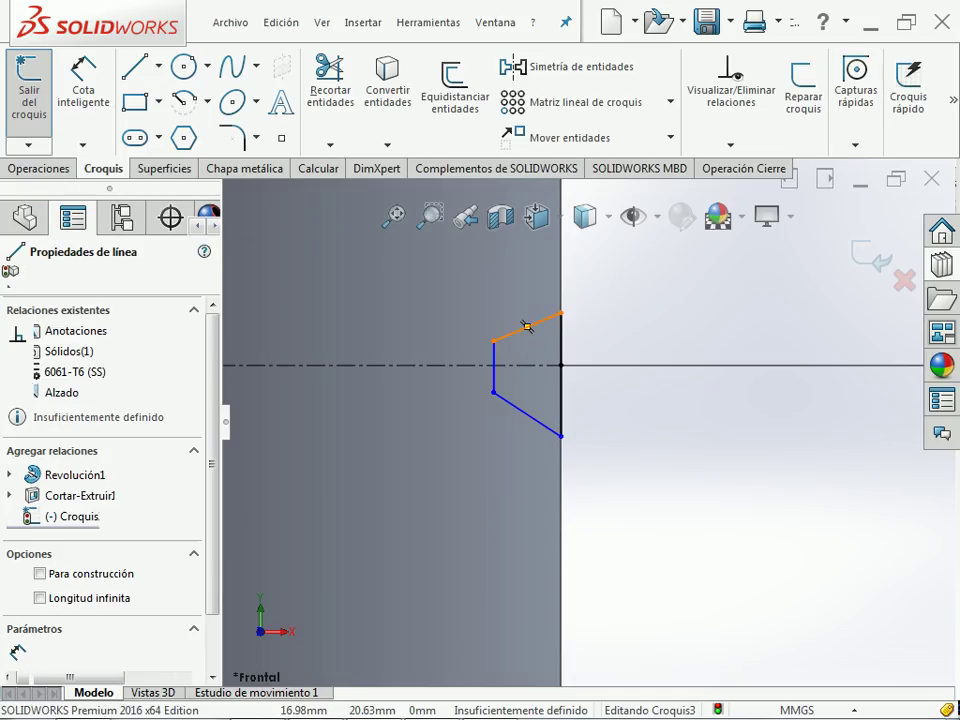
pyautogui.keyDown('ctrl'); pyautogui.click(541, 428); pyautogui.keyUp('ctrl')
pyautogui.keyDown('ctrl'); pyautogui.click(550, 366); pyautogui.keyUp('ctrl')
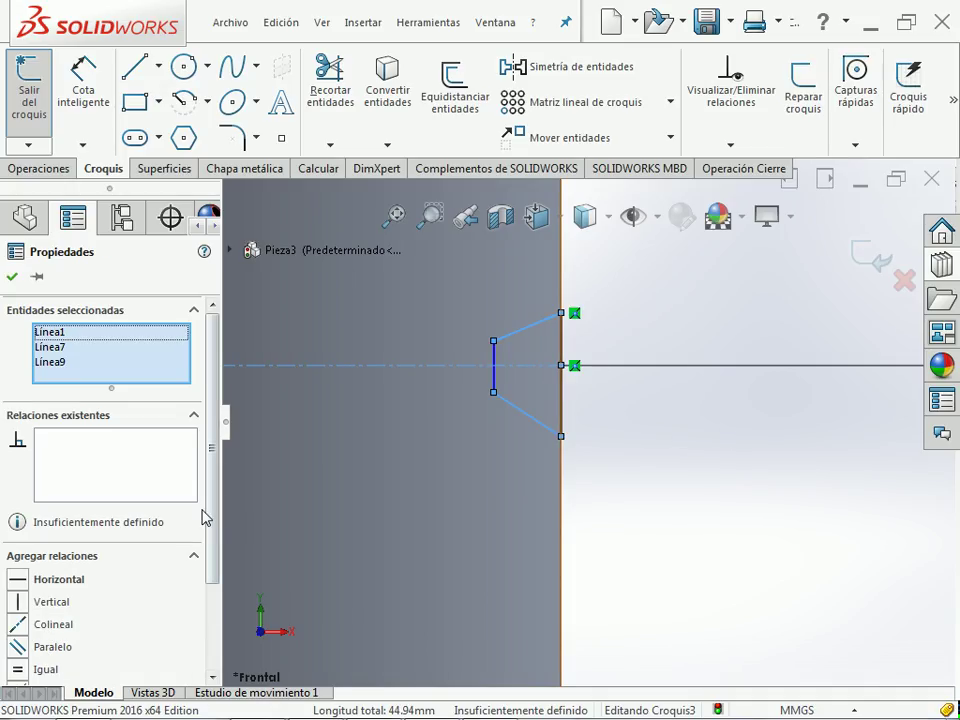
pyautogui.moveTo(207, 521); pyautogui.dragTo(127, 598)
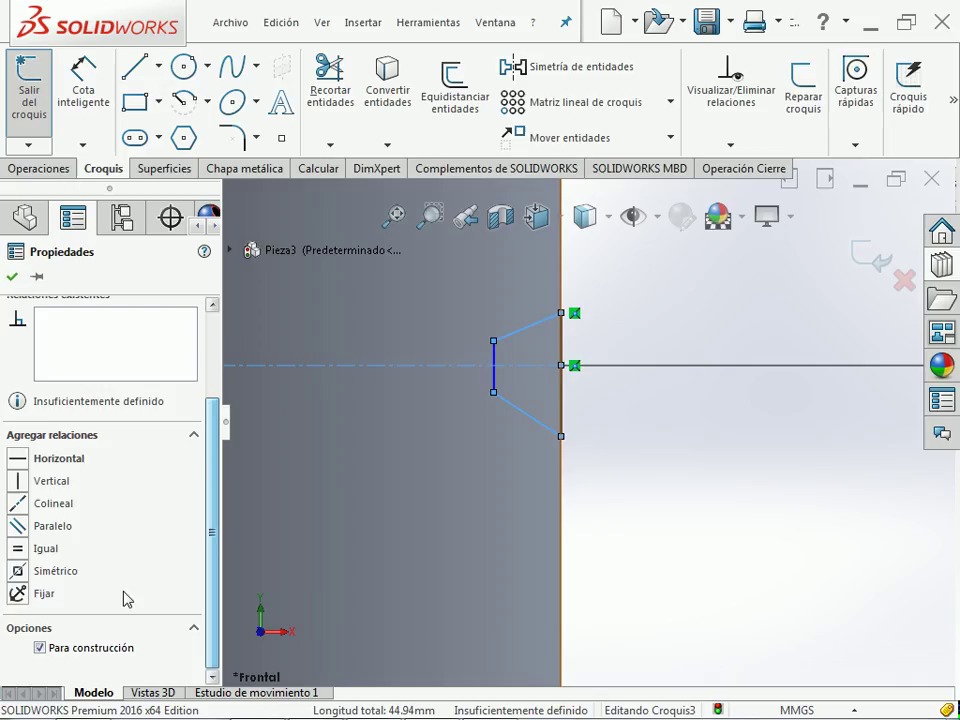
pyautogui.click(17, 571)
pyautogui.click(672, 484)
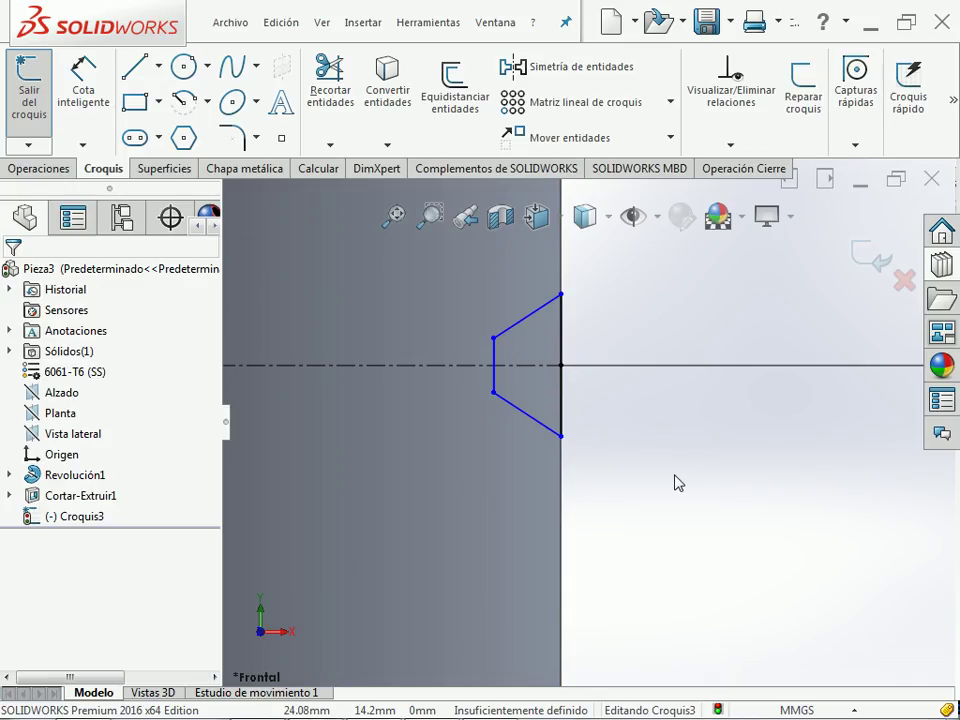
# - Check detail C in the PDF drawing and dimension the angle between the trapezoid's two sloped sides as 60°
pyautogui.hotkey('alt', 'Tab')
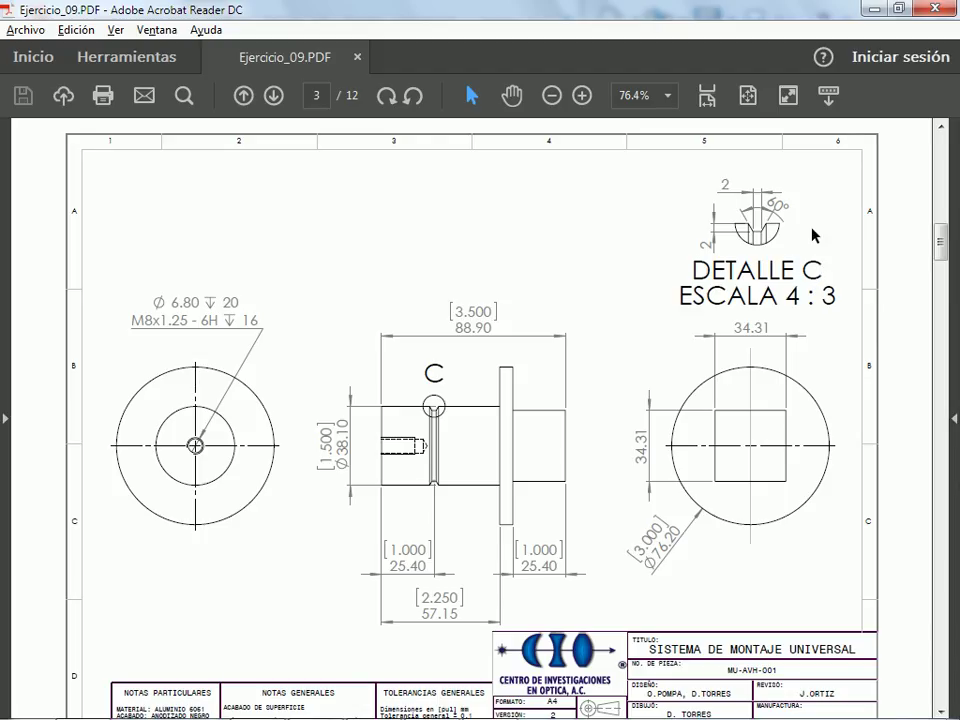
pyautogui.hotkey('alt', 'Tab')
pyautogui.press('d')
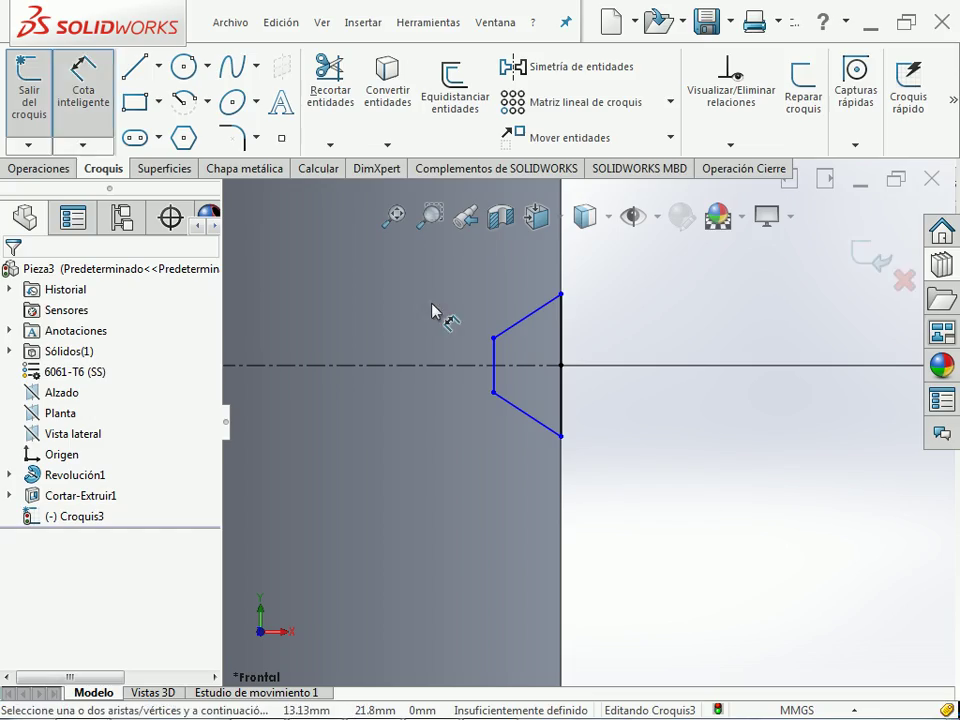
pyautogui.click(530, 314)
pyautogui.click(543, 424)
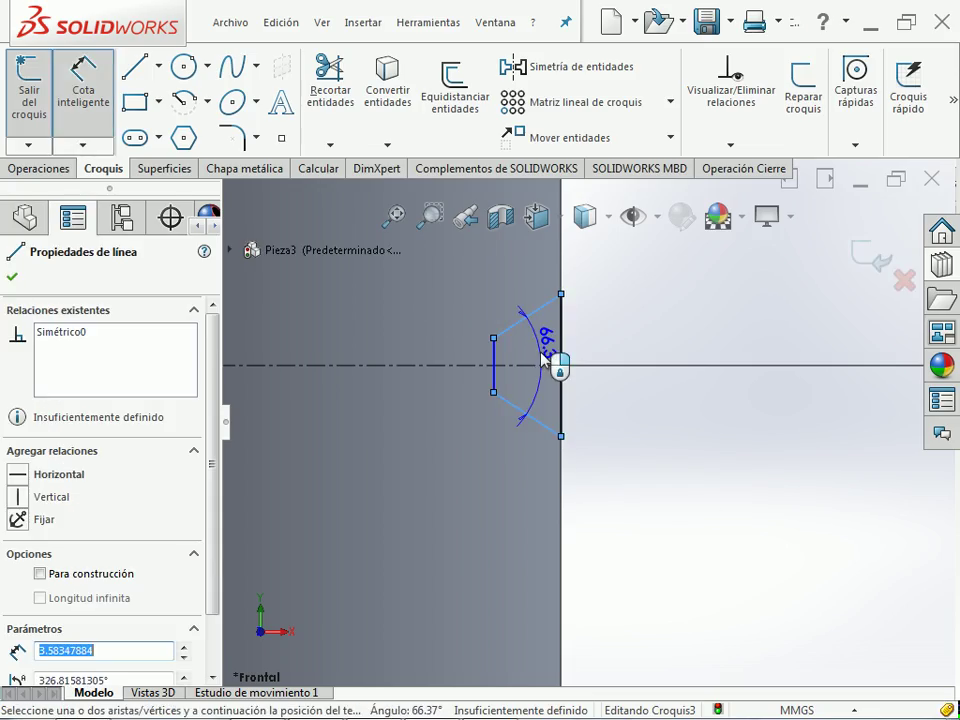
pyautogui.click(547, 363)
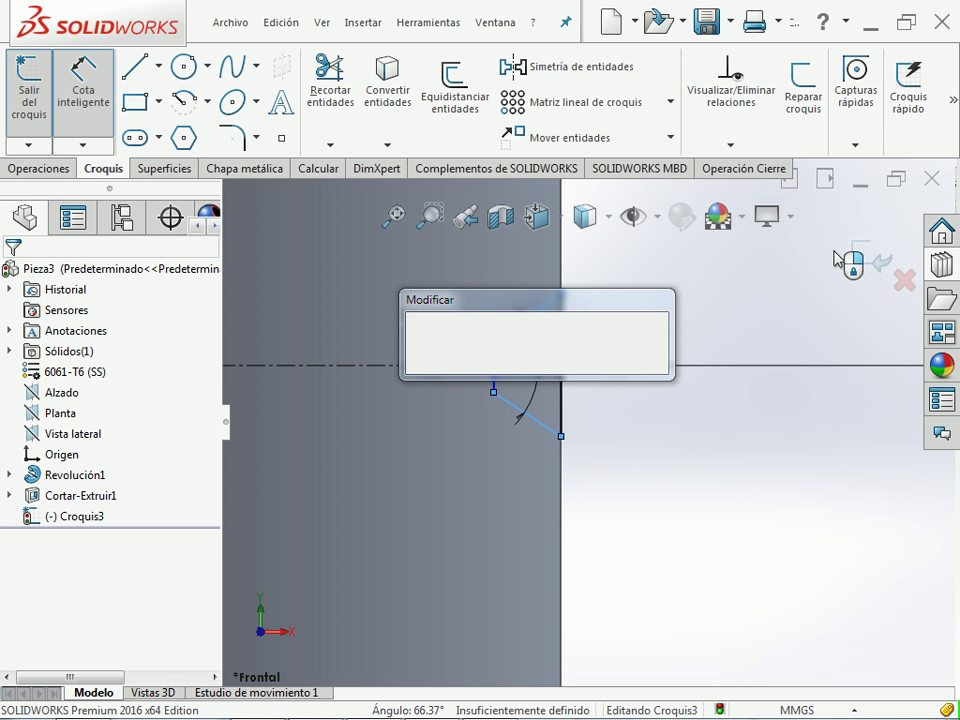
pyautogui.write('60')
pyautogui.press('Return')
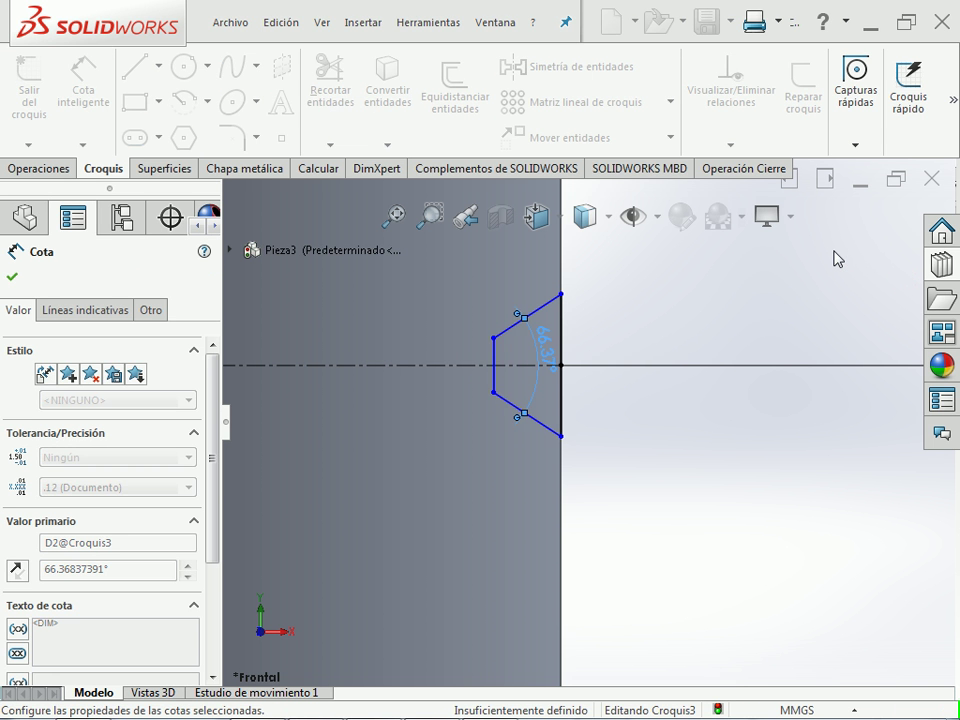
pyautogui.press('Escape')
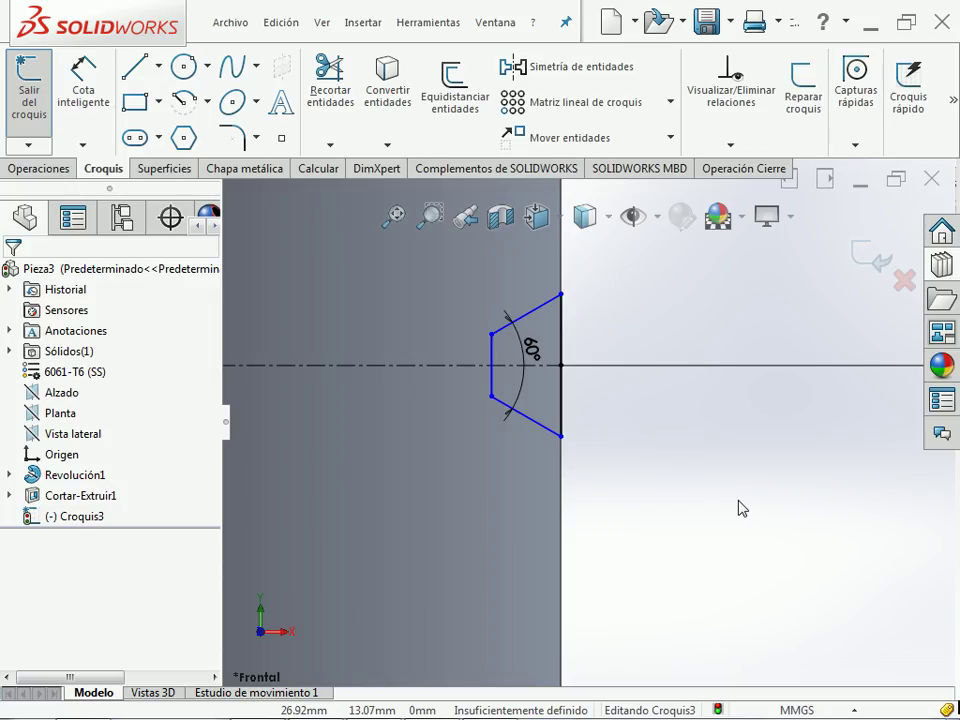
# - Check the groove's bottom width in the PDF drawing and dimension the trapezoid's short inner edge as 2 mm
pyautogui.hotkey('alt', 'Tab')
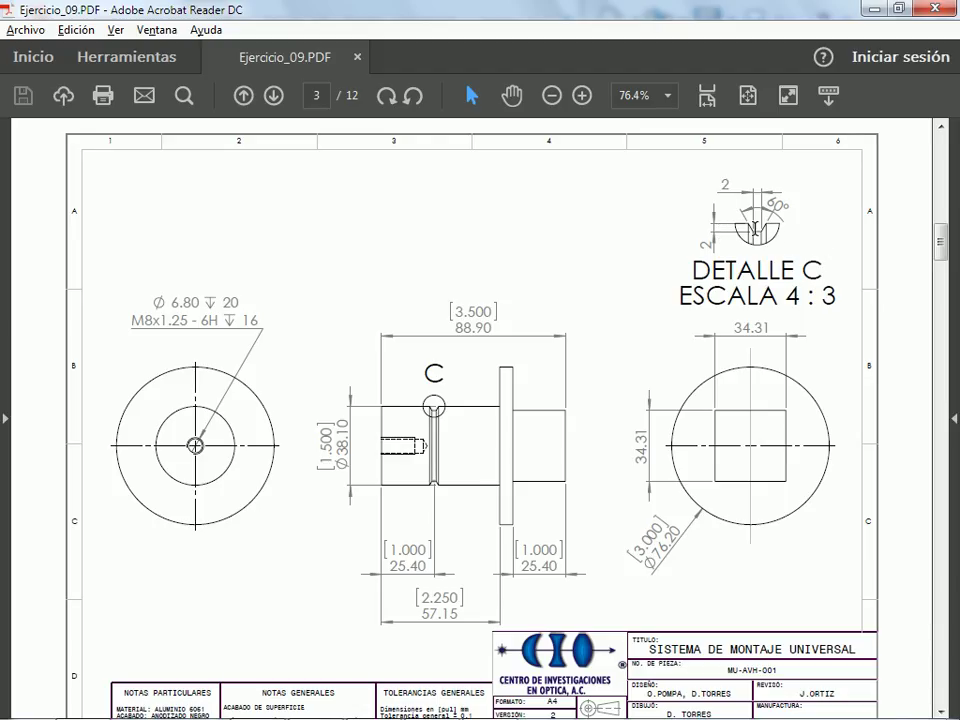
pyautogui.hotkey('alt', 'Tab')
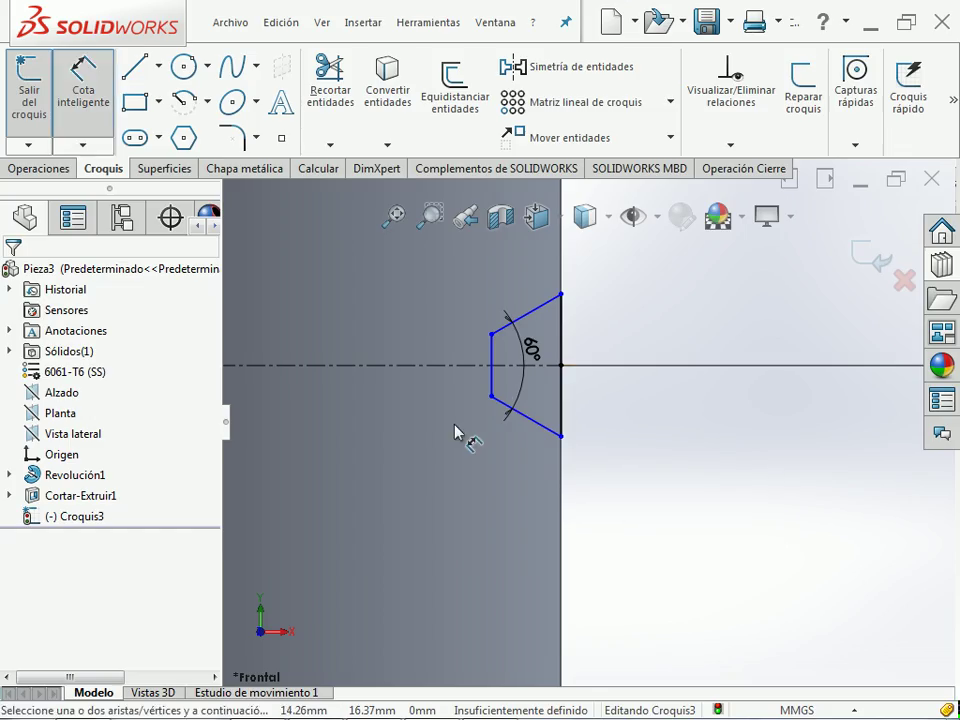
pyautogui.click(489, 381)
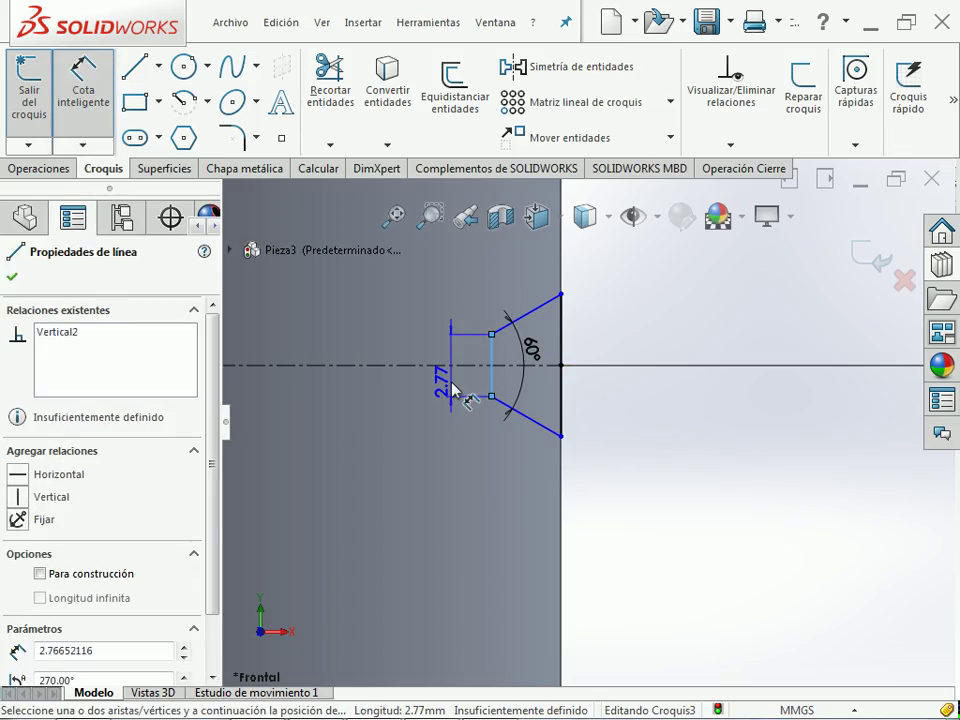
pyautogui.click(452, 390)
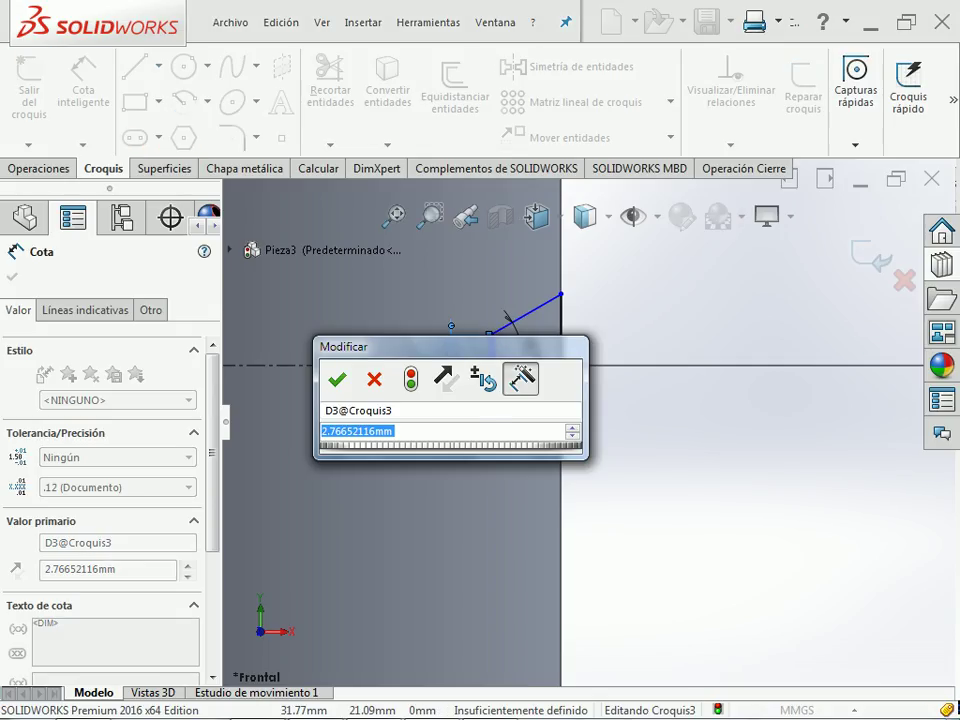
pyautogui.write('2')
pyautogui.press('Return')
pyautogui.press('Escape')
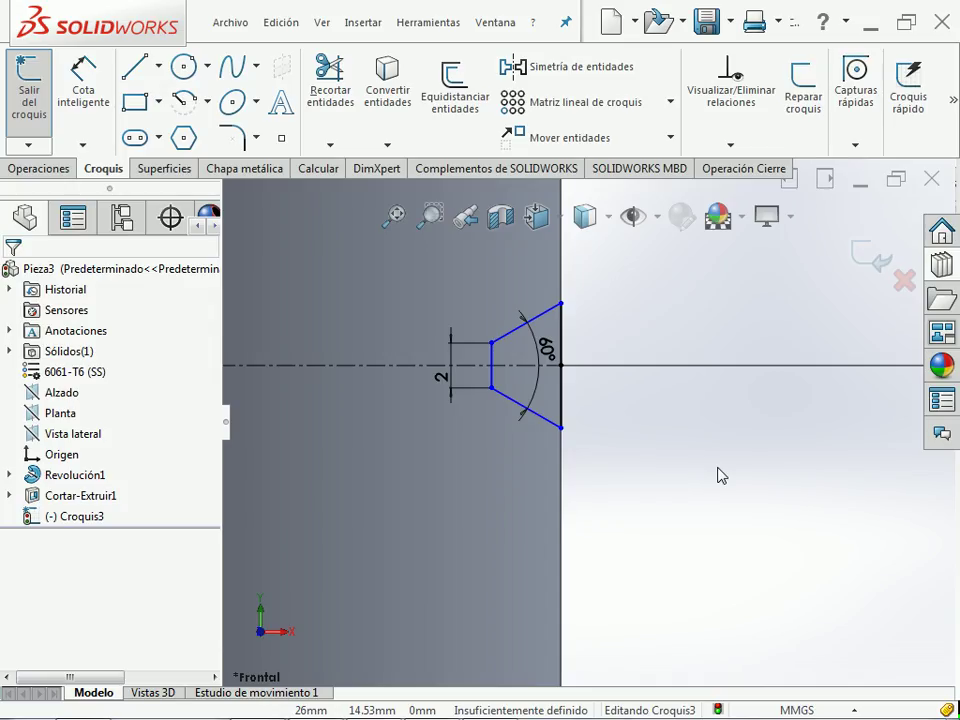
# - Check the groove depth in the PDF drawing, dimension the trapezoid's horizontal depth as 2 mm and move the angle dimension clear of the profile
pyautogui.hotkey('alt', 'Tab')
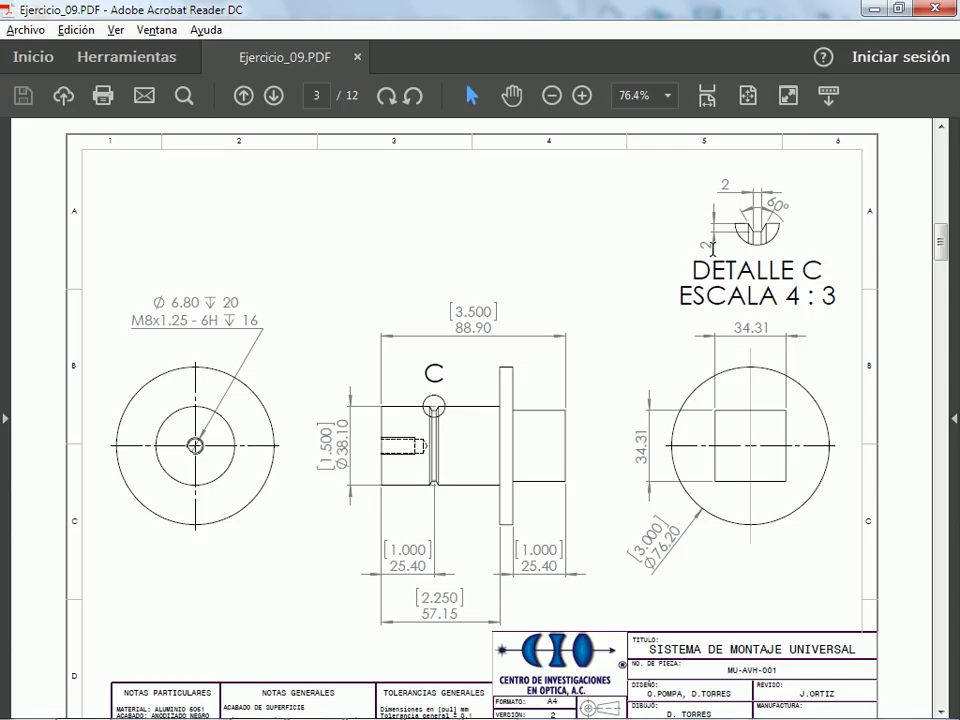
pyautogui.hotkey('alt', 'Tab')
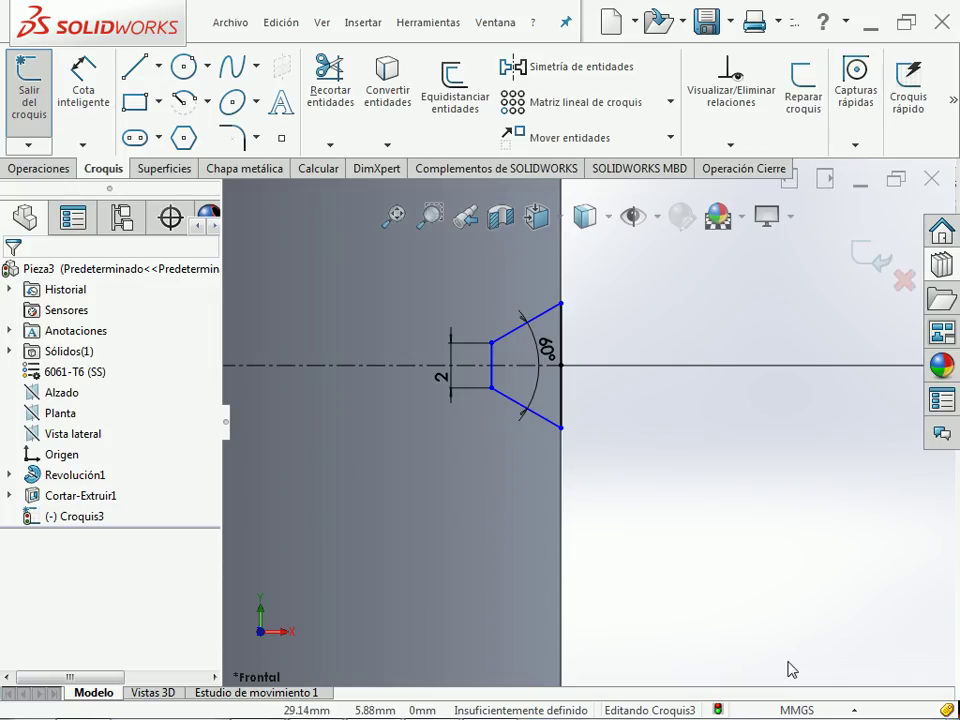
pyautogui.moveTo(791, 669); pyautogui.dragTo(797, 518, button='right')
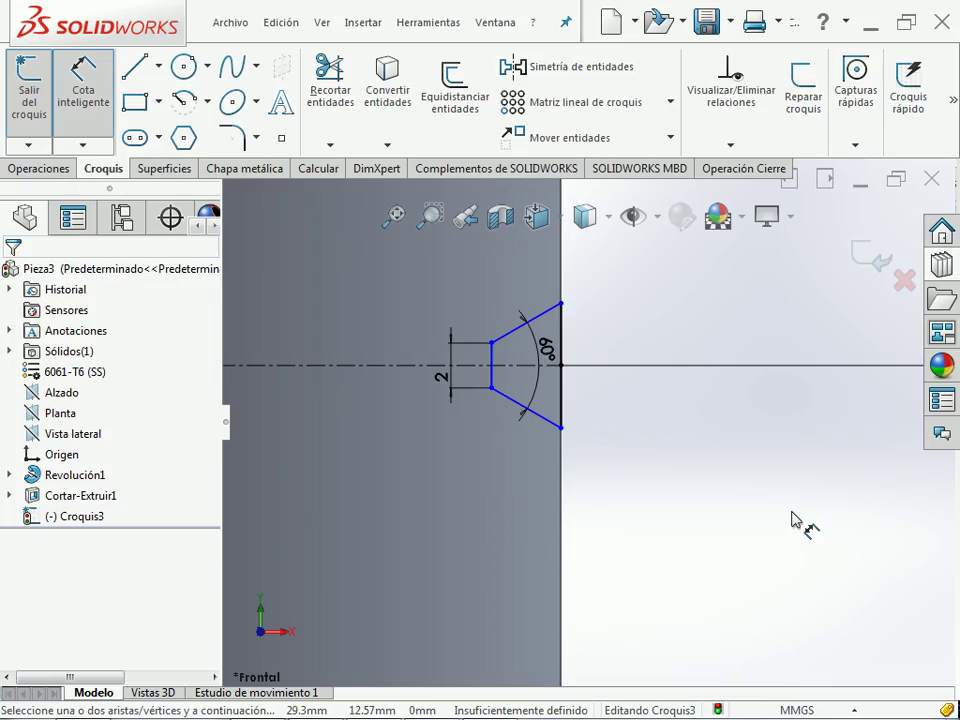
pyautogui.click(549, 311)
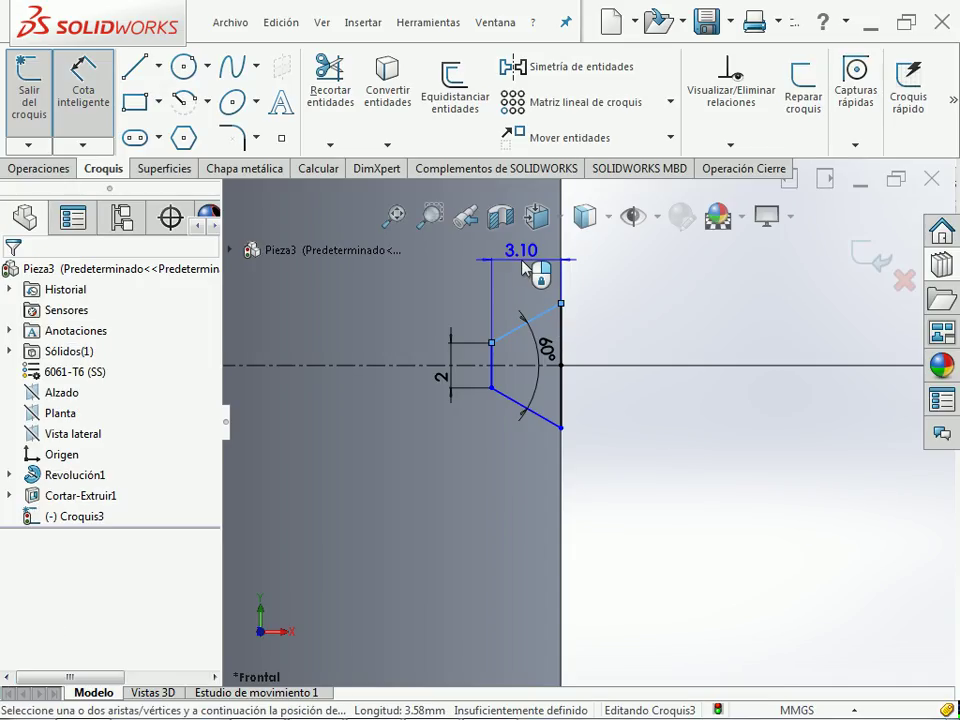
pyautogui.click(522, 265)
pyautogui.write('2')
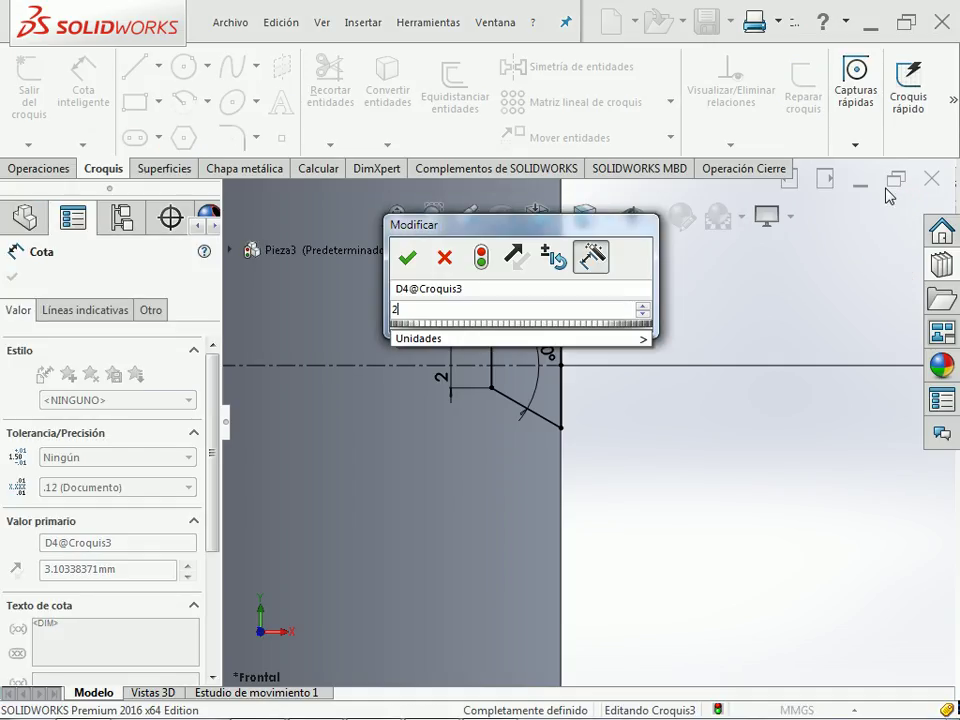
pyautogui.press('Return')
pyautogui.press('Escape')
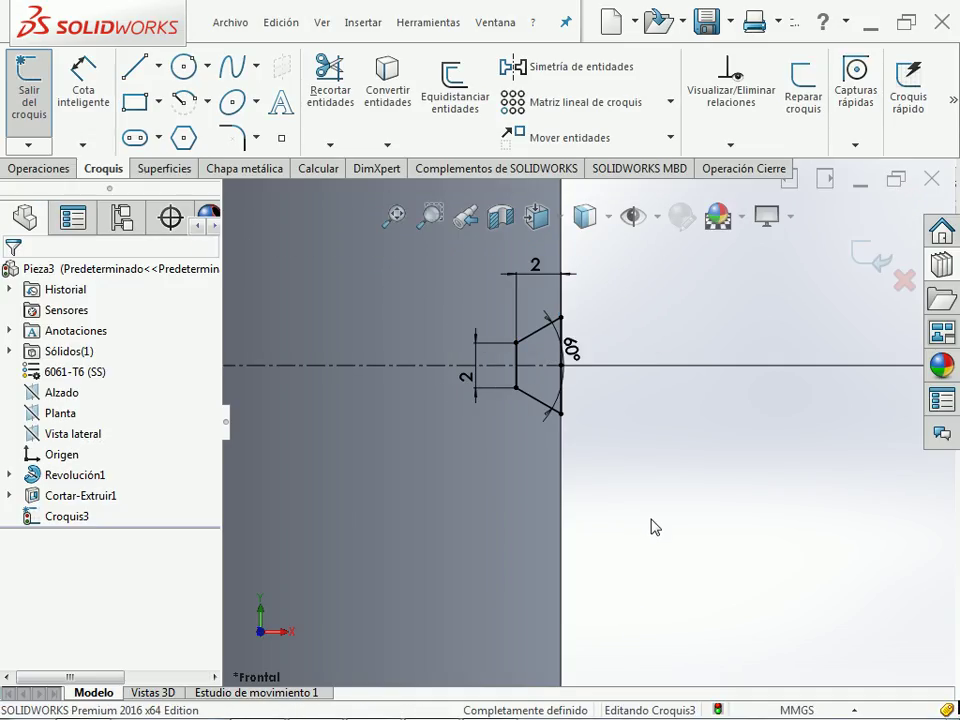
pyautogui.moveTo(570, 348); pyautogui.dragTo(645, 362)
pyautogui.click(703, 448)
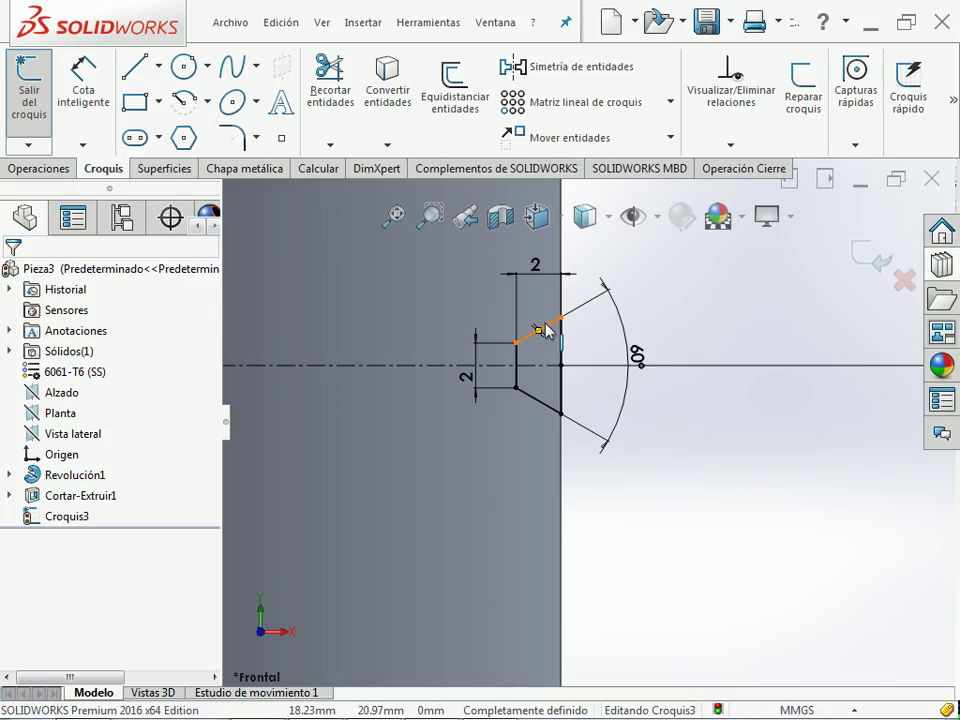
# - Review the symmetric relation between the trapezoid's two sloped sides and the horizontal construction line, and close the groove sketch
pyautogui.keyDown('ctrl'); pyautogui.click(554, 411); pyautogui.keyUp('ctrl')
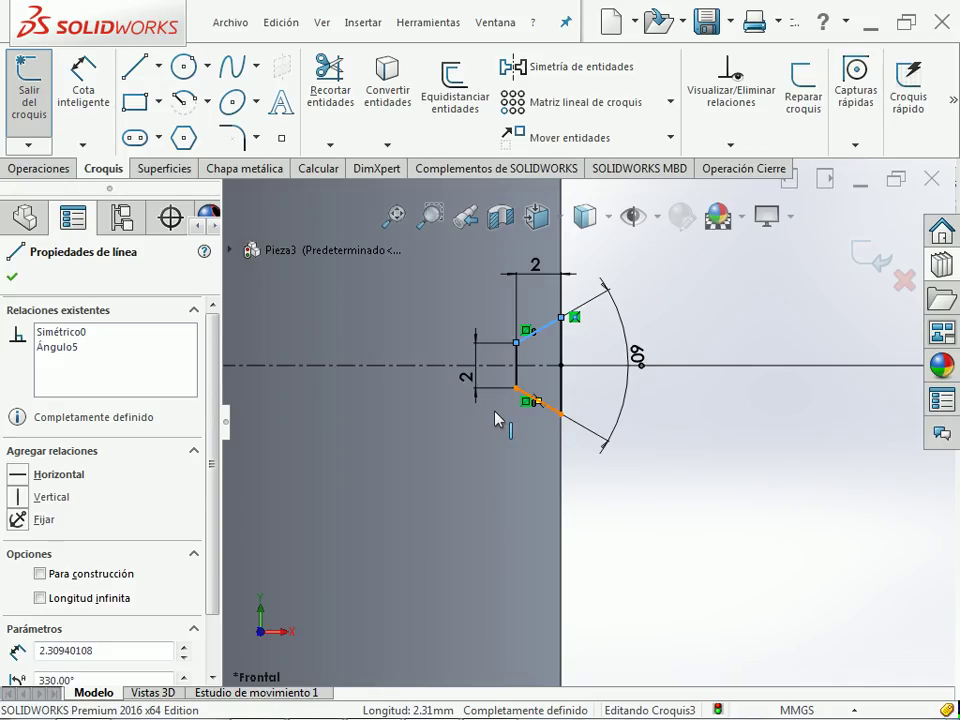
pyautogui.click(443, 367)
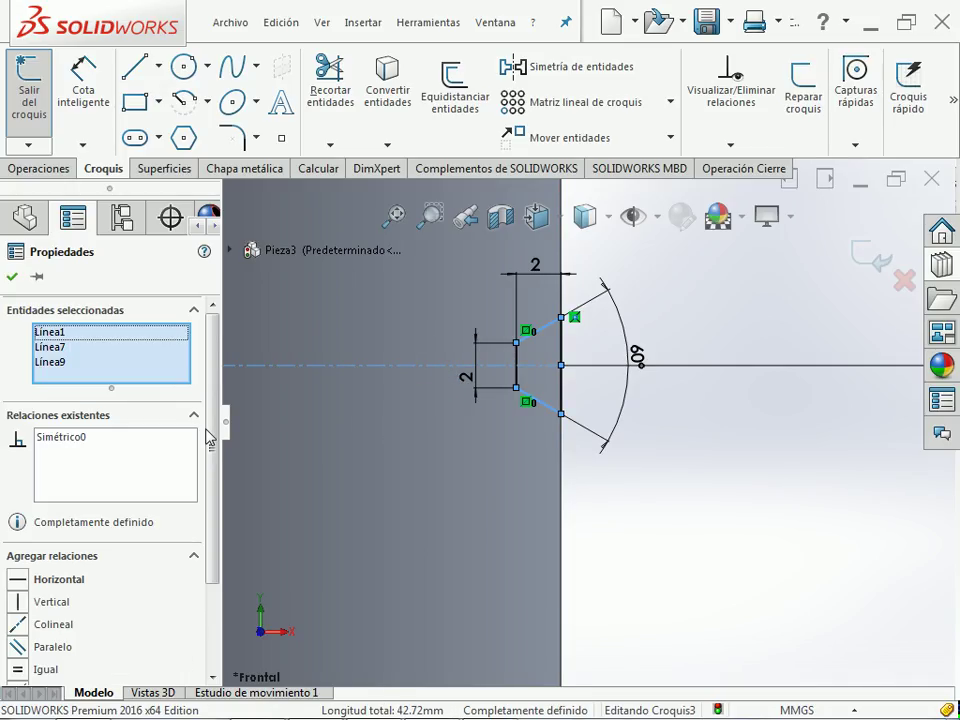
pyautogui.scroll(-3, 63, 552)
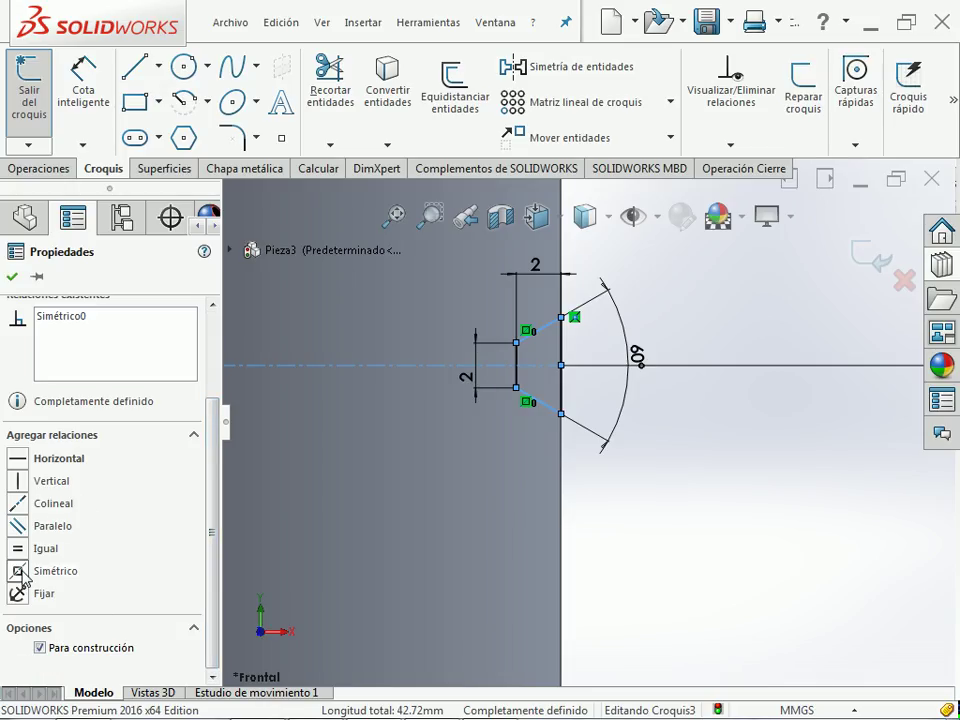
pyautogui.click(695, 553)
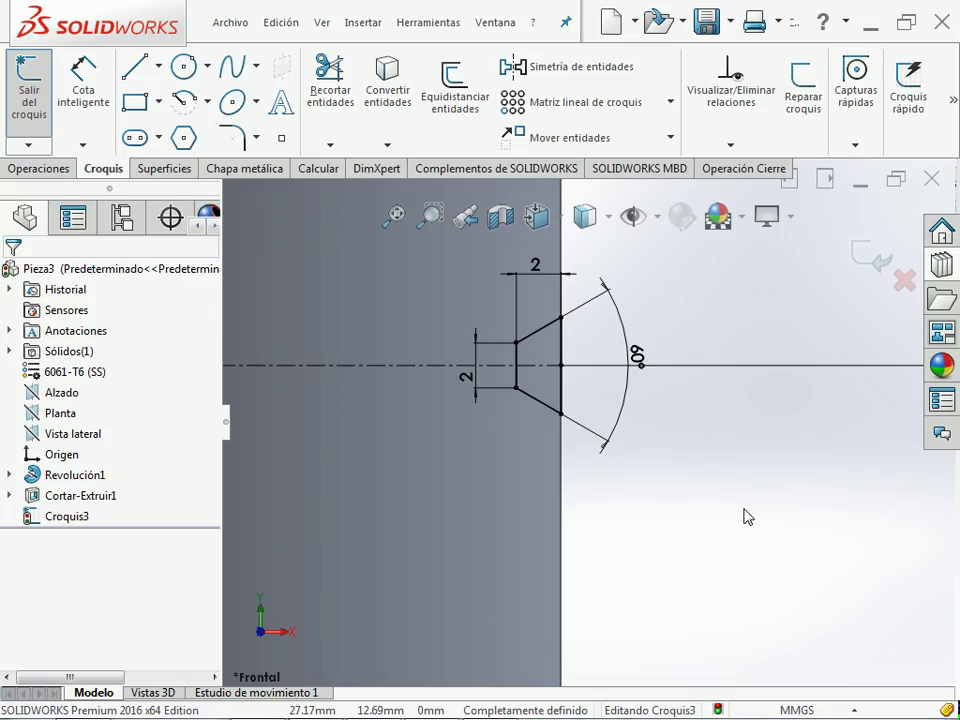
pyautogui.press('z')
pyautogui.press('z')
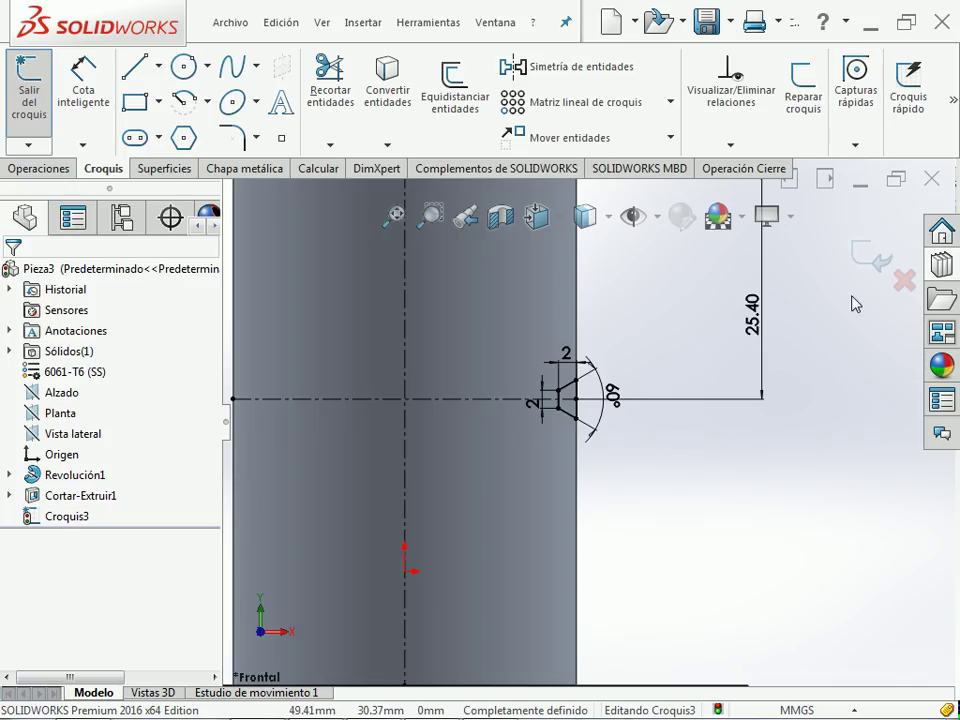
pyautogui.click(868, 258)
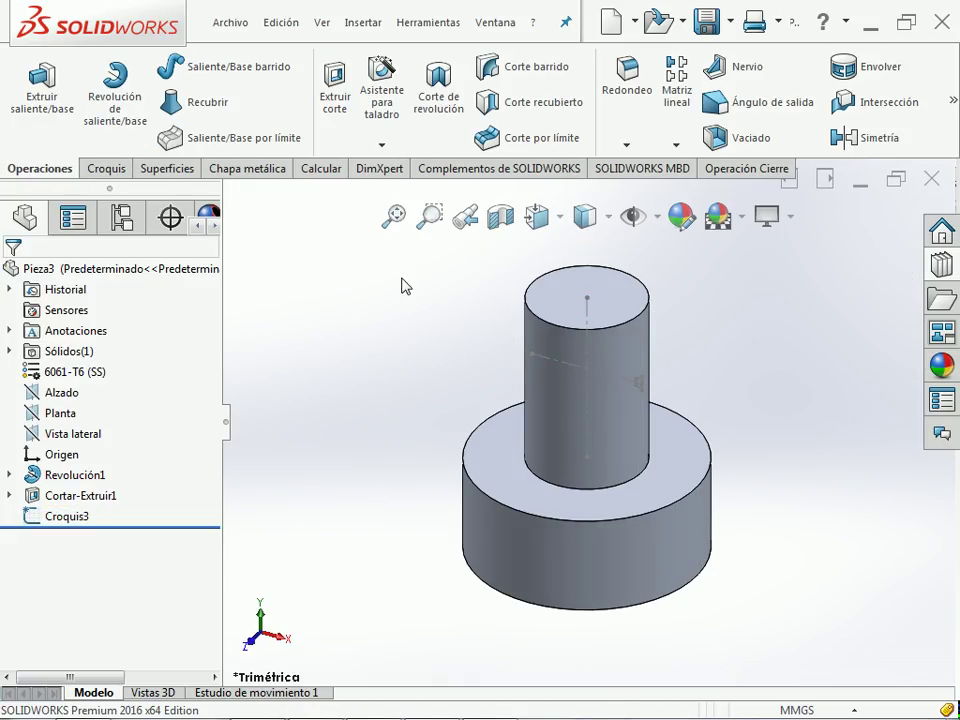
# - Cut the groove by revolving the trapezoid profile 360° about the shank's vertical centerline
pyautogui.click(450, 120)
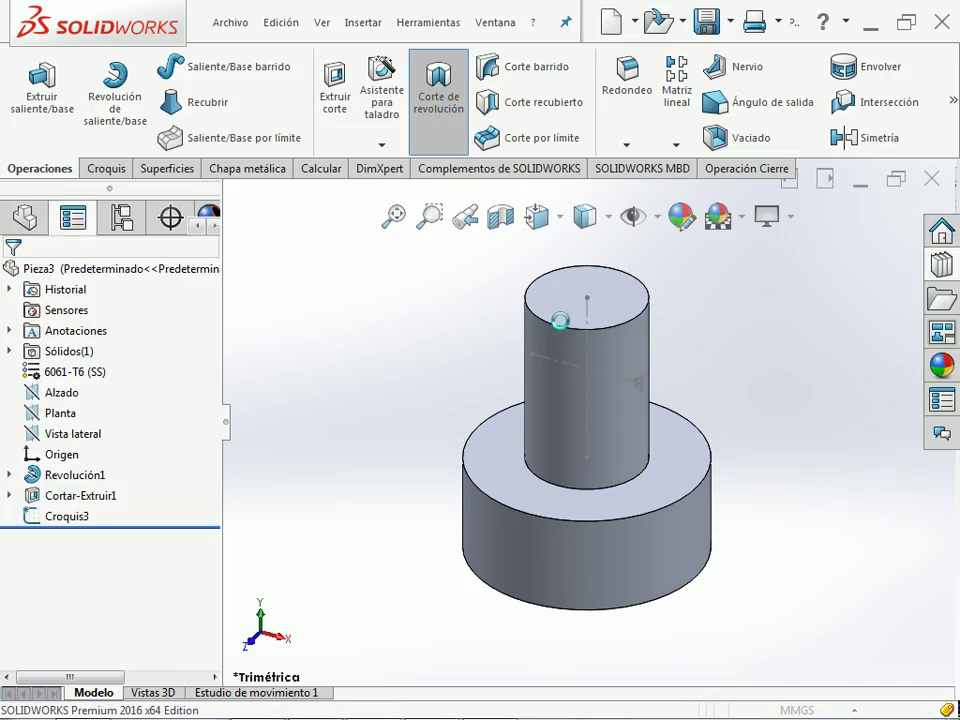
pyautogui.click(643, 375)
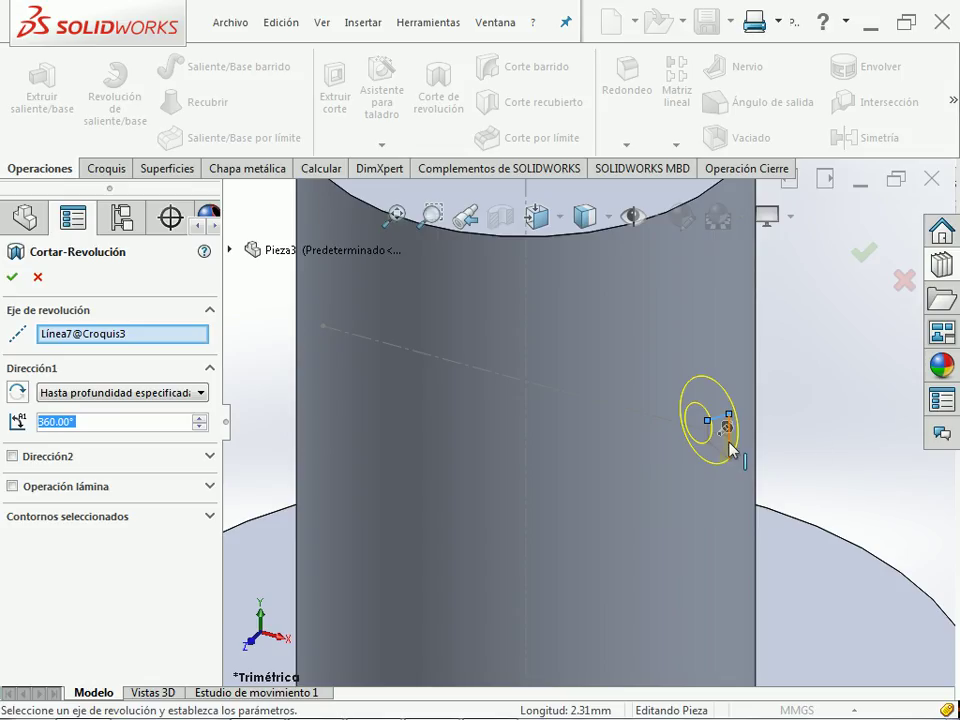
pyautogui.scroll(-1, 717, 447)
pyautogui.scroll(-2, 717, 447)
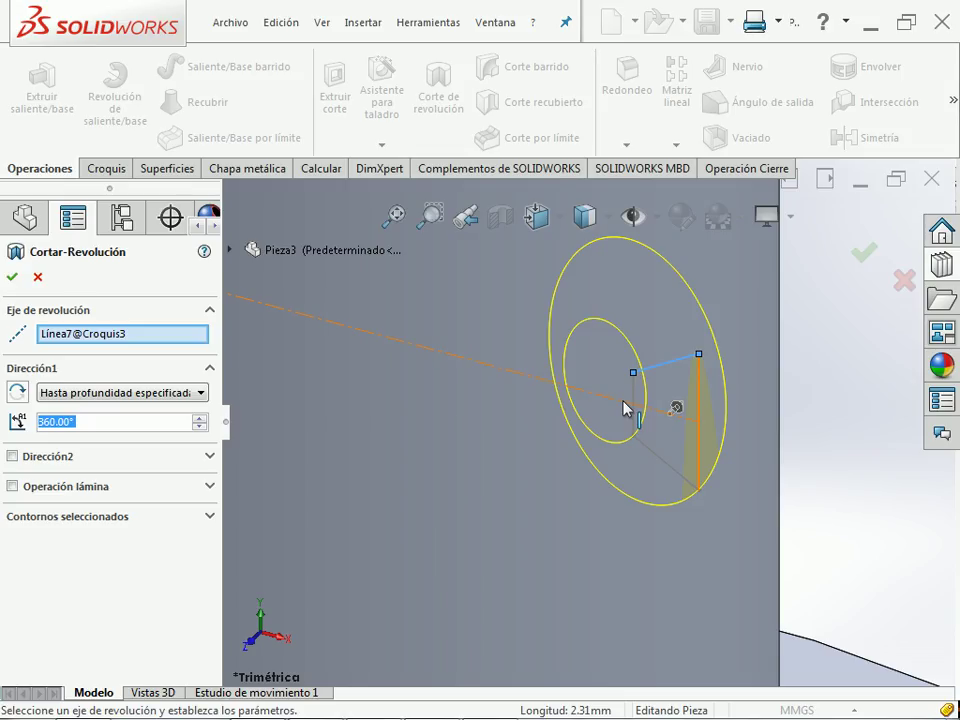
pyautogui.click(117, 338)
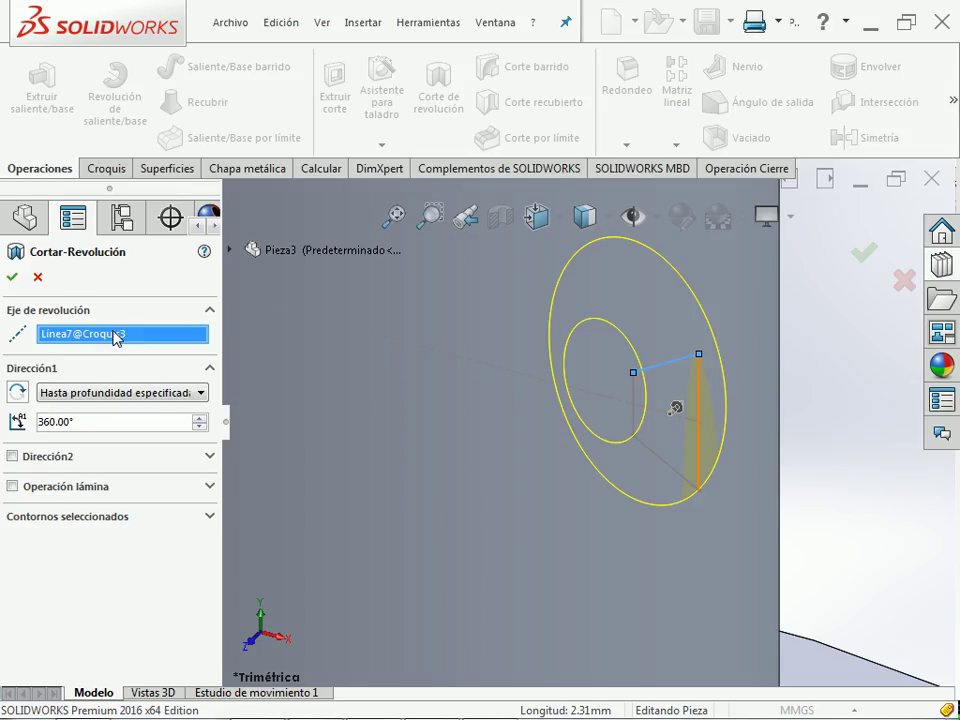
pyautogui.scroll(3, 384, 380)
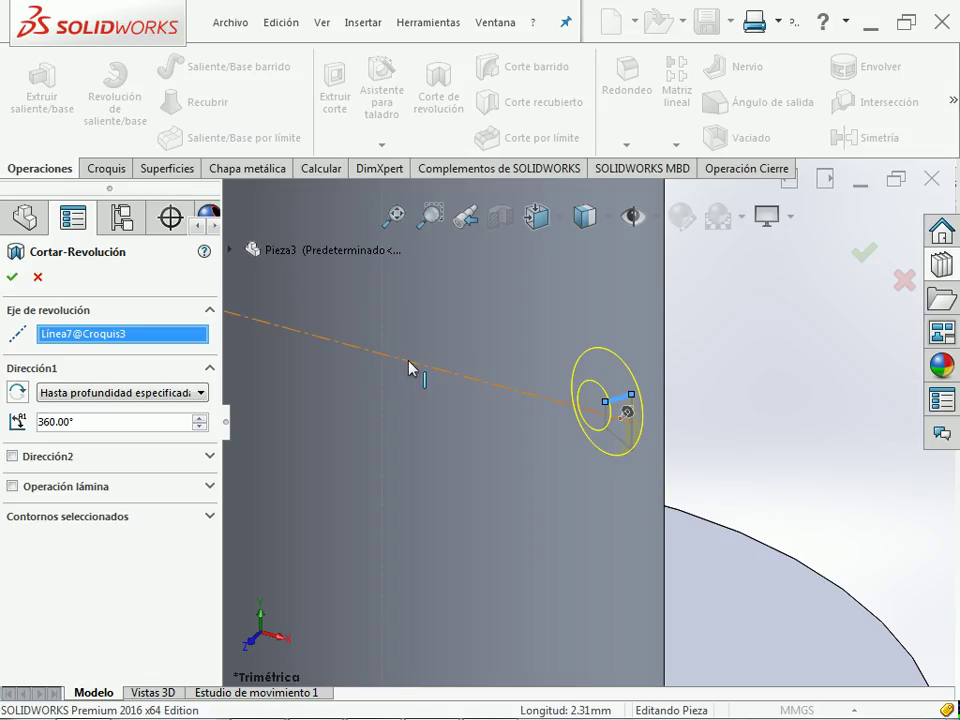
pyautogui.click(384, 330)
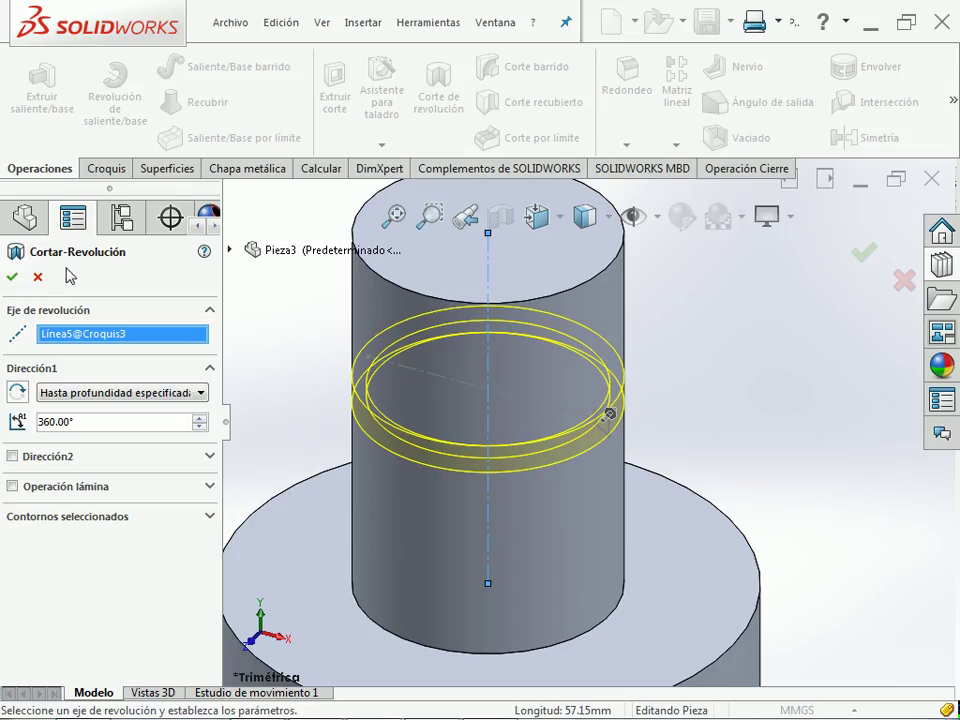
pyautogui.click(12, 276)
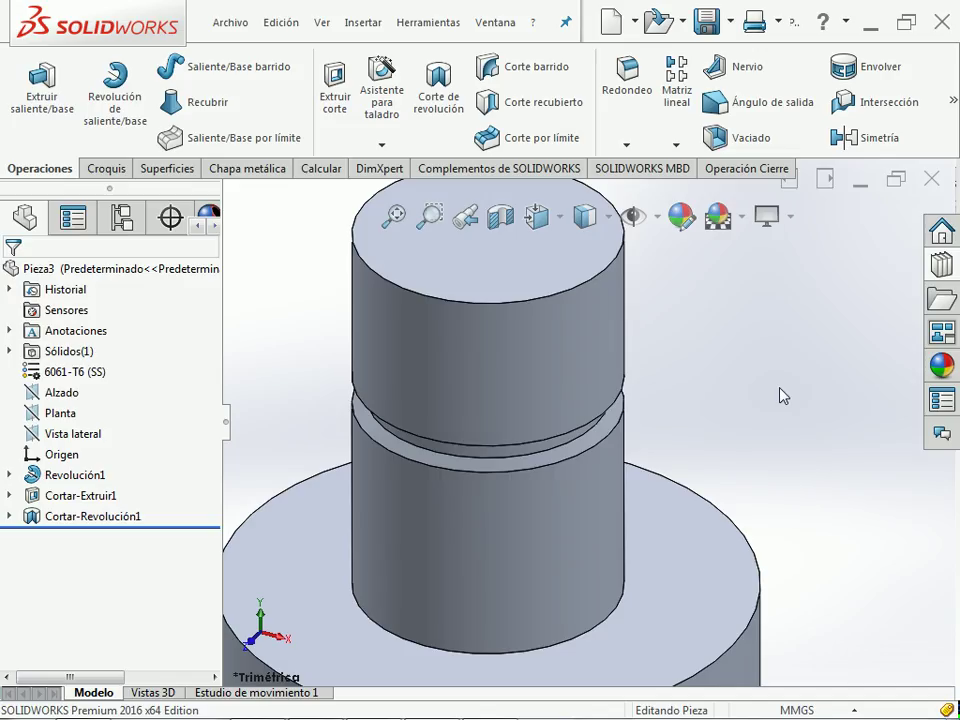
pyautogui.press('f')
pyautogui.hotkey('ctrl', '7')
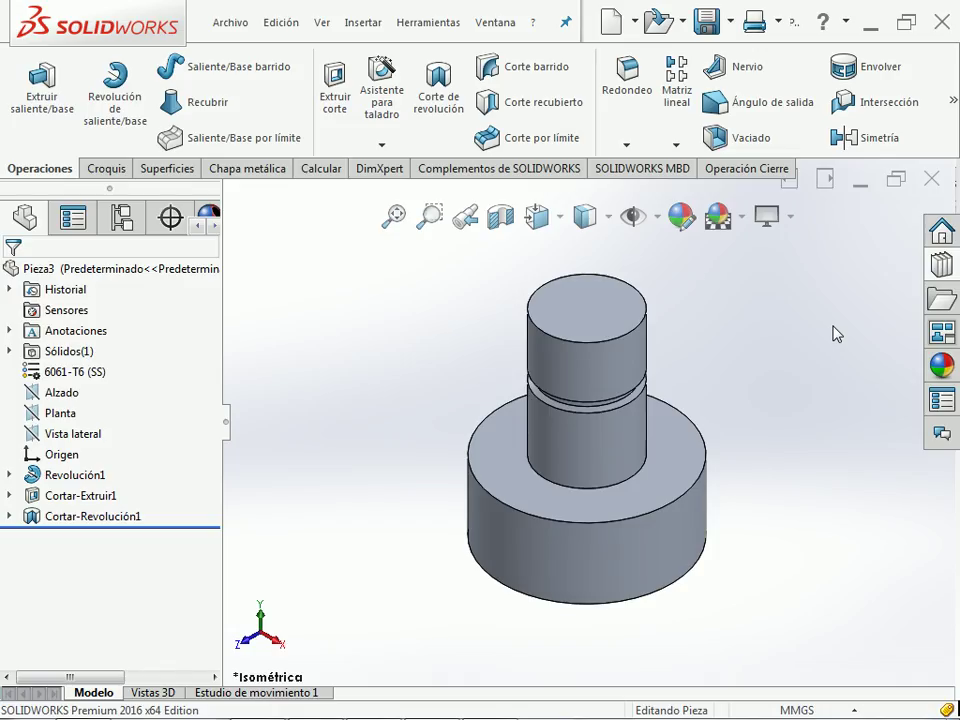
# - Check detail C in the PDF drawing and reopen the groove sketch to examine its dimensions and the profile's outer corners
pyautogui.hotkey('alt', 'Tab')
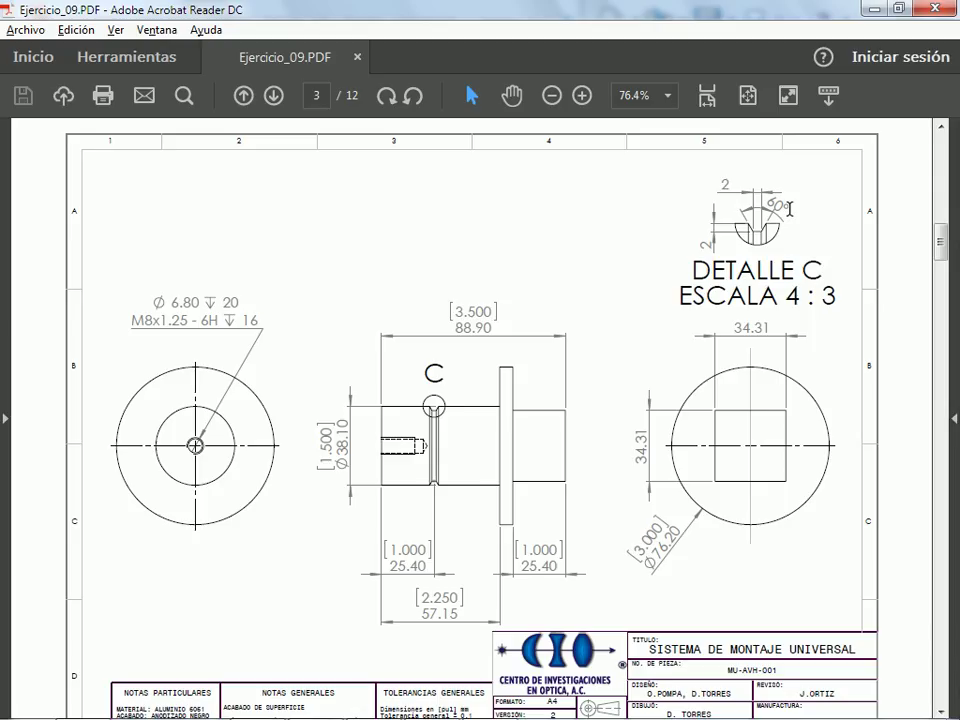
pyautogui.hotkey('alt', 'Tab')
pyautogui.click(10, 516)
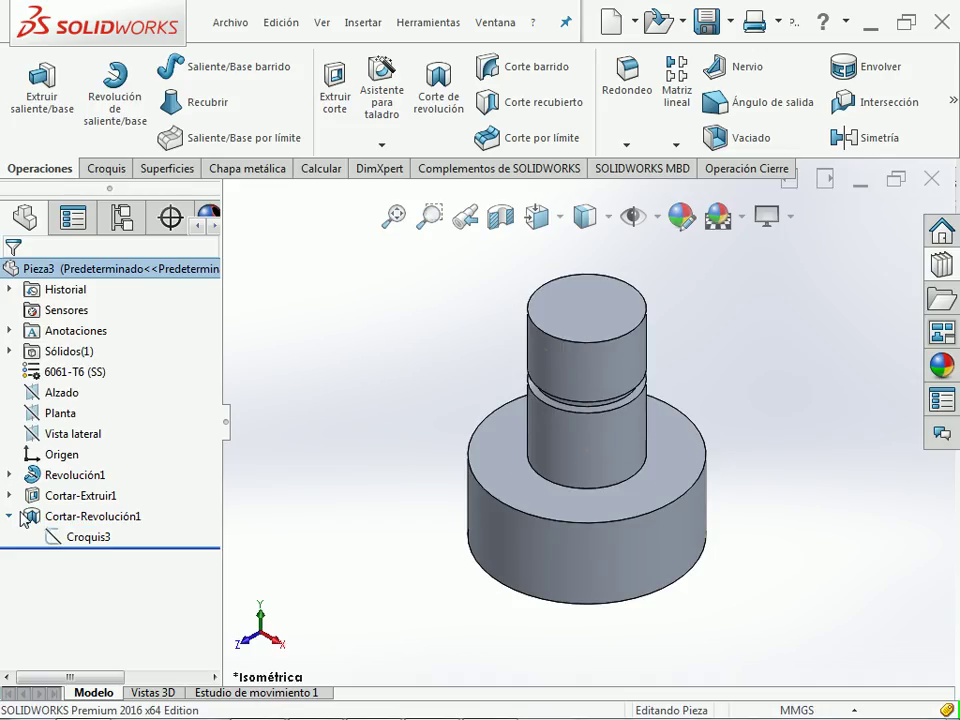
pyautogui.click(82, 537)
pyautogui.click(71, 477)
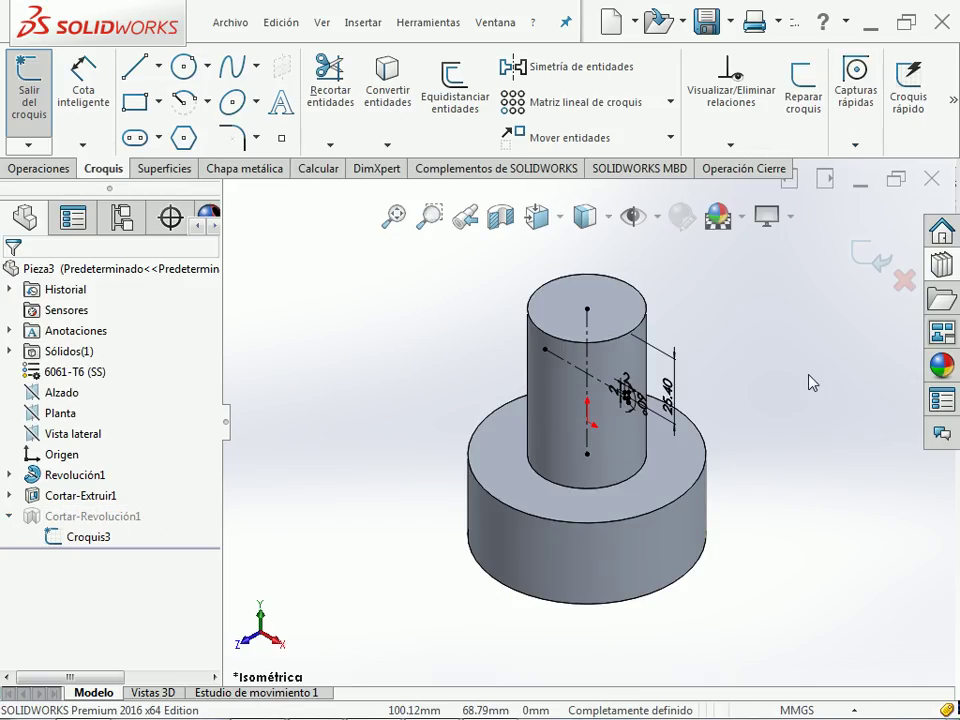
pyautogui.hotkey('ctrl', '1')
pyautogui.scroll(-2, 628, 348)
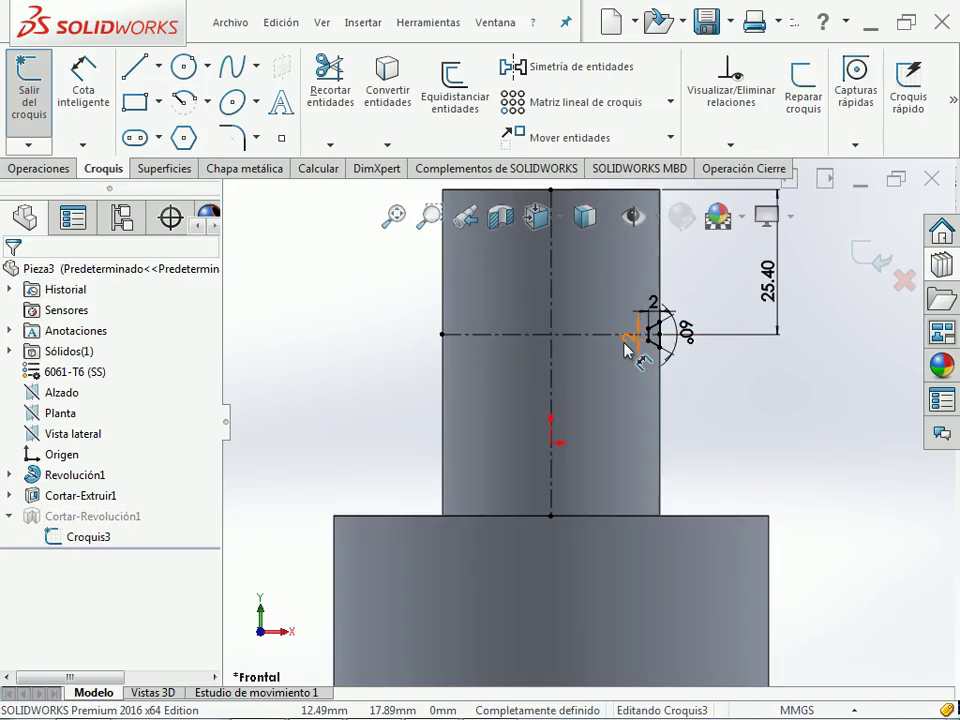
pyautogui.scroll(-5, 628, 348)
pyautogui.scroll(1, 695, 268)
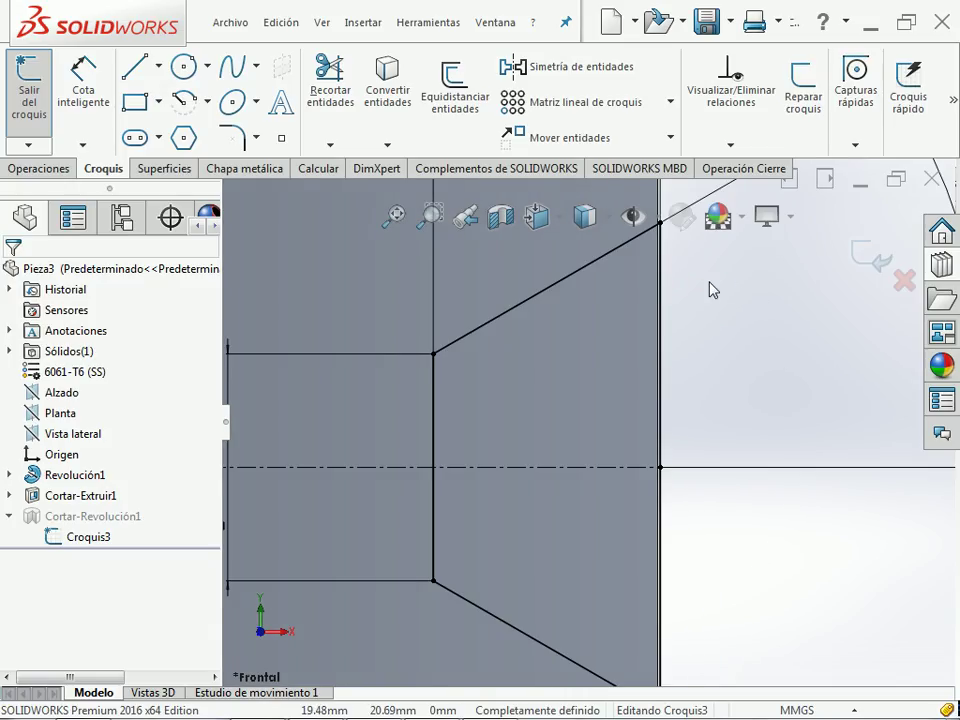
pyautogui.scroll(2, 712, 289)
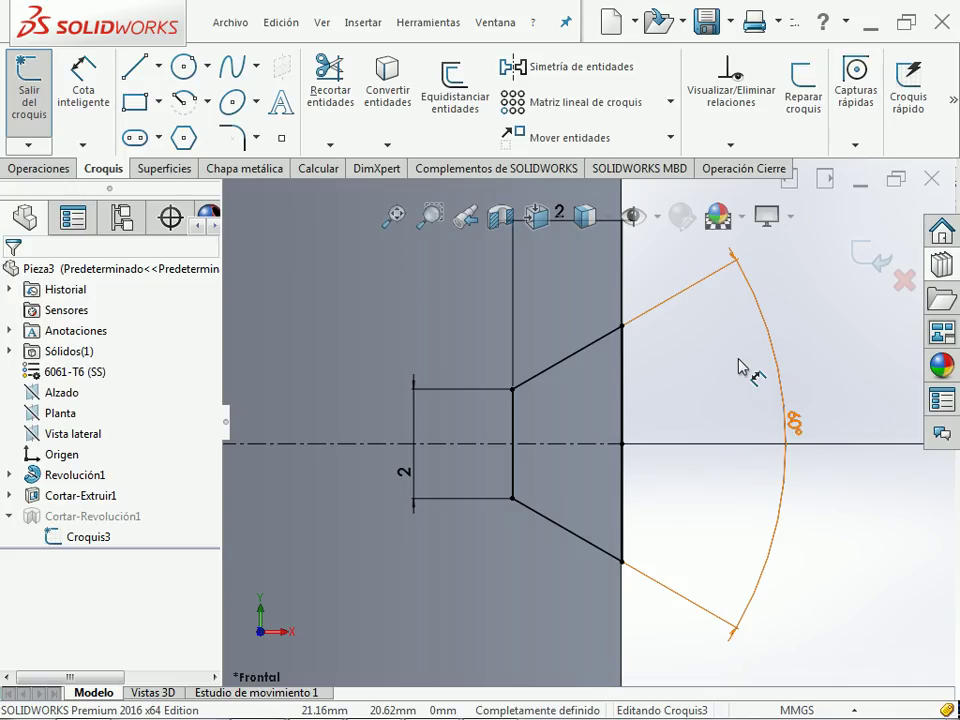
pyautogui.click(622, 327)
pyautogui.click(701, 540)
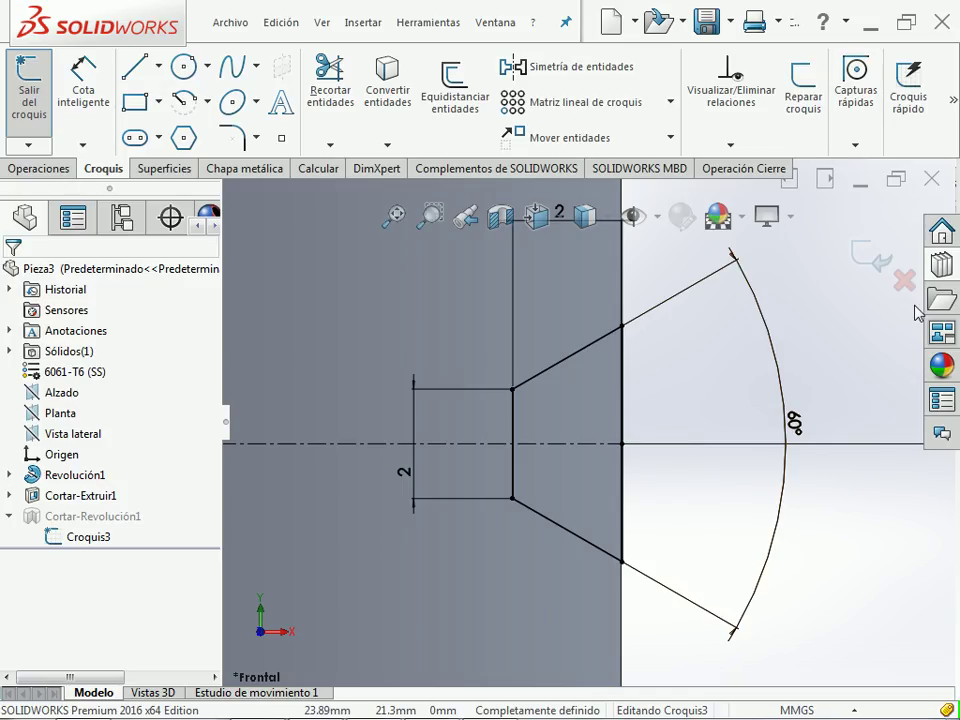
pyautogui.click(866, 256)
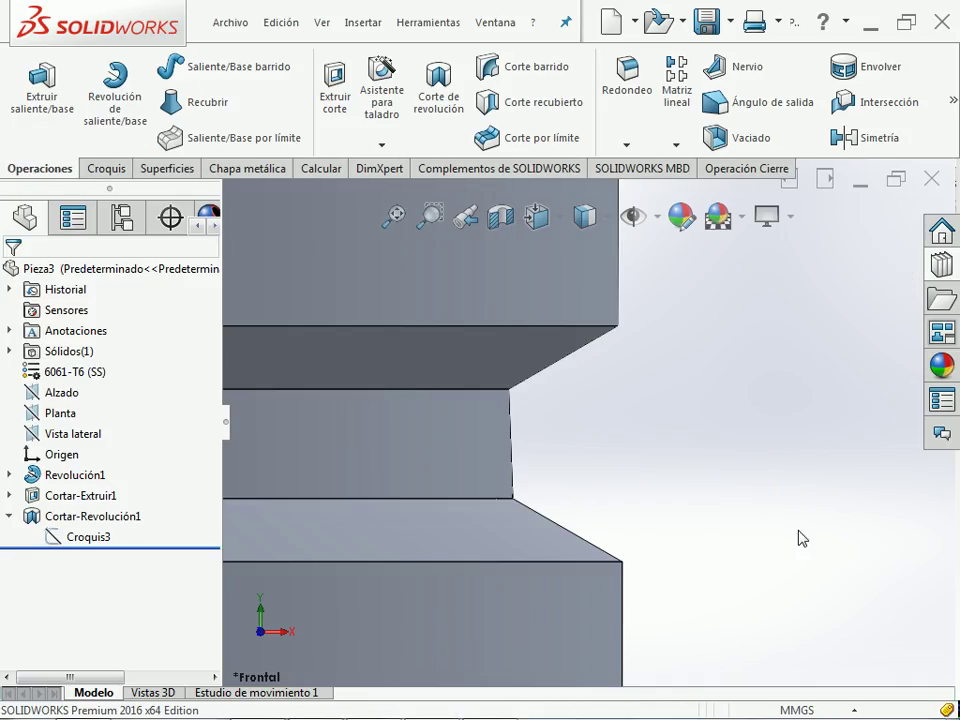
# - Undo the revolved cut that forms the shank's groove
pyautogui.press('f')
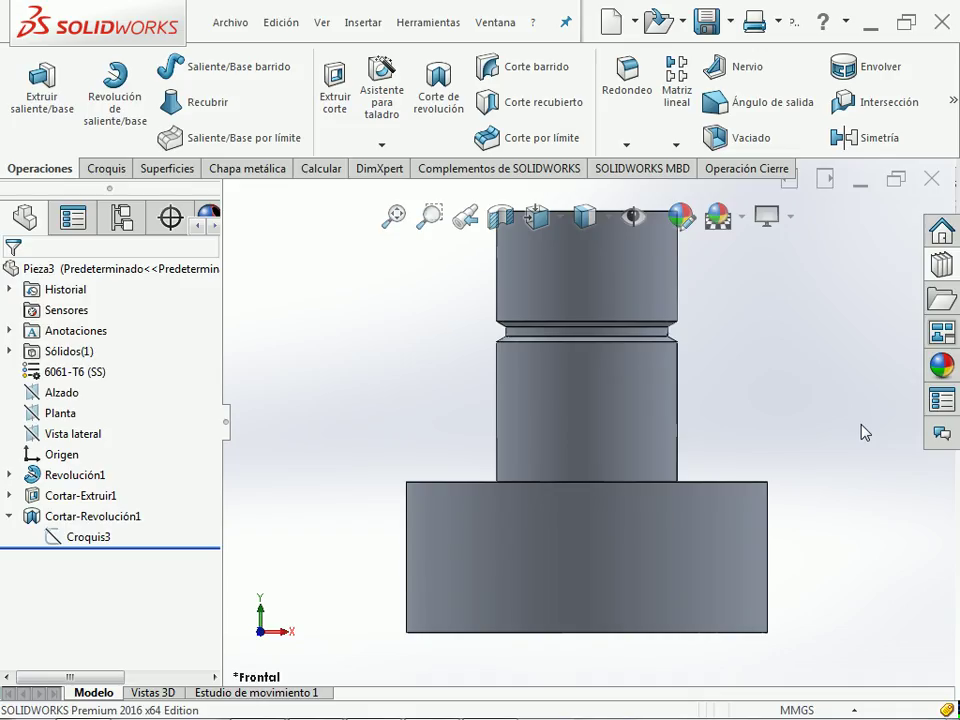
pyautogui.press('f')
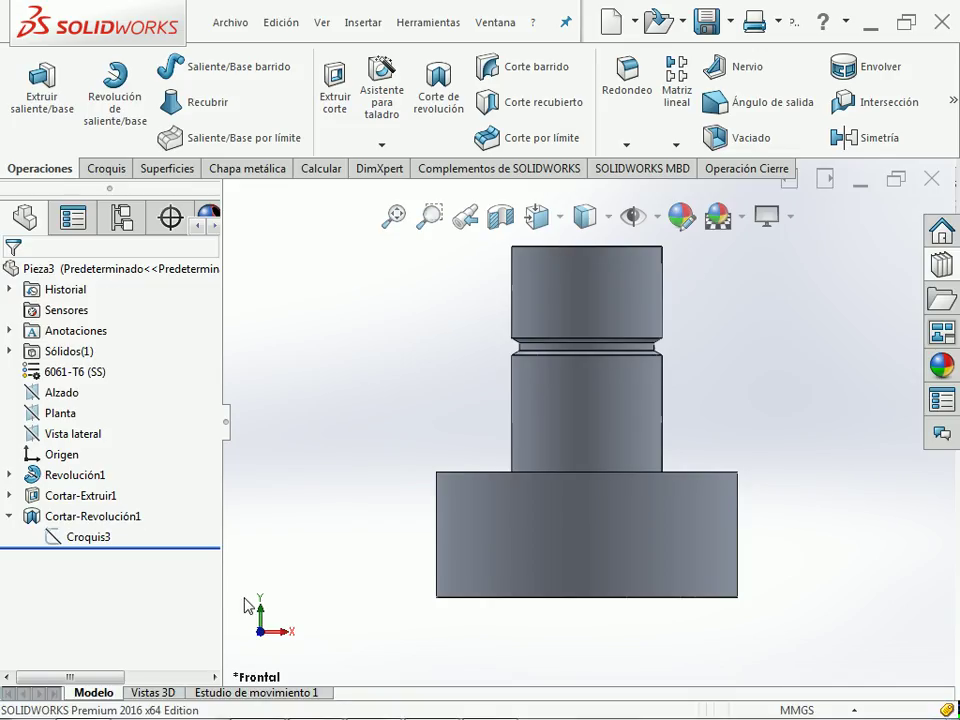
pyautogui.click(100, 516)
pyautogui.hotkey('ctrl', 'z')
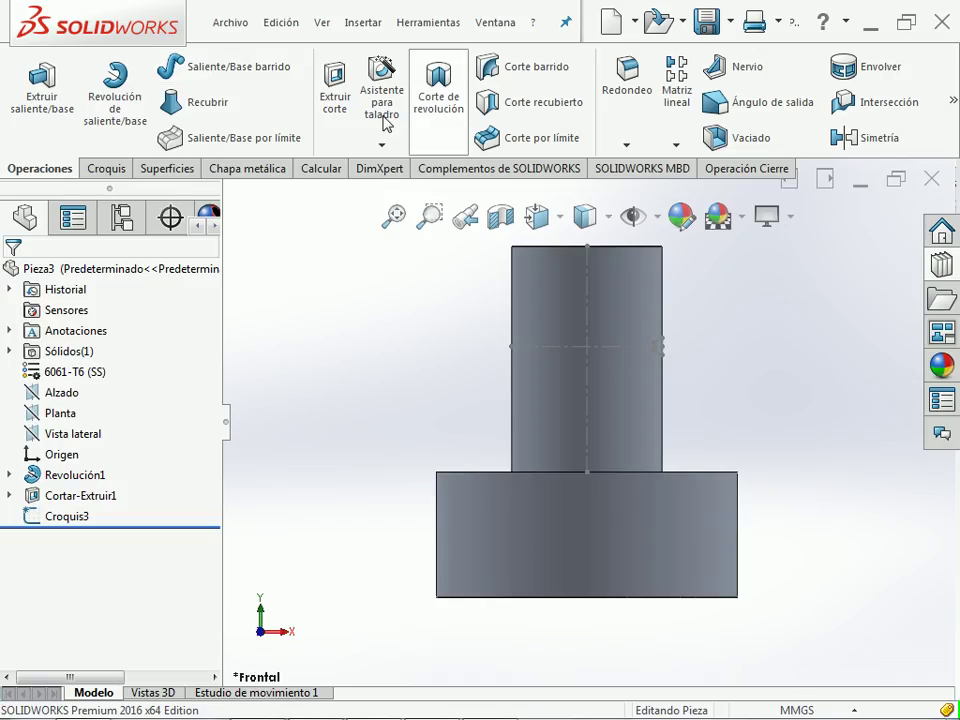
pyautogui.click(441, 112)
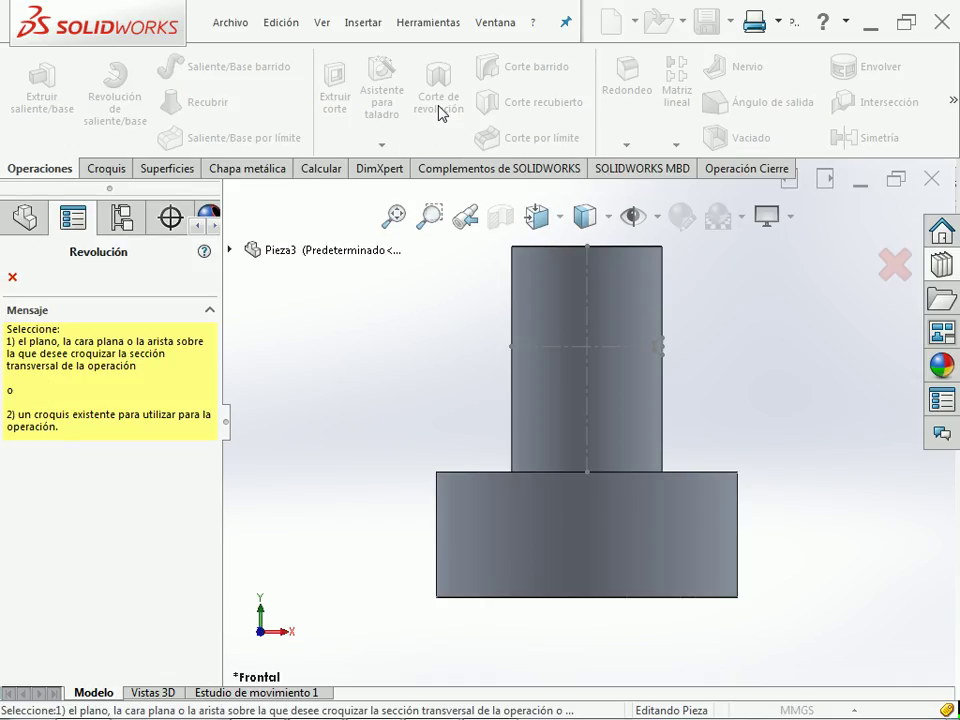
pyautogui.scroll(-8, 754, 328)
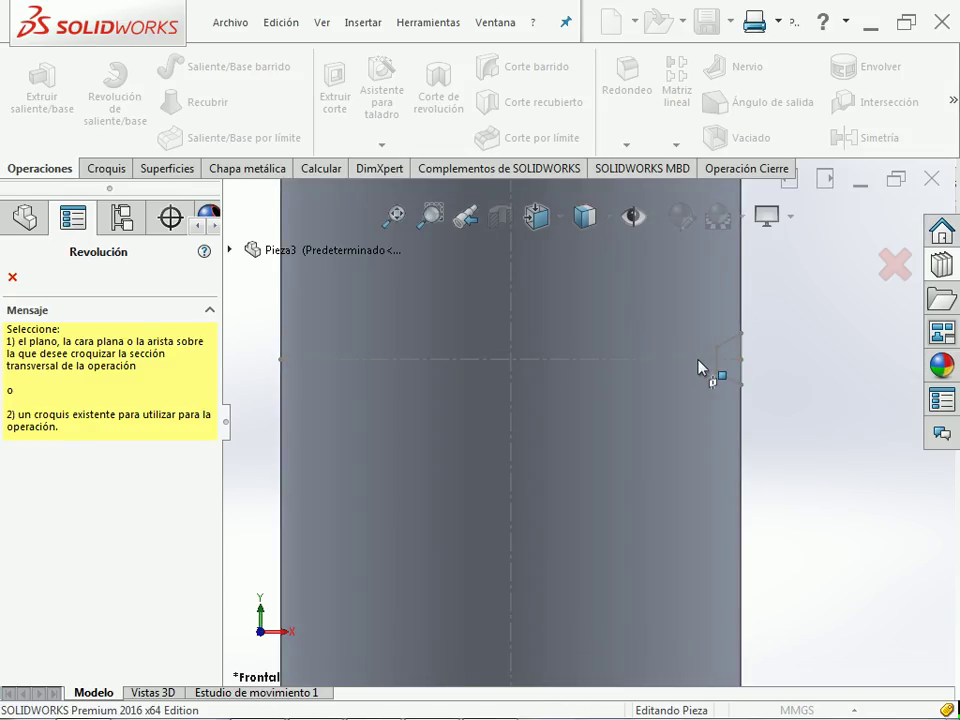
pyautogui.scroll(6, 768, 348)
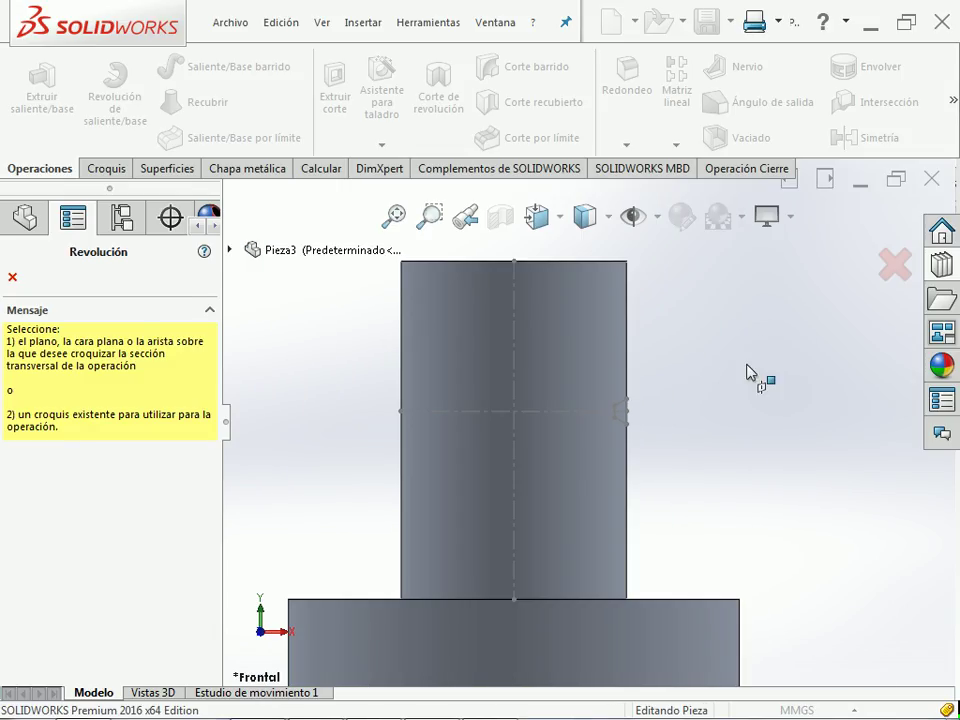
pyautogui.press('Escape')
pyautogui.click(452, 92)
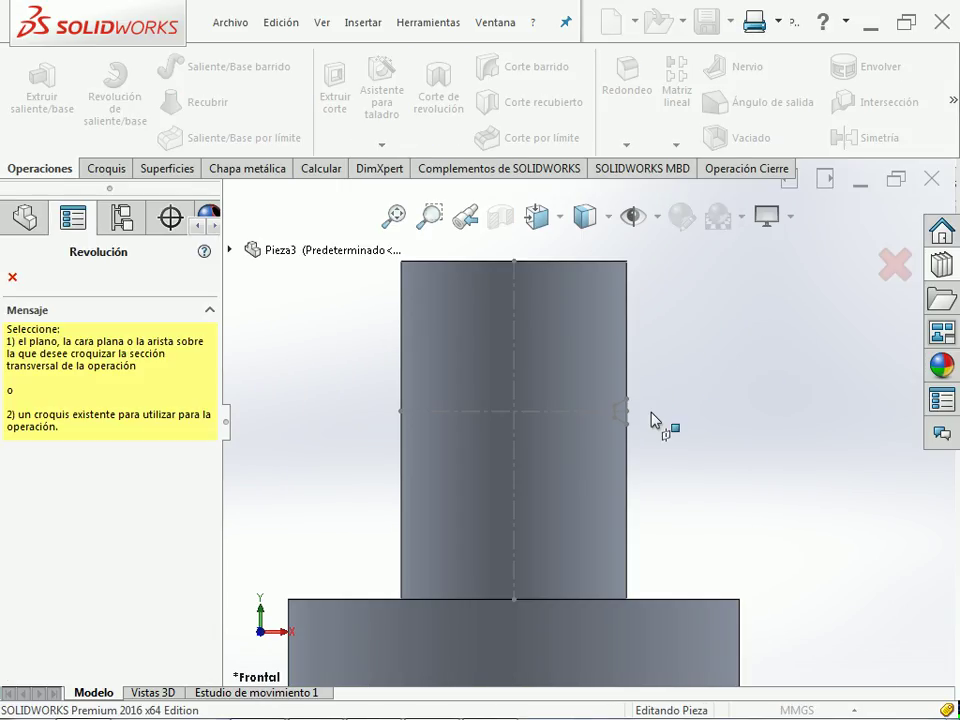
pyautogui.scroll(-5, 610, 425)
pyautogui.scroll(-2, 609, 426)
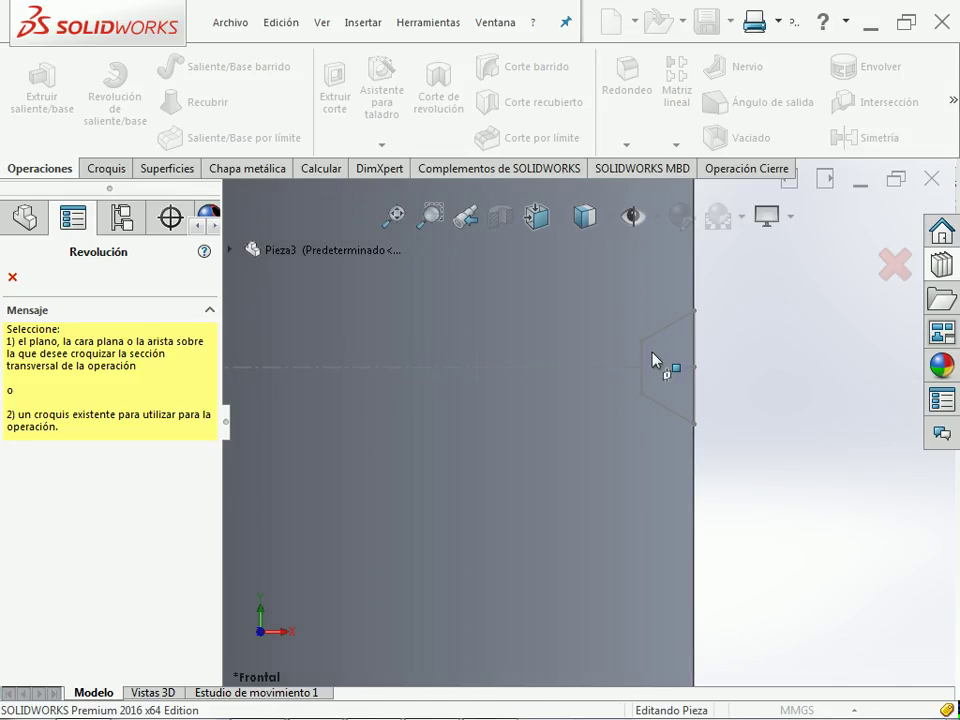
pyautogui.click(694, 322)
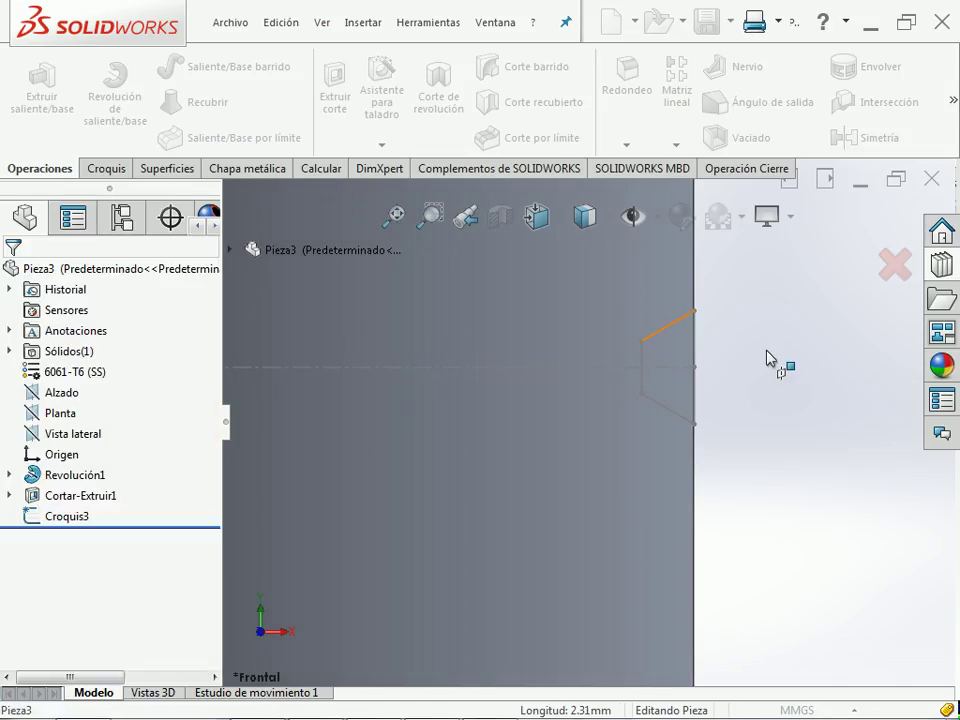
pyautogui.scroll(5, 588, 420)
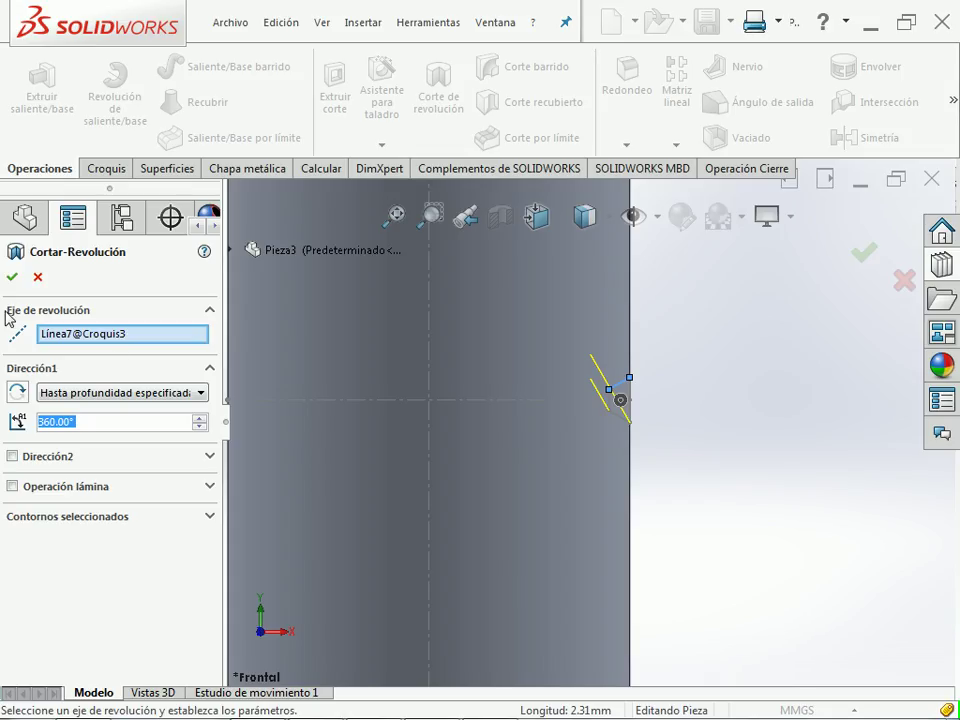
pyautogui.click(92, 342)
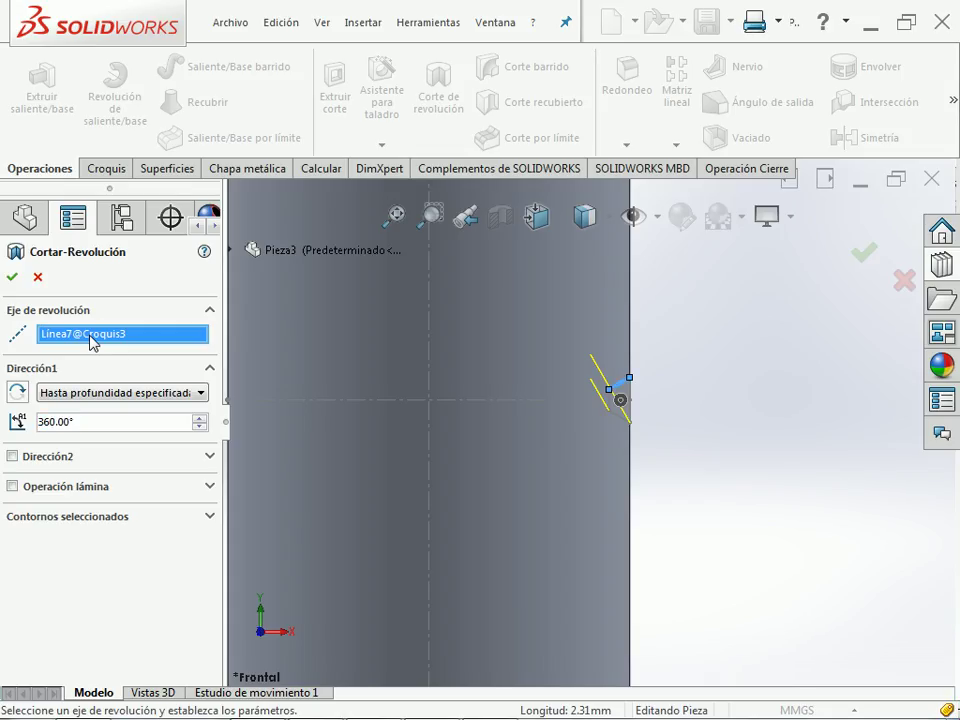
pyautogui.press('Delete')
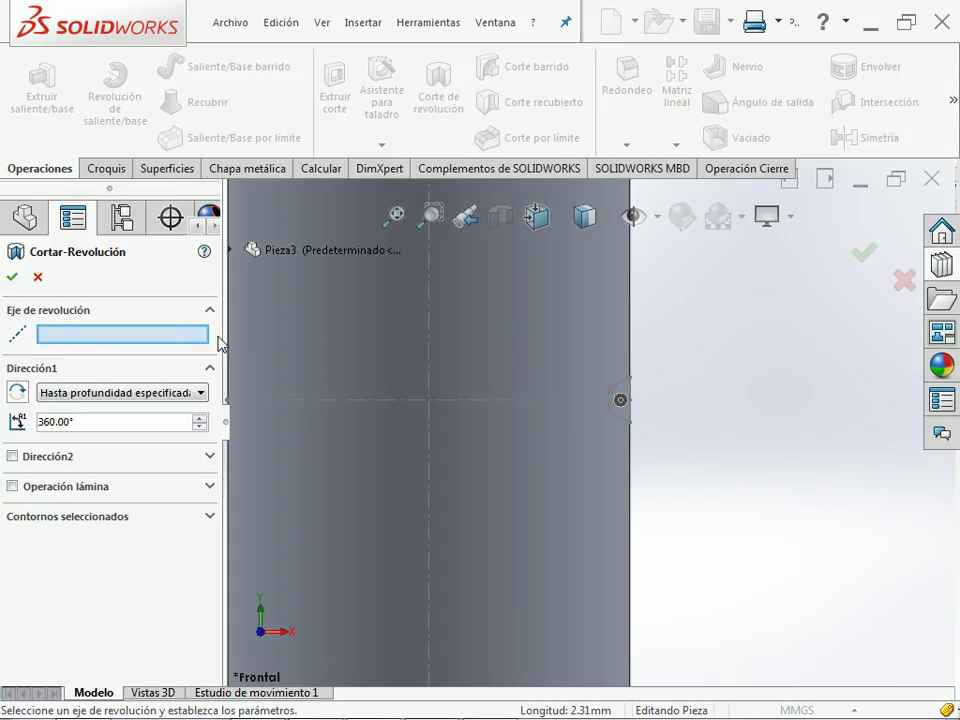
pyautogui.click(430, 322)
pyautogui.scroll(3, 671, 439)
pyautogui.press('Up')
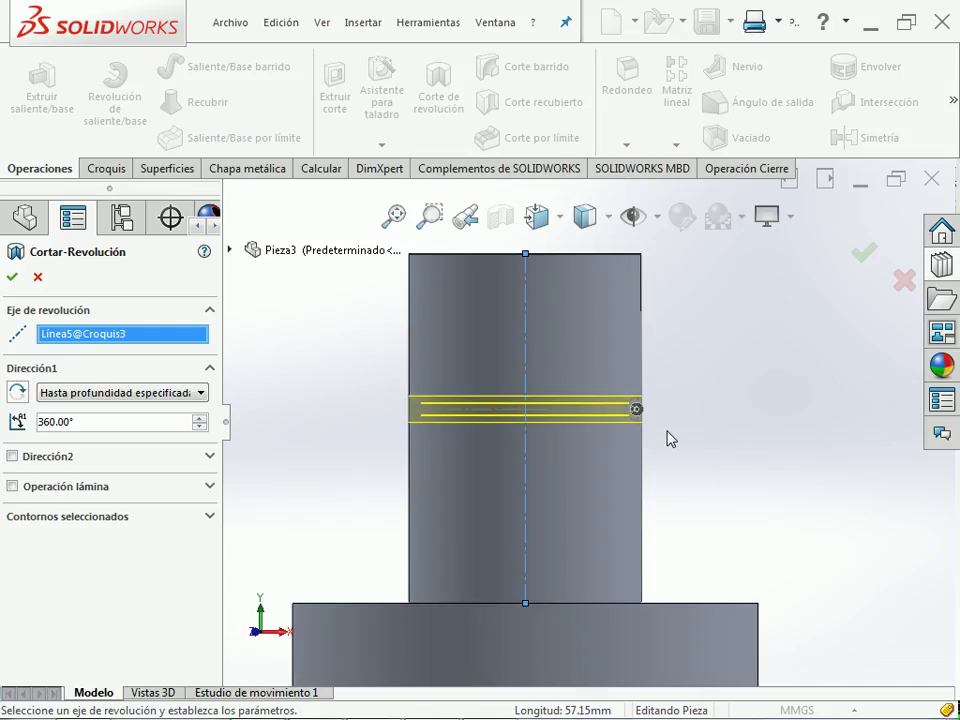
pyautogui.scroll(-5, 645, 404)
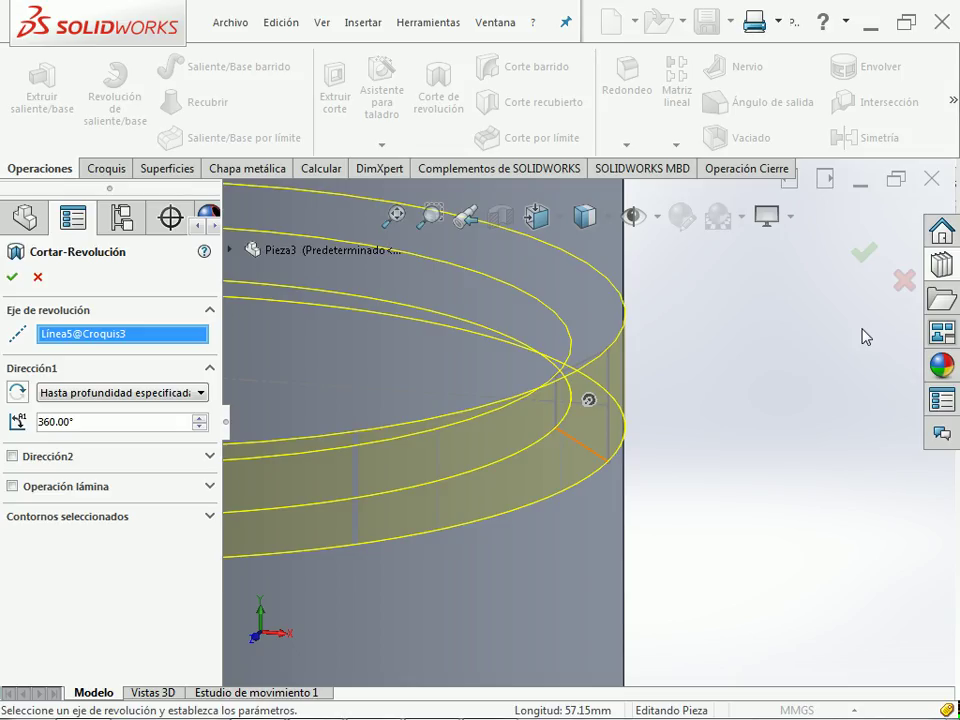
pyautogui.click(904, 281)
# - Reopen the groove sketch, examine the trapezoid's outer vertical side and its upper corner, and close the sketch
pyautogui.click(568, 456)
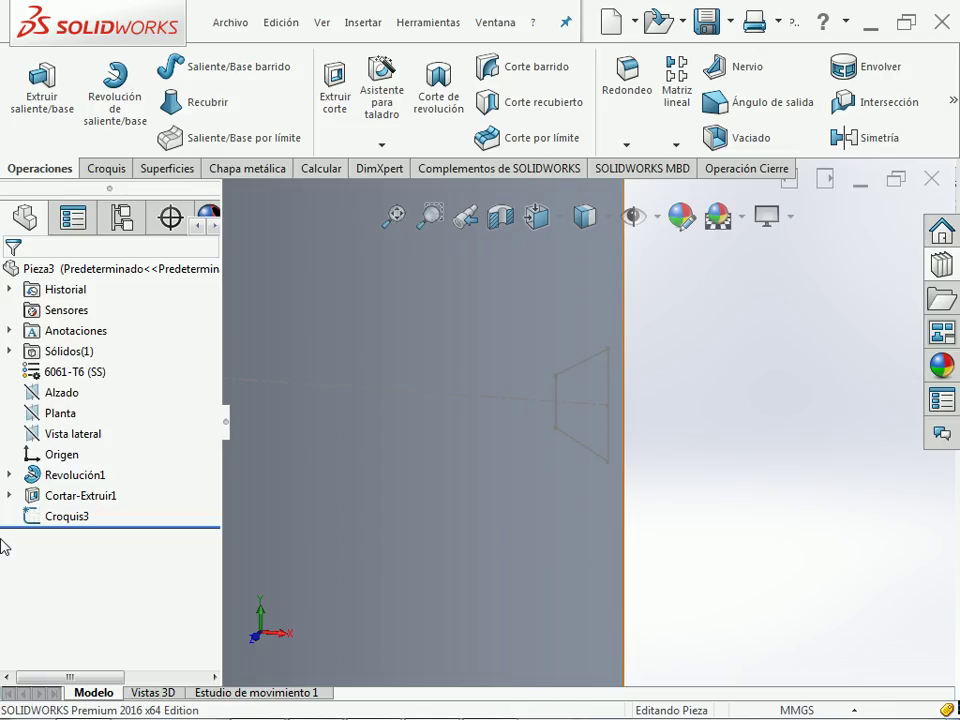
pyautogui.click(44, 512)
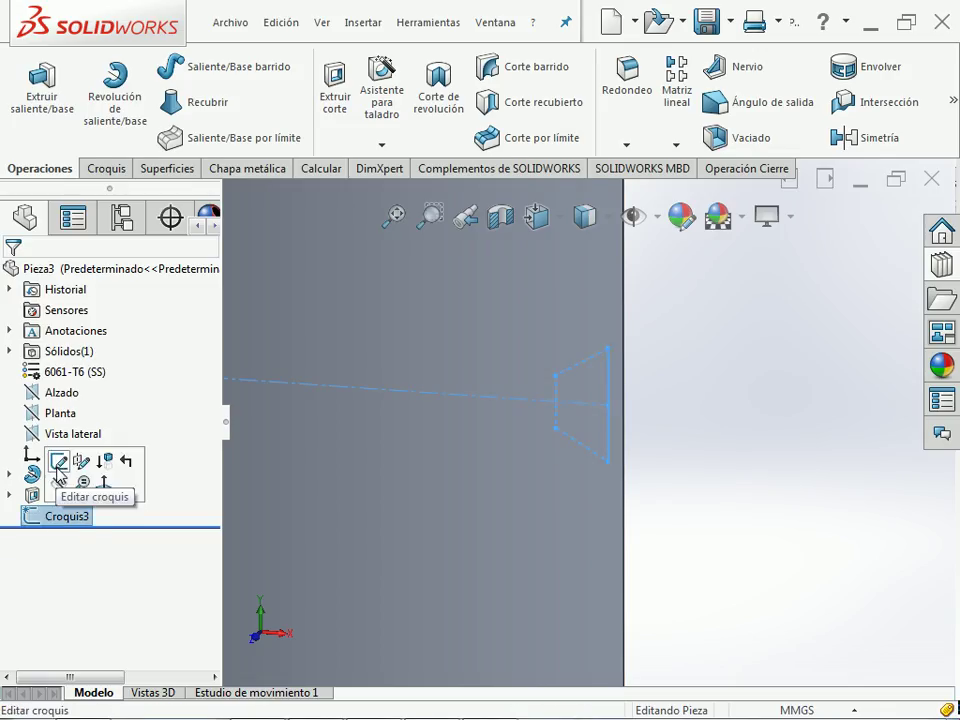
pyautogui.click(56, 460)
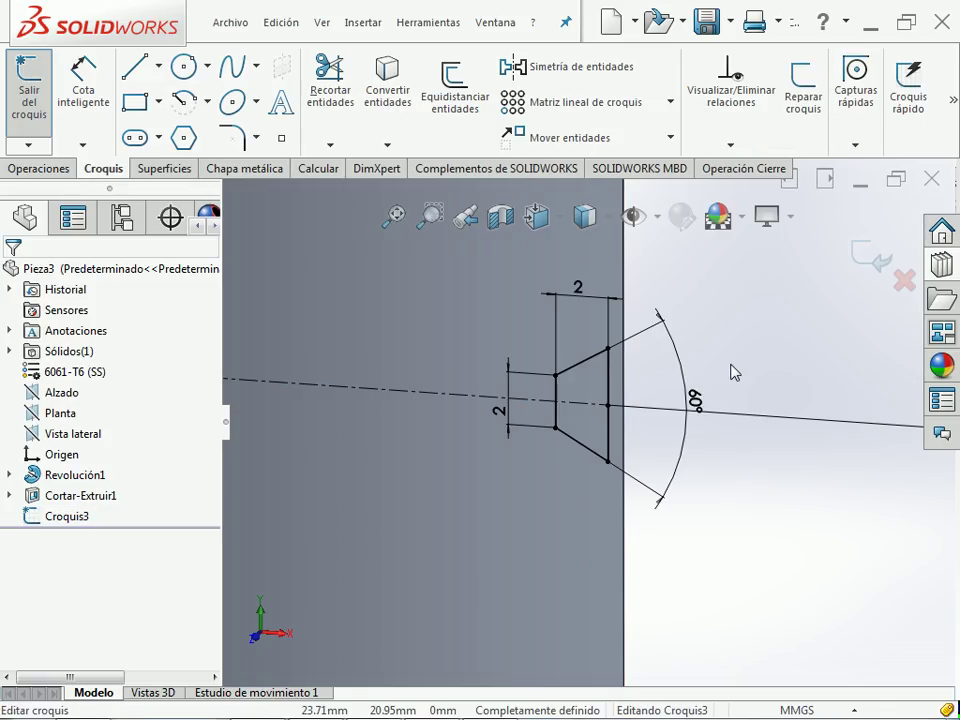
pyautogui.click(609, 386)
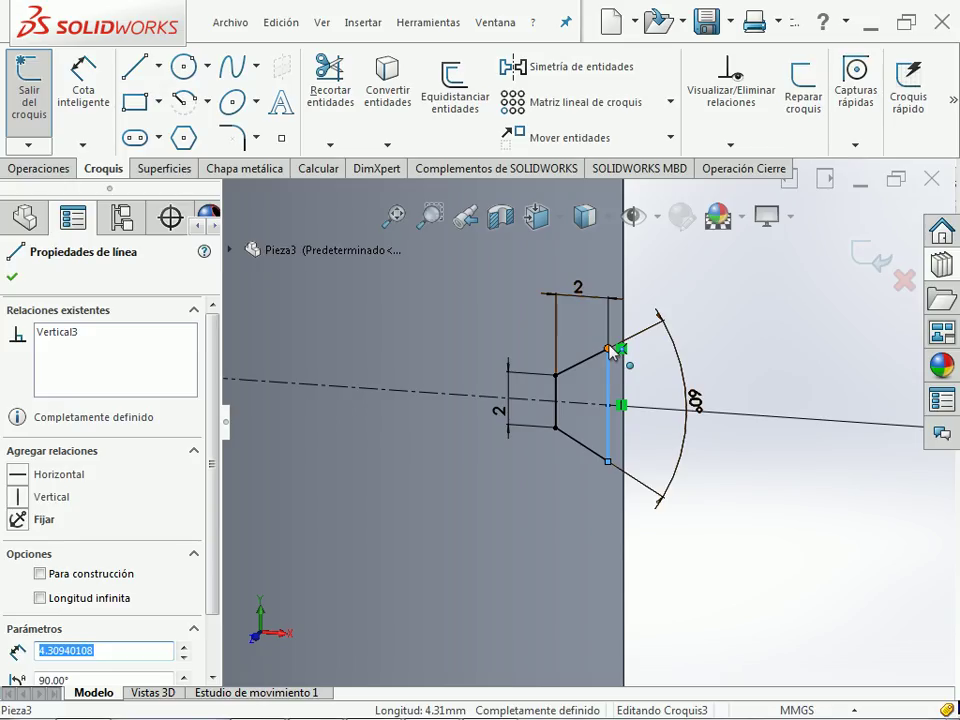
pyautogui.click(606, 350)
pyautogui.click(766, 510)
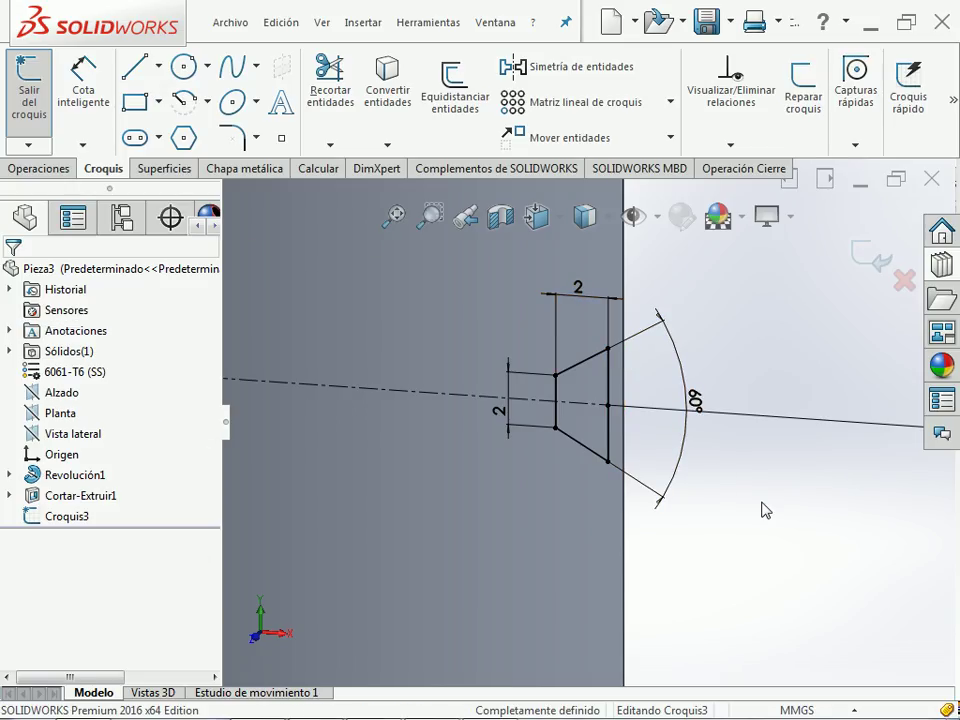
pyautogui.click(878, 260)
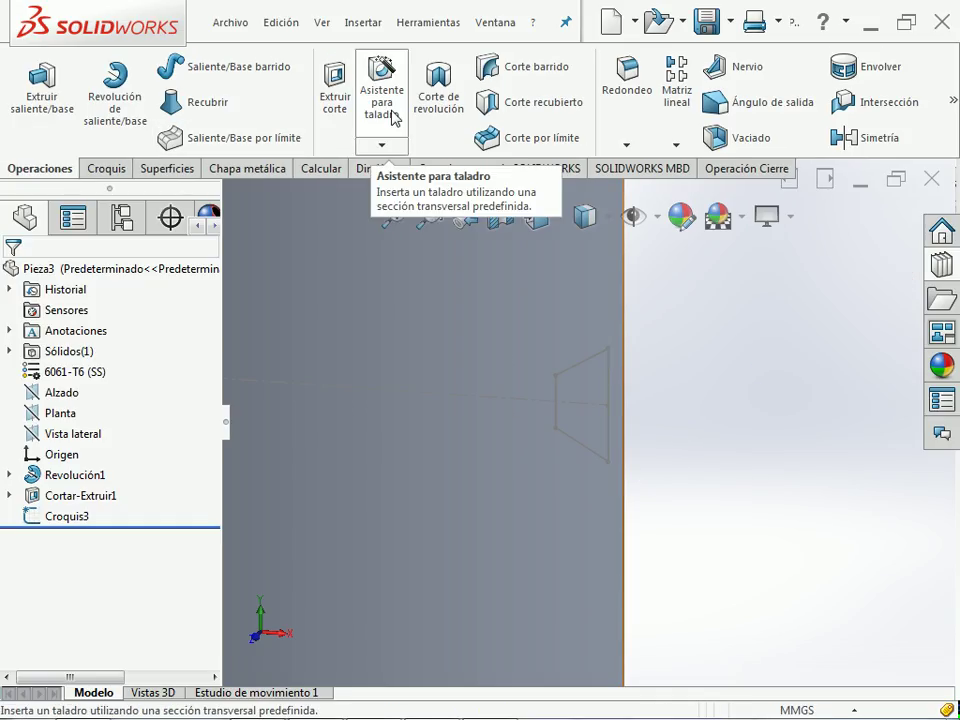
# - Set up a revolved cut of the groove sketch, 360° about the shank's vertical centerline, and open its contour selection
pyautogui.click(438, 100)
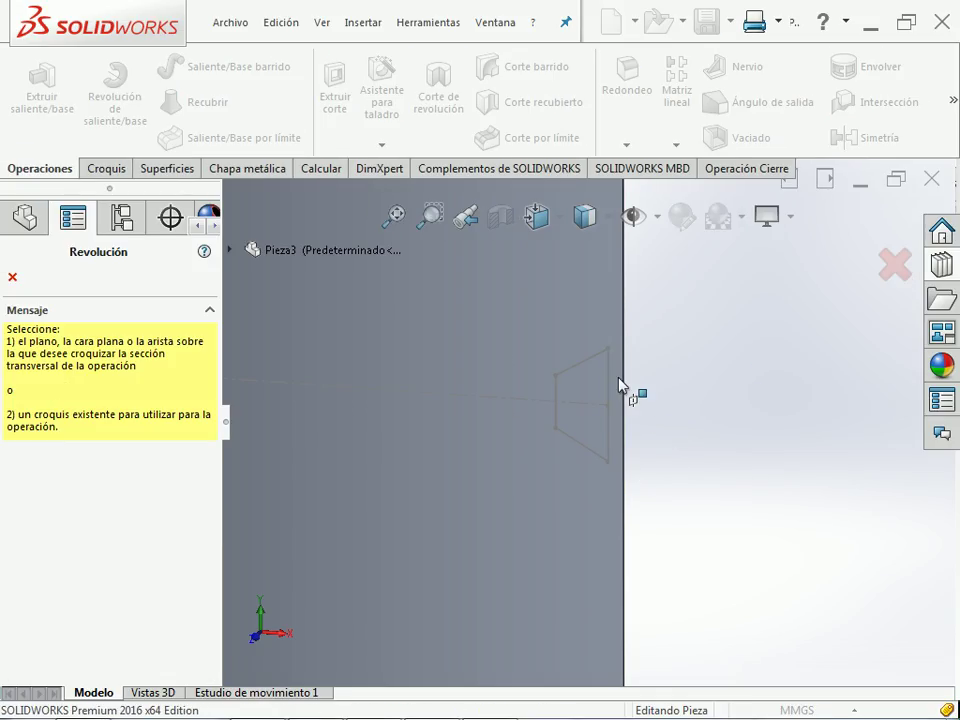
pyautogui.click(597, 362)
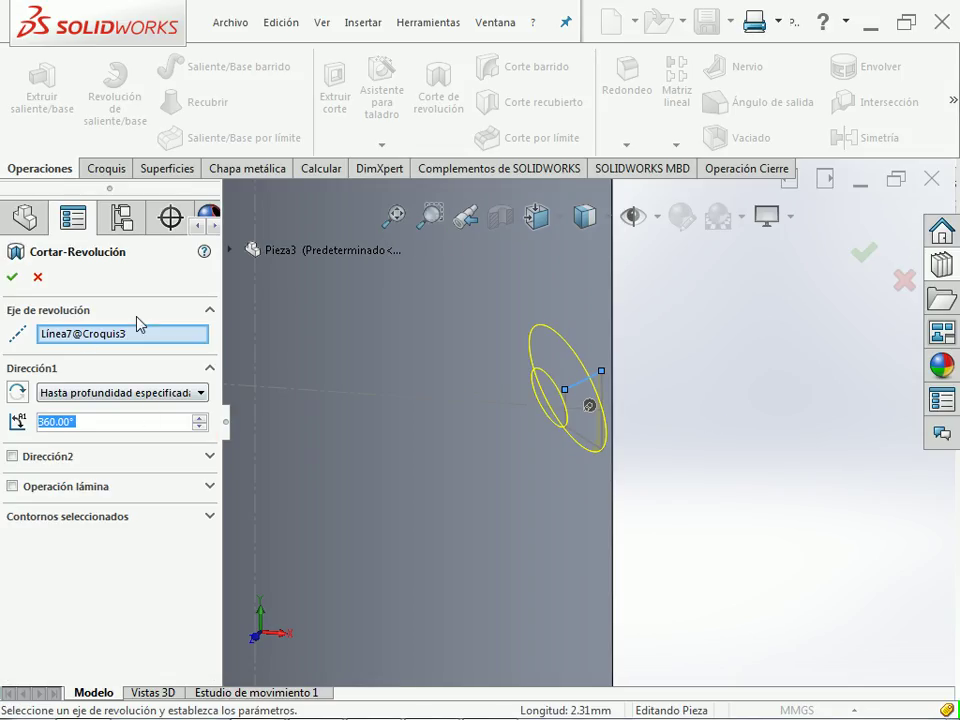
pyautogui.click(83, 336)
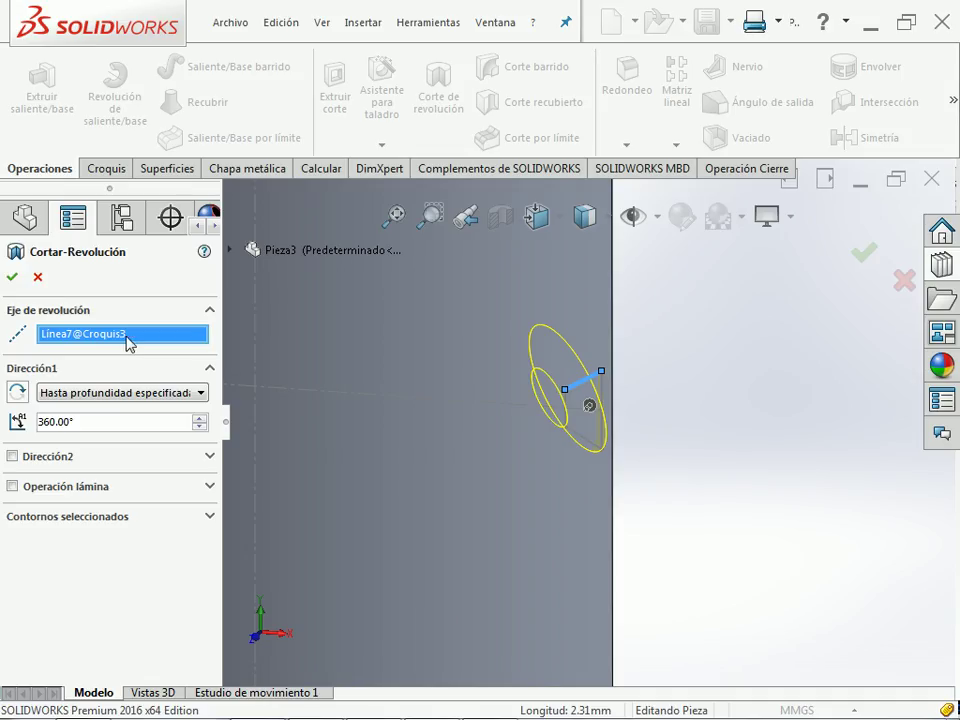
pyautogui.press('Delete')
pyautogui.click(256, 320)
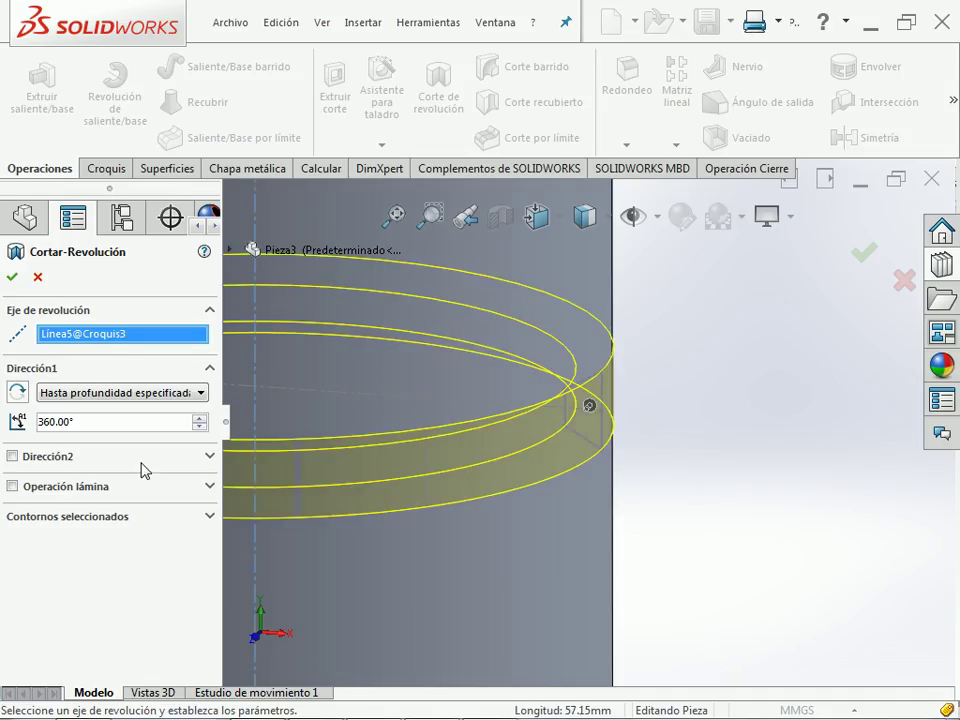
pyautogui.click(101, 516)
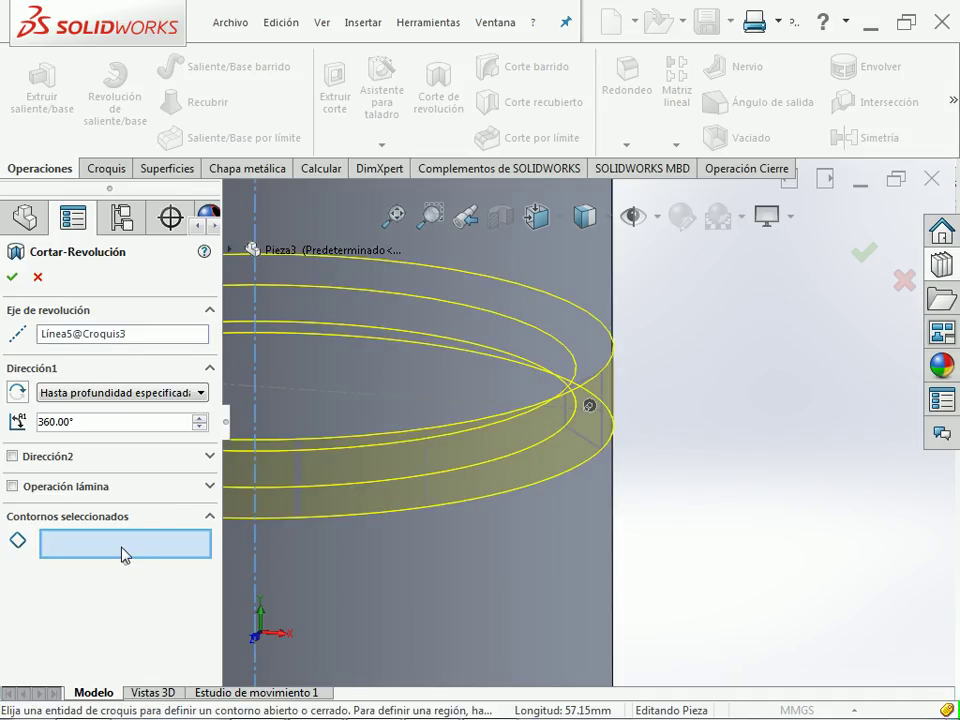
# - Try the trapezoid's closed outline as the revolved cut's contour and remove it from the selection
pyautogui.scroll(-4, 628, 380)
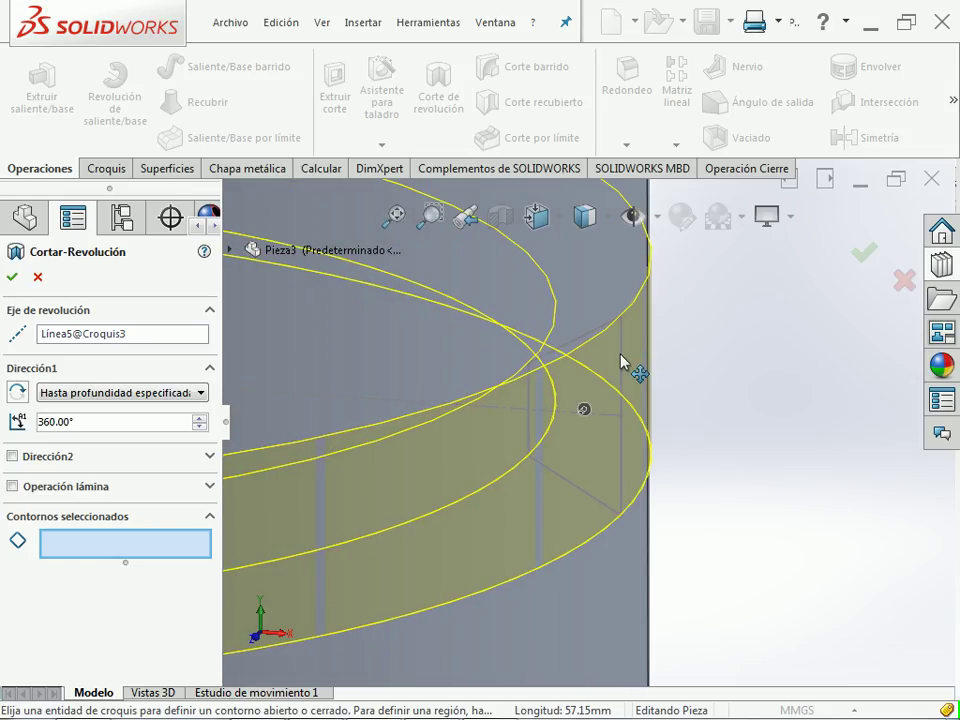
pyautogui.click(612, 335)
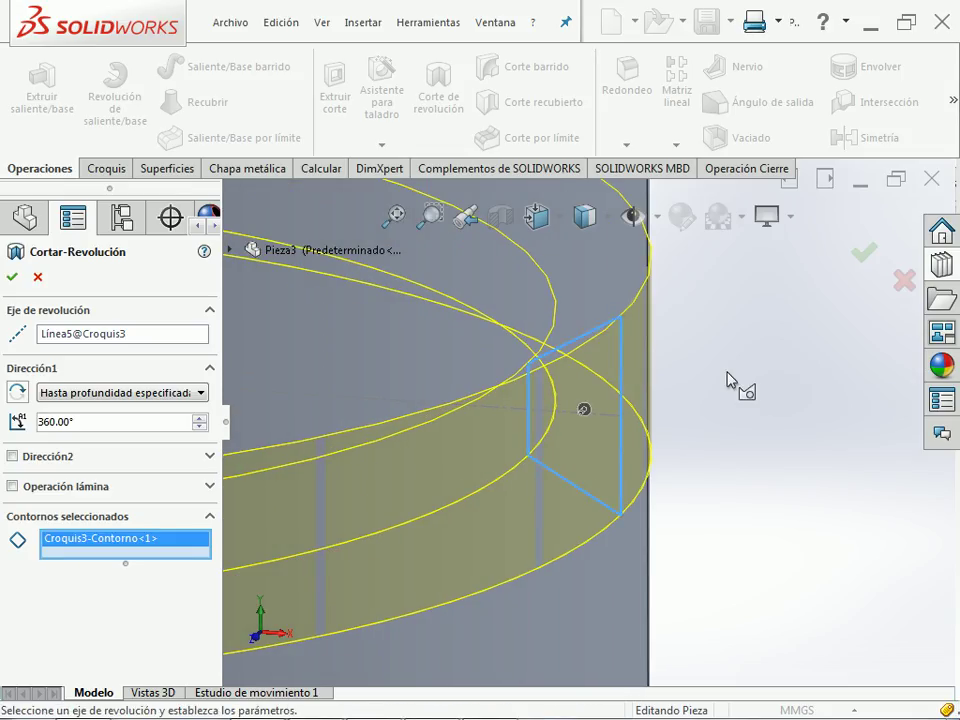
pyautogui.scroll(2, 733, 384)
pyautogui.scroll(2, 728, 374)
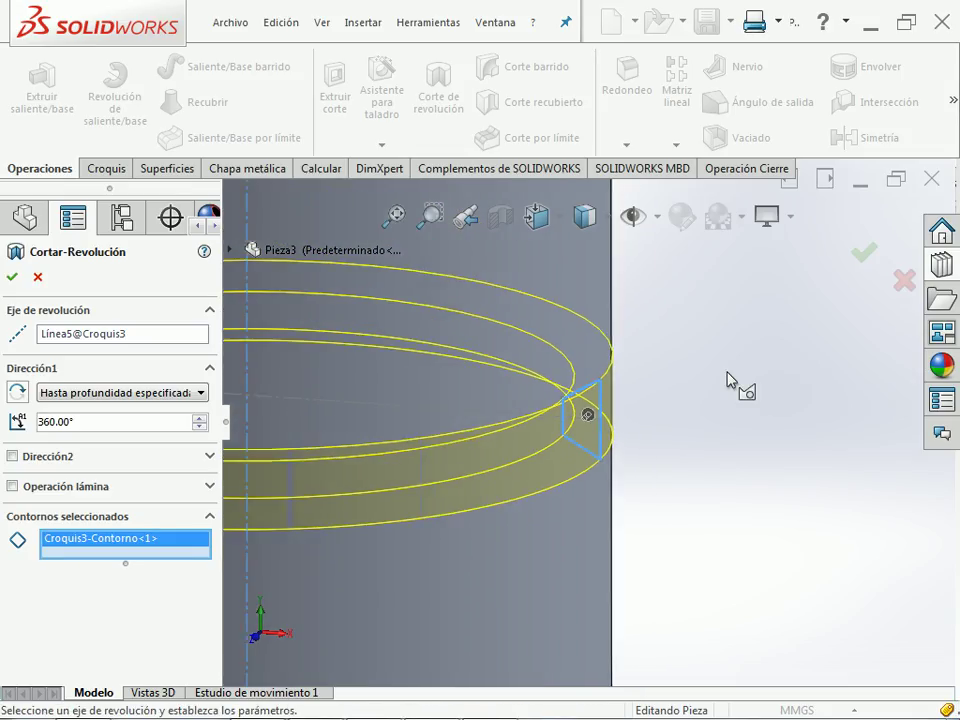
pyautogui.click(119, 541)
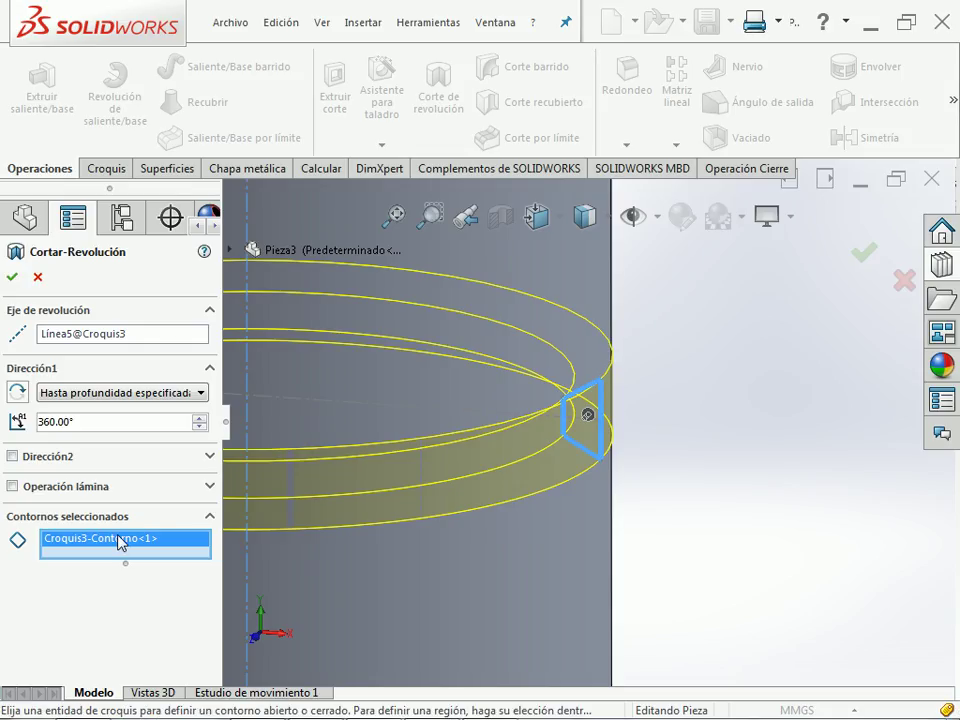
pyautogui.press('Delete')
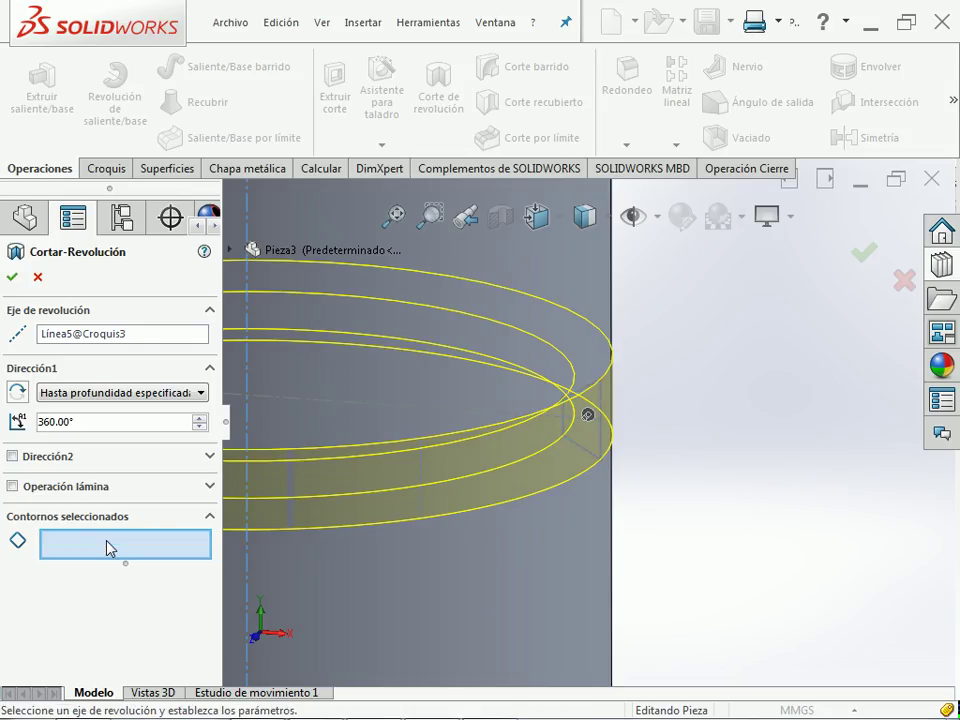
# - Select the region inside the trapezoid as the contour and complete the revolved cut of the groove
pyautogui.scroll(-5, 707, 480)
pyautogui.click(352, 367)
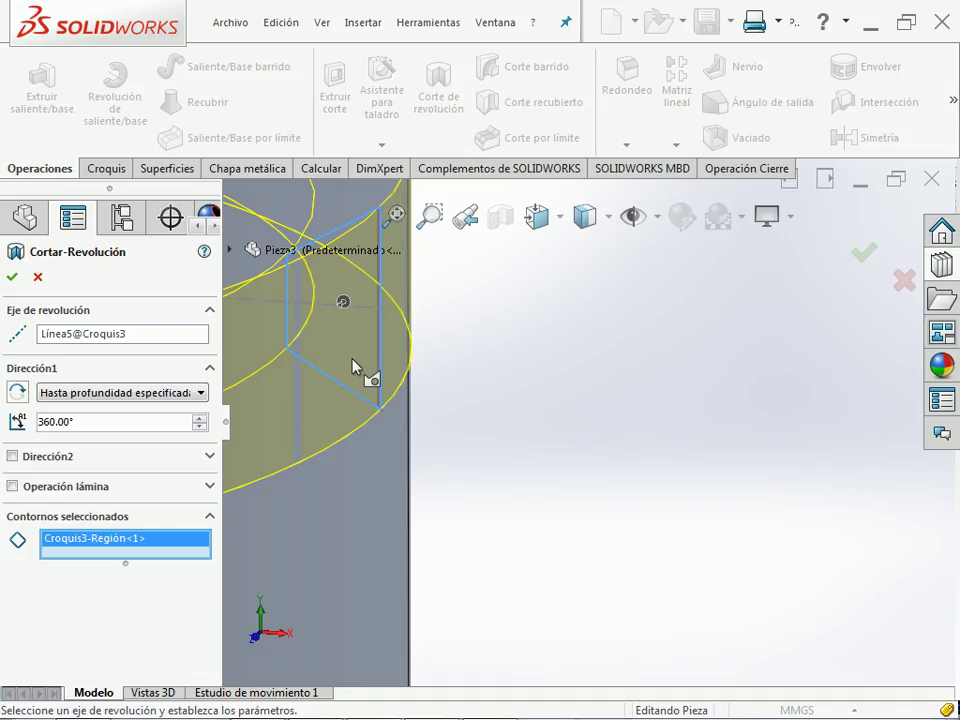
pyautogui.click(125, 549)
pyautogui.click(125, 549)
pyautogui.click(13, 277)
pyautogui.press('f')
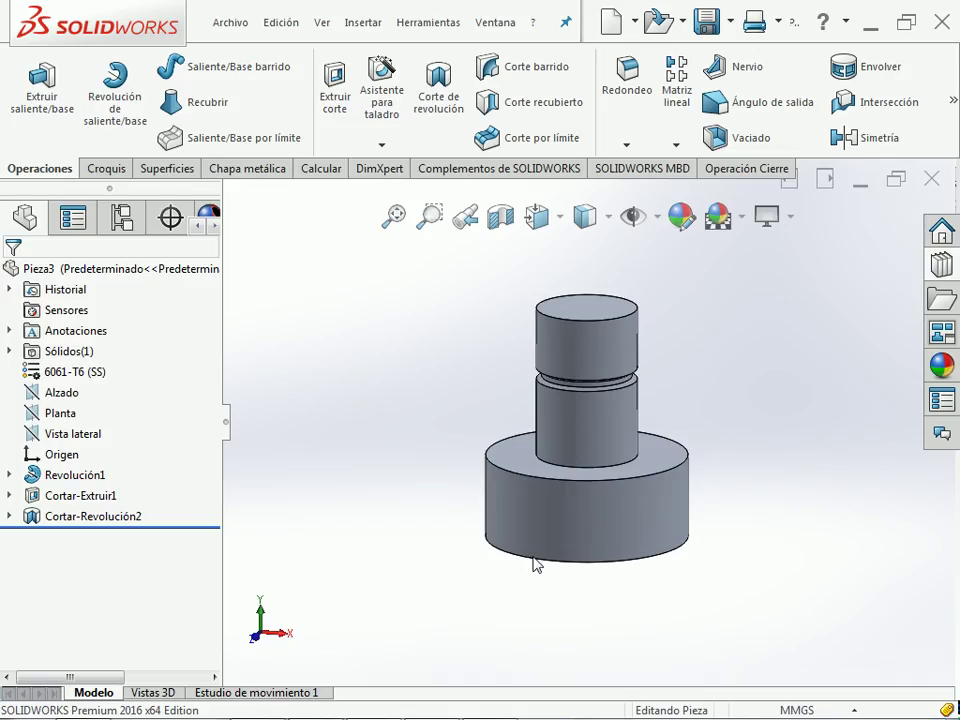
# - Inspect the finished groove in side views with the shank laid horizontally, and consult the PDF drawing
pyautogui.moveTo(585, 545); pyautogui.dragTo(750, 422, button='right')
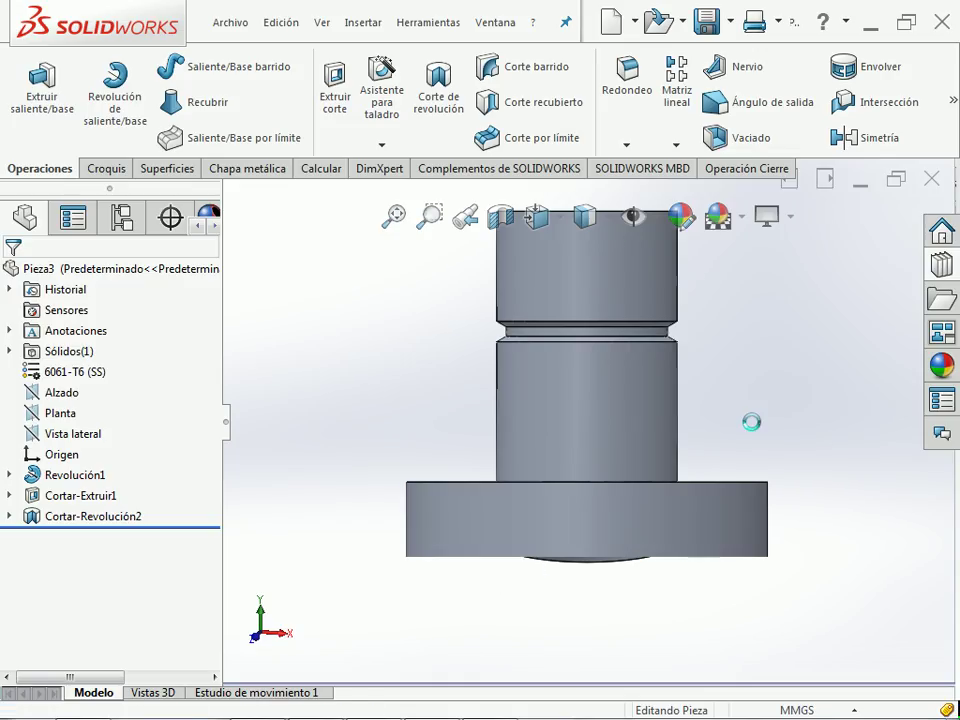
pyautogui.hotkey('shift', 'Right')
pyautogui.hotkey('shift', 'Left')
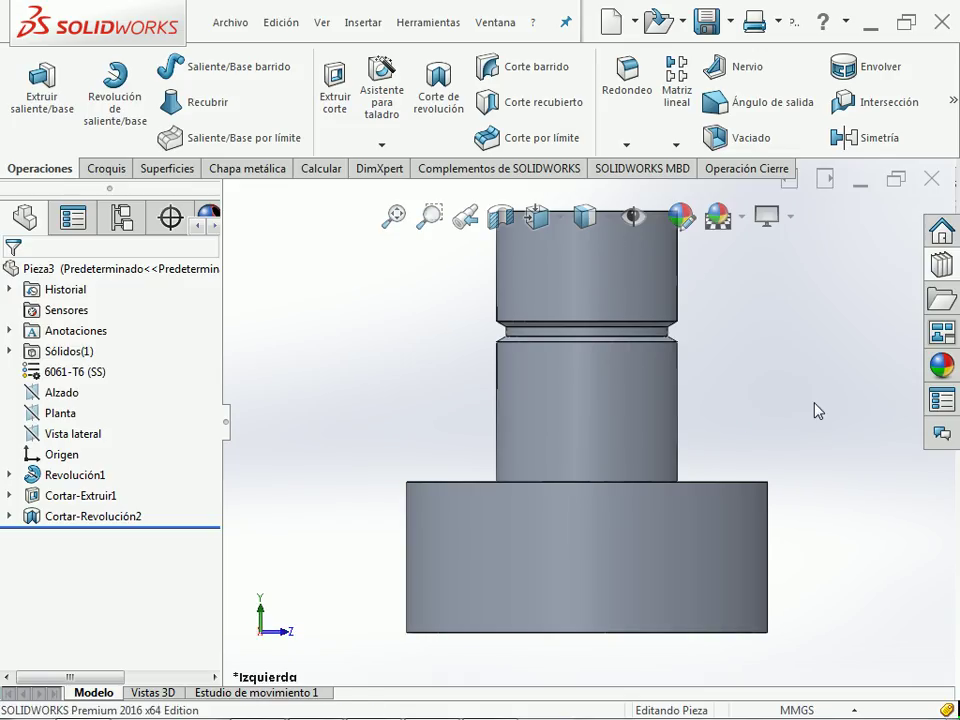
pyautogui.hotkey('alt', 'Left')
pyautogui.hotkey('alt', 'Left')
pyautogui.hotkey('ctrl', '3')
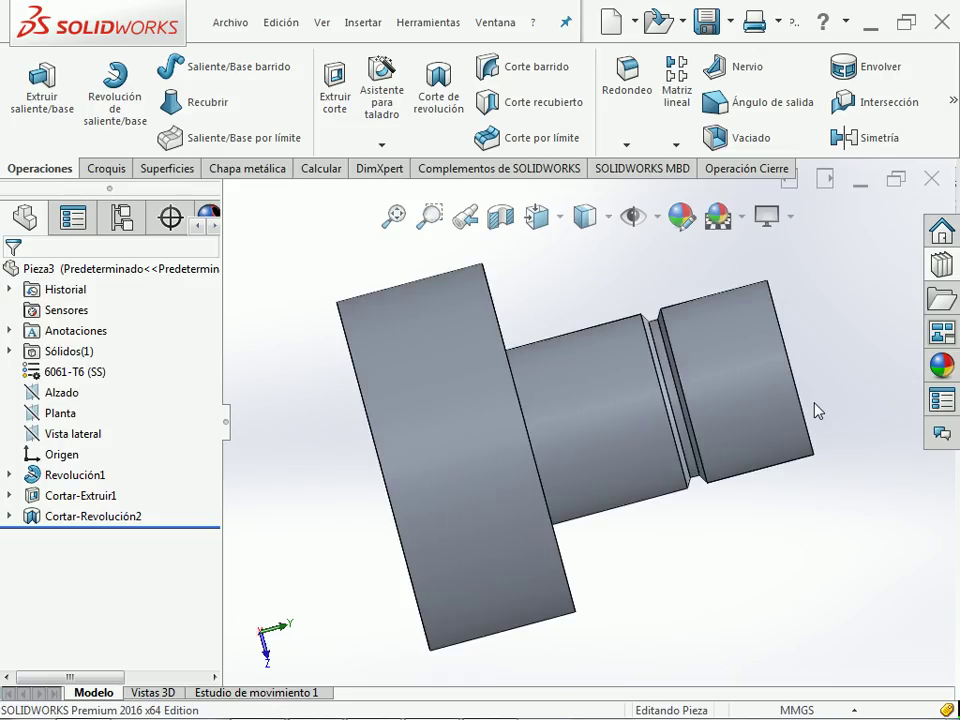
pyautogui.click(452, 370)
pyautogui.hotkey('alt', 'Tab')
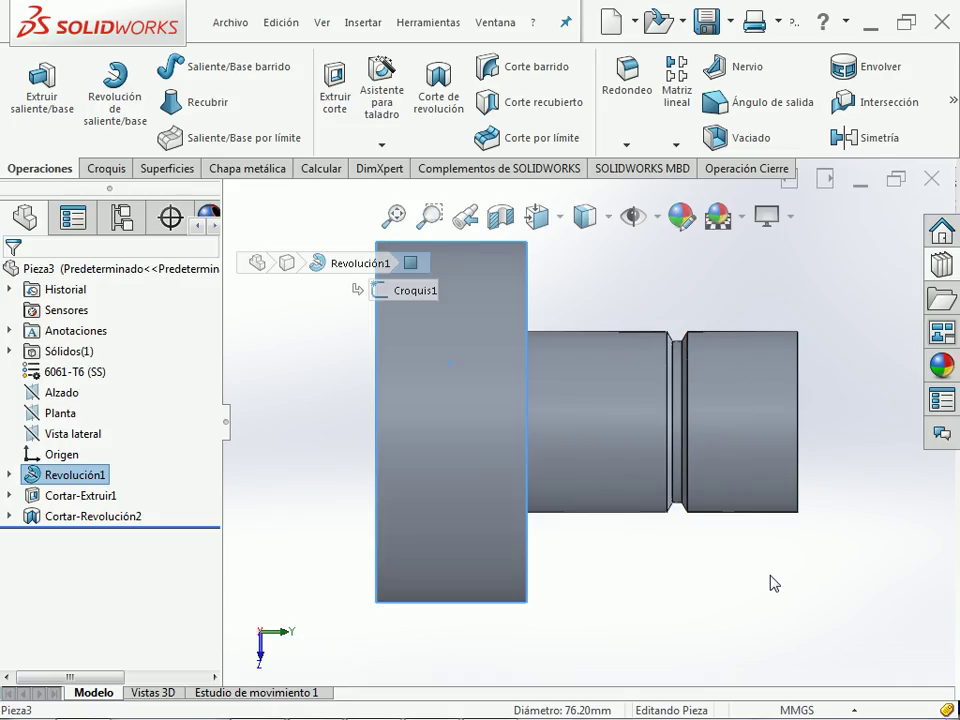
pyautogui.click(771, 581)
pyautogui.click(740, 451)
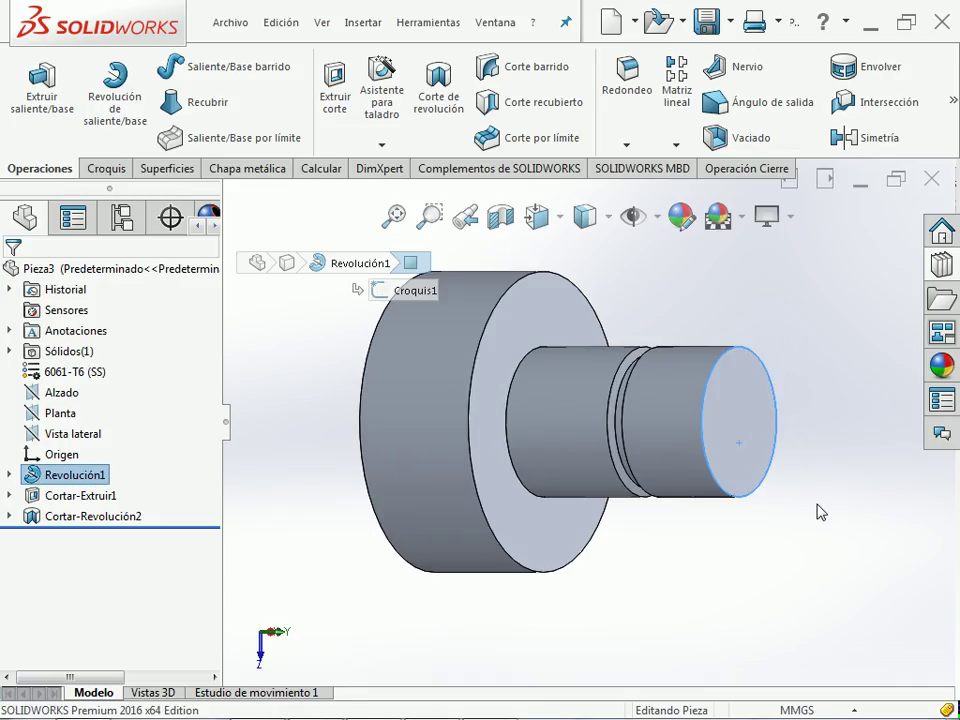
pyautogui.click(821, 510)
pyautogui.click(741, 436)
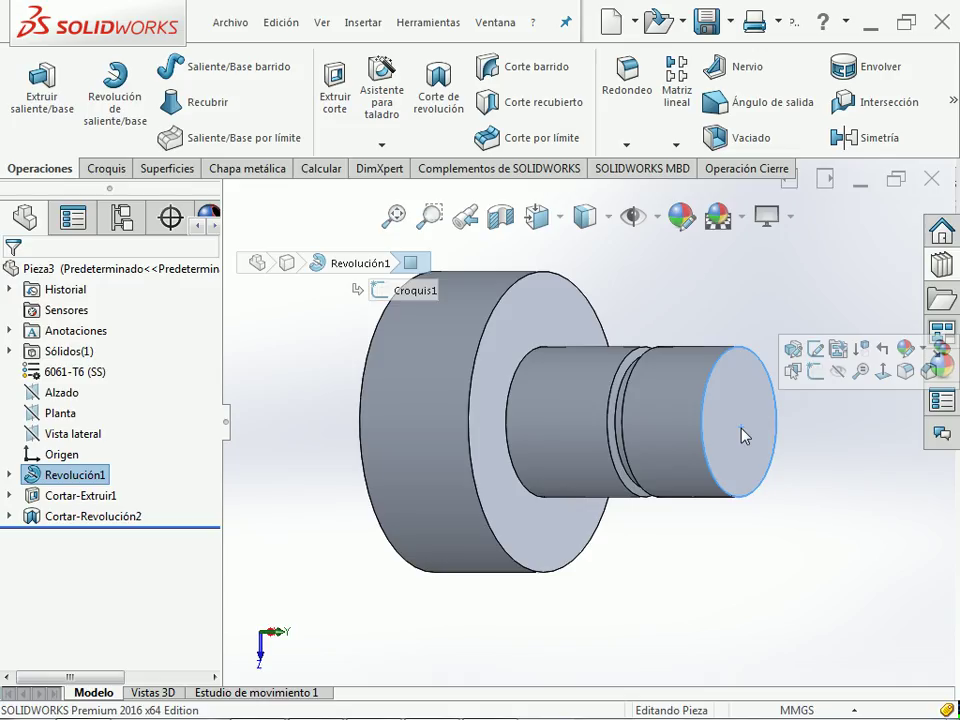
pyautogui.click(810, 510)
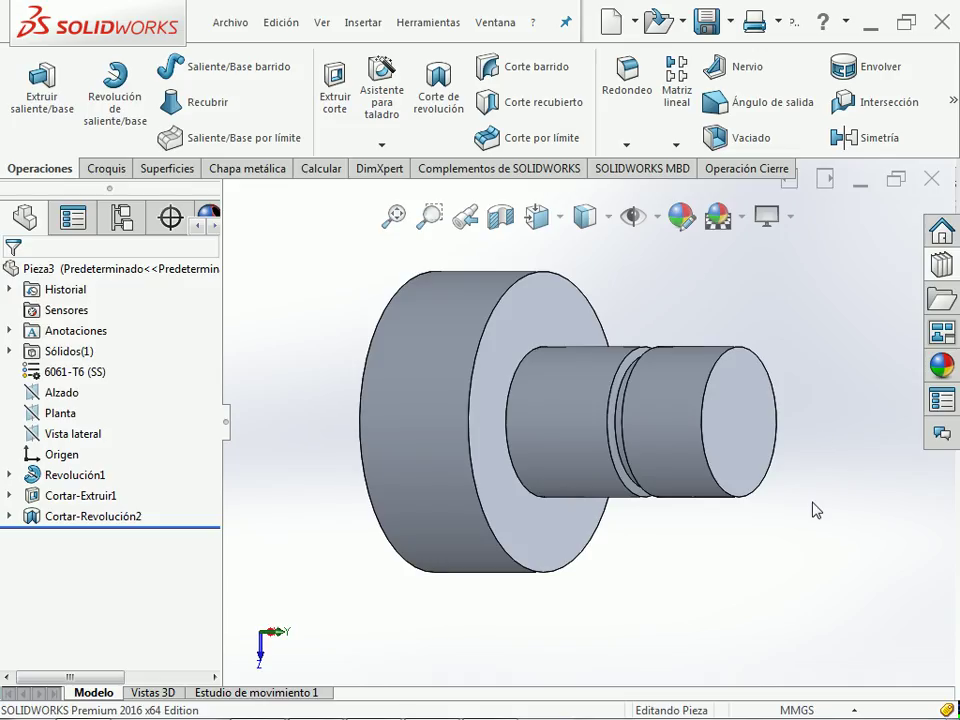
pyautogui.click(741, 444)
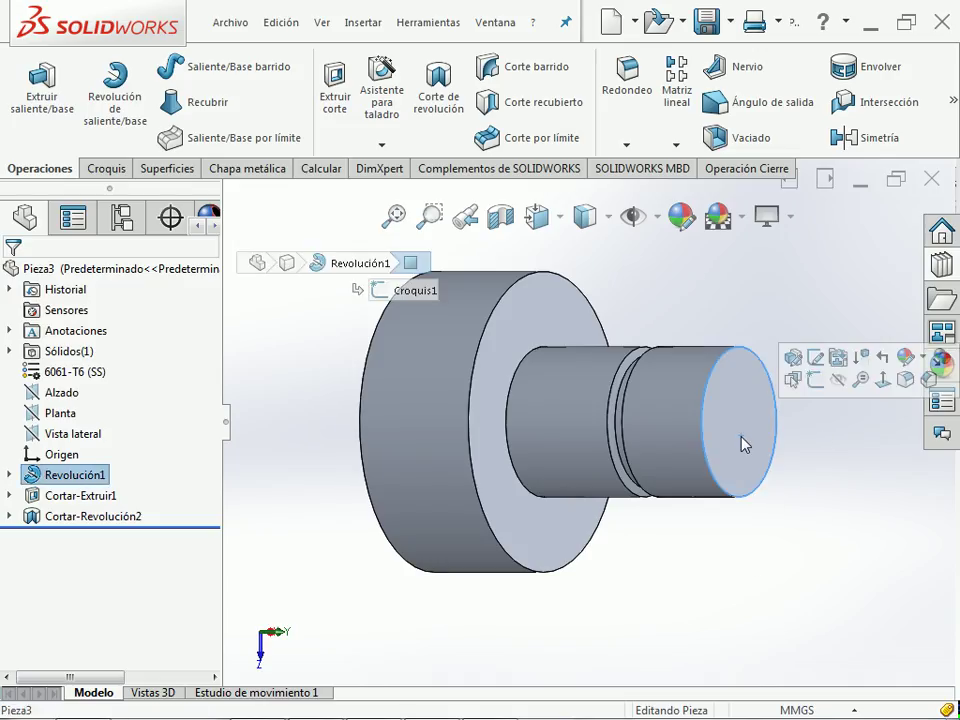
pyautogui.click(746, 572)
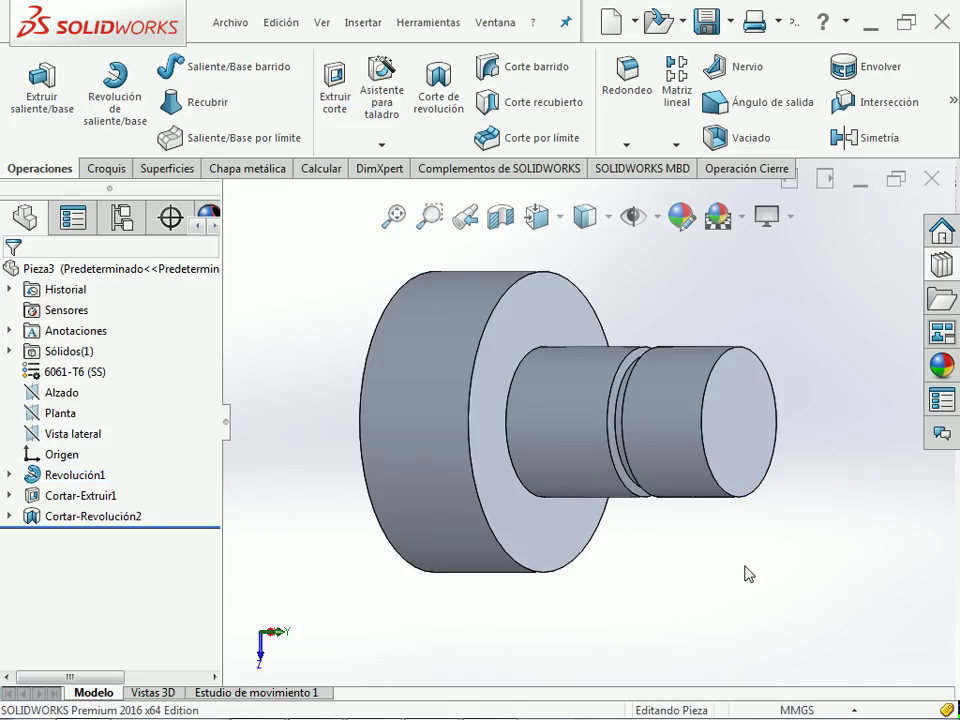
# - Start a Hole Wizard hole of the straight tapped type, restoring the custom sizing values to the new type's defaults
pyautogui.click(393, 85)
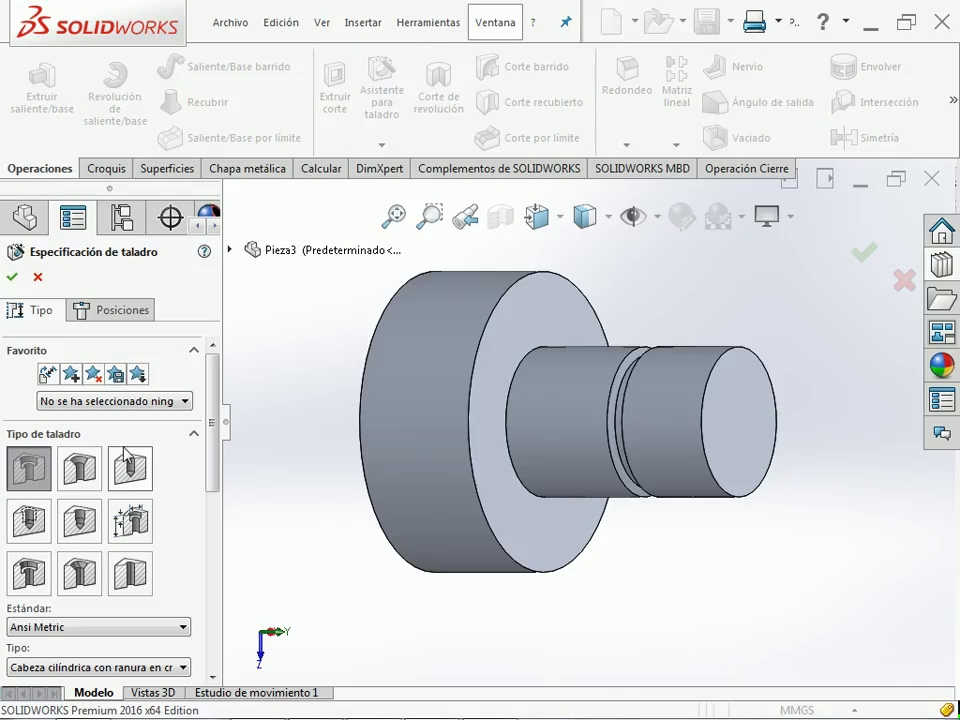
pyautogui.moveTo(213, 393); pyautogui.dragTo(218, 426)
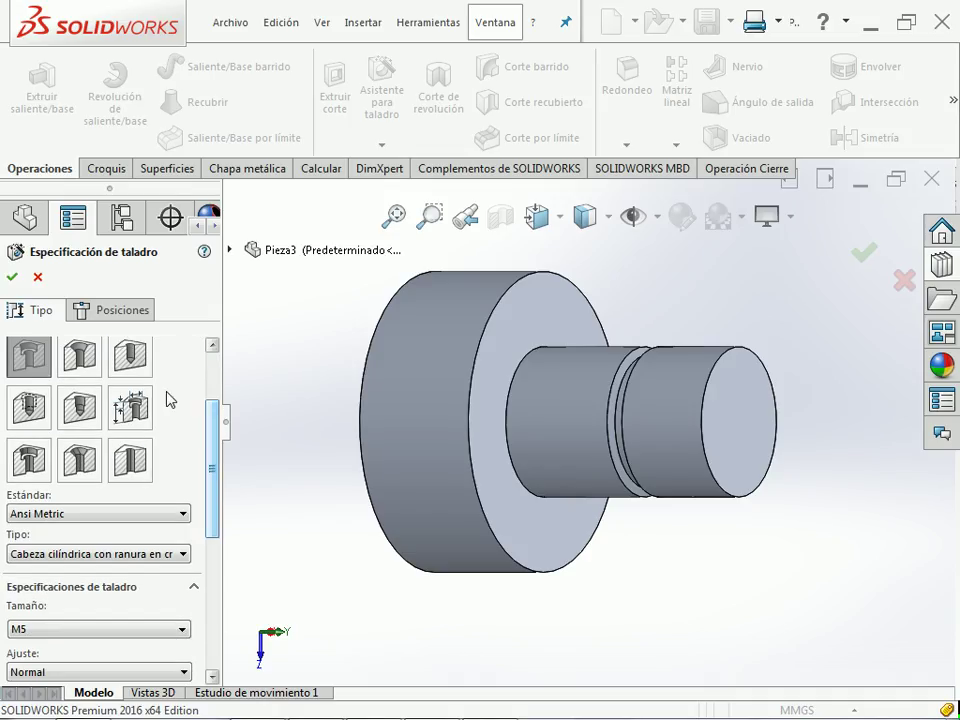
pyautogui.click(31, 406)
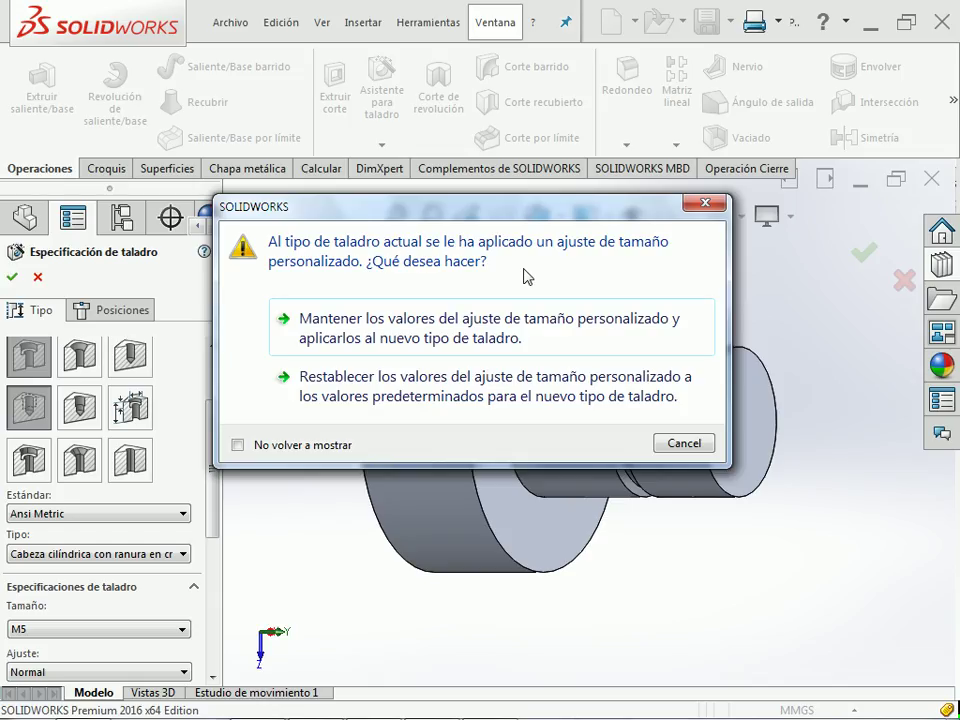
pyautogui.moveTo(503, 207); pyautogui.dragTo(495, 174)
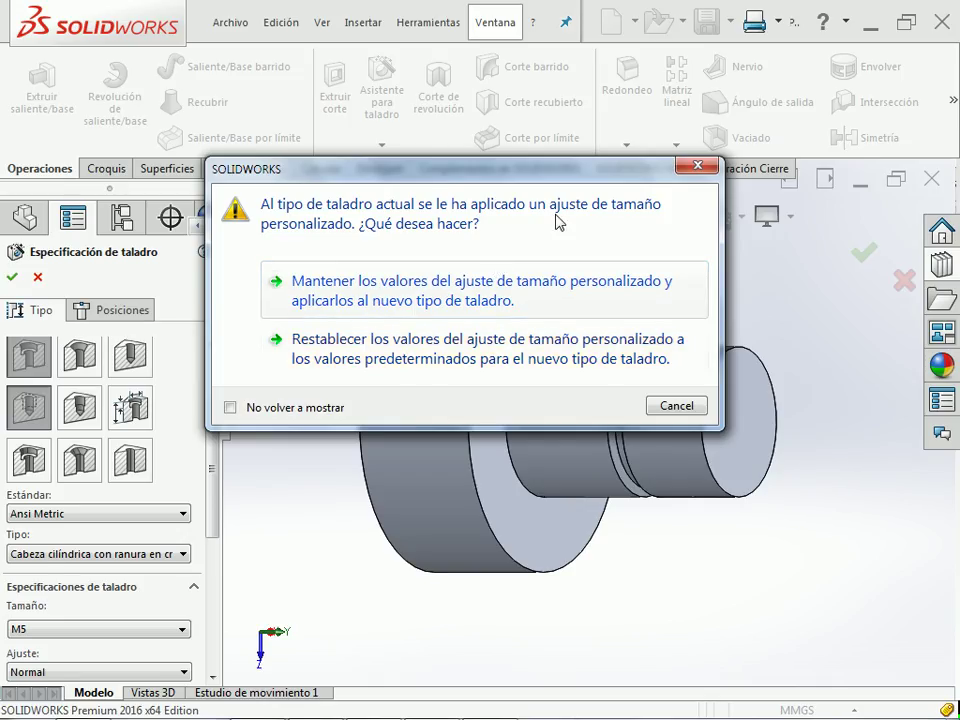
pyautogui.click(478, 364)
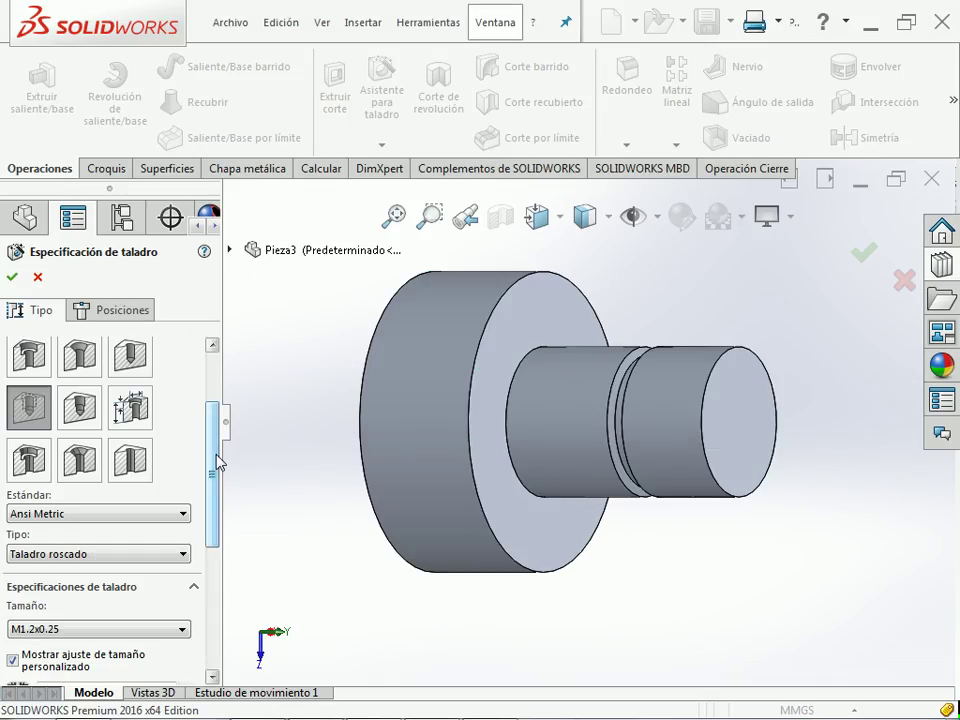
# - Set the tapped hole's size to M8x1.25, check it against the PDF drawing's callout, and turn off the custom sizing display
pyautogui.moveTo(216, 459); pyautogui.dragTo(211, 520)
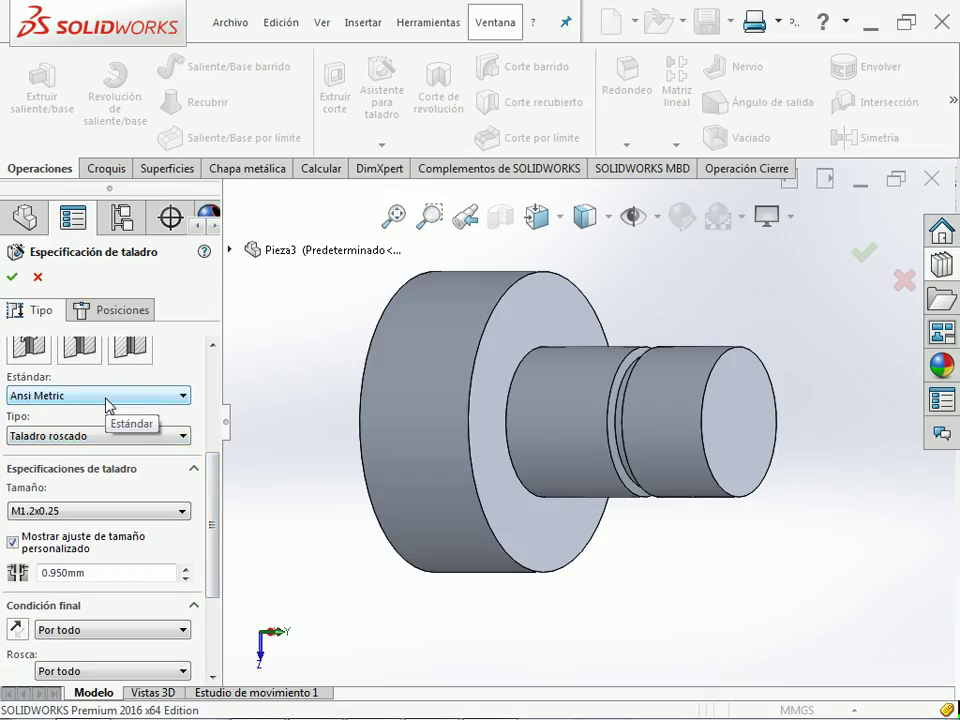
pyautogui.click(150, 513)
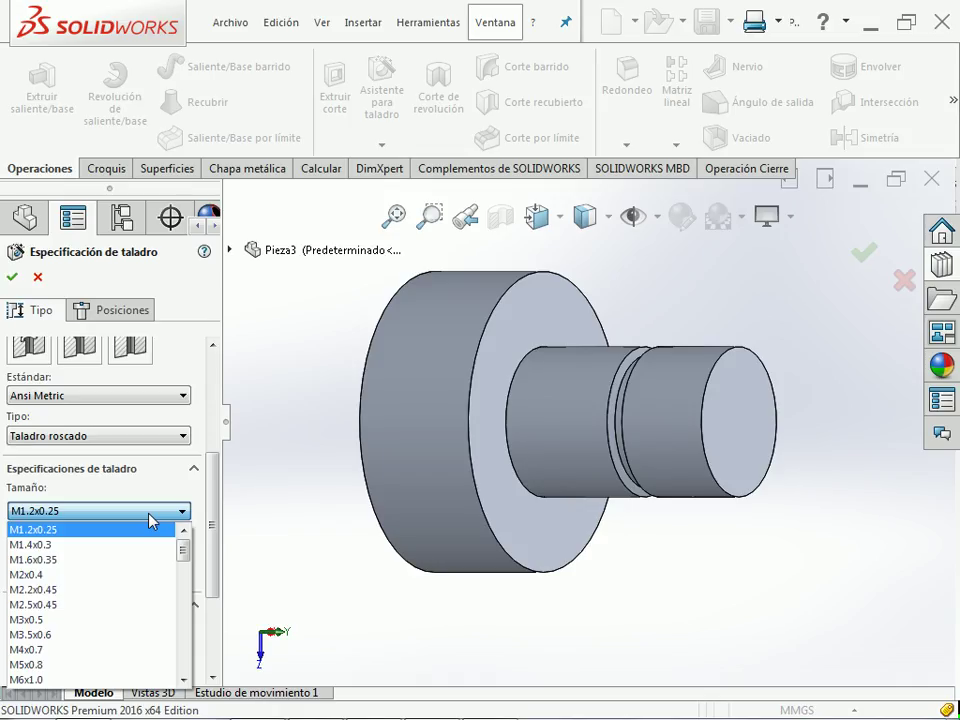
pyautogui.scroll(-1, 125, 602)
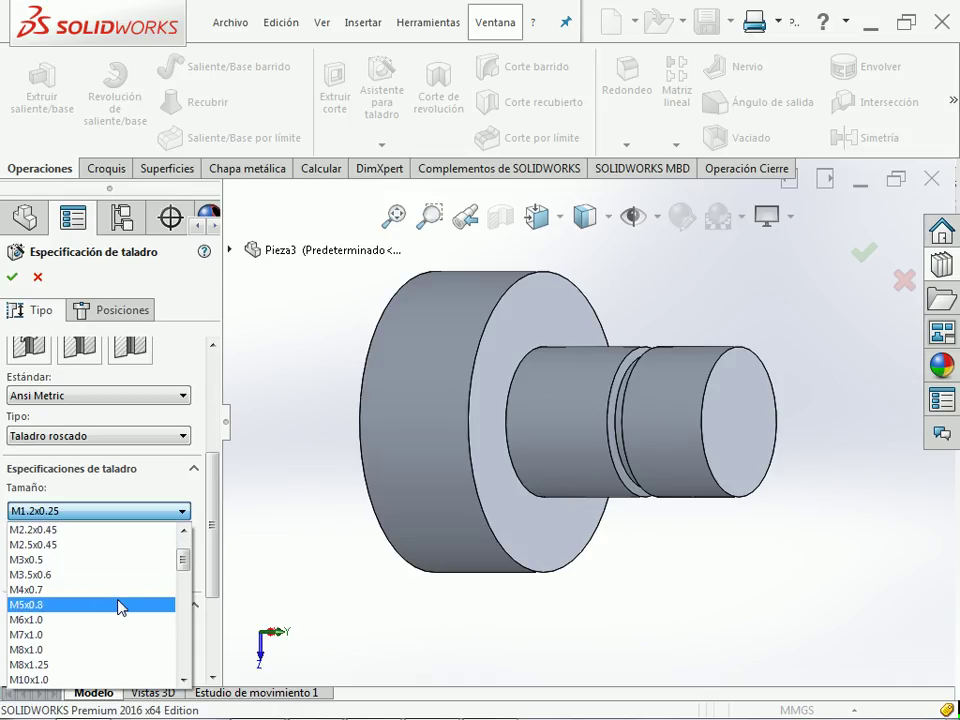
pyautogui.click(95, 665)
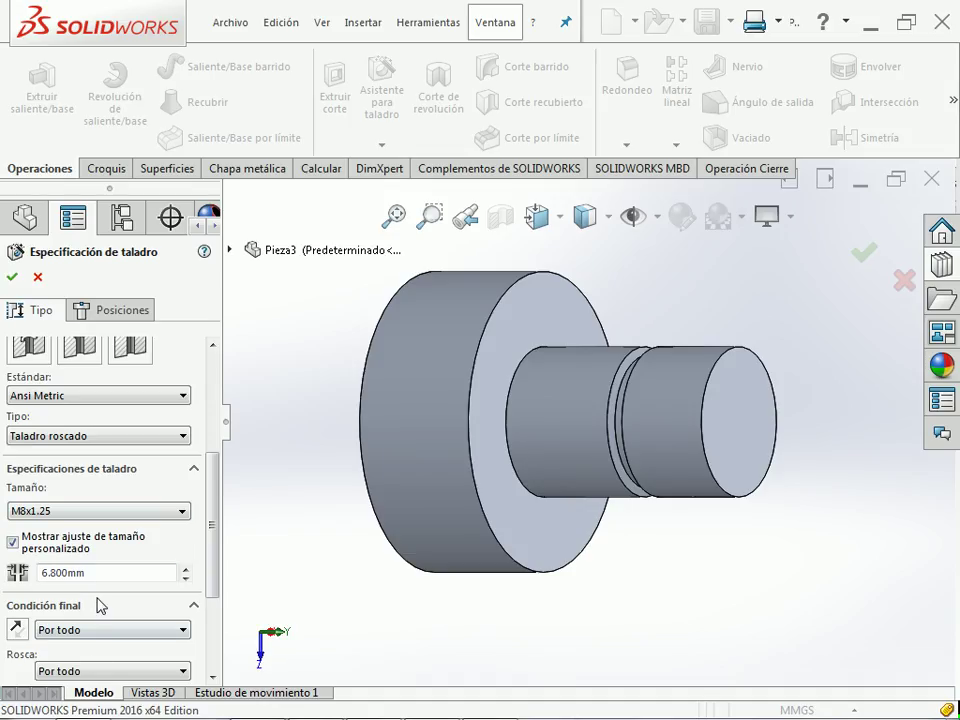
pyautogui.moveTo(216, 467); pyautogui.dragTo(213, 540)
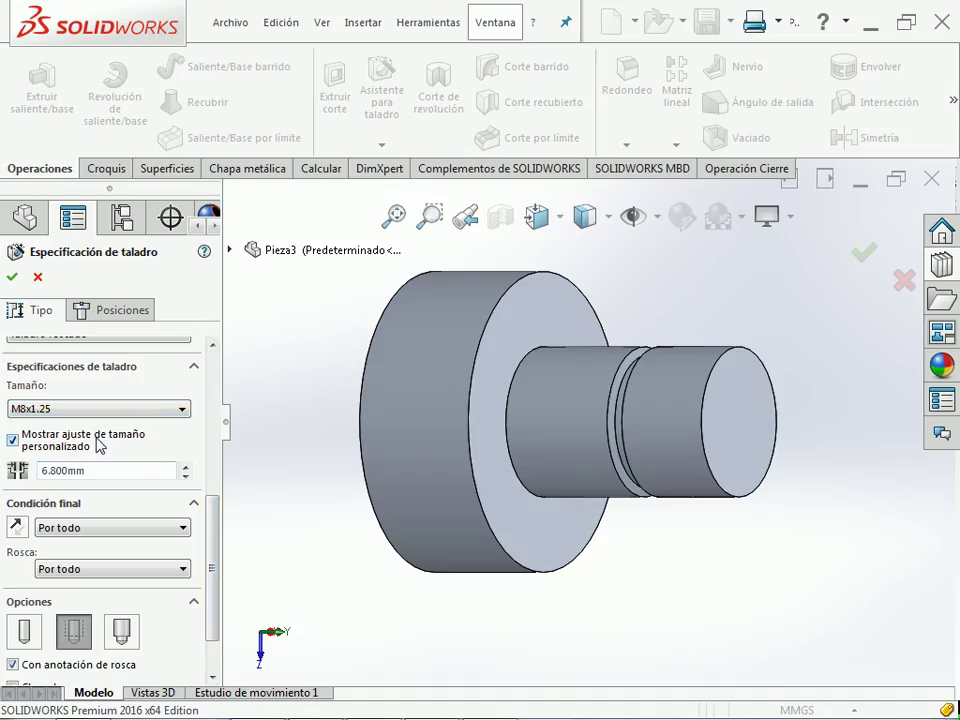
pyautogui.hotkey('alt', 'Tab')
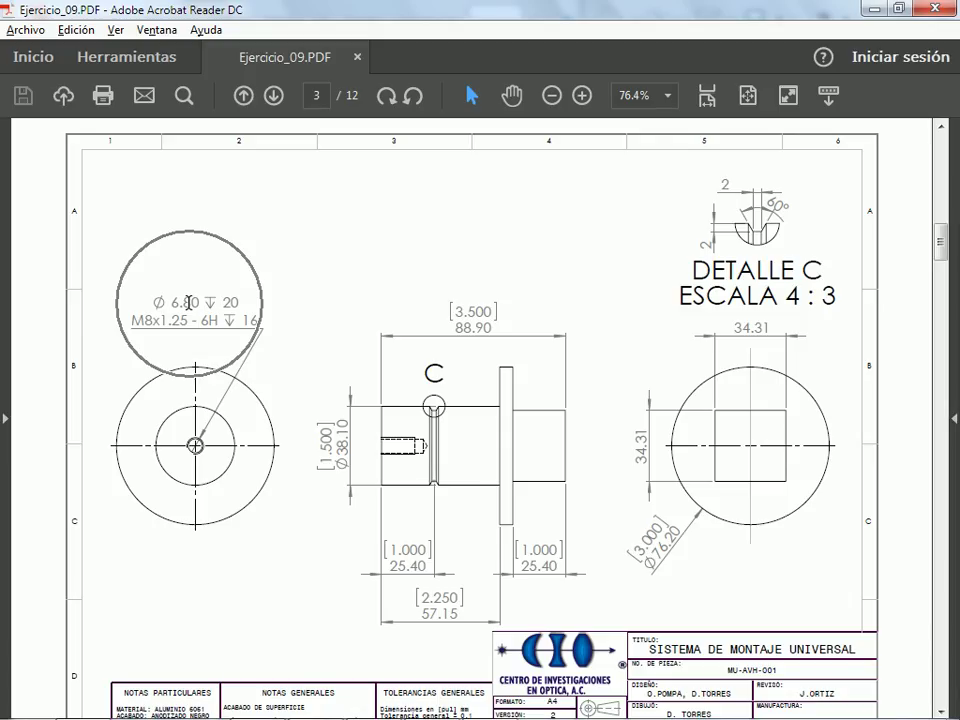
pyautogui.hotkey('alt', 'Tab')
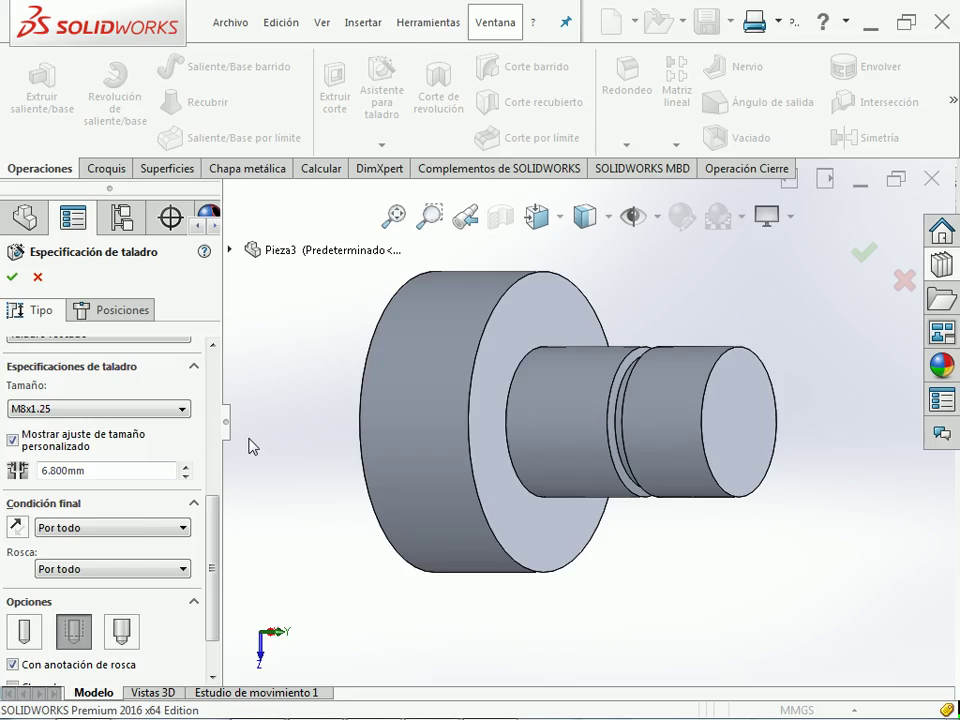
pyautogui.click(12, 439)
pyautogui.scroll(-2, 212, 521)
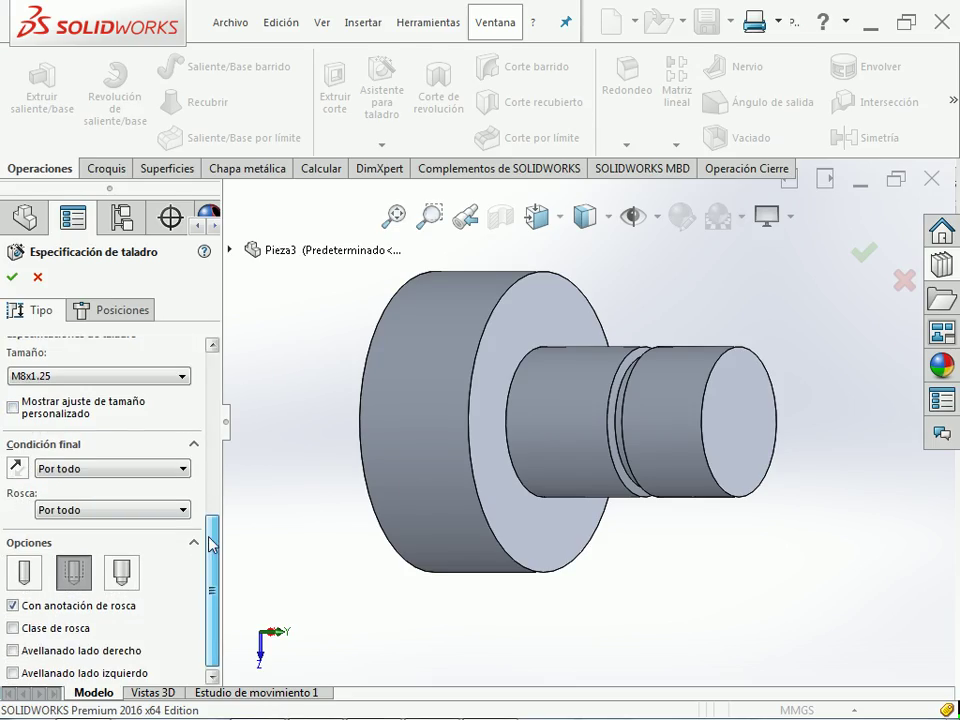
# - Give the tapped hole a blind end condition with a 20 mm drill depth, as specified in the PDF drawing
pyautogui.click(144, 468)
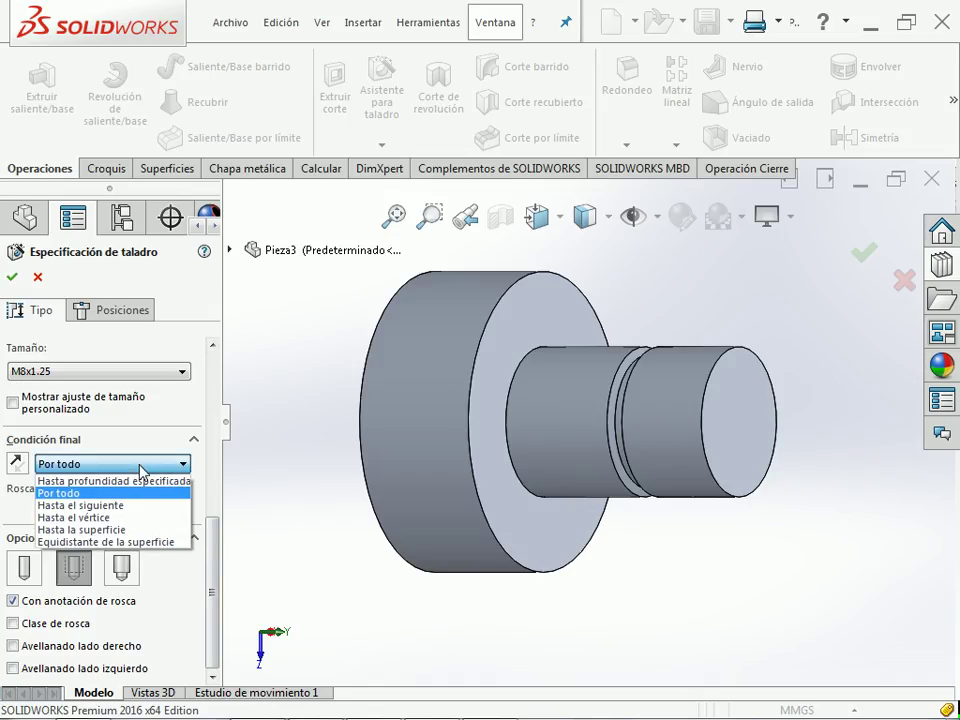
pyautogui.click(141, 481)
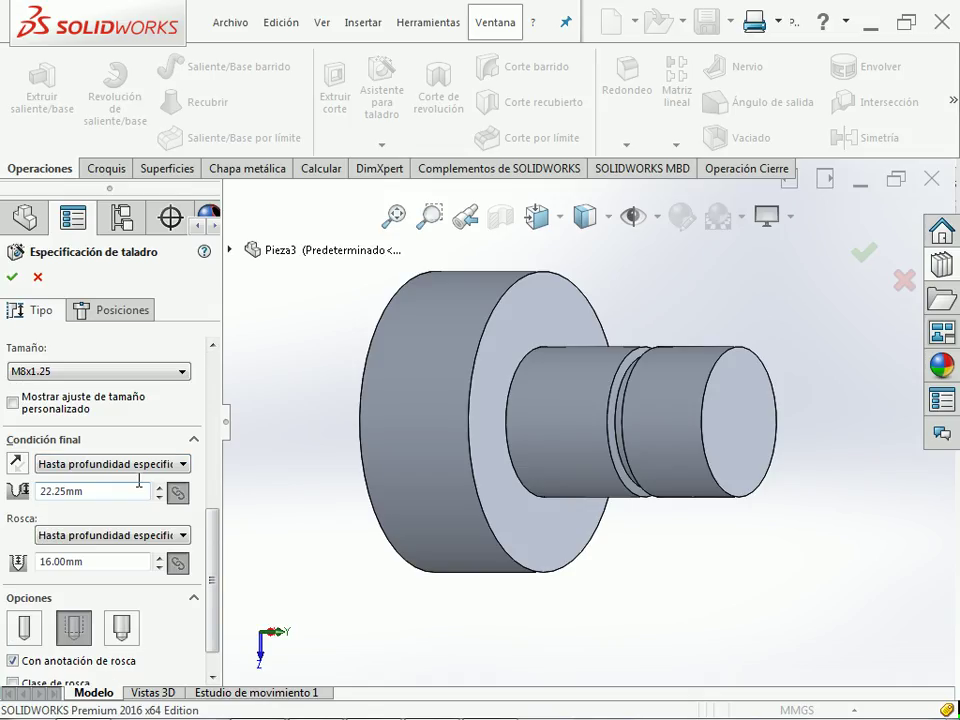
pyautogui.click(105, 491)
pyautogui.hotkey('alt', 'Tab')
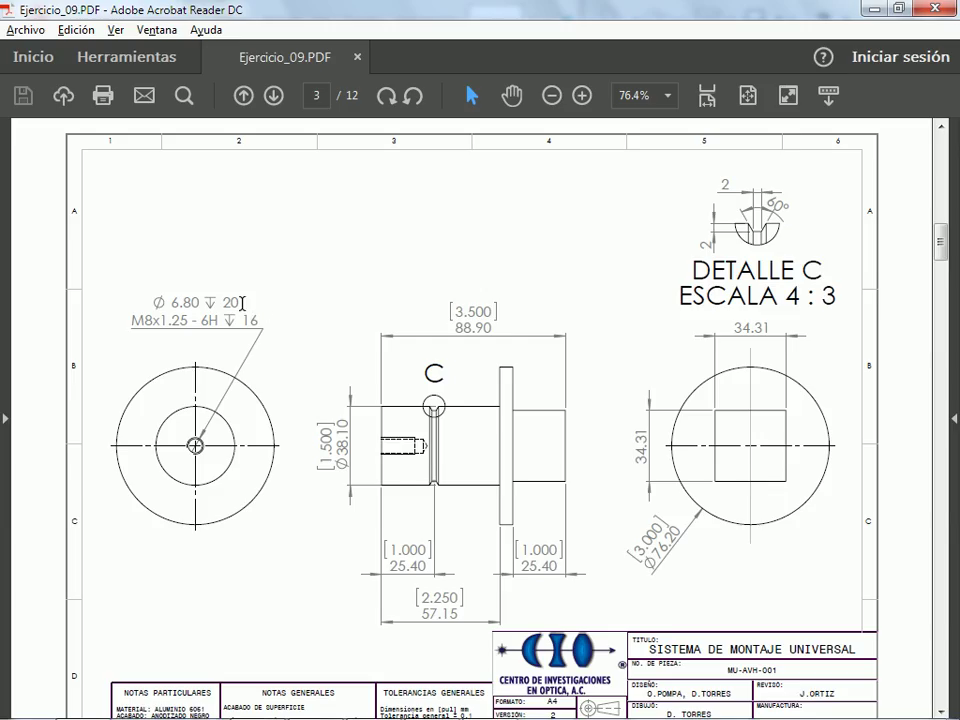
pyautogui.hotkey('alt', 'Tab')
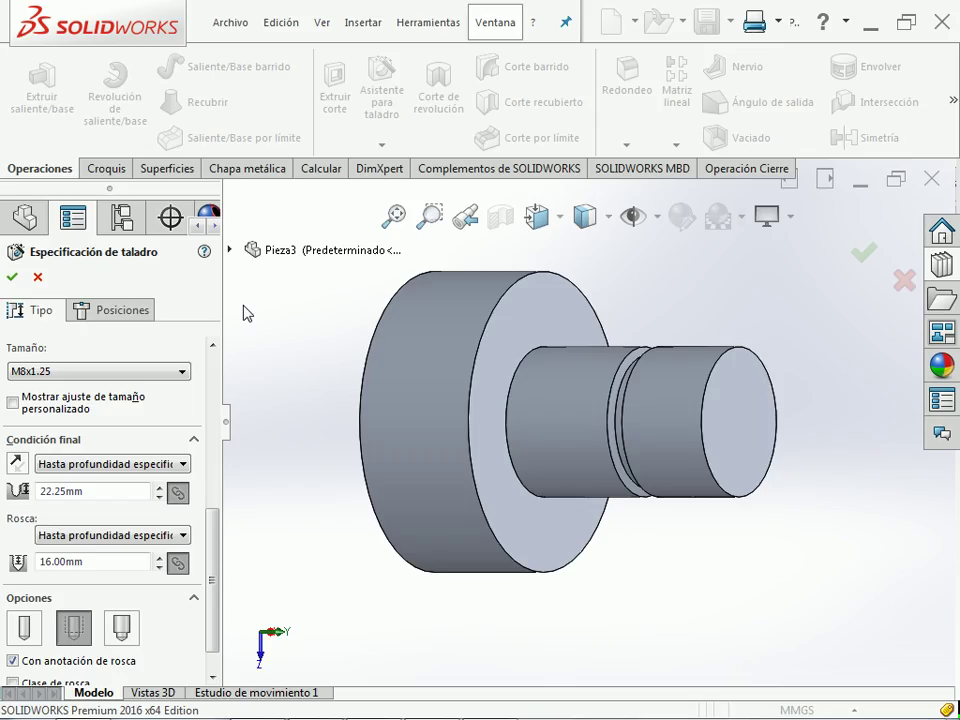
pyautogui.doubleClick(107, 491)
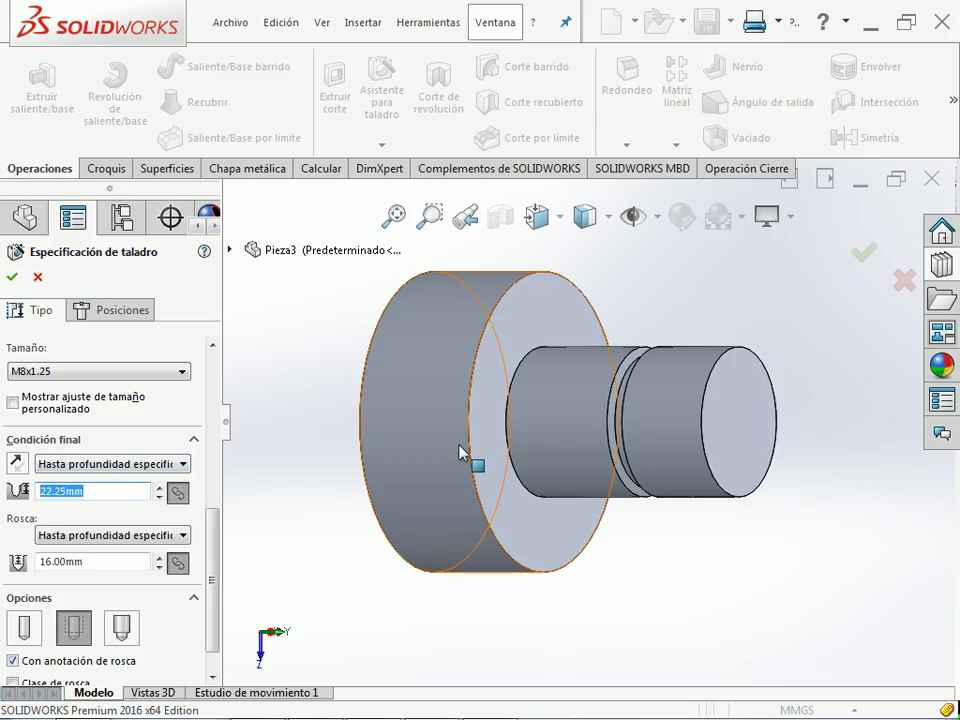
pyautogui.write('20')
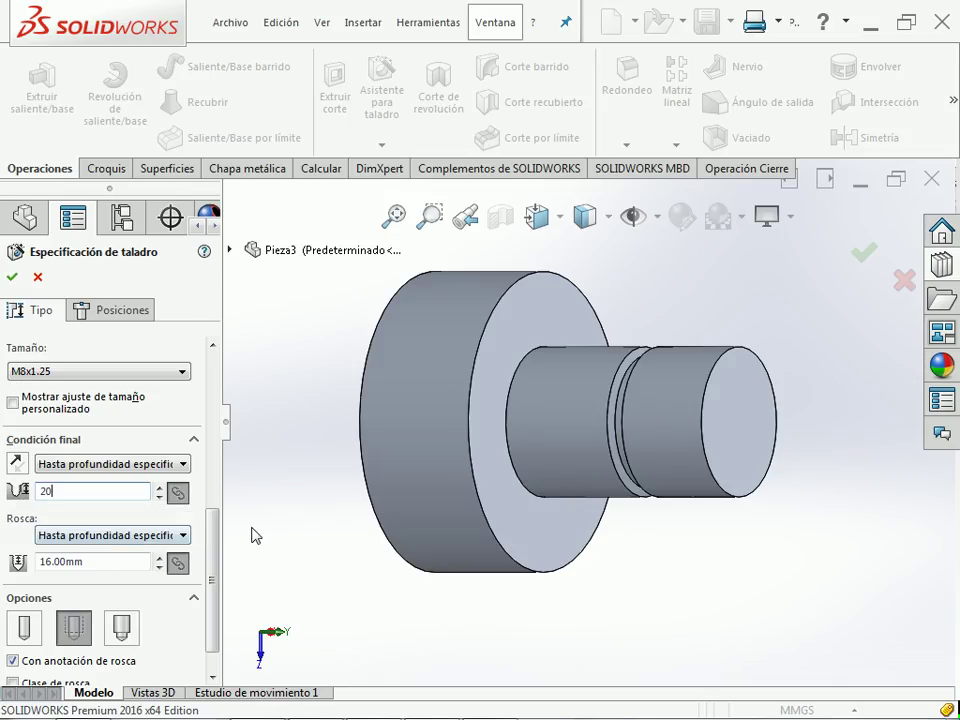
pyautogui.click(79, 562)
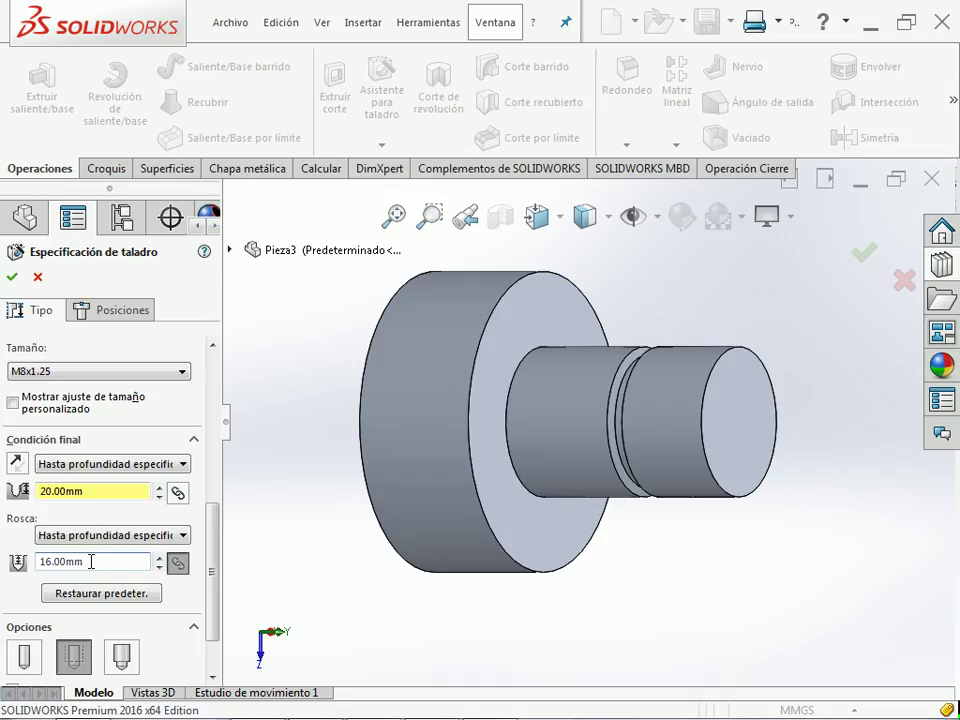
# - Switch to positioning the hole with a 3D sketch and place its point in empty space just beyond the shank's end face
pyautogui.click(79, 311)
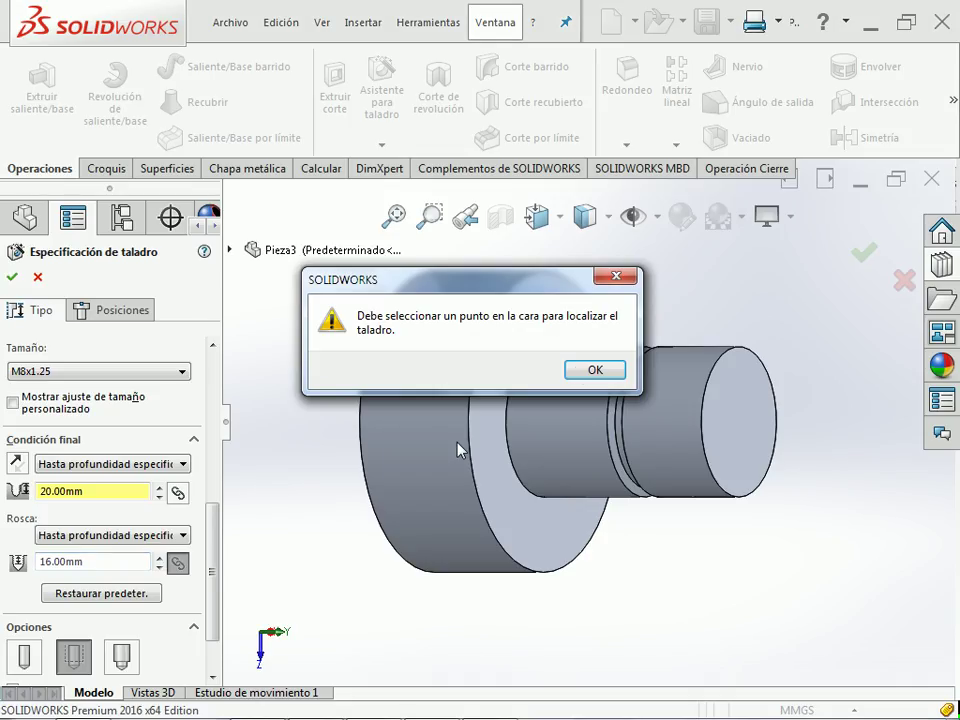
pyautogui.click(595, 370)
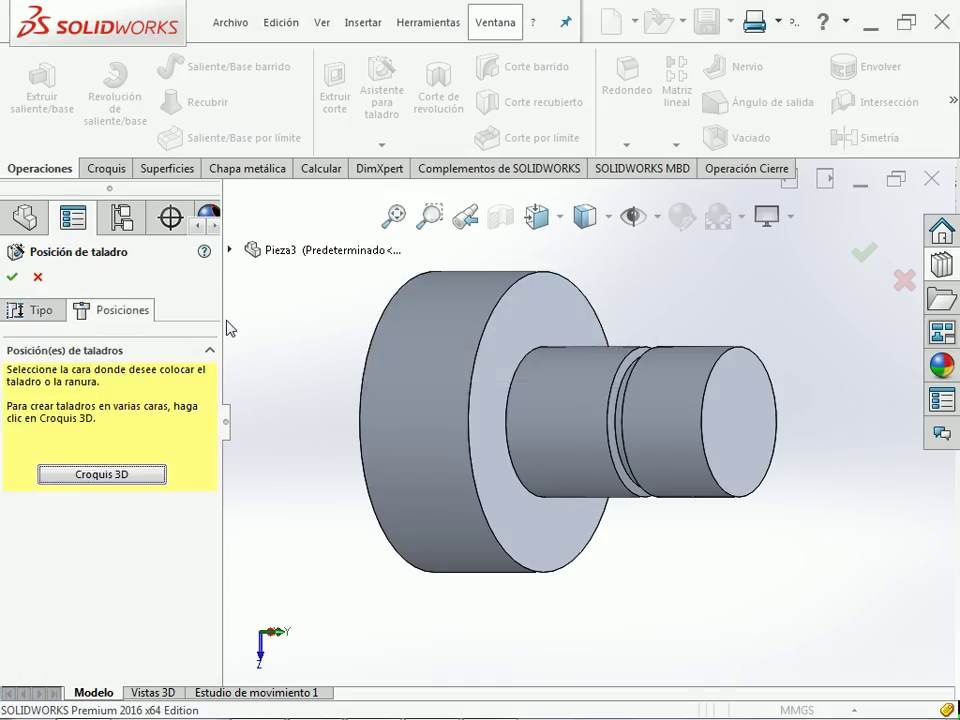
pyautogui.click(100, 318)
pyautogui.click(140, 481)
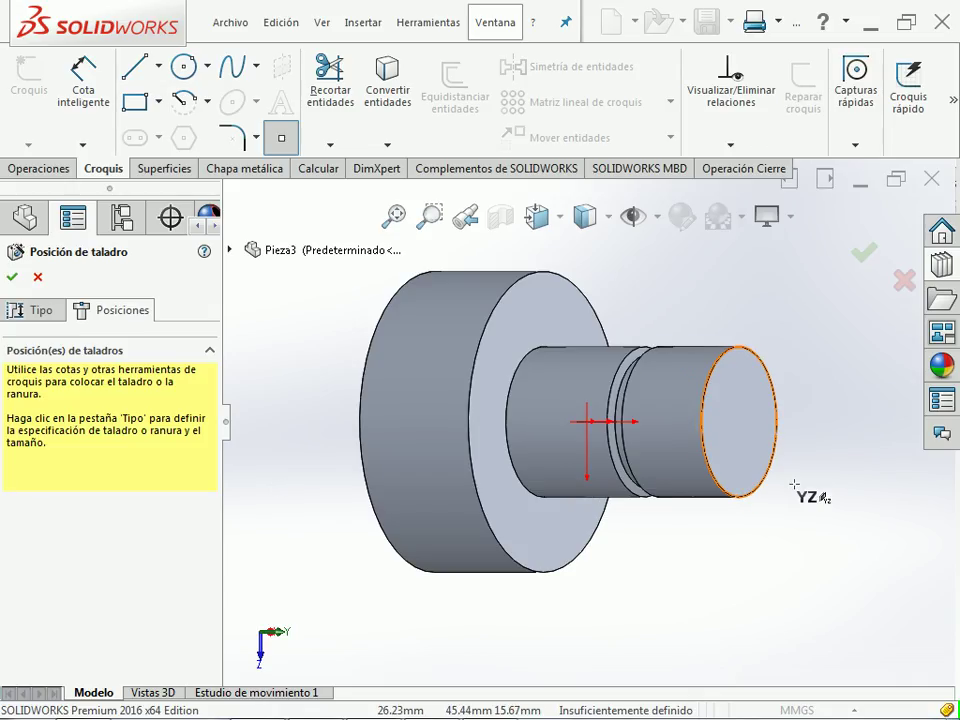
pyautogui.click(834, 398)
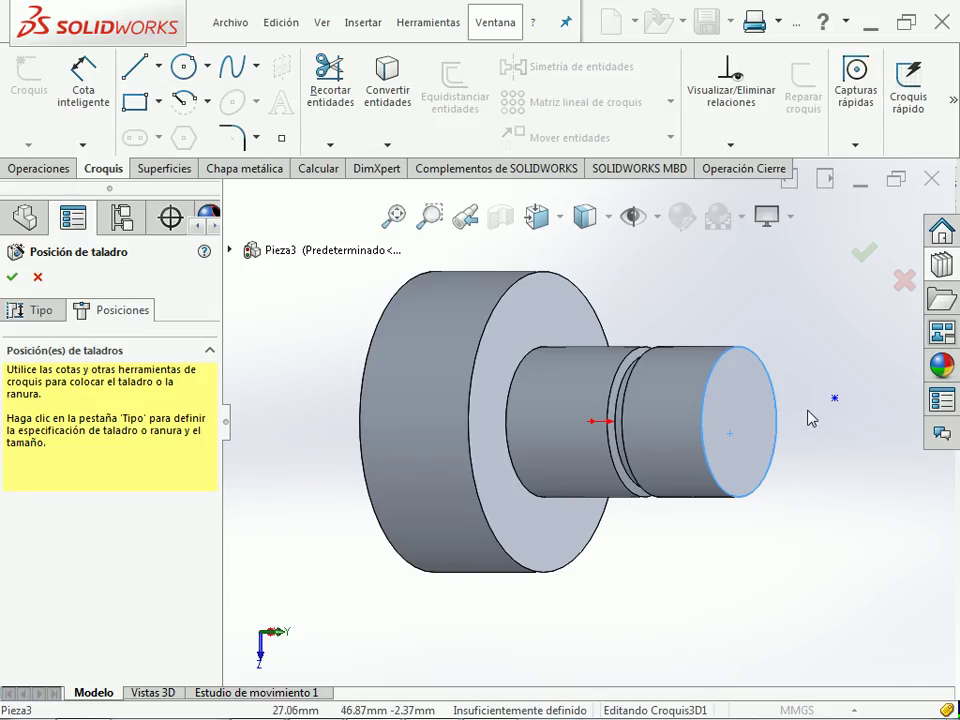
# - Constrain the hole's position point onto the shank's end face with an On Plane relation
pyautogui.click(834, 399)
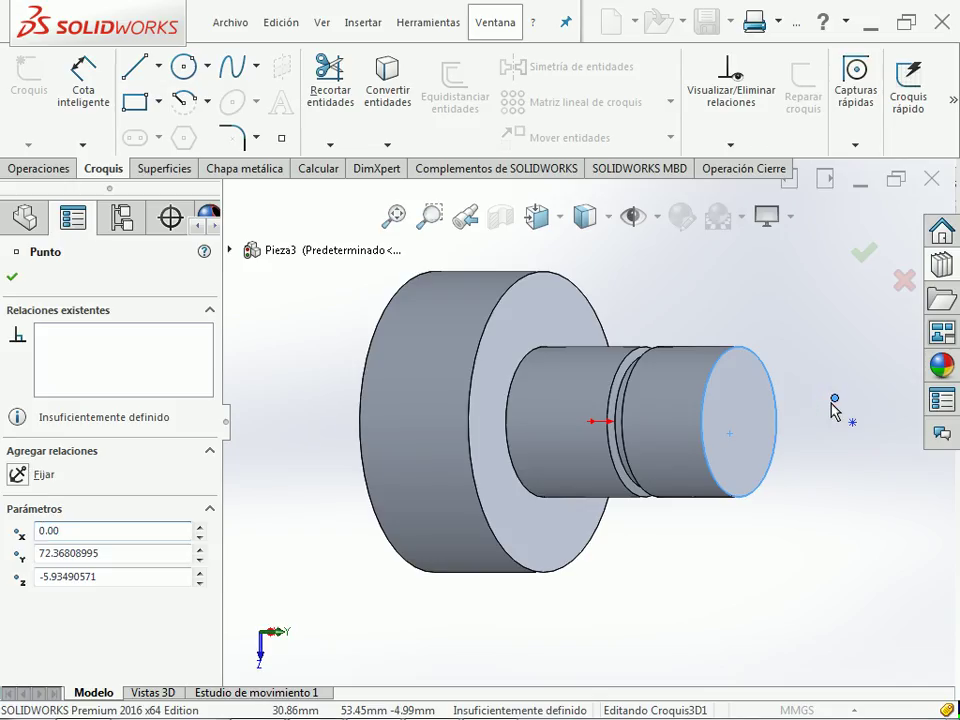
pyautogui.keyDown('ctrl'); pyautogui.click(740, 430); pyautogui.keyUp('ctrl')
pyautogui.click(18, 579)
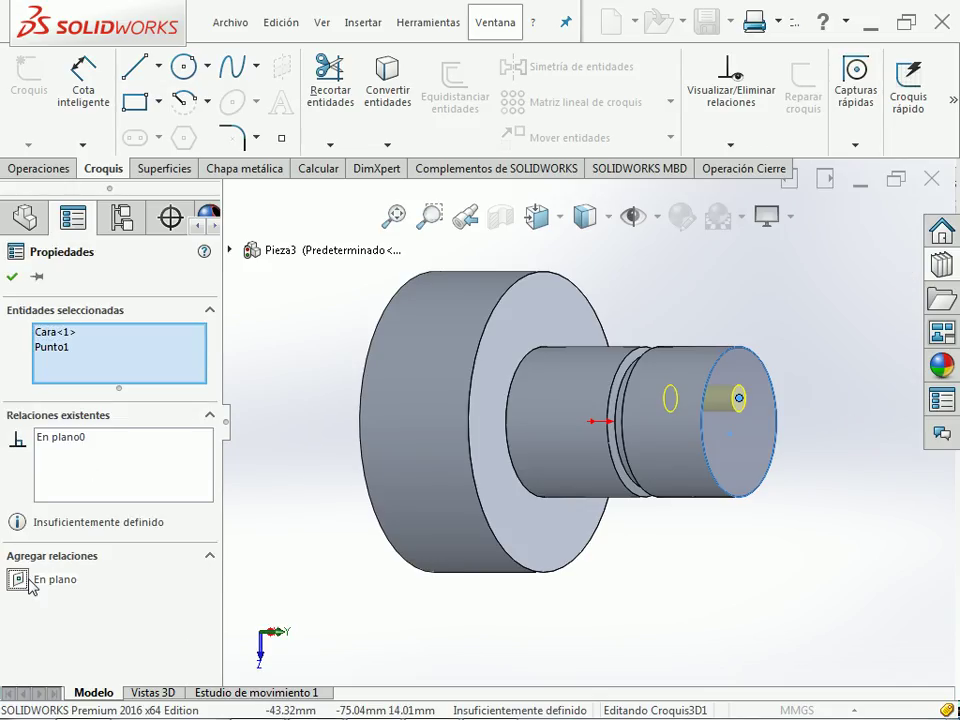
pyautogui.click(810, 512)
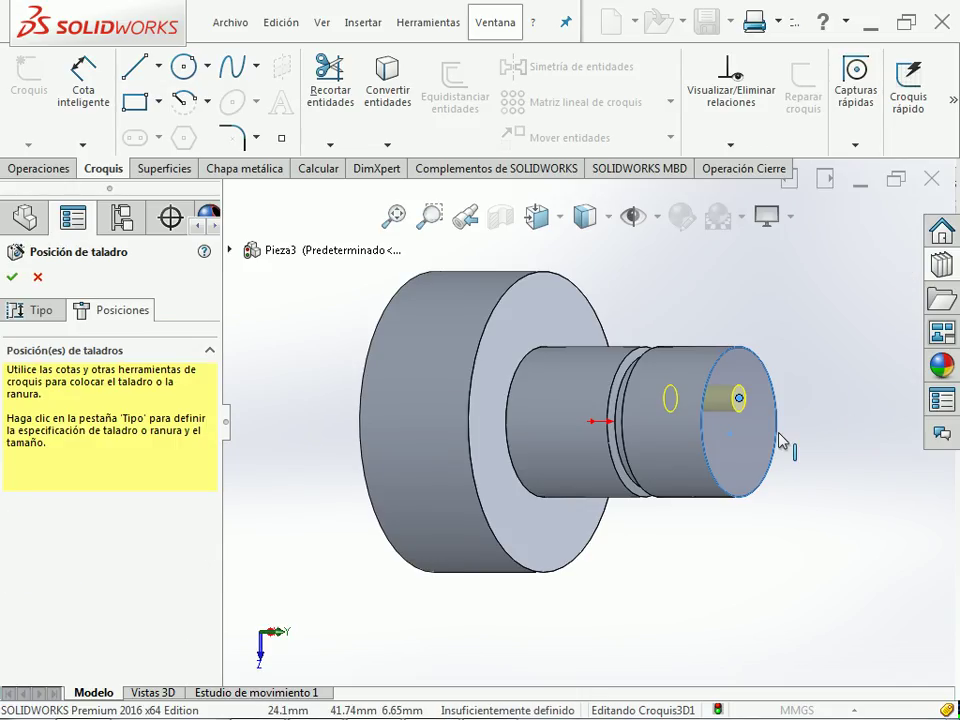
# - Center the hole by making its position point concentric with the circular edge of the shank's end face
pyautogui.scroll(-3, 785, 440)
pyautogui.click(695, 393)
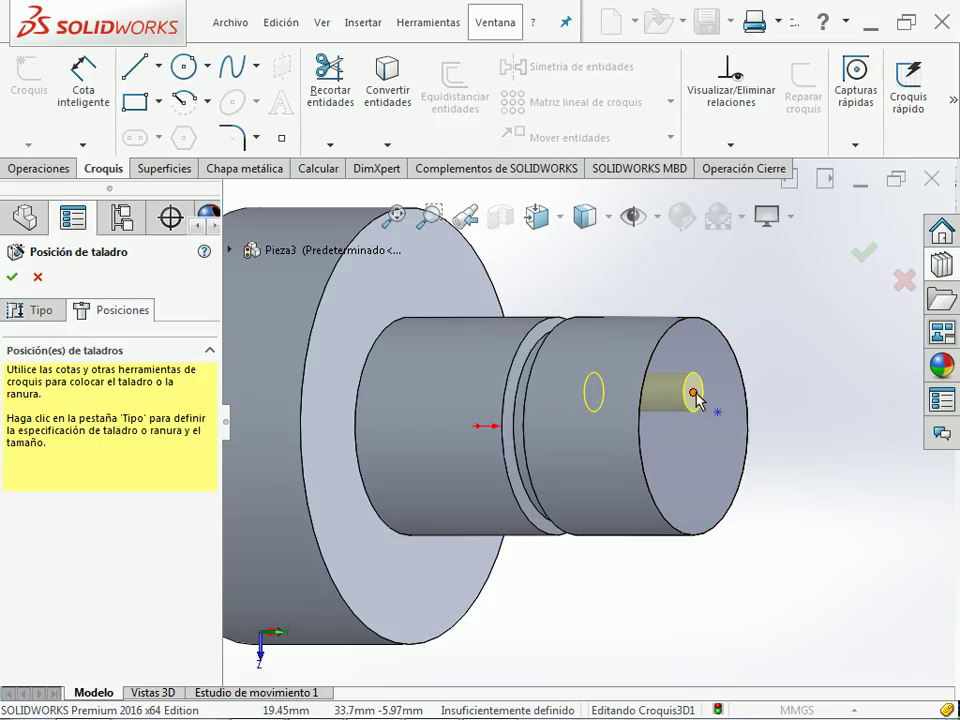
pyautogui.keyDown('ctrl'); pyautogui.click(752, 407); pyautogui.keyUp('ctrl')
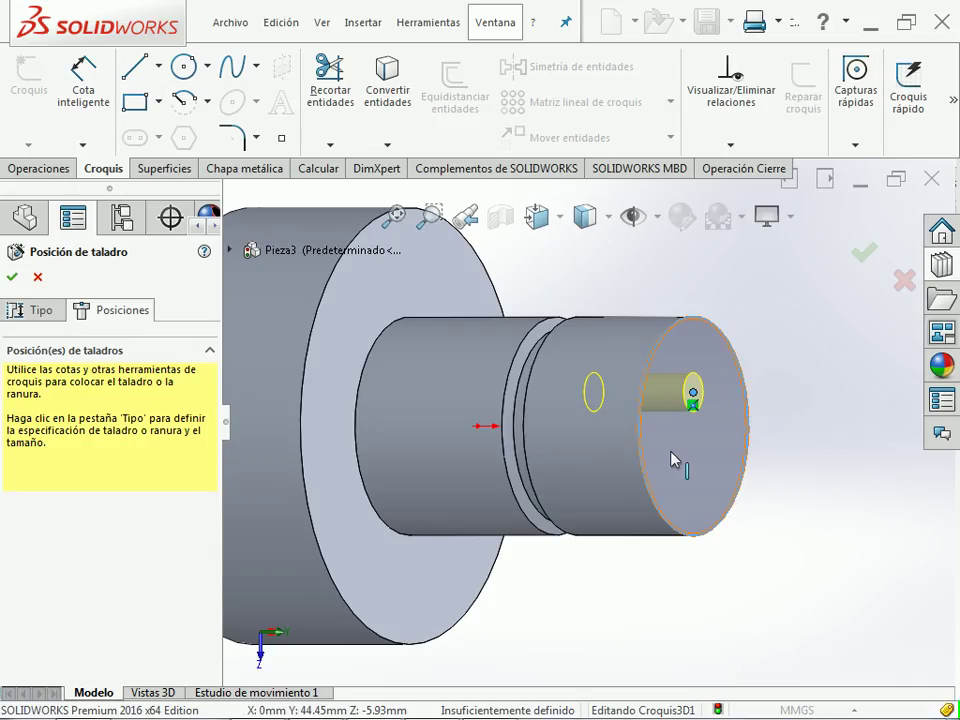
pyautogui.click(62, 579)
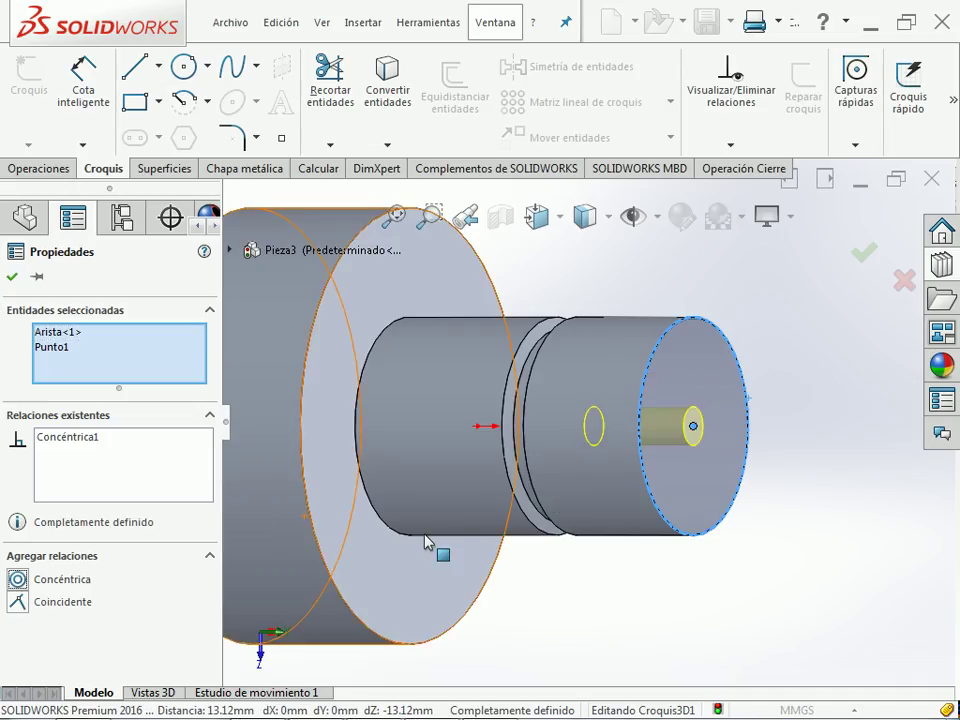
# - Accept the centered hole position to create the M8x1.25 tapped hole in the shank's end face
pyautogui.click(795, 540)
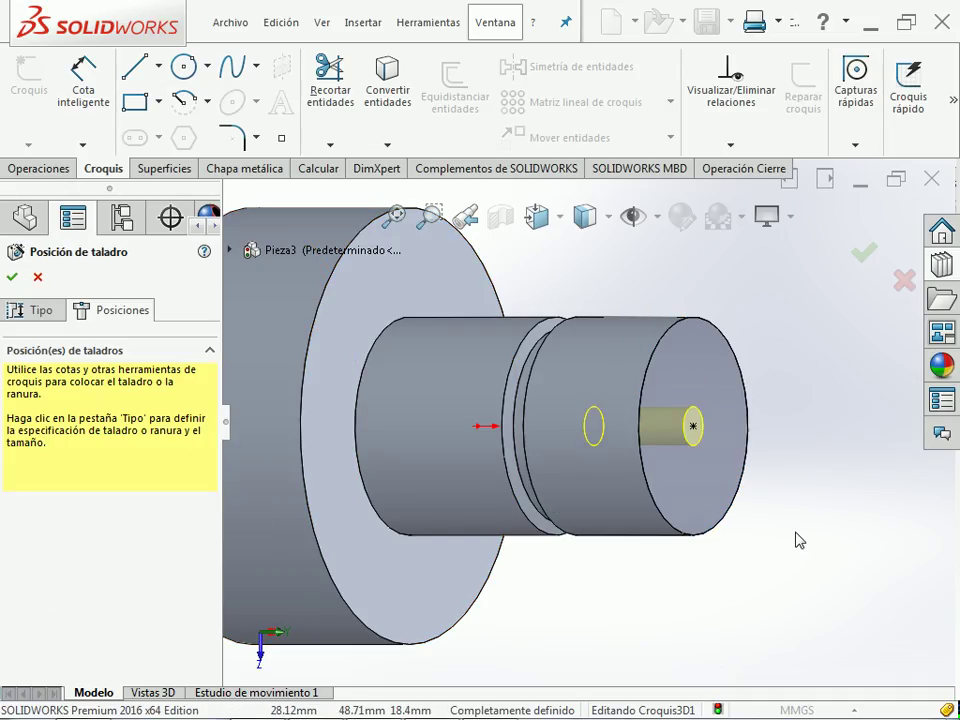
pyautogui.click(864, 252)
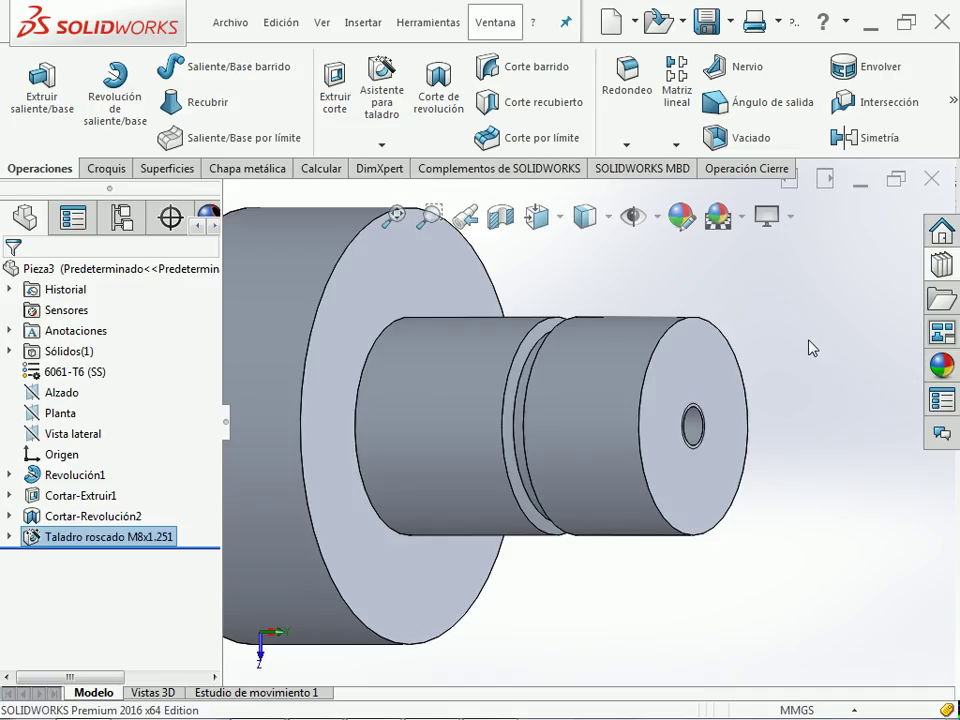
pyautogui.press('z')
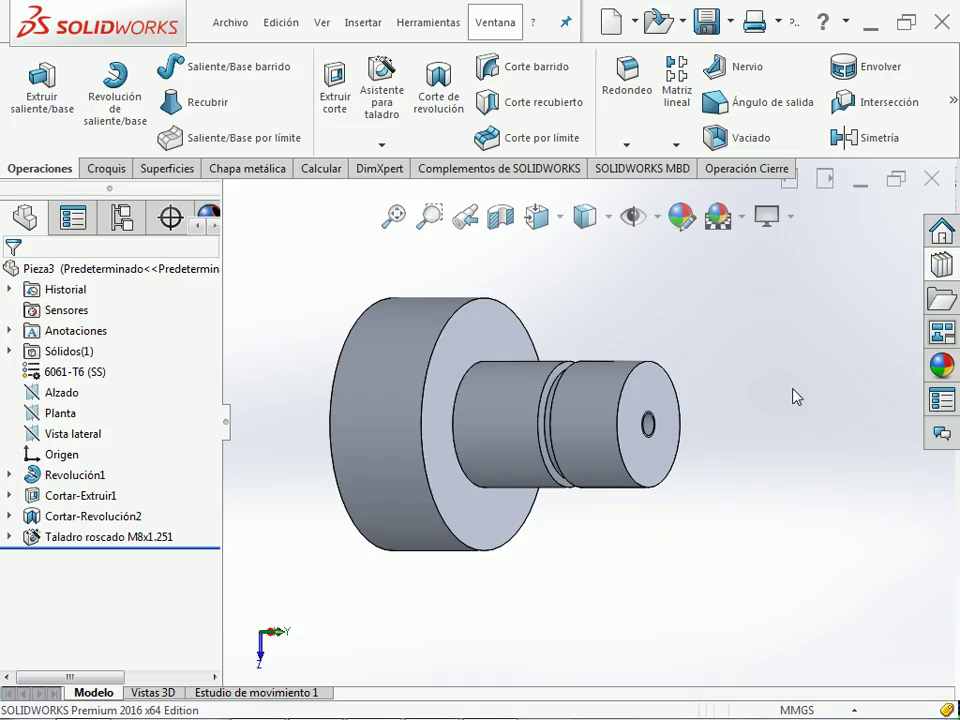
pyautogui.hotkey('ctrl', '3')
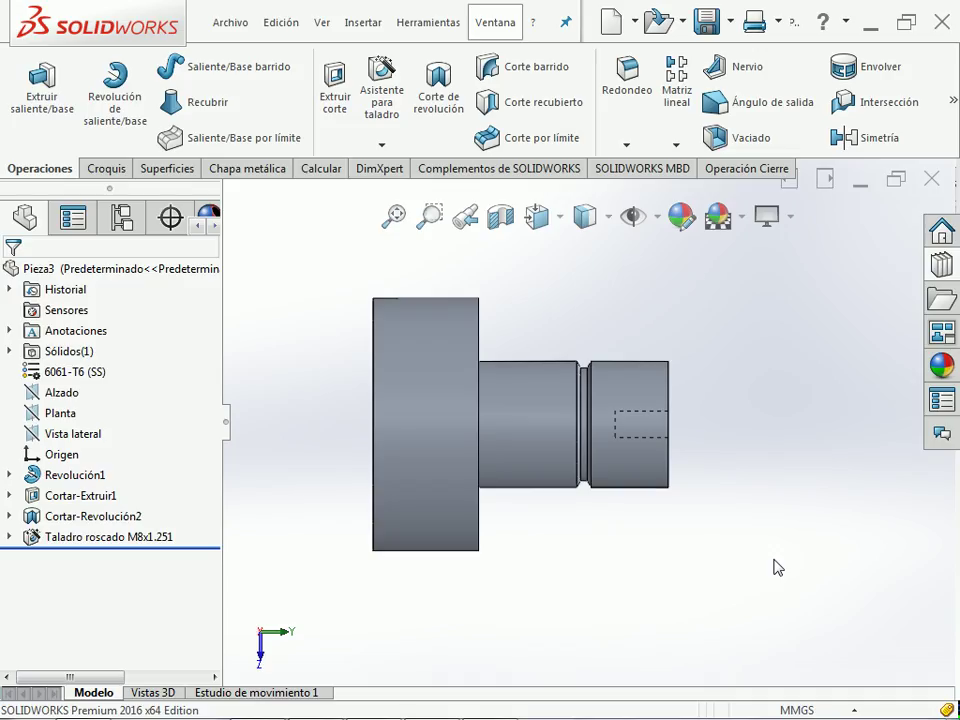
# - Check the square end in the PDF drawing and open a sketch on the large cylinder's flat outer face
pyautogui.hotkey('alt', 'Tab')
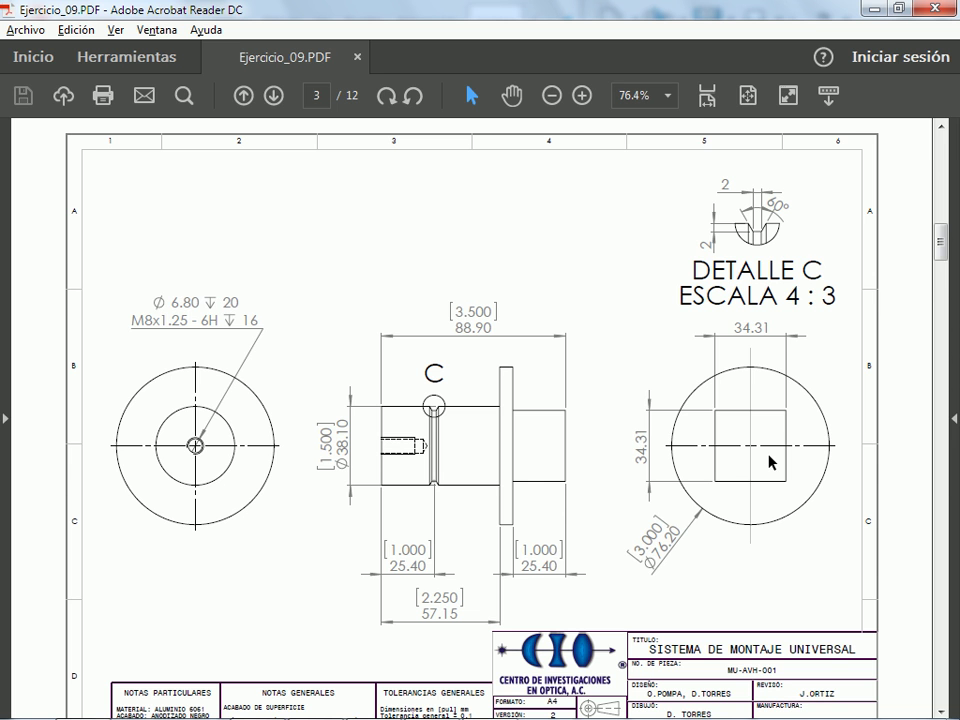
pyautogui.hotkey('alt', 'Tab')
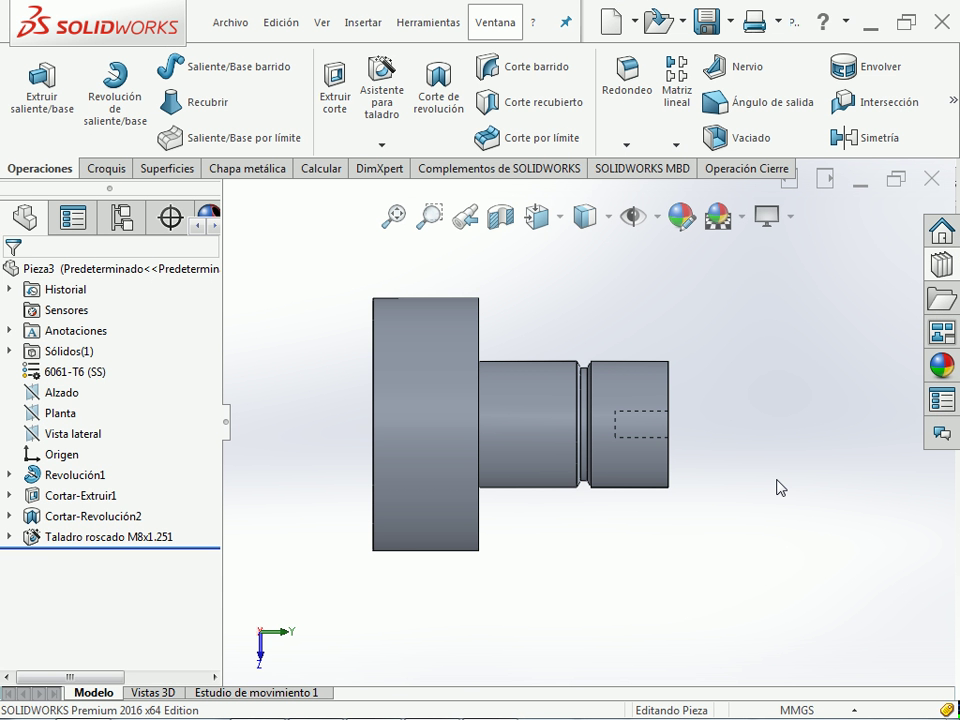
pyautogui.hotkey('alt', 'Tab')
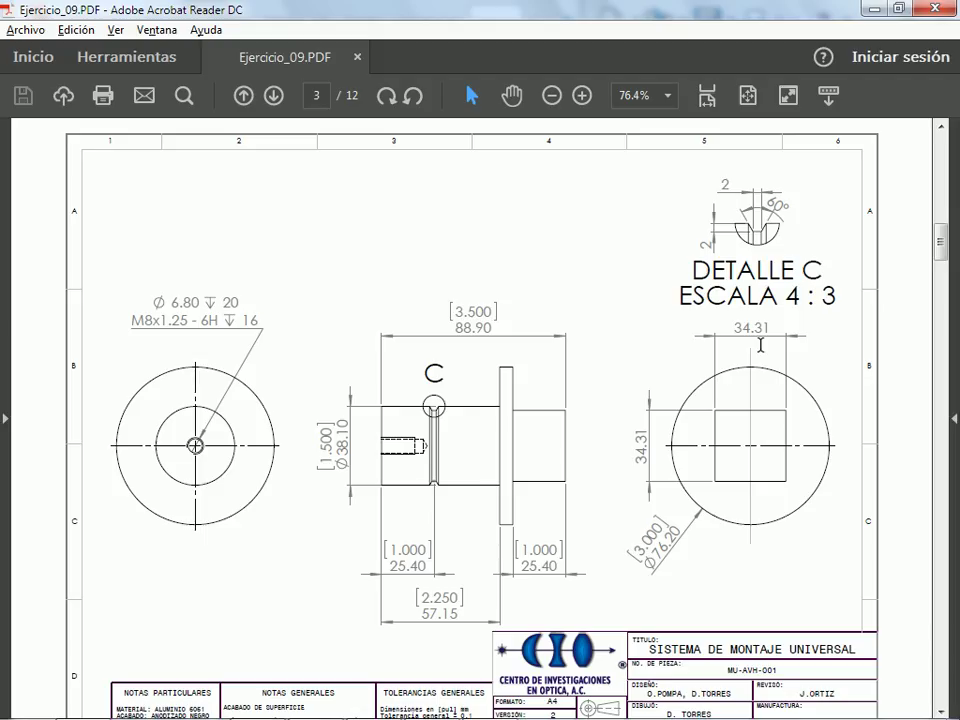
pyautogui.hotkey('alt', 'Tab')
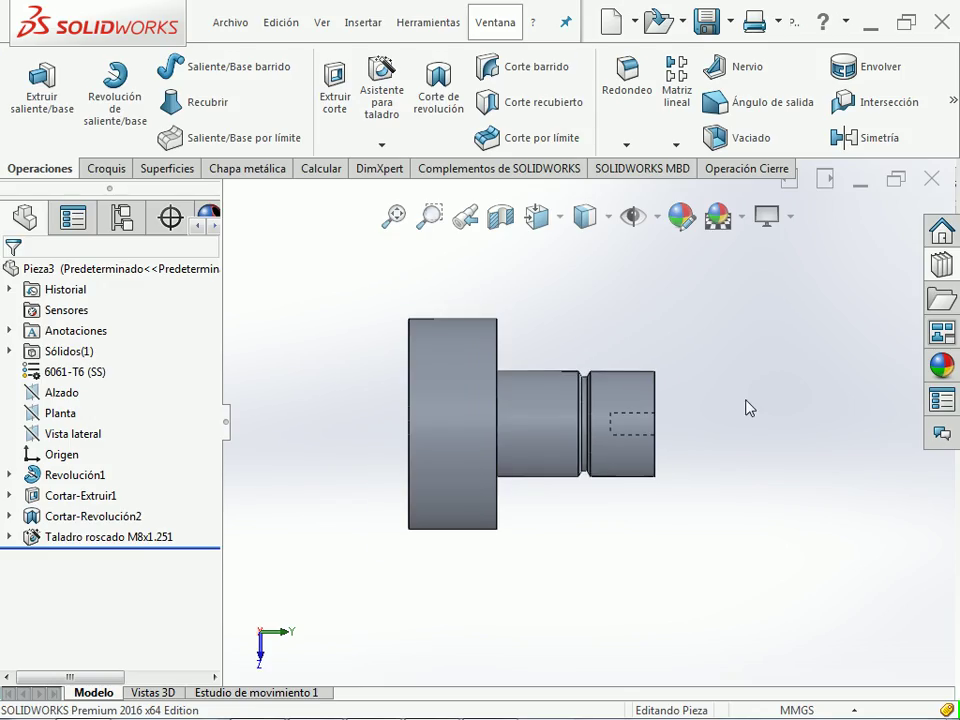
pyautogui.moveTo(745, 407); pyautogui.dragTo(779, 408, button='middle')
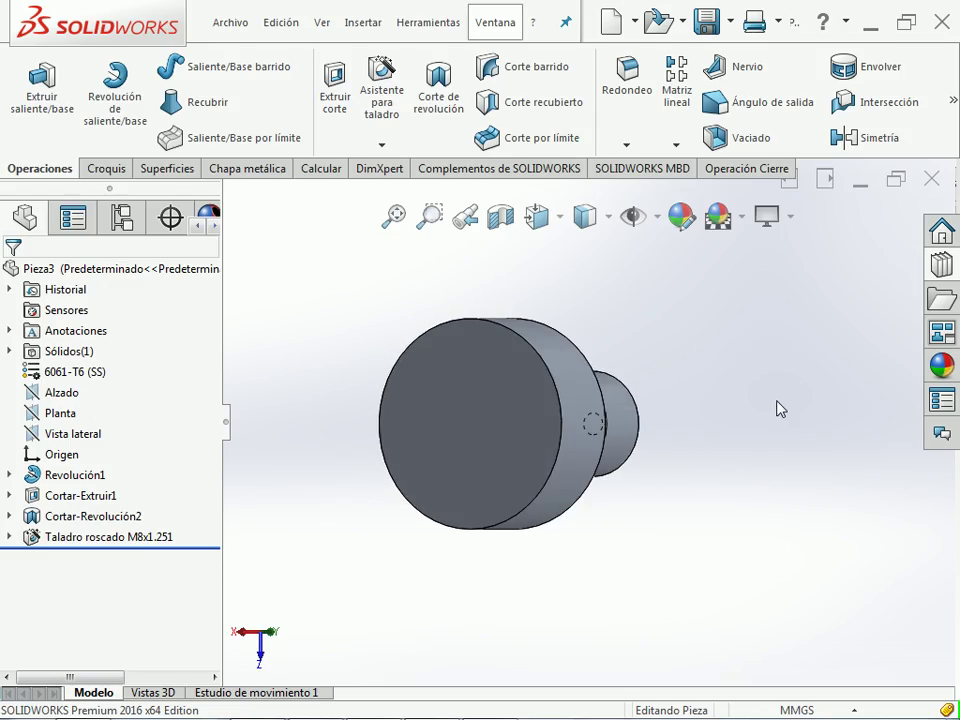
pyautogui.click(504, 457)
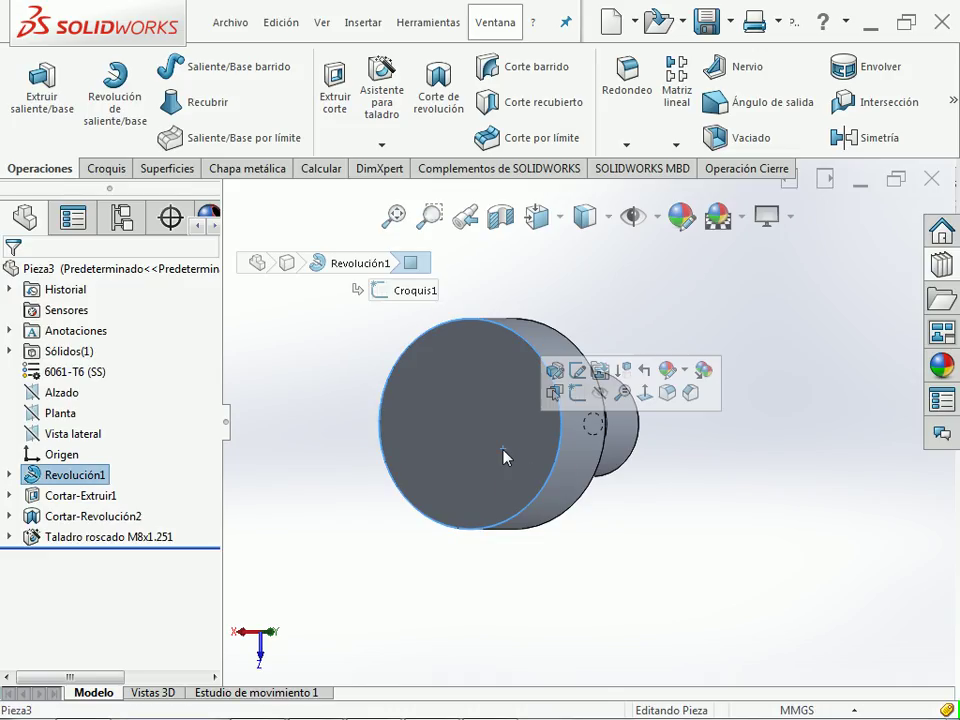
pyautogui.click(577, 392)
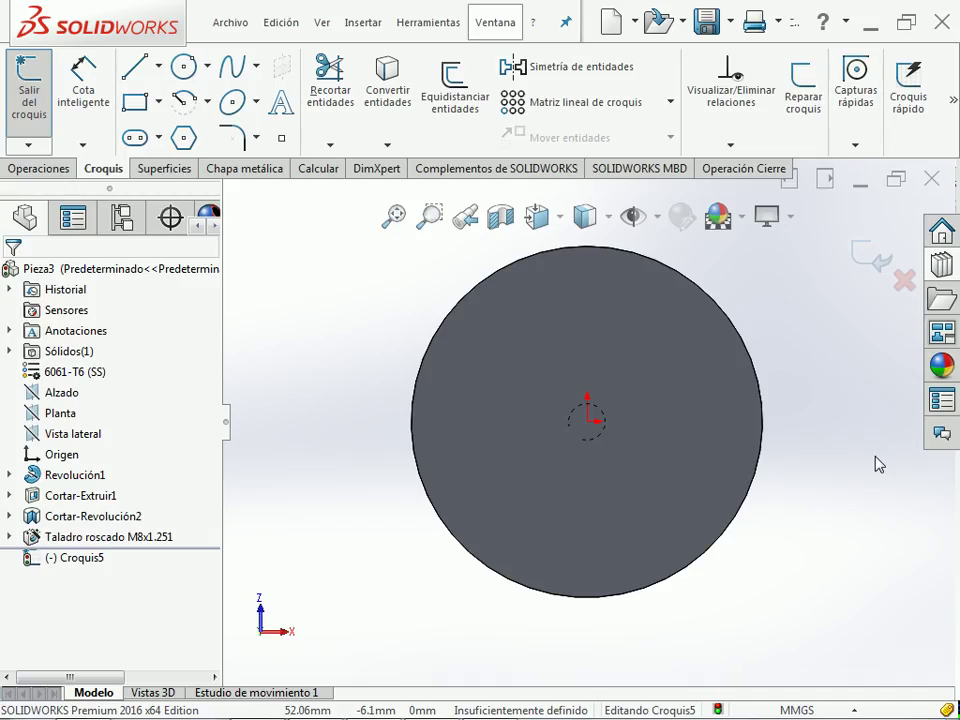
pyautogui.click(158, 106)
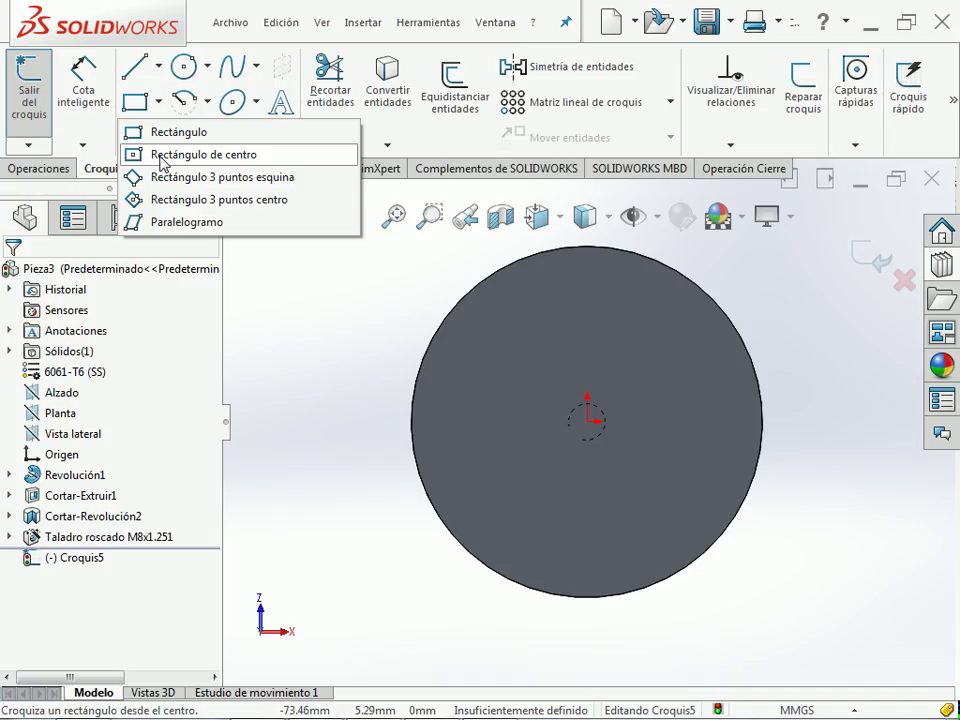
pyautogui.click(160, 156)
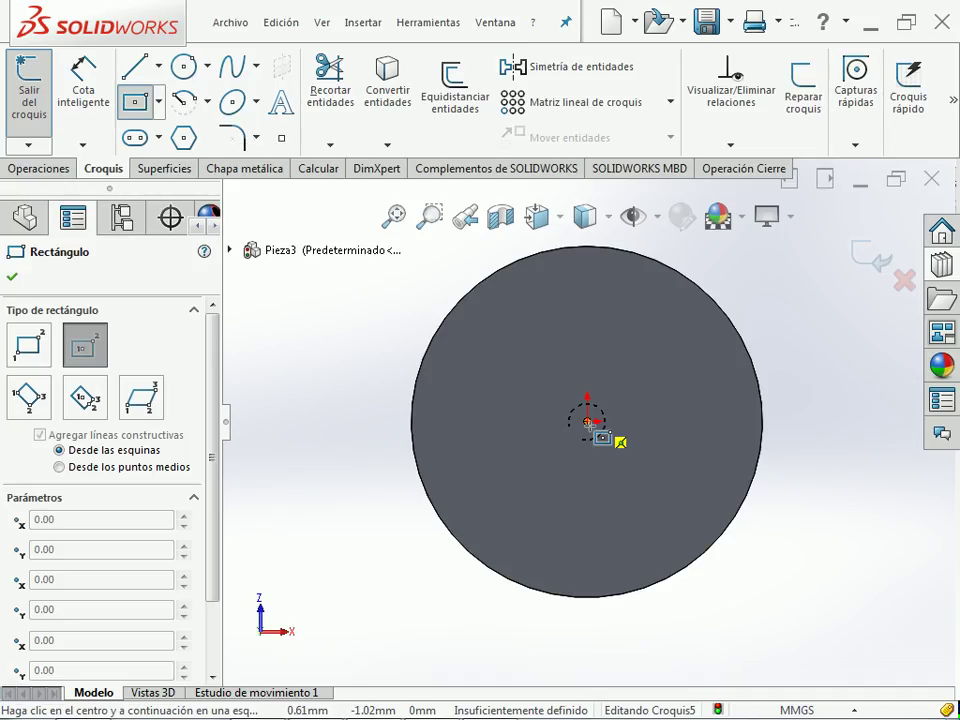
pyautogui.click(587, 421)
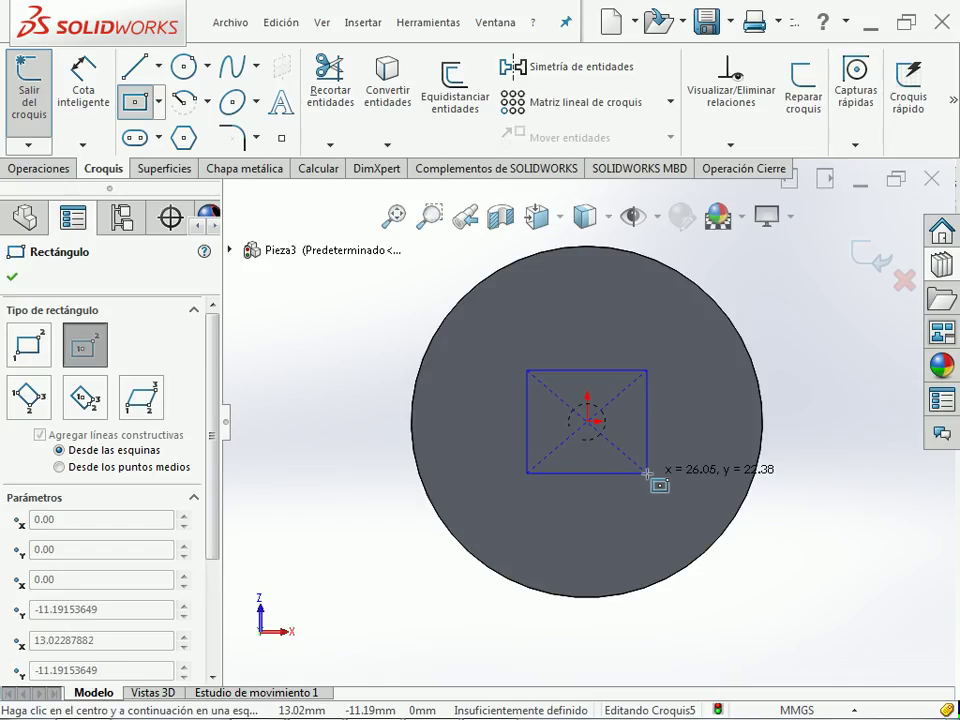
pyautogui.press('Escape')
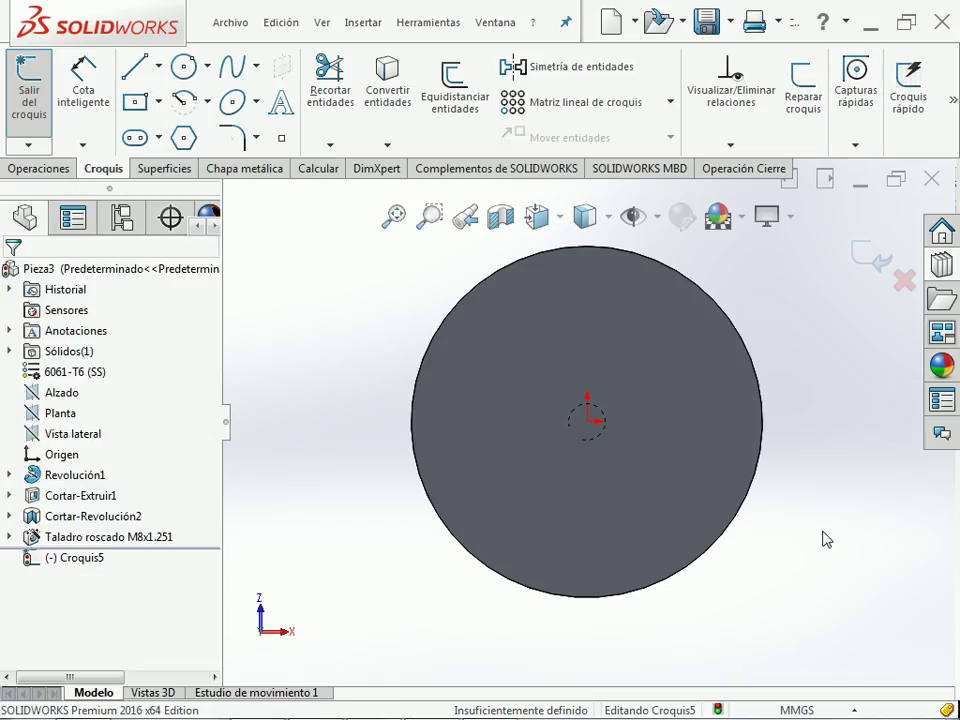
# - Sketch a center rectangle about 28 mm wide on the large cylinder's outer face, centered on the origin
pyautogui.press('Left')
pyautogui.press('Left')
pyautogui.press('Left')
pyautogui.press('Left')
pyautogui.press('Left')
pyautogui.press('Right')
pyautogui.press('Right')
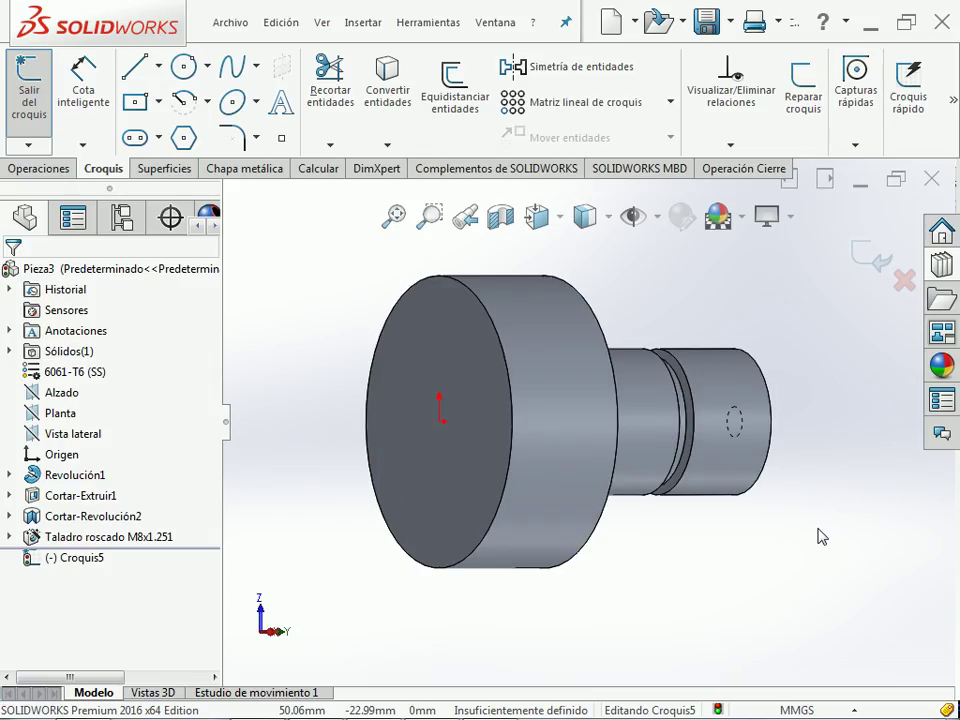
pyautogui.click(135, 101)
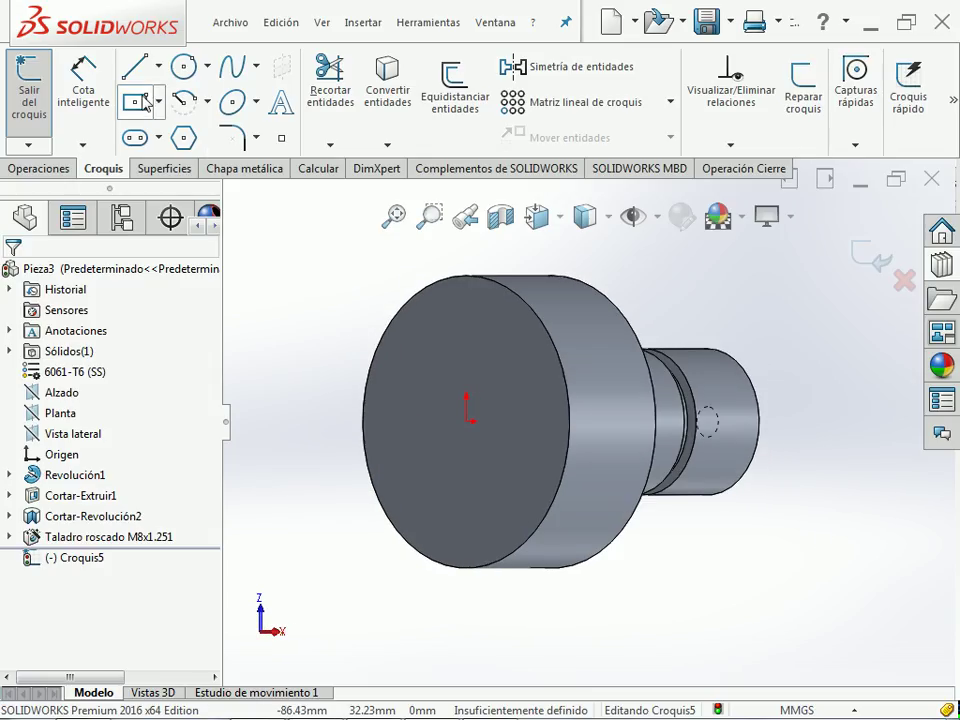
pyautogui.click(467, 422)
pyautogui.click(505, 451)
pyautogui.press('Escape')
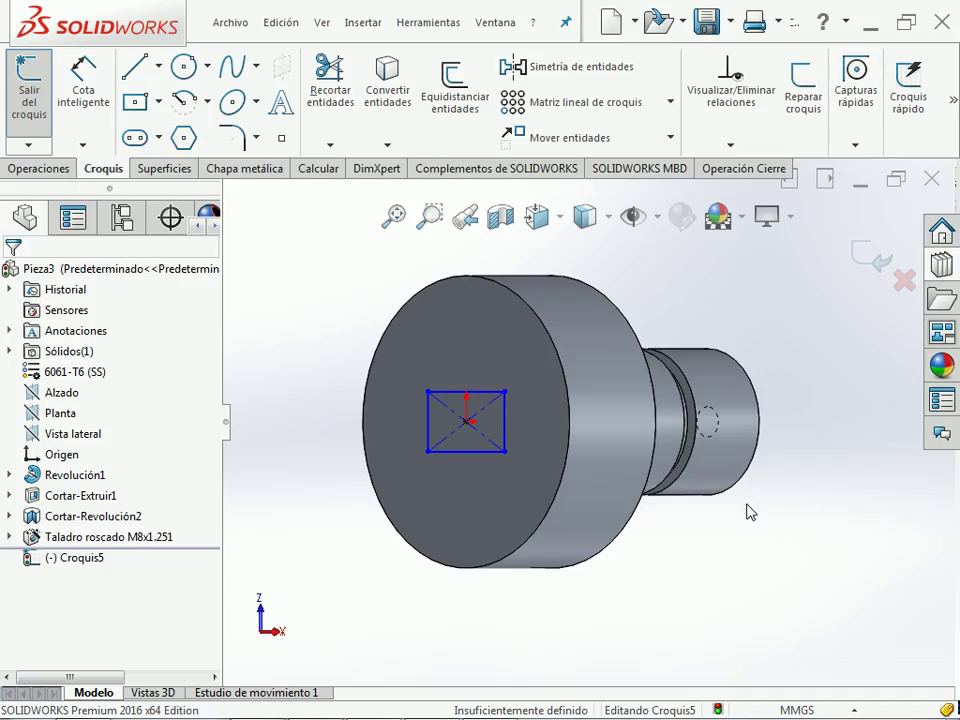
# - Make two adjacent sides of the rectangle equal in length so it becomes a square
pyautogui.click(500, 392)
pyautogui.click(505, 410)
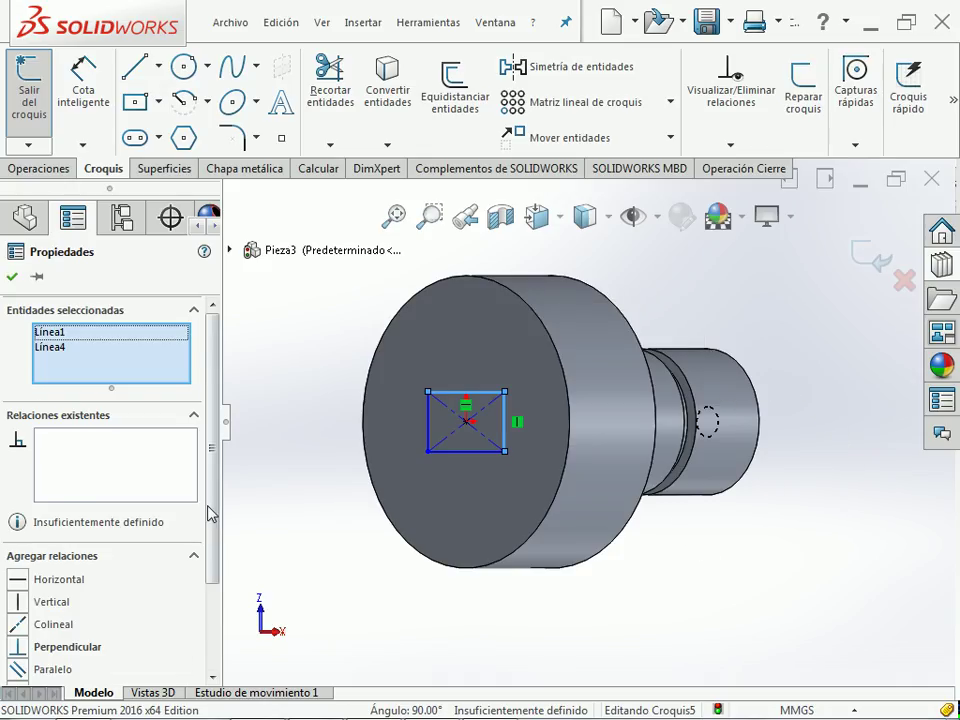
pyautogui.moveTo(208, 510); pyautogui.dragTo(206, 591)
pyautogui.click(17, 577)
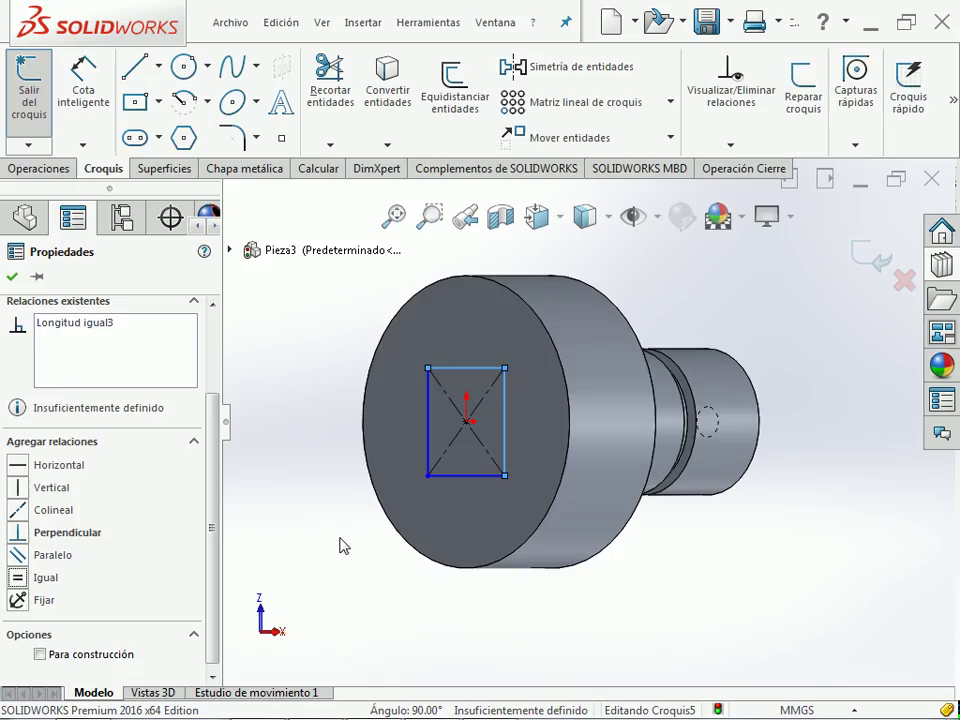
pyautogui.click(836, 572)
# - Dimension the square's upper side to 34.31 mm, as given in the PDF drawing
pyautogui.hotkey('alt', 'Tab')
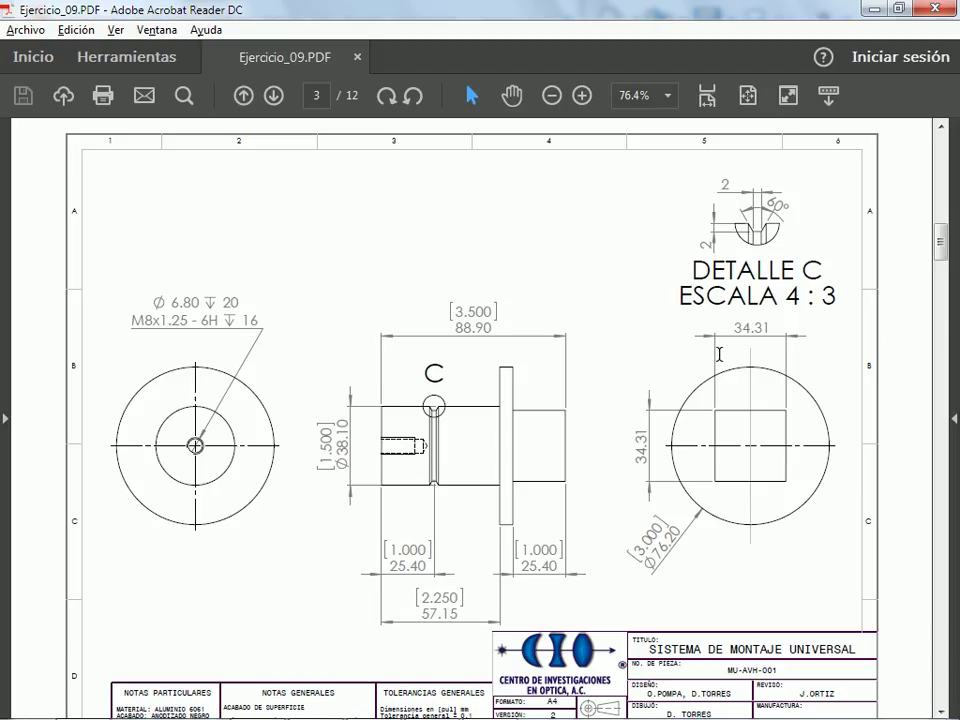
pyautogui.hotkey('alt', 'Tab')
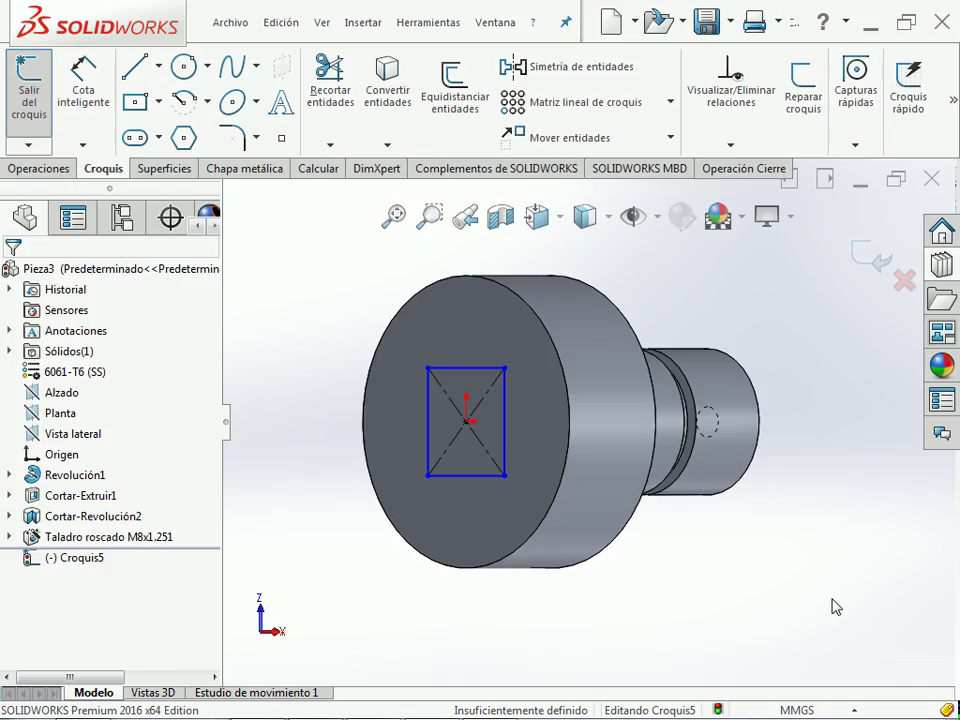
pyautogui.moveTo(836, 607); pyautogui.dragTo(836, 505, button='right')
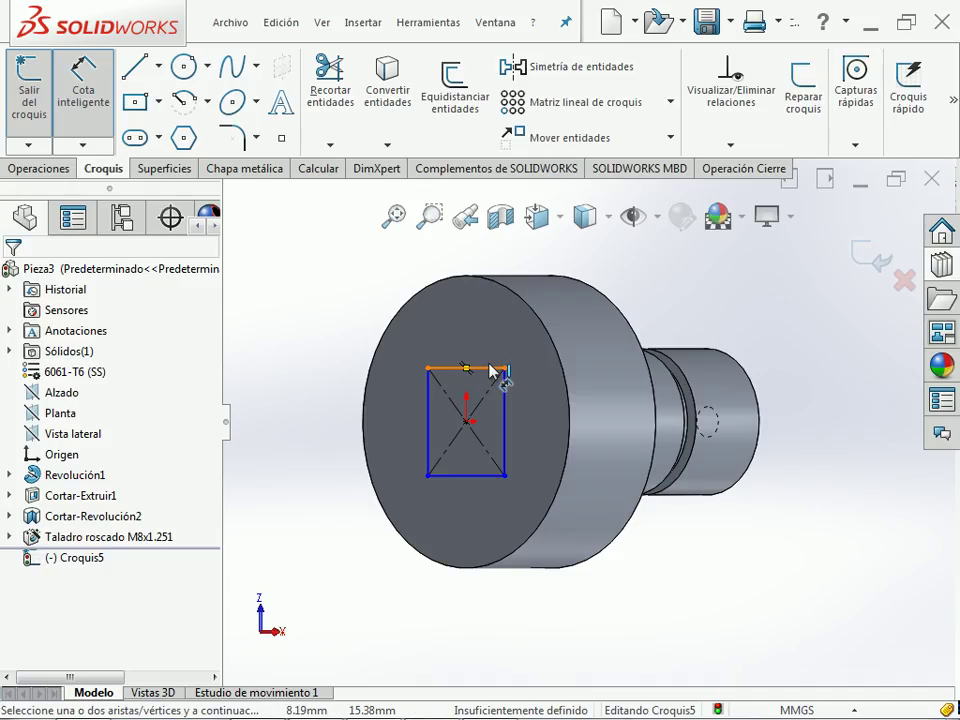
pyautogui.click(476, 350)
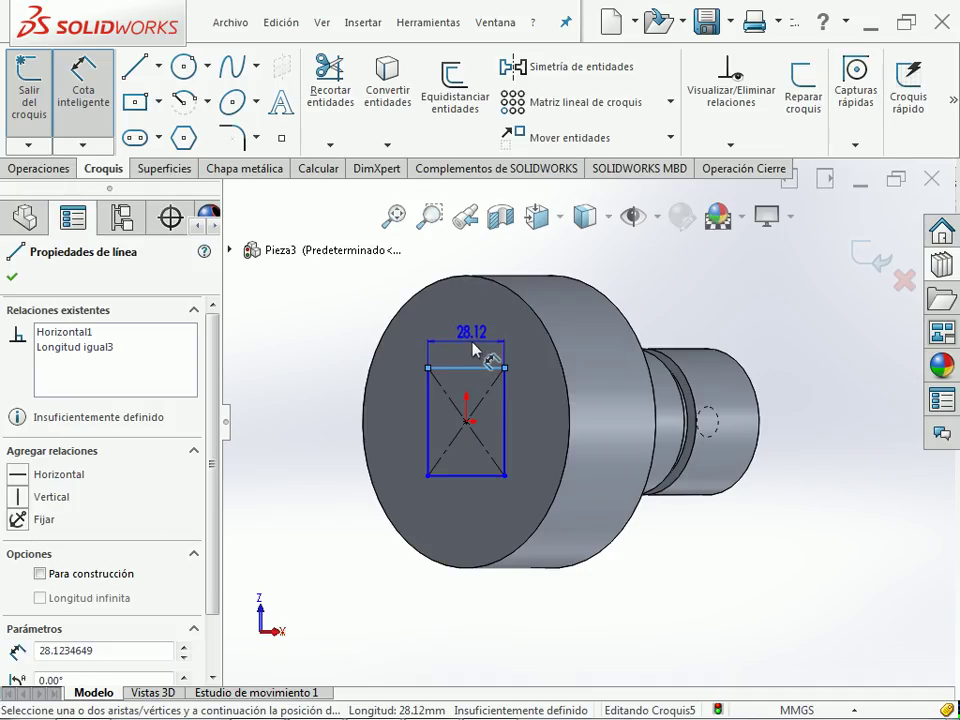
pyautogui.click(490, 345)
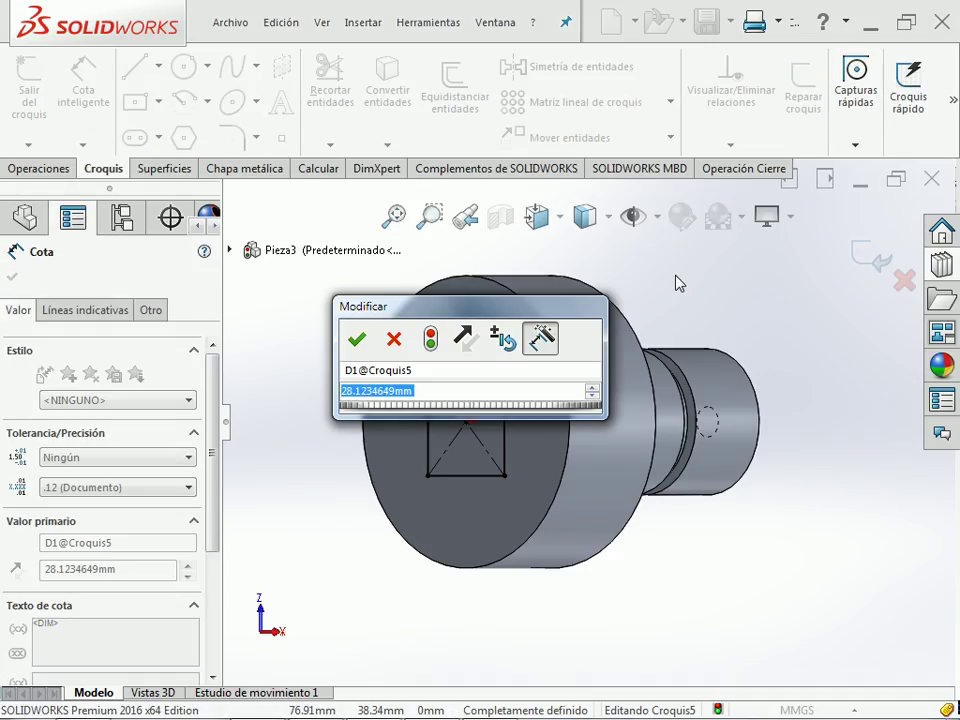
pyautogui.write('34.31')
pyautogui.press('Return')
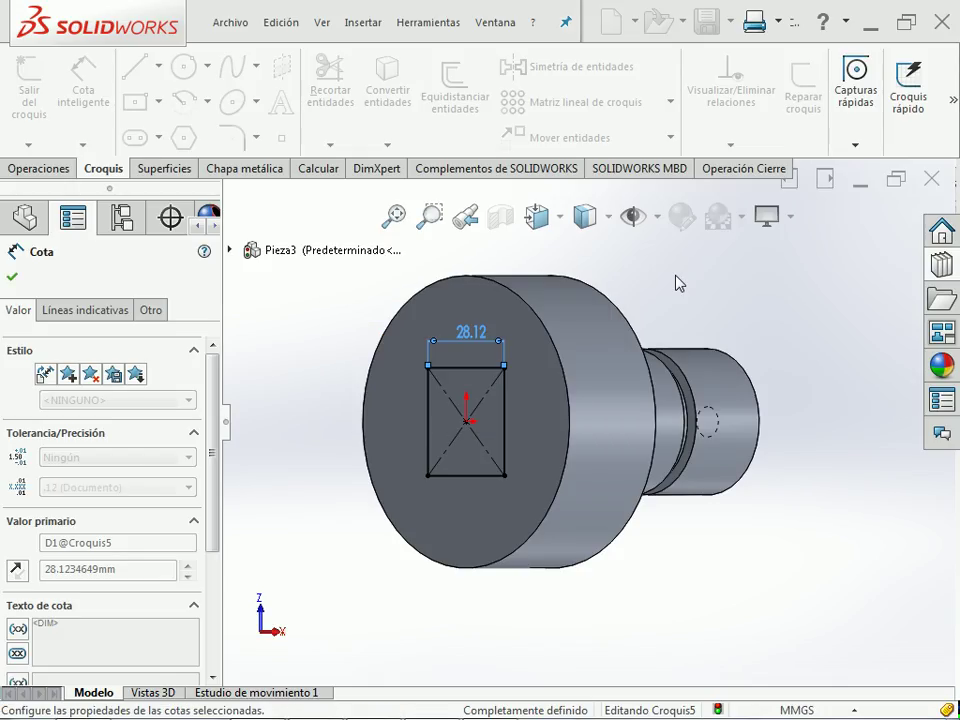
pyautogui.press('Escape')
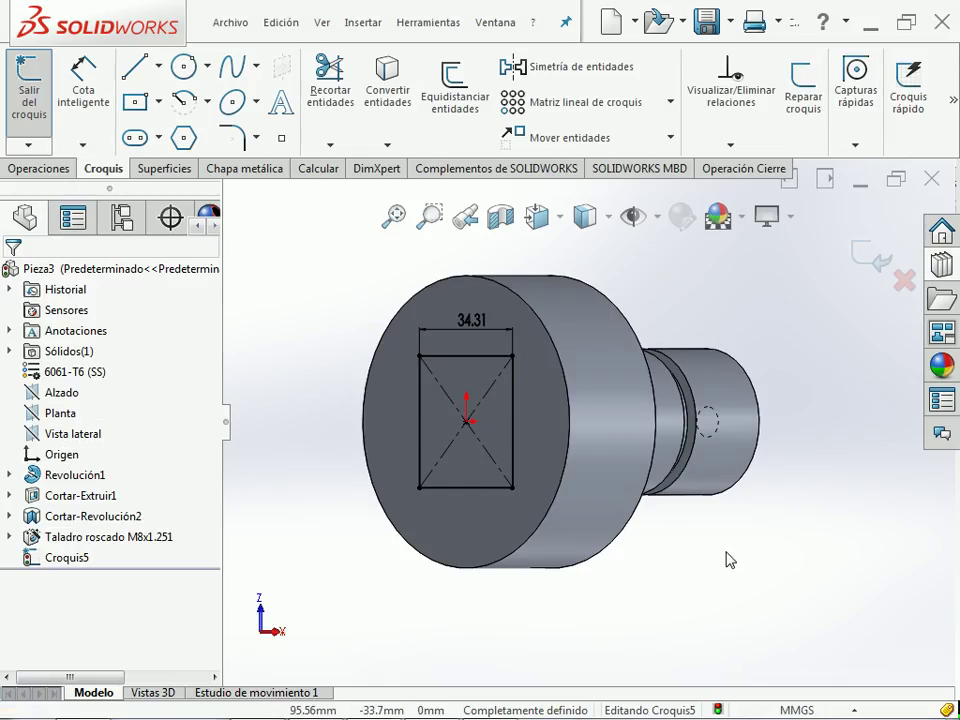
# - Cut-extrude the square sketch to a depth of 1 inch, as given in the PDF drawing, removing the material outside the square
pyautogui.click(855, 263)
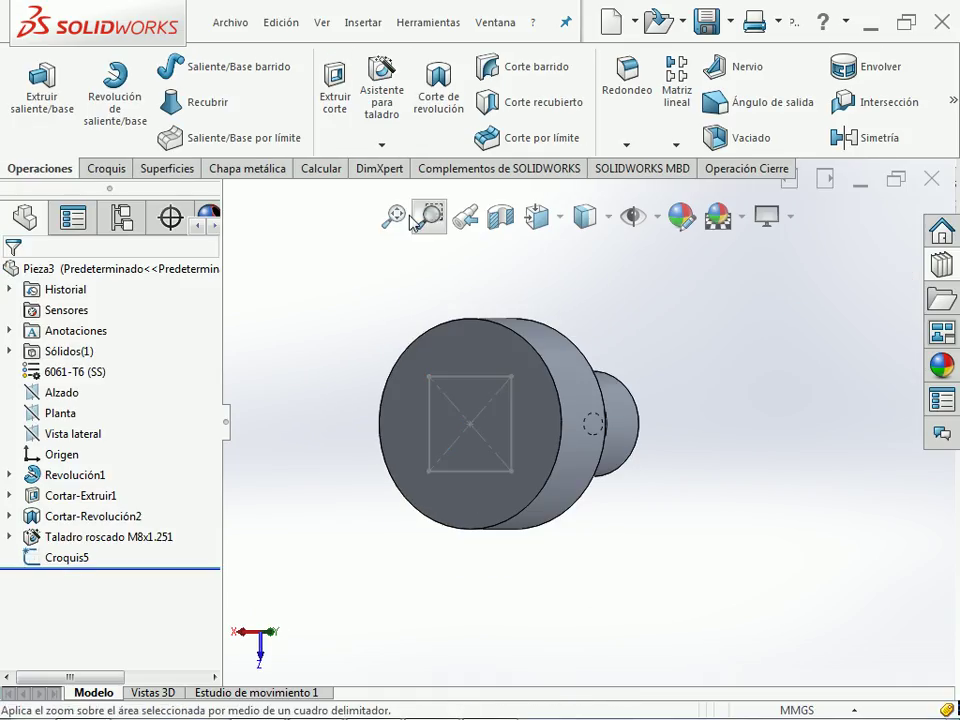
pyautogui.click(335, 97)
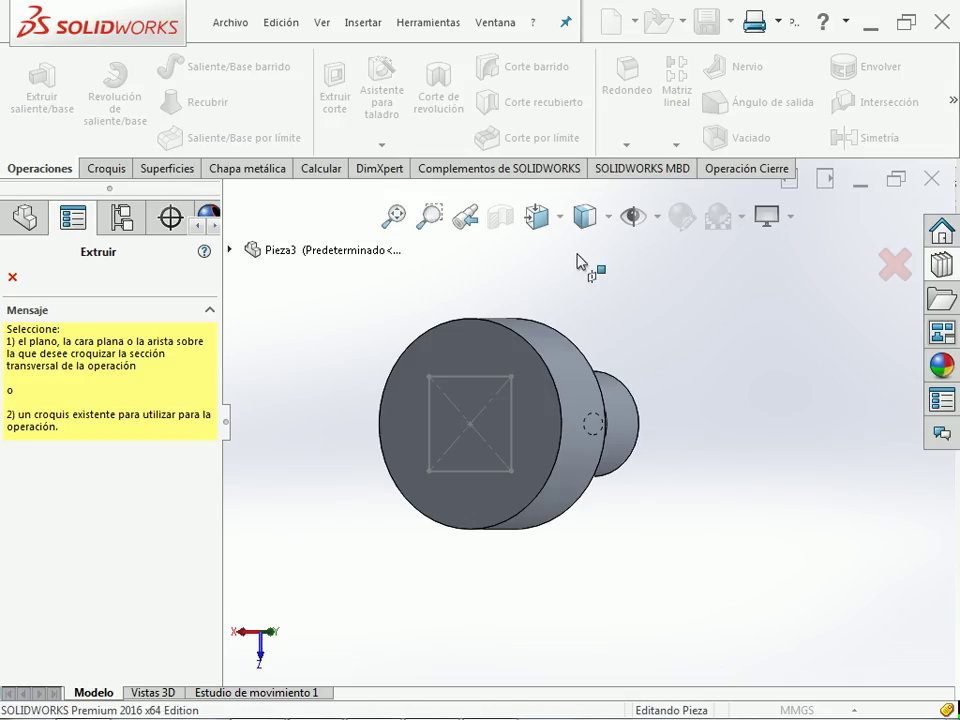
pyautogui.click(476, 380)
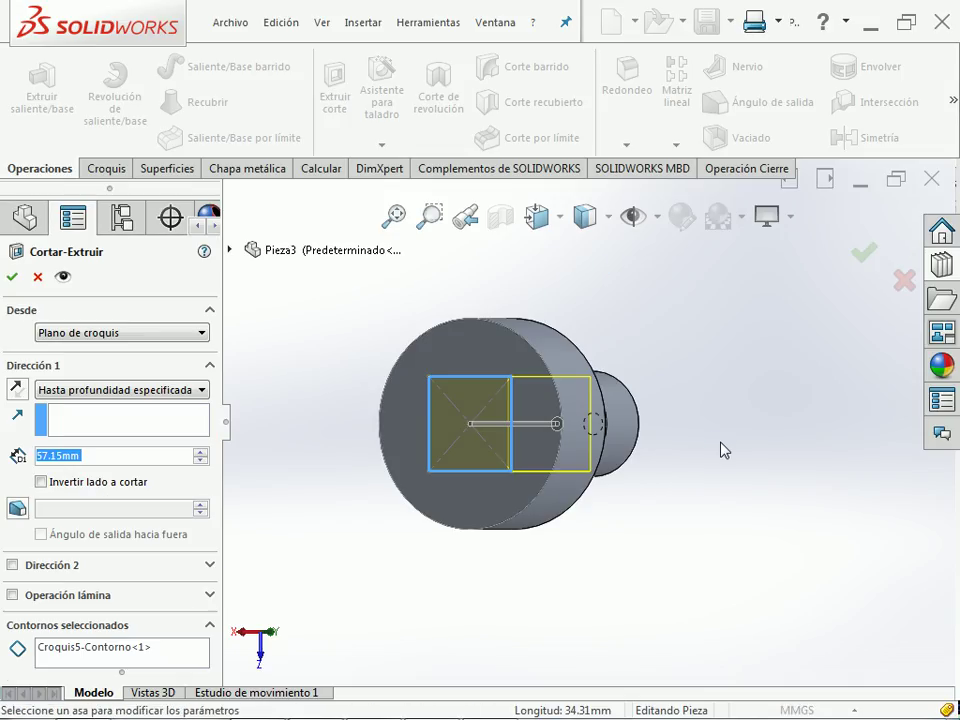
pyautogui.hotkey('alt', 'Tab')
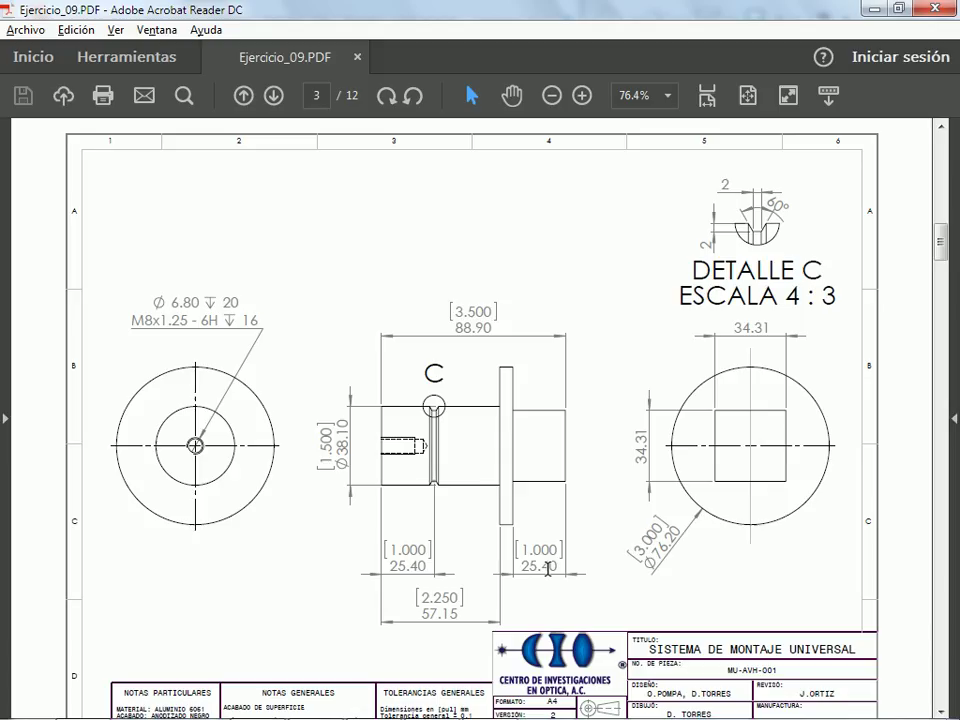
pyautogui.hotkey('alt', 'Tab')
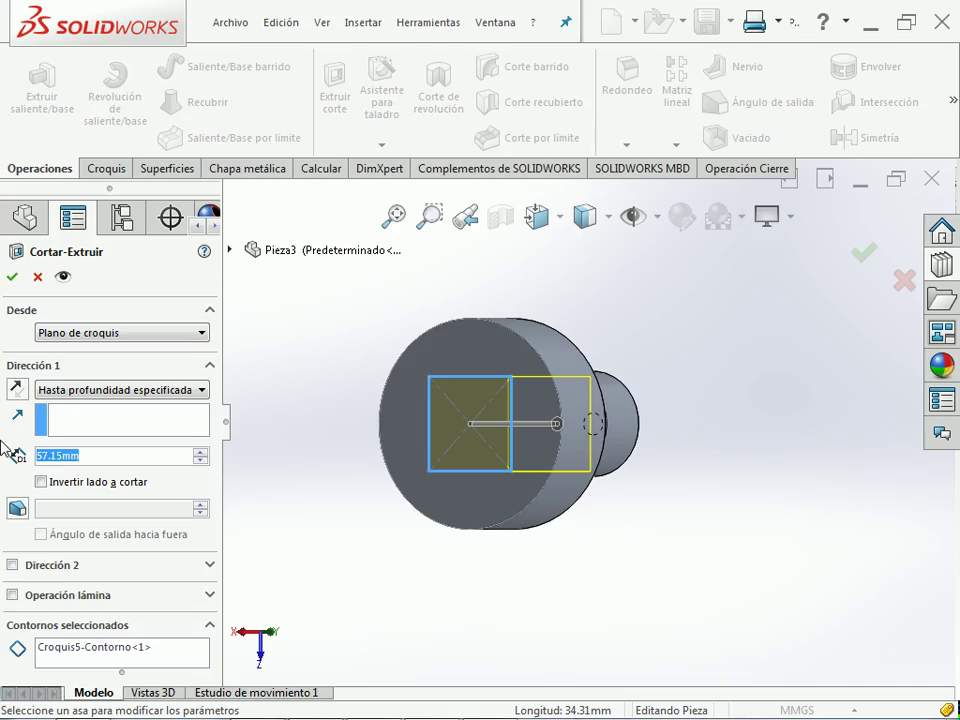
pyautogui.write('1"')
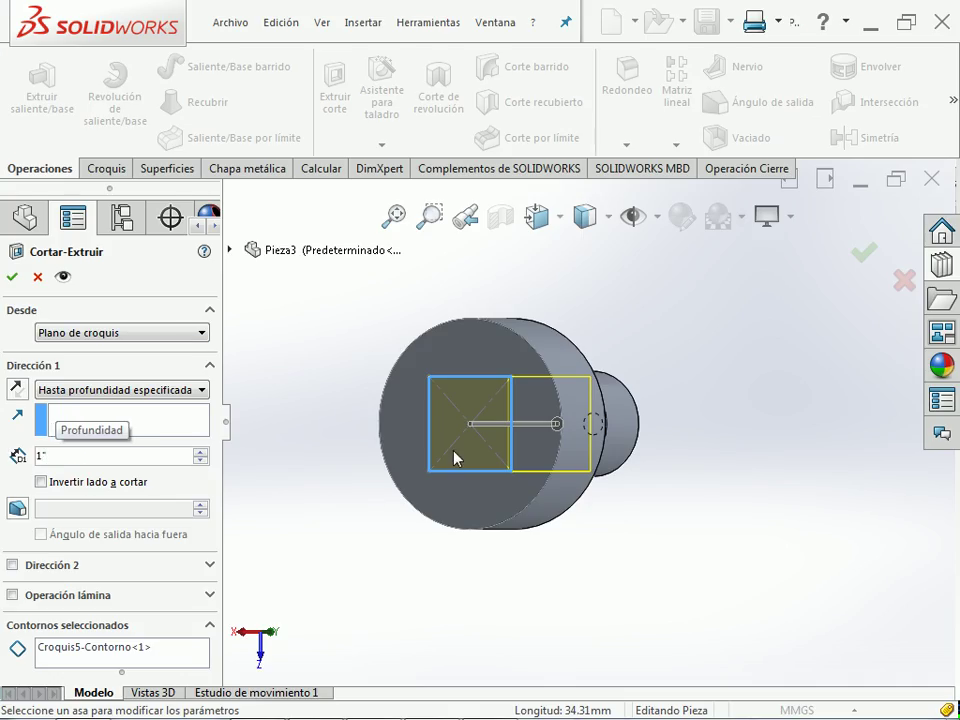
pyautogui.press('Return')
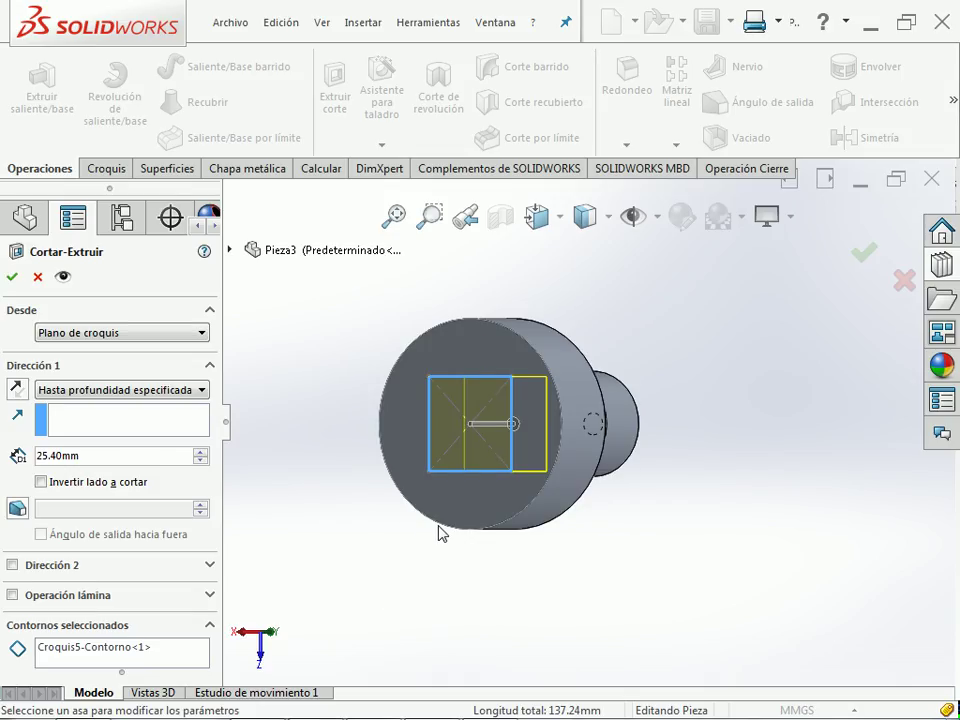
pyautogui.click(44, 481)
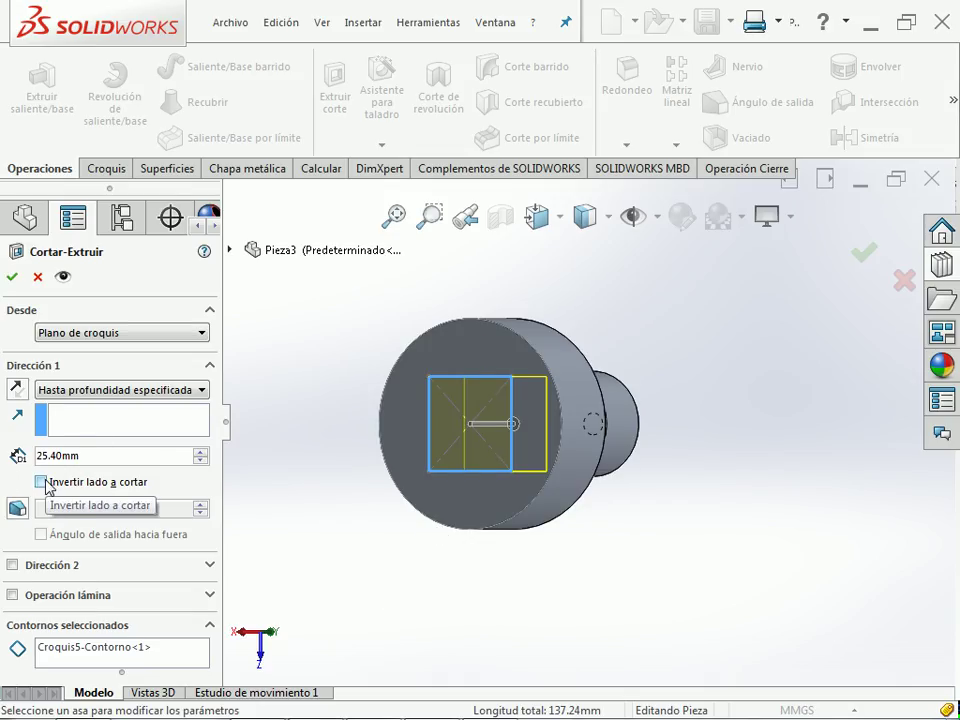
pyautogui.click(42, 482)
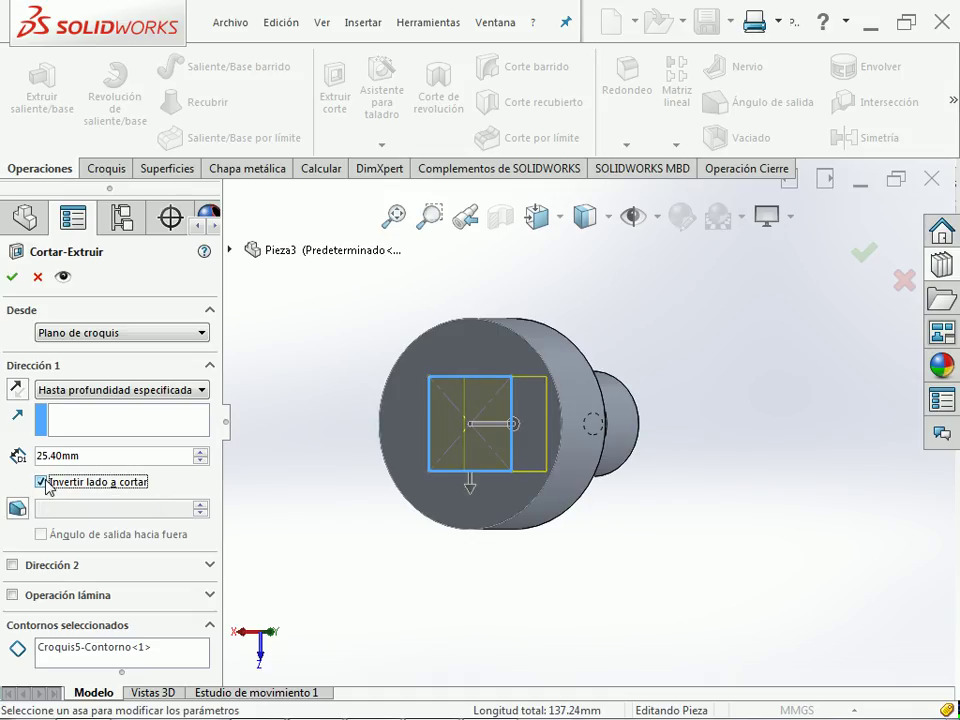
pyautogui.click(12, 276)
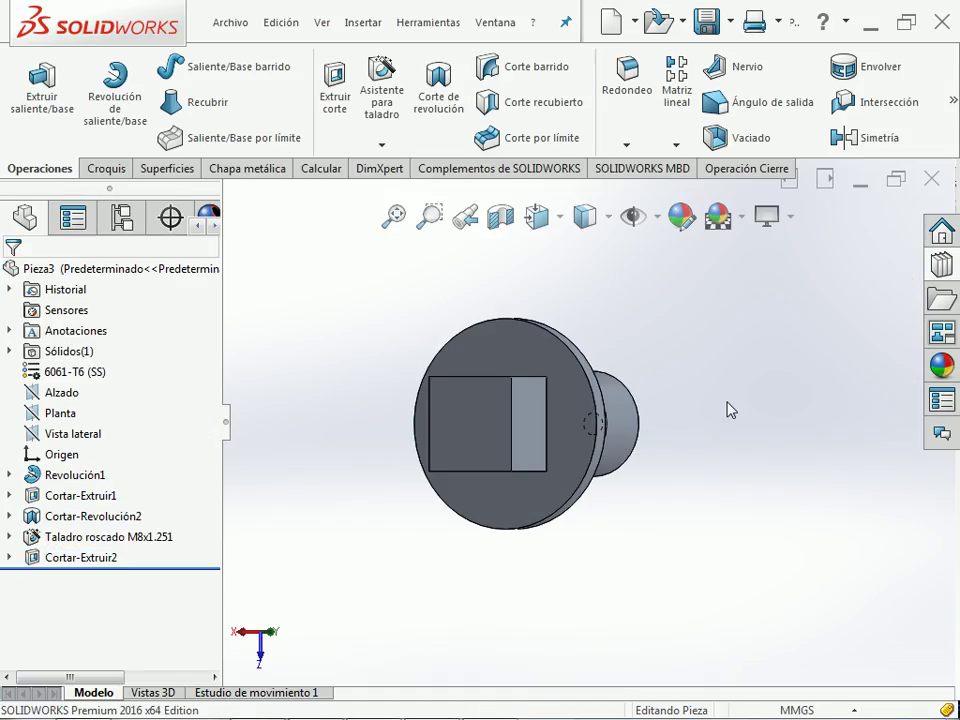
# - View the part isometrically, then review the general assembly and the MU-AVH-ENS parts list in Ejercicio_09.PDF
pyautogui.hotkey('ctrl', '7')
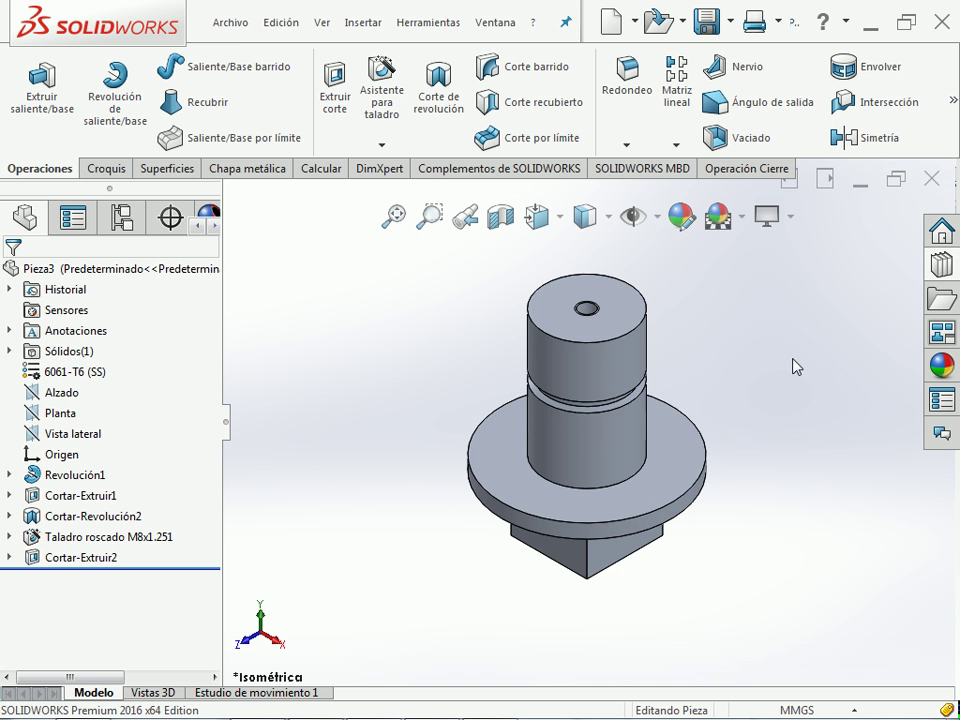
pyautogui.hotkey('alt', 'Tab')
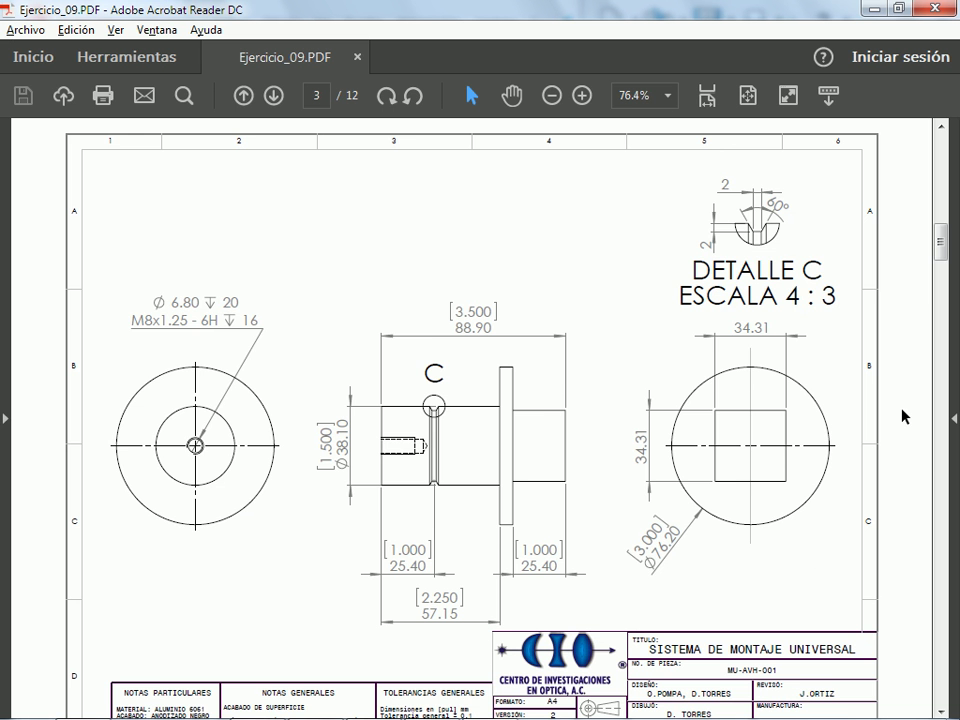
pyautogui.scroll(4, 741, 418)
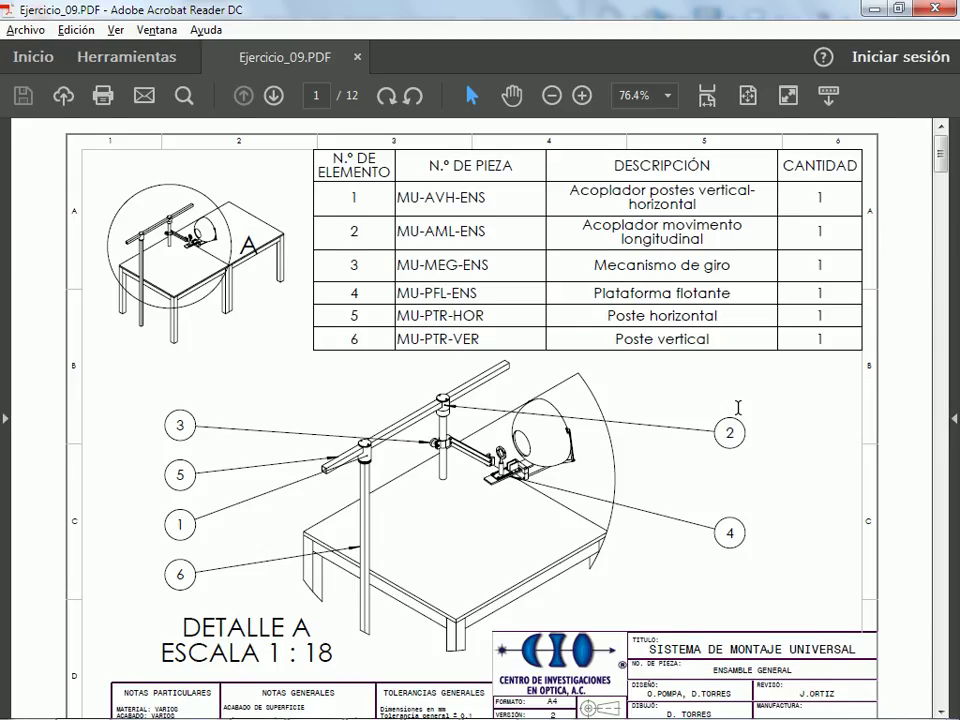
pyautogui.scroll(-5, 738, 407)
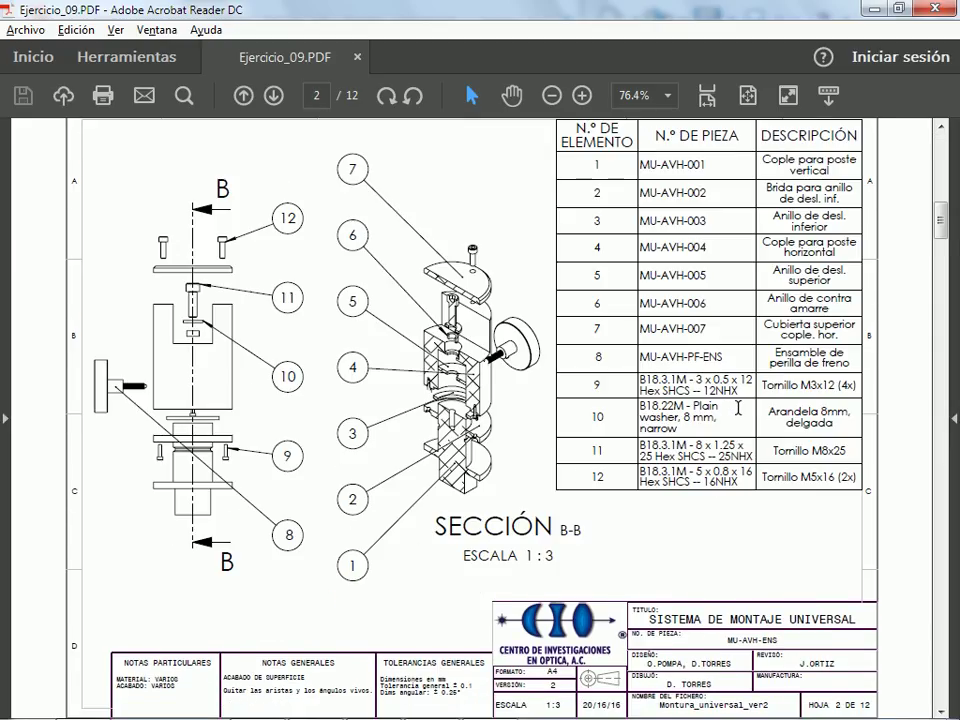
# - Look up the vertical post coupling's part number in the PDF parts list, then switch to SOLIDWORKS and start saving the part
pyautogui.scroll(1, 738, 407)
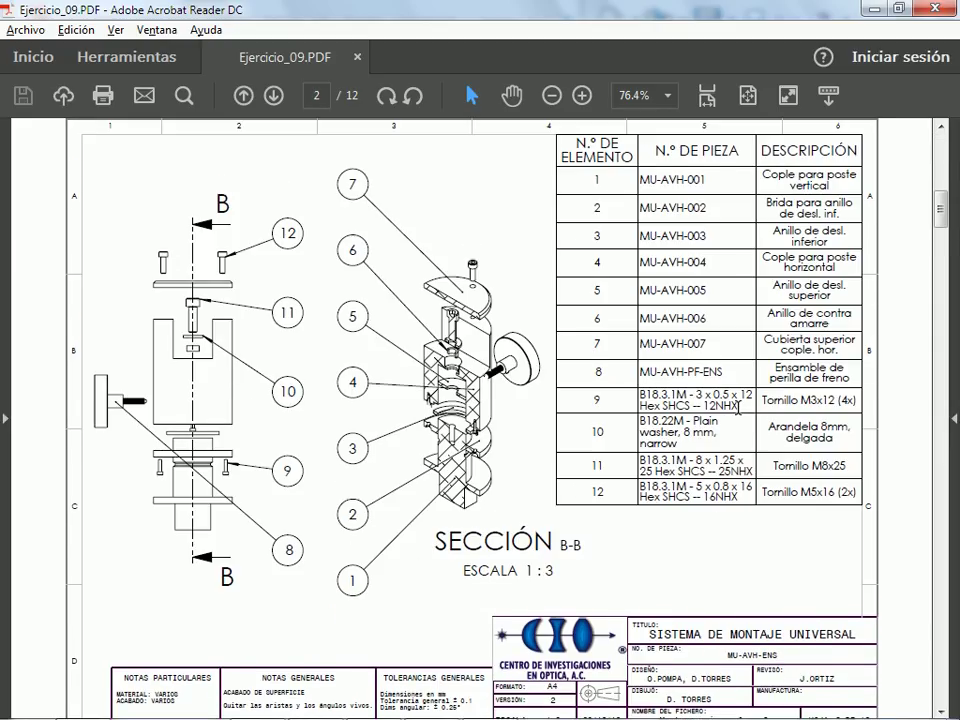
pyautogui.click(663, 183)
pyautogui.hotkey('alt', 'Tab')
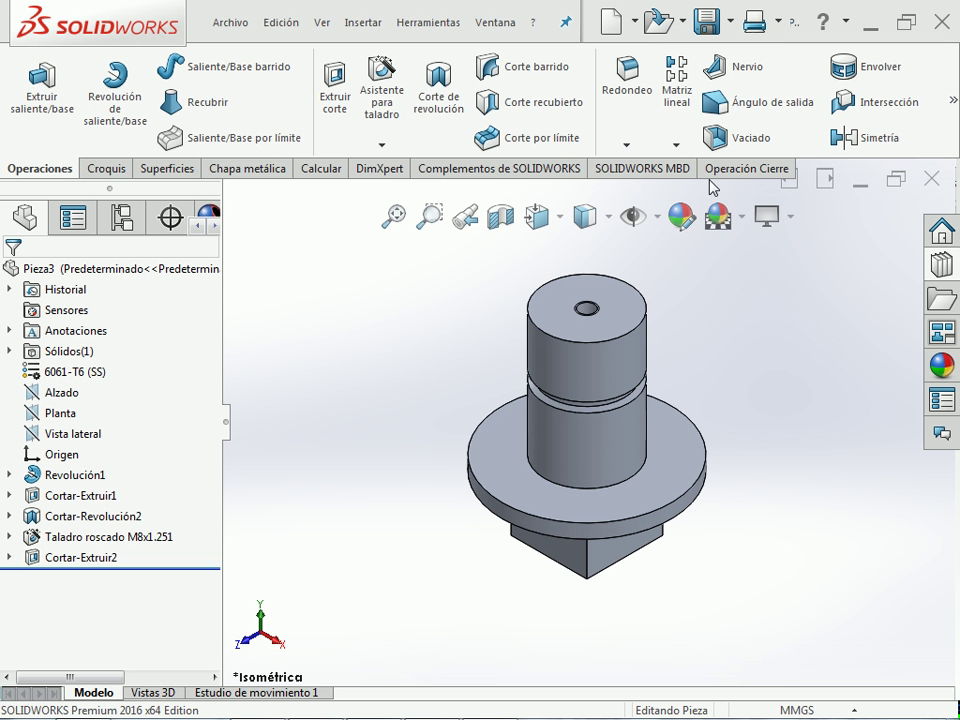
pyautogui.click(230, 22)
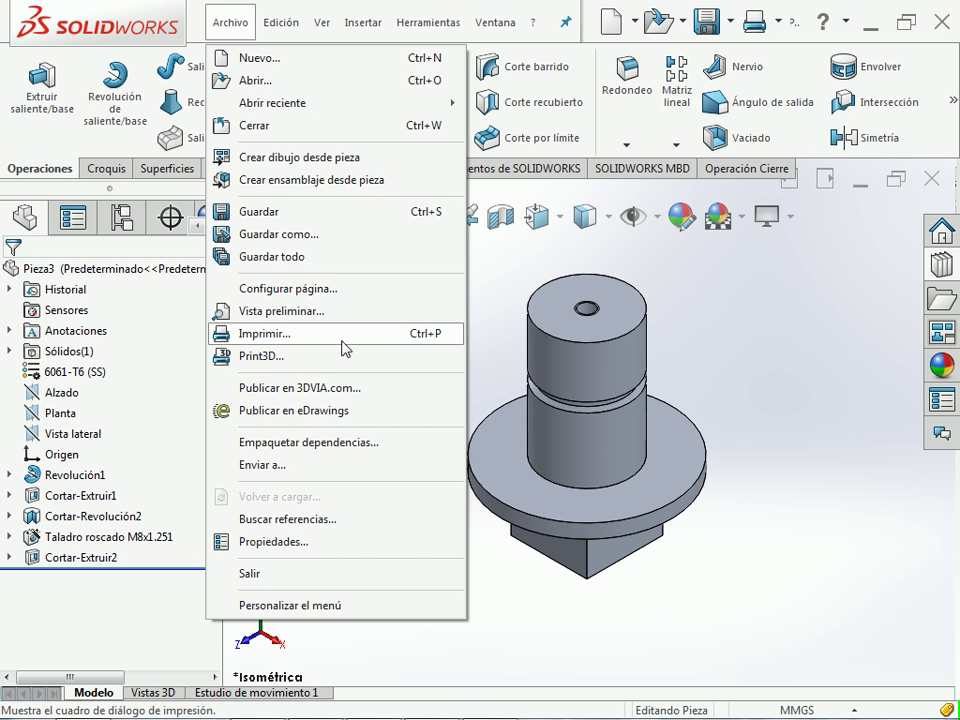
pyautogui.click(322, 214)
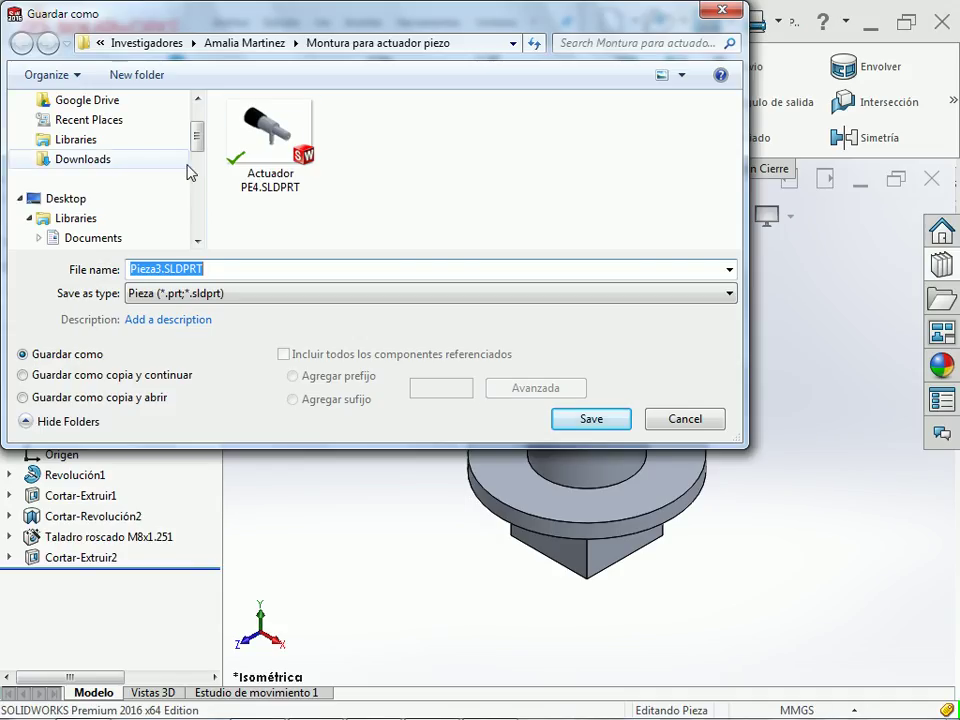
# - Set the save location to the Google Drive folder CIO > Cursos impartidos > Taller mecanico > Segundo parcial
pyautogui.scroll(1, 110, 168)
pyautogui.click(80, 167)
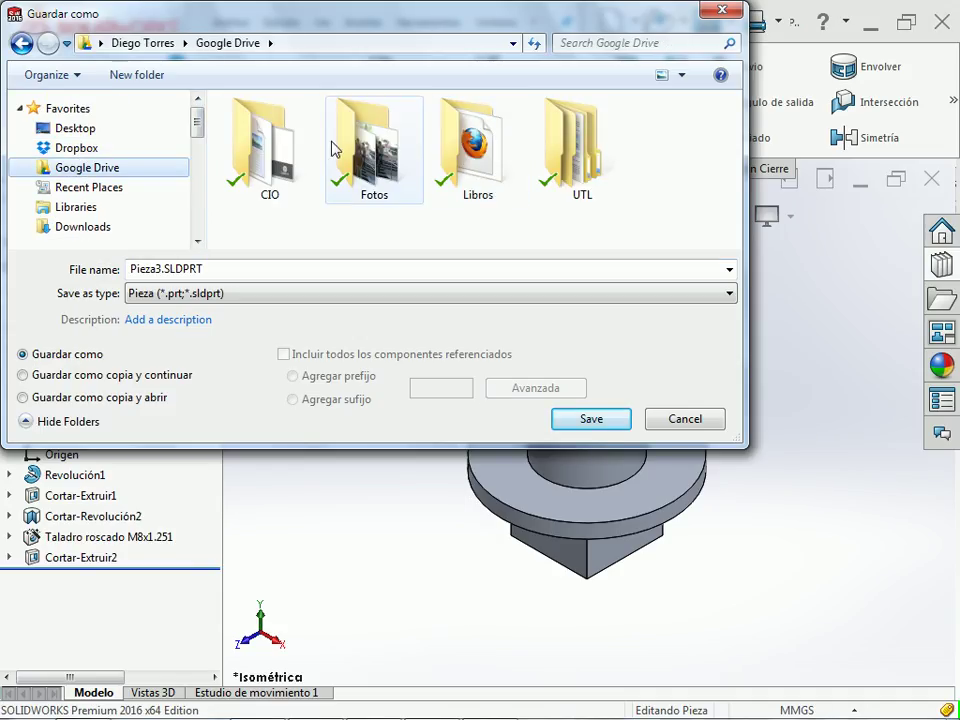
pyautogui.doubleClick(294, 150)
pyautogui.click(290, 188)
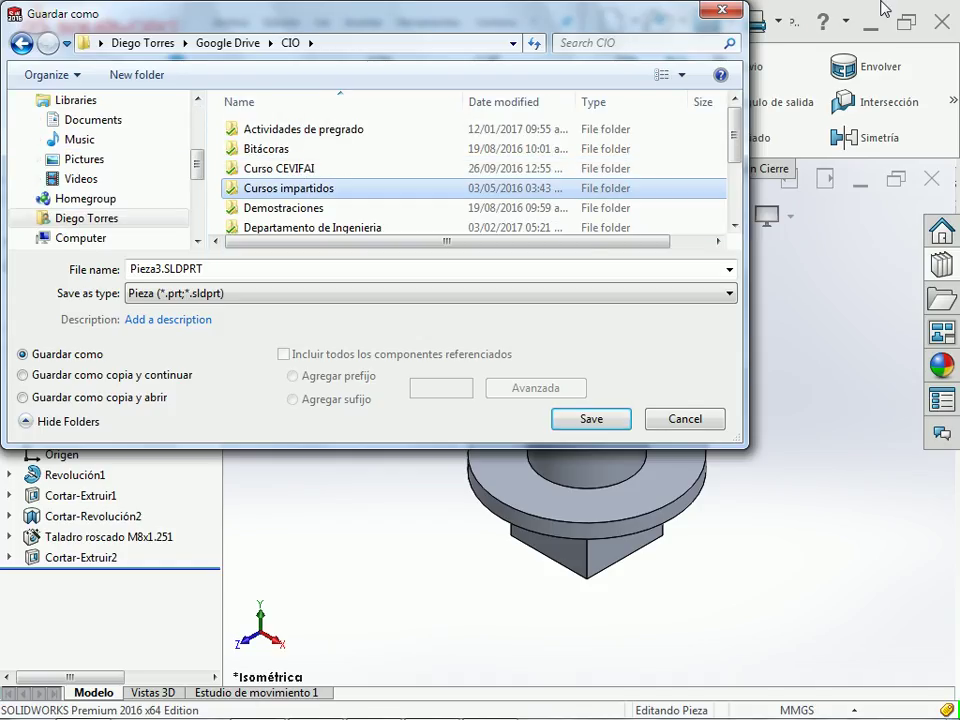
pyautogui.press('Return')
pyautogui.press('t')
pyautogui.press('Return')
pyautogui.press('p')
pyautogui.press('Down')
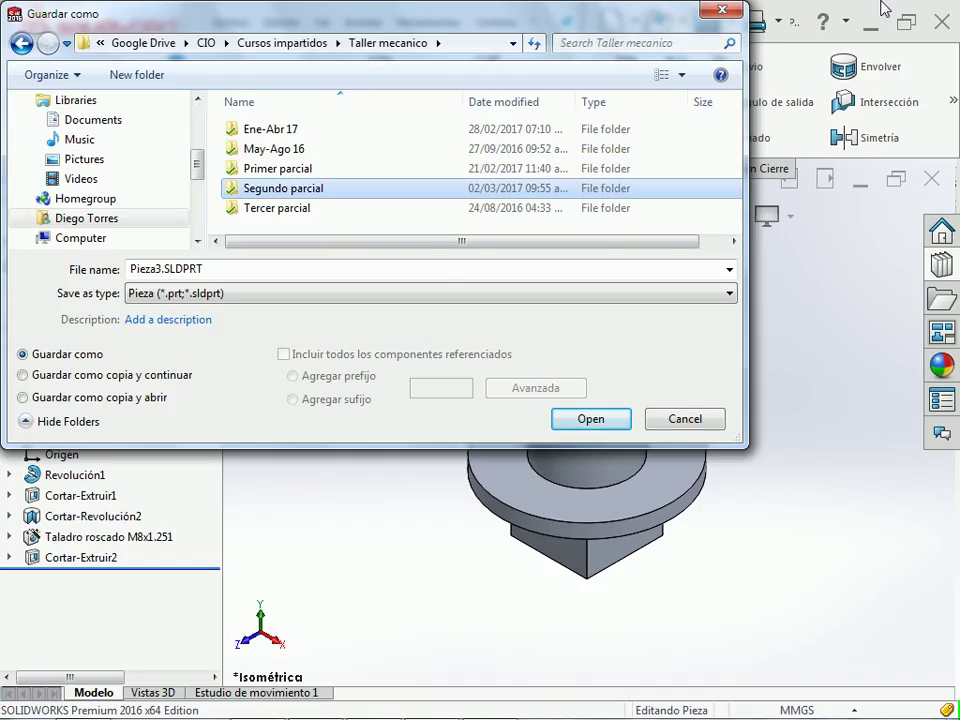
pyautogui.press('Return')
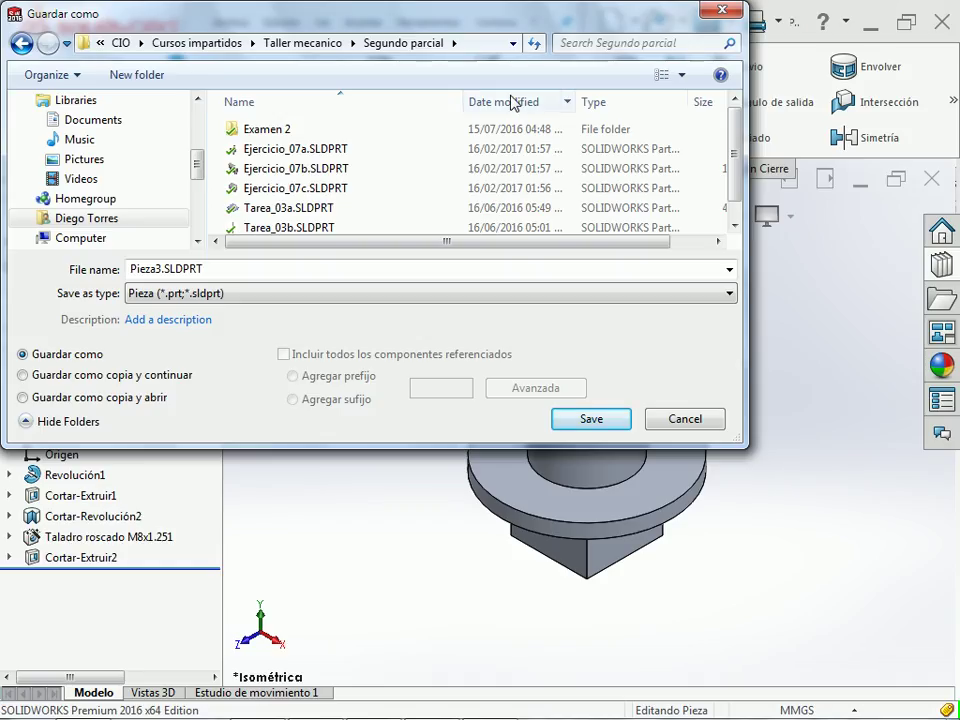
# - Name the part file Ejercicio_09-AVH-001 and save it
pyautogui.click(636, 268)
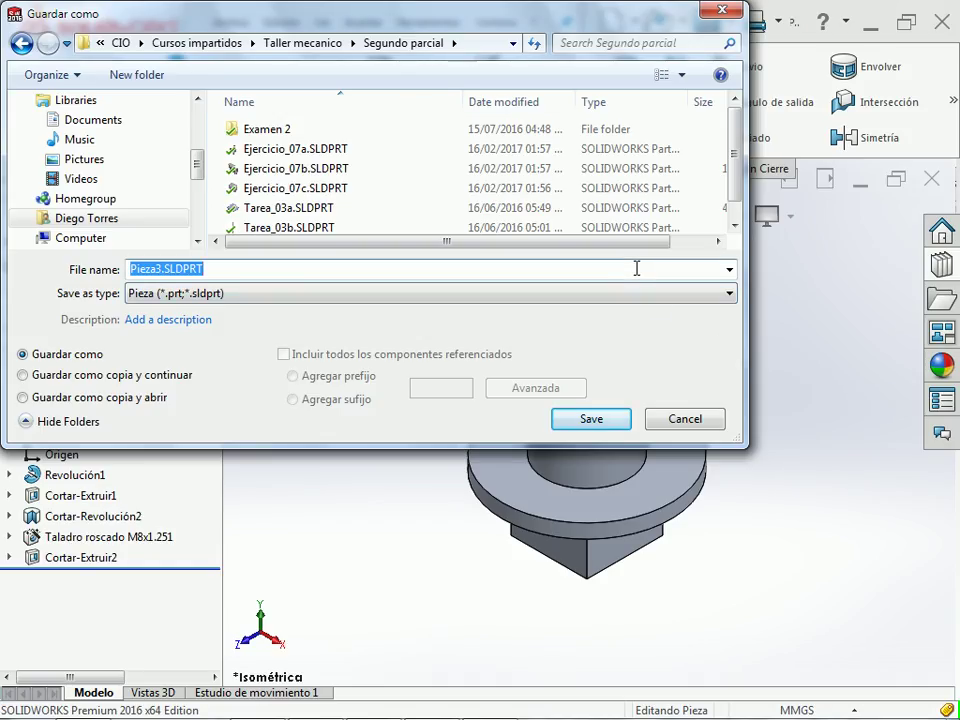
pyautogui.write('Ejercicio')
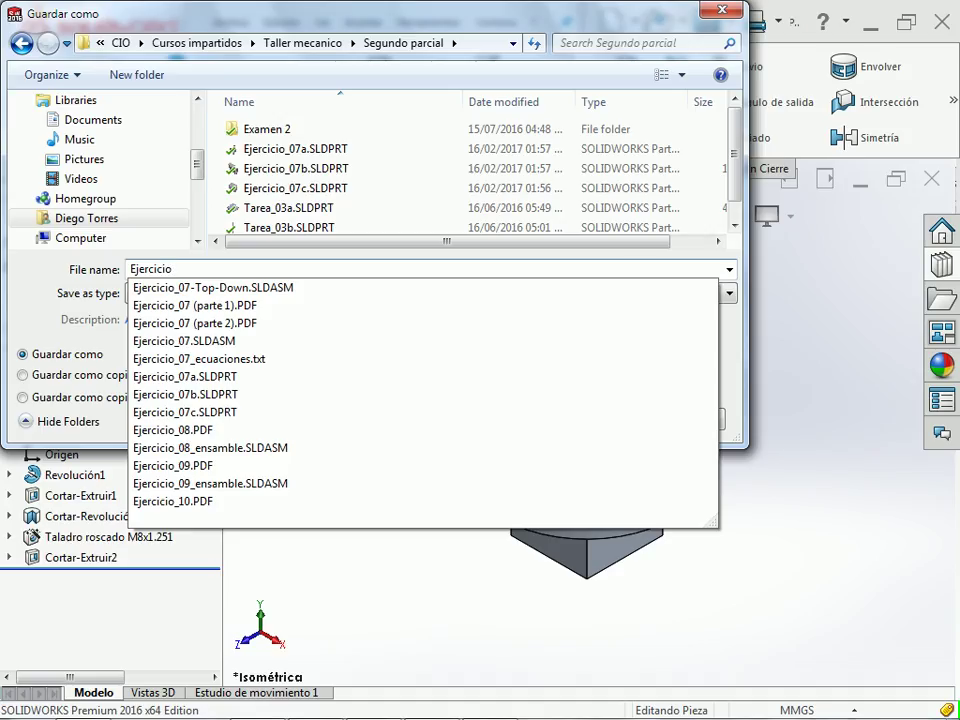
pyautogui.click(636, 268)
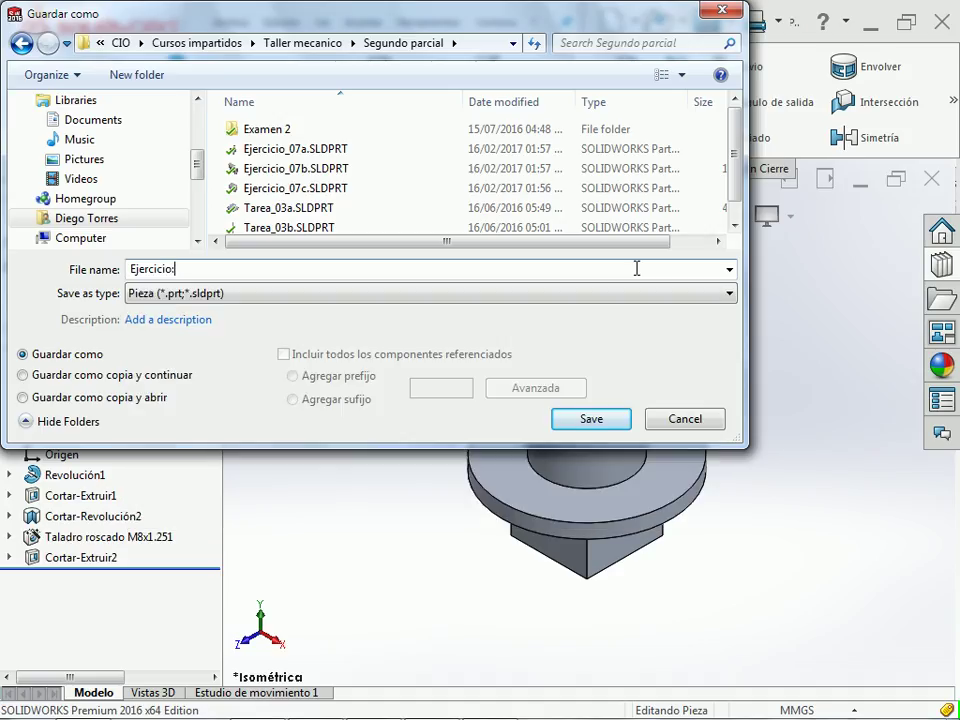
pyautogui.write('_09')
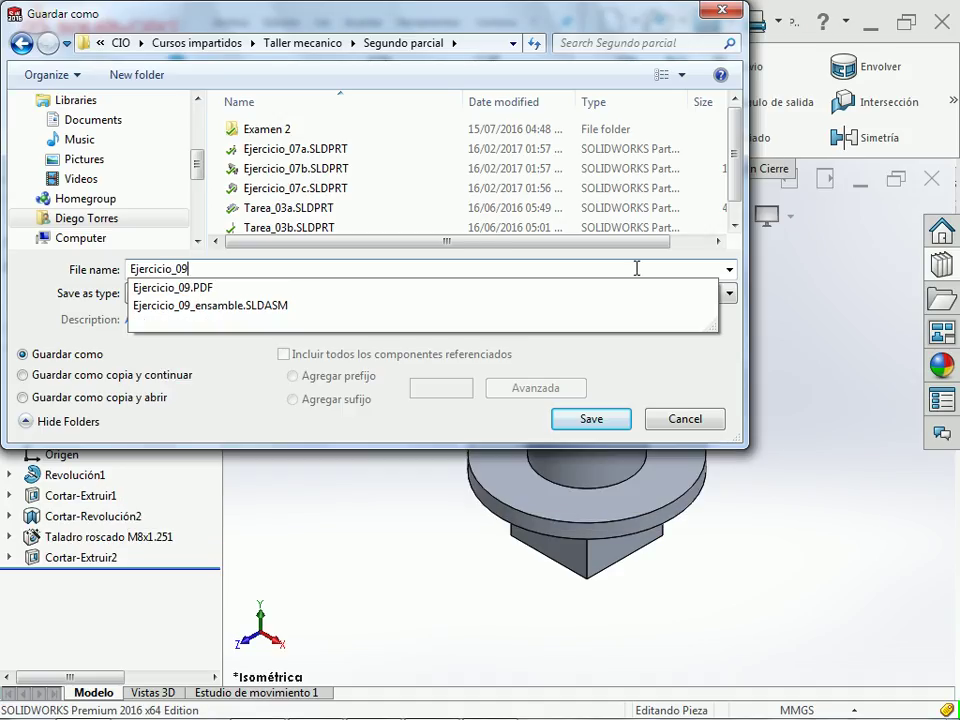
pyautogui.write('-AVH-001')
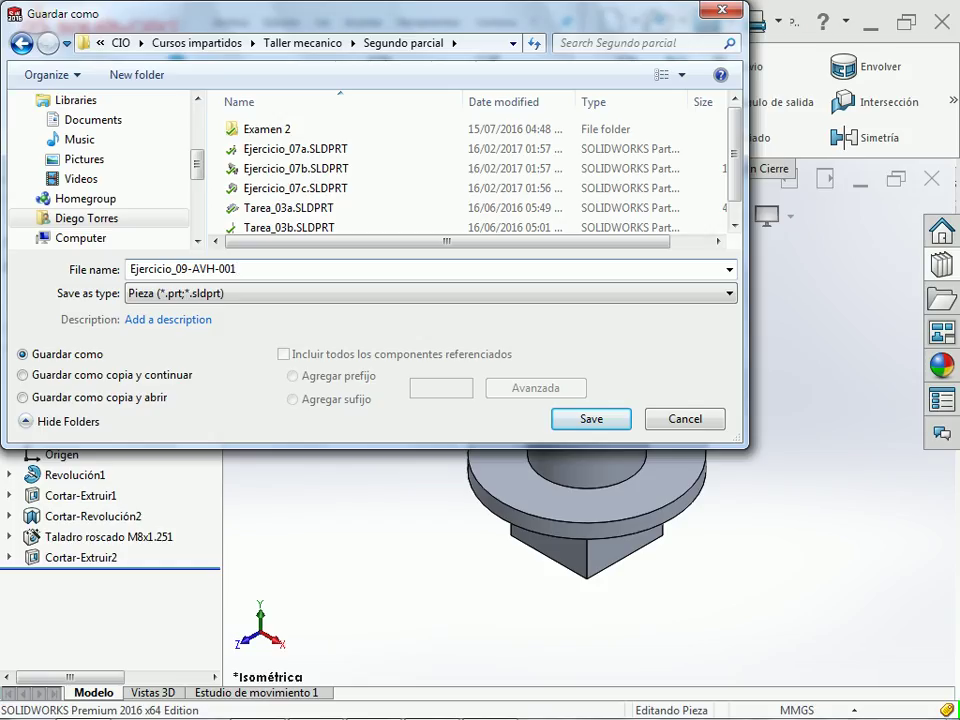
pyautogui.moveTo(765, 710)
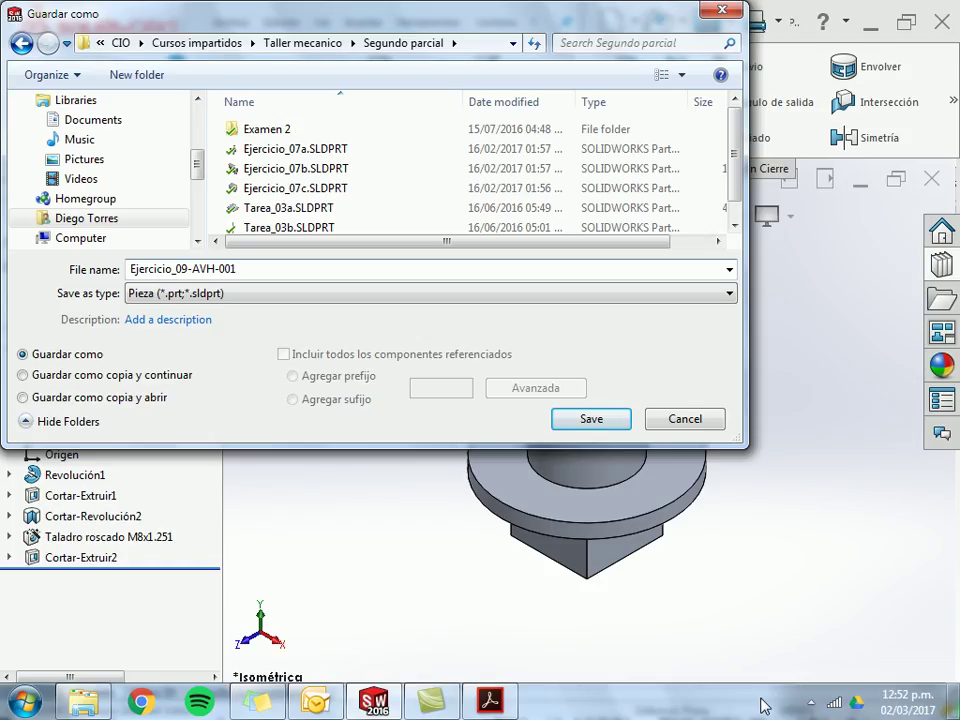
pyautogui.moveTo(425, 708)
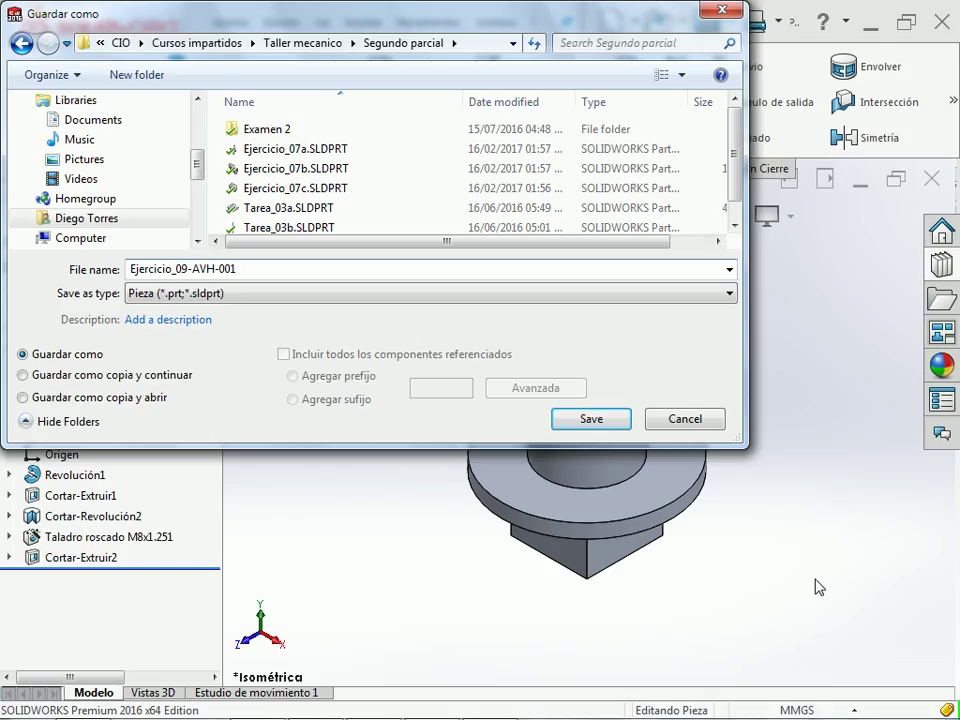
pyautogui.click(606, 419)
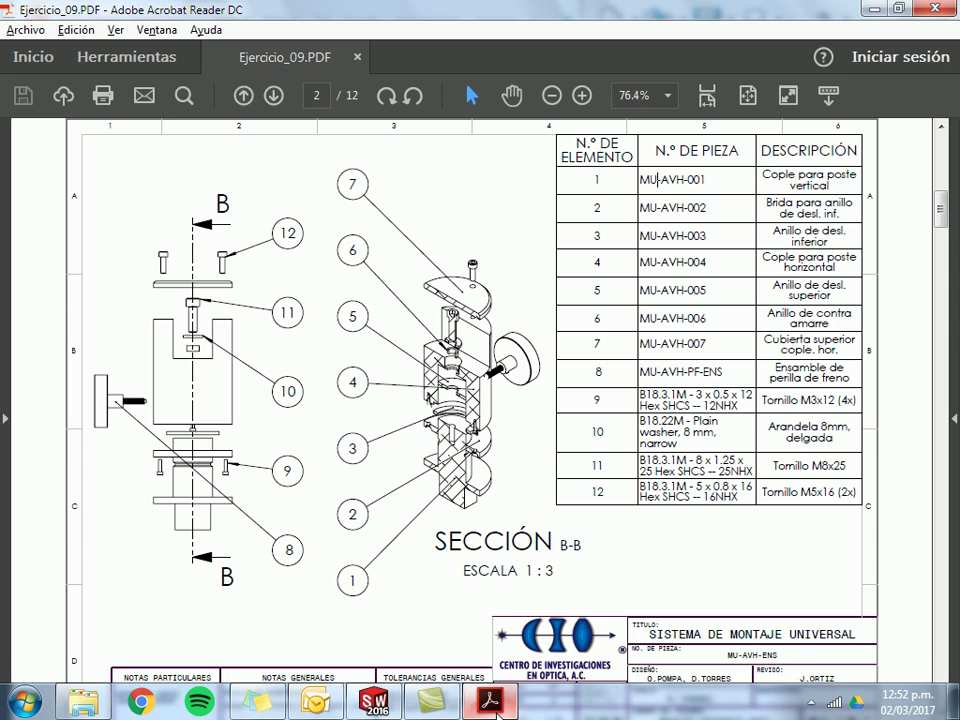
# - Switch to the PDF in Acrobat Reader and examine the drawing of the next part, flange MU-AVH-002, on page 4
pyautogui.click(489, 700)
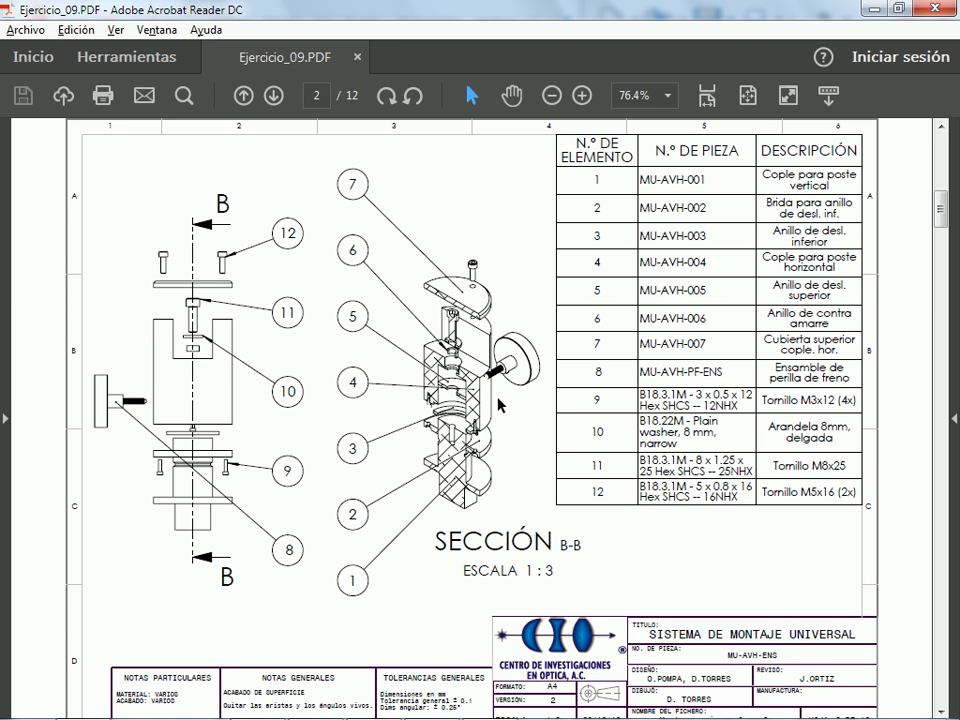
pyautogui.click(830, 208)
pyautogui.scroll(-5, 800, 200)
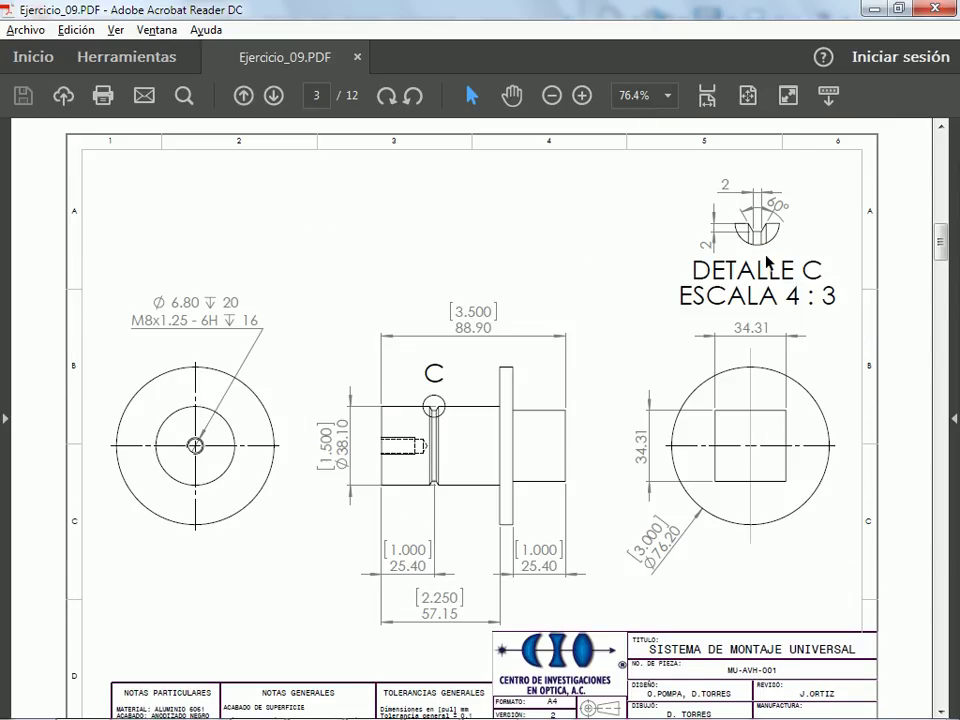
pyautogui.scroll(-3, 766, 258)
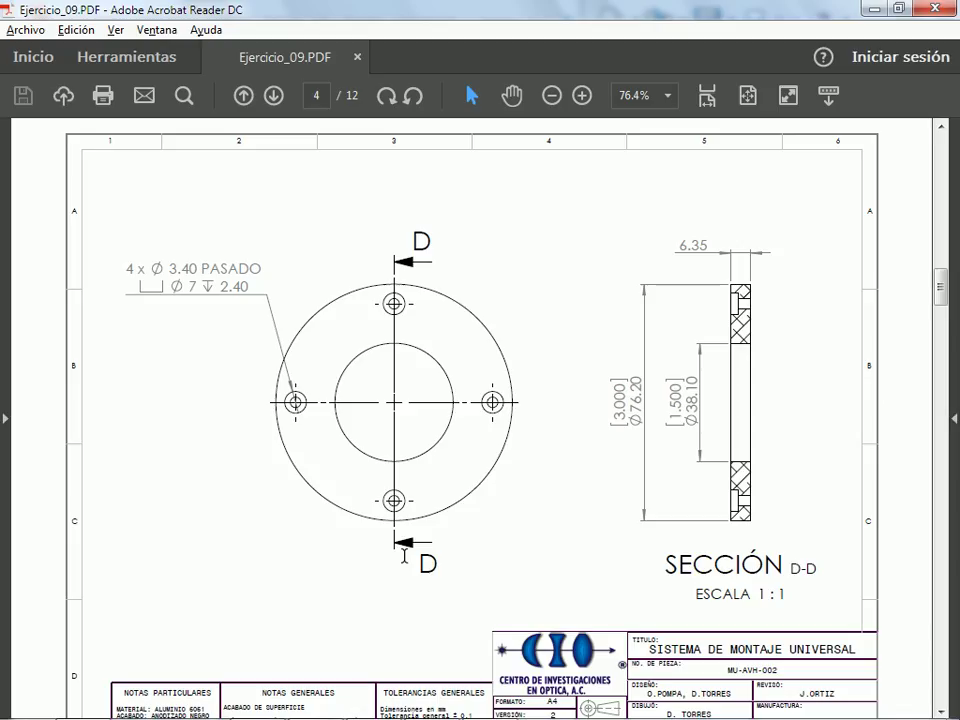
# - Return to SOLIDWORKS, close the saved part and create a new part document with MMGS units
pyautogui.hotkey('alt', 'Tab')
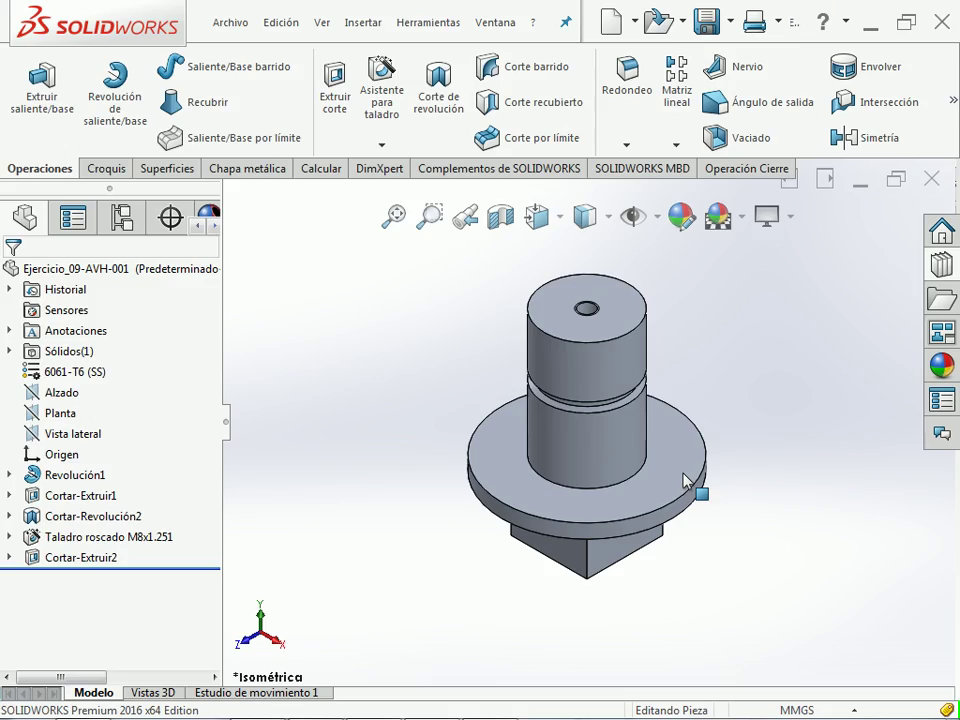
pyautogui.click(931, 178)
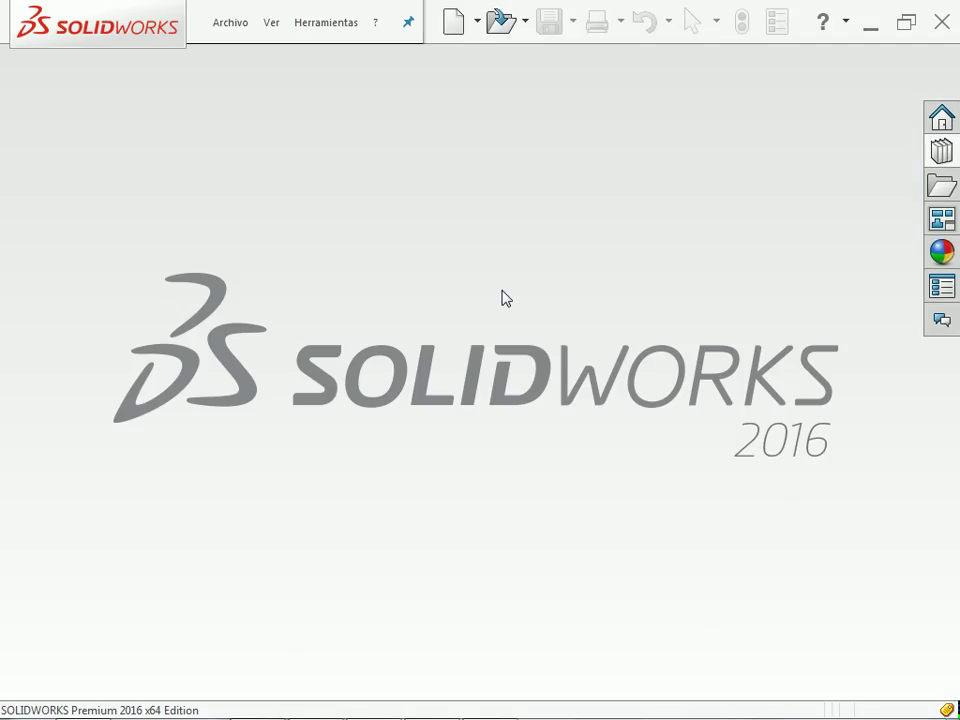
pyautogui.click(216, 32)
pyautogui.click(250, 58)
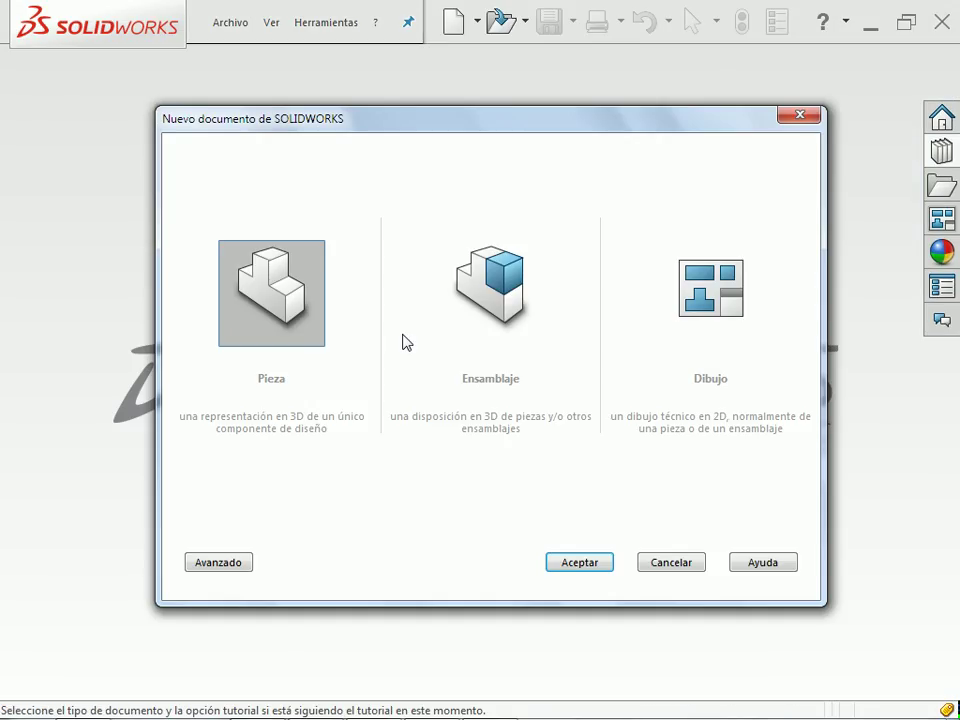
pyautogui.doubleClick(283, 290)
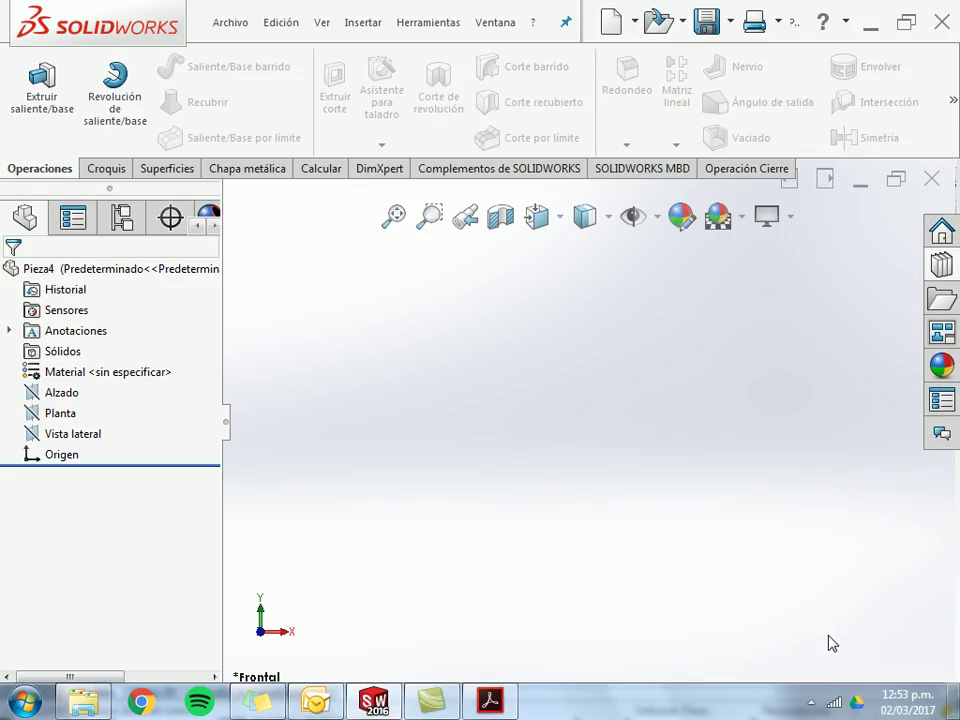
pyautogui.click(839, 711)
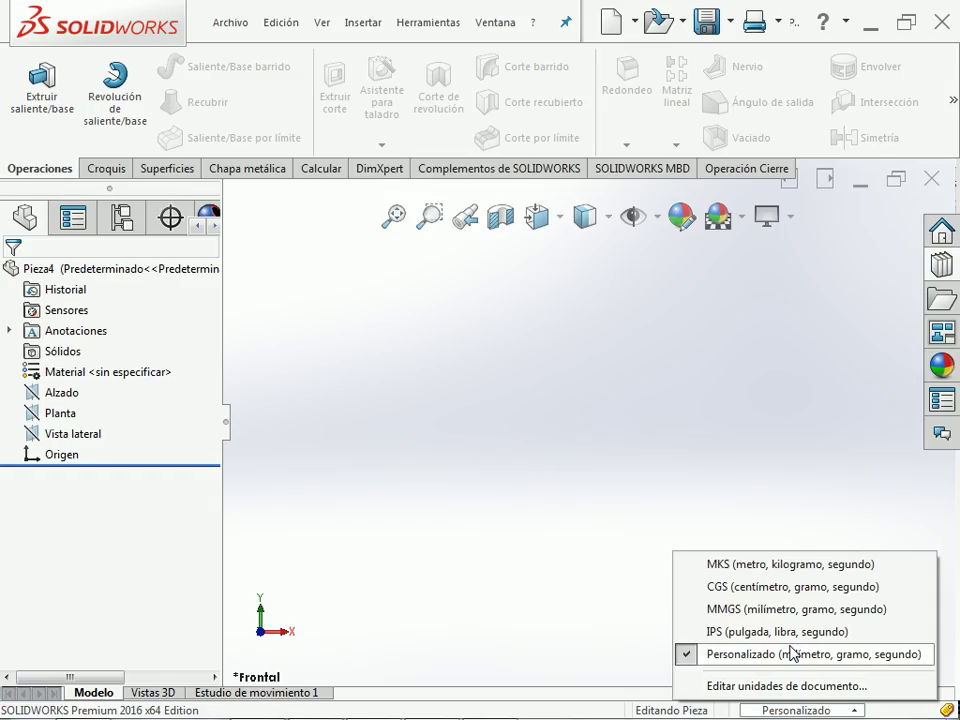
pyautogui.click(790, 609)
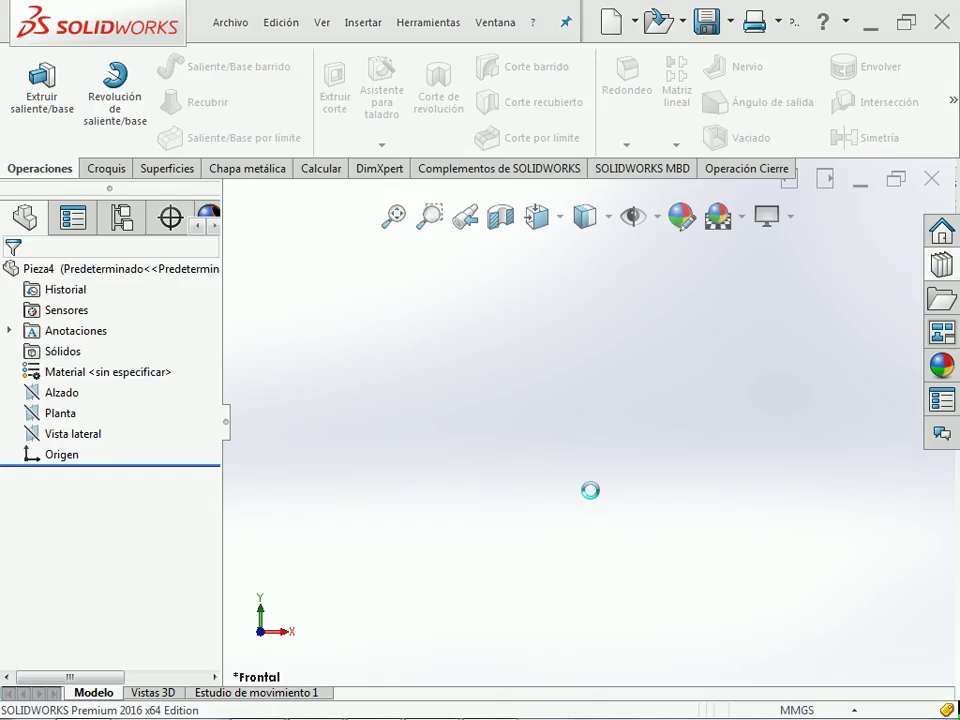
# - Check the material note on the MU-AVH-002 drawing in the PDF
pyautogui.hotkey('alt', 'Tab')
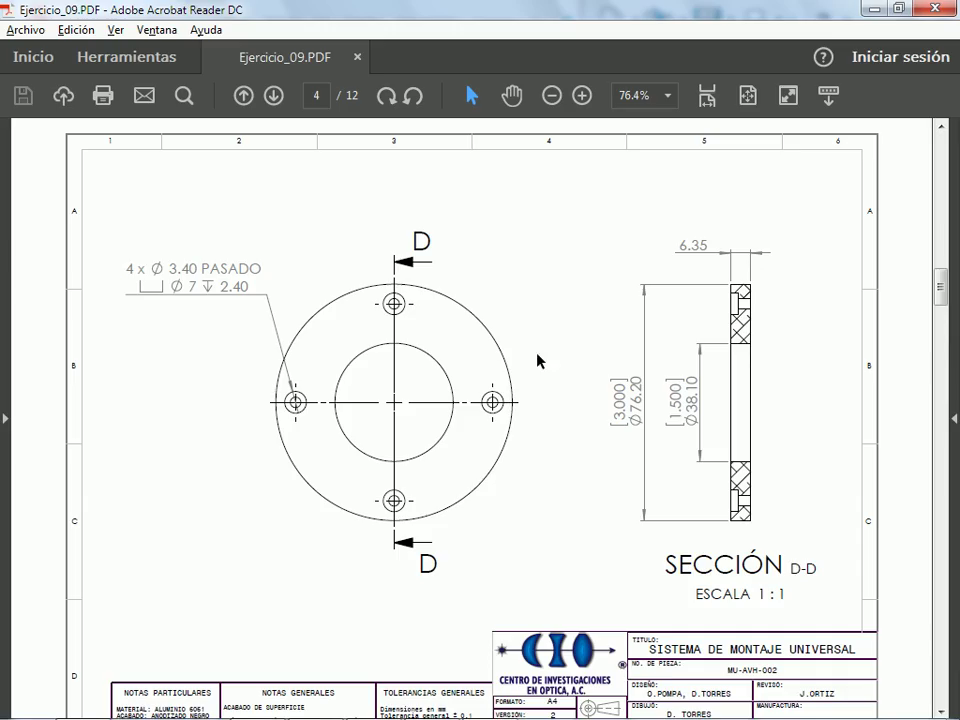
pyautogui.scroll(-1, 450, 536)
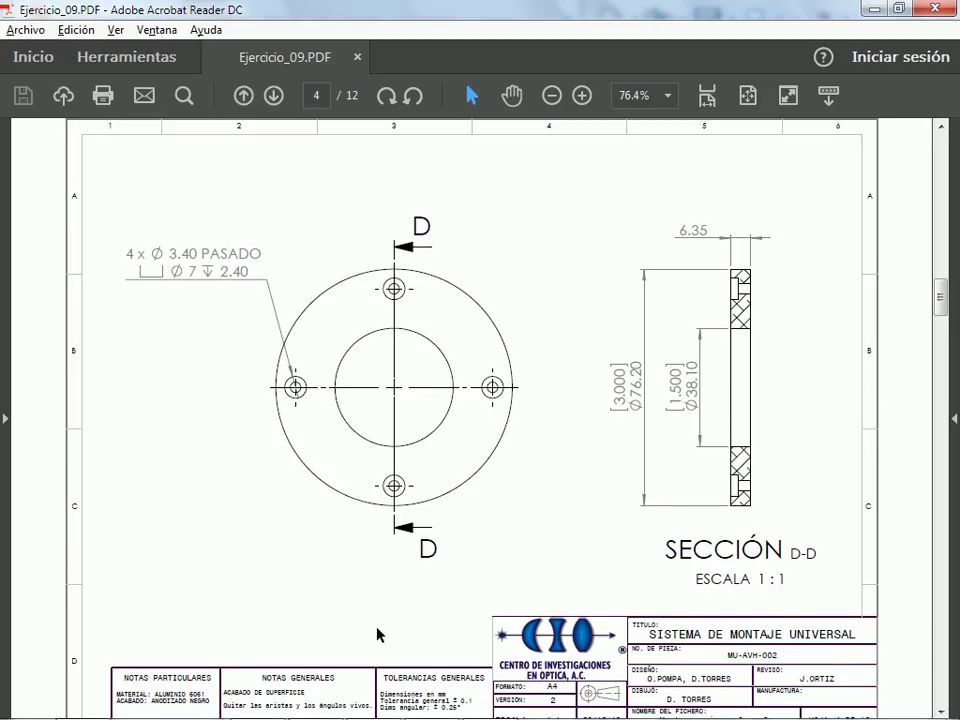
pyautogui.click(196, 690)
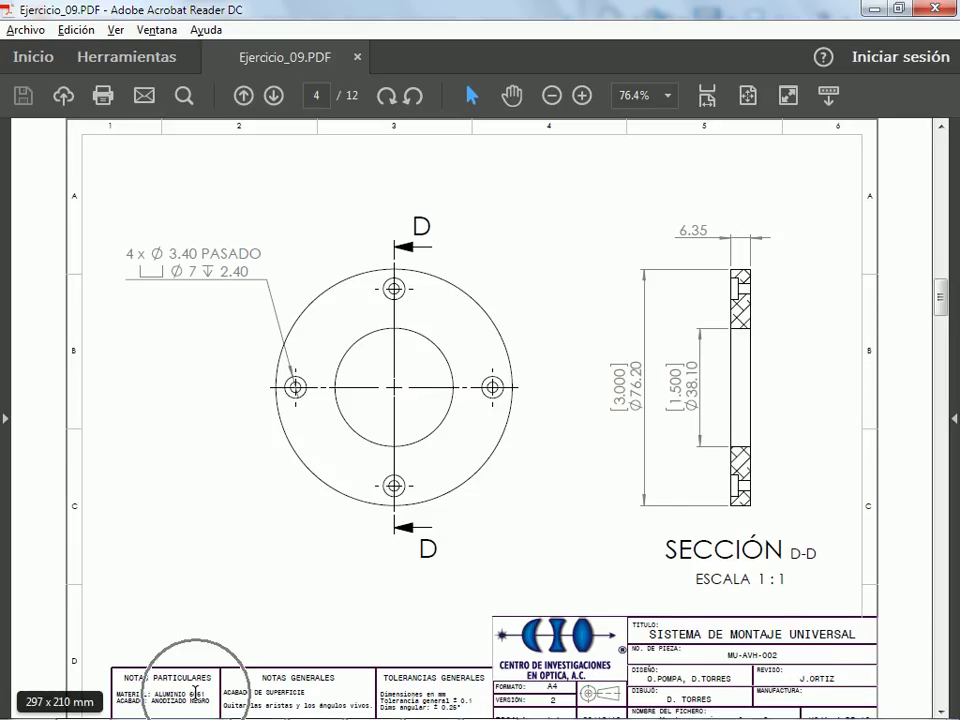
pyautogui.scroll(1, 580, 451)
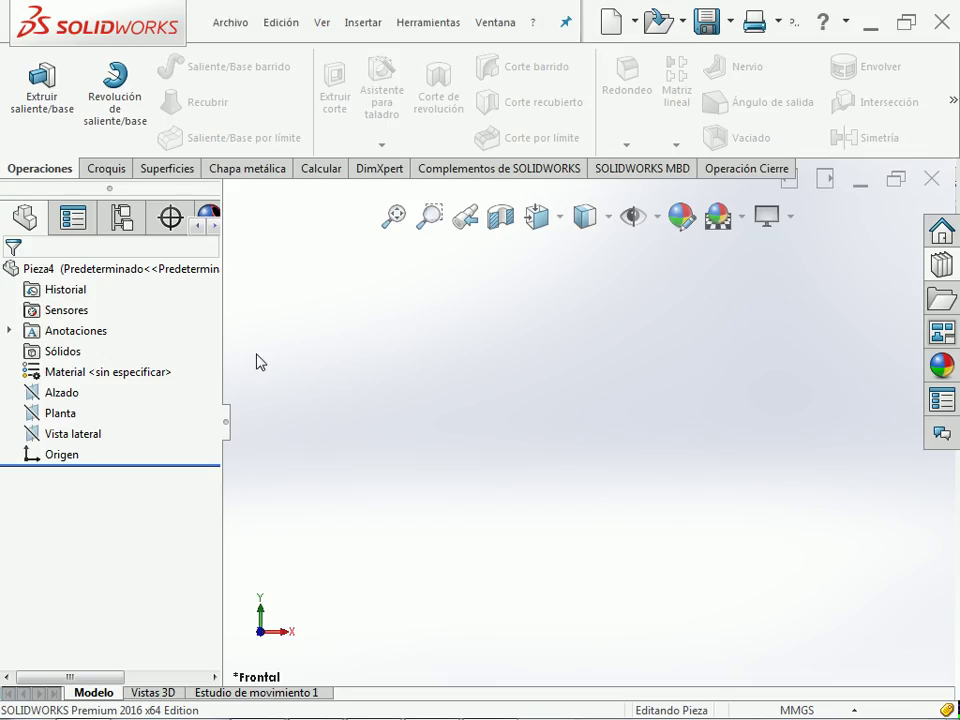
# - Start a sketch on the Planta plane and draw a circle of about 74 mm radius centered on the origin
pyautogui.click(64, 413)
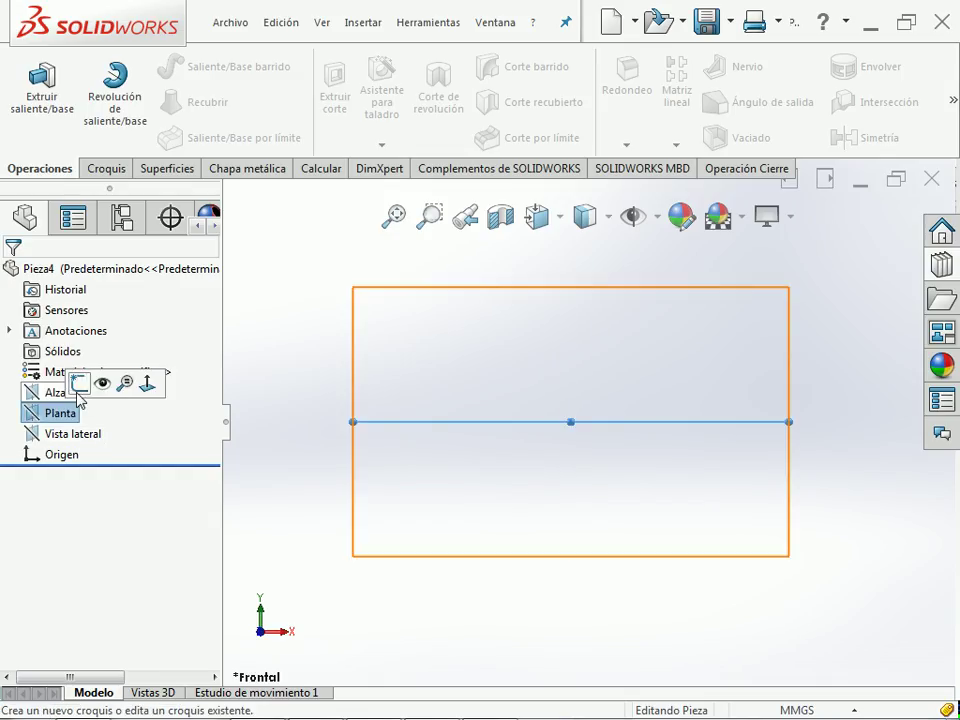
pyautogui.click(50, 378)
pyautogui.click(836, 456)
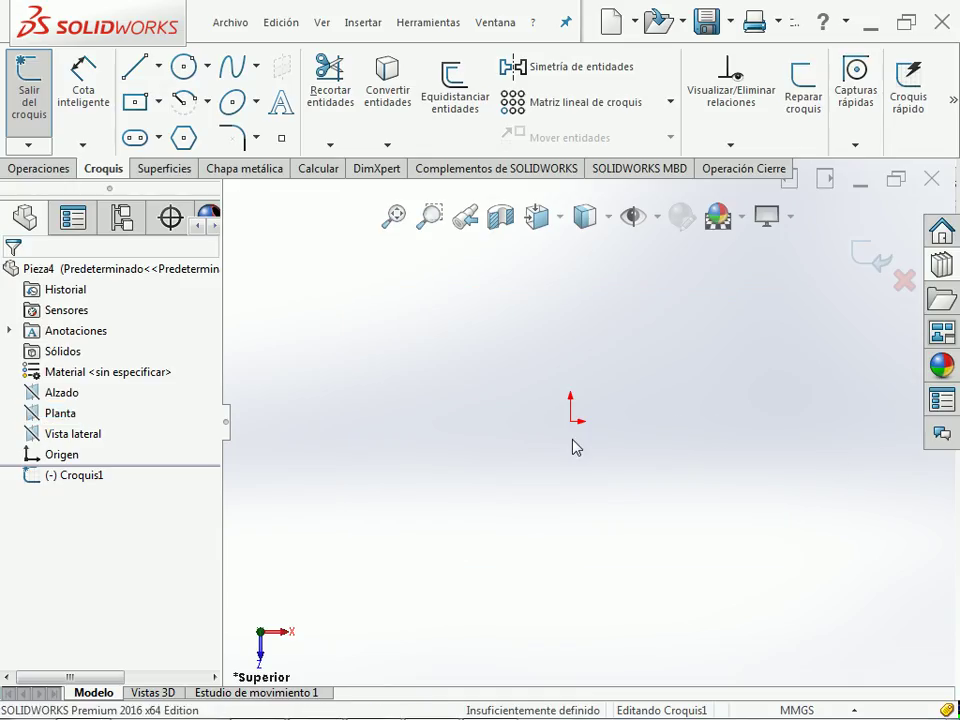
pyautogui.press('c')
pyautogui.moveTo(571, 421); pyautogui.dragTo(697, 547)
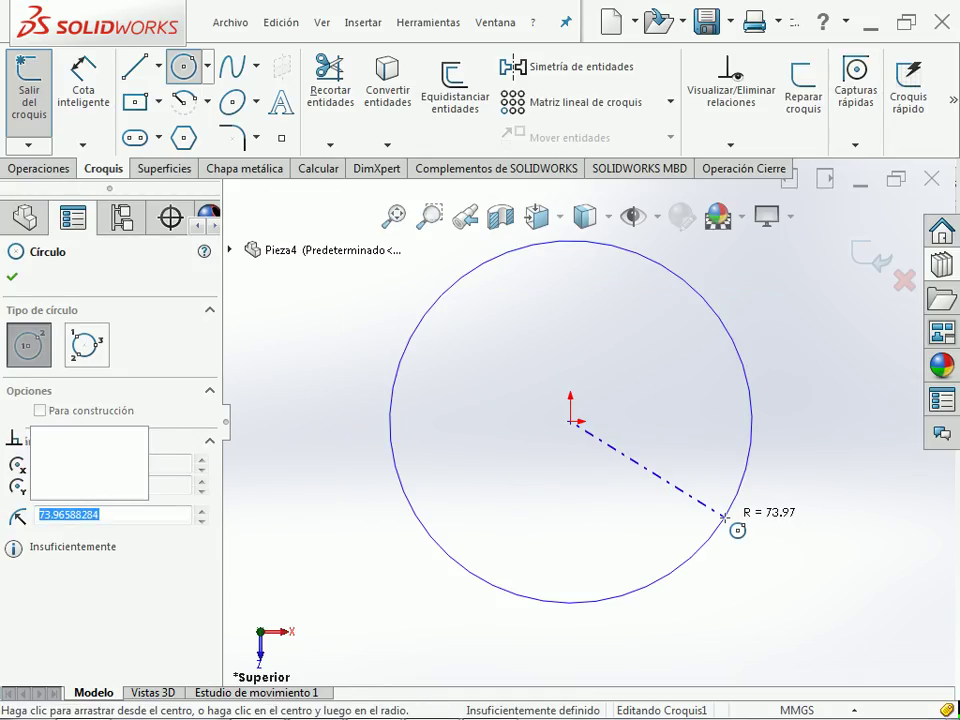
pyautogui.press('Escape')
# - Check the outer diameter in the PDF drawing, dimension the circle's diameter as 3 in and exit the sketch
pyautogui.hotkey('alt', 'Tab')
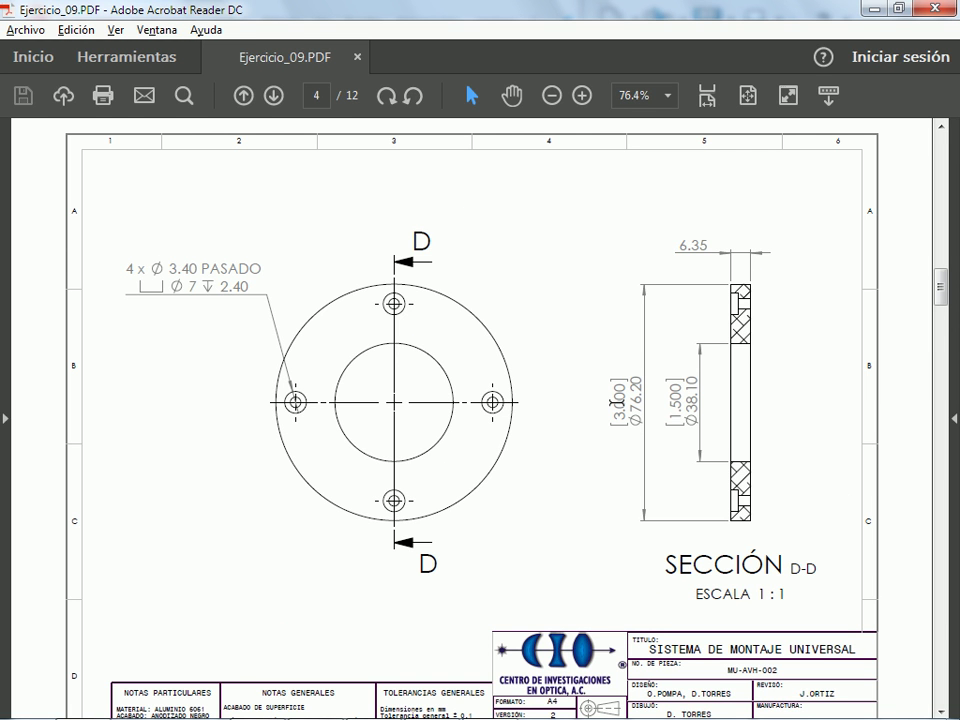
pyautogui.hotkey('alt', 'Tab')
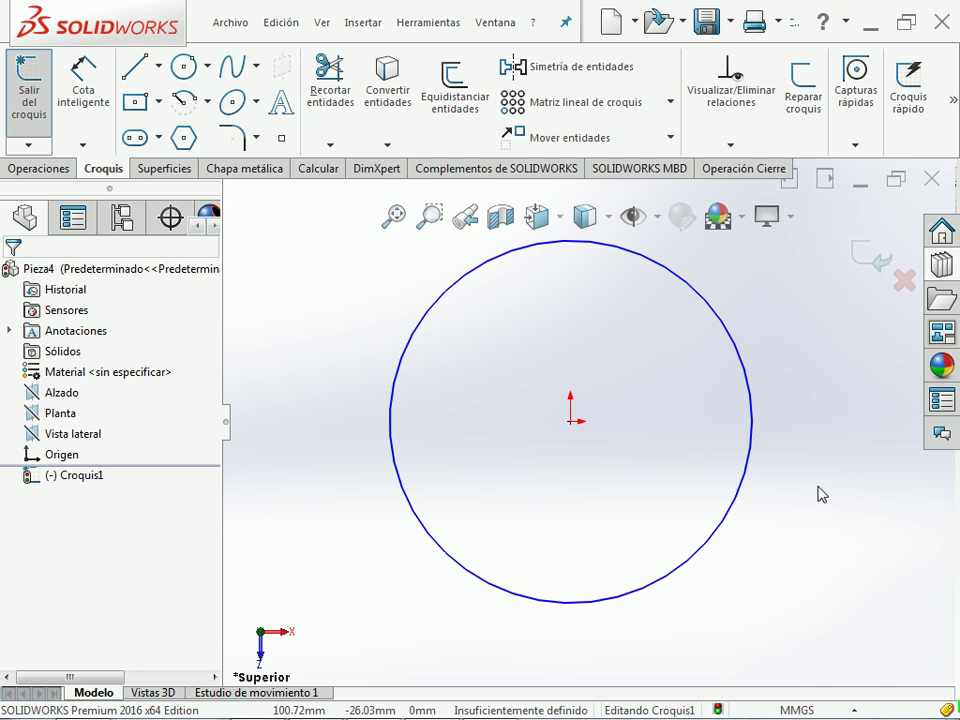
pyautogui.moveTo(817, 493); pyautogui.dragTo(799, 401, button='right')
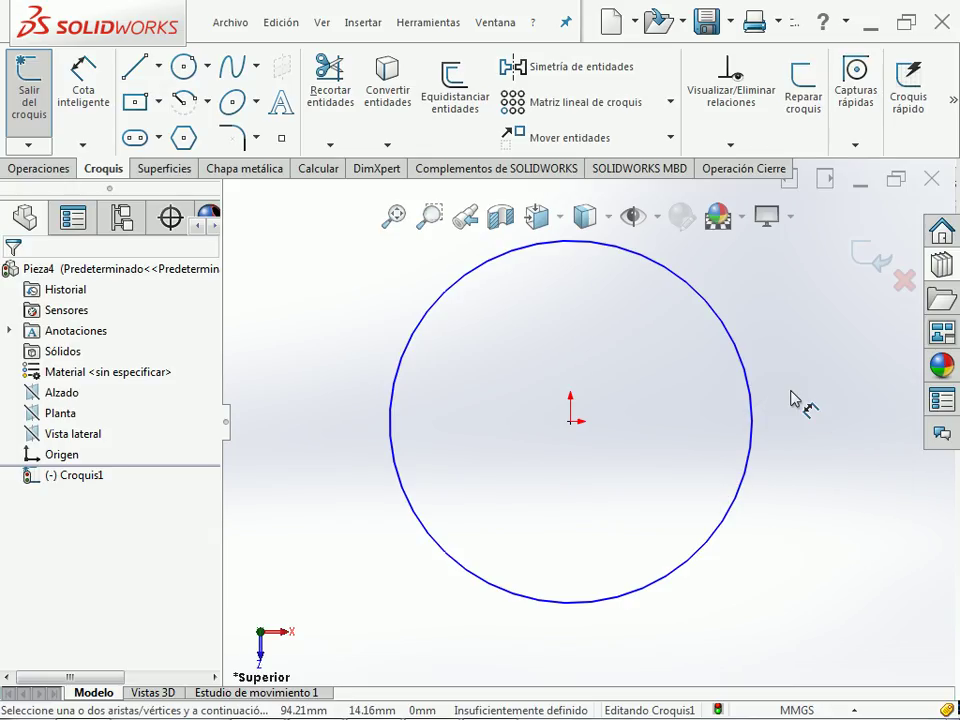
pyautogui.click(795, 331)
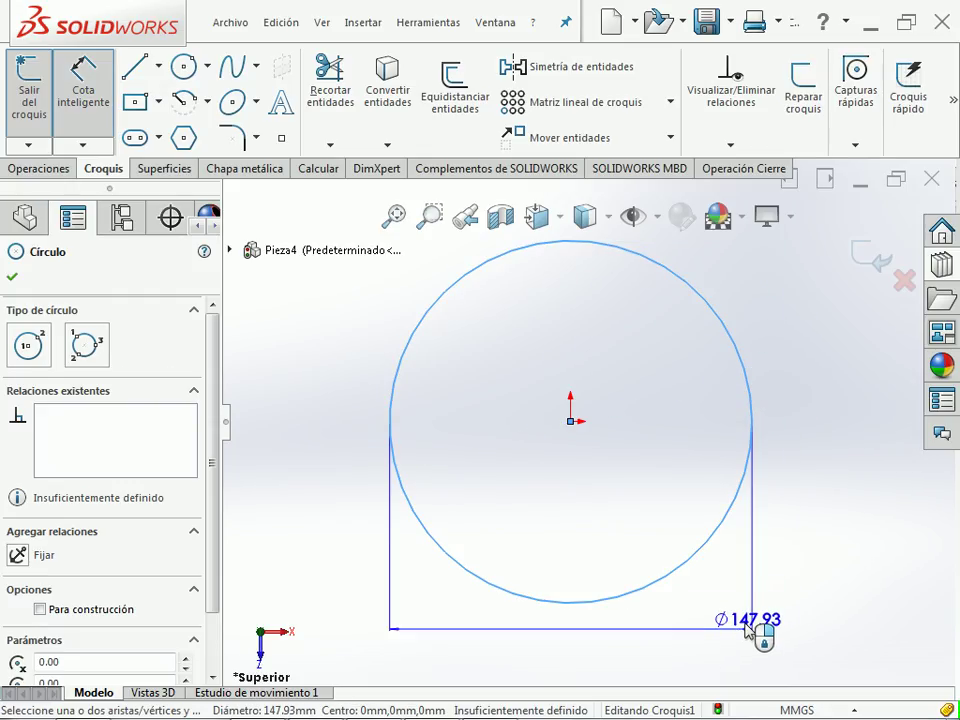
pyautogui.click(755, 597)
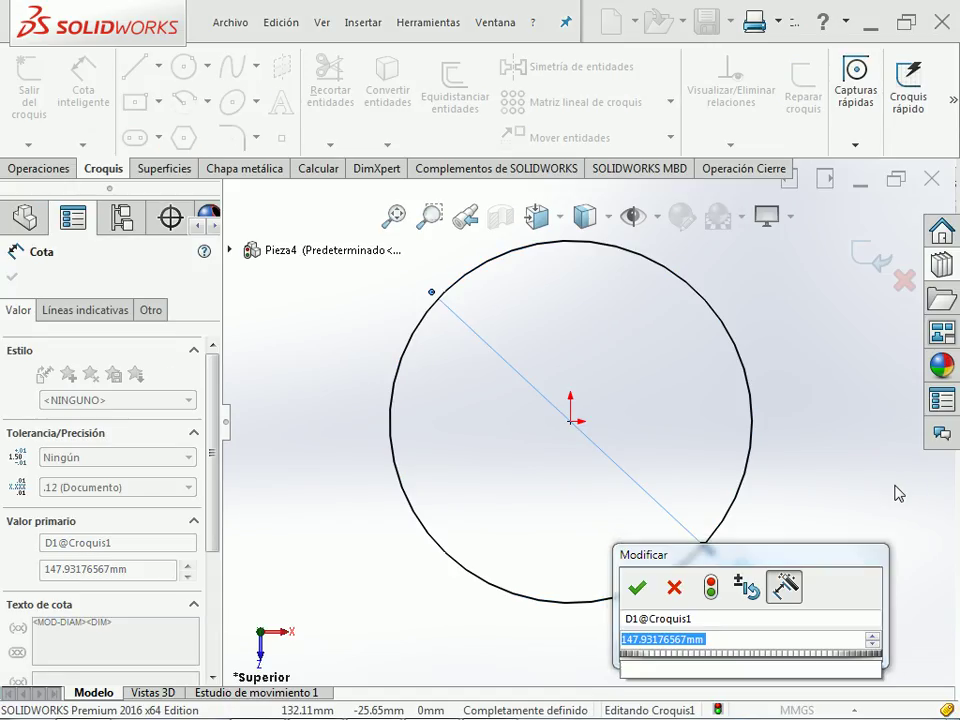
pyautogui.write('3in')
pyautogui.press('Return')
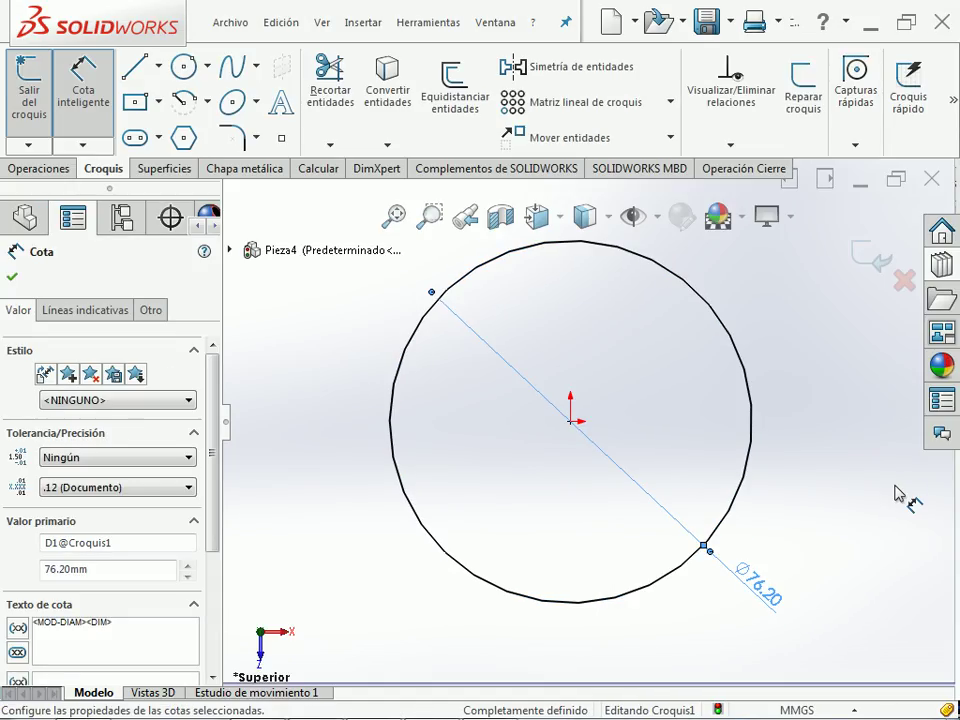
pyautogui.press('Escape')
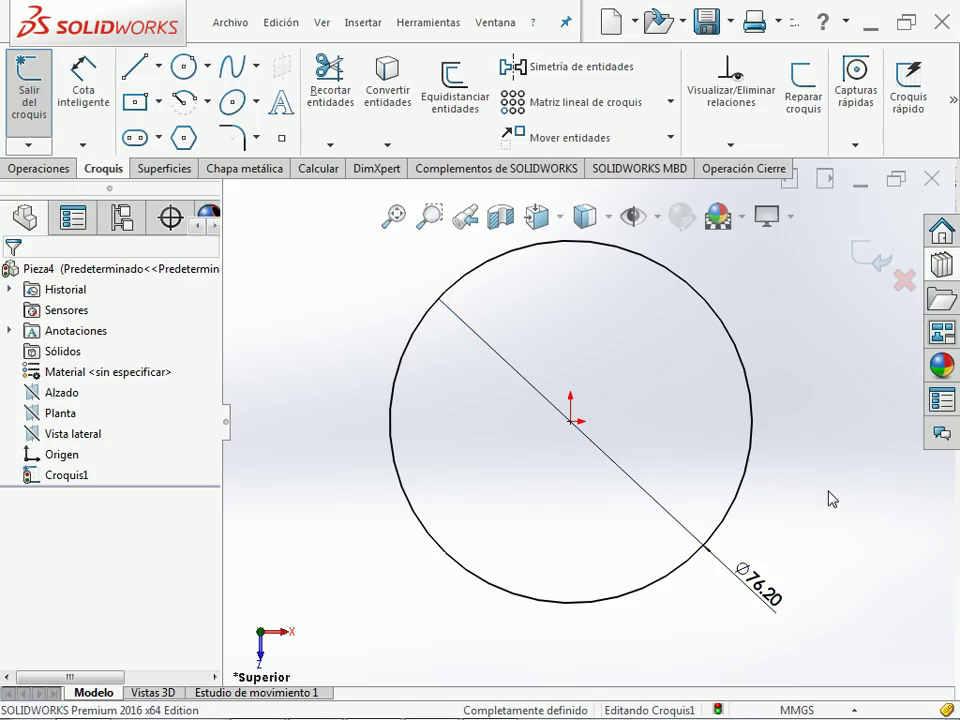
pyautogui.click(866, 258)
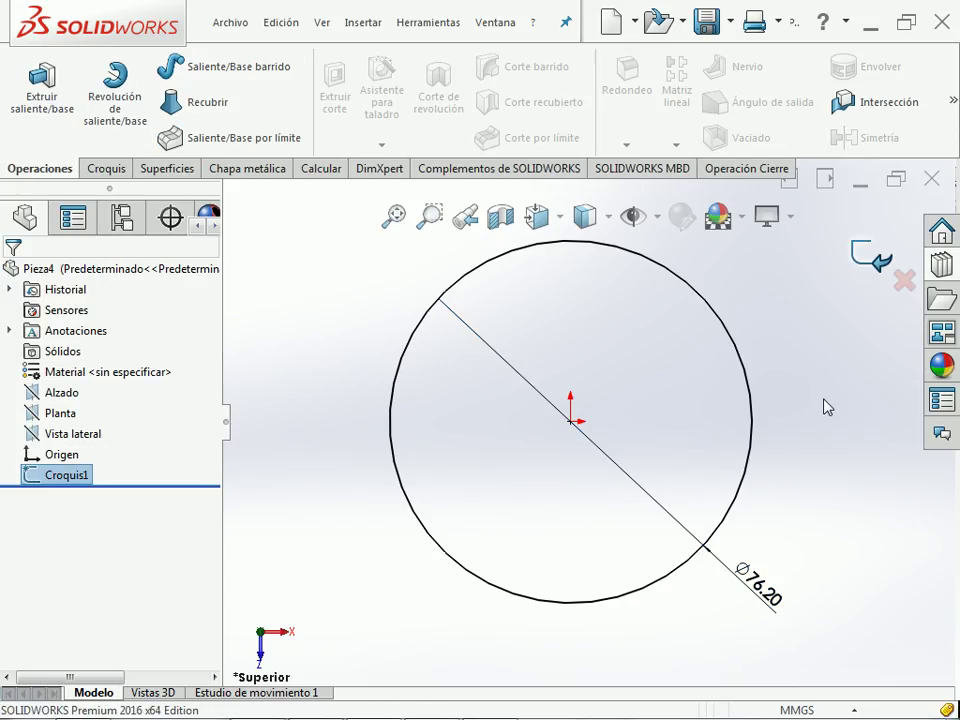
# - Extrude the circle sketch as a boss to a depth of 6.35 mm, checking the thickness in the PDF drawing
pyautogui.click(843, 453)
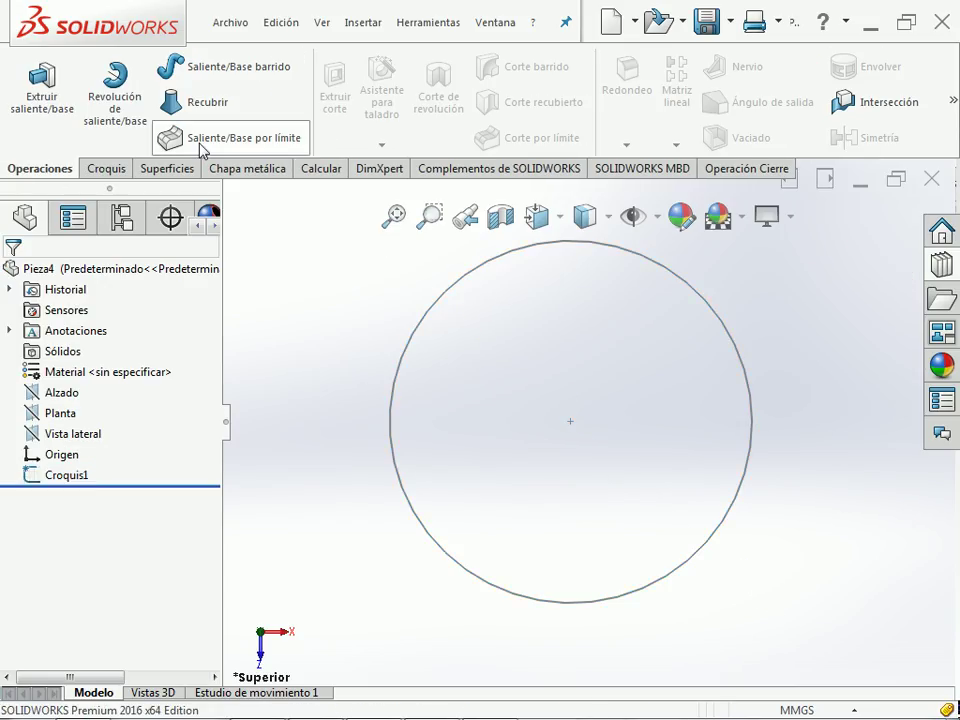
pyautogui.click(30, 476)
pyautogui.click(40, 92)
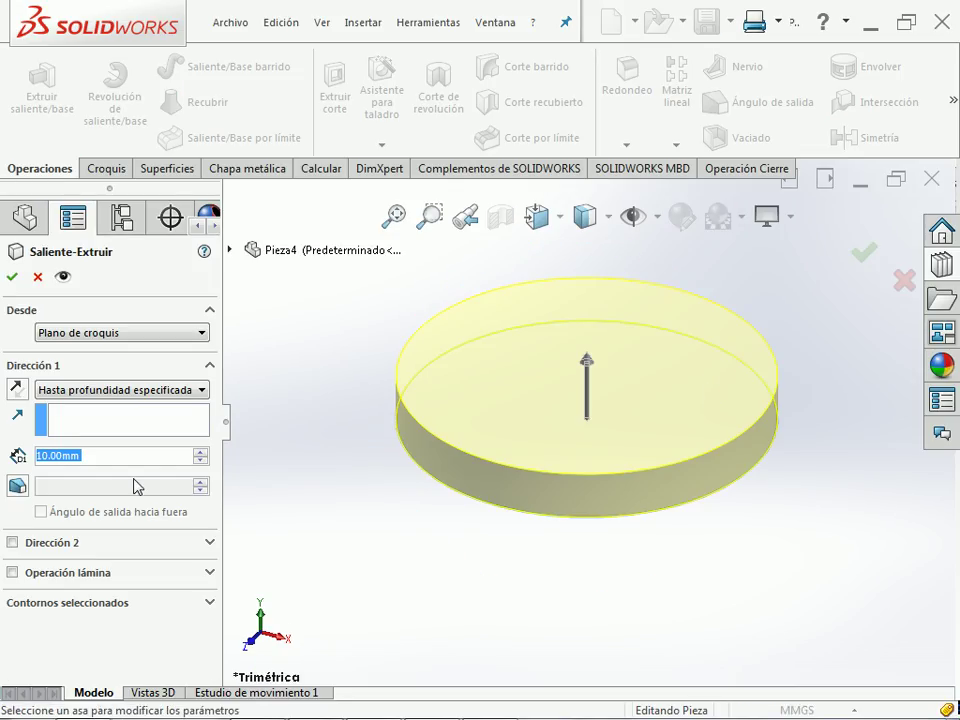
pyautogui.write('6.34')
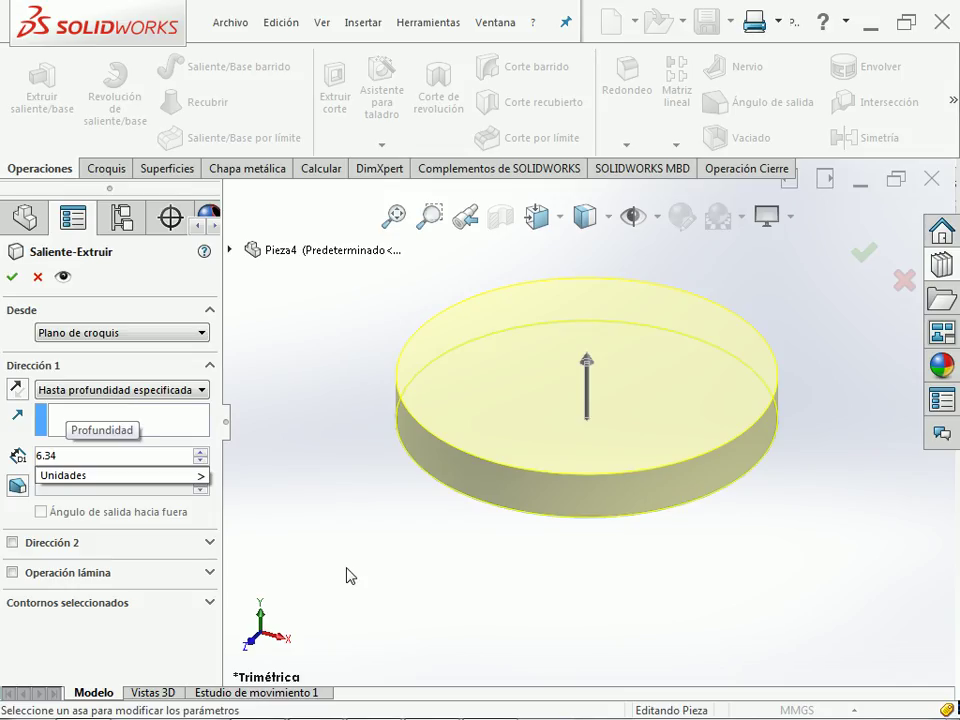
pyautogui.press('BackSpace')
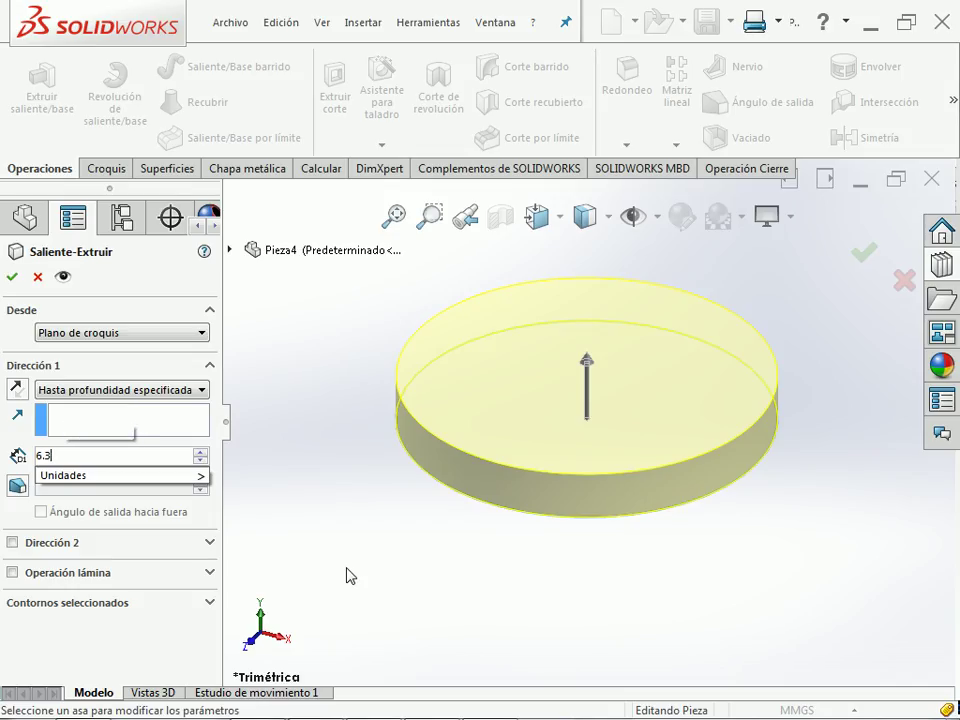
pyautogui.write('5')
pyautogui.press('Return')
pyautogui.hotkey('alt', 'Tab')
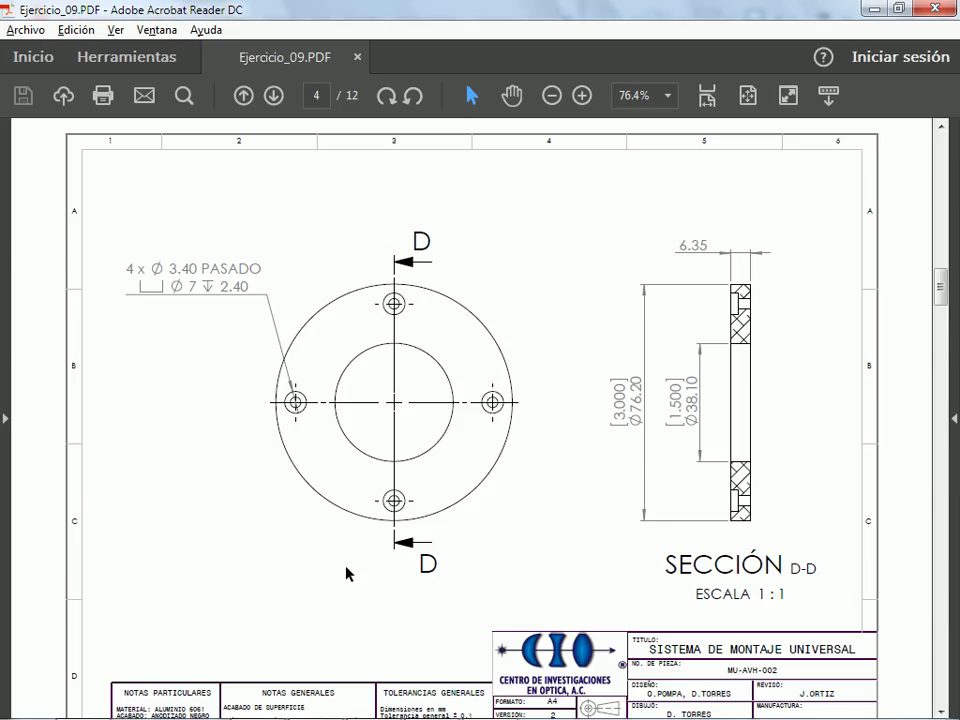
pyautogui.hotkey('alt', 'Tab')
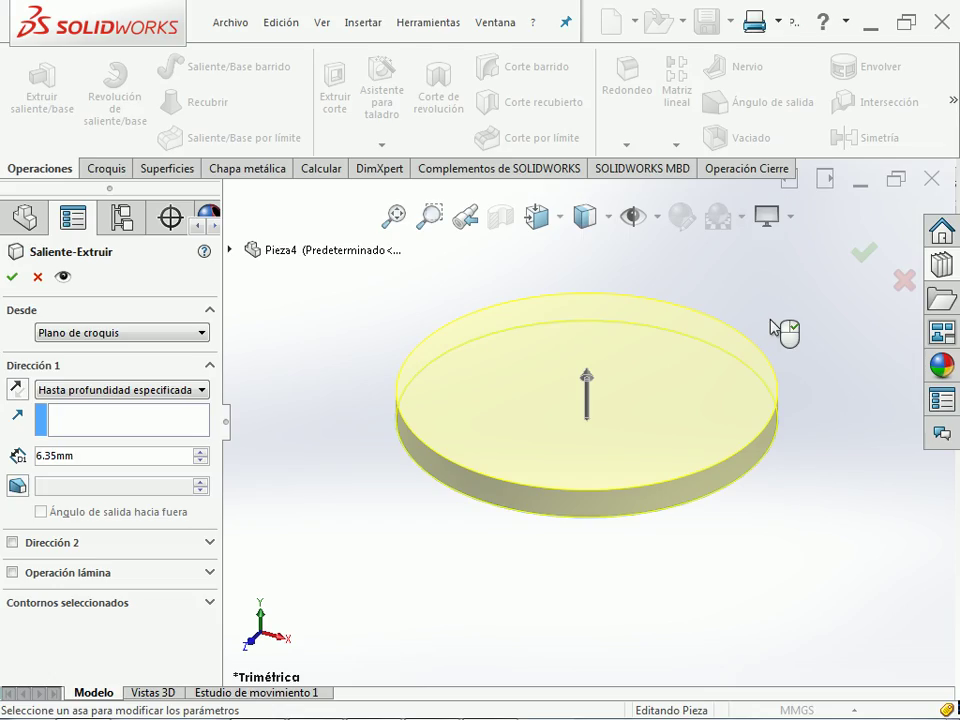
pyautogui.click(865, 256)
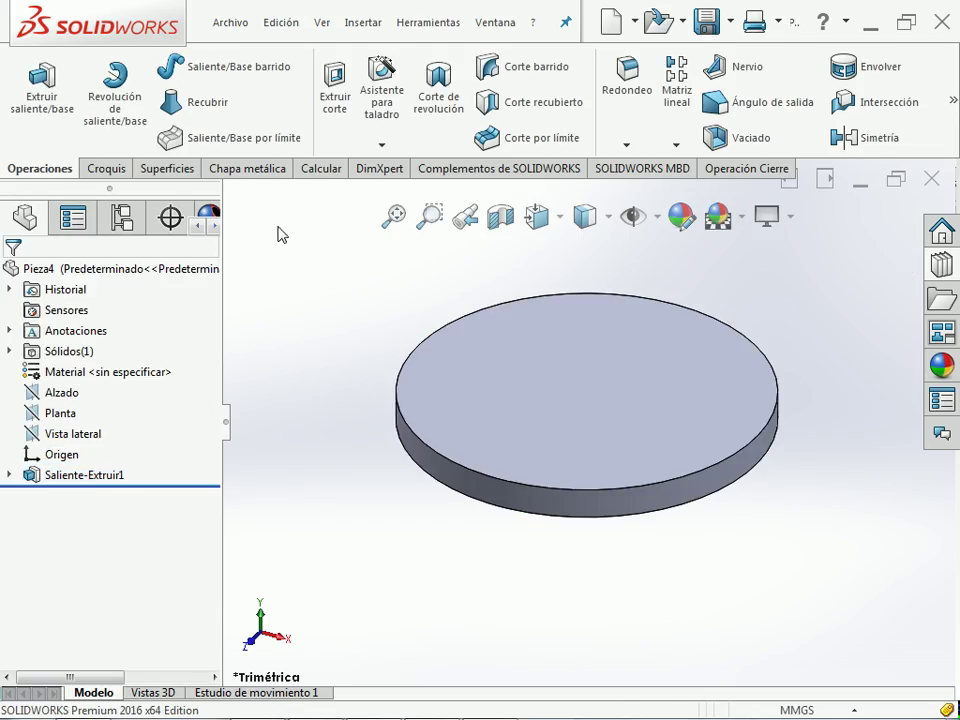
# - Assign the 6061-T6 (SS) material to the part
pyautogui.rightClick(135, 373)
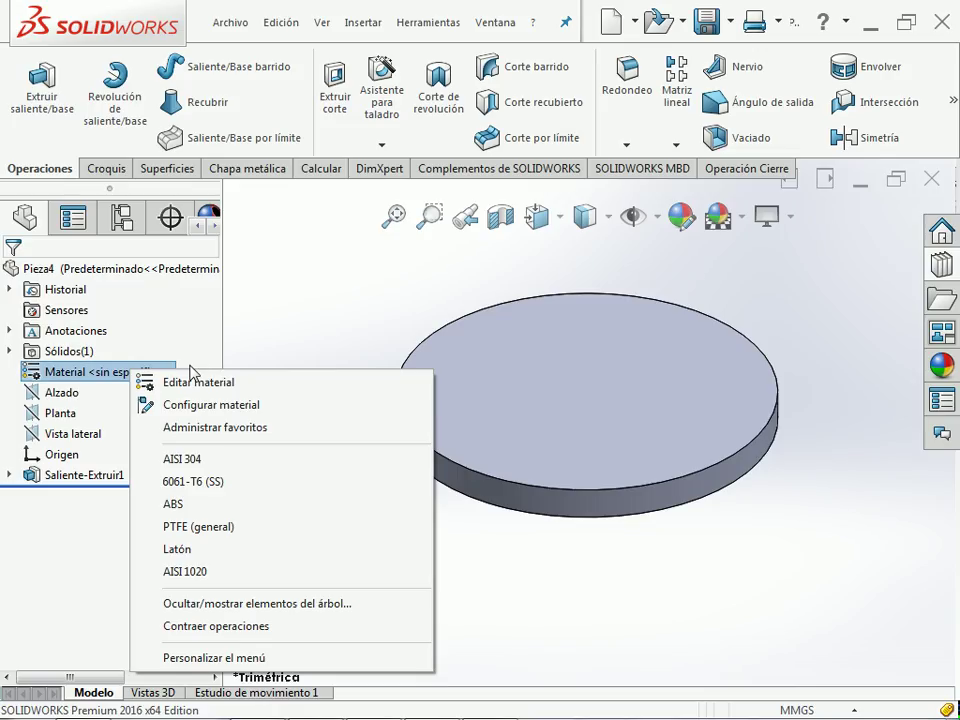
pyautogui.click(250, 484)
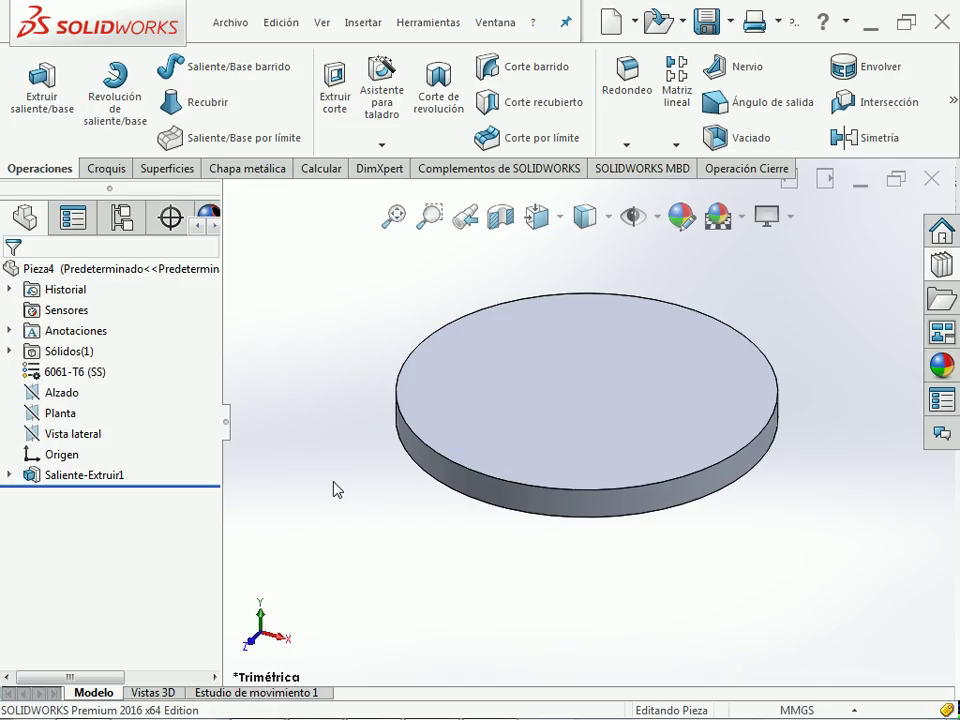
pyautogui.press('f')
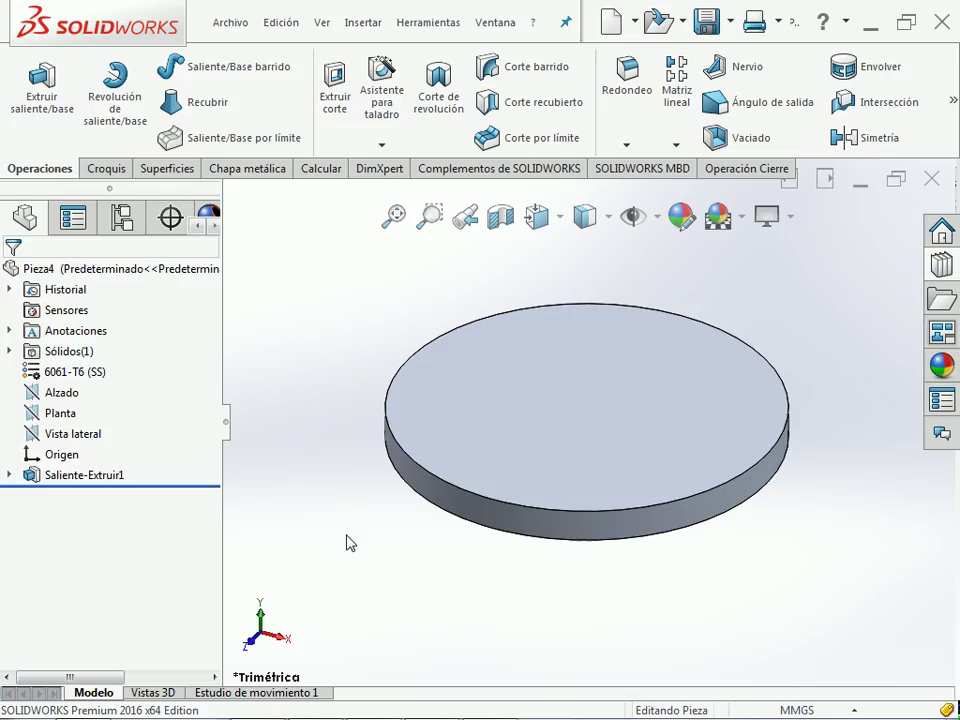
# - Check the bore diameter in the PDF, then start an extruded-cut sketch on the disc's top face with an origin-centered circle about 50 mm in diameter
pyautogui.hotkey('alt', 'Tab')
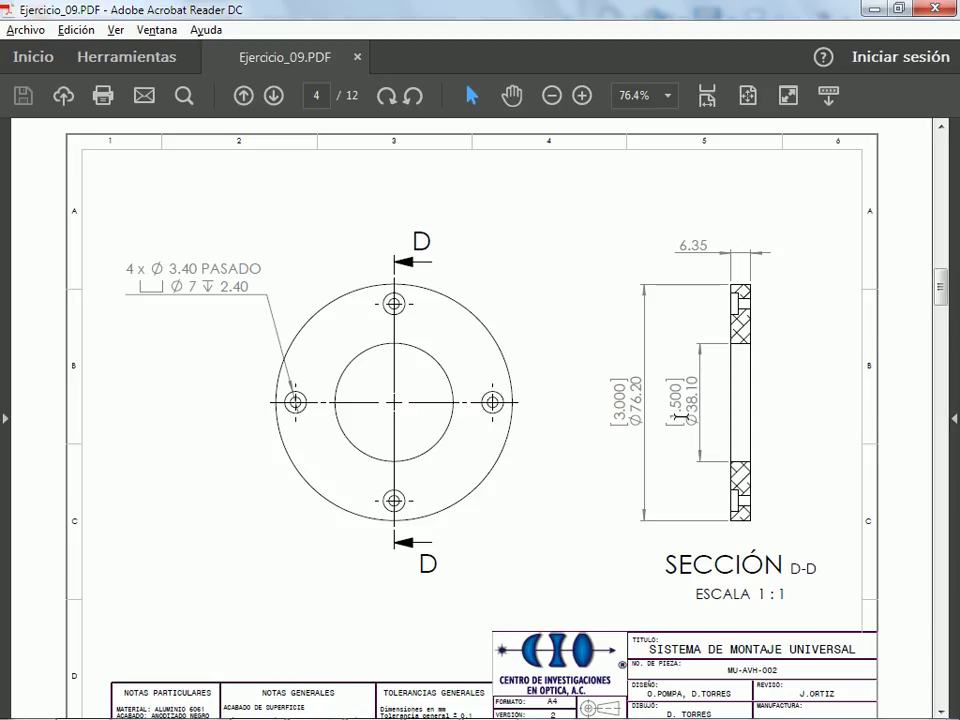
pyautogui.hotkey('alt', 'Tab')
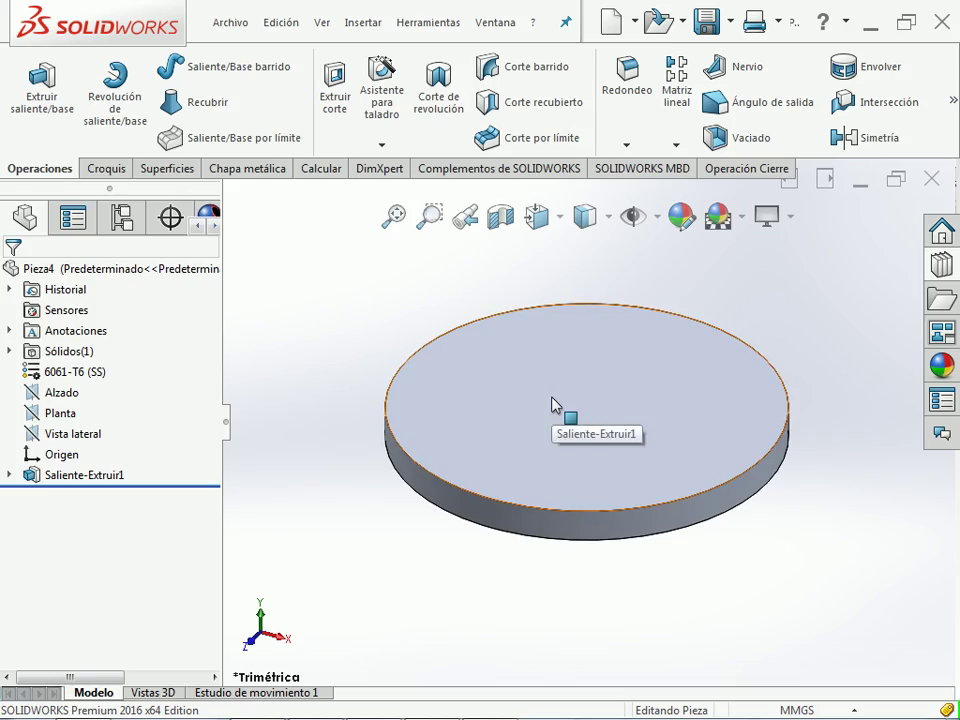
pyautogui.click(599, 445)
pyautogui.click(334, 95)
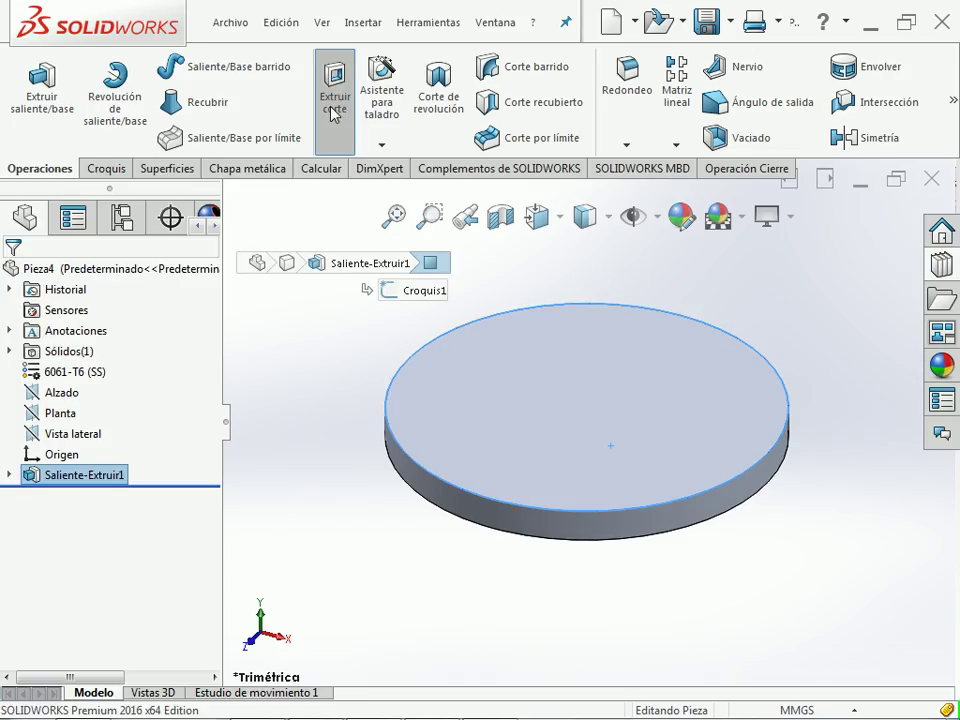
pyautogui.press('c')
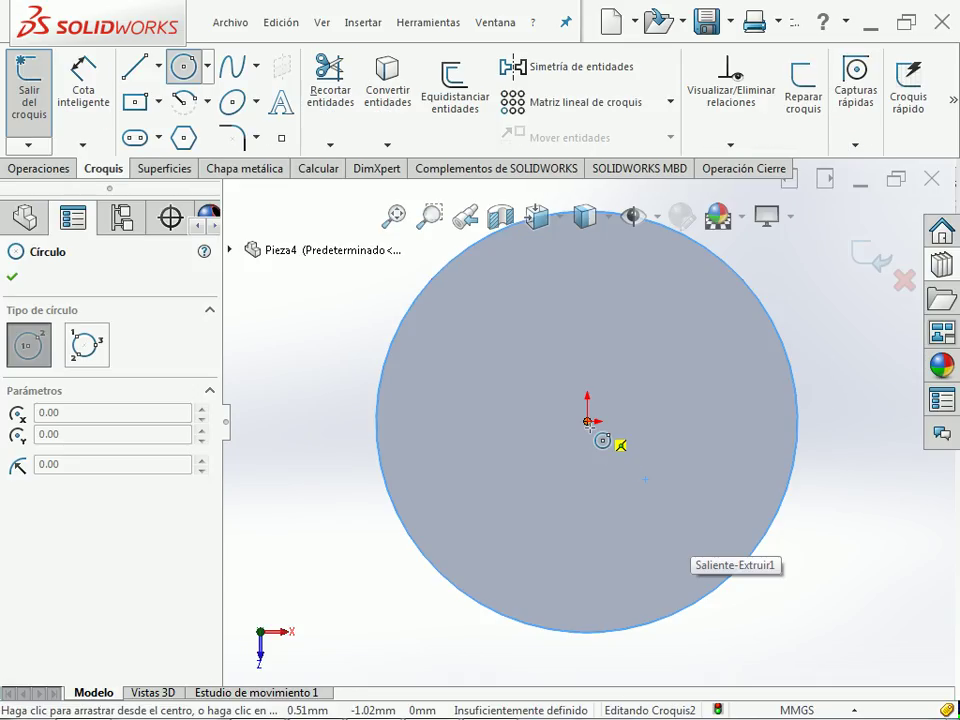
pyautogui.click(587, 420)
pyautogui.click(702, 512)
pyautogui.press('Escape')
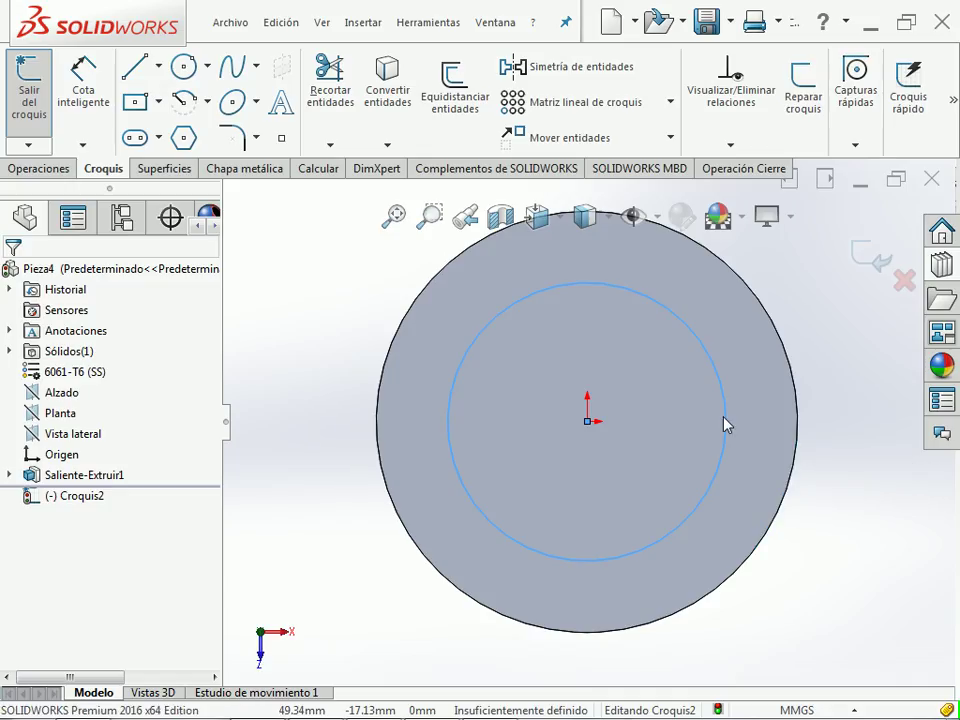
# - Dimension the inner circle's diameter as 1.5 in
pyautogui.press('d')
pyautogui.click(720, 386)
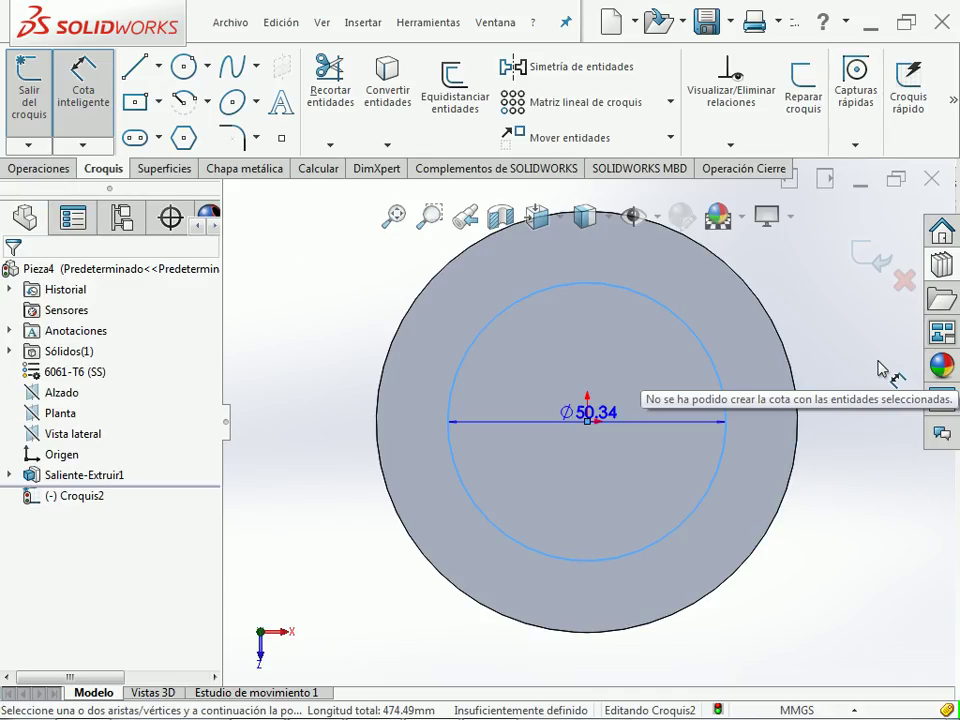
pyautogui.click(886, 532)
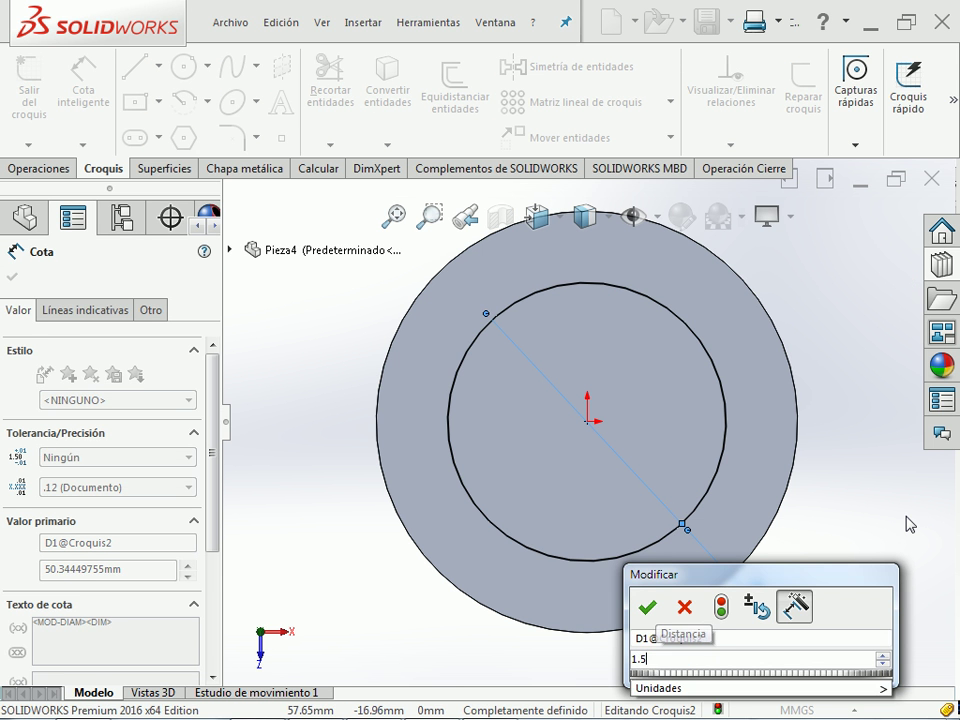
pyautogui.press('Return')
pyautogui.press('Escape')
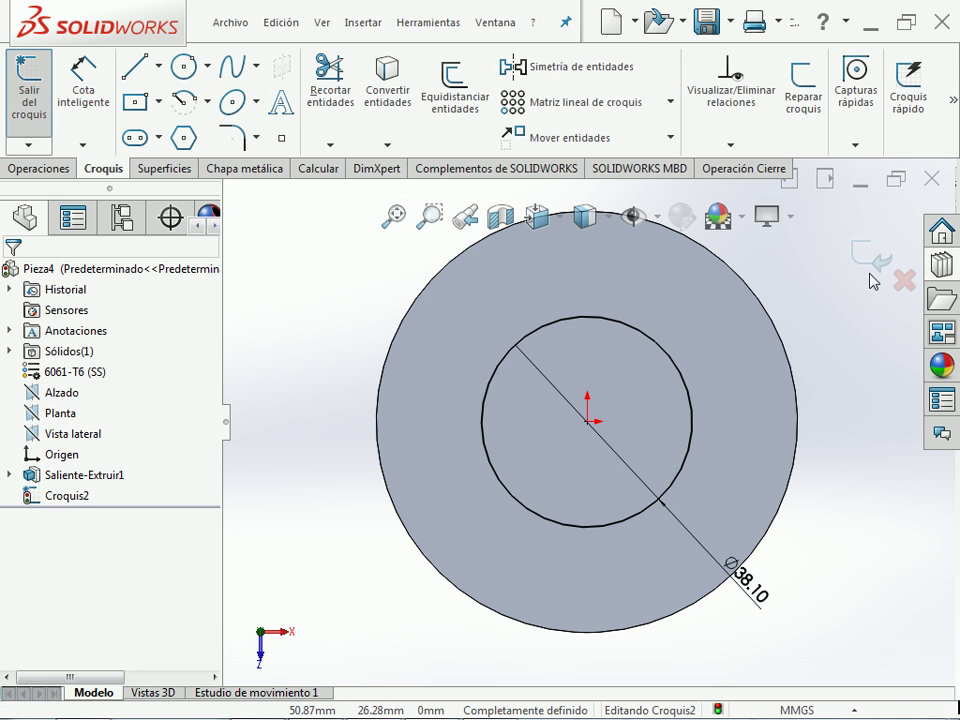
# - Cut the inner circle through the whole disc using the Por todo end condition
pyautogui.hotkey('ctrl', 'b')
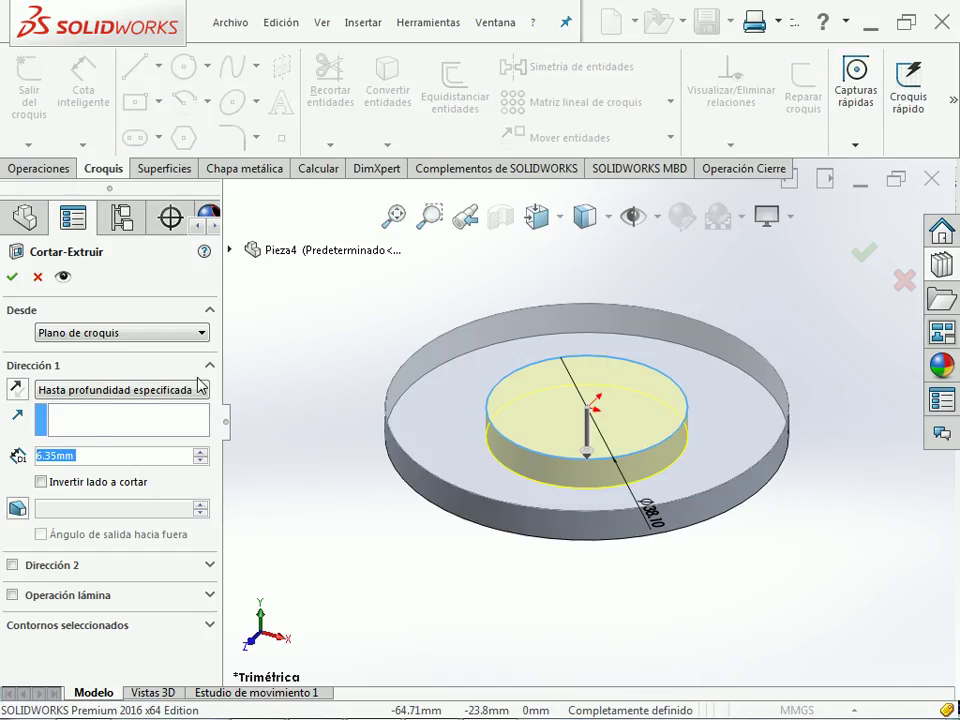
pyautogui.click(190, 390)
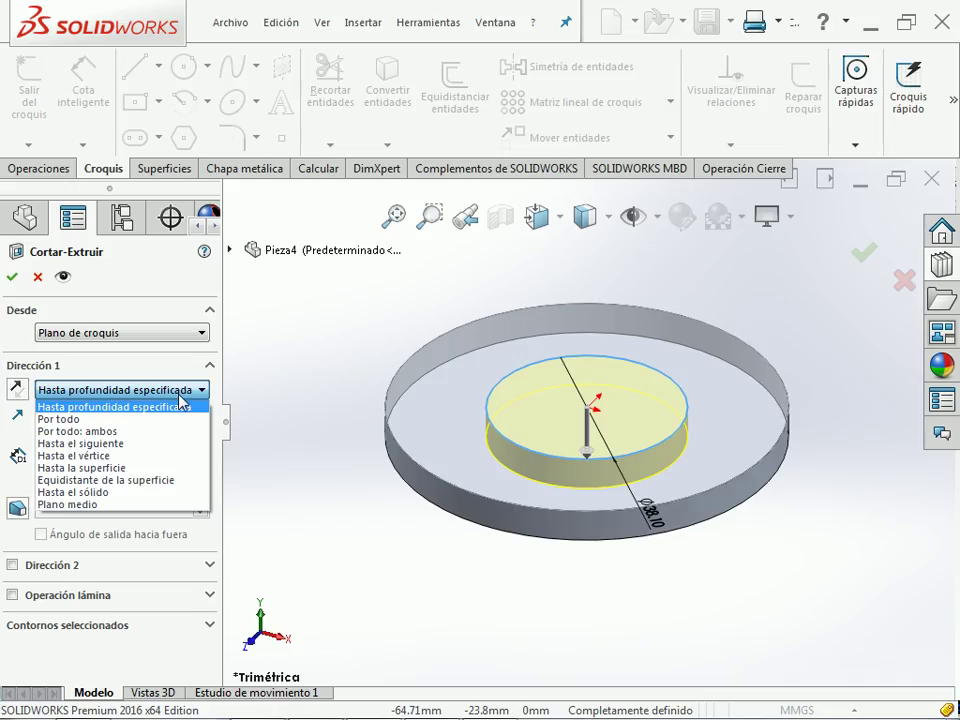
pyautogui.click(175, 420)
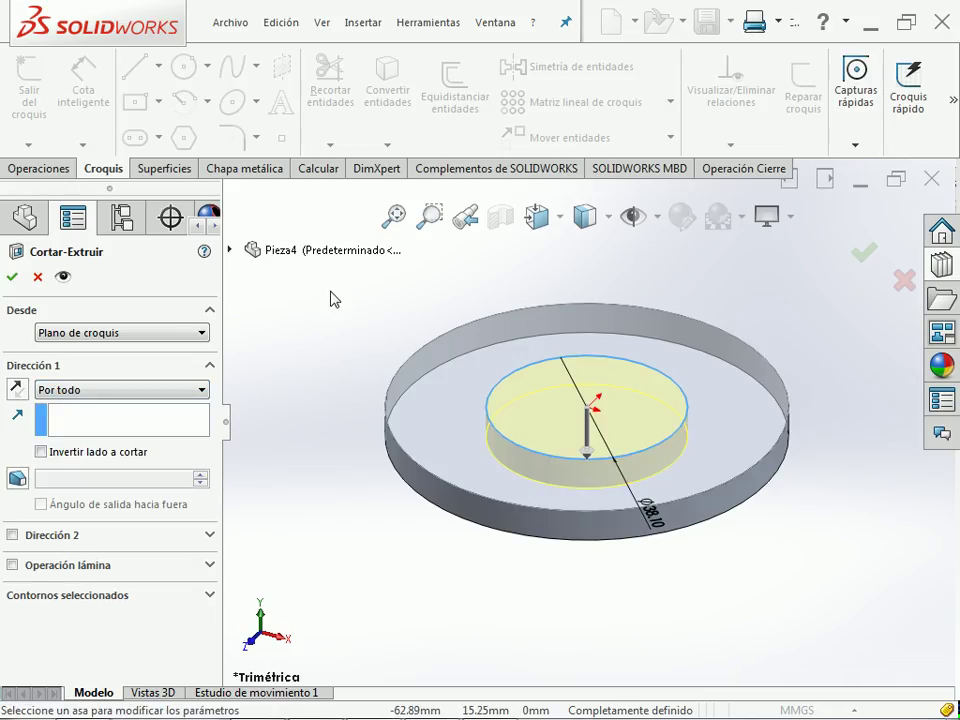
pyautogui.click(863, 252)
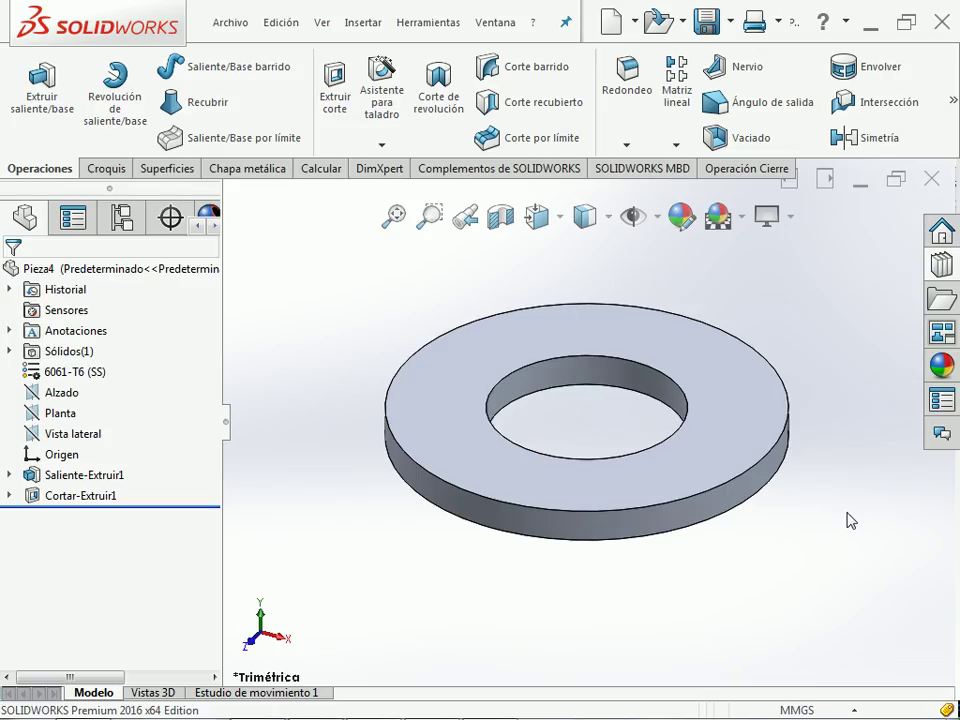
# - Edit the base extrusion's sketch and turn on dual-unit display for the outer circle's diameter dimension
pyautogui.moveTo(850, 520); pyautogui.dragTo(853, 392, button='right')
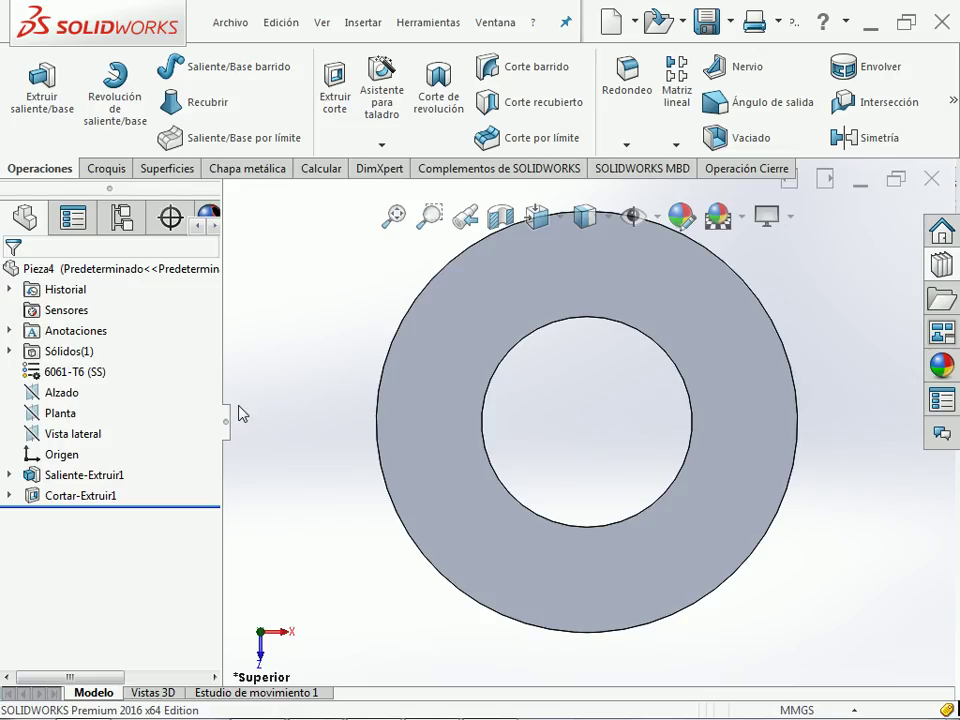
pyautogui.click(10, 476)
pyautogui.click(90, 494)
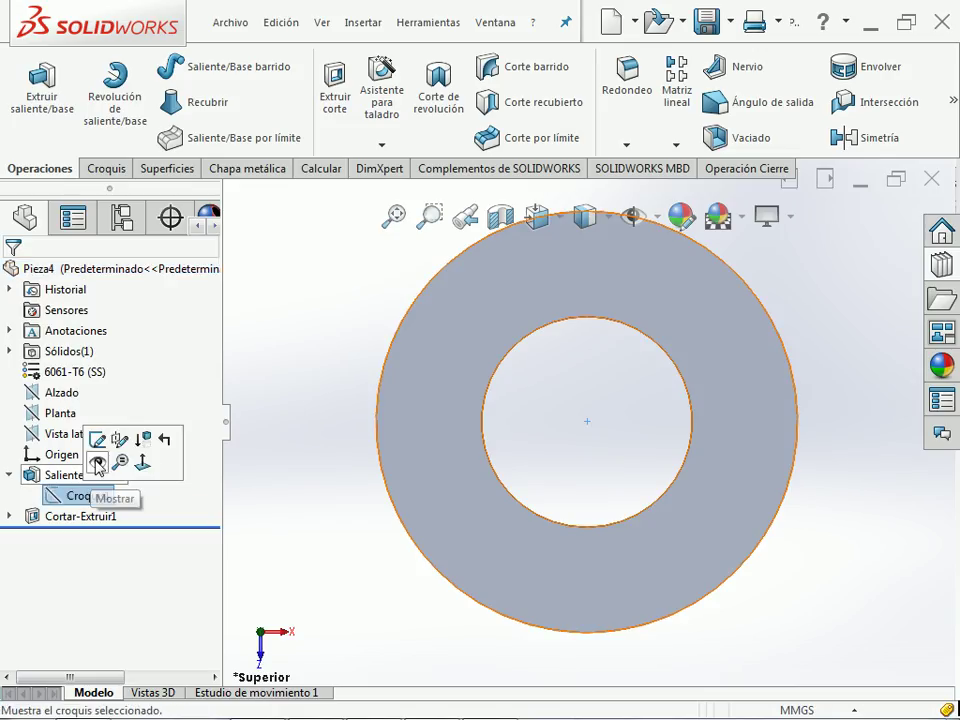
pyautogui.click(96, 439)
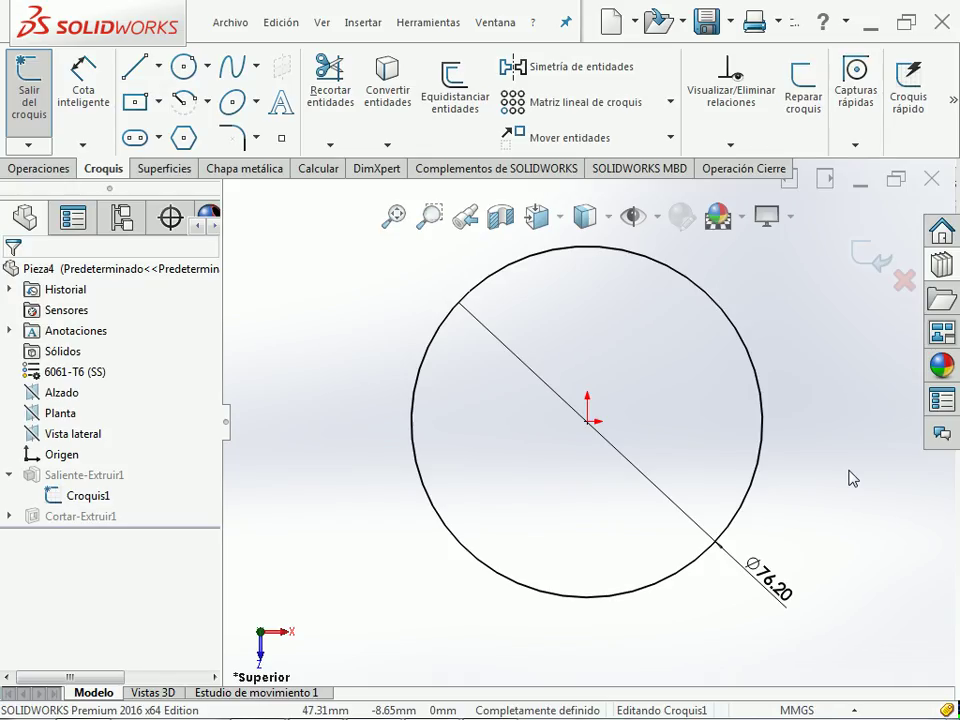
pyautogui.click(795, 575)
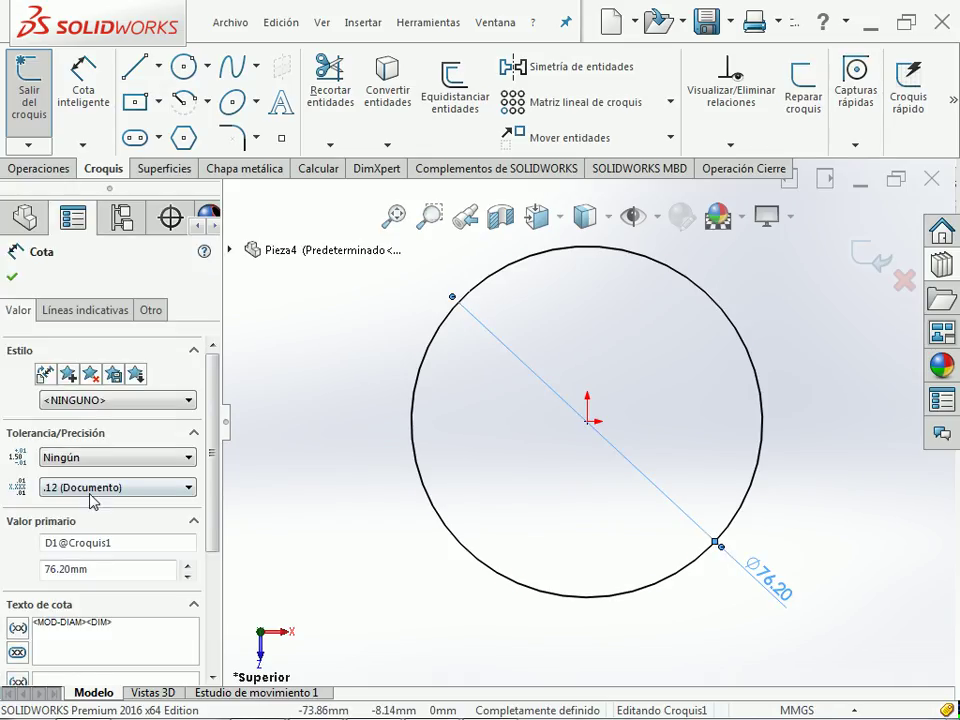
pyautogui.moveTo(212, 457); pyautogui.dragTo(212, 580)
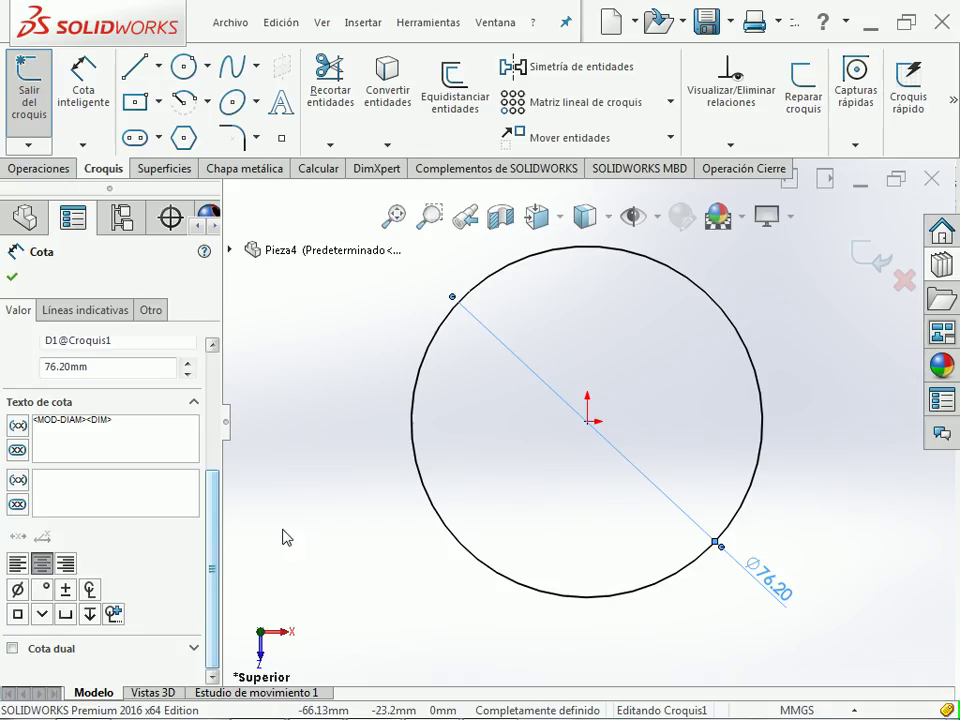
pyautogui.click(13, 649)
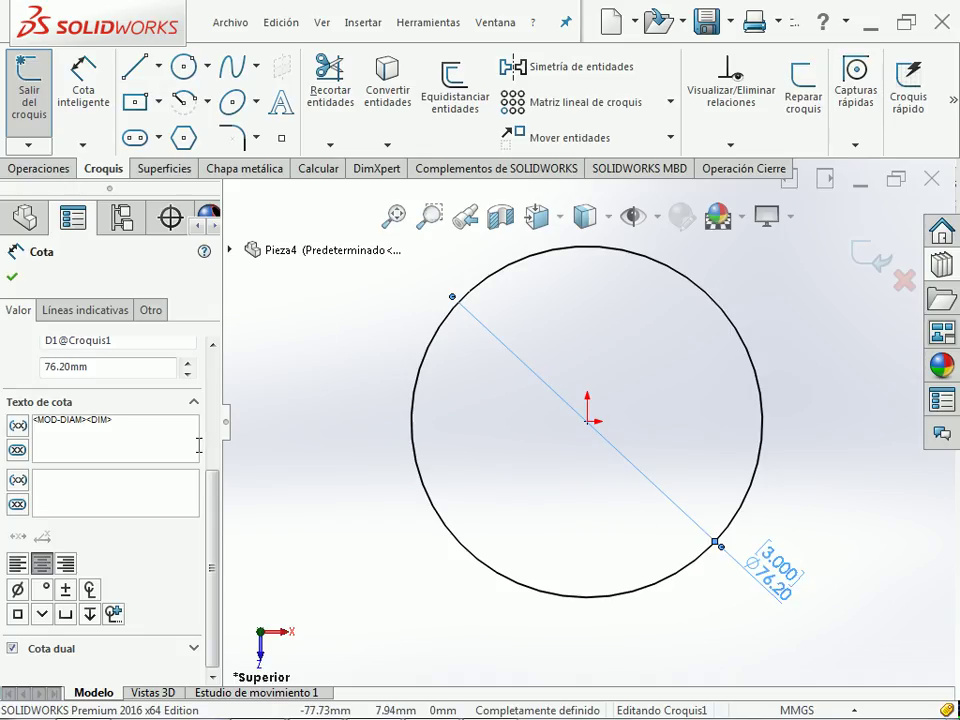
pyautogui.click(13, 649)
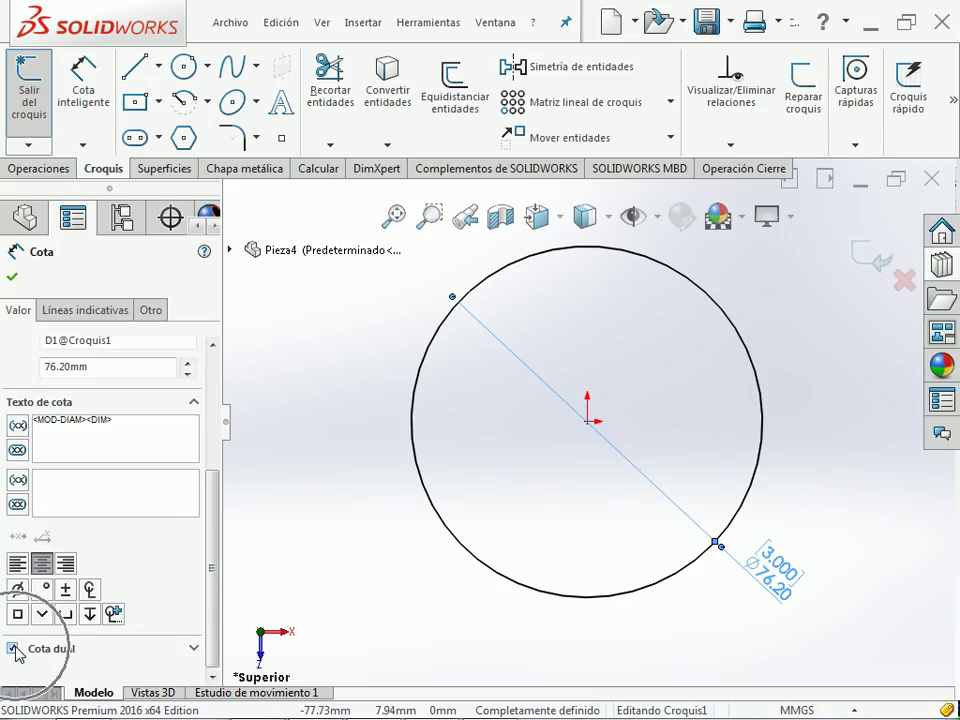
pyautogui.click(12, 276)
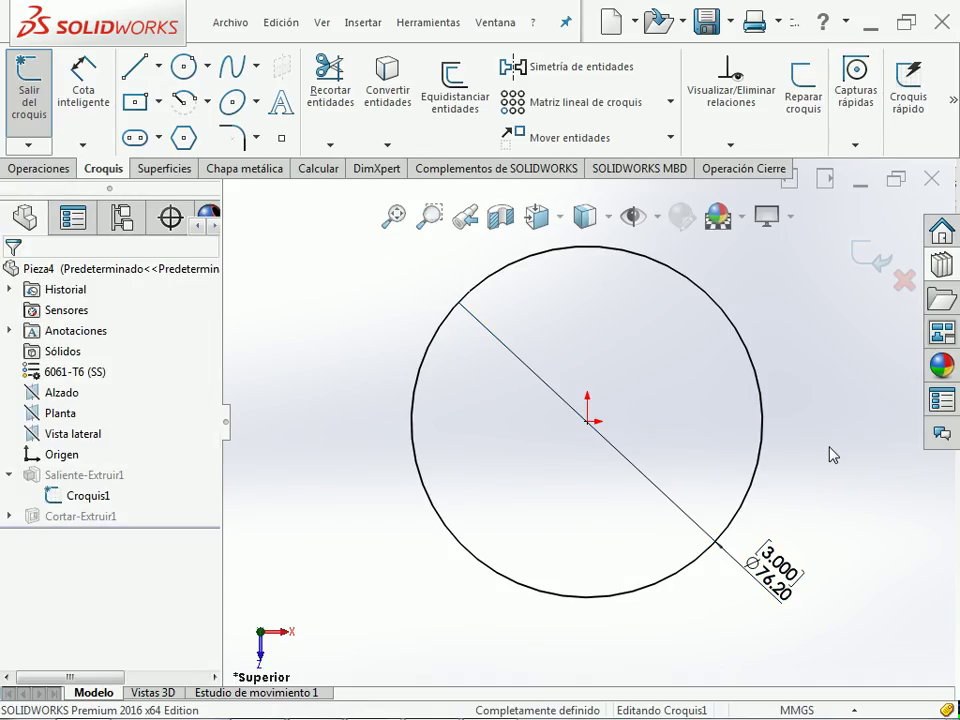
pyautogui.click(869, 258)
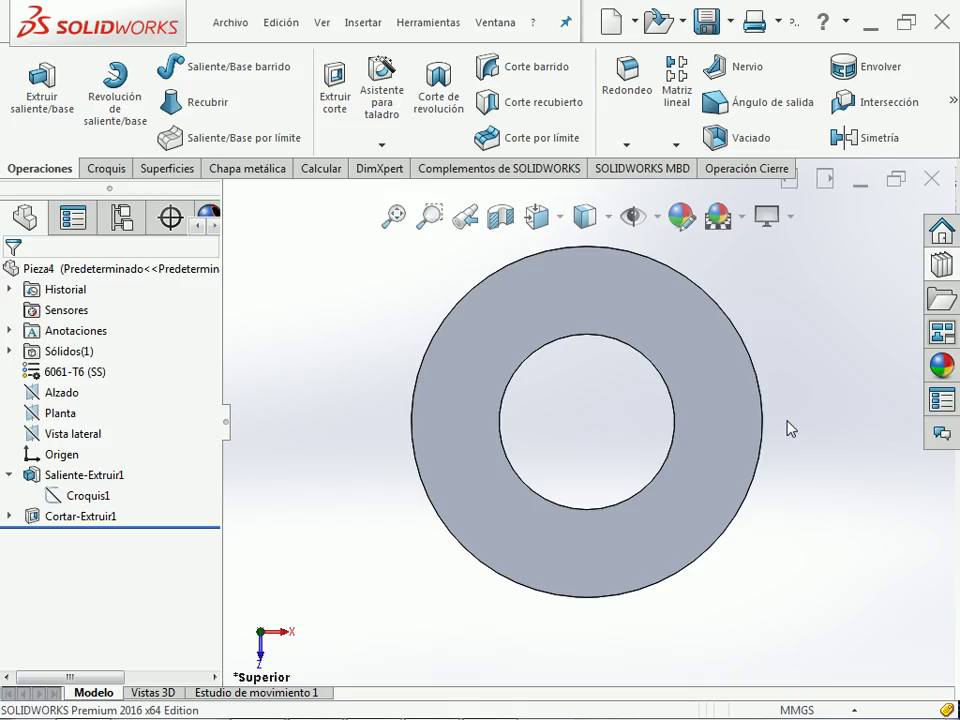
# - Edit the central cut's sketch and turn on dual-unit display for the bore's diameter dimension
pyautogui.click(9, 516)
pyautogui.click(80, 537)
pyautogui.click(86, 486)
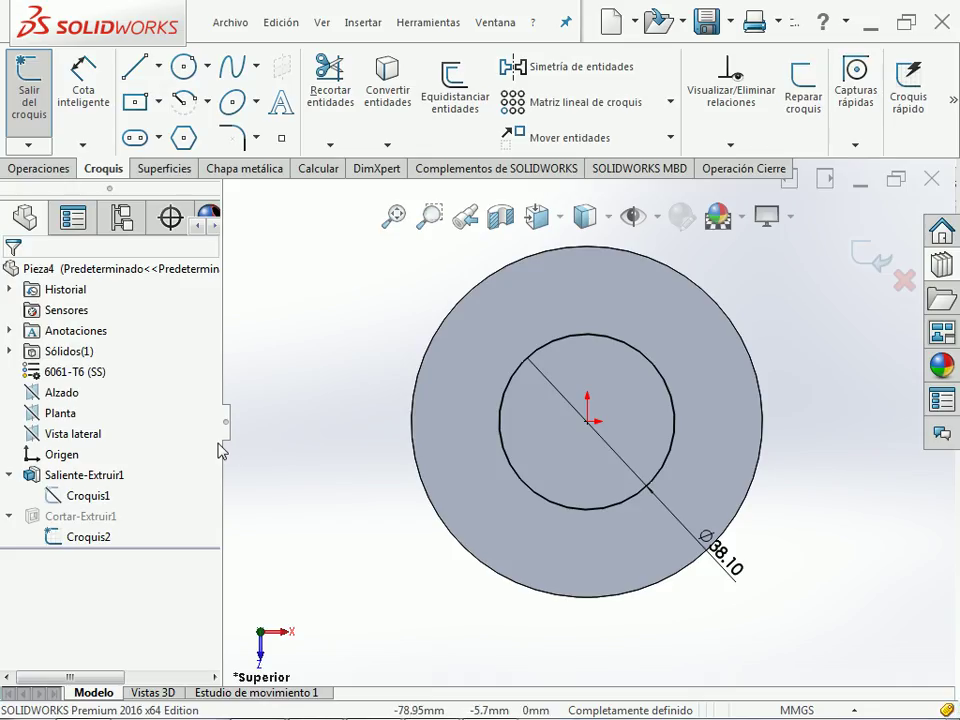
pyautogui.click(736, 580)
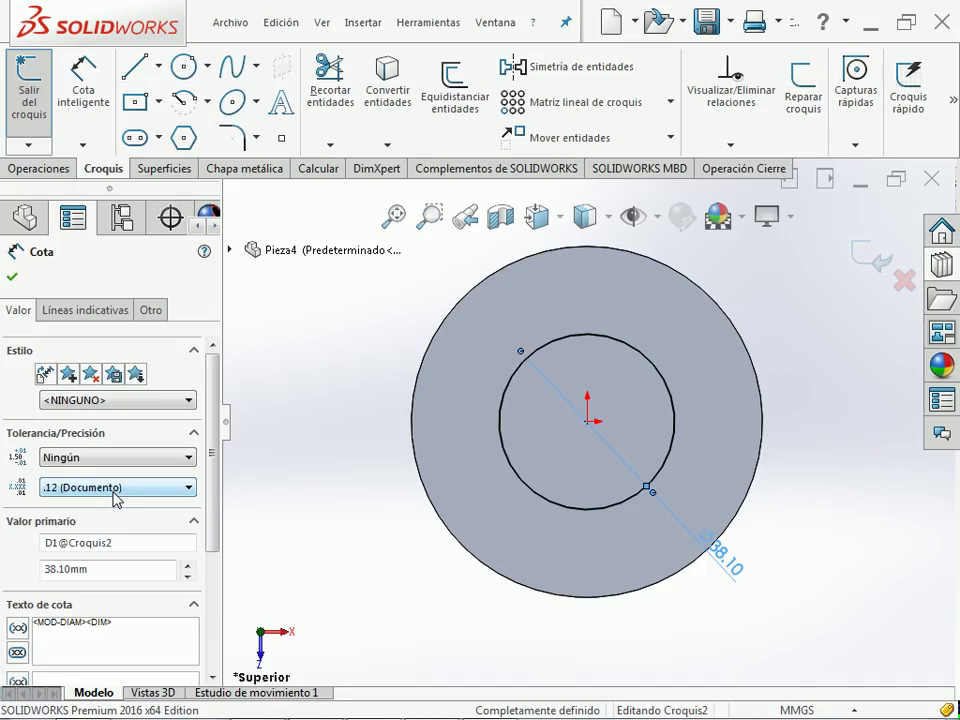
pyautogui.scroll(-3, 212, 413)
pyautogui.click(12, 648)
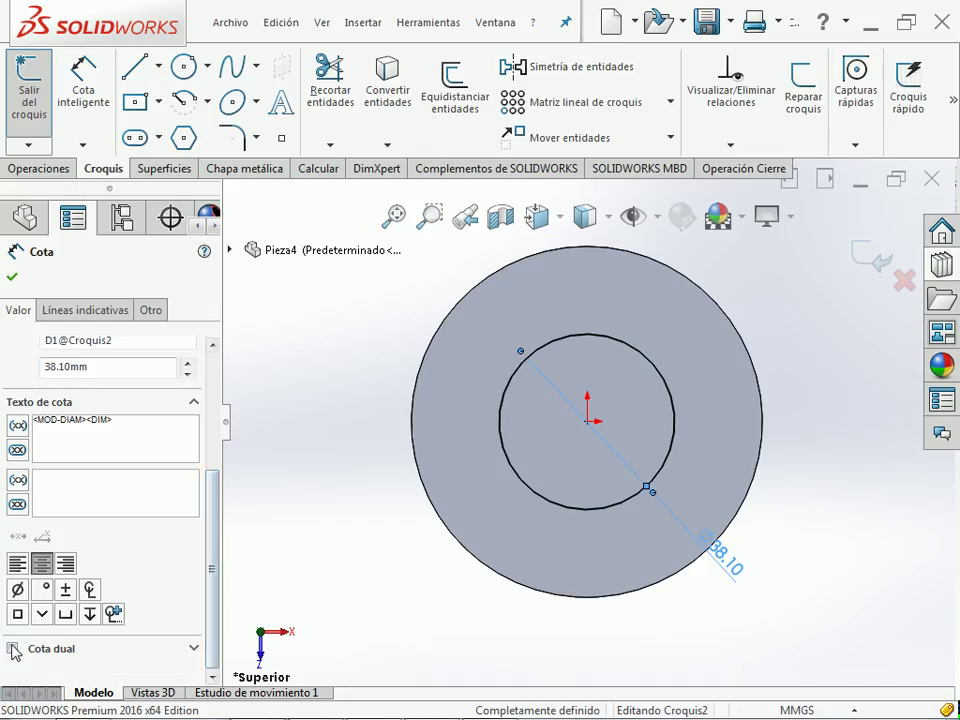
pyautogui.click(875, 258)
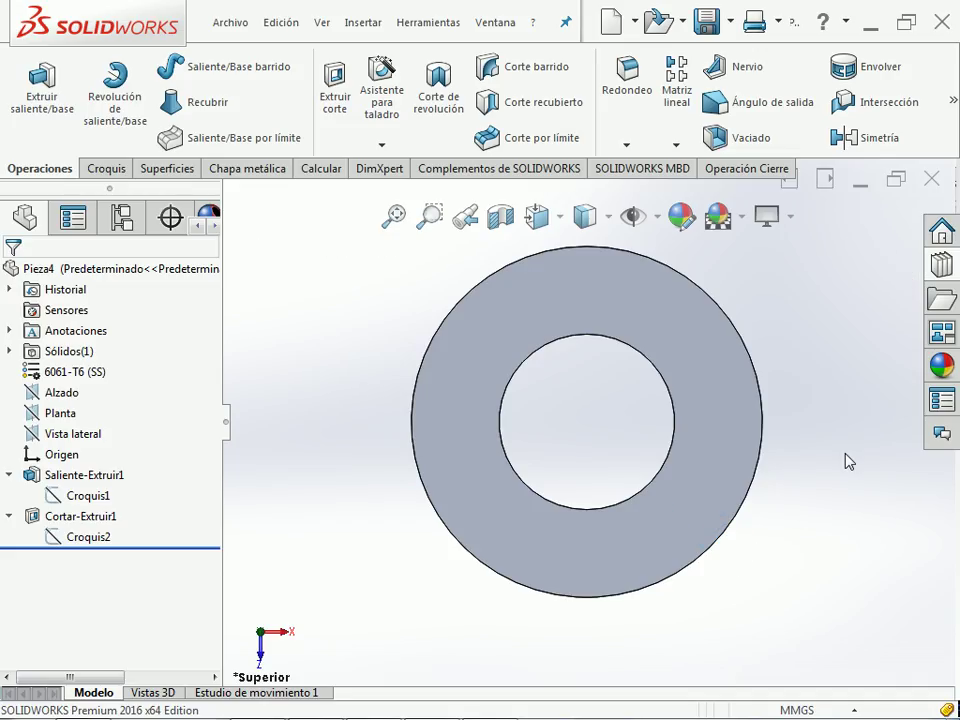
pyautogui.press('f')
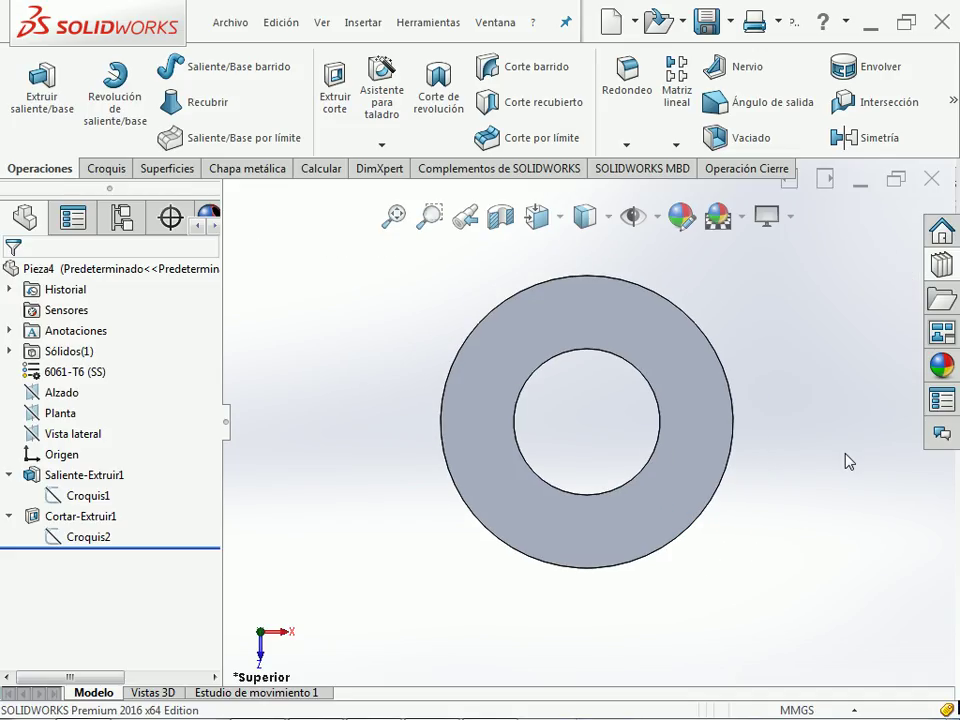
# - Examine the MU-AVH-002, MU-AVH-003 and MU-AVH-004 drawings in the PDF for the flange's screw-hole callout and bolt-circle diameter
pyautogui.hotkey('alt', 'Tab')
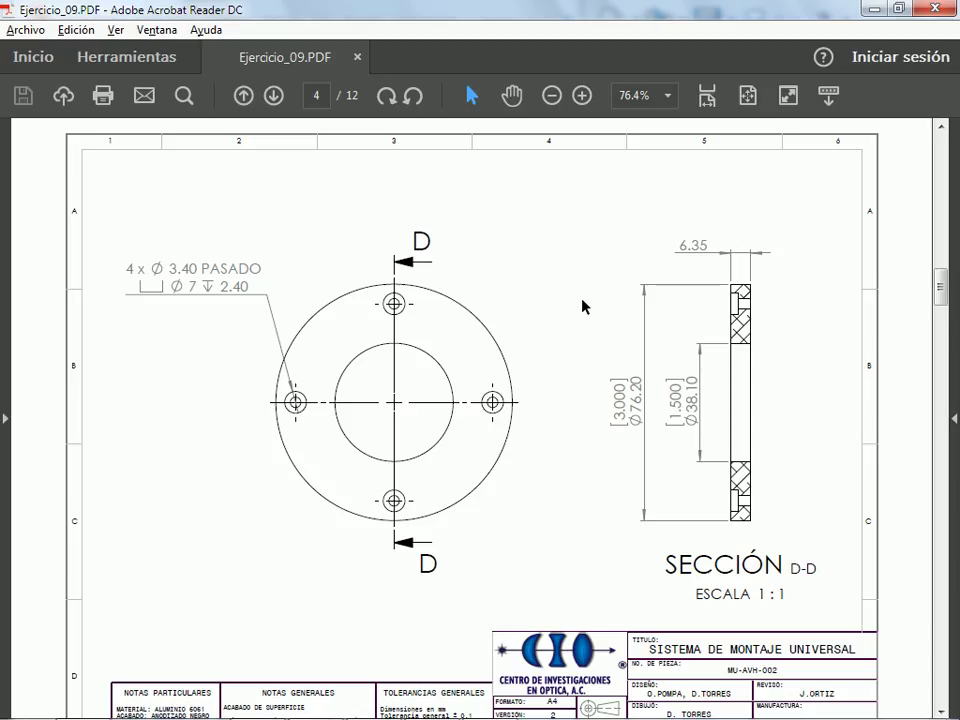
pyautogui.scroll(-1, 585, 306)
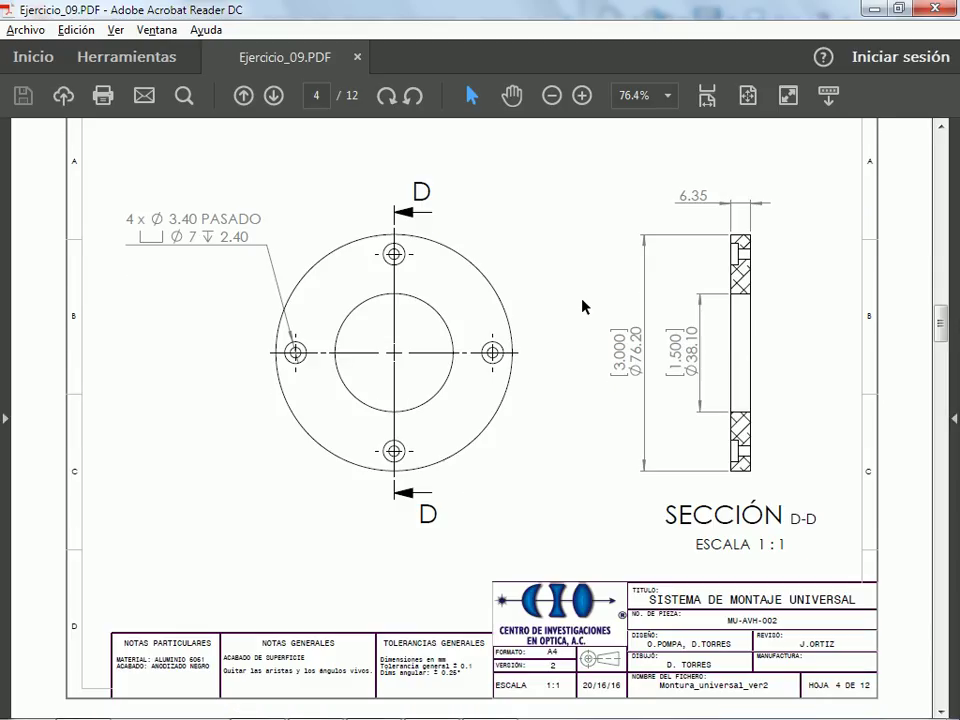
pyautogui.scroll(-2, 585, 306)
pyautogui.scroll(-3, 583, 304)
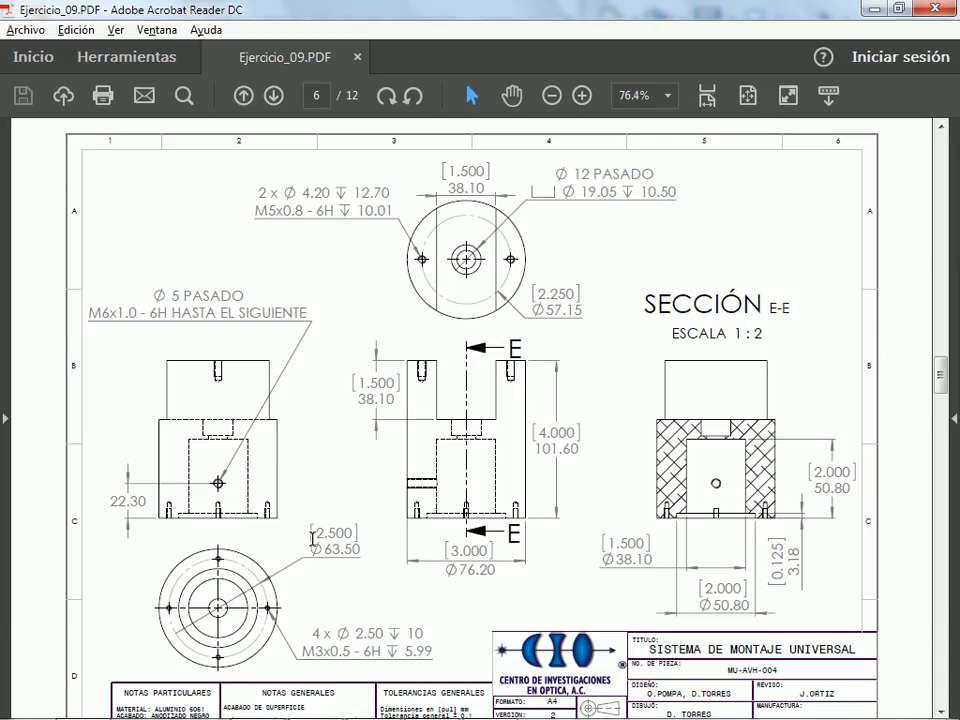
pyautogui.click(328, 528)
pyautogui.press('Left')
pyautogui.press('Left')
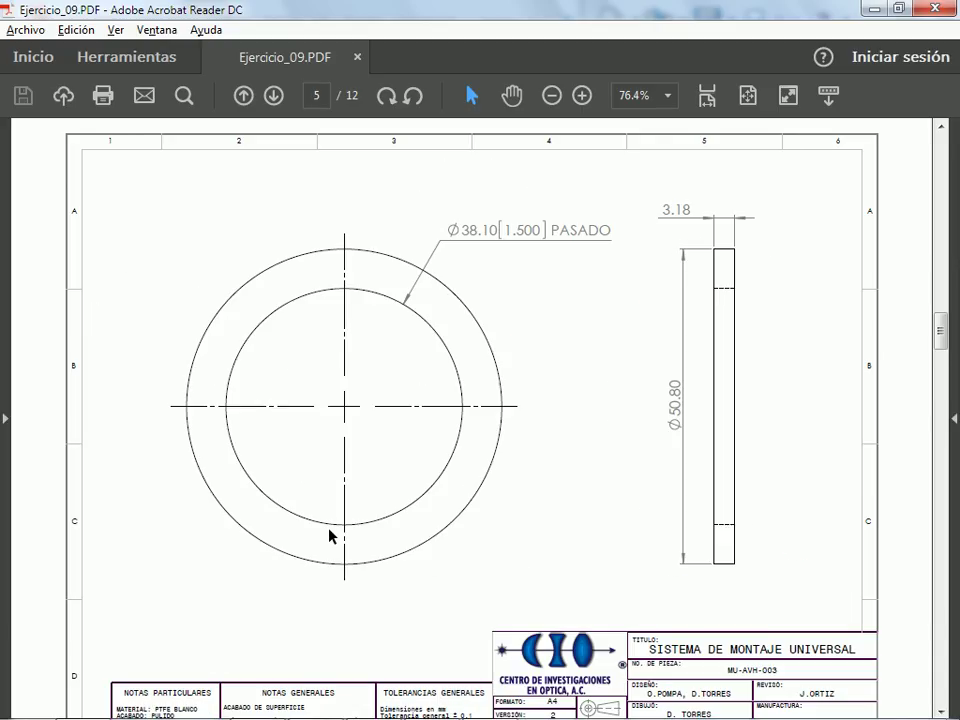
pyautogui.hotkey('alt', 'Tab')
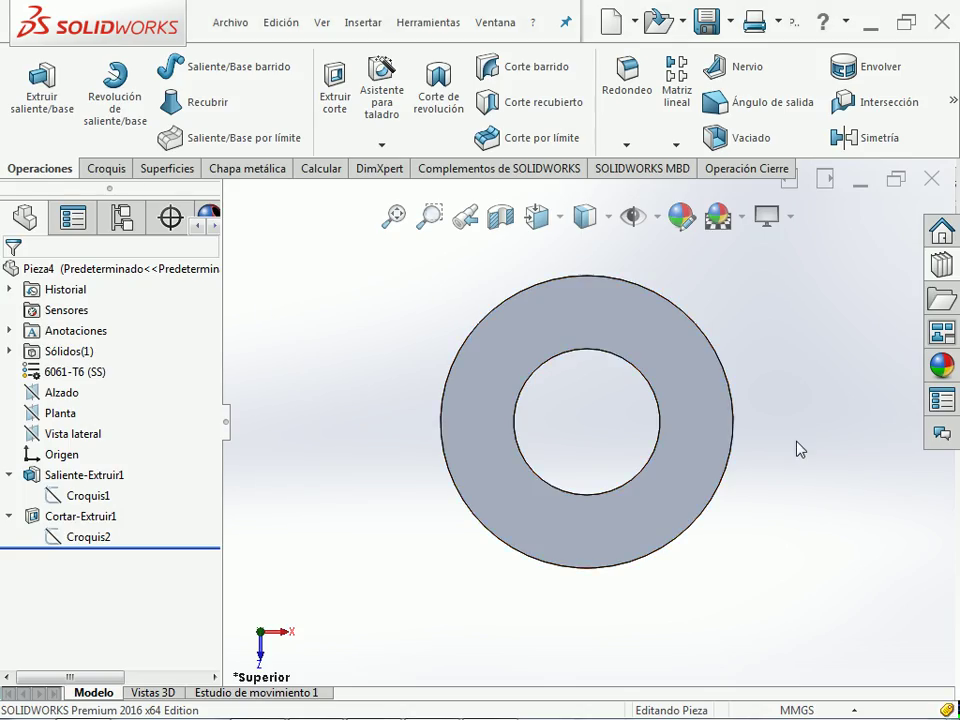
# - Check the exploded assembly view in the PDF, then start a counterbored Hole Wizard hole on the disc's underside
pyautogui.moveTo(797, 474); pyautogui.dragTo(846, 429, button='right')
pyautogui.hotkey('alt', 'Tab')
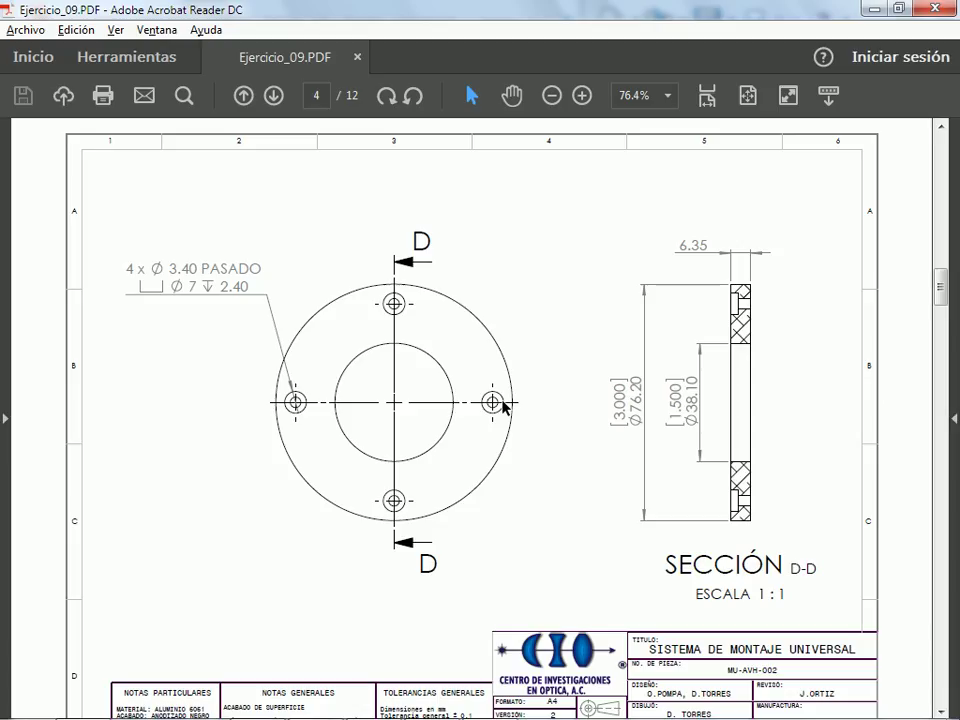
pyautogui.press('Left')
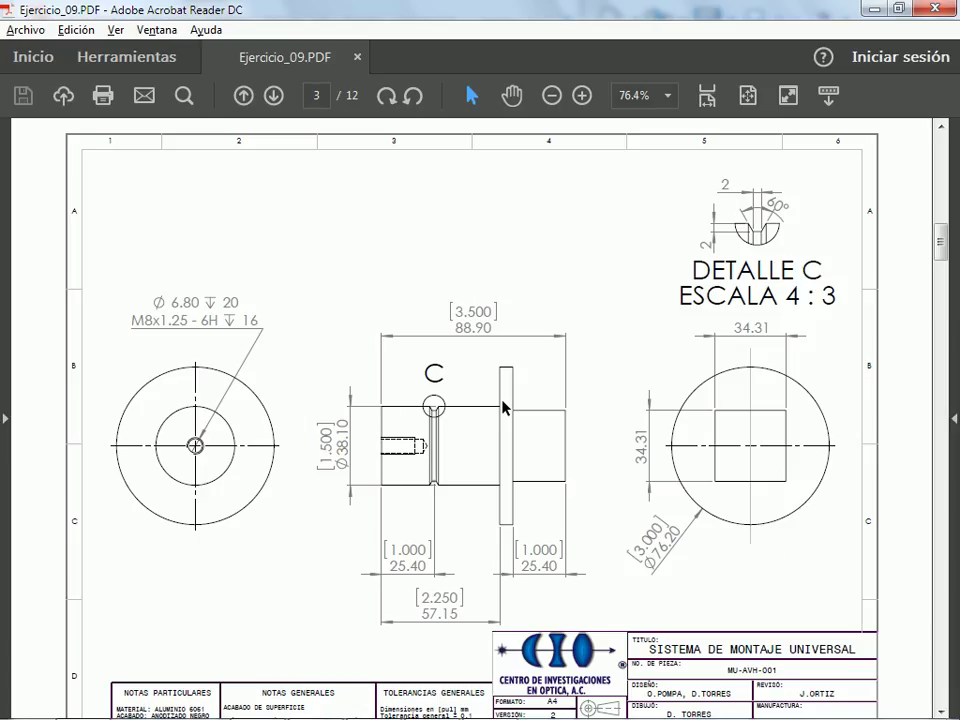
pyautogui.press('Left')
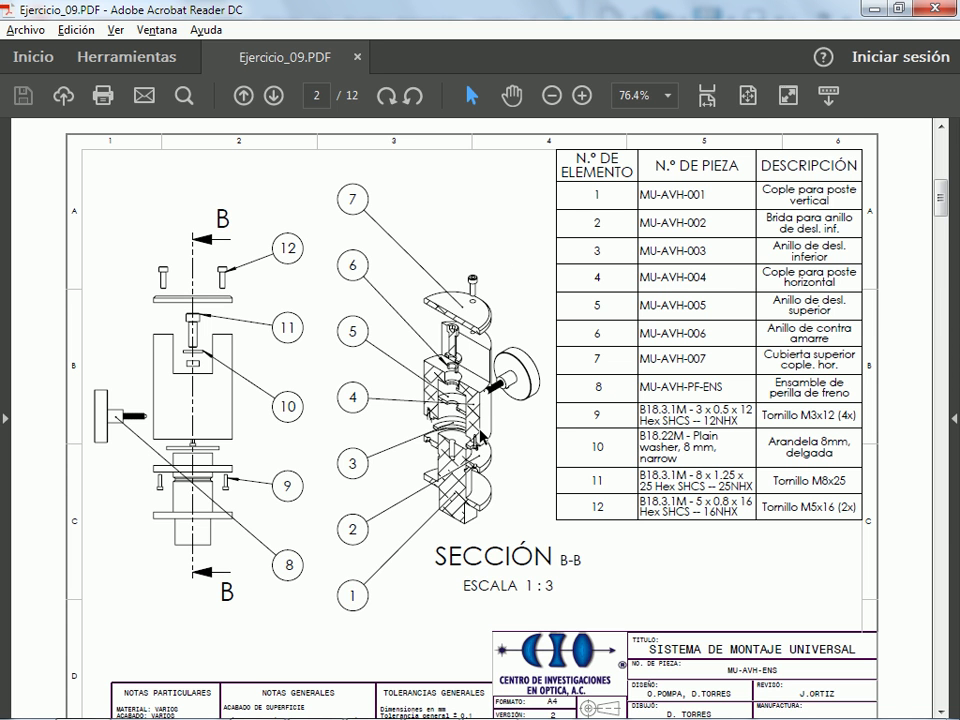
pyautogui.hotkey('alt', 'Tab')
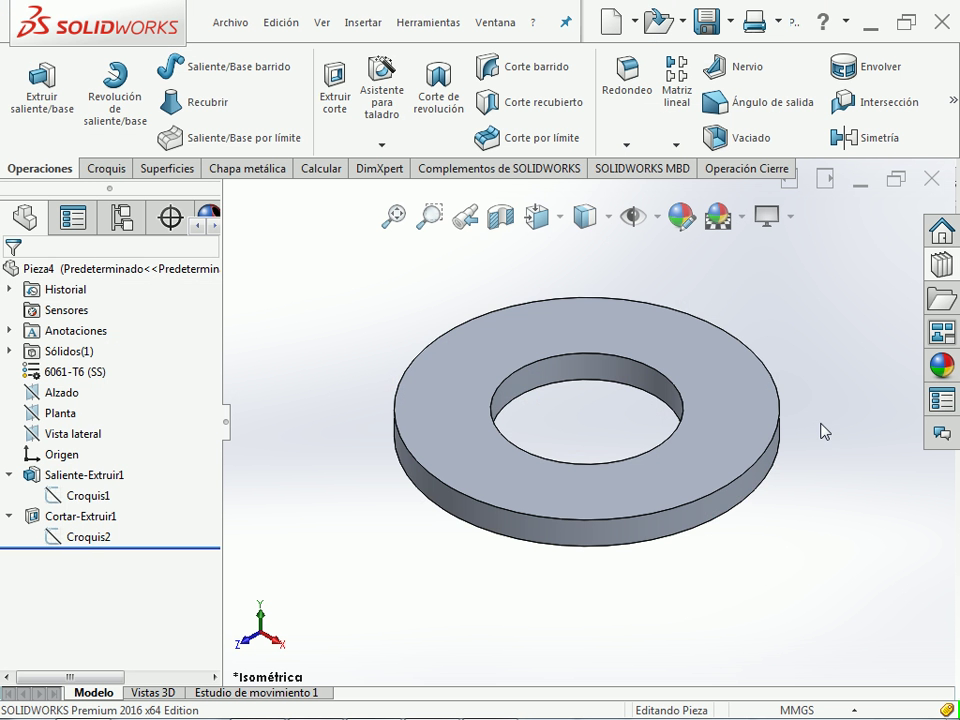
pyautogui.moveTo(821, 431); pyautogui.dragTo(666, 326, button='middle')
pyautogui.click(686, 413)
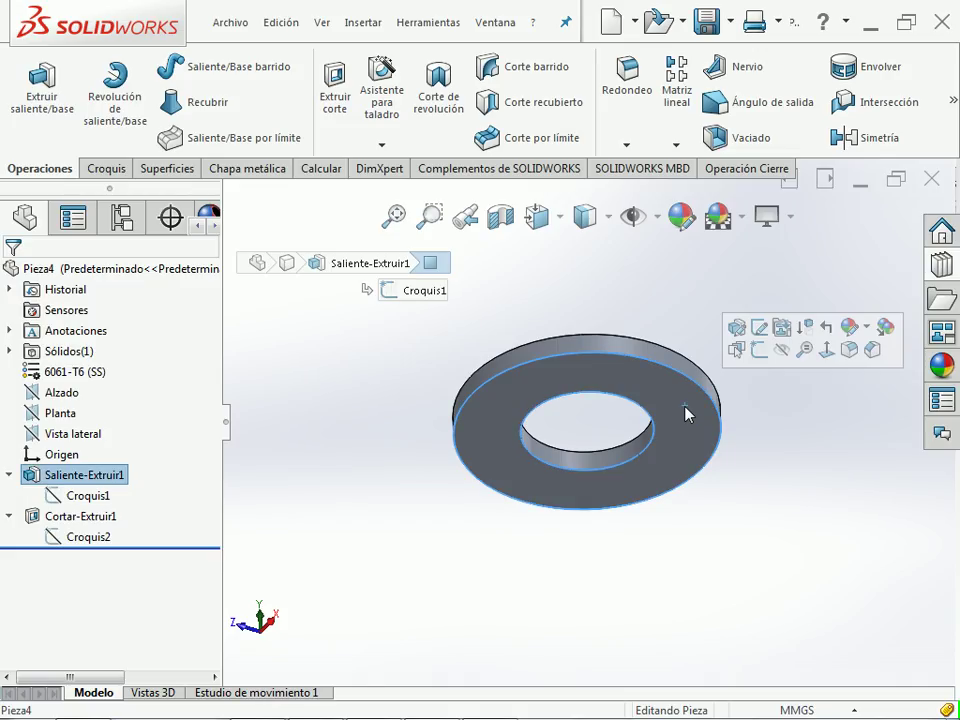
pyautogui.click(381, 89)
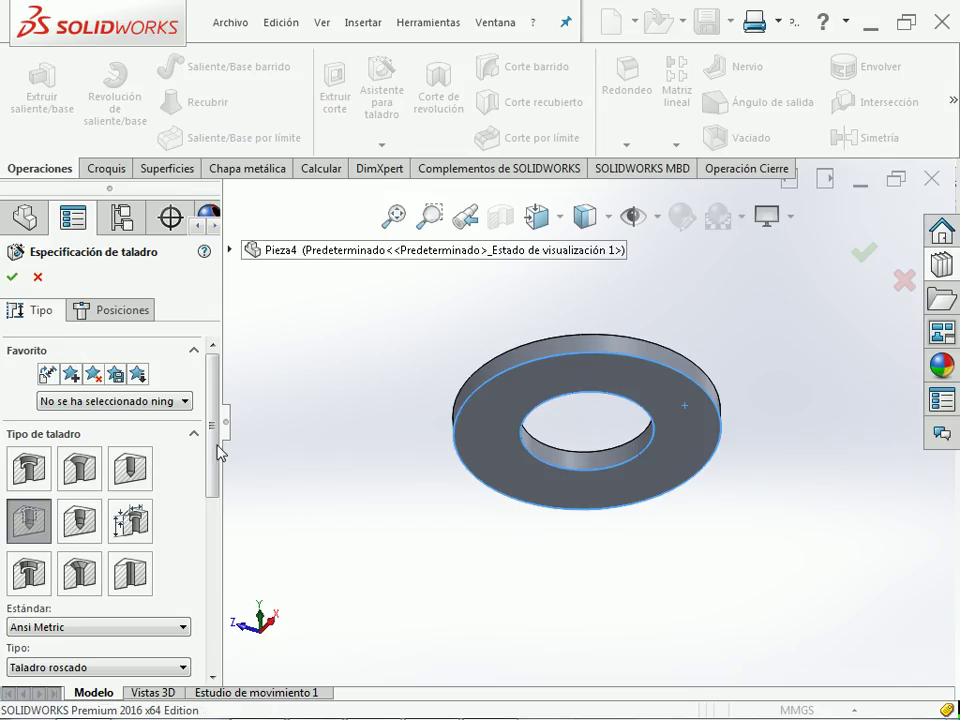
pyautogui.click(29, 468)
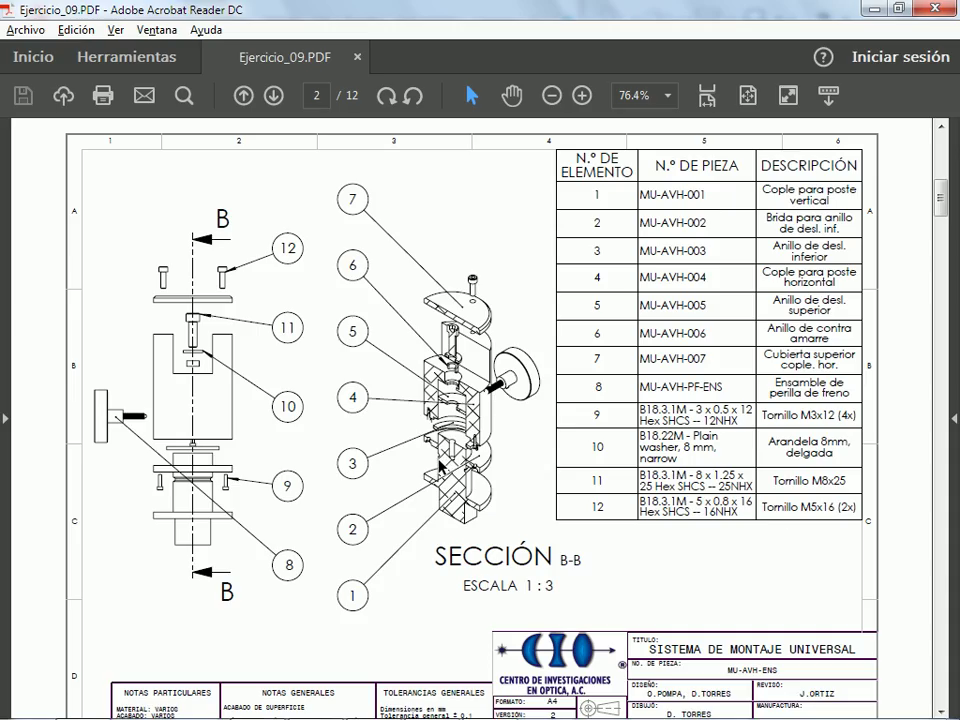
# - Check the MU-AVH-002 hole callout in the PDF, then set the counterbore to type Cabeza cilíndrica con ranura en cruz, size M3
pyautogui.scroll(-4, 666, 352)
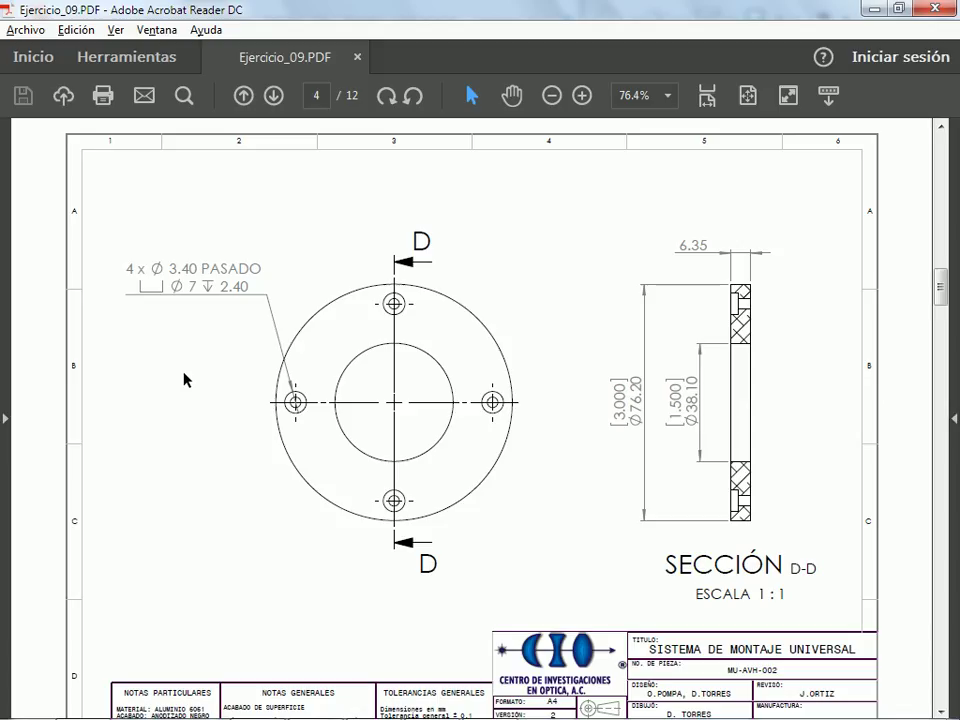
pyautogui.hotkey('alt', 'Tab')
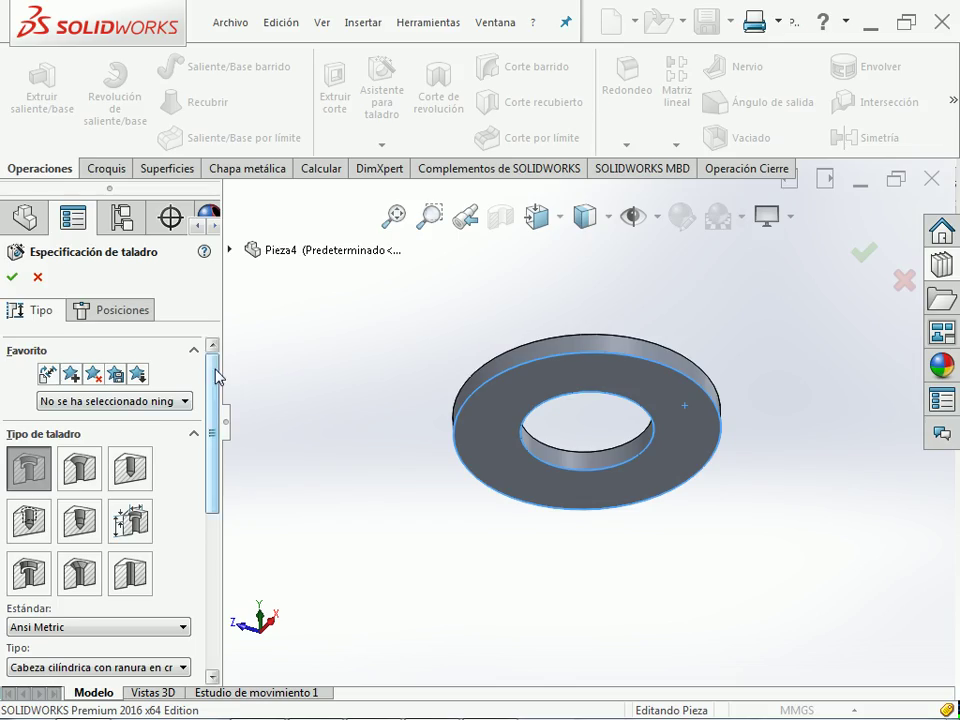
pyautogui.moveTo(216, 375); pyautogui.dragTo(219, 467)
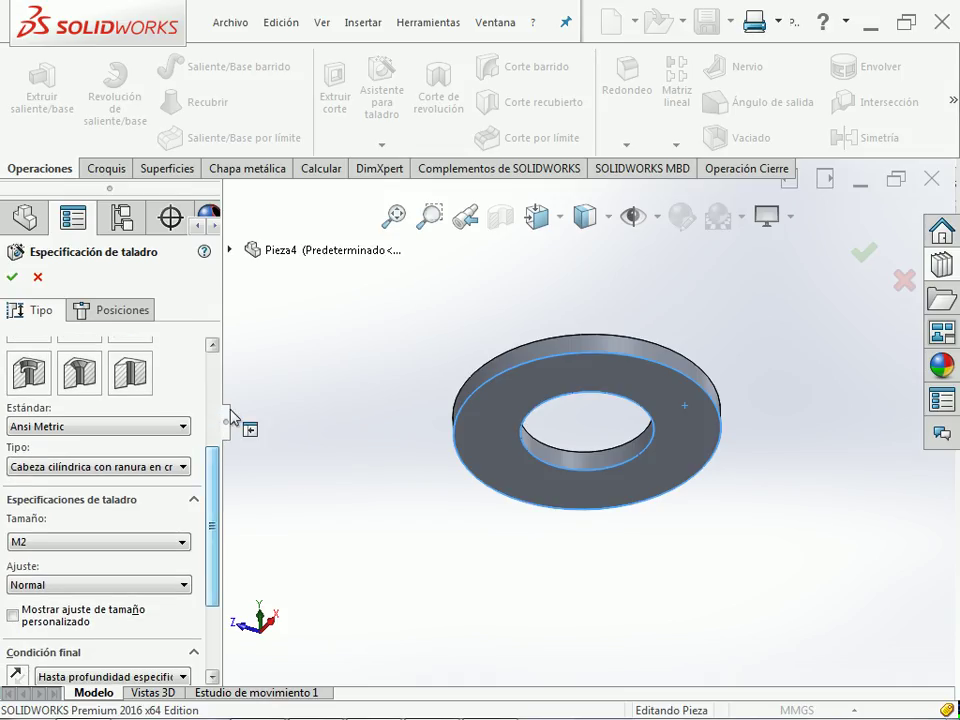
pyautogui.click(151, 470)
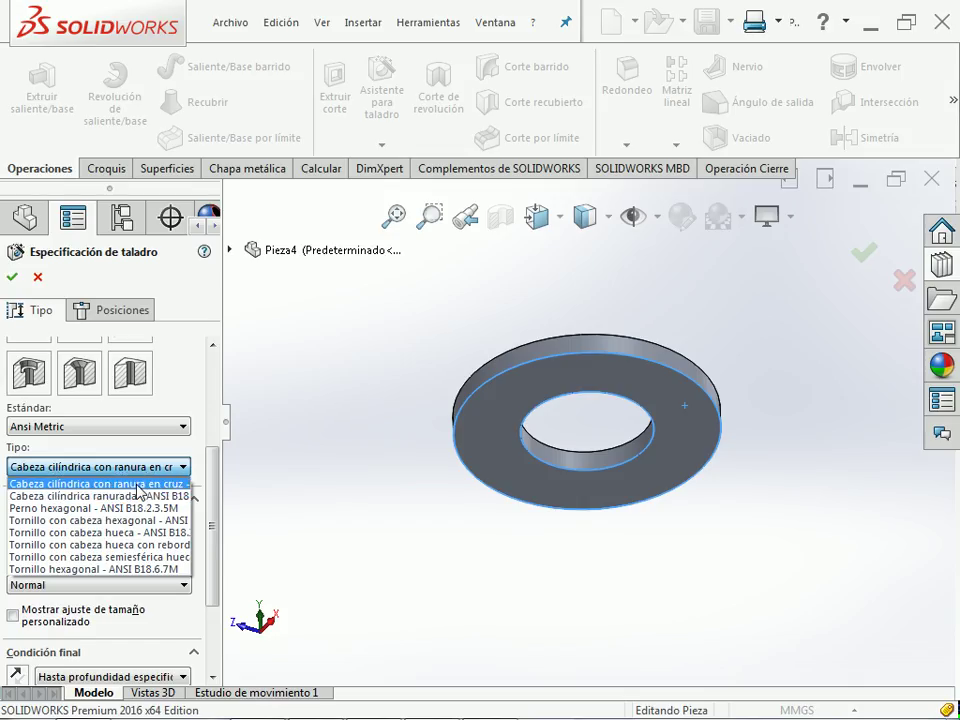
pyautogui.click(138, 485)
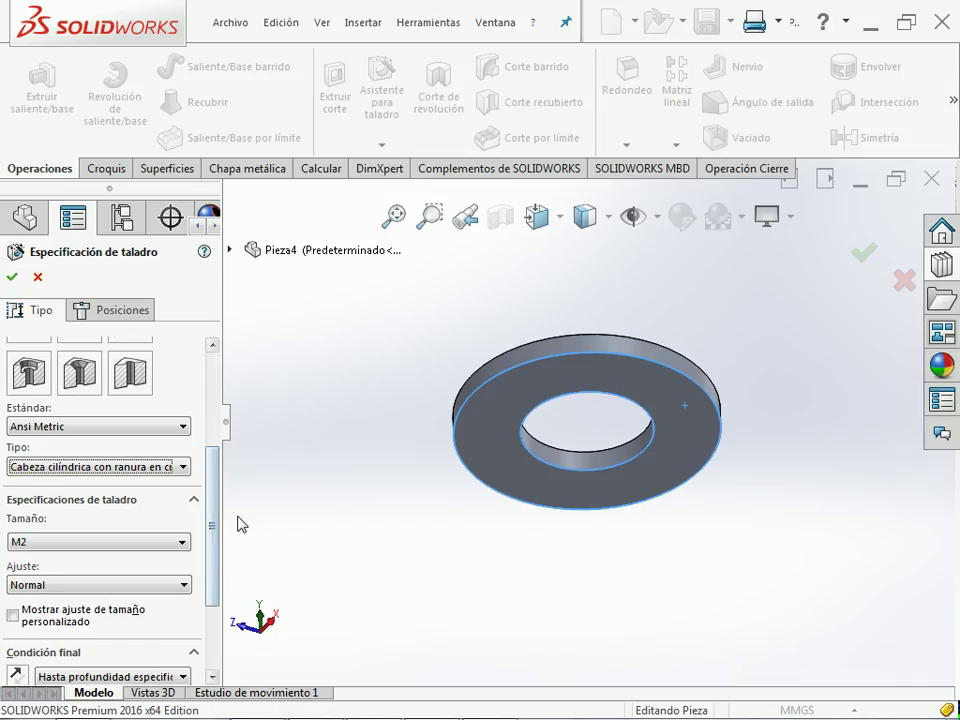
pyautogui.moveTo(211, 518); pyautogui.dragTo(210, 568)
pyautogui.click(136, 432)
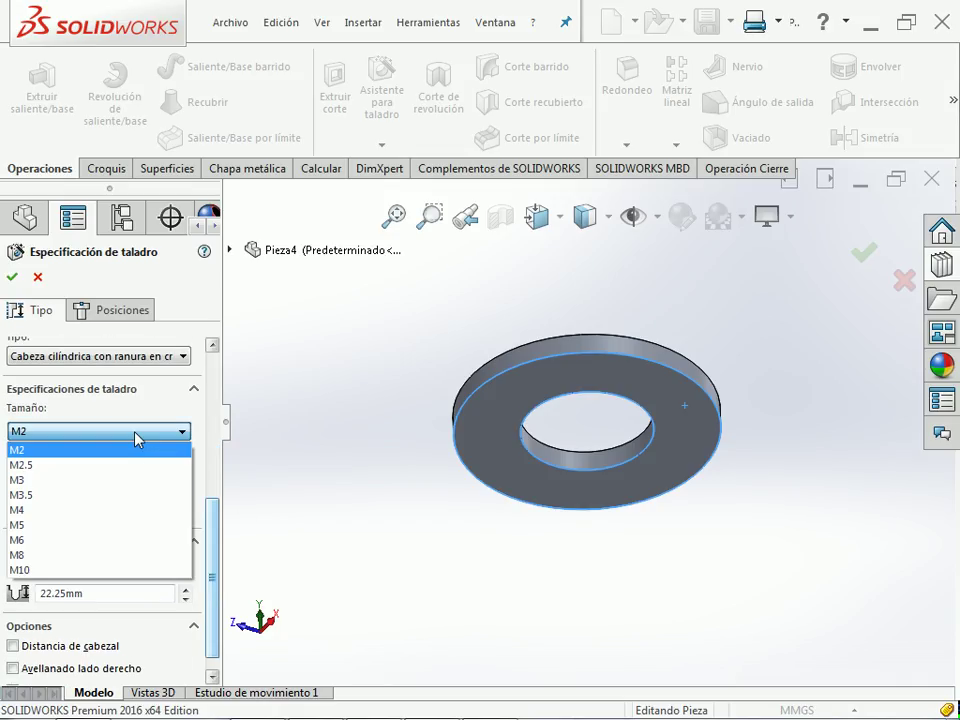
pyautogui.click(118, 481)
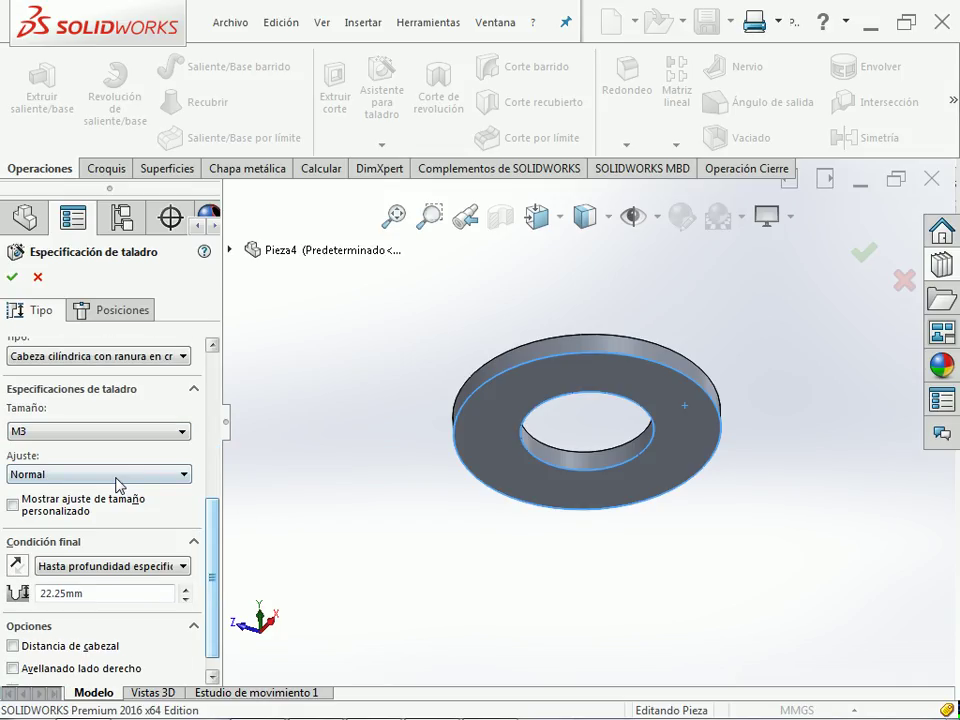
# - Show the custom sizing values of the M3 counterbore and compare them with the hole callout in the MU-AVH-002 drawing
pyautogui.click(70, 513)
pyautogui.moveTo(212, 500); pyautogui.dragTo(219, 547)
pyautogui.click(55, 429)
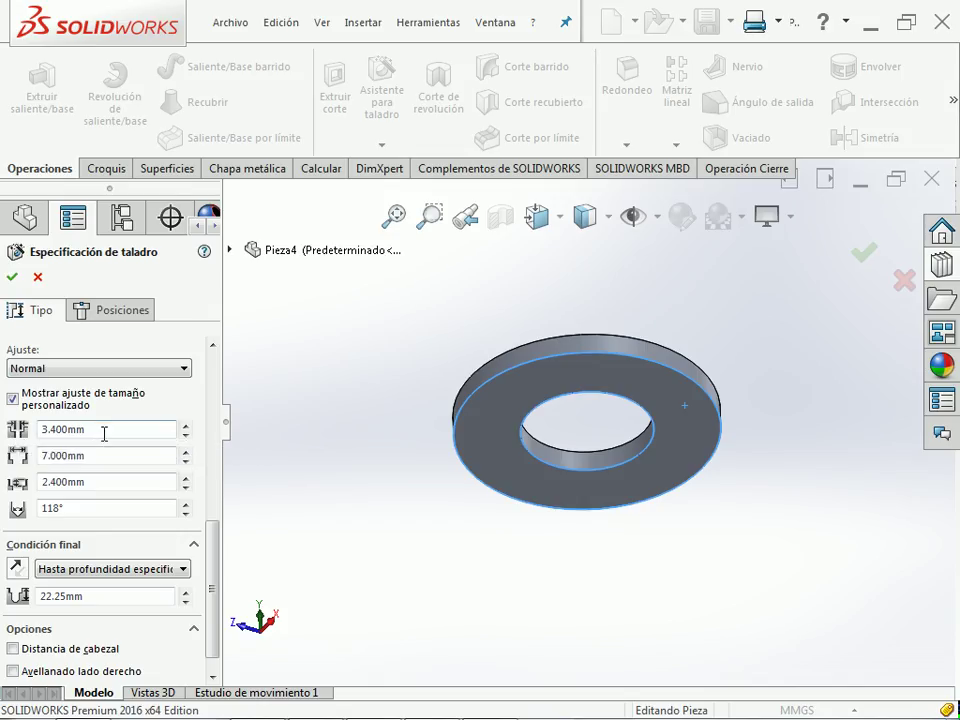
pyautogui.hotkey('alt', 'Tab')
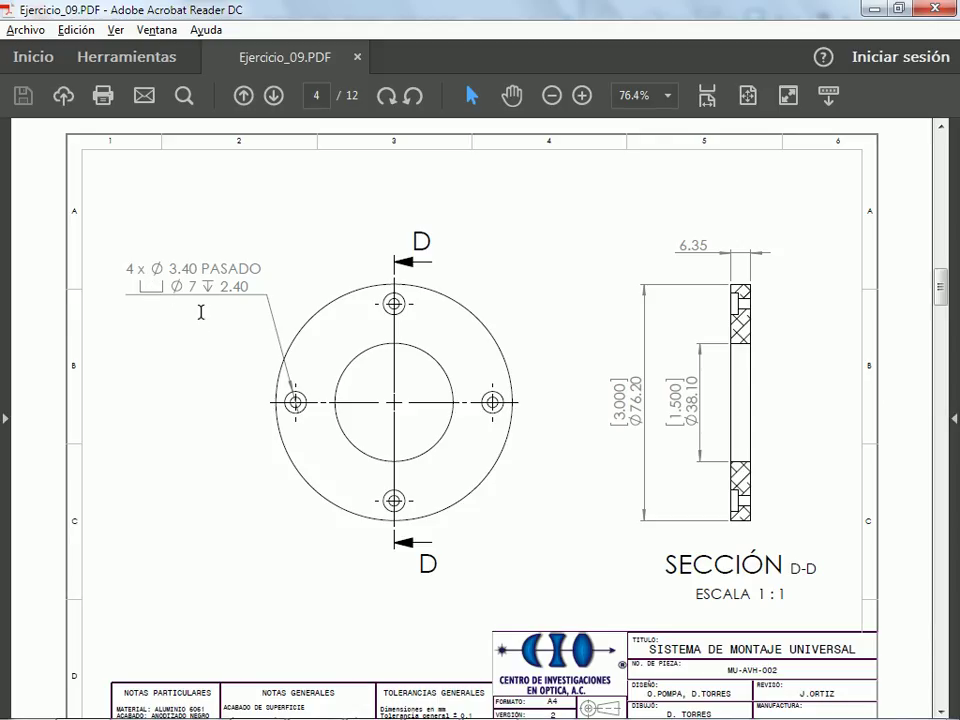
# - Return to SOLIDWORKS, hide the M3 counterbore's custom sizing values and set its end condition to Por todo
pyautogui.hotkey('alt', 'Tab')
pyautogui.hotkey('alt', 'Tab')
pyautogui.hotkey('alt', 'Tab')
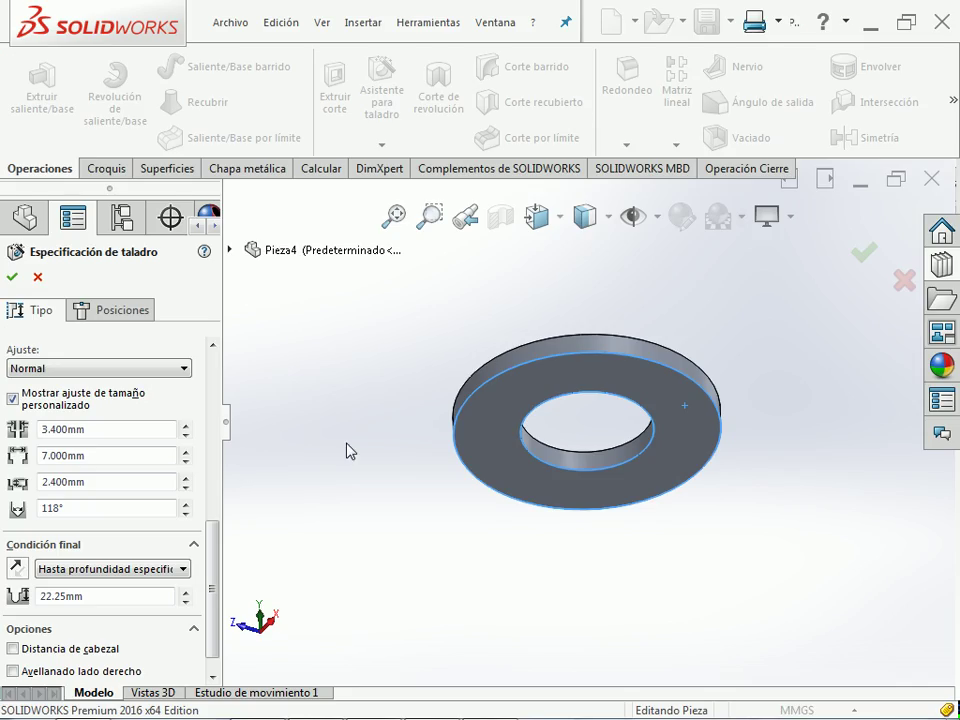
pyautogui.moveTo(216, 636); pyautogui.dragTo(218, 578)
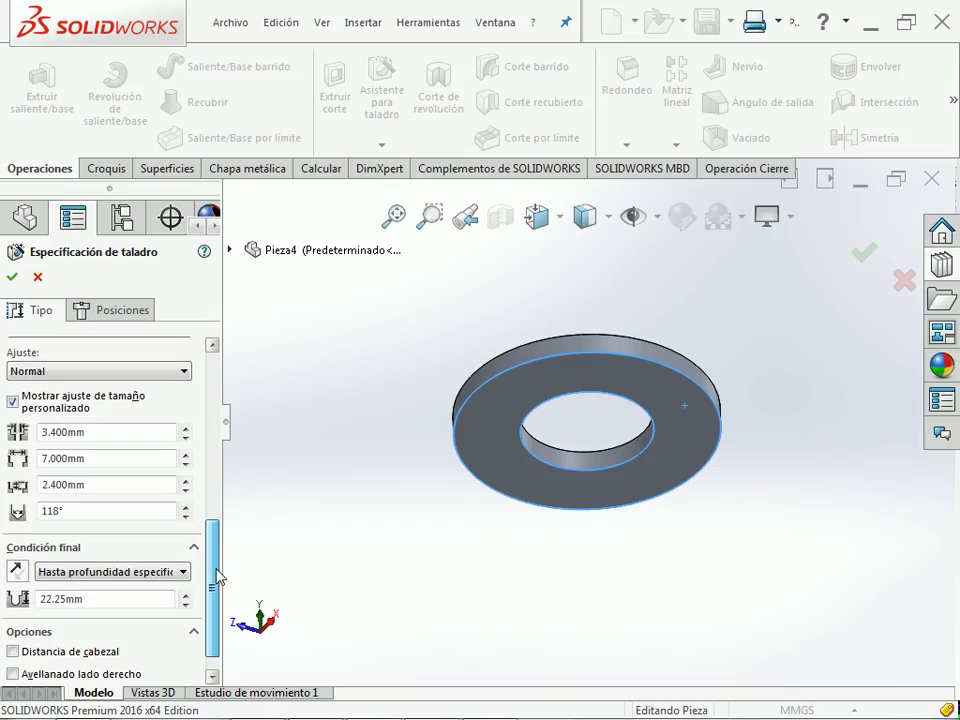
pyautogui.click(13, 402)
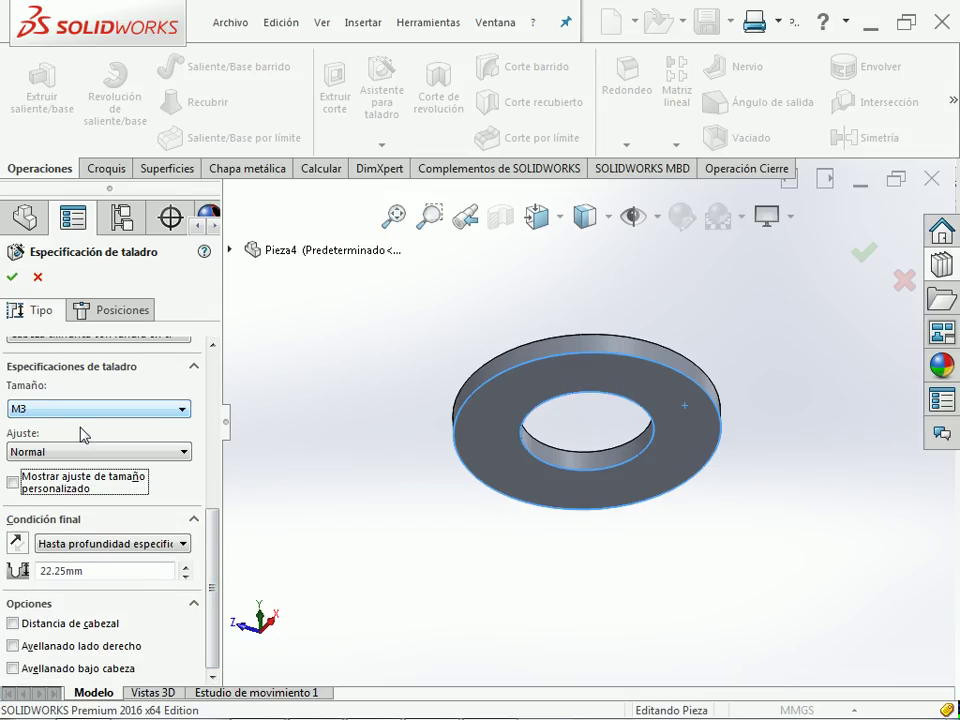
pyautogui.scroll(2, 212, 572)
pyautogui.scroll(-2, 216, 534)
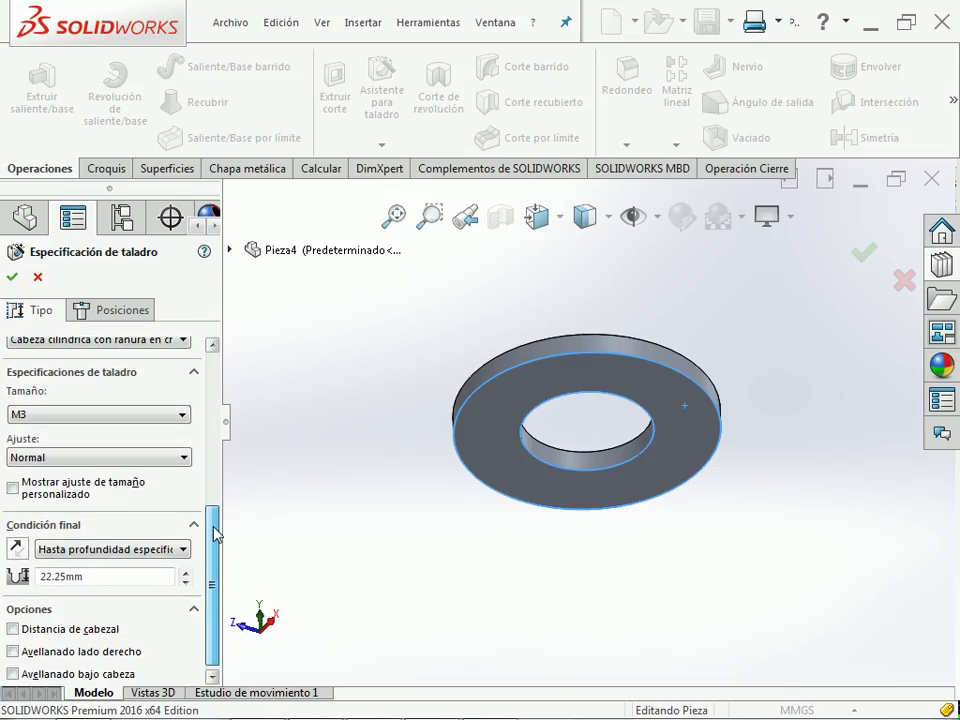
pyautogui.scroll(-1, 216, 534)
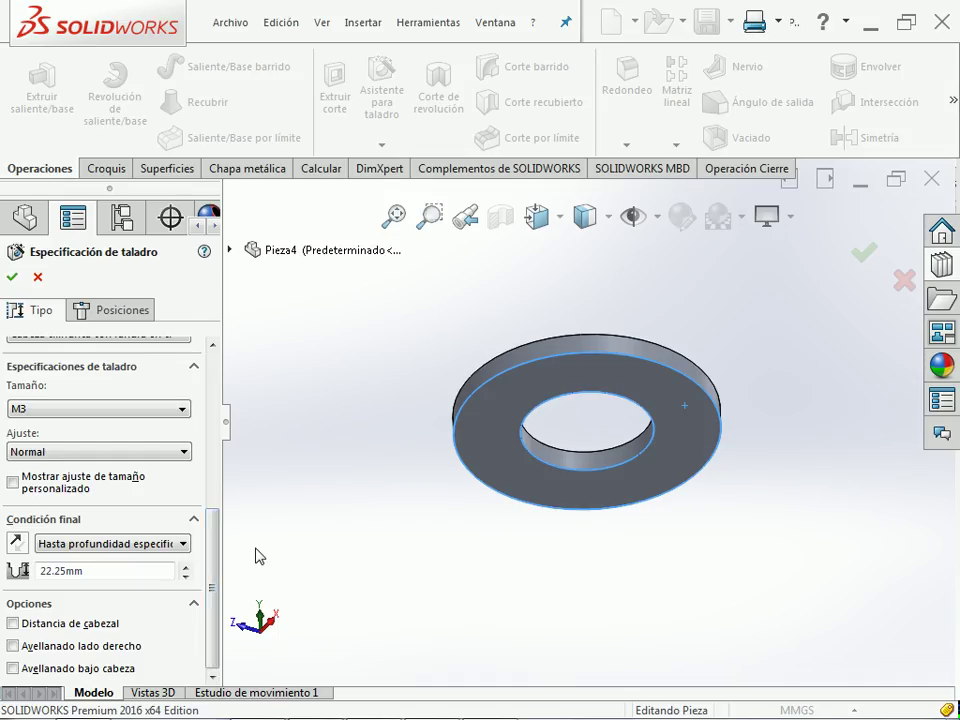
pyautogui.click(158, 546)
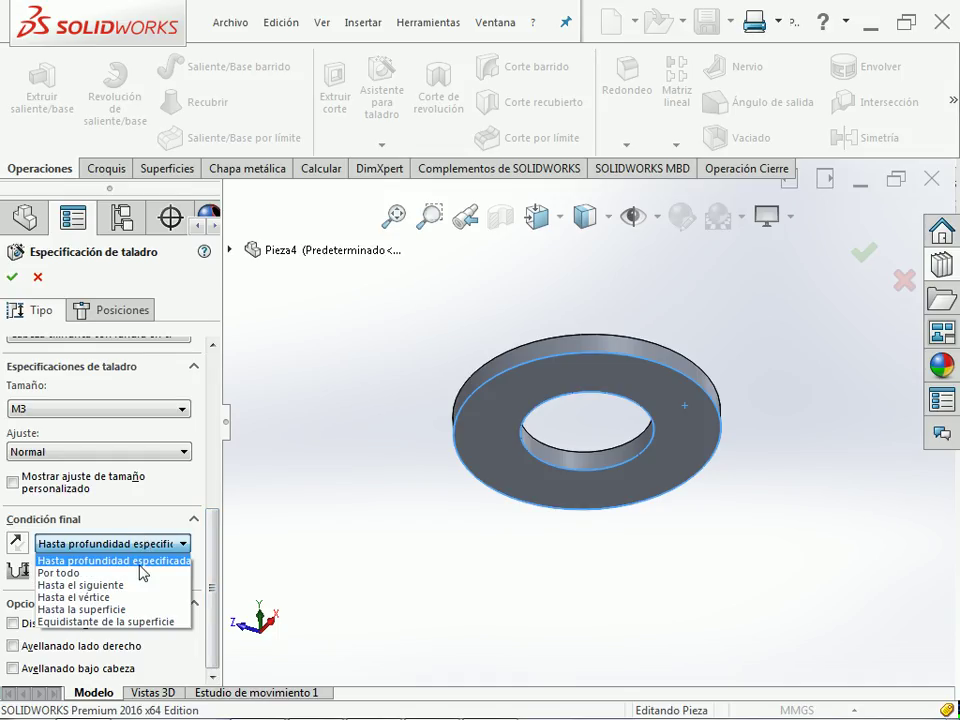
pyautogui.click(142, 572)
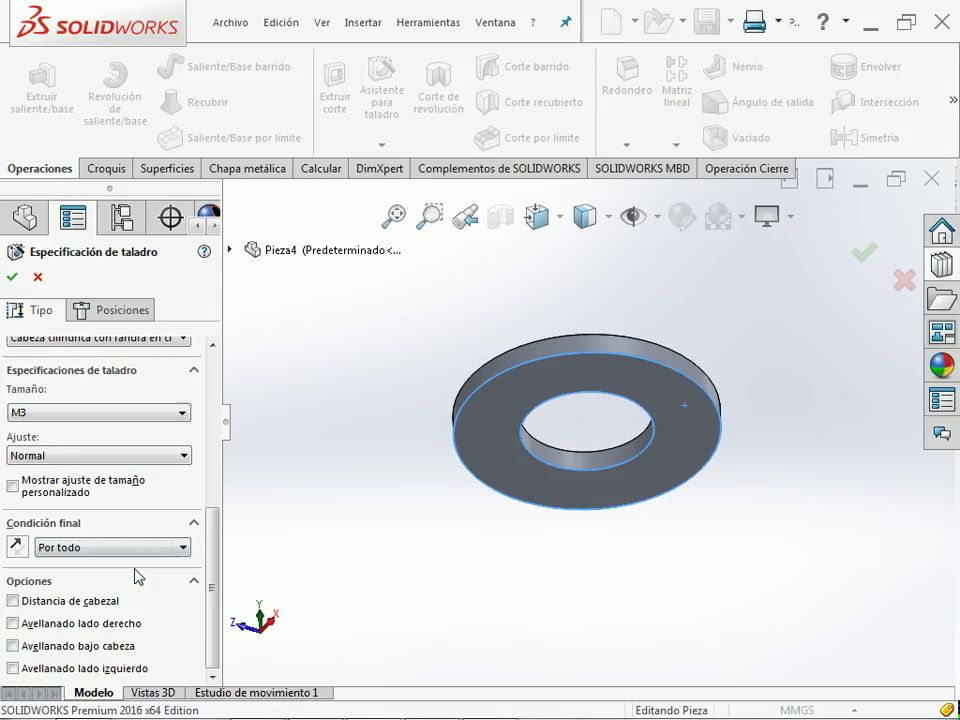
# - Place one counterbored hole on the disc face, about 26 mm directly above the origin
pyautogui.click(133, 312)
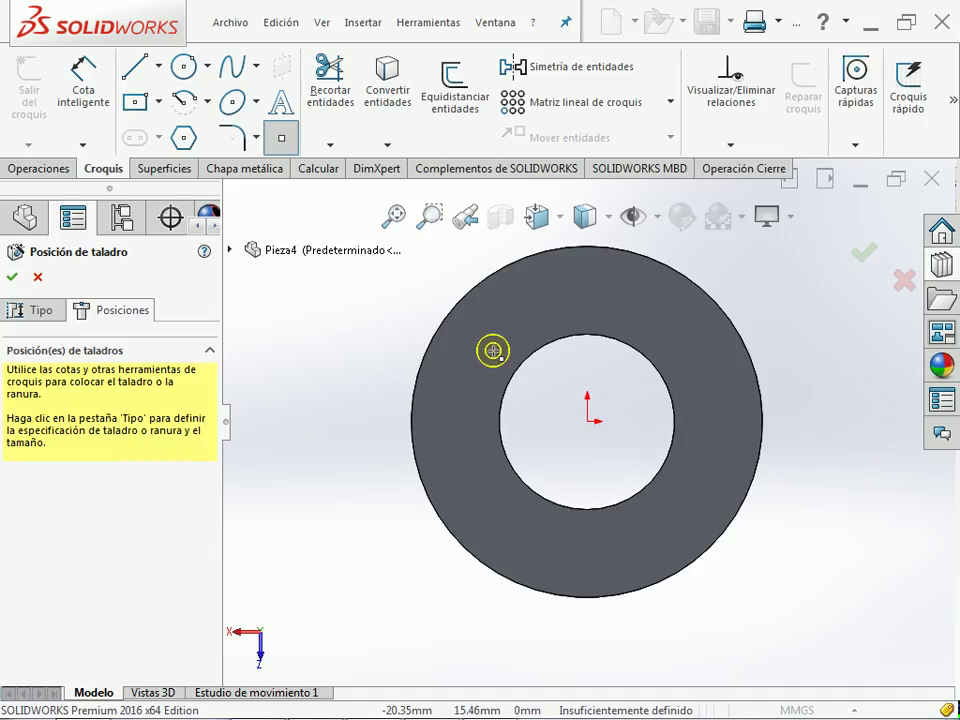
pyautogui.moveTo(493, 350); pyautogui.dragTo(587, 300)
pyautogui.press('Escape')
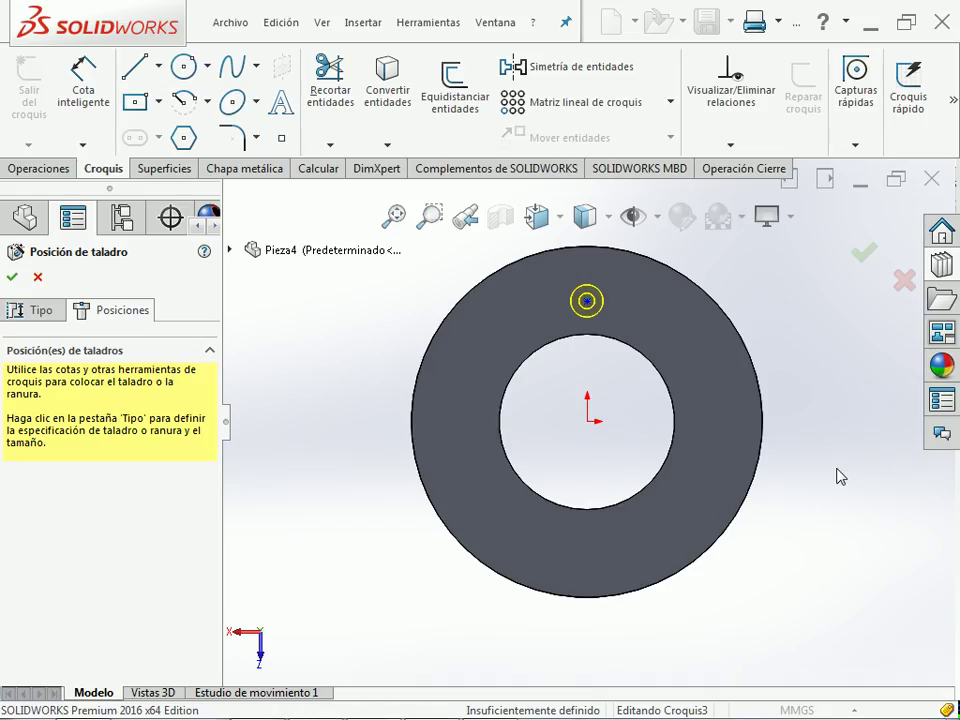
# - Check the MU-AVH-002 hole callout in the PDF, then show the counterbore's custom sizing values in SOLIDWORKS for comparison
pyautogui.hotkey('alt', 'Tab')
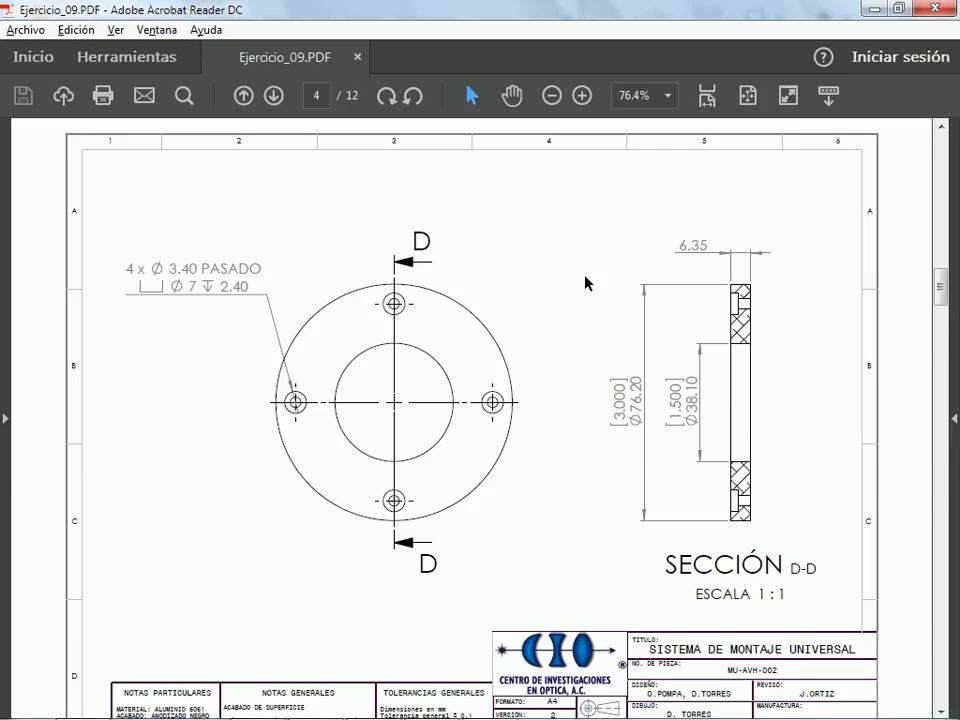
pyautogui.click(264, 271)
pyautogui.hotkey('alt', 'Tab')
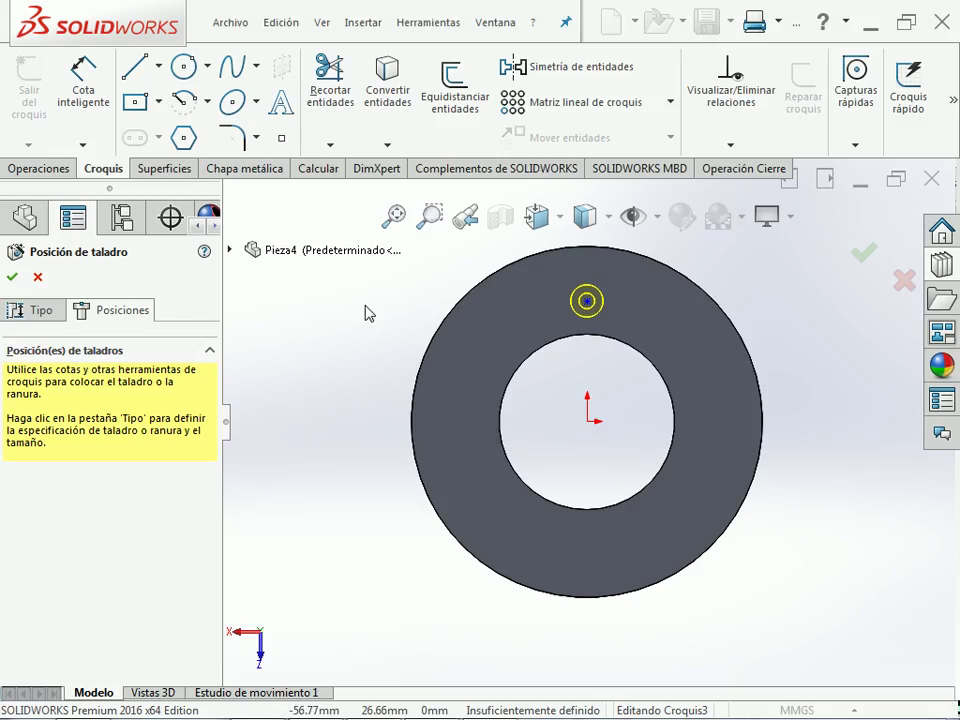
pyautogui.click(42, 313)
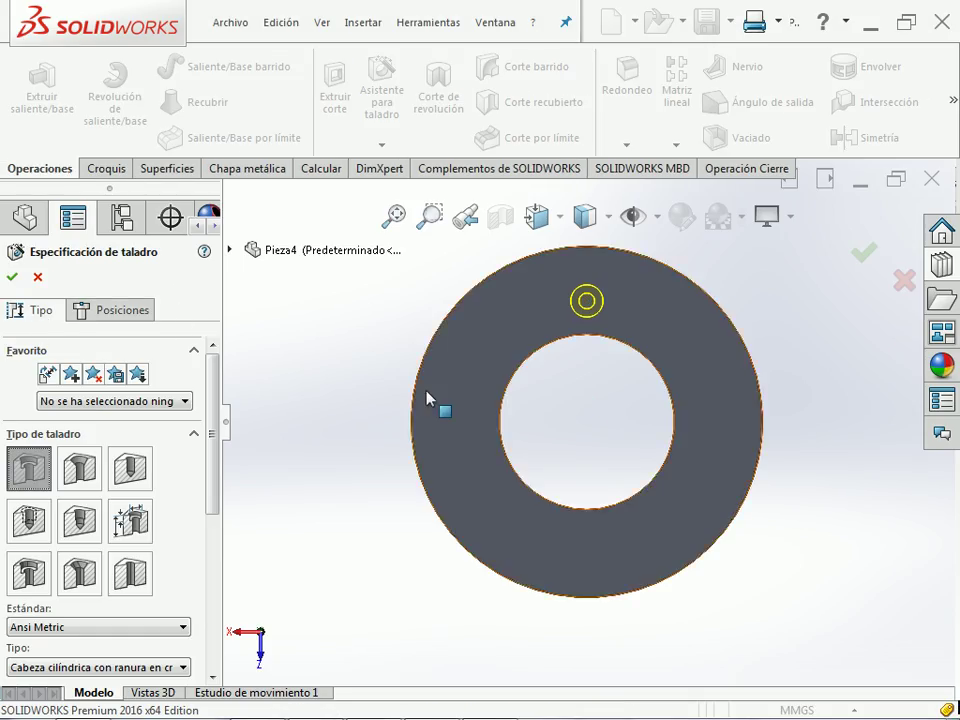
pyautogui.moveTo(214, 414); pyautogui.dragTo(208, 554)
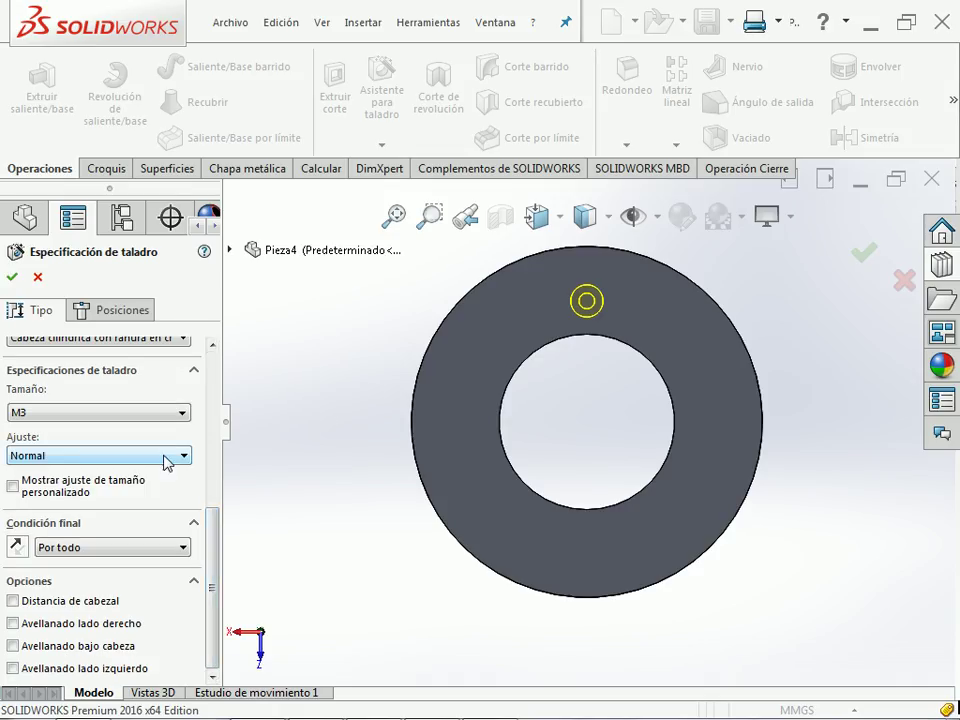
pyautogui.click(90, 486)
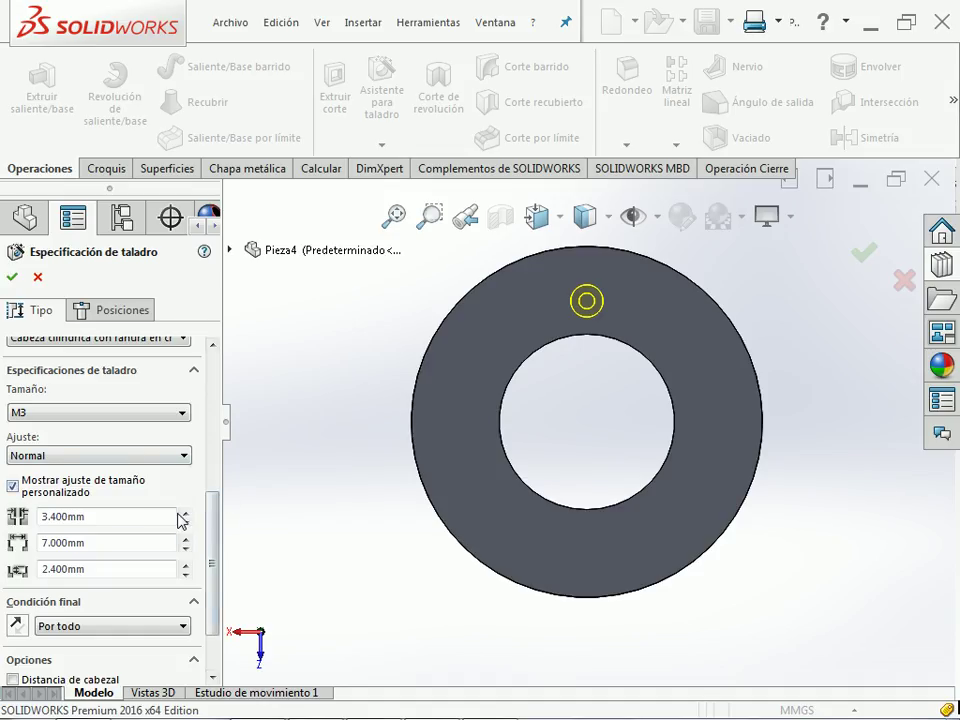
# - Try the Cerrar and Suelto fits to compare their through-hole diameters, then set the fit back to Normal
pyautogui.click(170, 458)
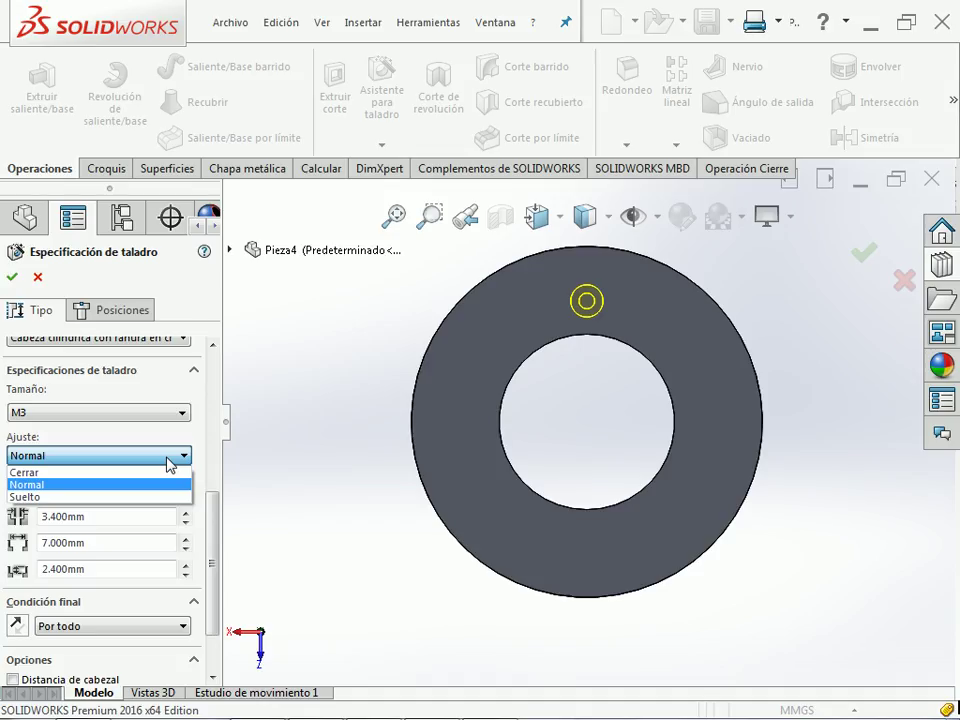
pyautogui.click(153, 473)
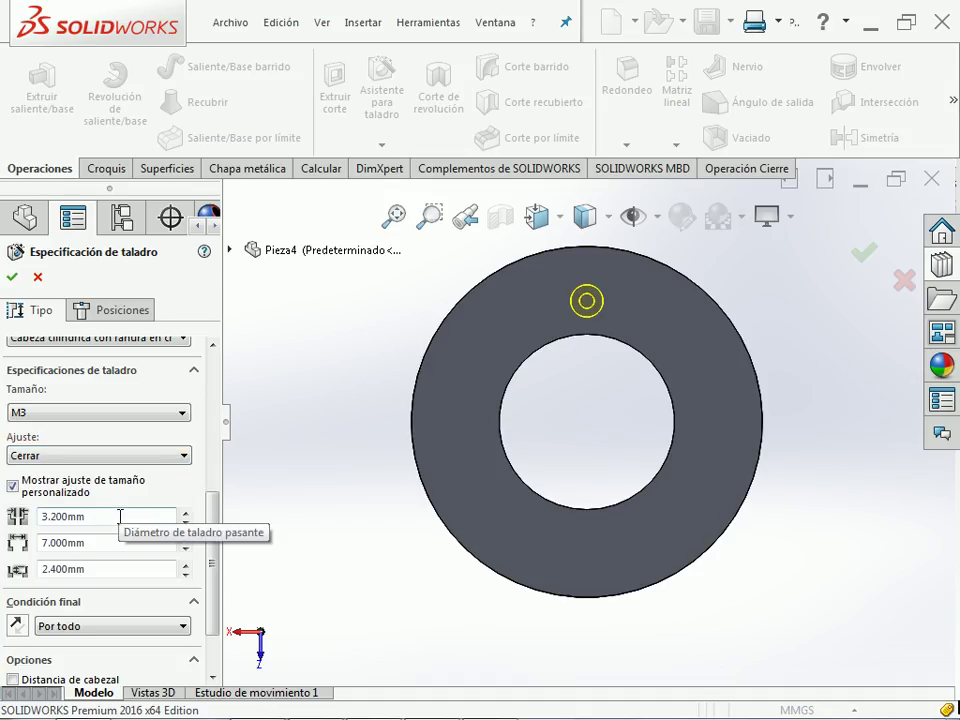
pyautogui.click(150, 458)
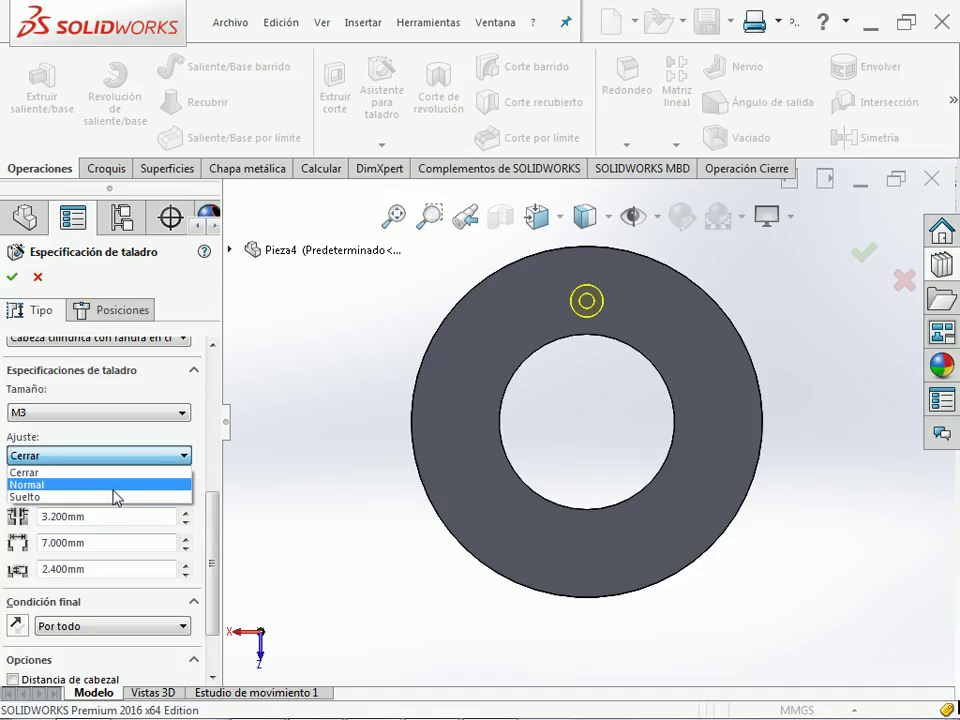
pyautogui.click(115, 497)
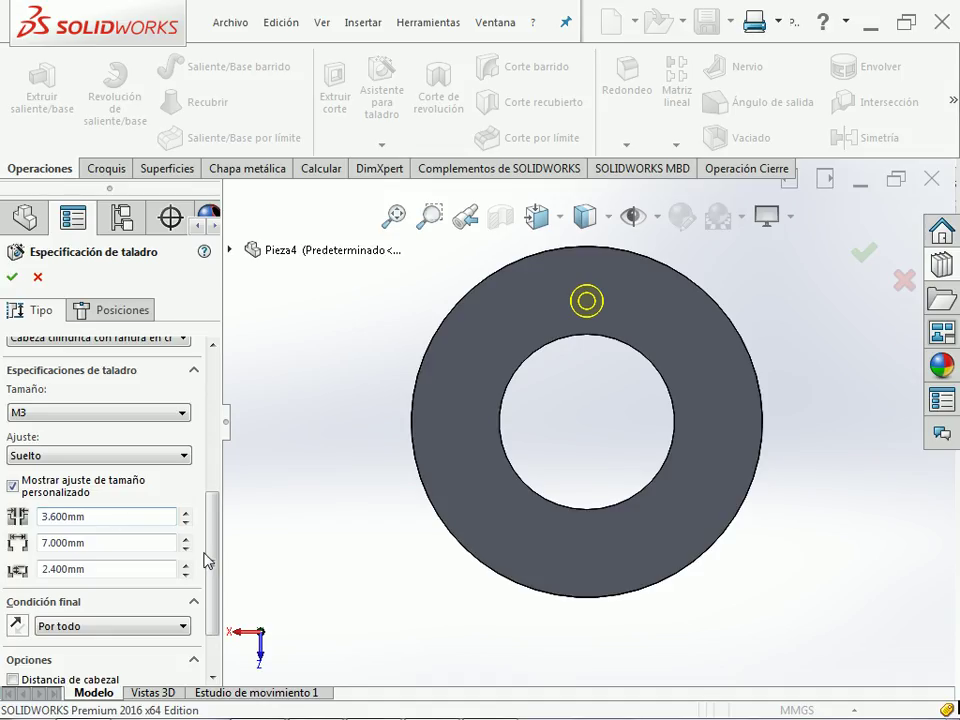
pyautogui.click(165, 455)
pyautogui.click(150, 485)
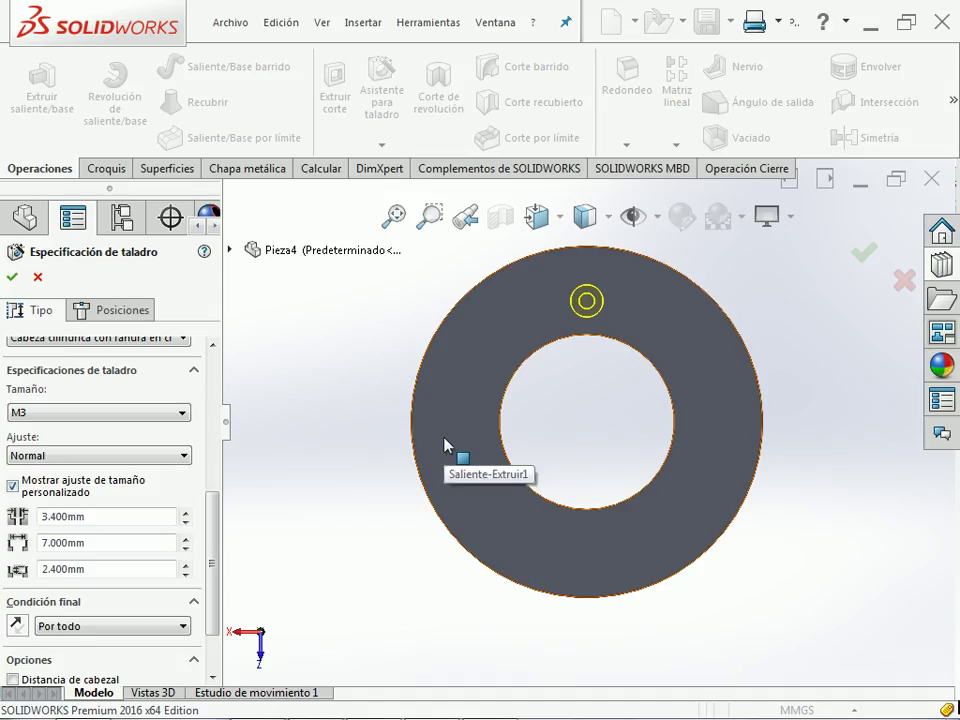
# - Review the M3 counterbore's hole specification and create the hole in the disc
pyautogui.scroll(-2, 199, 560)
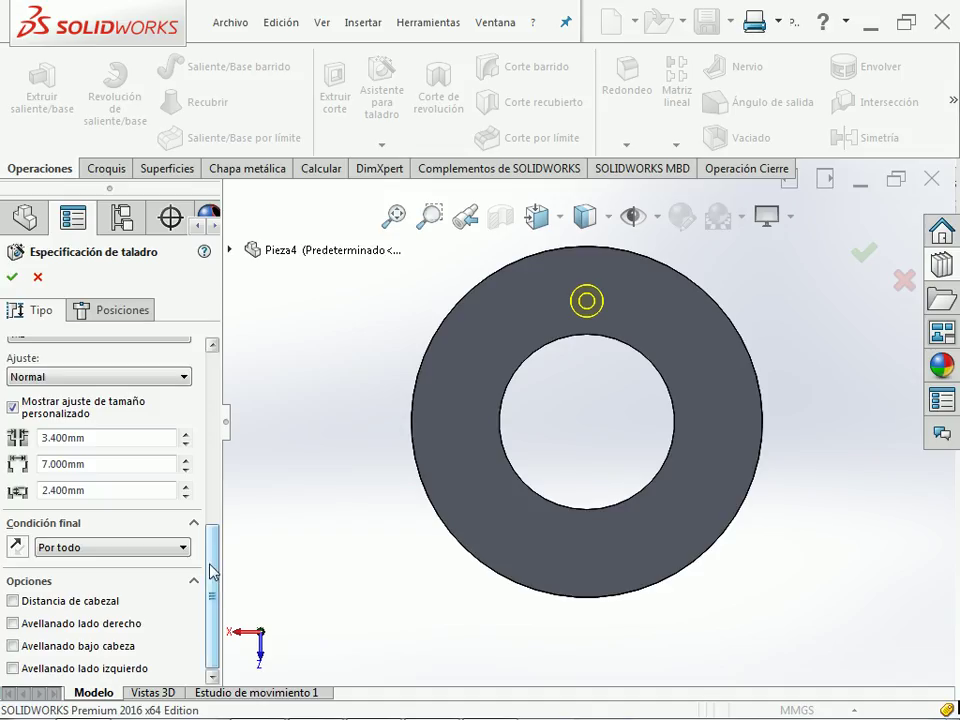
pyautogui.moveTo(210, 570); pyautogui.dragTo(184, 408)
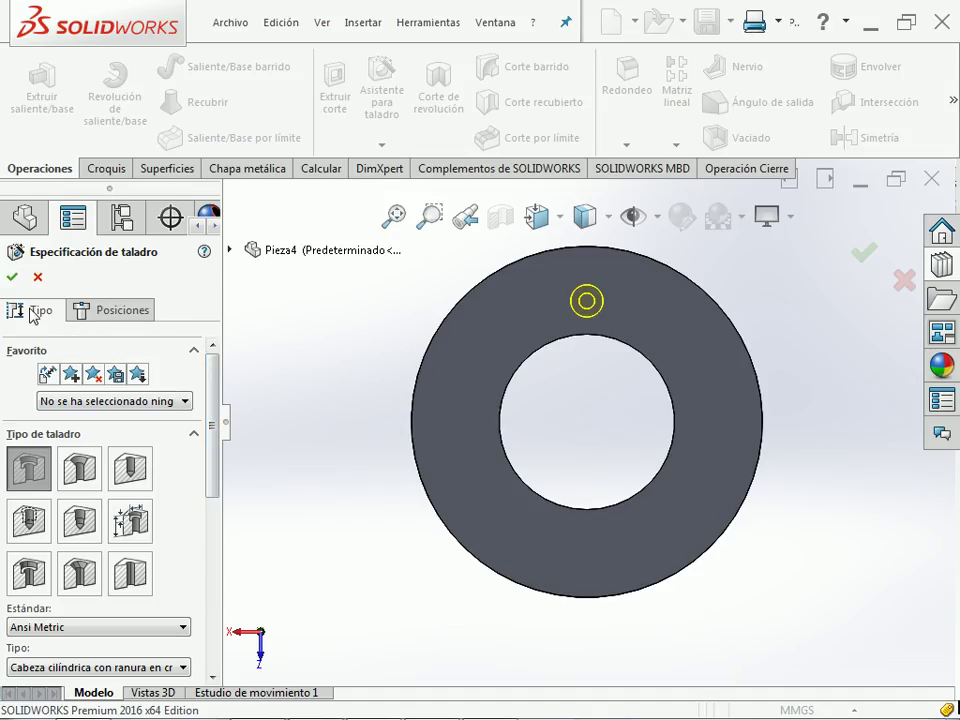
pyautogui.click(14, 278)
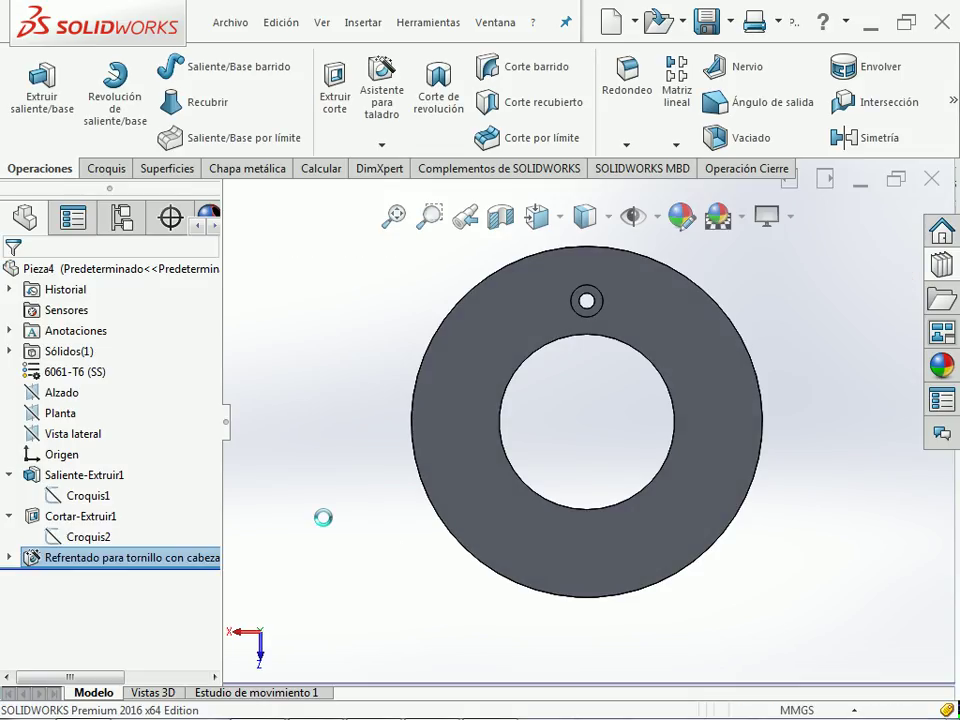
# - Reopen the M3 counterbored hole feature for editing and enter its hole position sketch
pyautogui.click(9, 557)
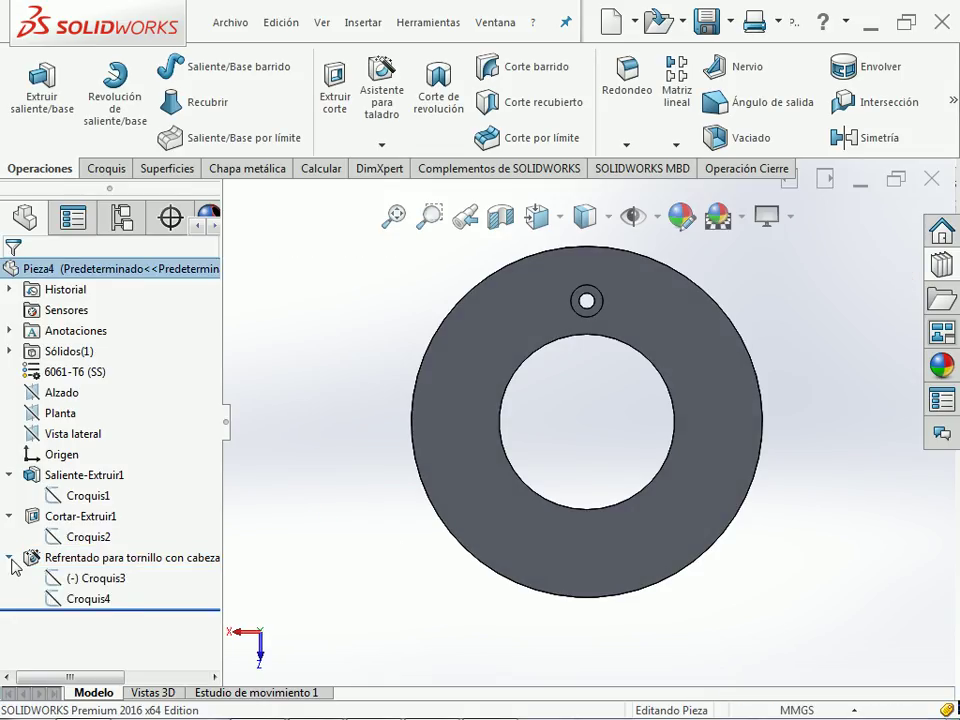
pyautogui.click(100, 566)
pyautogui.click(156, 512)
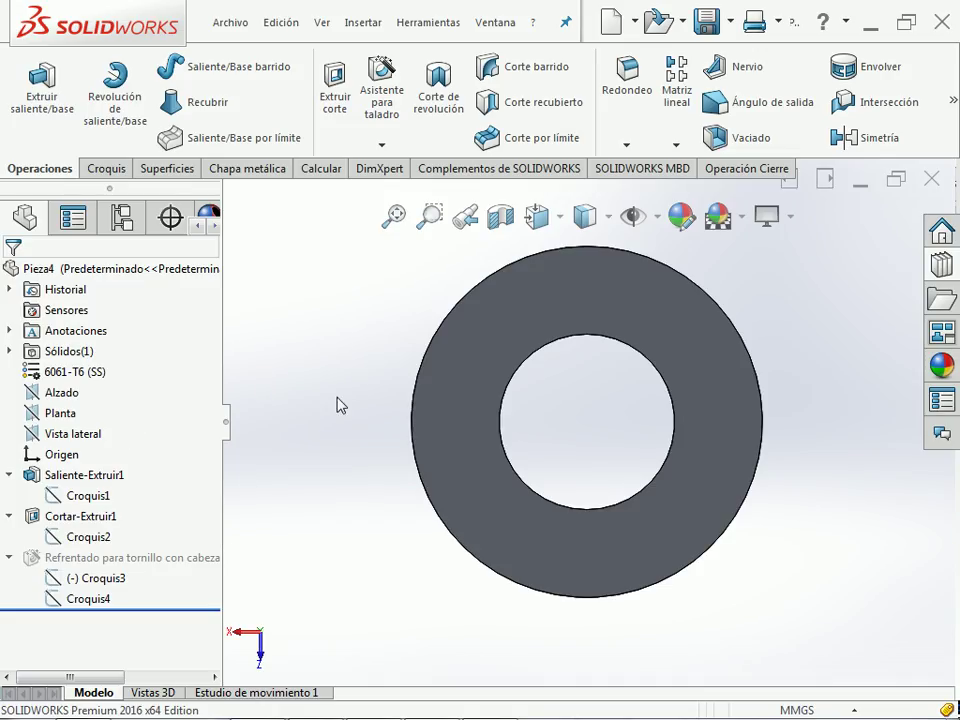
pyautogui.click(210, 560)
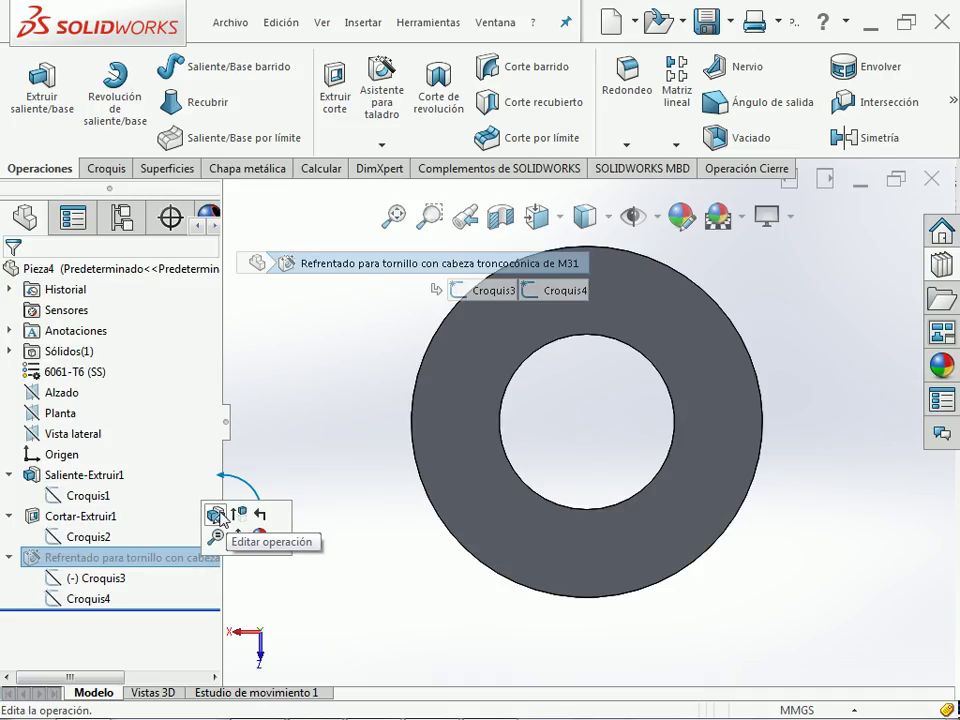
pyautogui.click(325, 457)
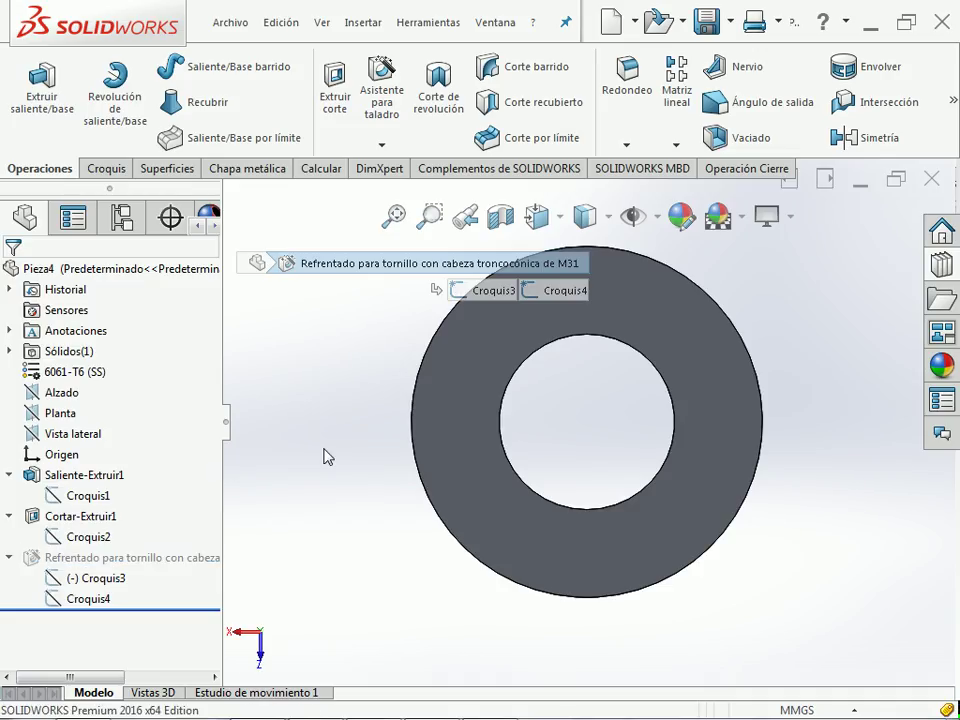
pyautogui.click(143, 312)
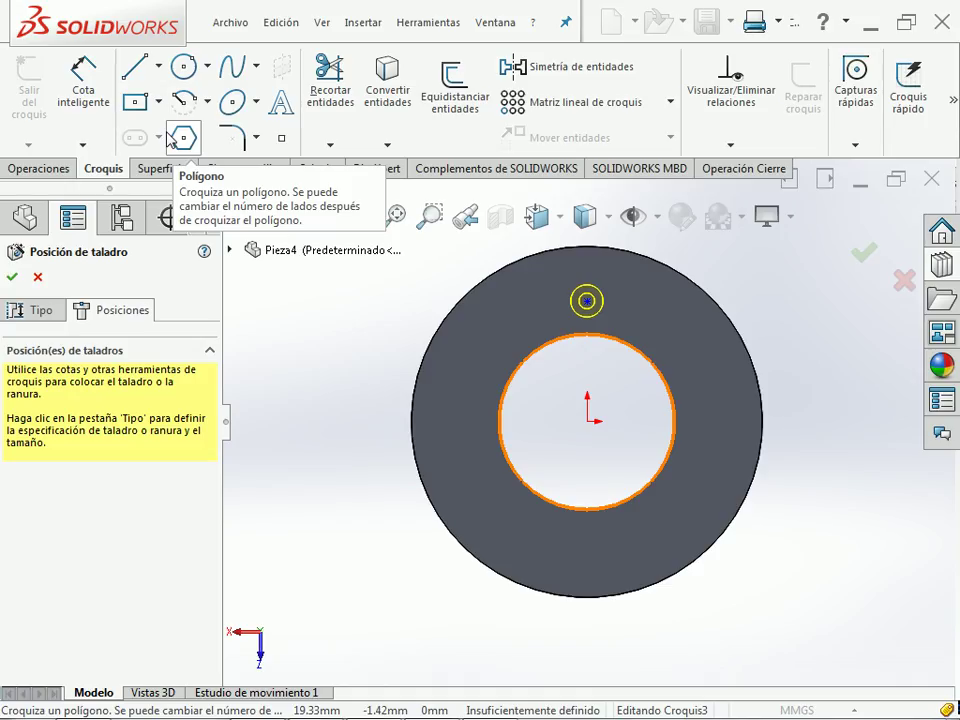
# - Draw a circle about 52.5 mm in diameter, centred on the origin and passing through the hole's centre point
pyautogui.press('c')
pyautogui.click(587, 421)
pyautogui.click(587, 300)
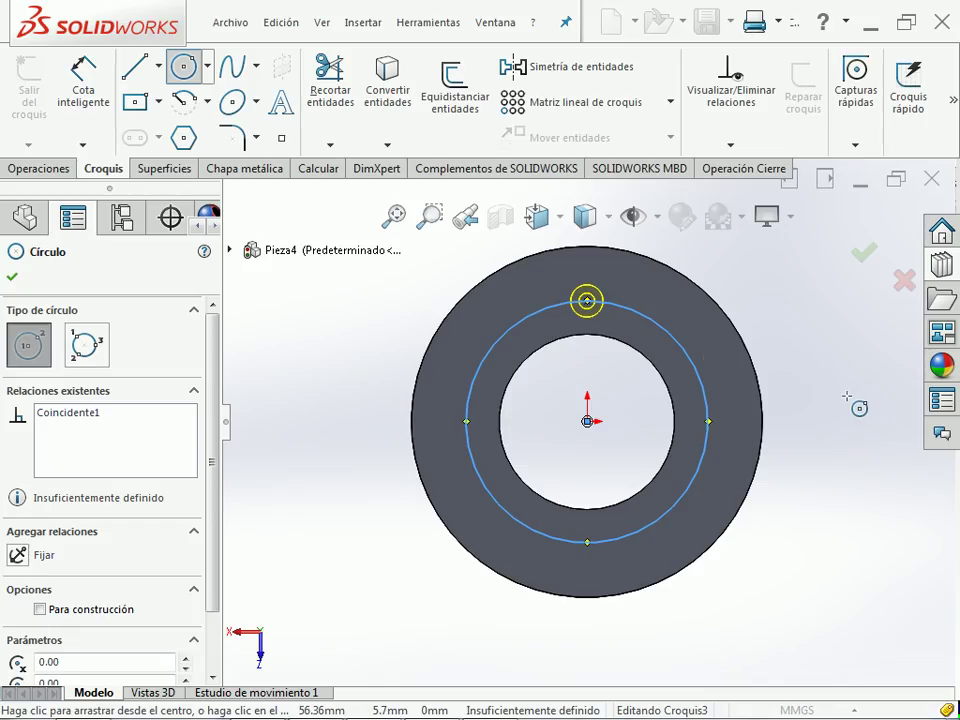
pyautogui.press('Escape')
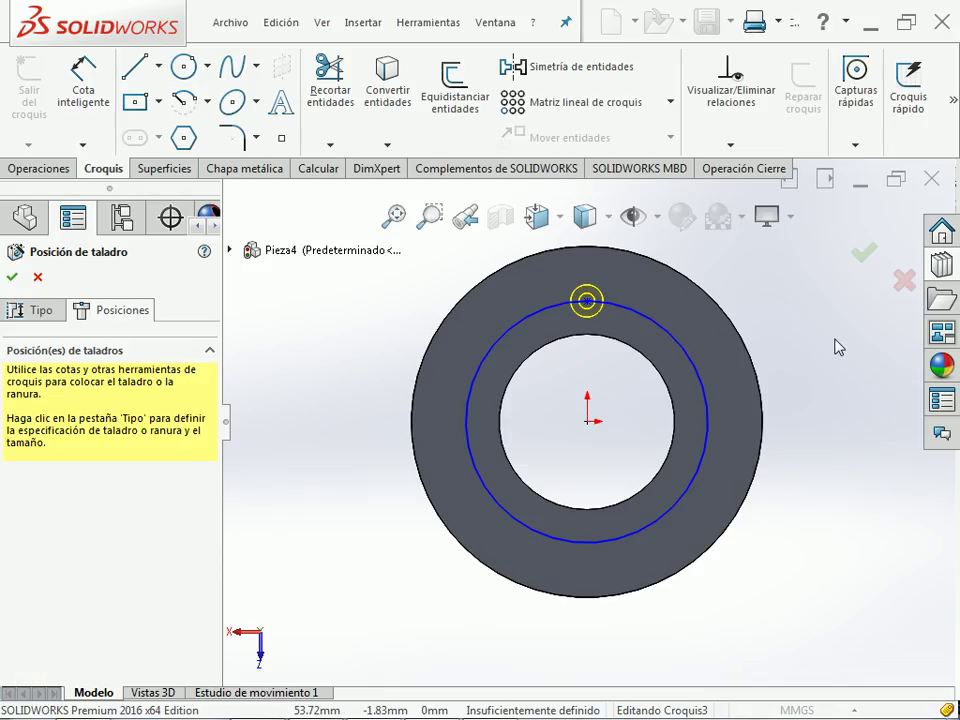
# - Dimension the bolt circle's diameter and set it to 2.5 inches
pyautogui.press('d')
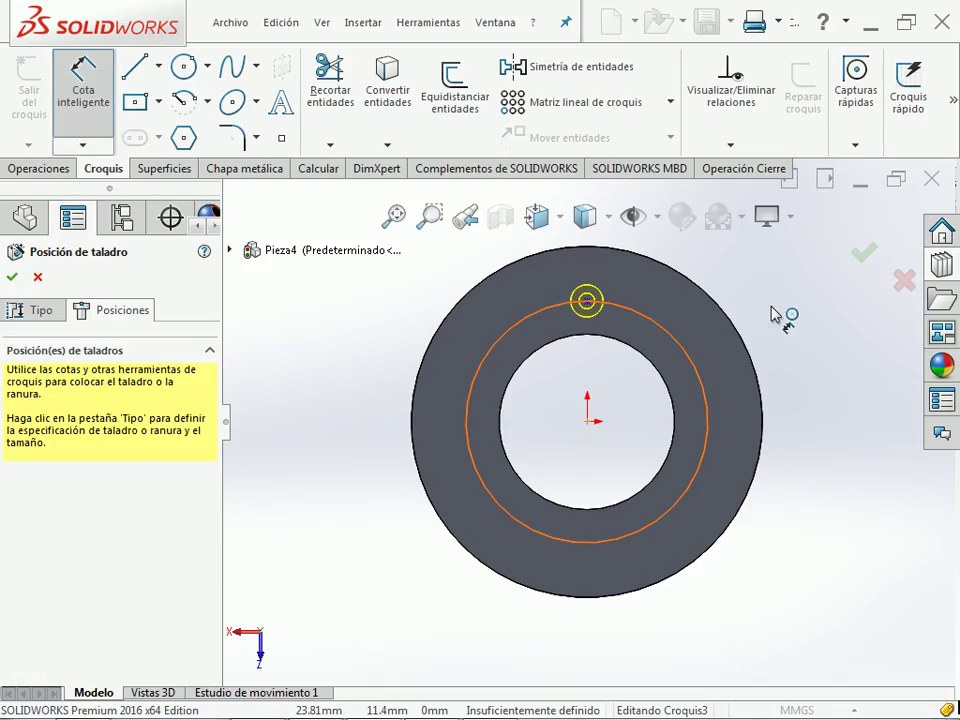
pyautogui.click(776, 316)
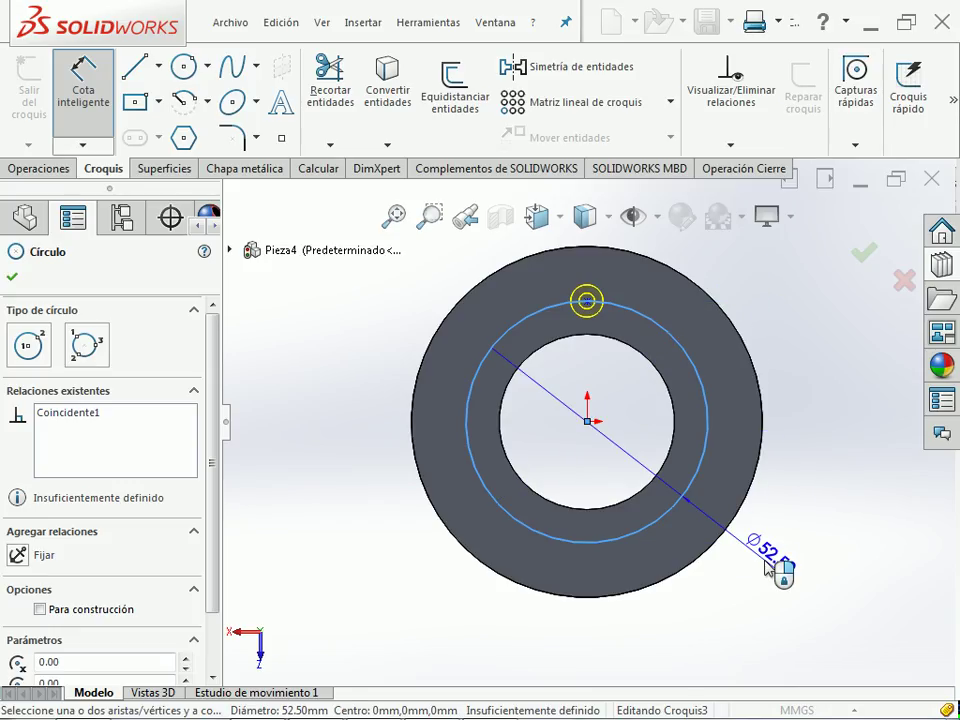
pyautogui.click(765, 560)
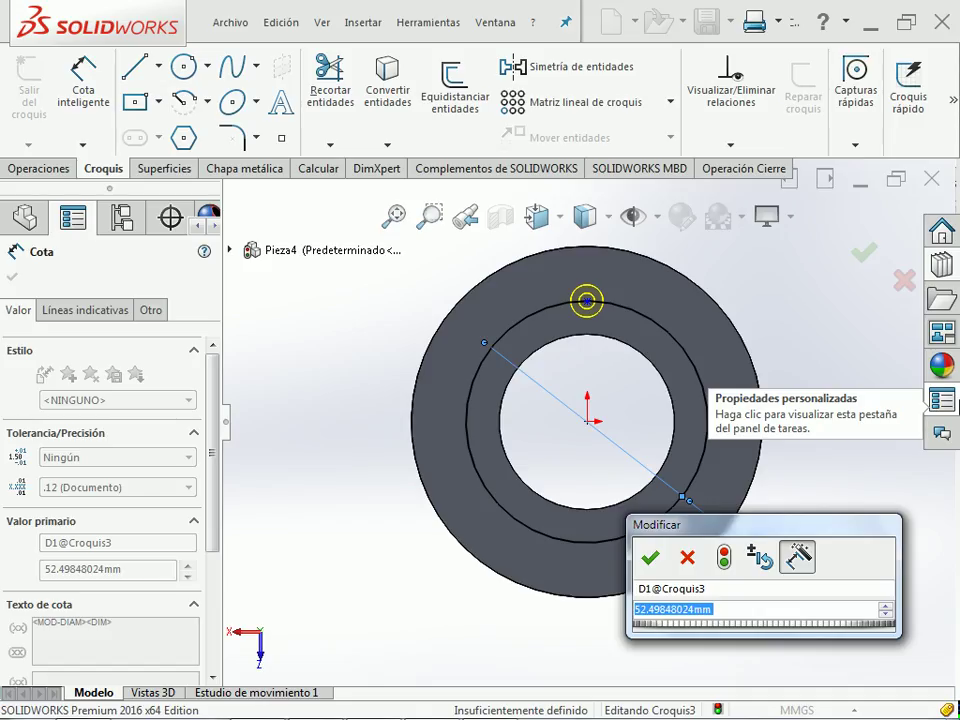
pyautogui.write('52.5')
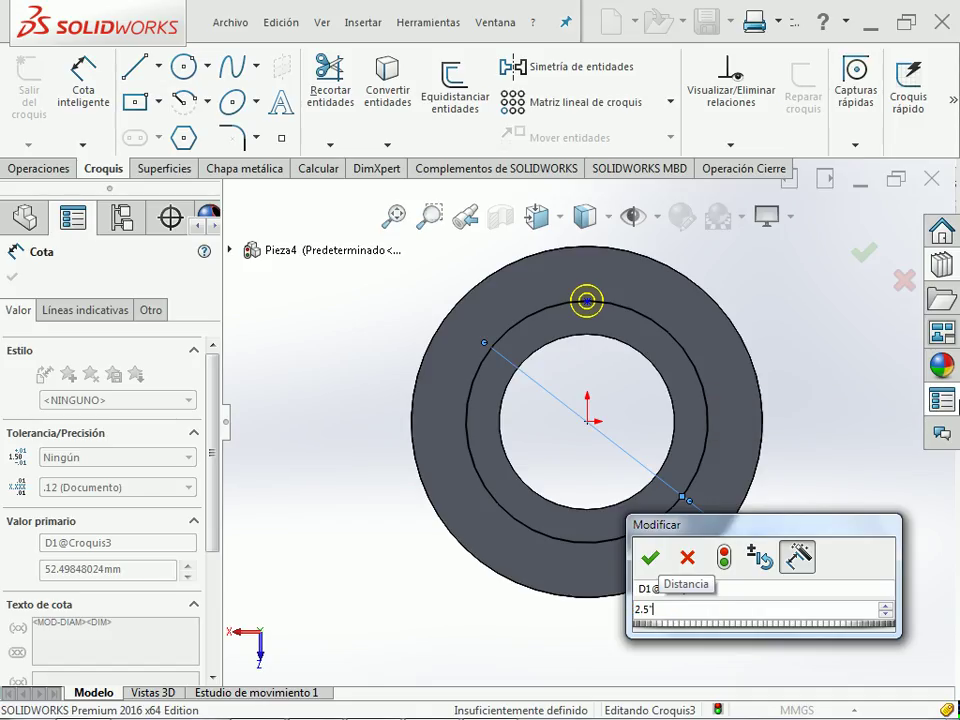
pyautogui.press('Return')
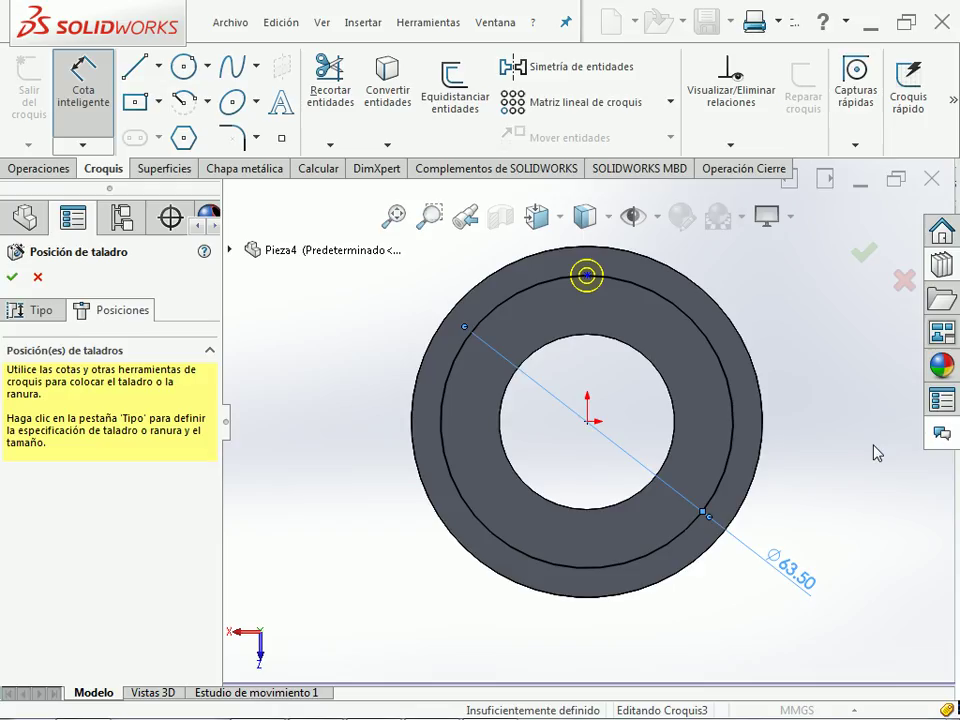
pyautogui.press('Escape')
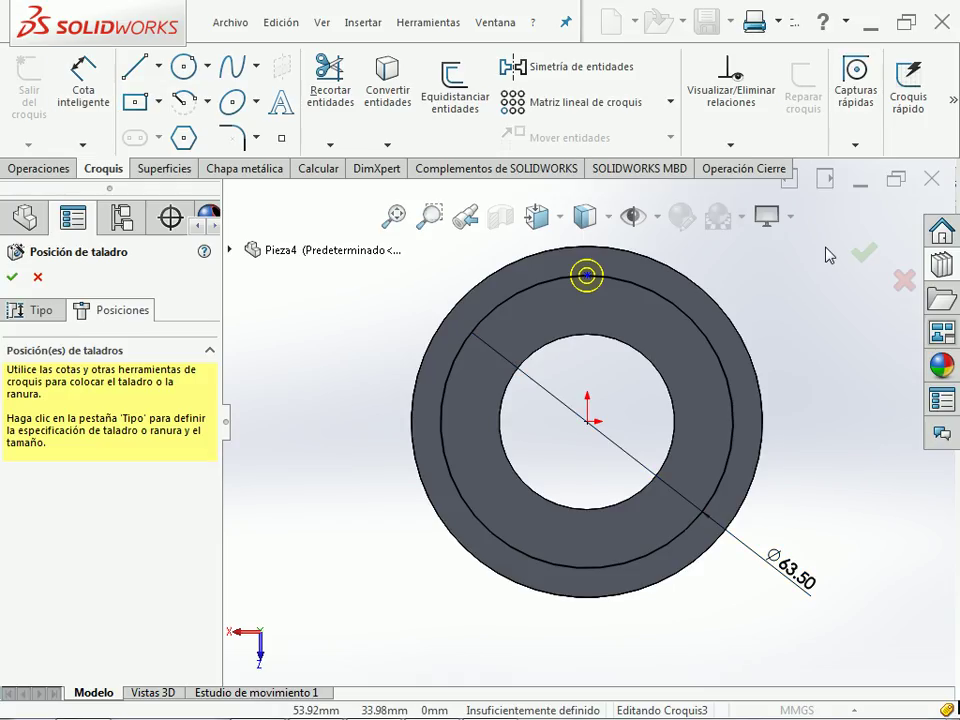
# - Convert the bolt circle to construction geometry and constrain the hole's centre point vertical with the origin
pyautogui.click(714, 349)
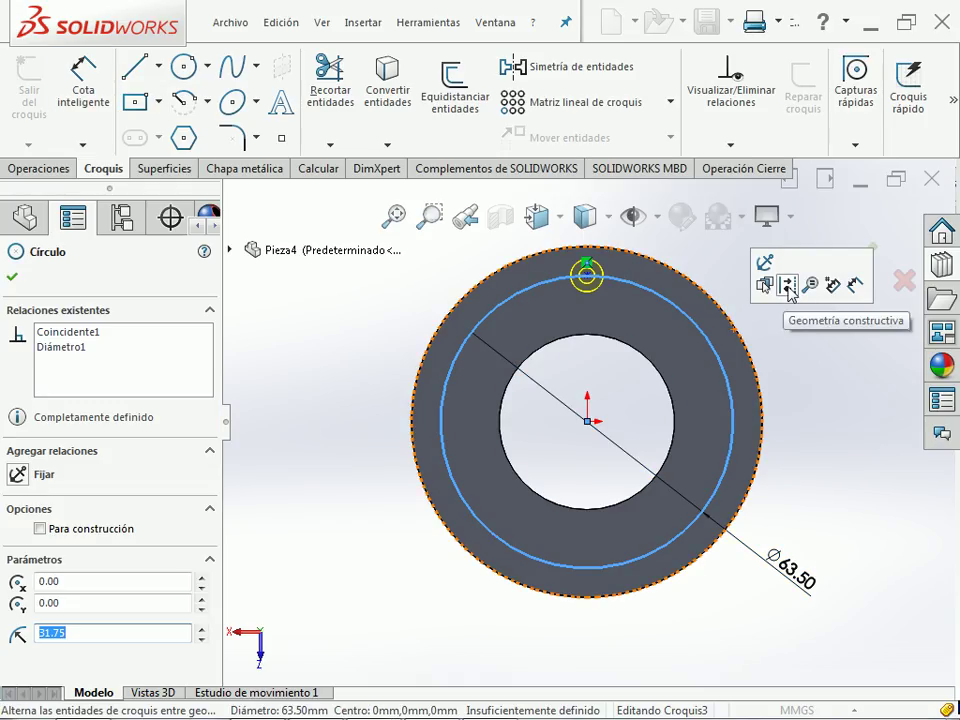
pyautogui.click(790, 288)
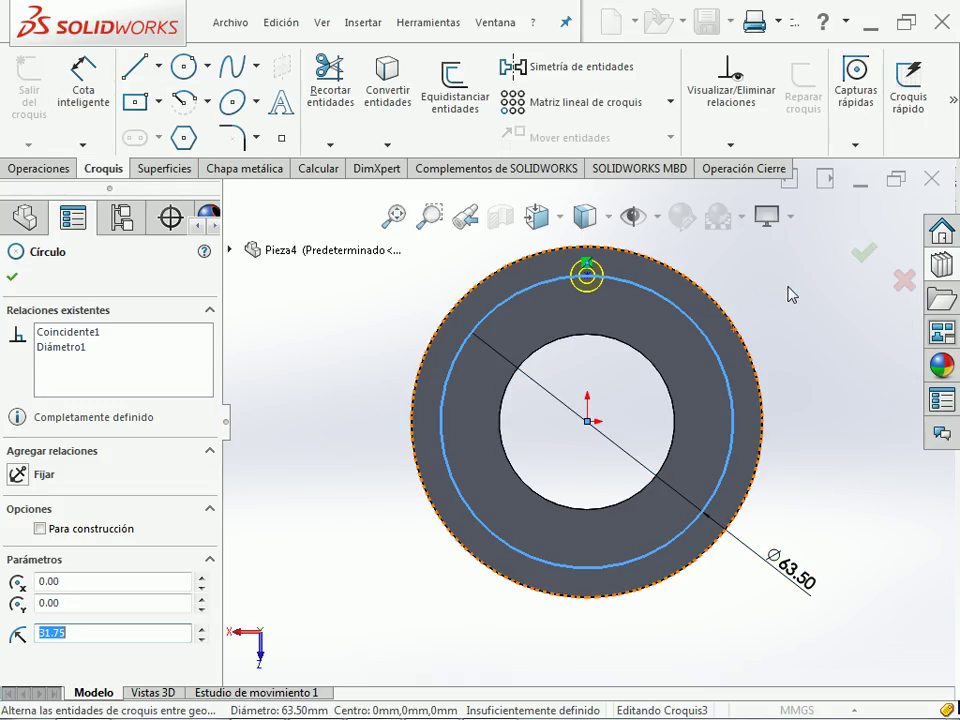
pyautogui.click(587, 276)
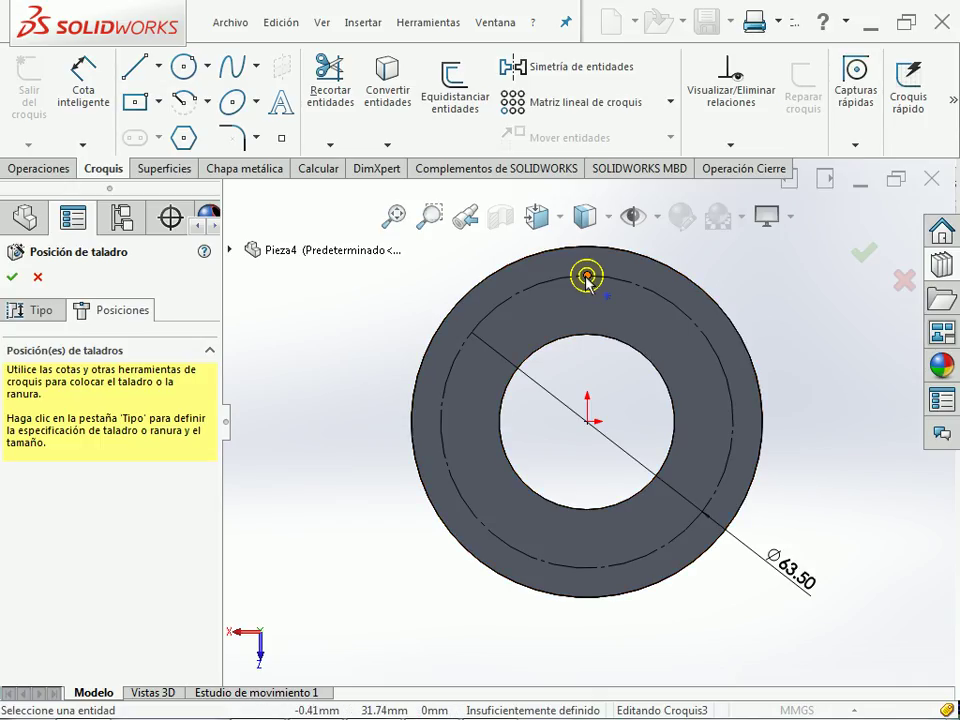
pyautogui.moveTo(587, 277)
pyautogui.mouseDown()
pyautogui.moveTo(611, 304)
pyautogui.moveTo(593, 280)
pyautogui.mouseUp()
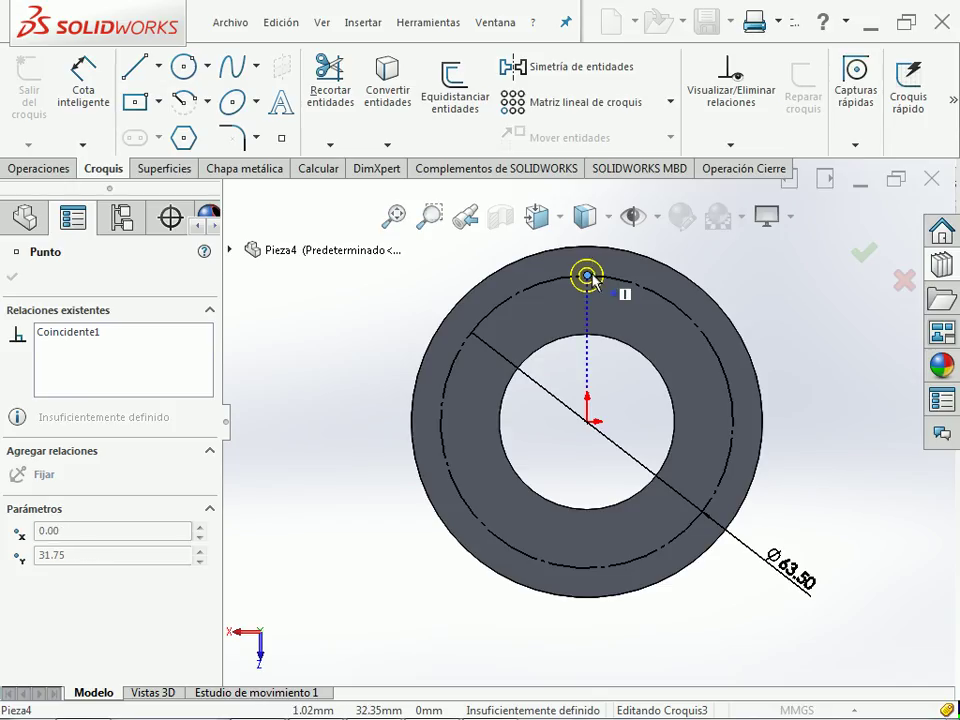
pyautogui.click(586, 423)
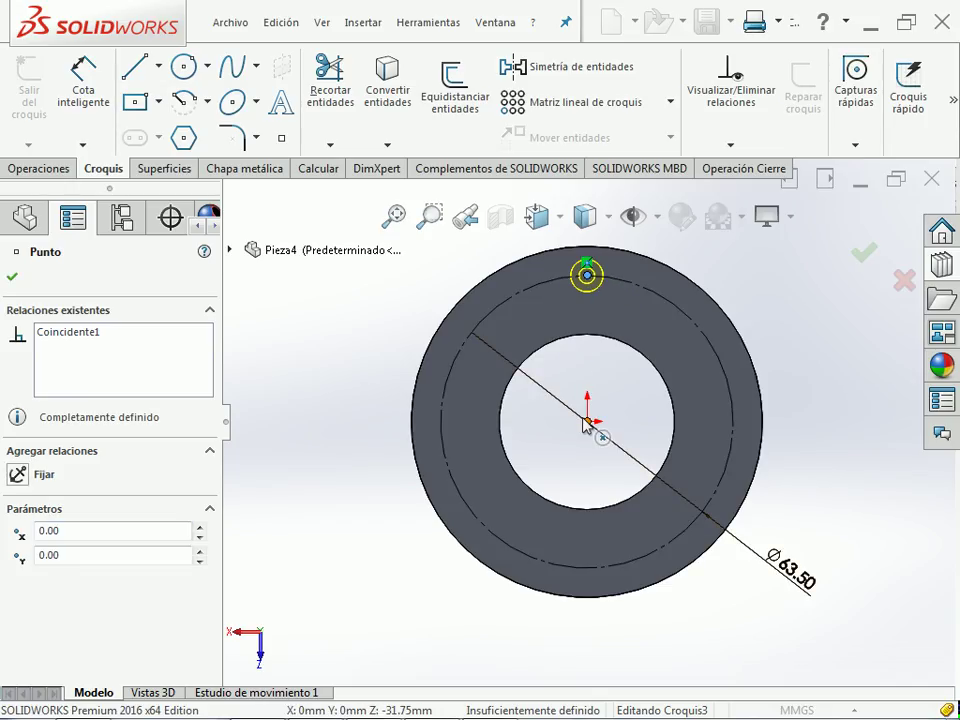
pyautogui.moveTo(308, 183); pyautogui.dragTo(612, 448)
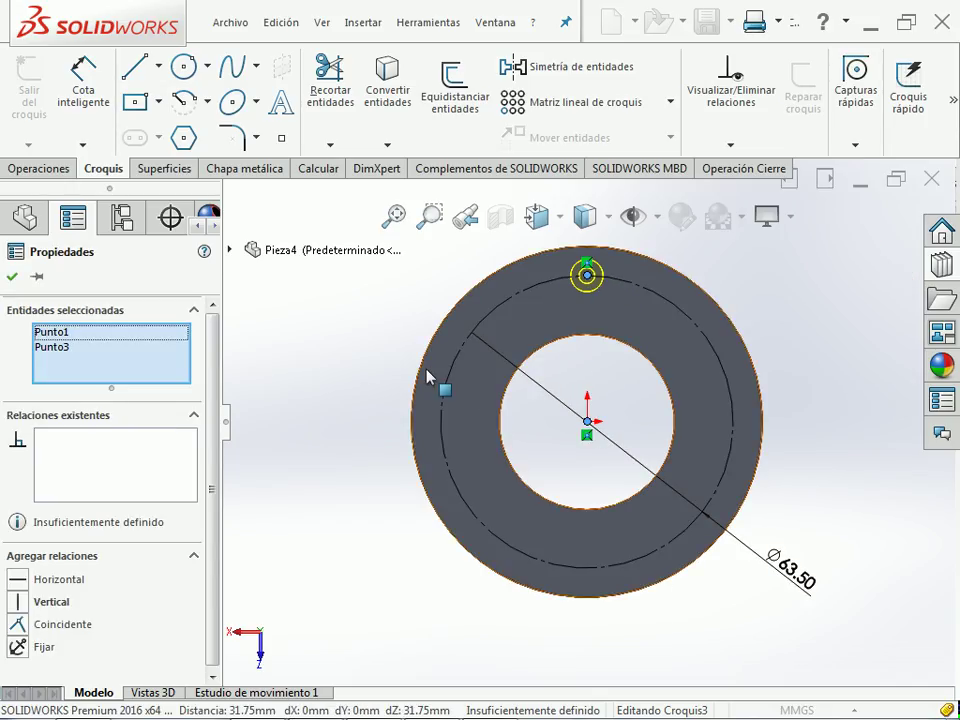
pyautogui.click(17, 602)
pyautogui.click(304, 466)
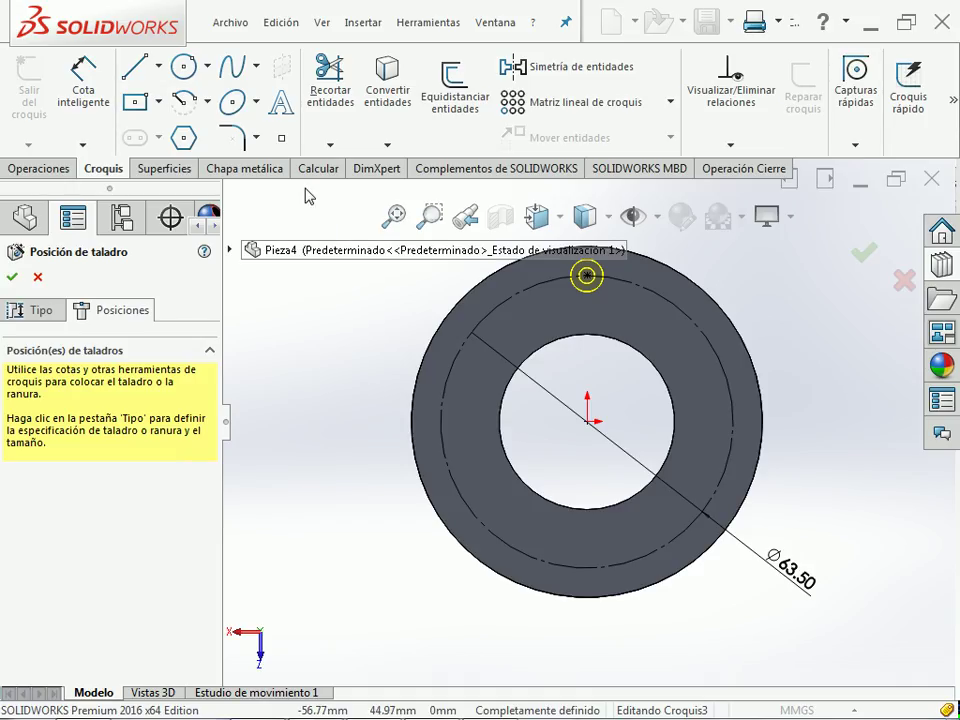
# - Add three more hole points on the bolt circle's remaining quadrants, two on the horizontal axis and one at the lower vertical
pyautogui.click(283, 140)
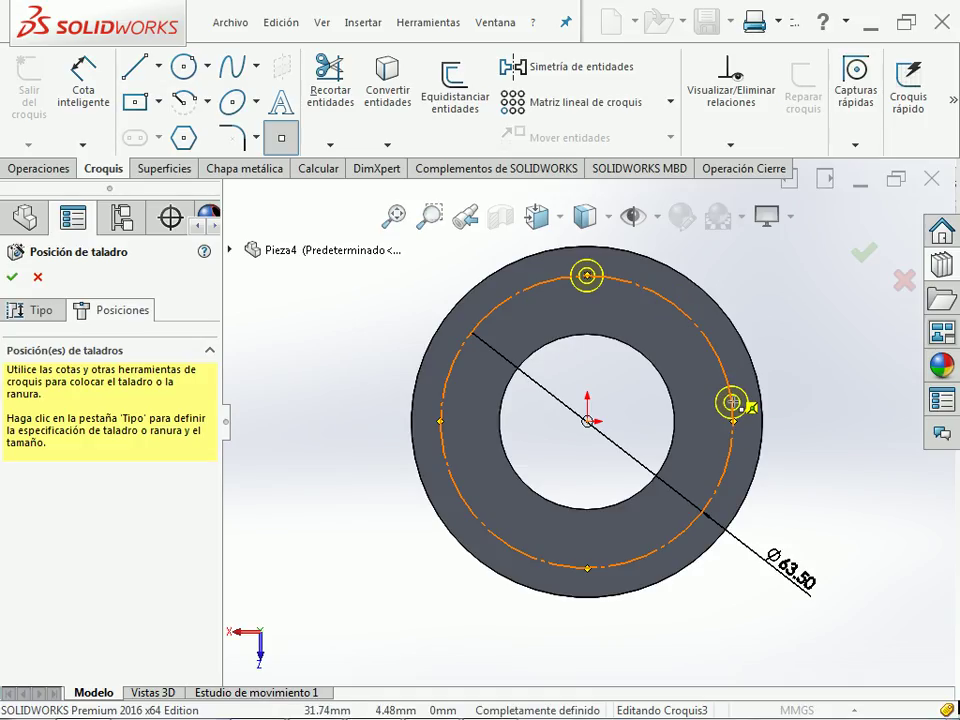
pyautogui.click(733, 421)
pyautogui.click(440, 421)
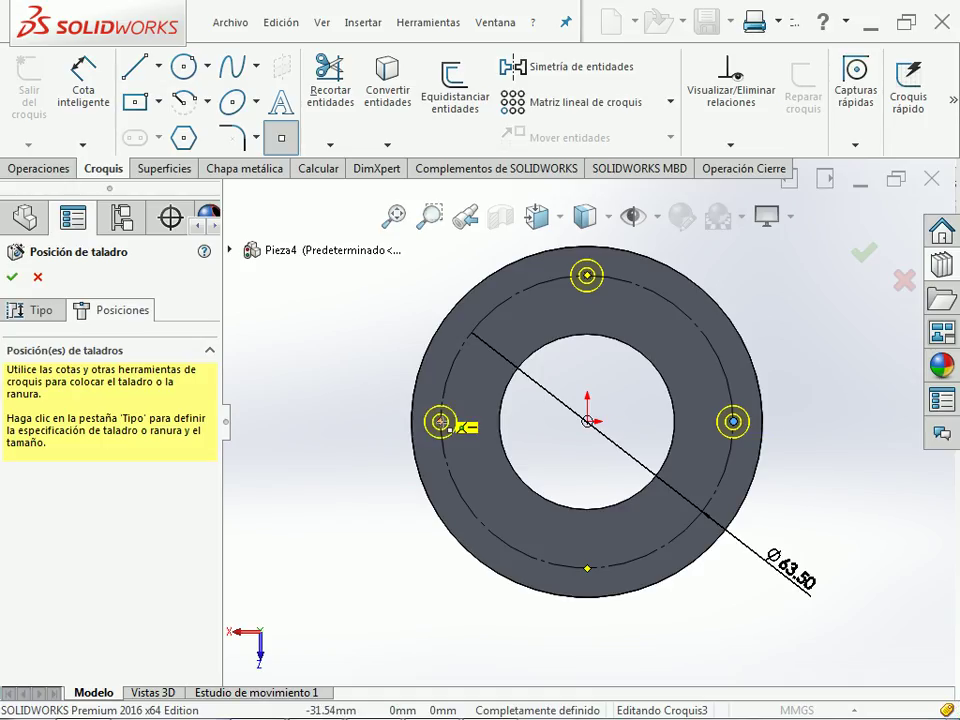
pyautogui.click(468, 444)
pyautogui.click(587, 568)
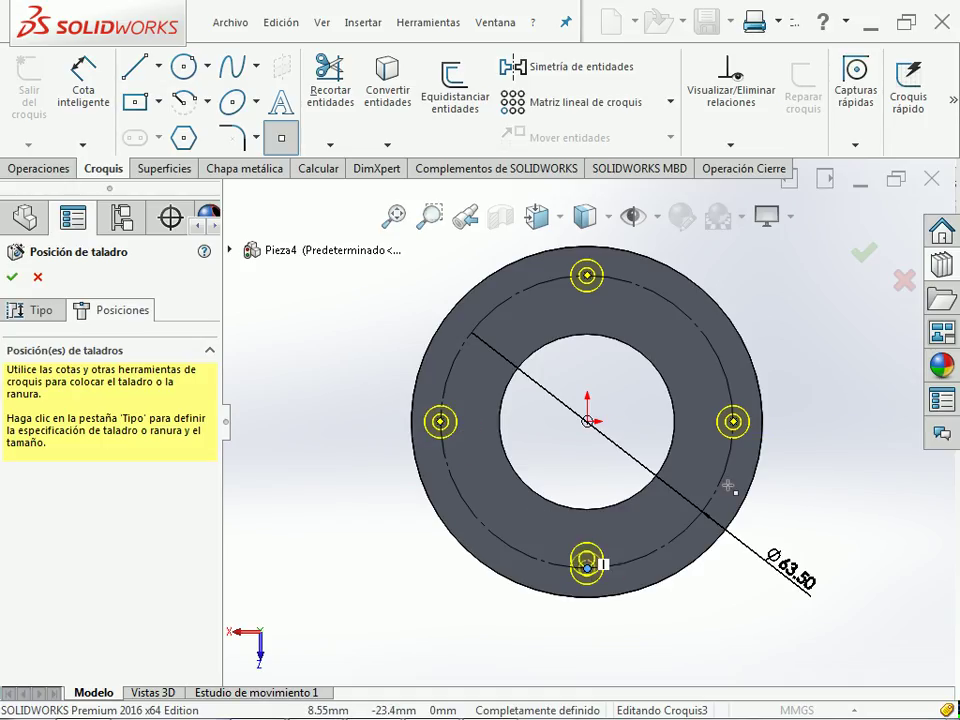
pyautogui.press('Escape')
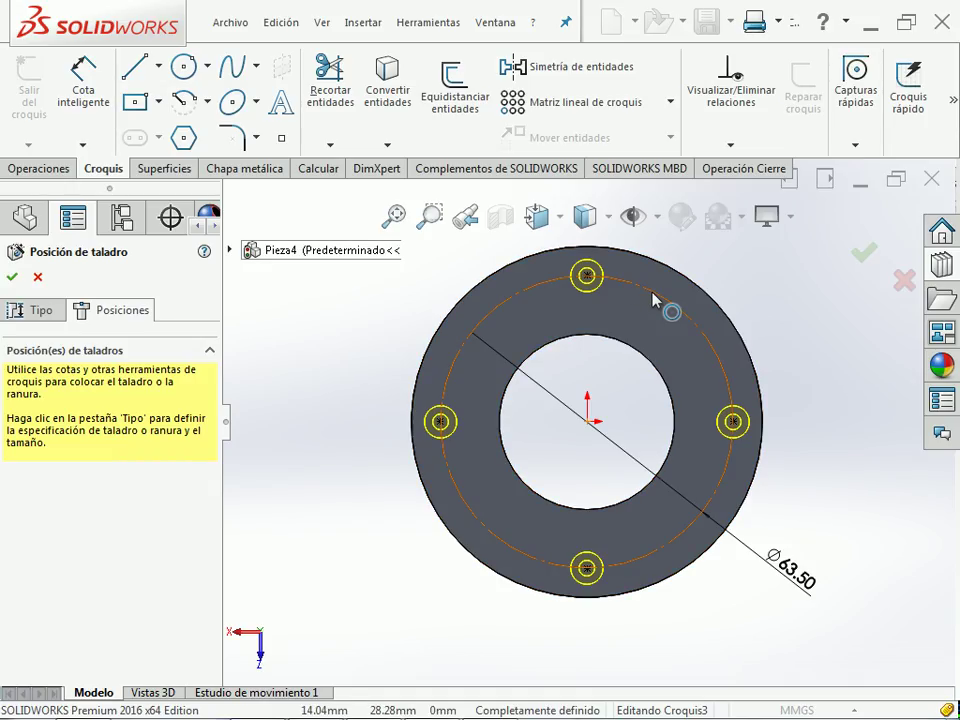
pyautogui.click(281, 137)
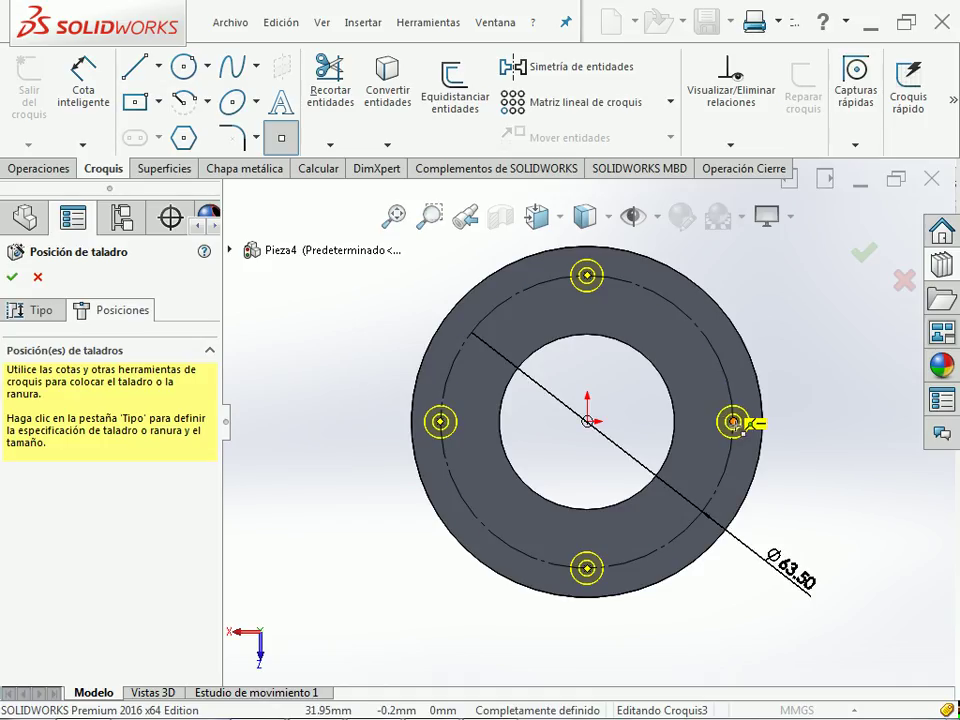
pyautogui.press('Escape')
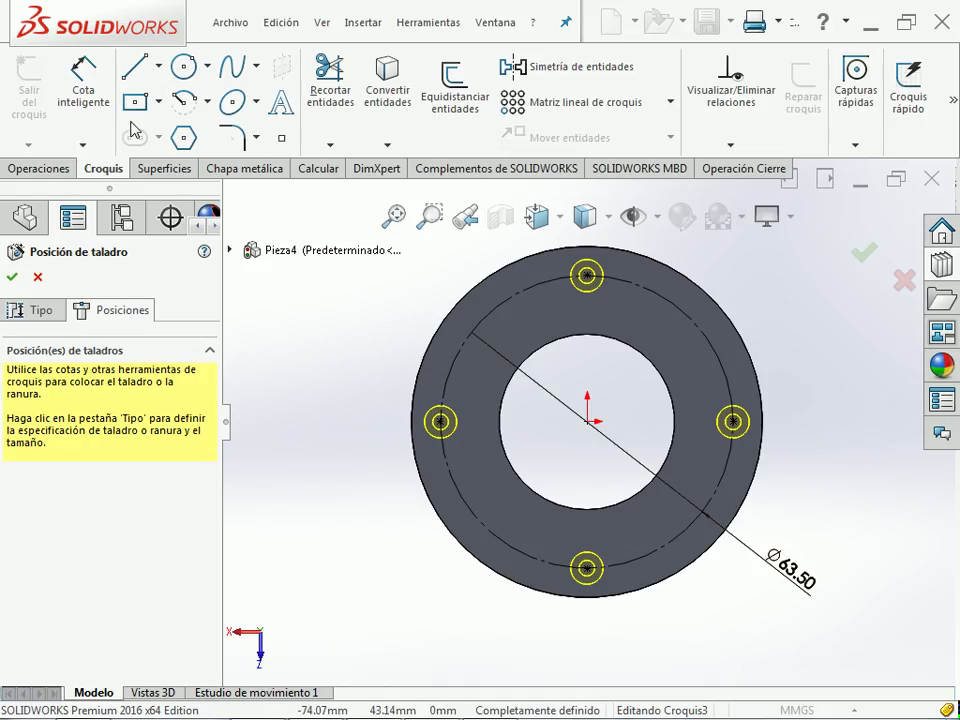
pyautogui.click(281, 145)
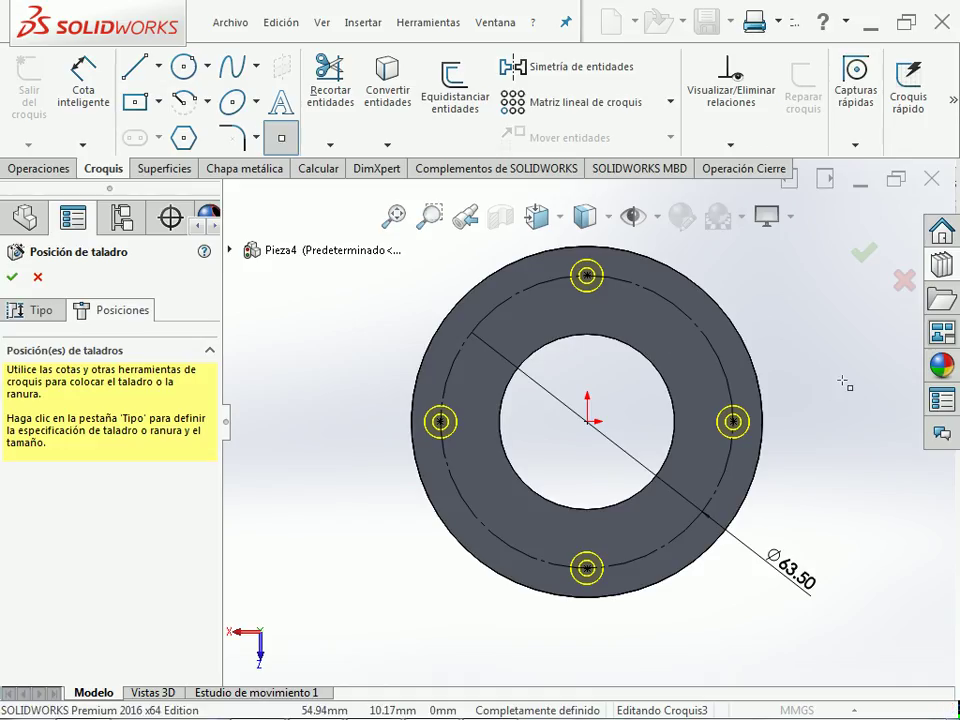
pyautogui.press('Escape')
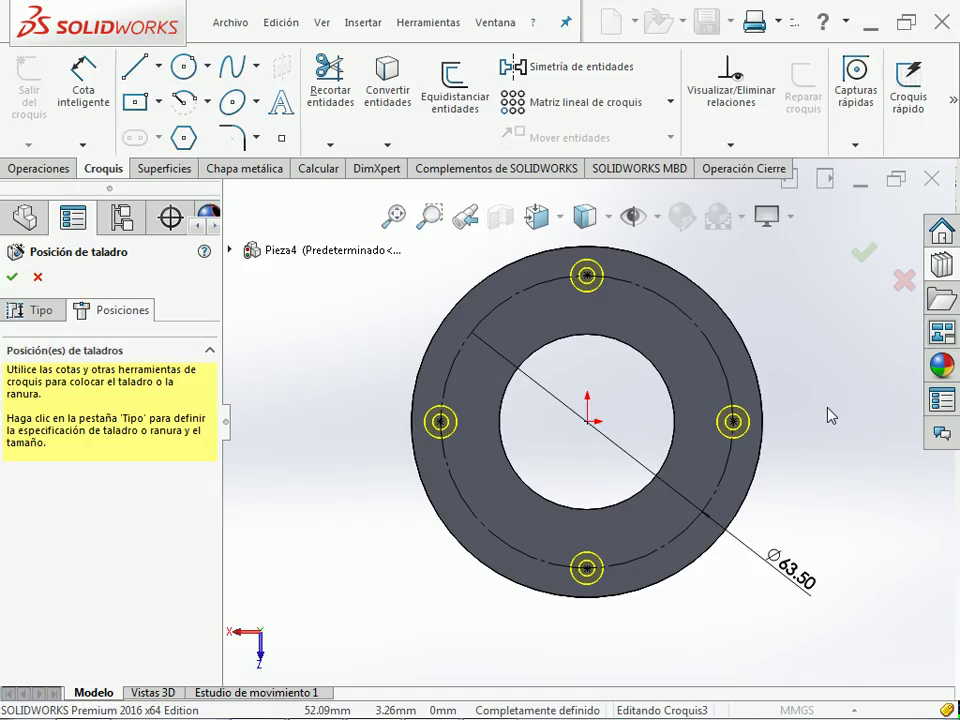
# - Confirm the four hole positions and unsuppress the M3 counterbored hole feature
pyautogui.click(862, 252)
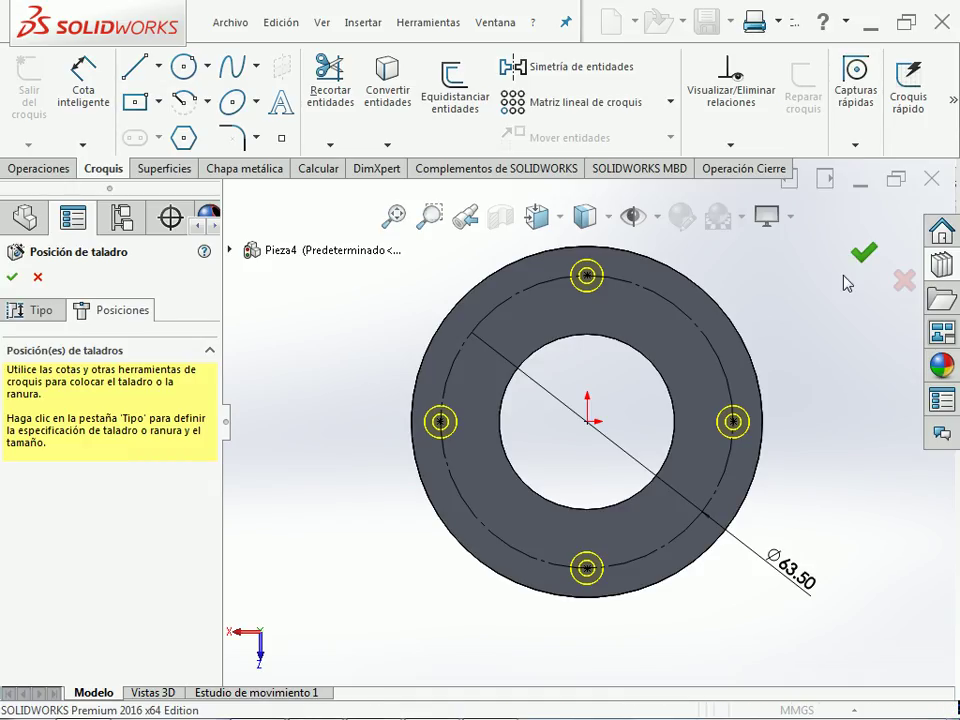
pyautogui.moveTo(814, 394); pyautogui.dragTo(849, 322, button='right')
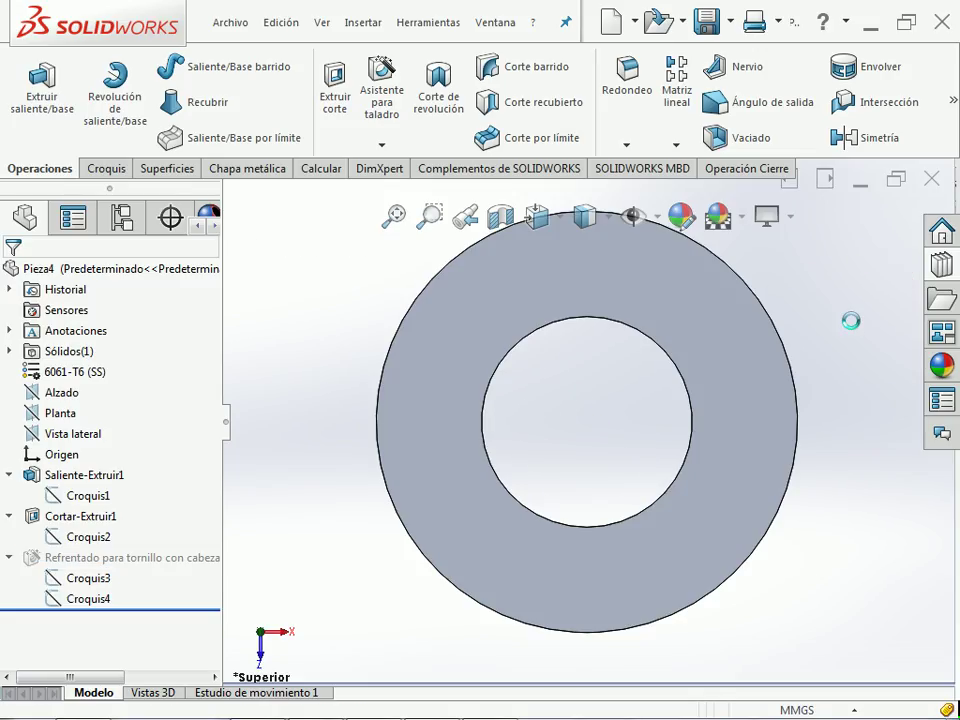
pyautogui.rightClick(100, 557)
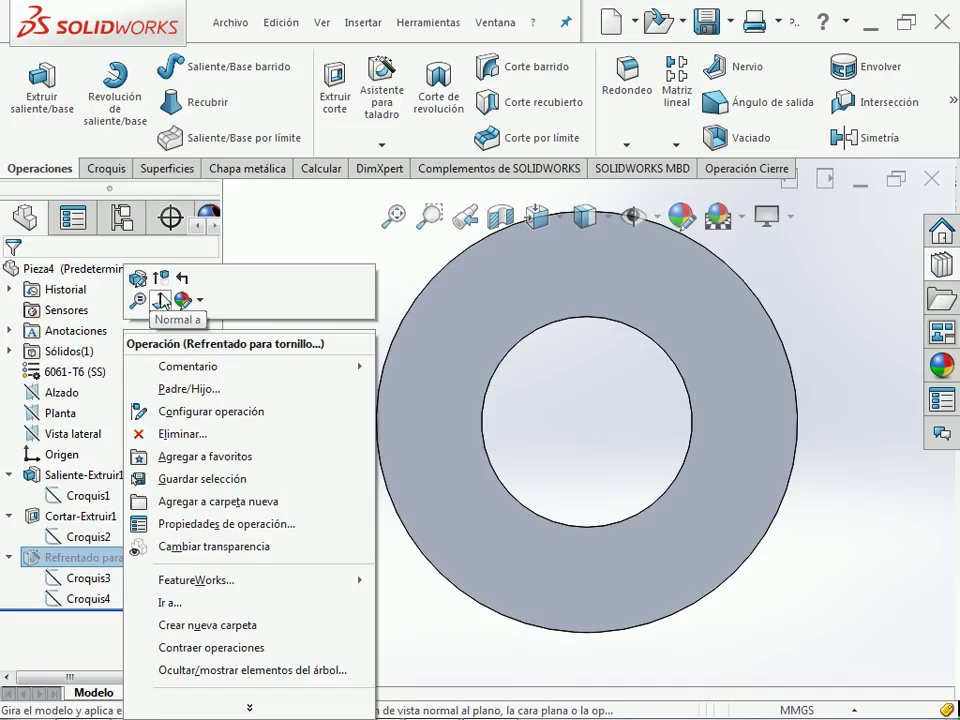
pyautogui.click(430, 390)
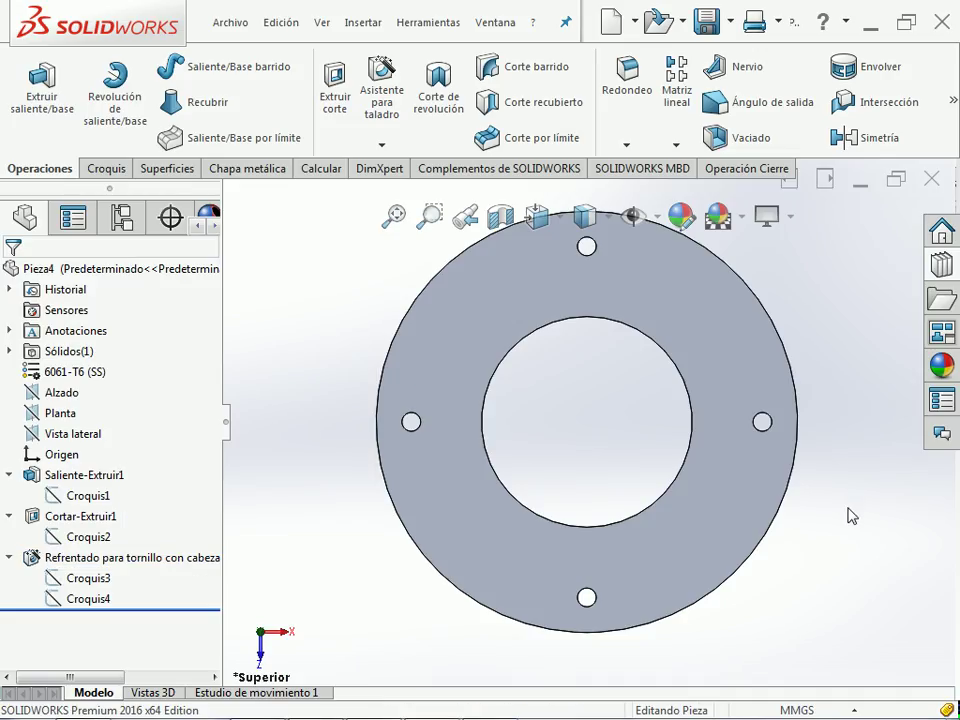
# - Show the flange in isometric view and collapse the extrusion, cut and counterbored hole features in the feature tree
pyautogui.moveTo(849, 514); pyautogui.dragTo(897, 445, button='right')
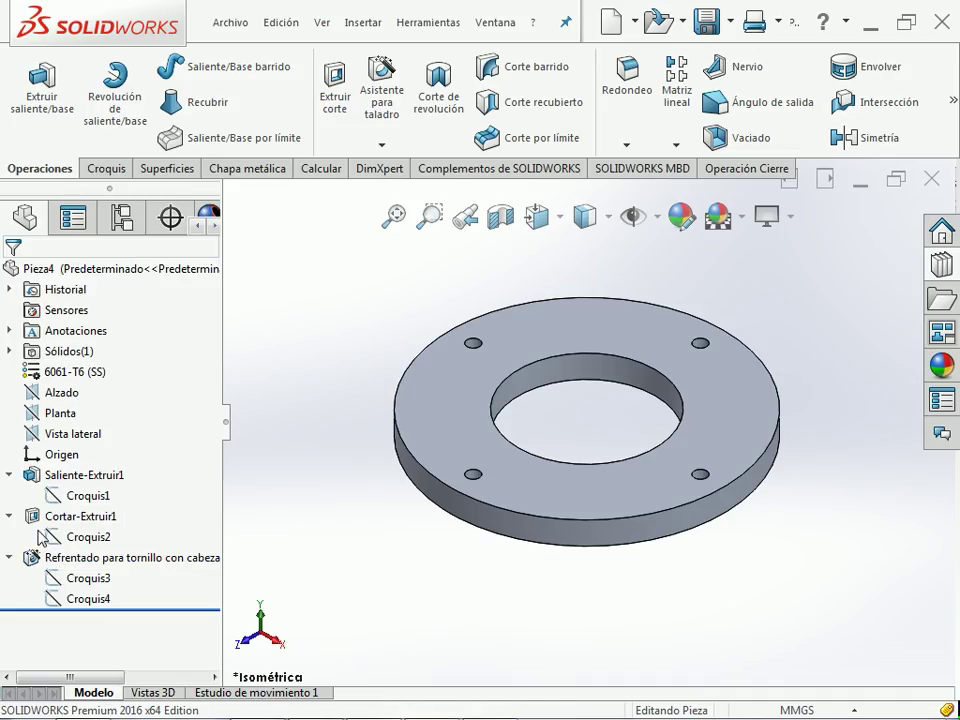
pyautogui.click(10, 476)
pyautogui.click(10, 495)
pyautogui.click(10, 516)
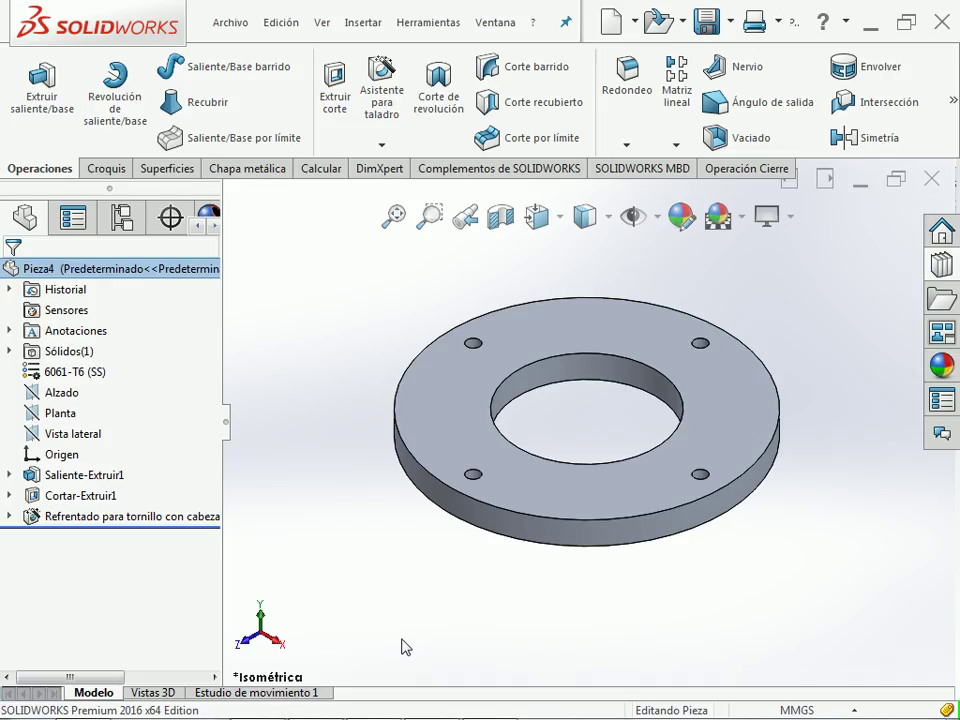
# - Save the flange part as Ejercicio_09-AVH-002
pyautogui.click(230, 22)
pyautogui.click(262, 211)
pyautogui.write('Ejercio')
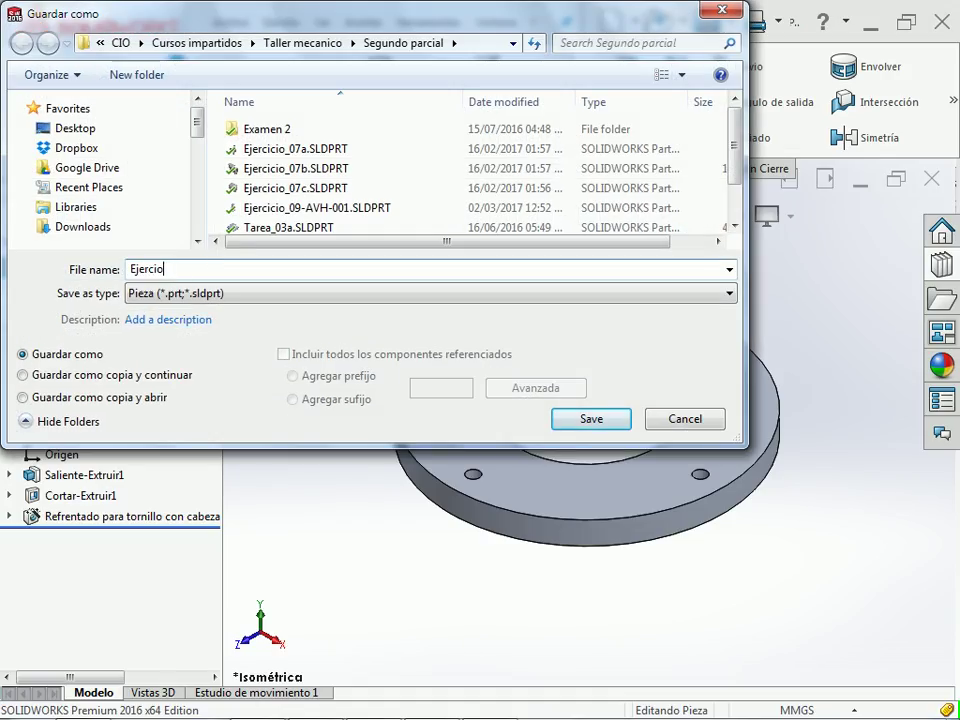
pyautogui.press('BackSpace')
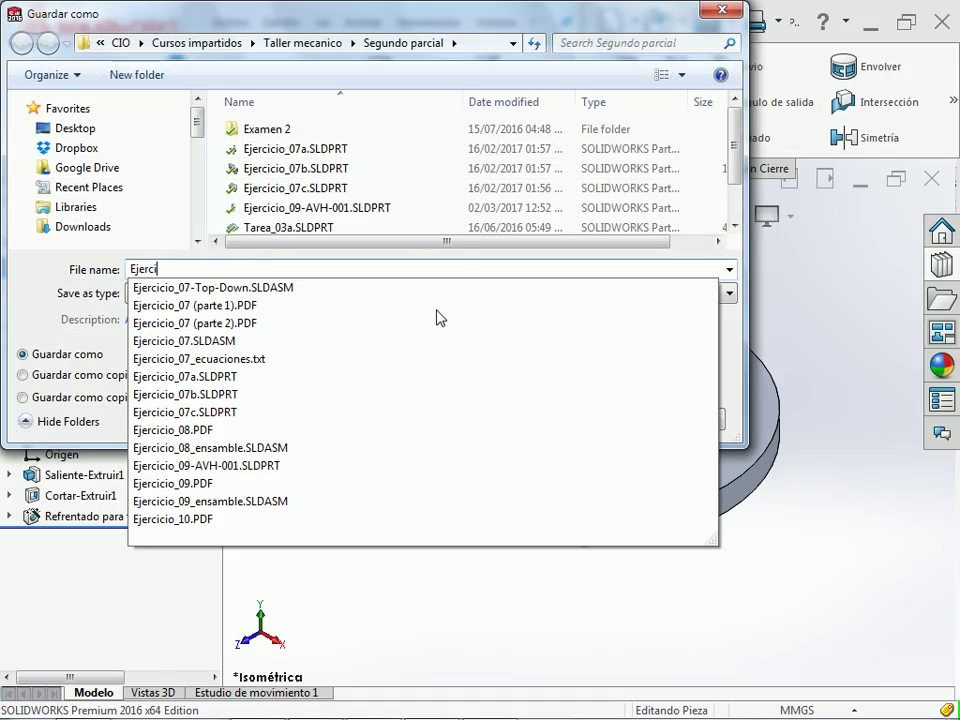
pyautogui.write('cio_09')
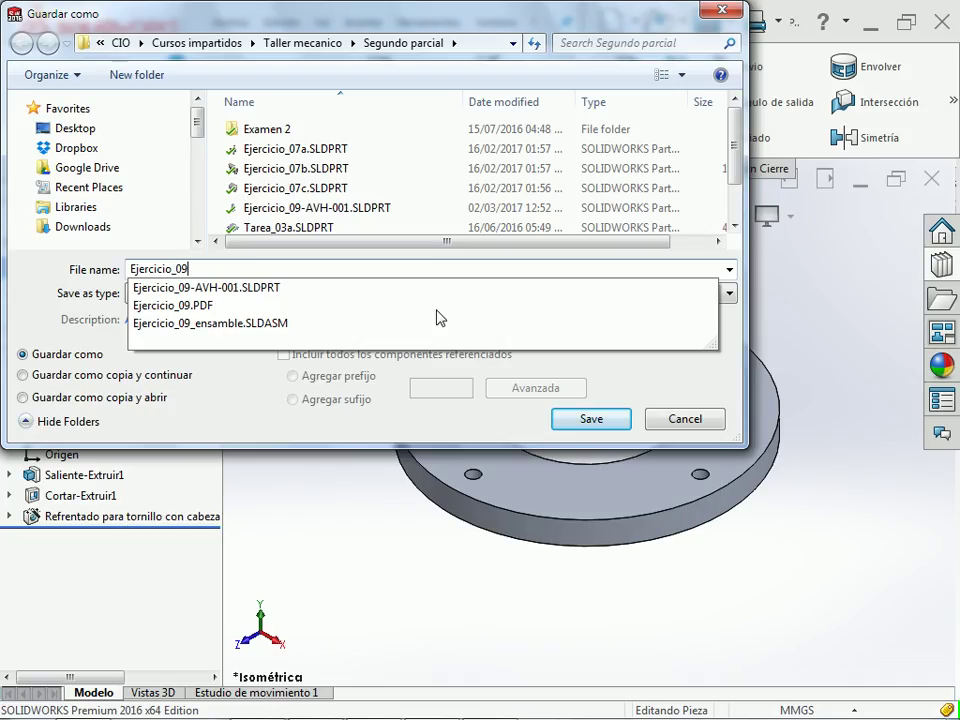
pyautogui.write('-AVH-001.SL')
pyautogui.press('BackSpace')
pyautogui.press('BackSpace')
pyautogui.press('BackSpace')
pyautogui.press('BackSpace')
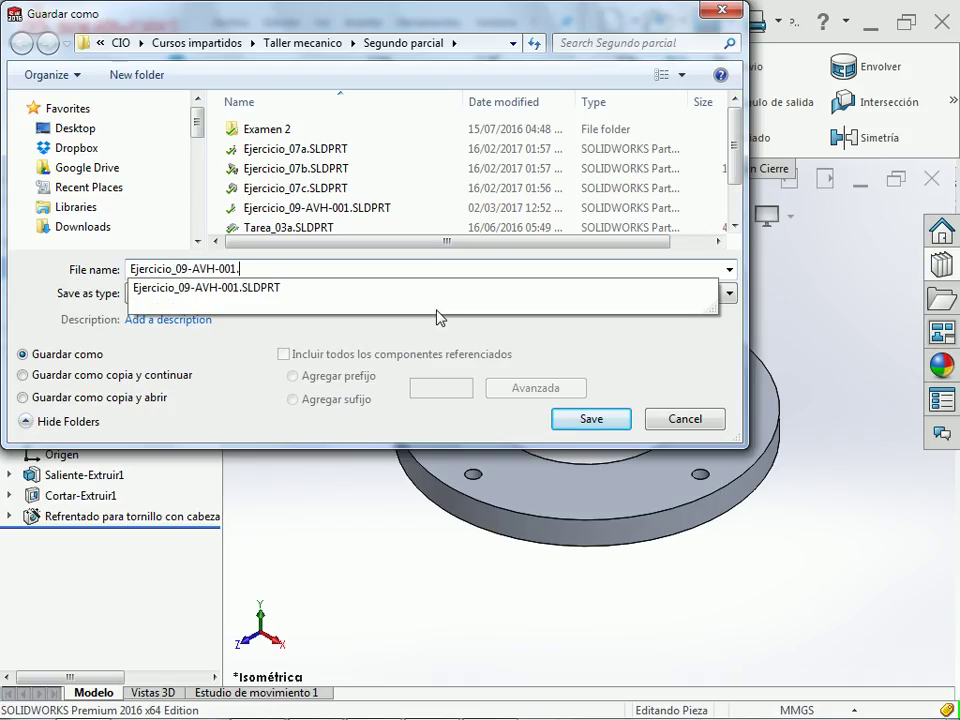
pyautogui.write('2')
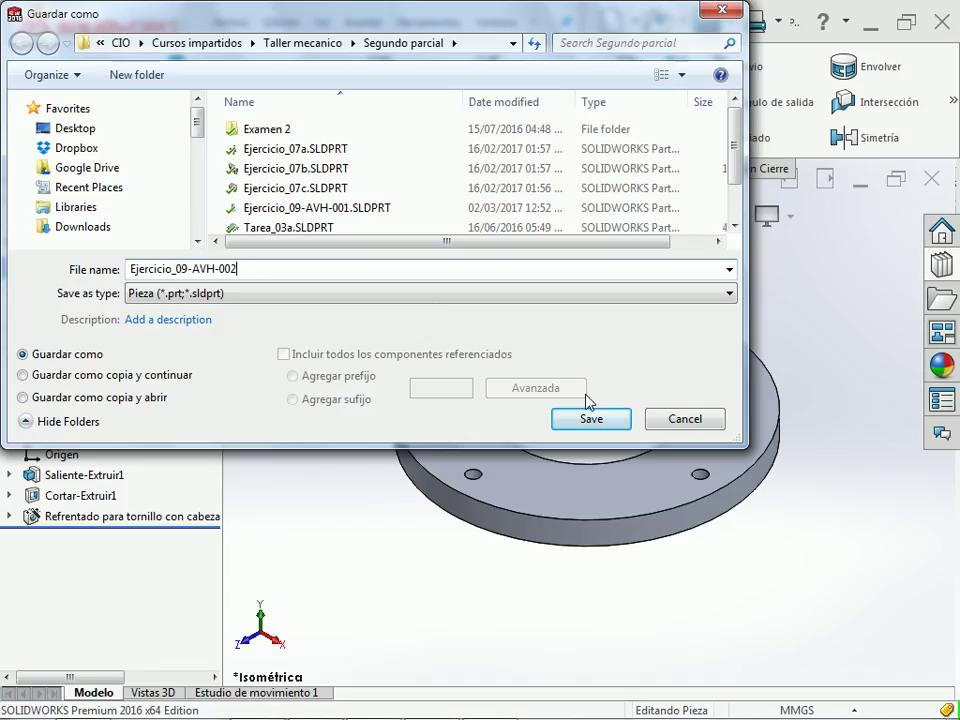
pyautogui.click(618, 419)
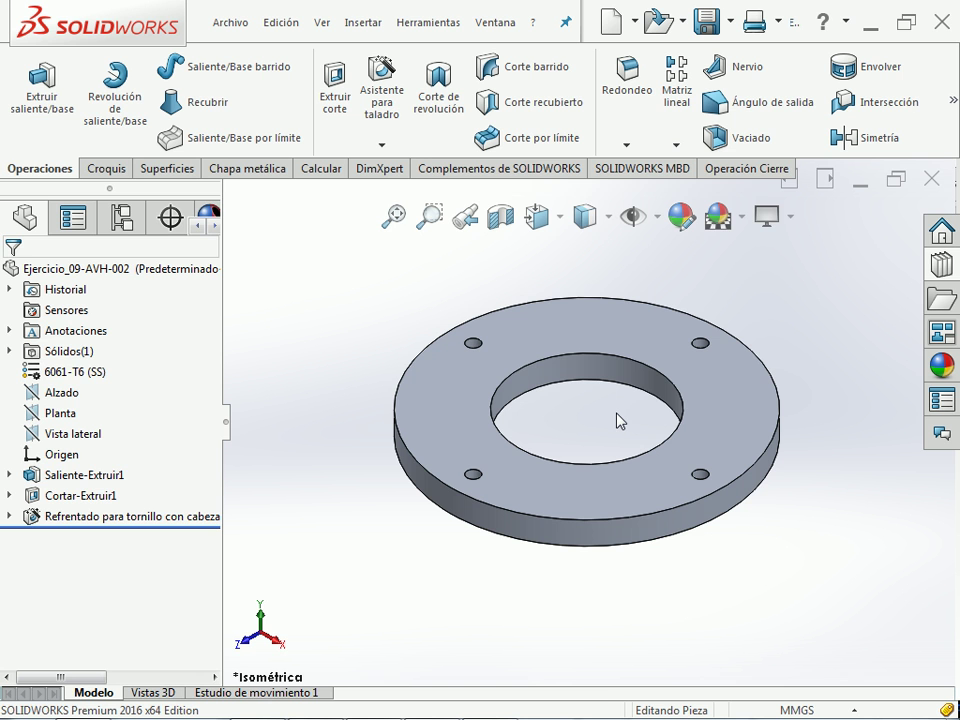
# - Switch to Ejercicio_09.PDF in Acrobat Reader and examine the drawings of parts MU-AVH-003 to MU-AVH-006 with whole sheets fitted to view
pyautogui.hotkey('alt', 'Tab')
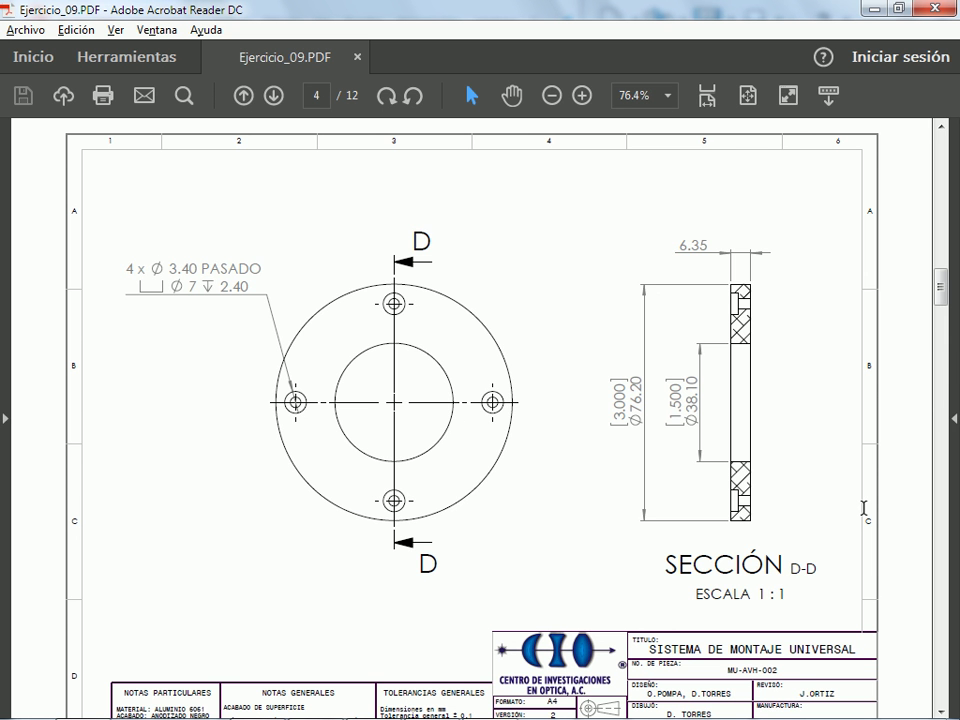
pyautogui.press('Right')
pyautogui.press('Right')
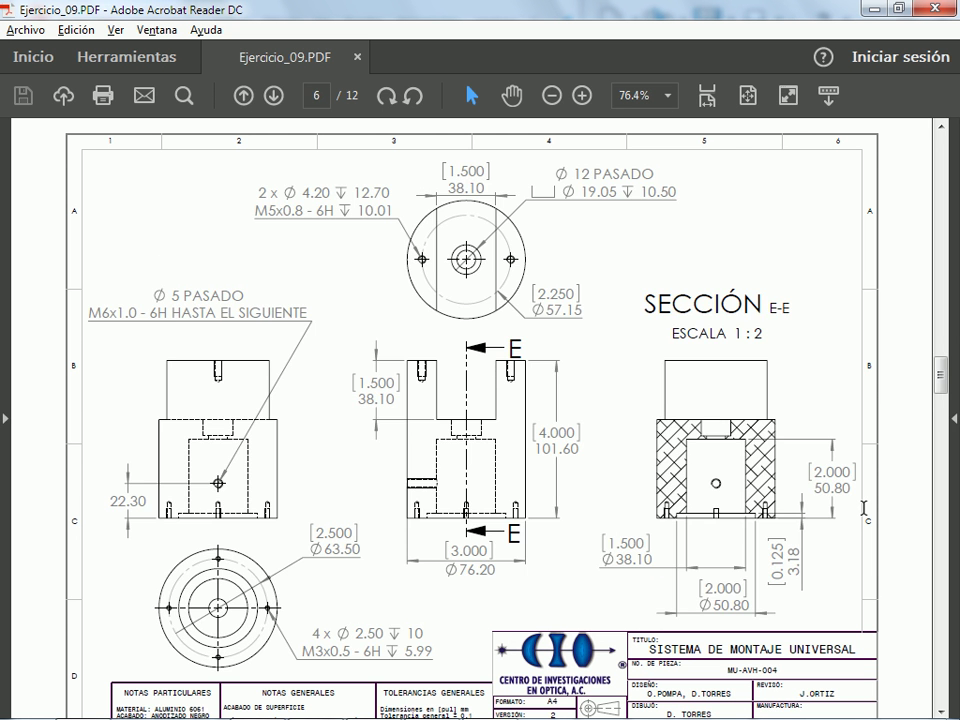
pyautogui.press('Left')
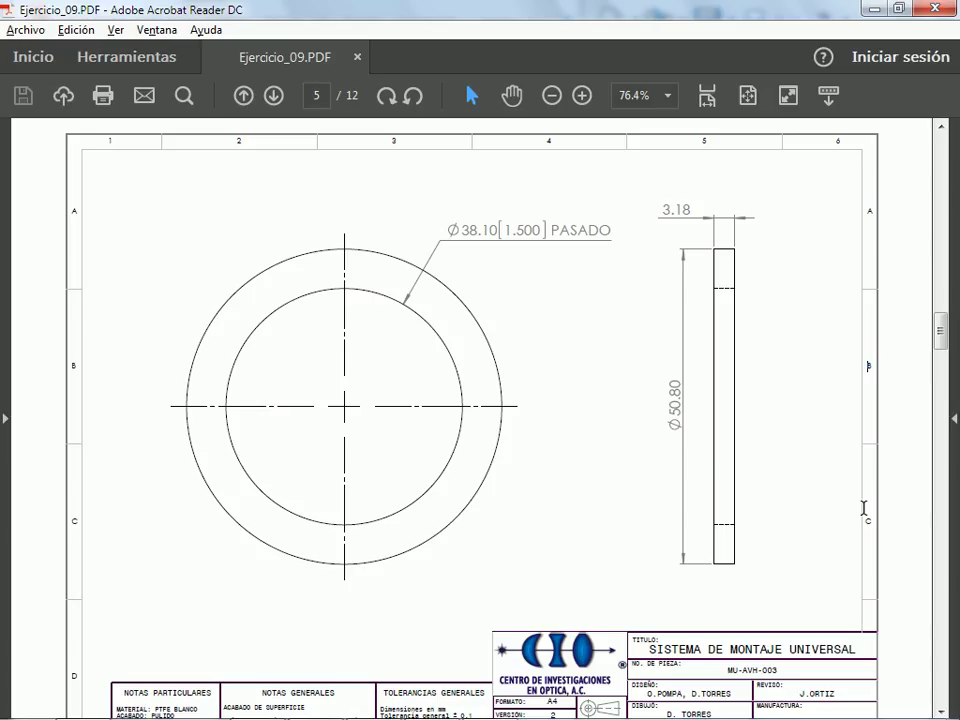
pyautogui.press('Right')
pyautogui.press('Right')
pyautogui.press('Right')
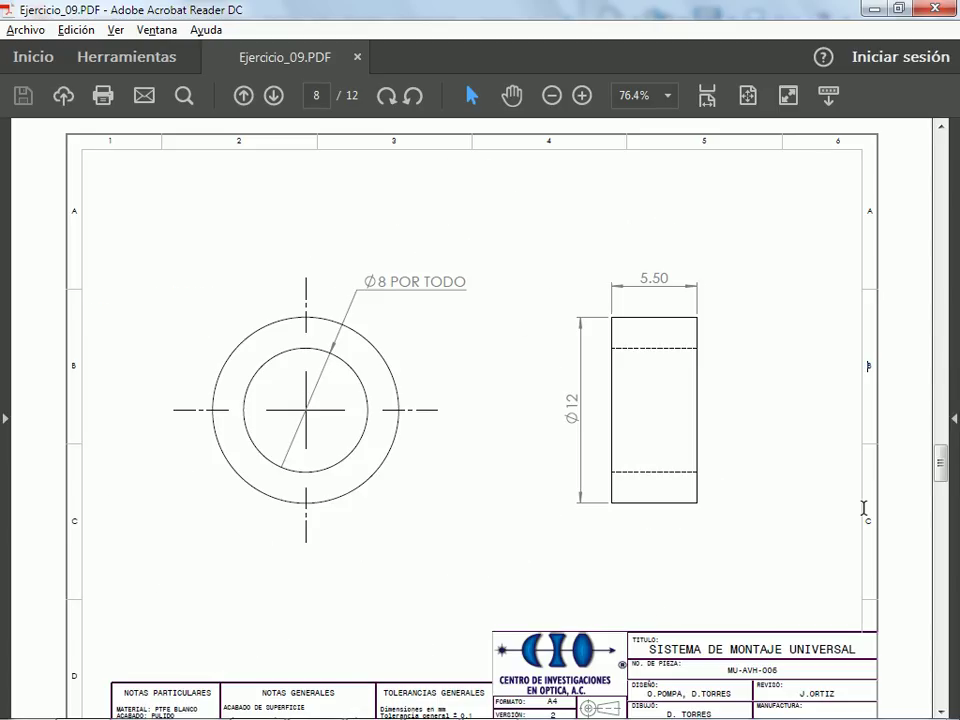
pyautogui.press('Left')
pyautogui.press('Left')
pyautogui.press('Left')
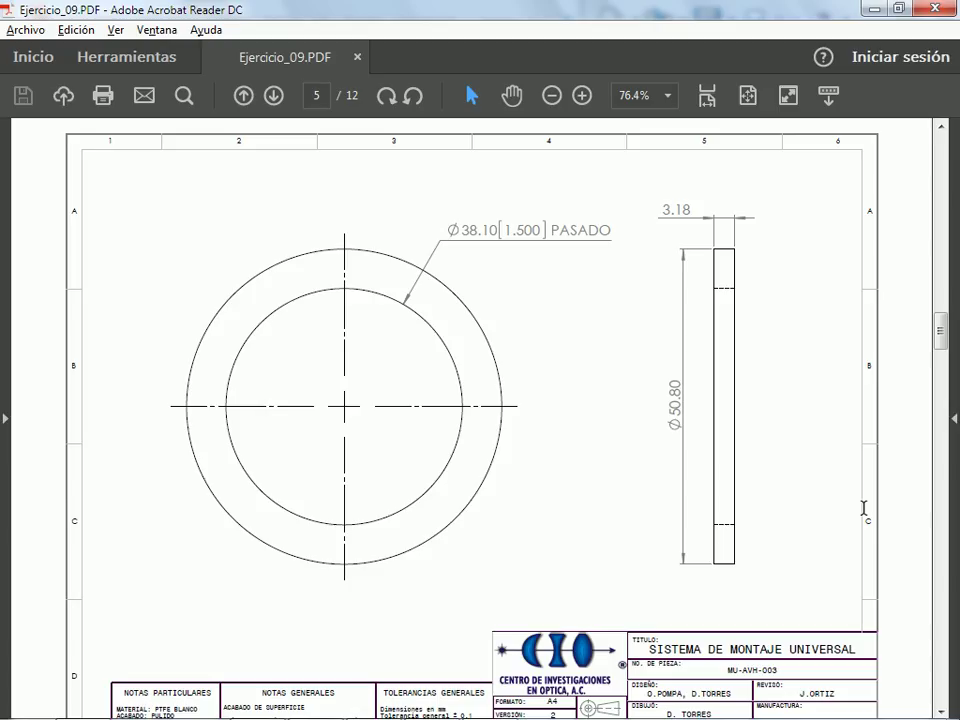
pyautogui.click(748, 96)
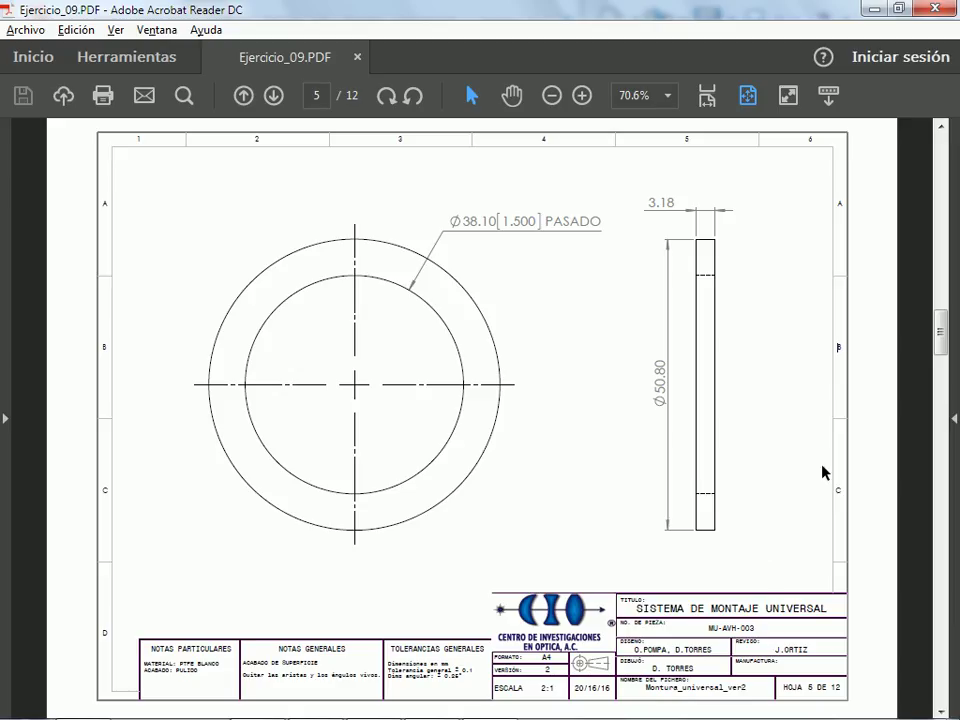
pyautogui.scroll(-2, 822, 472)
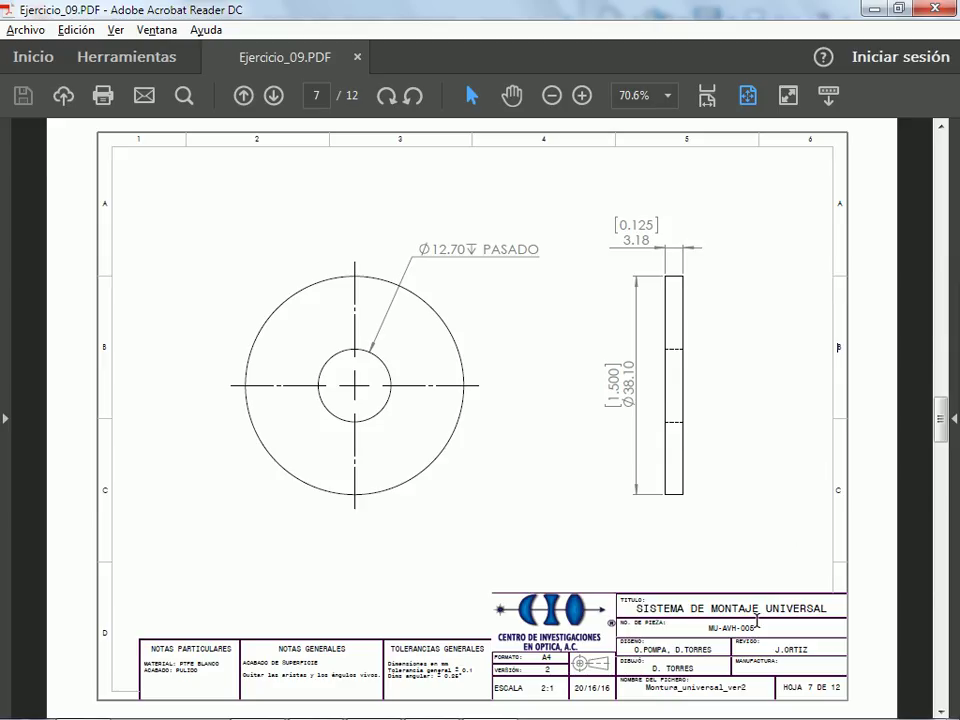
pyautogui.scroll(-1, 797, 456)
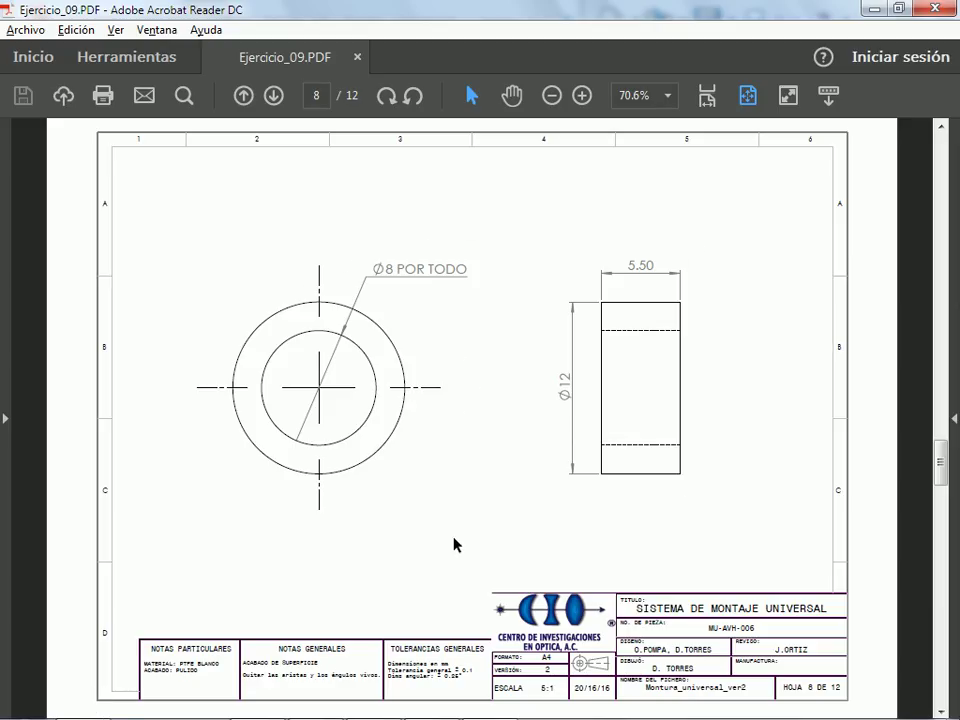
# - Return the PDF to the MU-AVH-003 sheet, then in SOLIDWORKS replace the open flange part with a new part document
pyautogui.scroll(3, 453, 544)
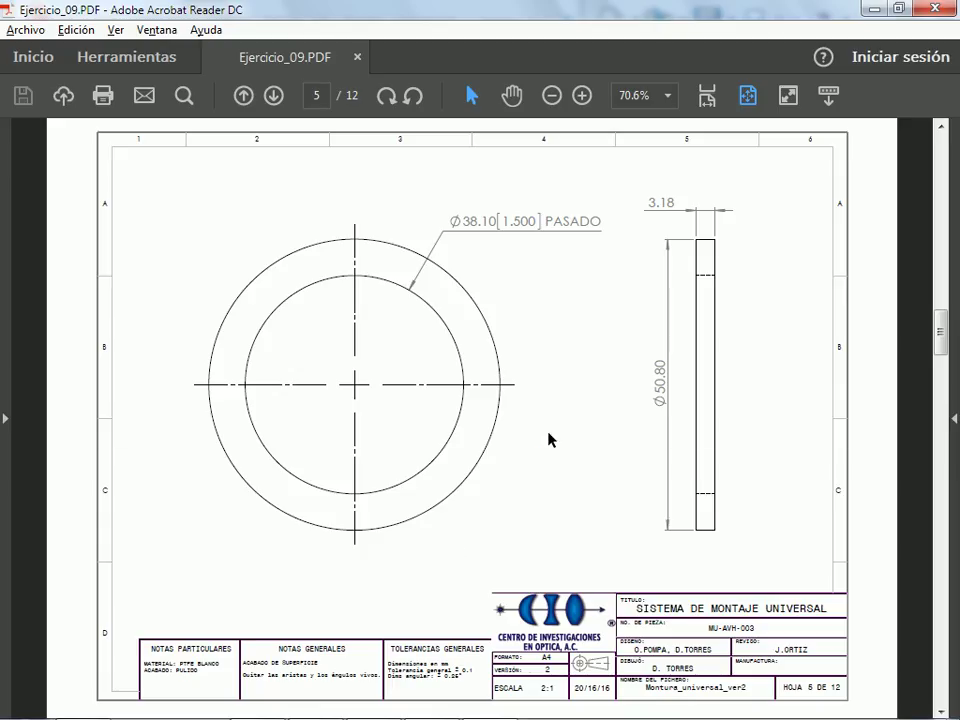
pyautogui.hotkey('alt', 'Tab')
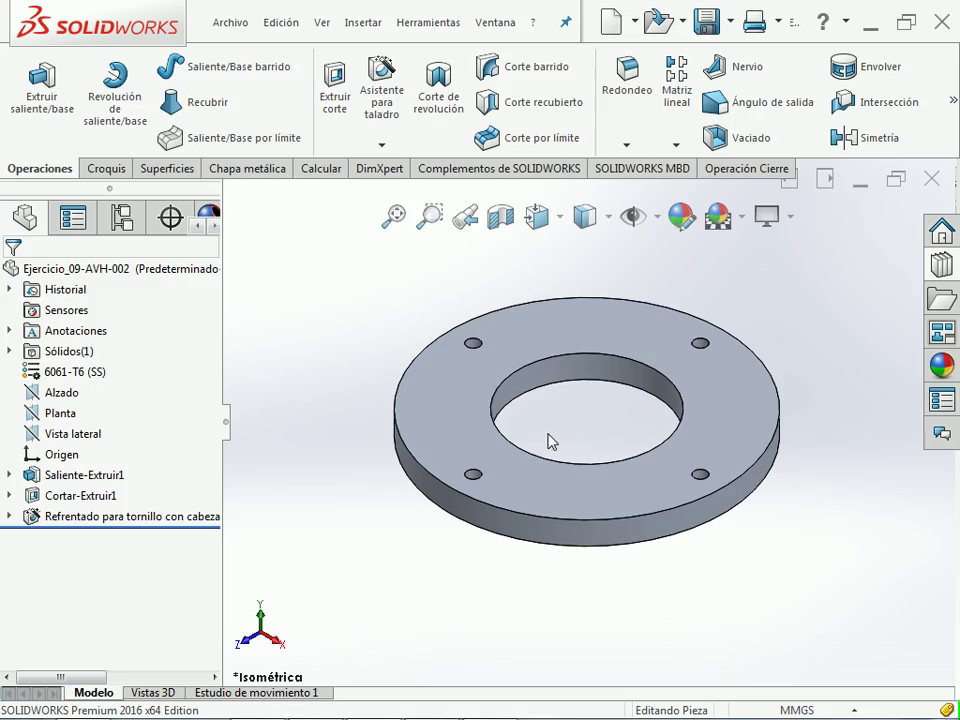
pyautogui.click(931, 179)
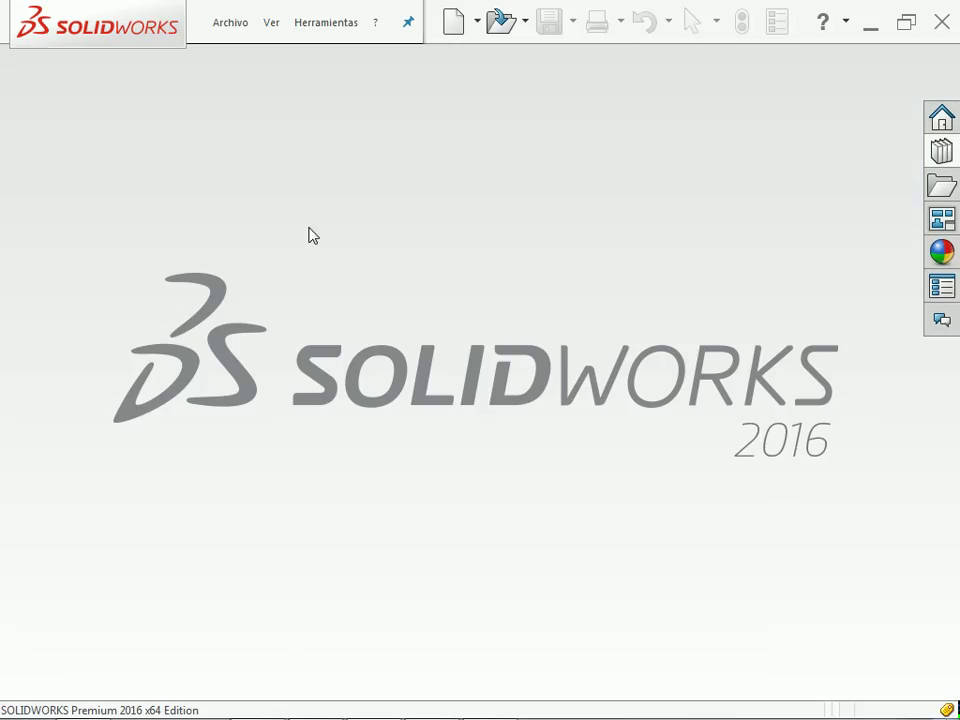
pyautogui.click(230, 22)
pyautogui.click(251, 58)
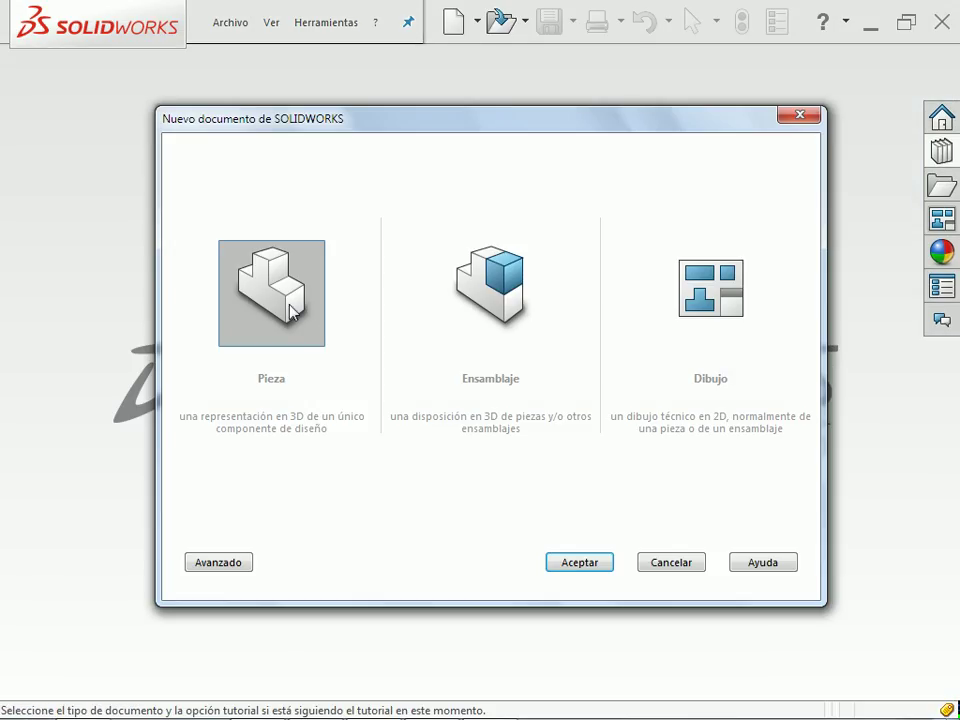
pyautogui.doubleClick(293, 318)
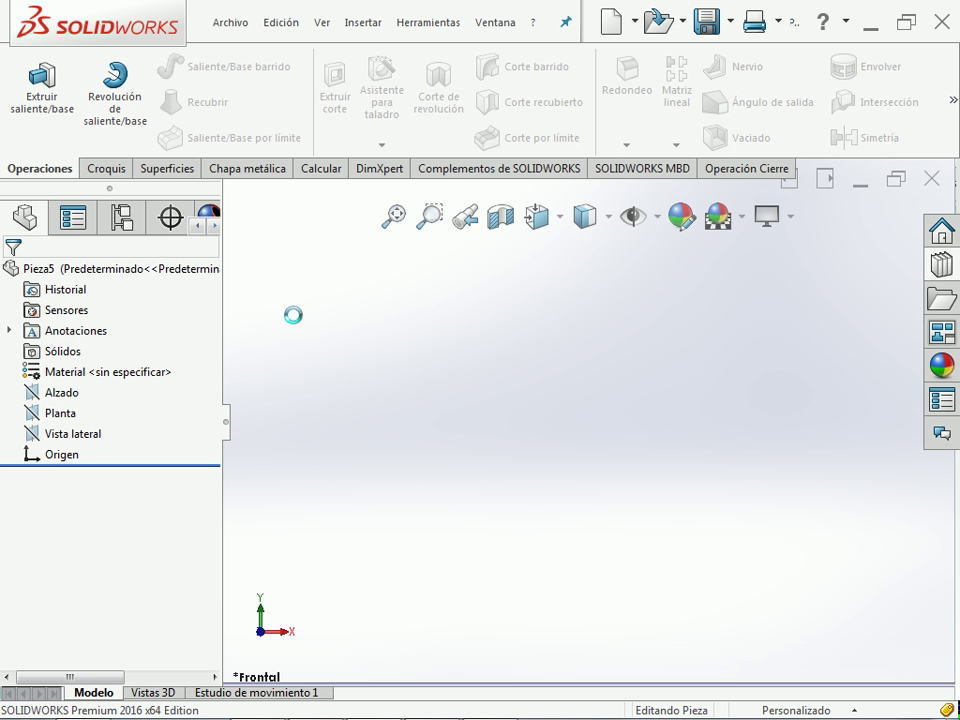
pyautogui.hotkey('alt', 'Tab')
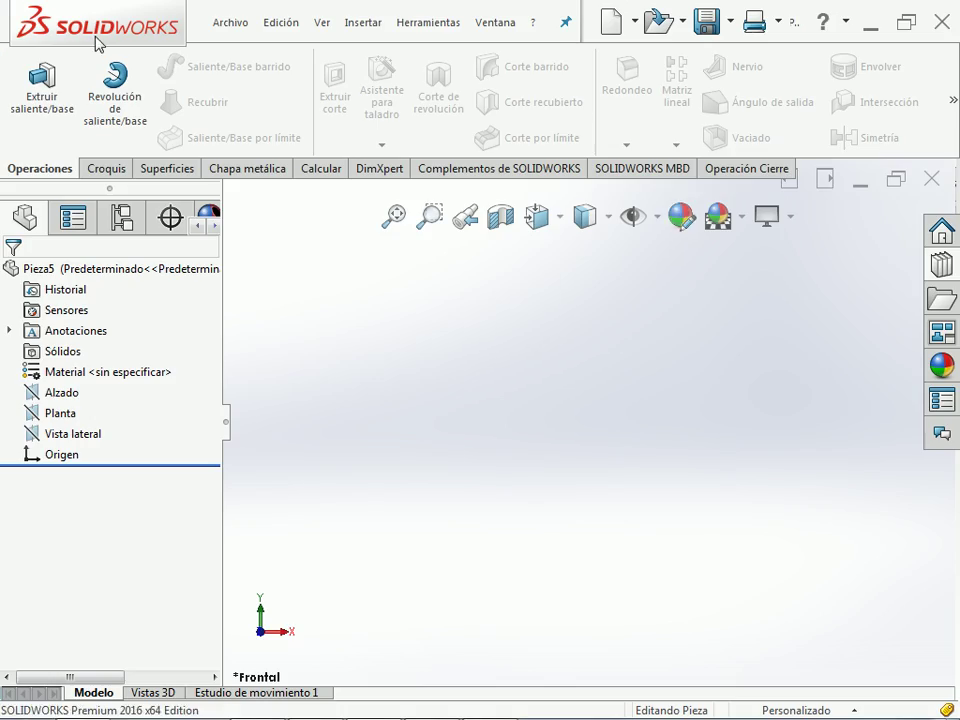
pyautogui.click(231, 23)
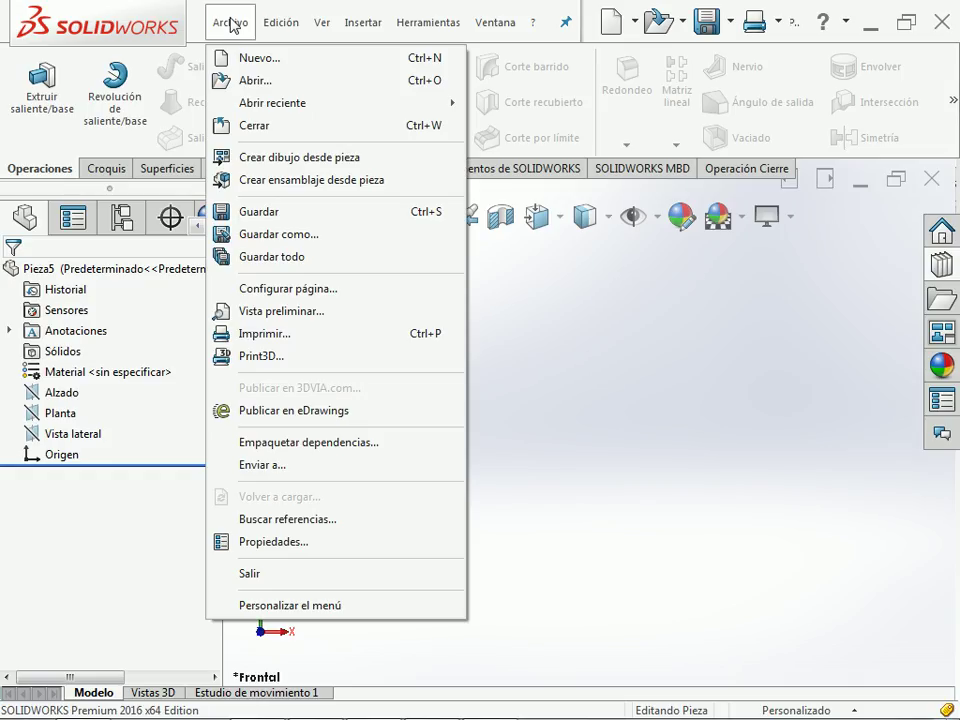
pyautogui.click(231, 23)
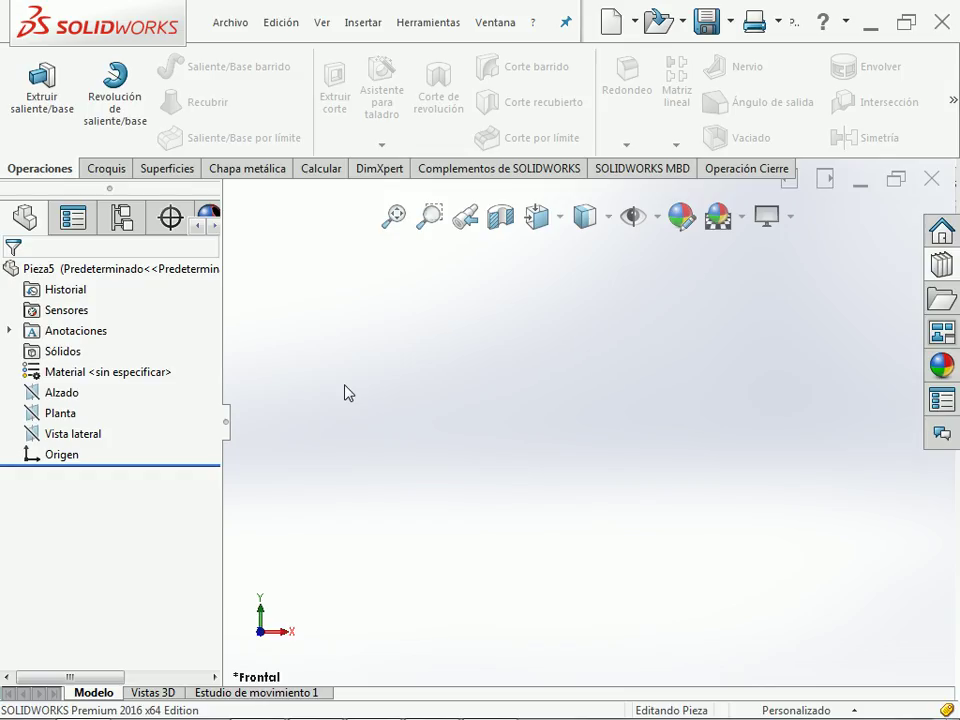
# - Sketch a circle about 9.3 mm in diameter on the Planta plane, centred on the origin
pyautogui.click(56, 417)
pyautogui.click(68, 390)
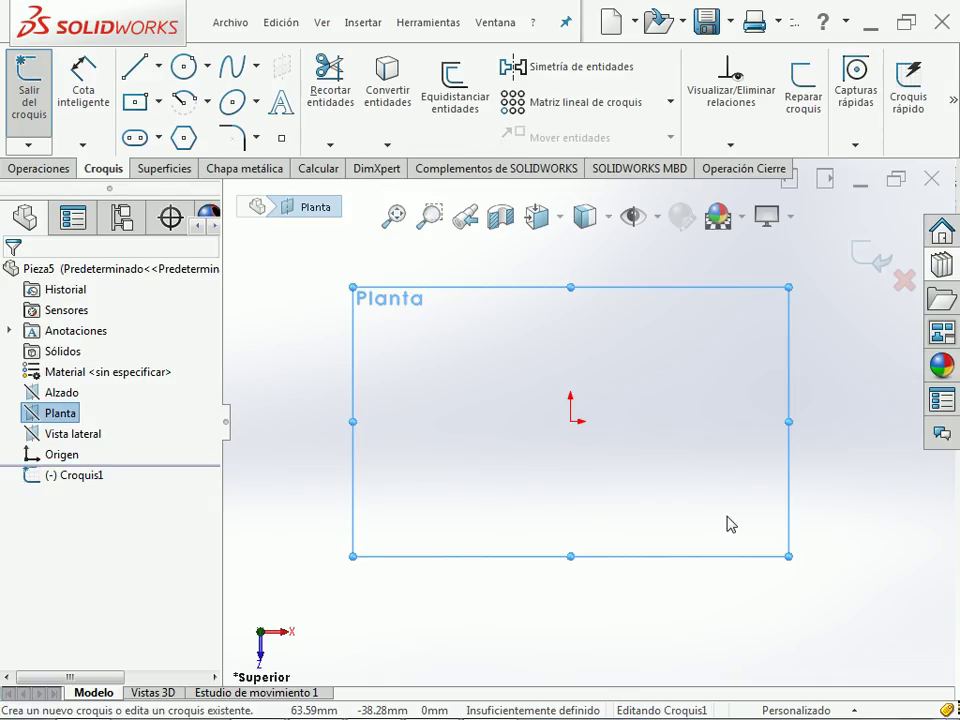
pyautogui.click(760, 495)
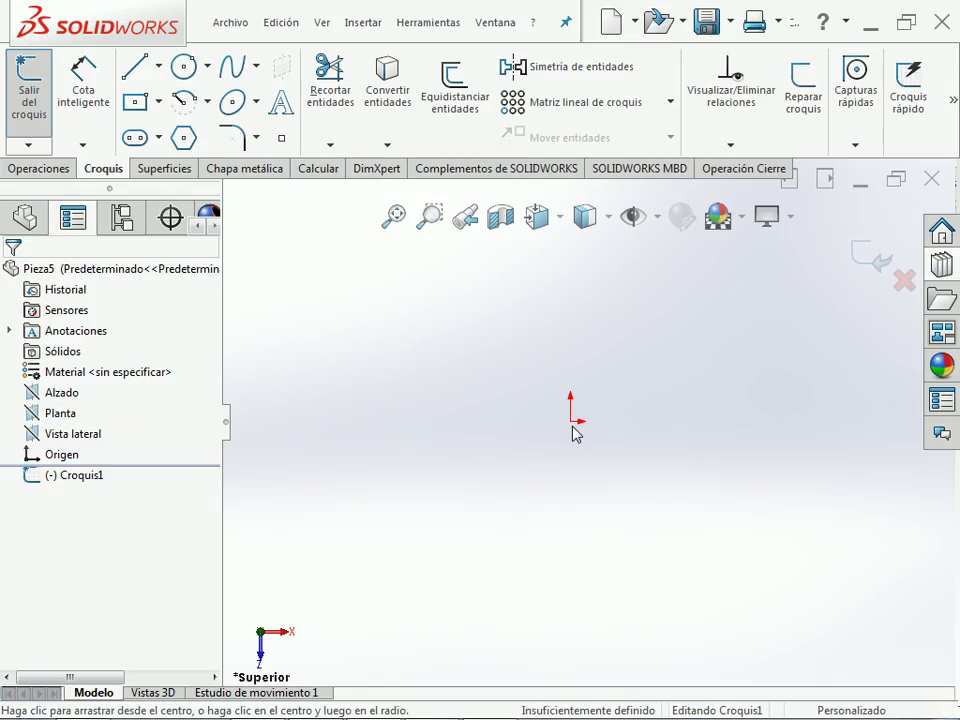
pyautogui.moveTo(570, 421); pyautogui.dragTo(580, 424)
pyautogui.press('Escape')
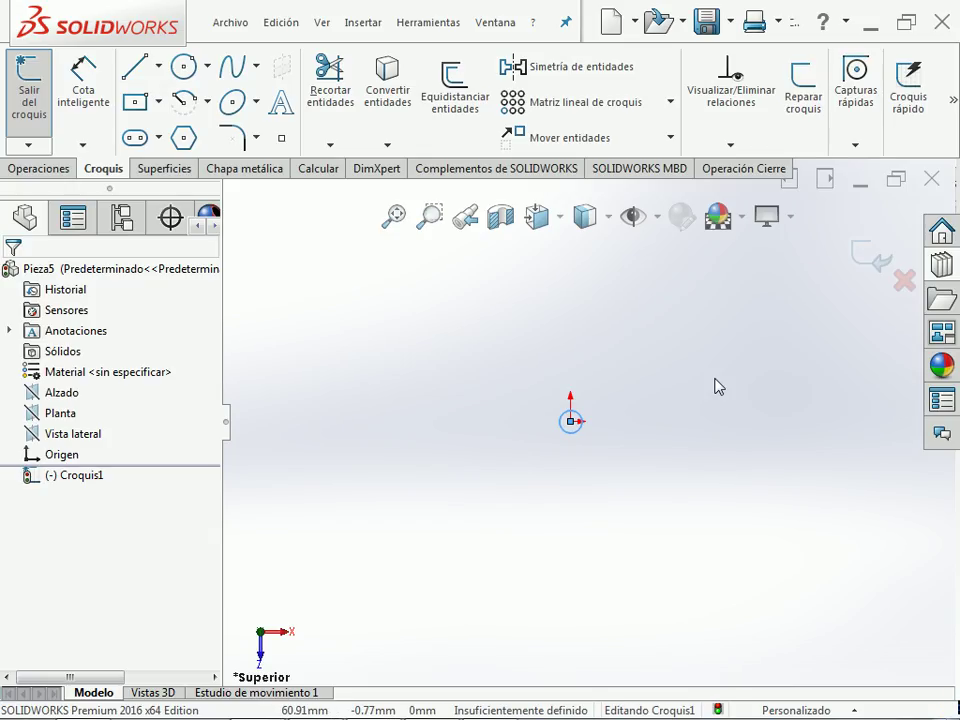
pyautogui.click(570, 421)
# - Dimension the circle's diameter and name the dimension diametroExterior
pyautogui.press('d')
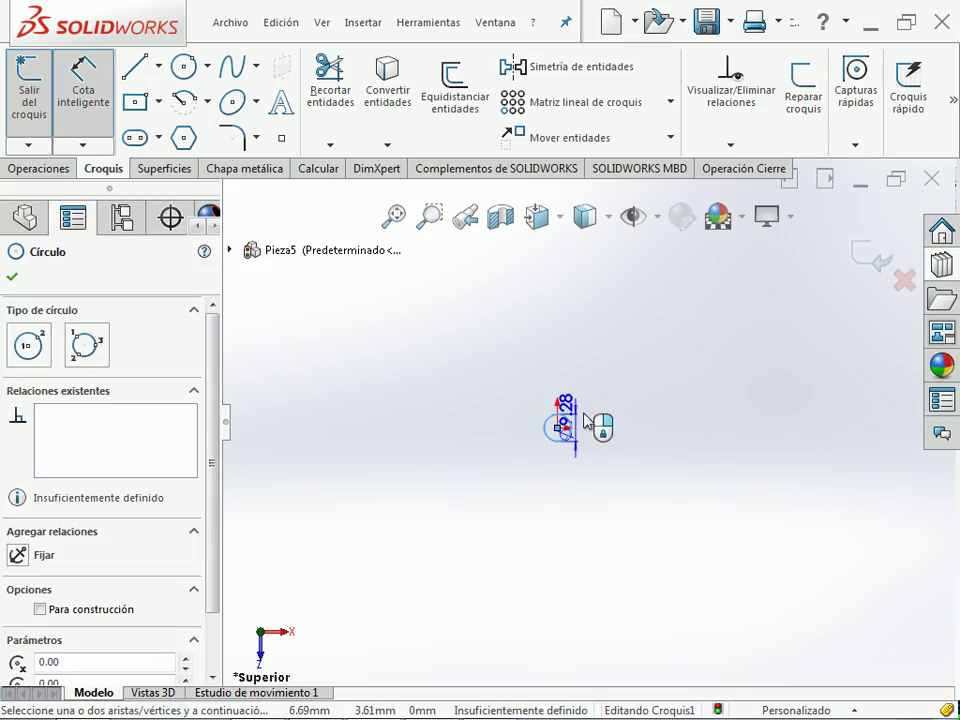
pyautogui.click(724, 453)
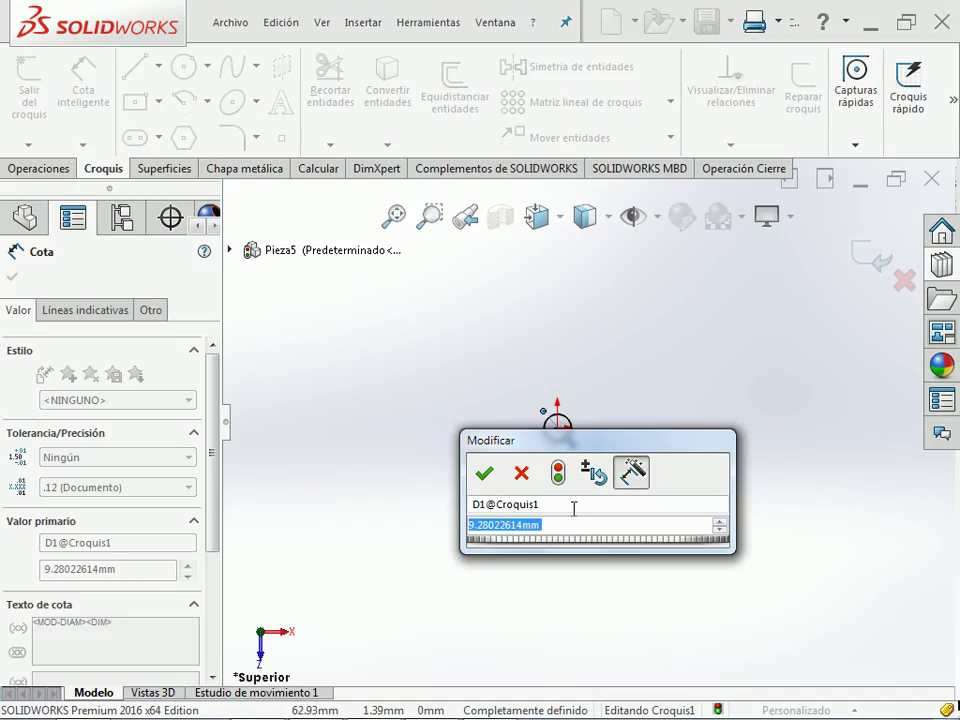
pyautogui.click(573, 509)
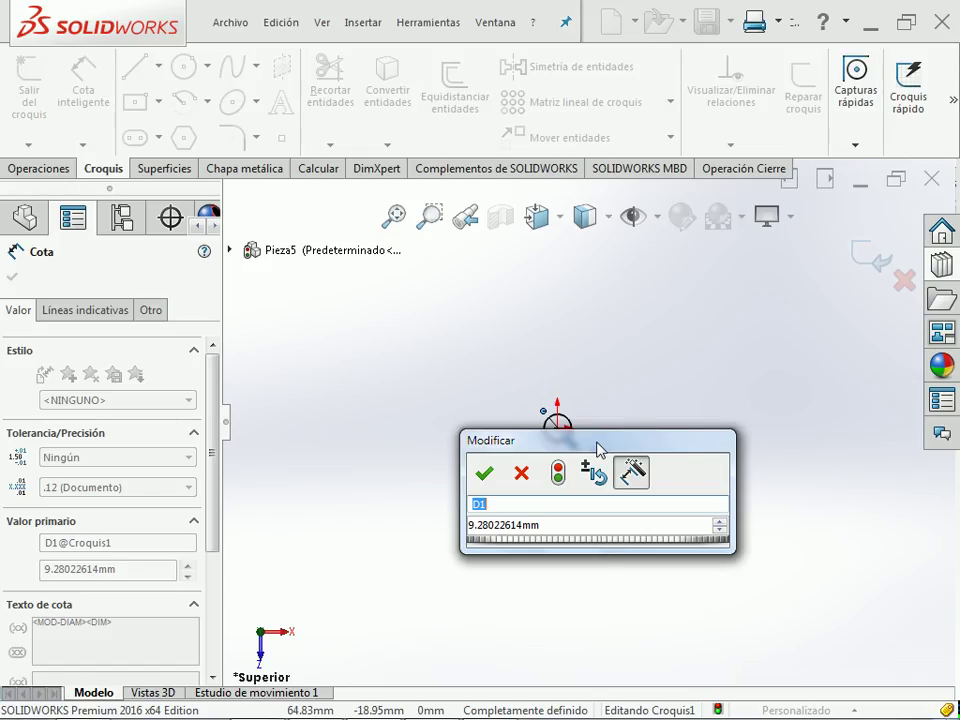
pyautogui.moveTo(605, 449); pyautogui.dragTo(575, 280)
pyautogui.click(519, 336)
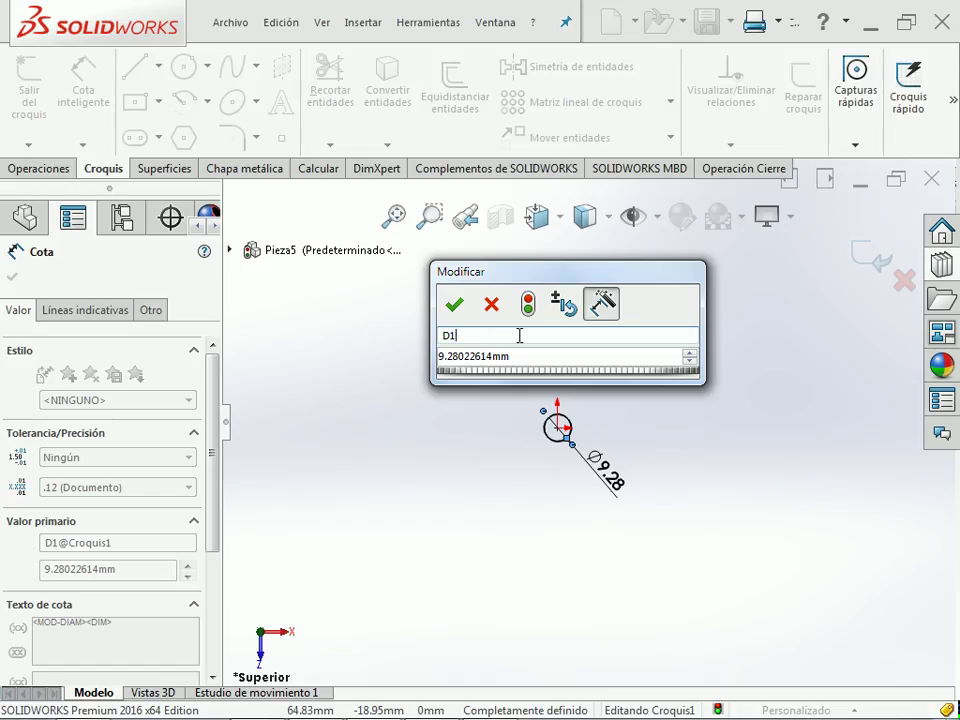
pyautogui.moveTo(519, 336); pyautogui.dragTo(437, 336)
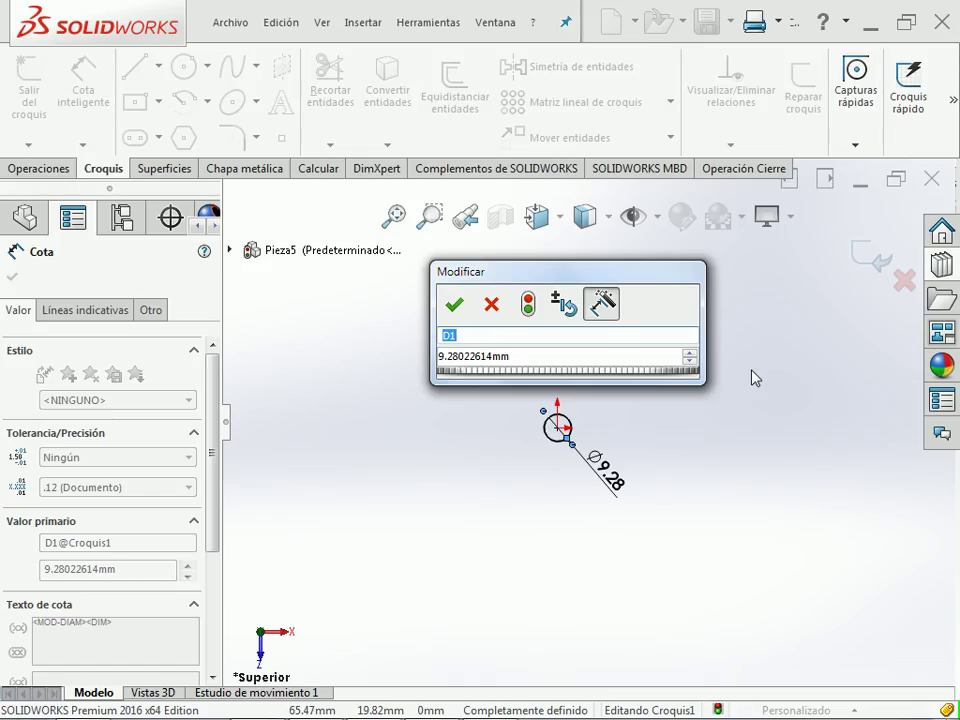
pyautogui.write('diametroE')
pyautogui.rightClick(568, 337)
pyautogui.press('Escape')
pyautogui.write('xterior')
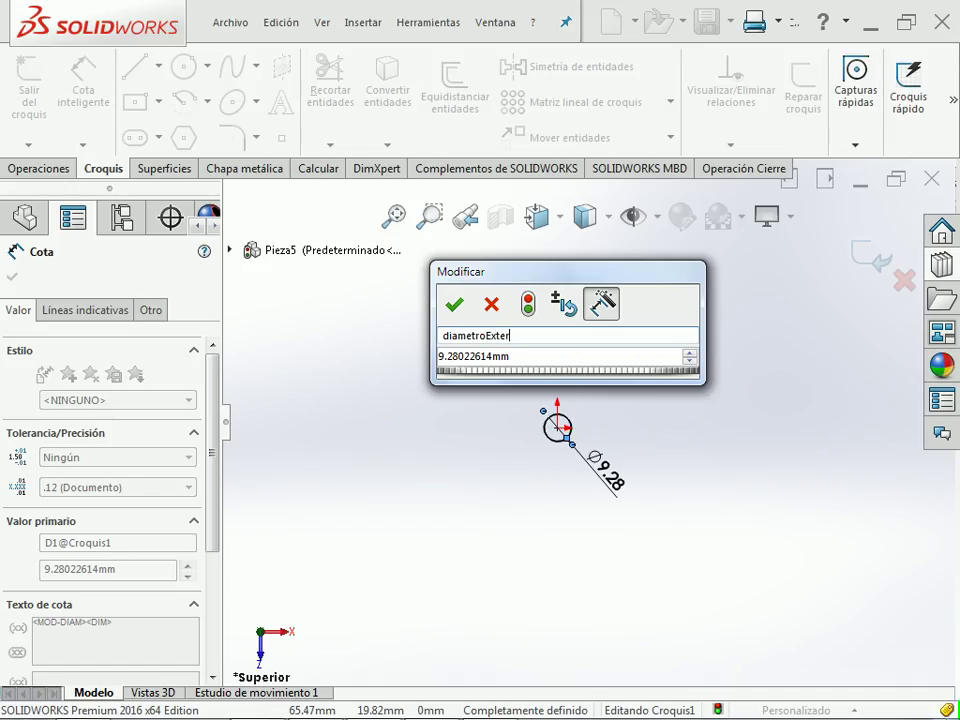
pyautogui.click(484, 356)
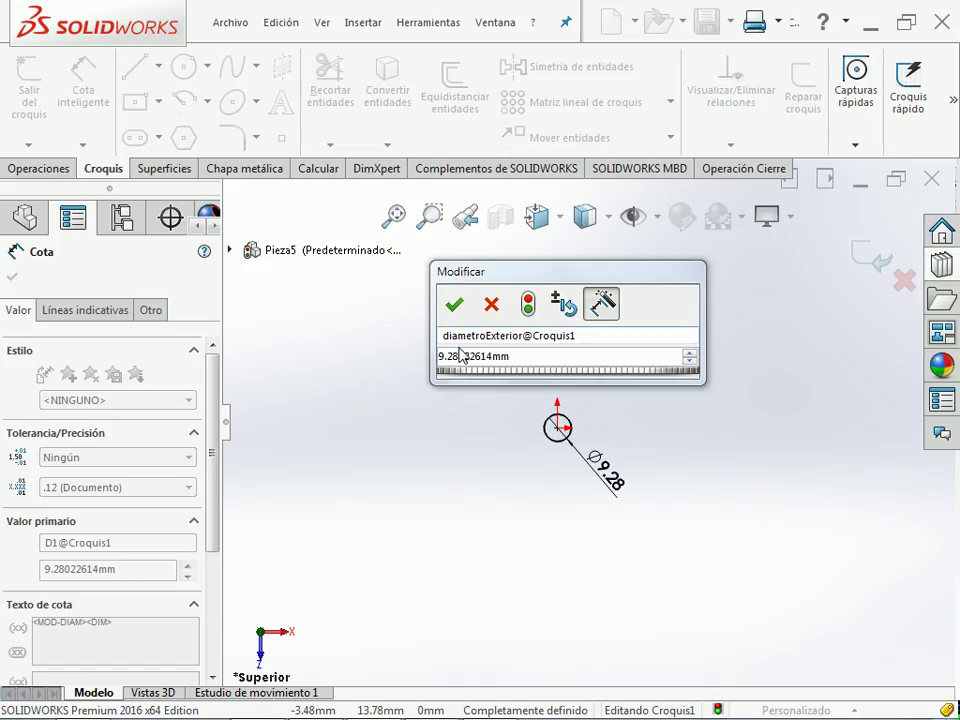
pyautogui.click(455, 305)
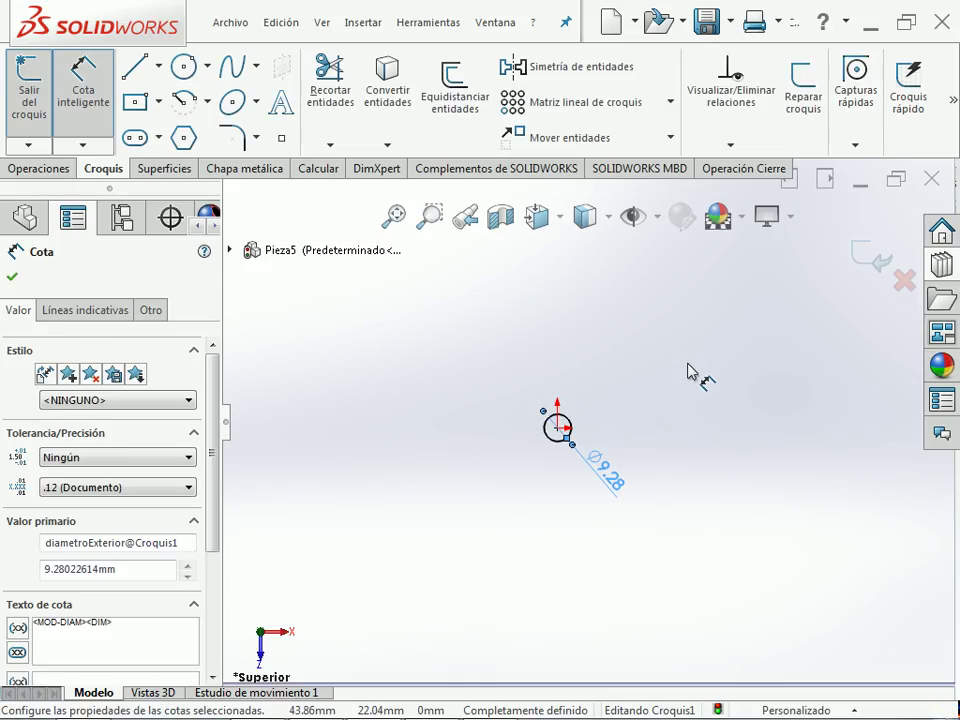
# - Check the outer diameter on the MU-AVH-003 drawing and set the diametroExterior dimension to 50.80 mm (2 inches)
pyautogui.press('f')
pyautogui.moveTo(680, 578); pyautogui.dragTo(528, 398)
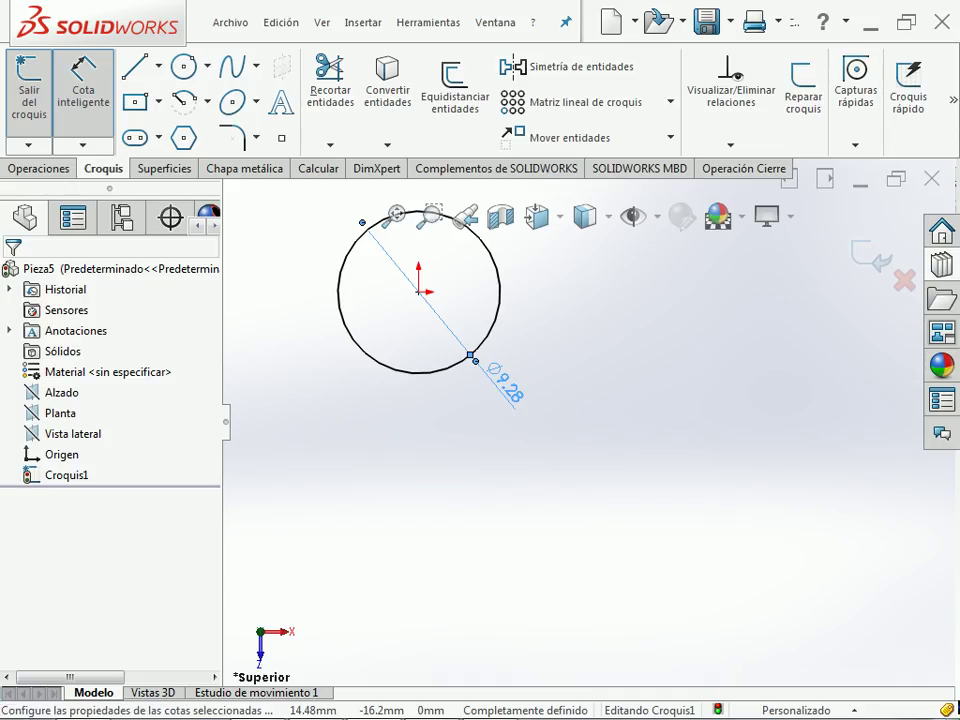
pyautogui.press('Escape')
pyautogui.press('f')
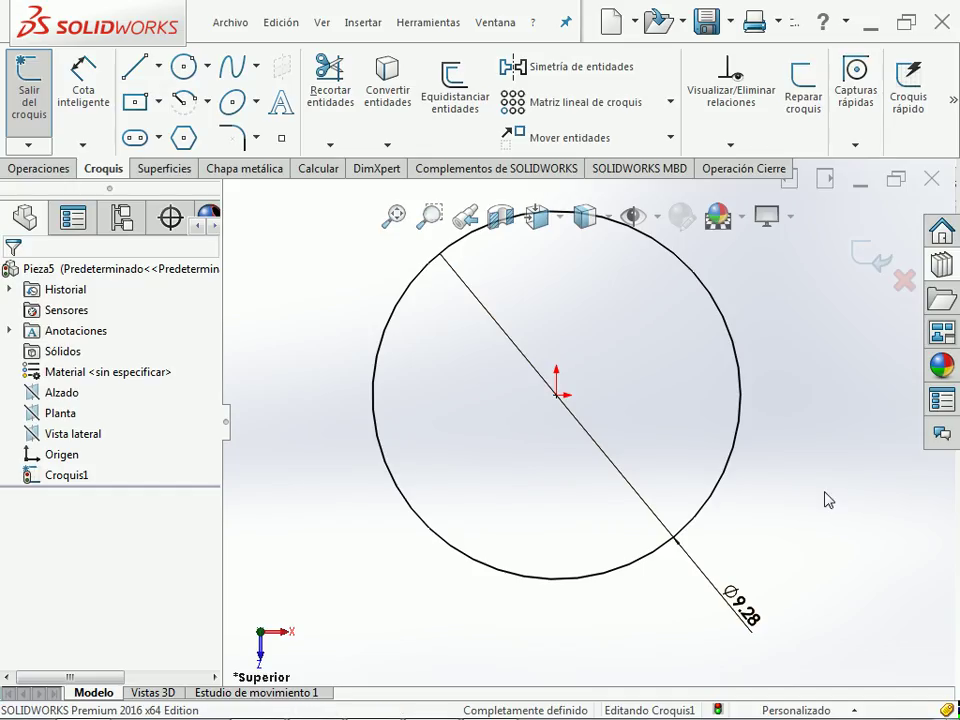
pyautogui.hotkey('alt', 'Tab')
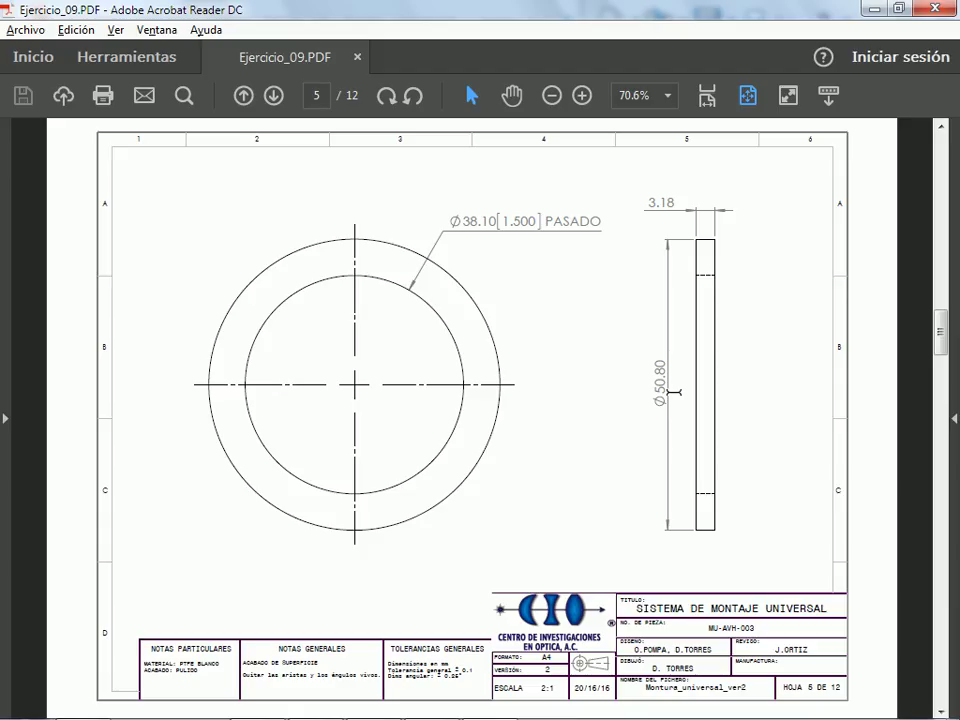
pyautogui.hotkey('alt', 'Tab')
pyautogui.click(748, 610)
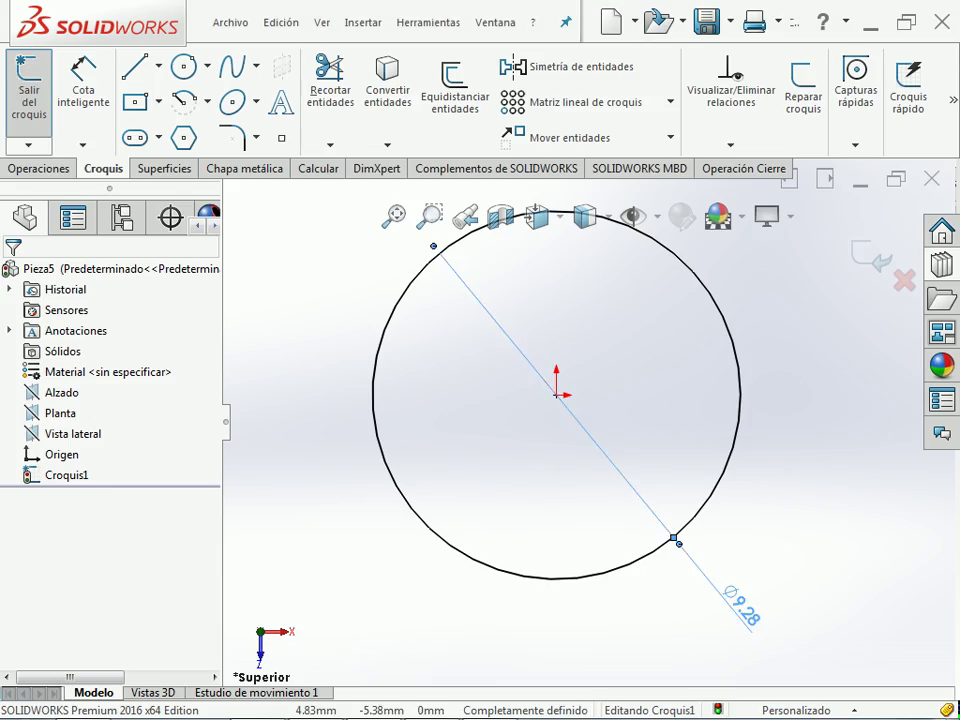
pyautogui.doubleClick(748, 610)
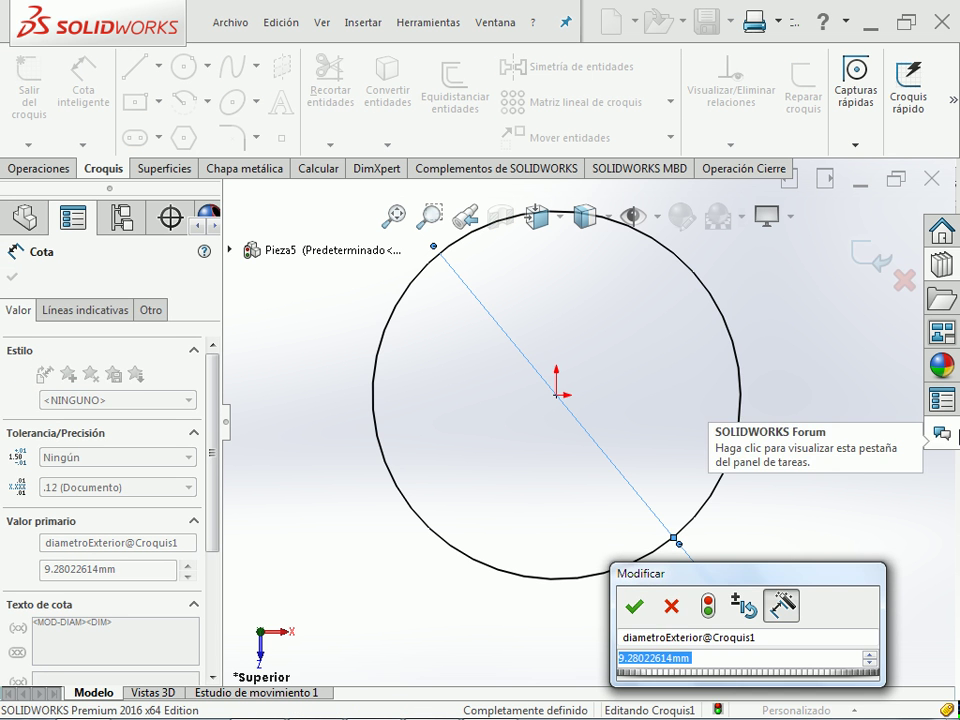
pyautogui.write('2')
pyautogui.press('Return')
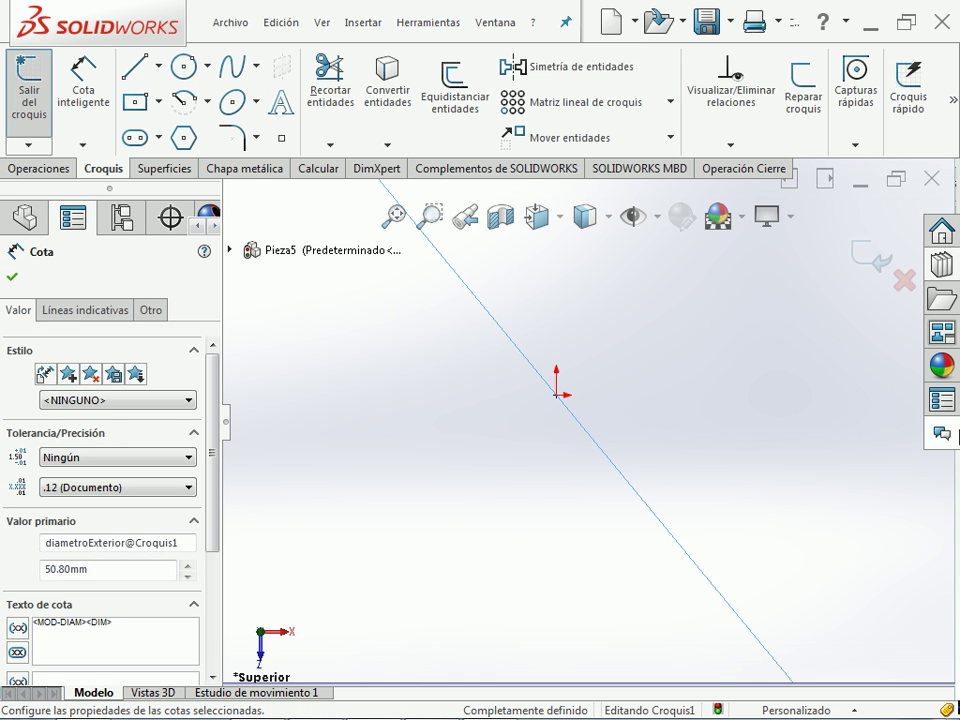
pyautogui.press('f')
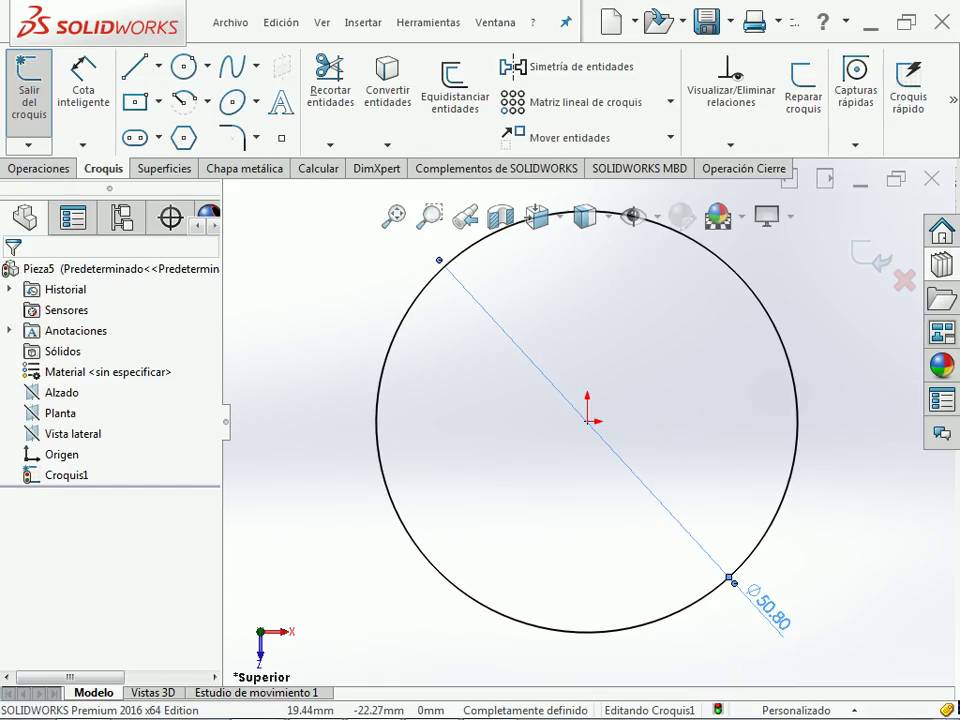
pyautogui.click(760, 605)
pyautogui.click(872, 510)
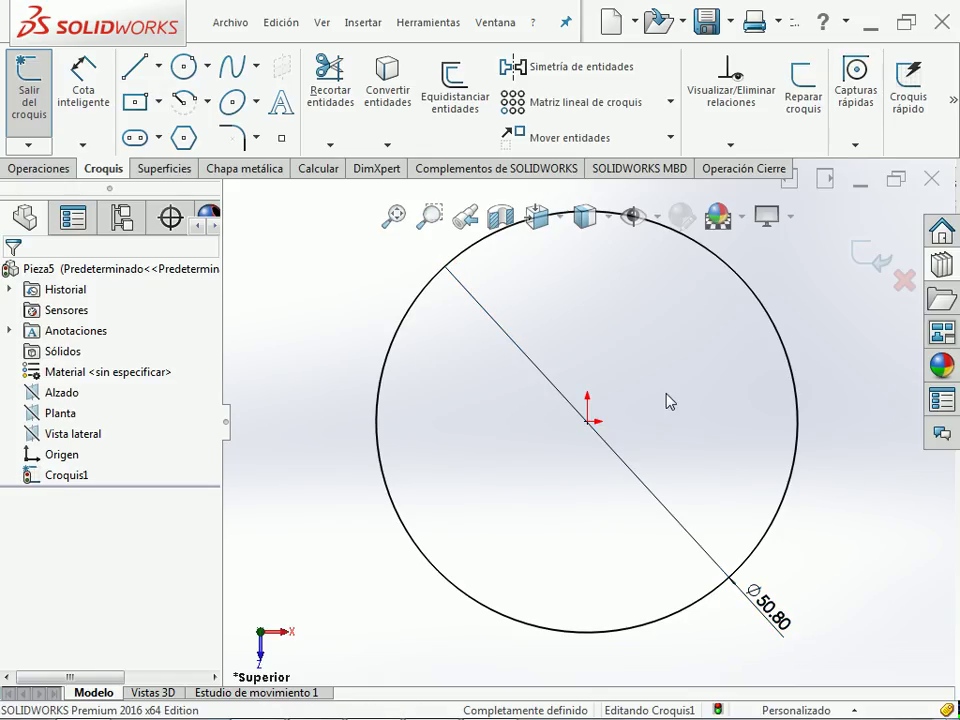
# - Sketch a second circle about 19.8 mm in diameter, centred on the origin inside the outer circle
pyautogui.press('c')
pyautogui.click(587, 420)
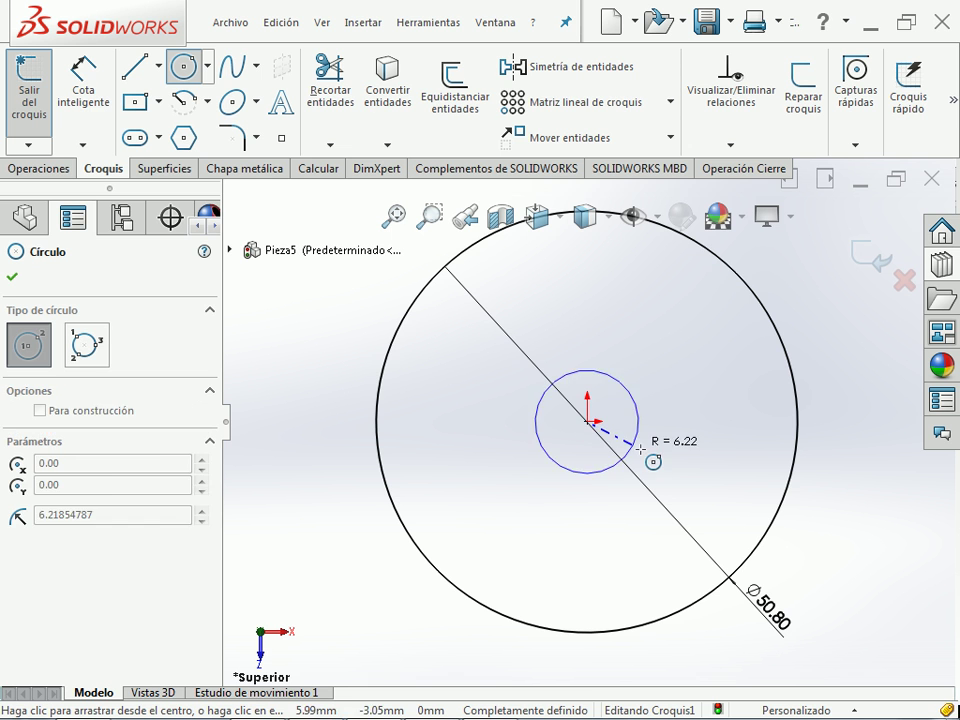
pyautogui.click(640, 450)
pyautogui.press('Escape')
pyautogui.press('Escape')
# - Check the bore size on the MU-AVH-003 drawing and dimension the inner circle's diameter at 1.5 inches
pyautogui.hotkey('alt', 'Tab')
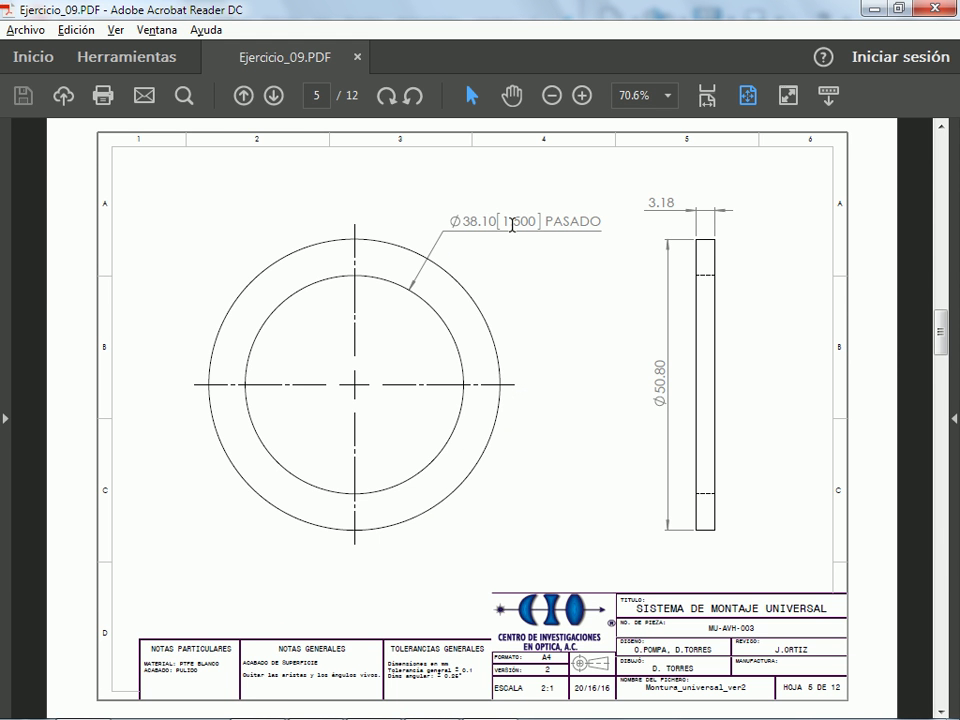
pyautogui.hotkey('alt', 'Tab')
pyautogui.press('d')
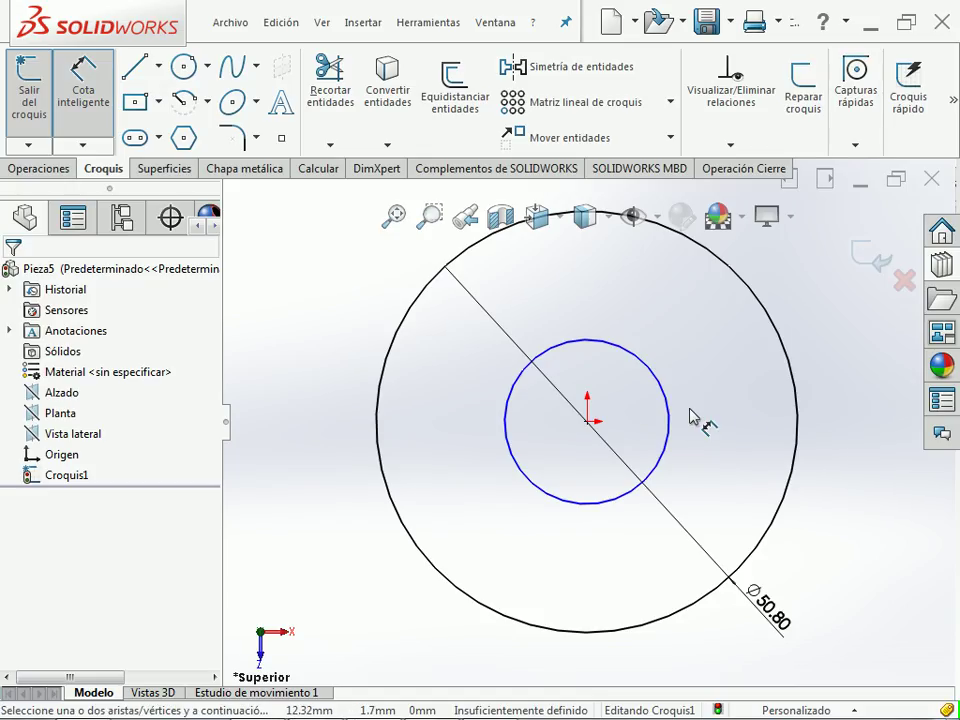
pyautogui.click(688, 405)
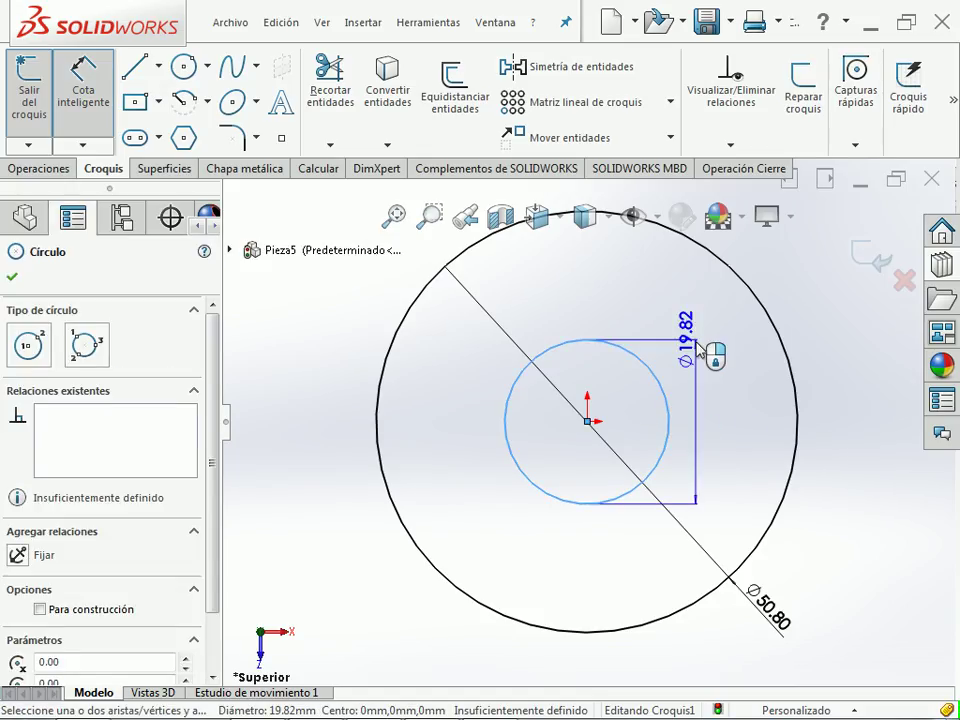
pyautogui.click(690, 338)
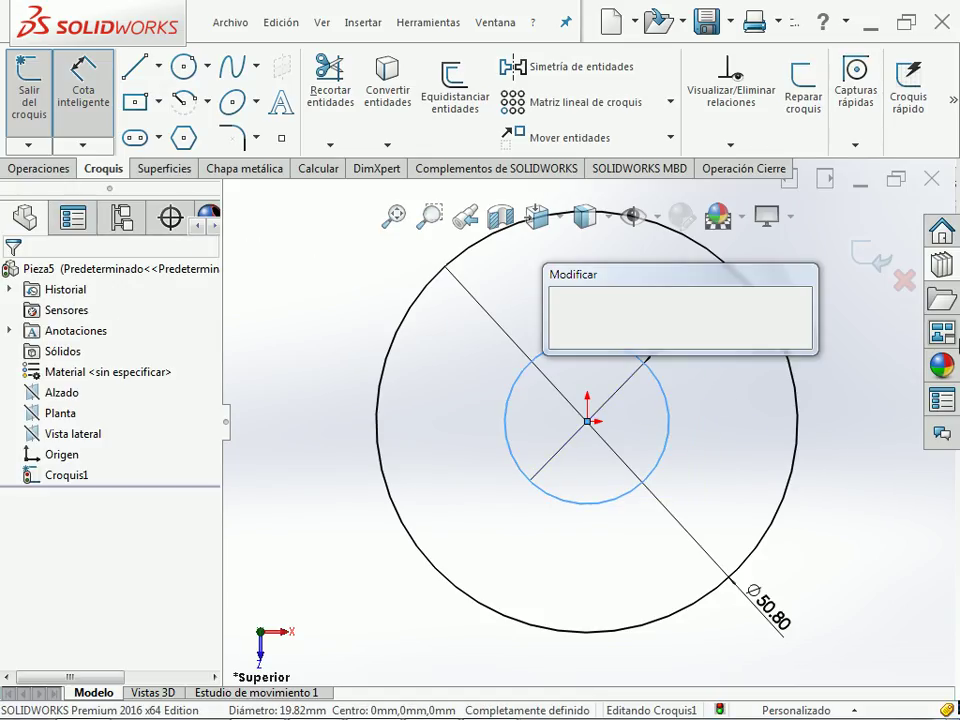
pyautogui.write('1')
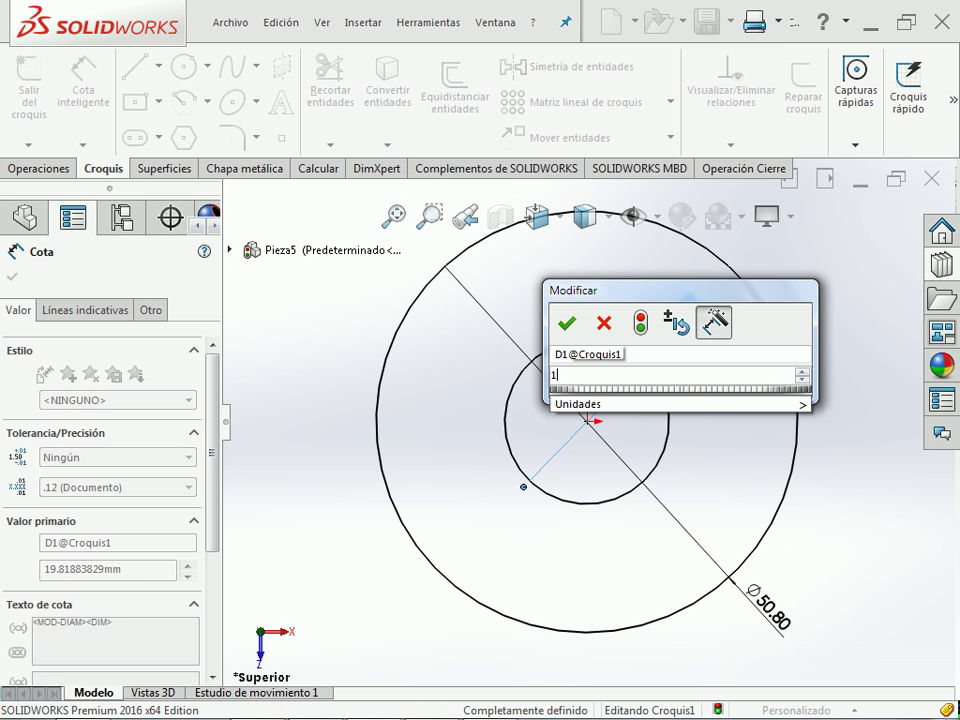
pyautogui.write('.5"')
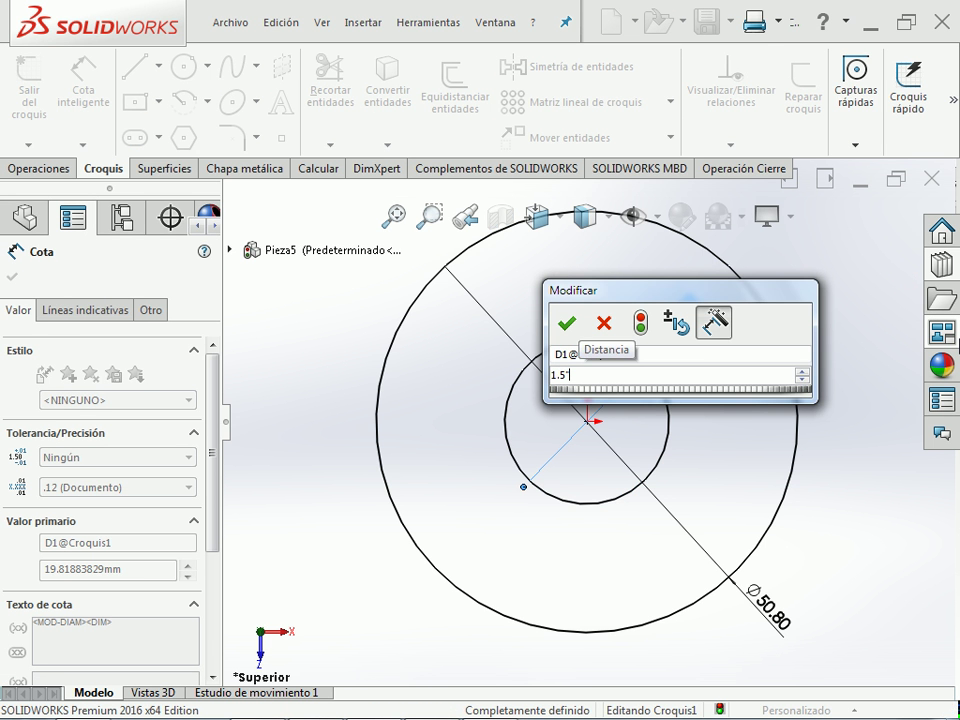
pyautogui.press('Return')
pyautogui.press('Escape')
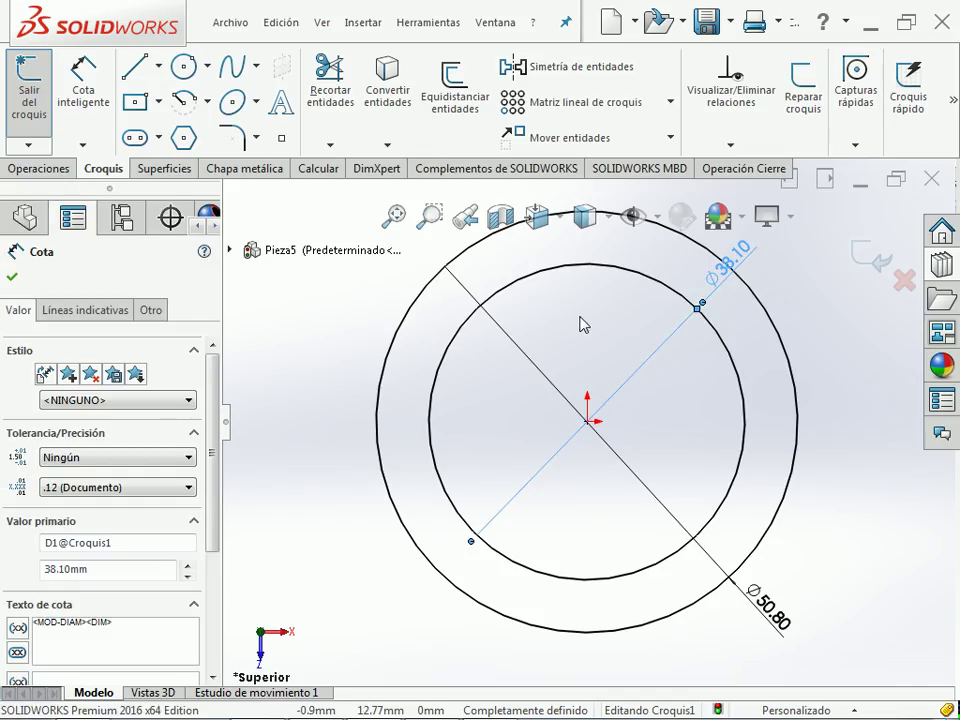
# - Name the inner circle's diameter dimension diametroInterior
pyautogui.doubleClick(738, 270)
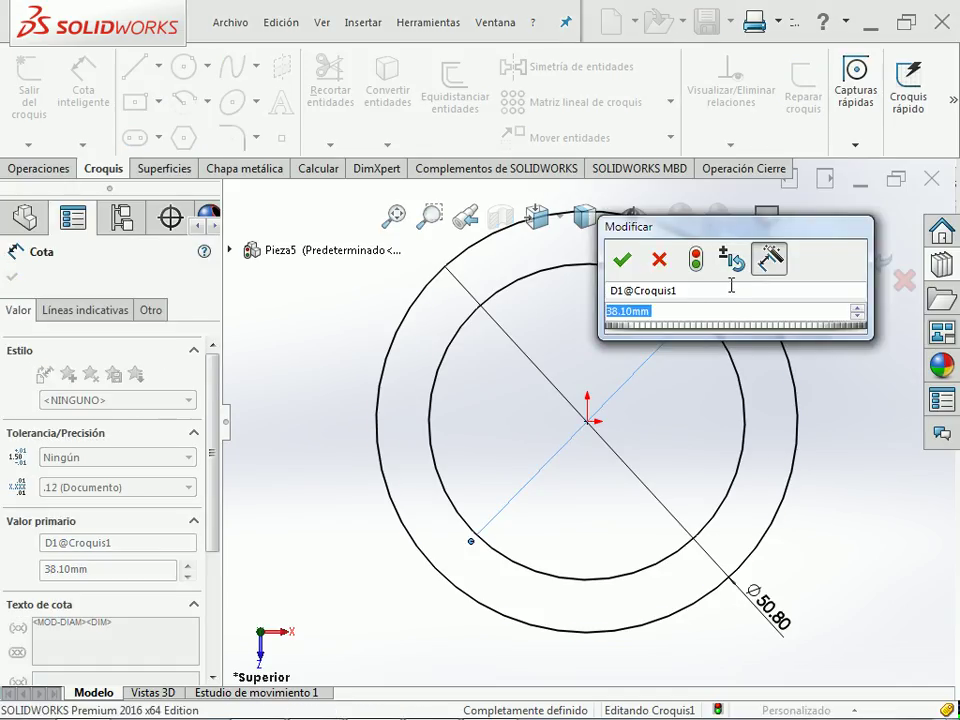
pyautogui.click(721, 292)
pyautogui.write('di')
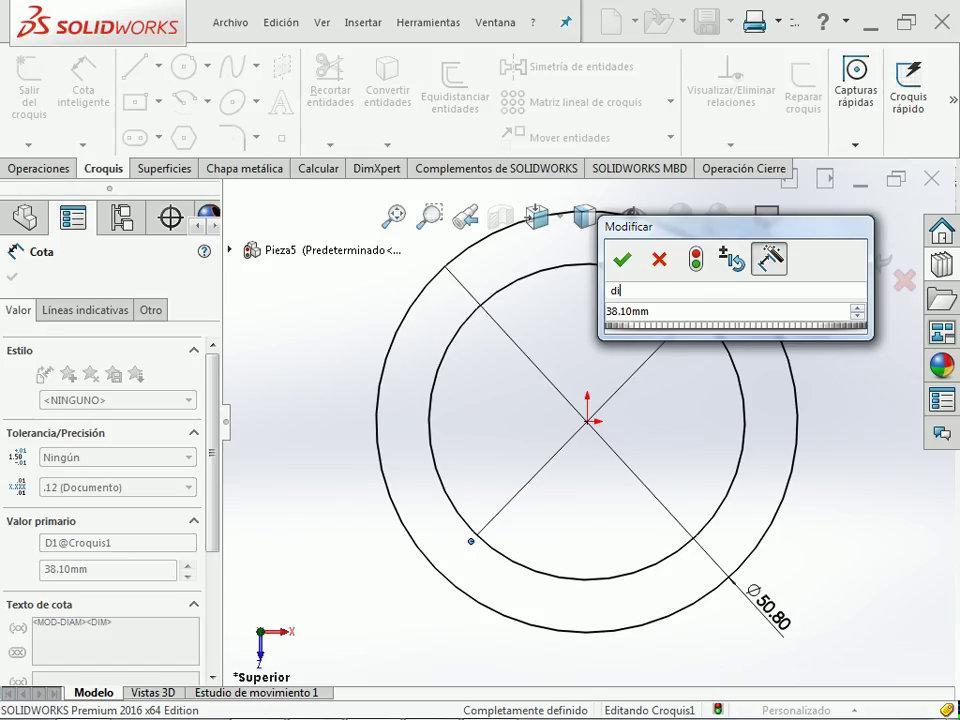
pyautogui.write('ametroInterior')
pyautogui.click(622, 261)
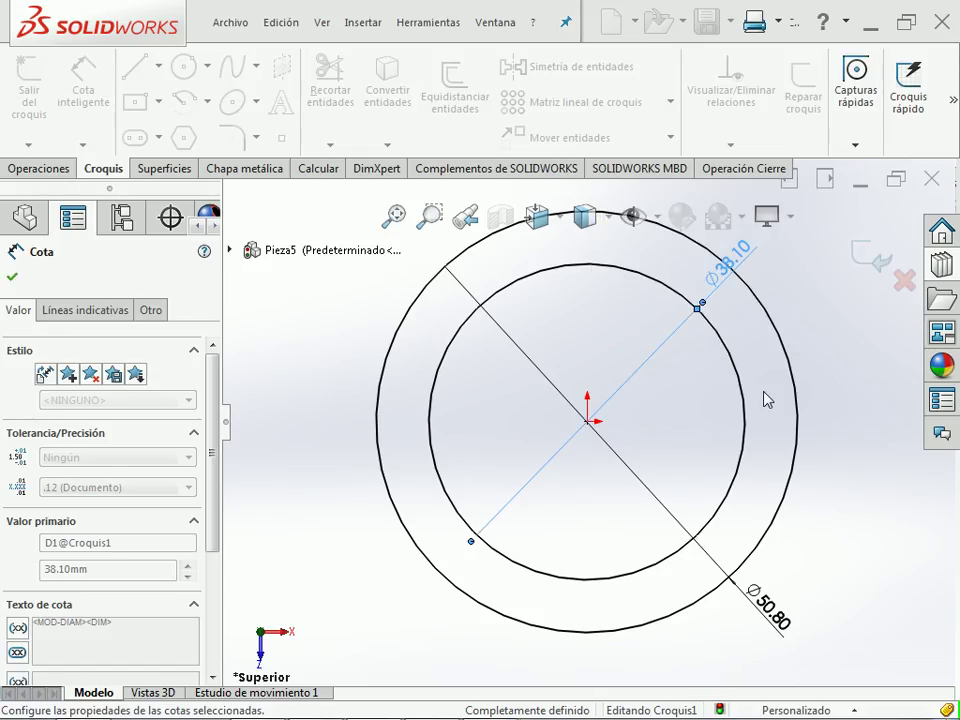
pyautogui.press('f')
# - Change the inner and outer diameter dimensions to the open leader style with a single arrow outside the circle
pyautogui.moveTo(700, 308); pyautogui.dragTo(724, 289)
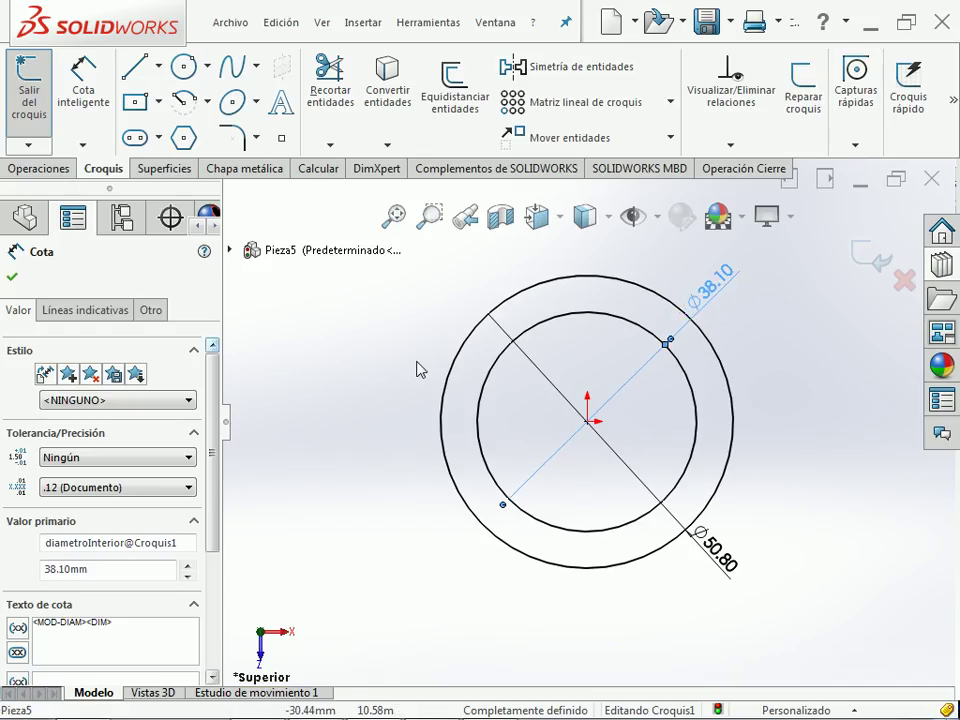
pyautogui.click(111, 320)
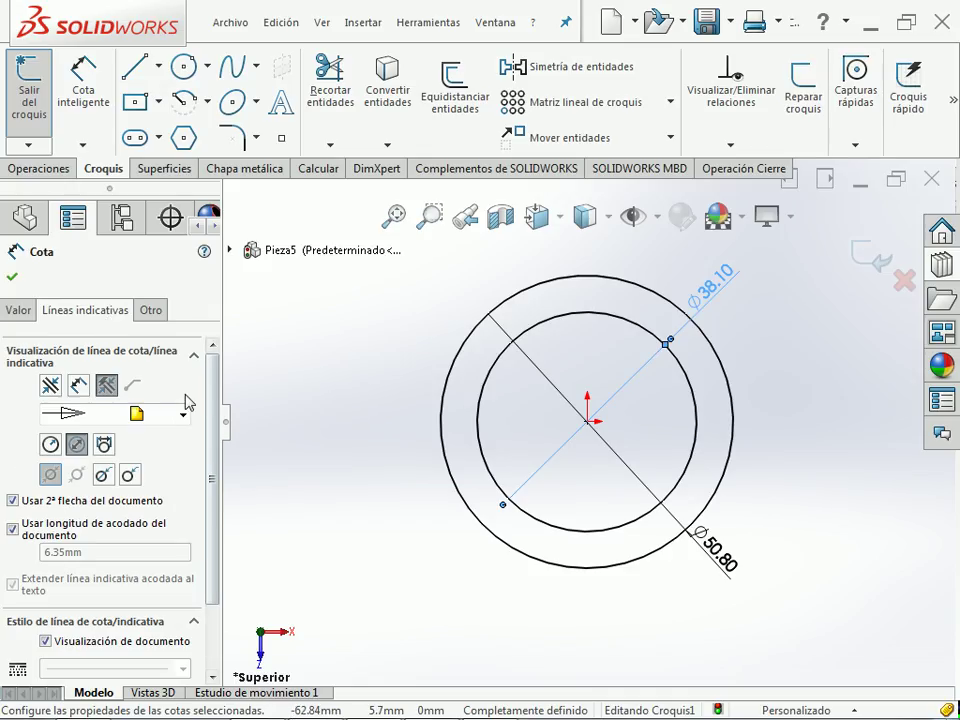
pyautogui.click(130, 474)
pyautogui.click(722, 563)
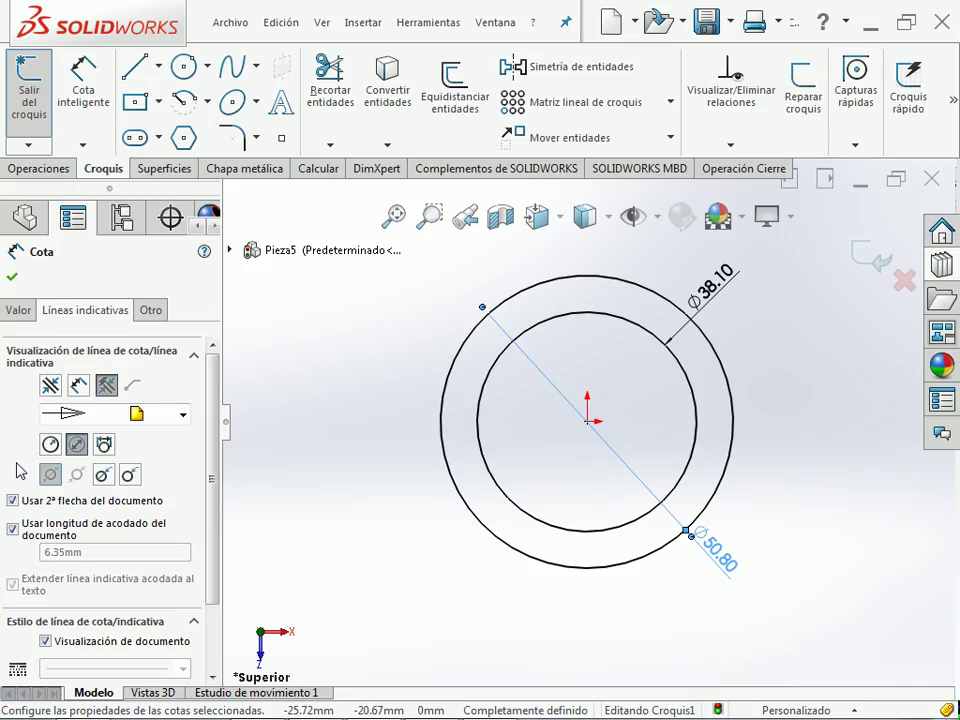
pyautogui.click(130, 474)
pyautogui.click(760, 413)
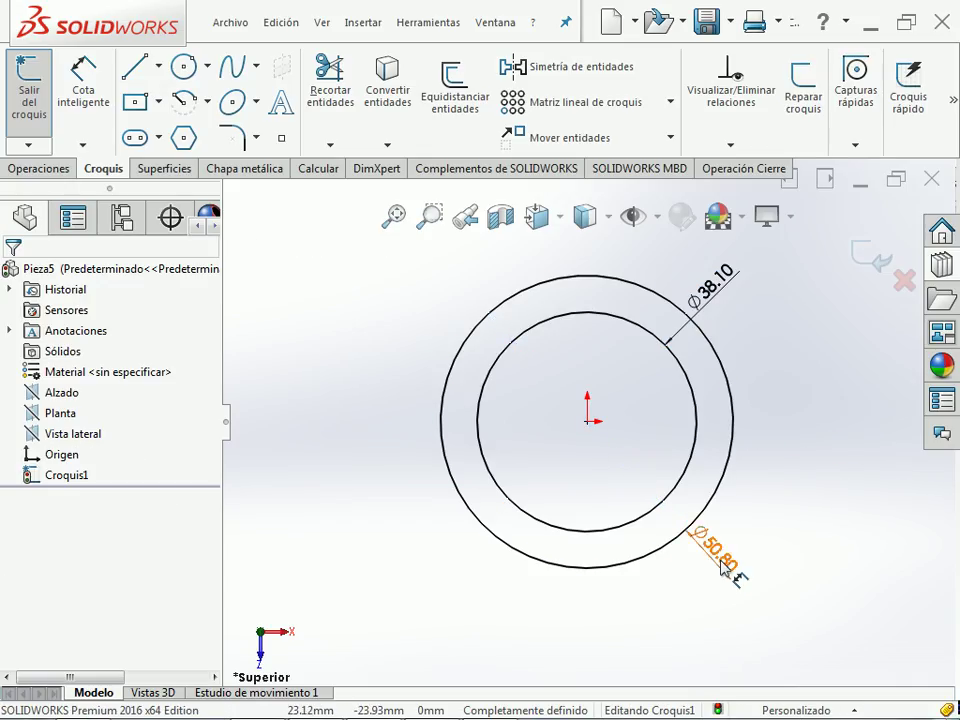
# - Move the outer diameter dimension beside the inner one at the ring's upper right and exit the sketch
pyautogui.moveTo(715, 552); pyautogui.dragTo(798, 324)
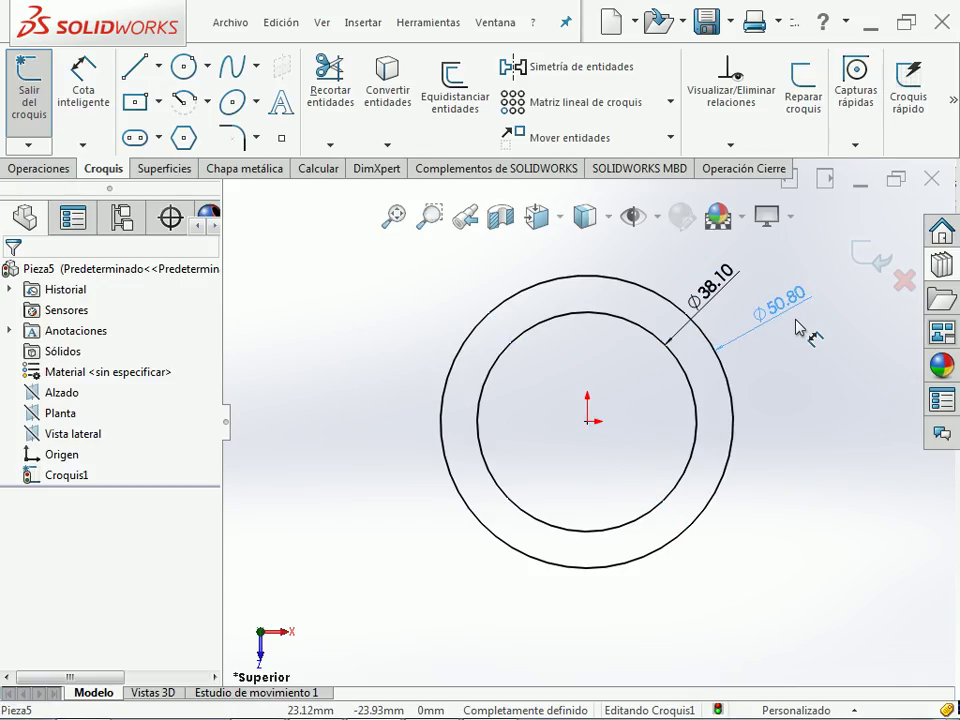
pyautogui.click(824, 481)
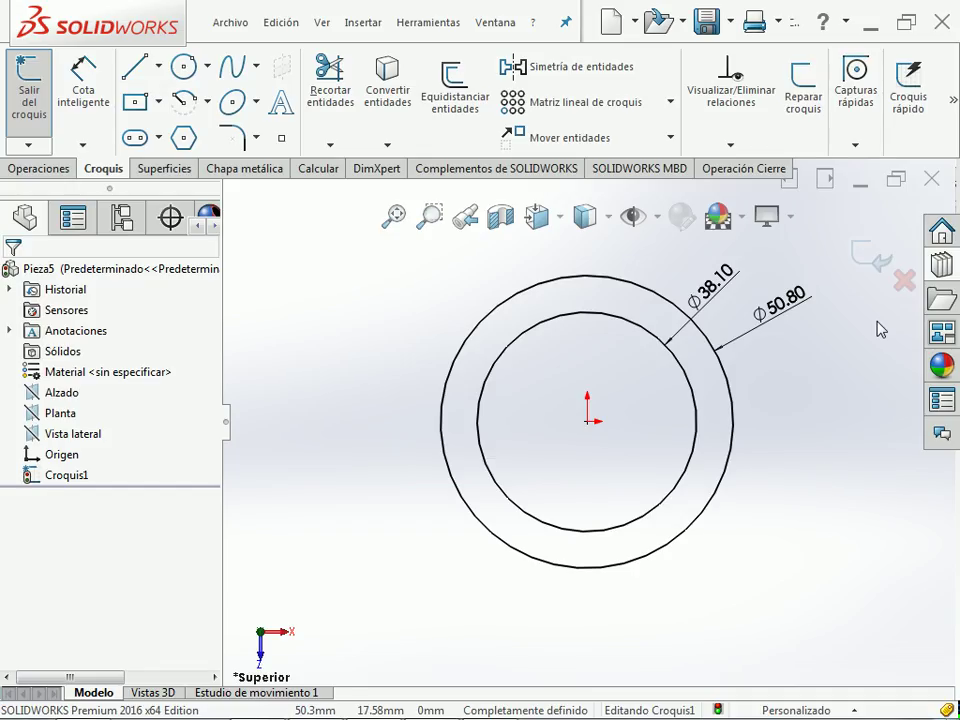
pyautogui.click(879, 261)
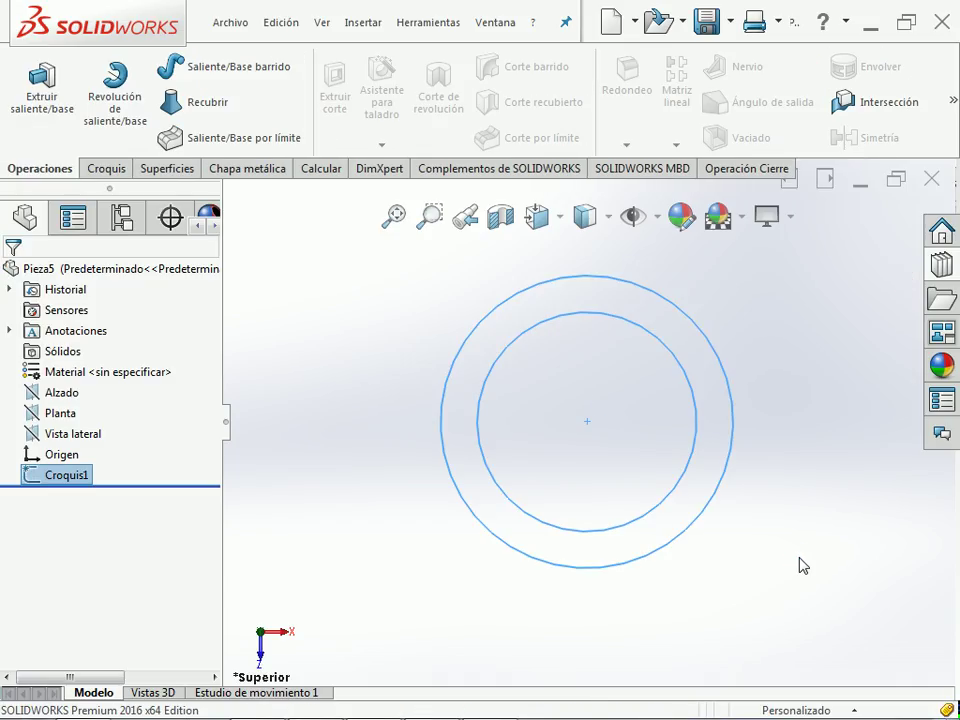
pyautogui.click(845, 488)
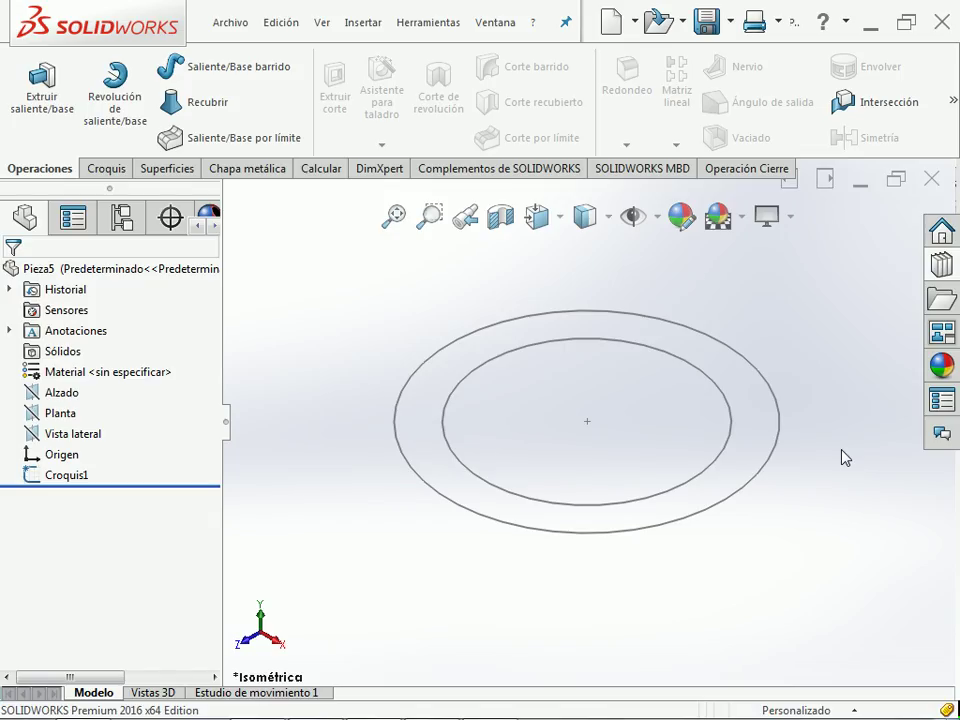
pyautogui.click(41, 88)
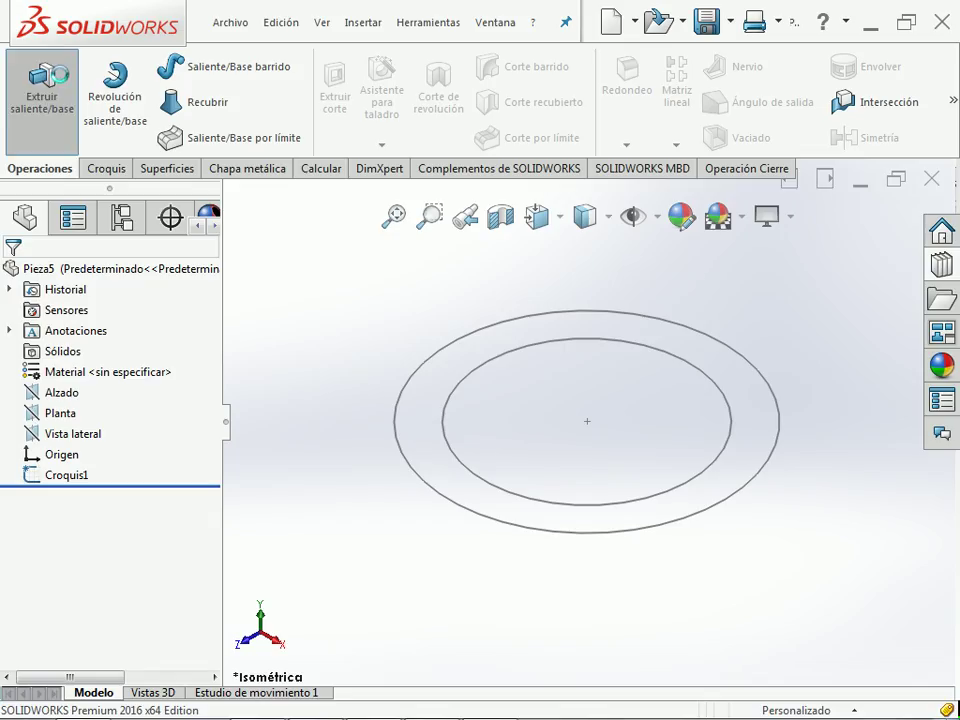
pyautogui.click(740, 358)
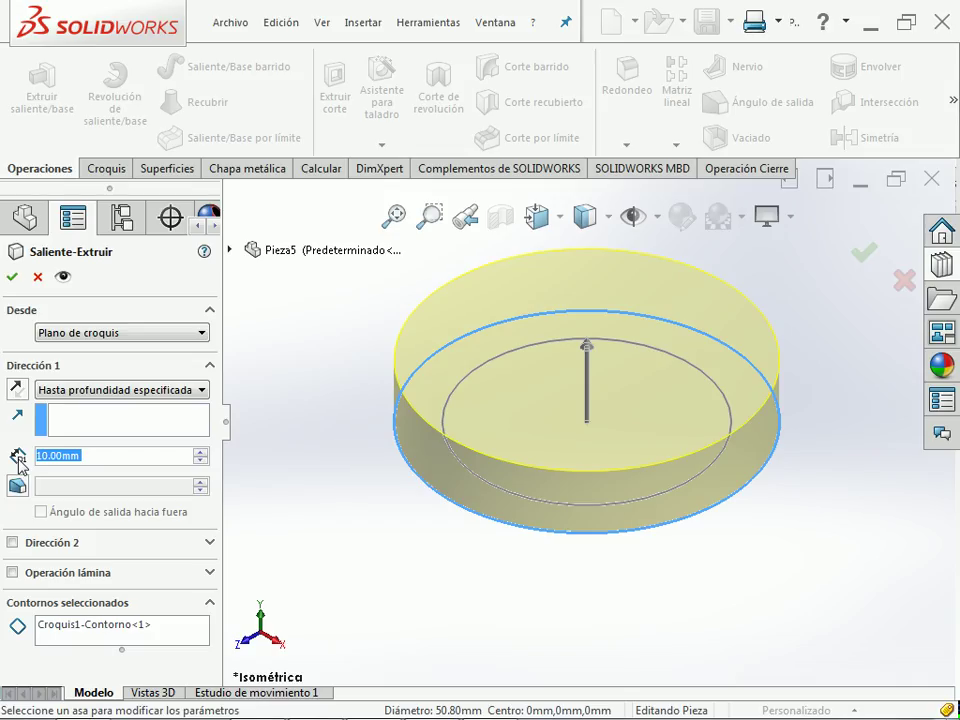
pyautogui.press('End')
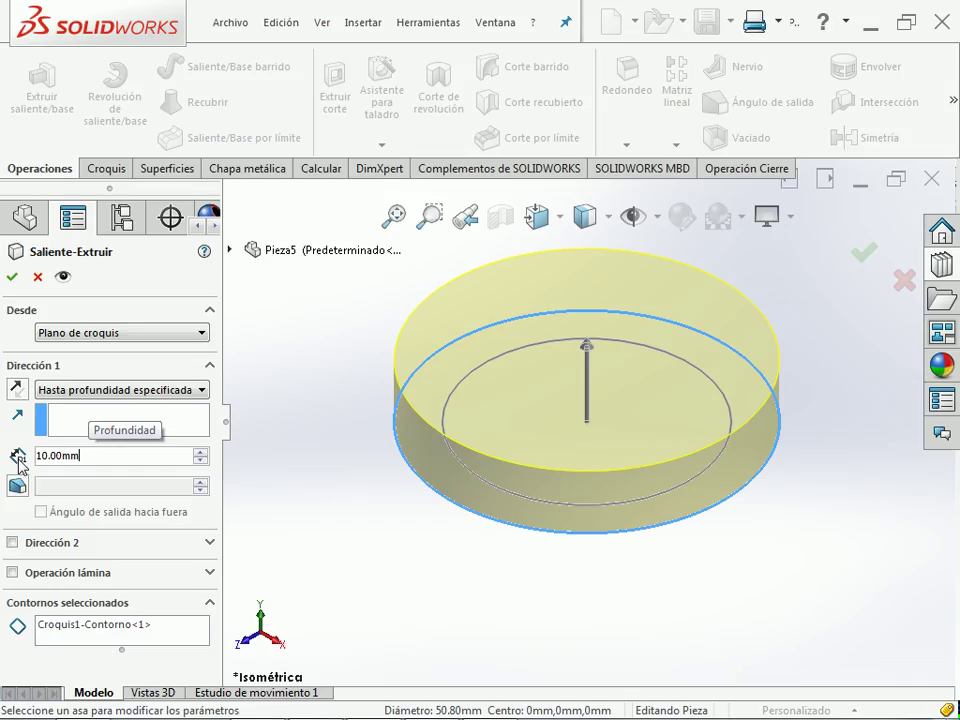
pyautogui.press('Escape')
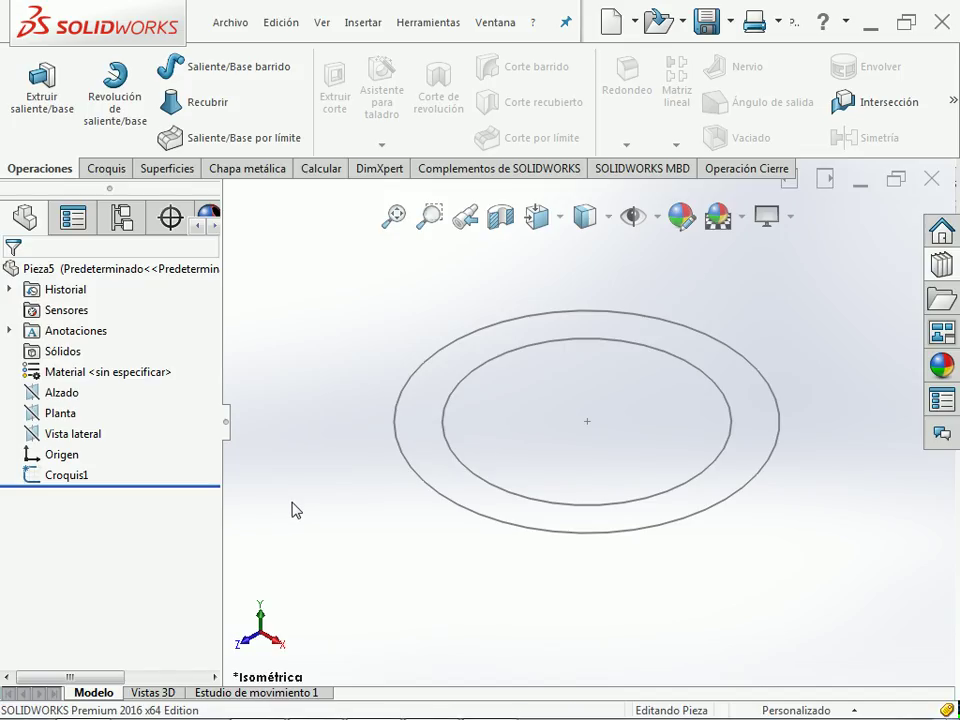
# - Start a boss extrusion of the ring sketch and set its depth to 1/8 inch after checking the thickness on the MU-AVH-003 drawing
pyautogui.click(65, 108)
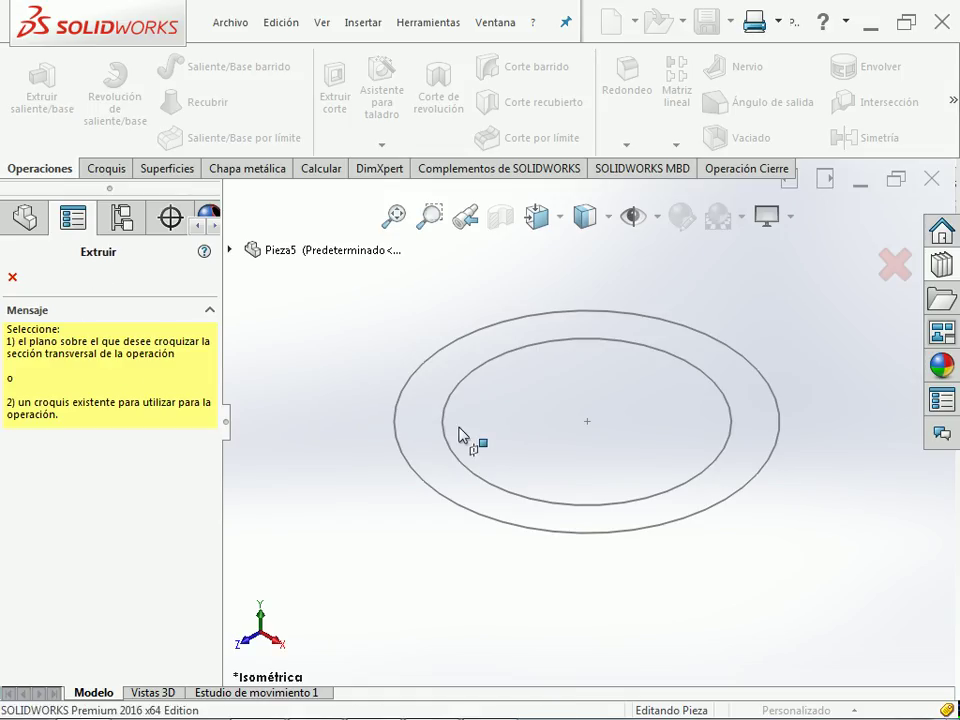
pyautogui.click(506, 526)
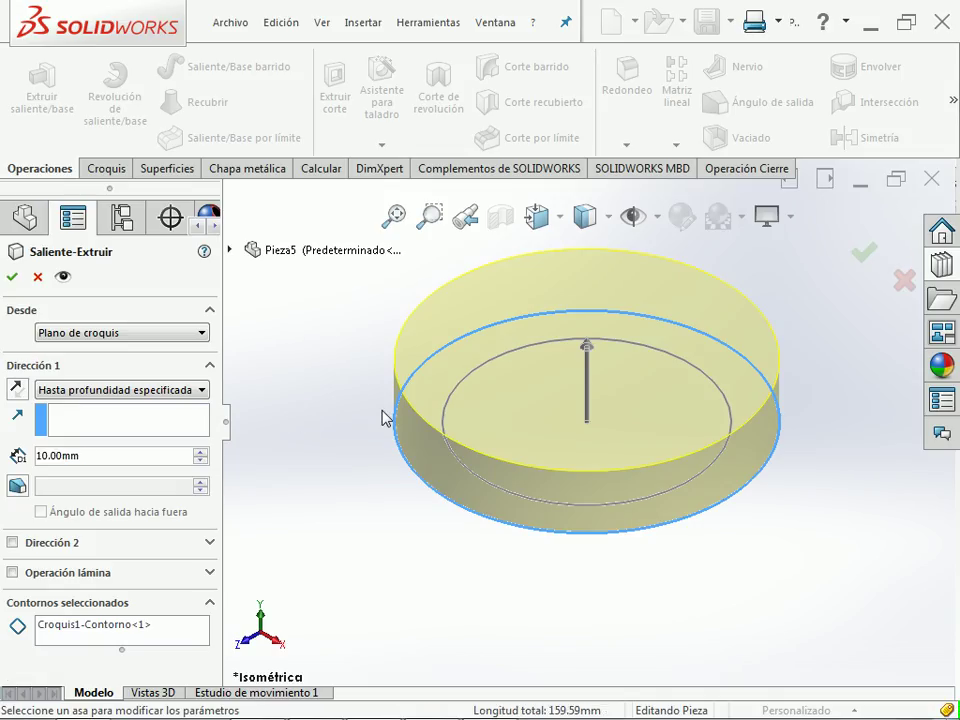
pyautogui.hotkey('alt', 'Tab')
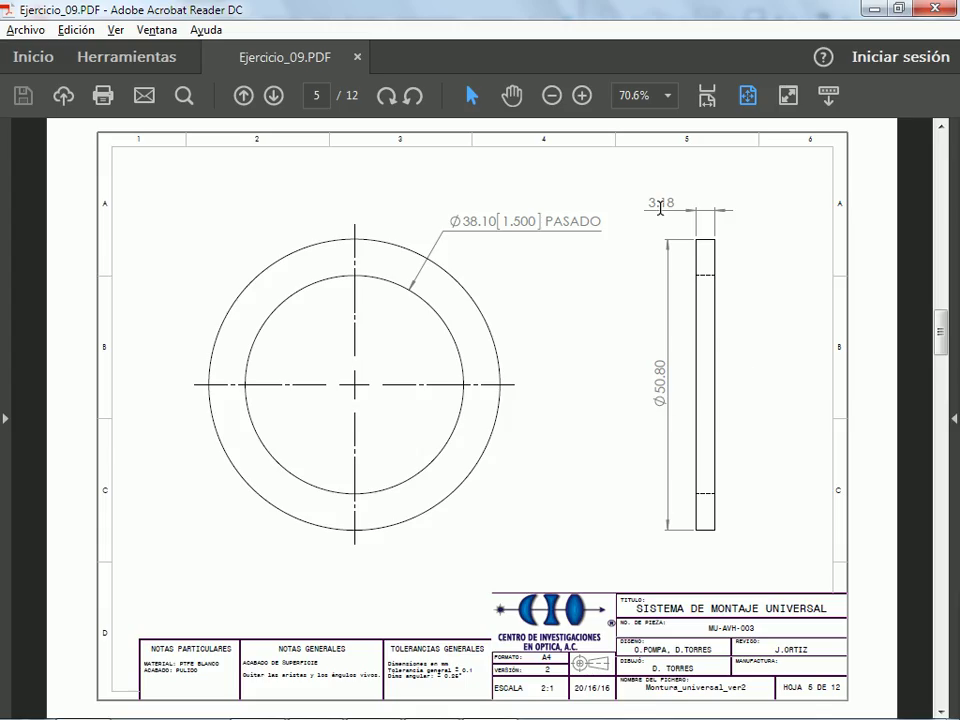
pyautogui.hotkey('alt', 'Tab')
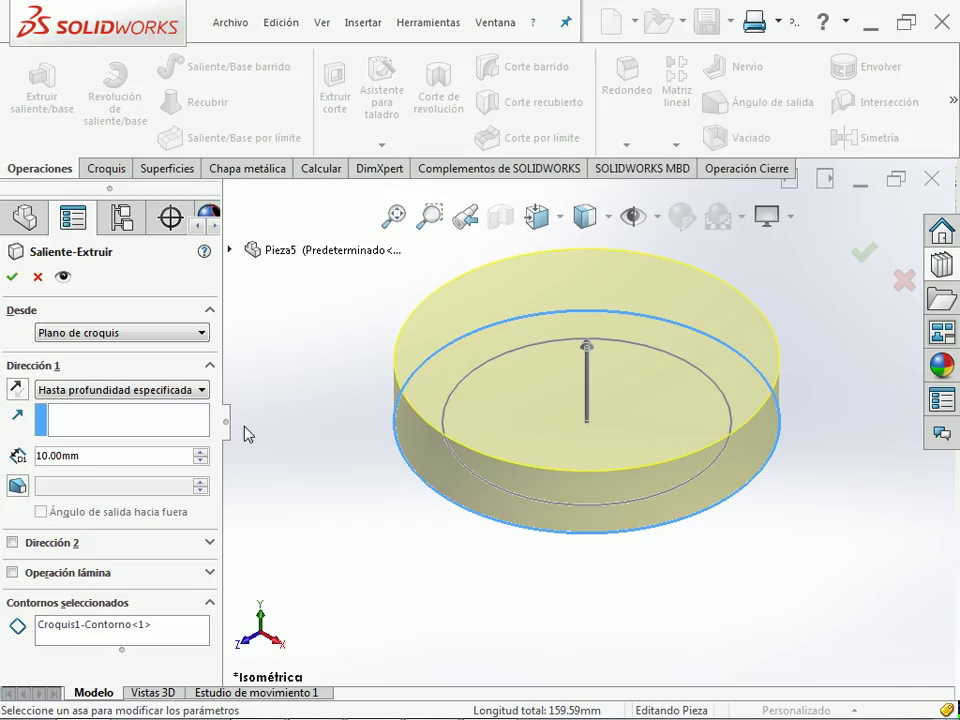
pyautogui.doubleClick(93, 456)
pyautogui.write('1/8')
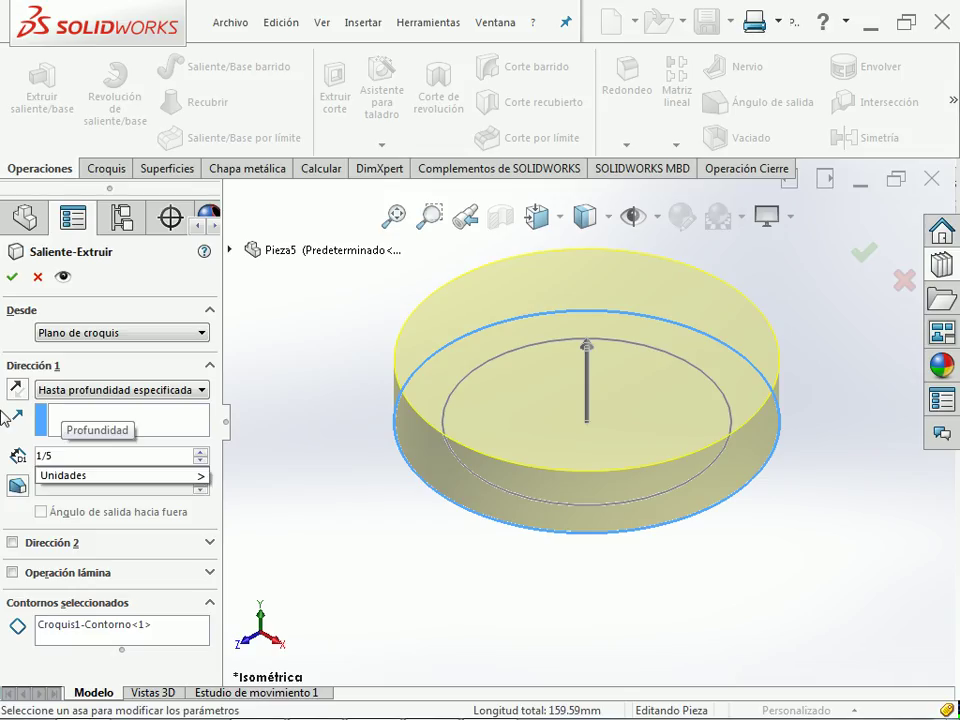
pyautogui.write('"')
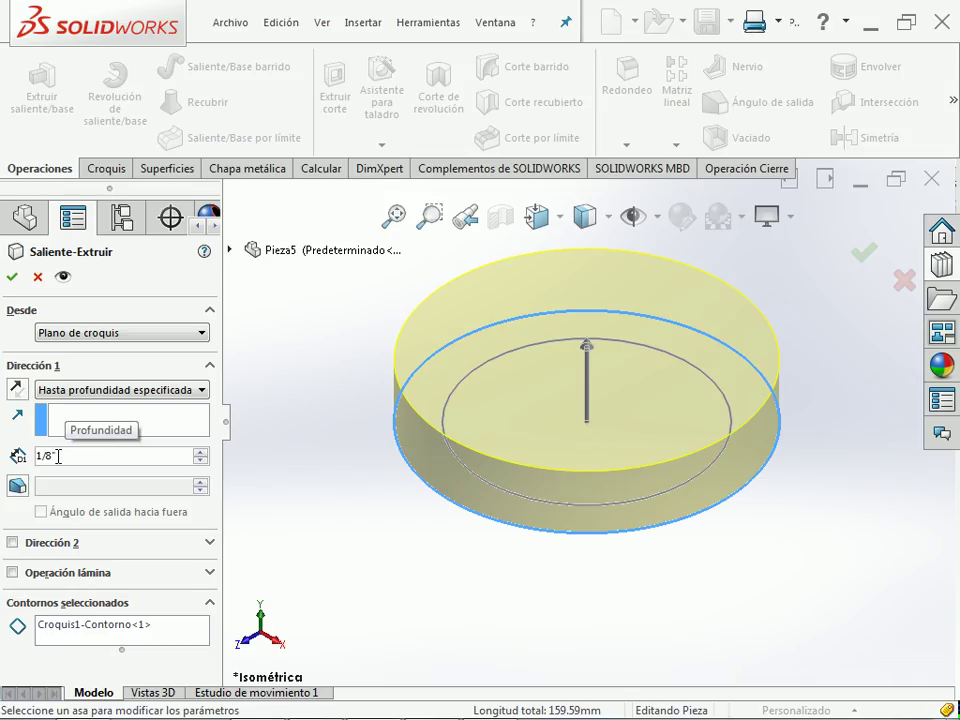
pyautogui.press('Return')
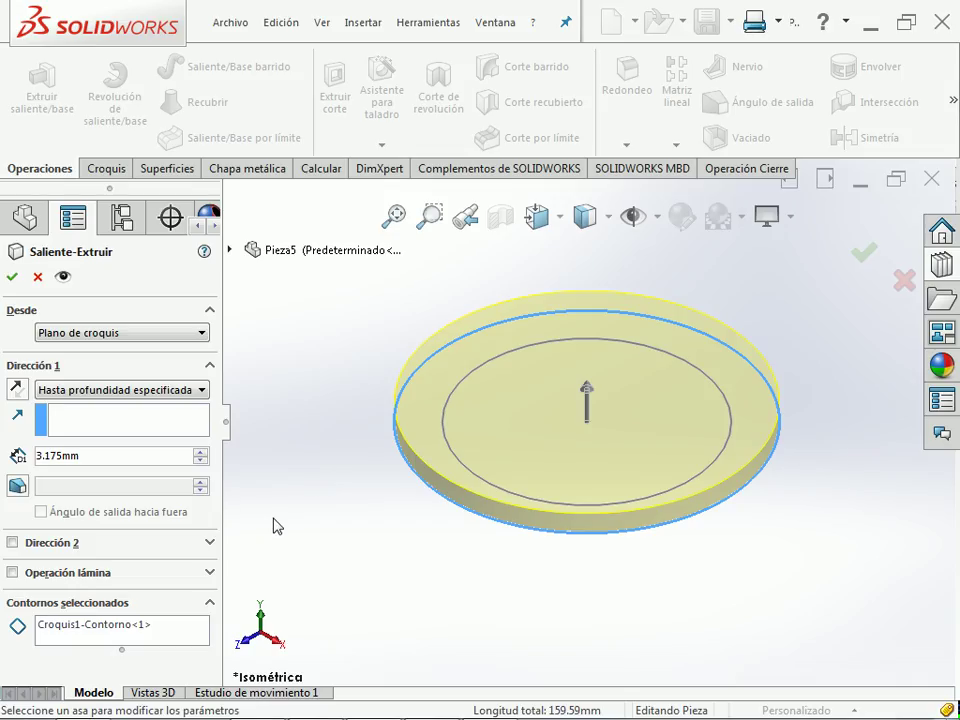
# - Use the inner circle's region in the selected contours to leave the bore open and finish the ring extrusion
pyautogui.click(146, 637)
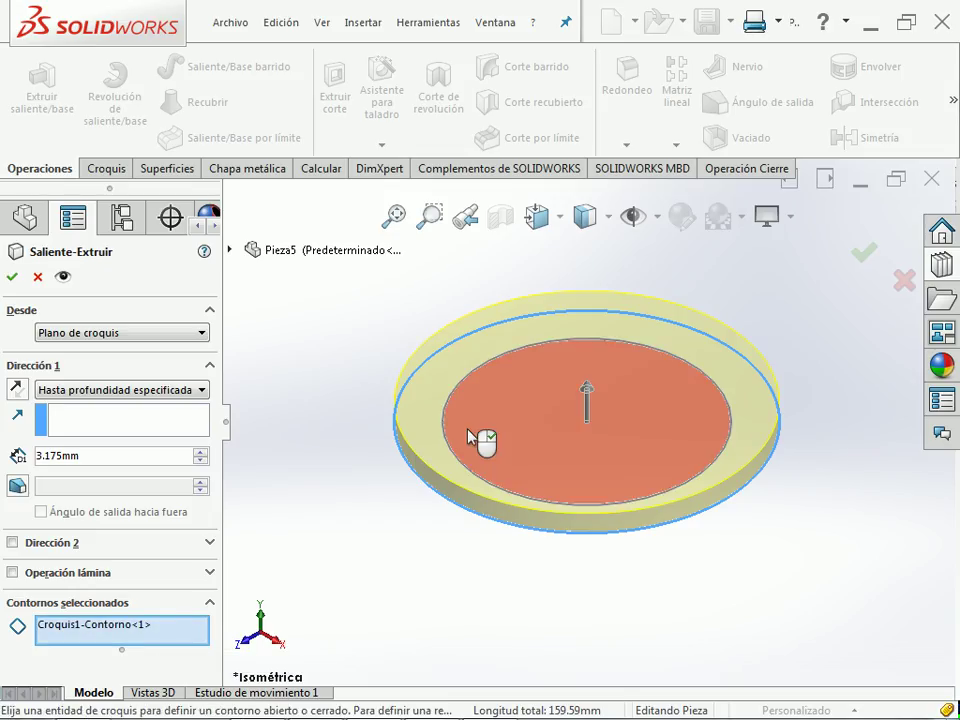
pyautogui.click(507, 425)
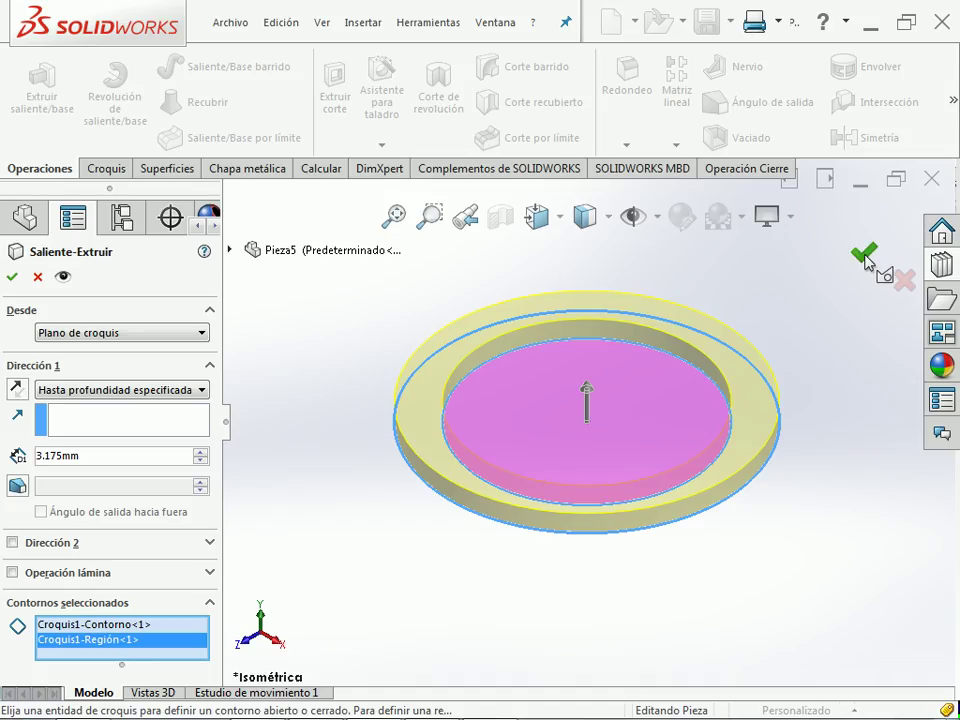
pyautogui.rightClick(842, 378)
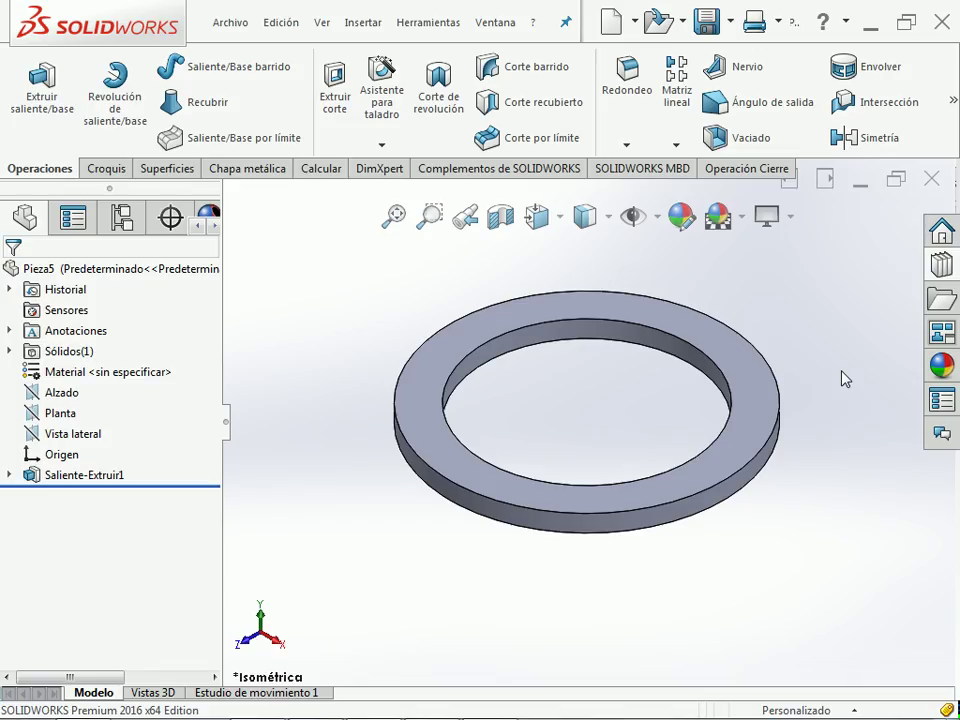
pyautogui.click(100, 475)
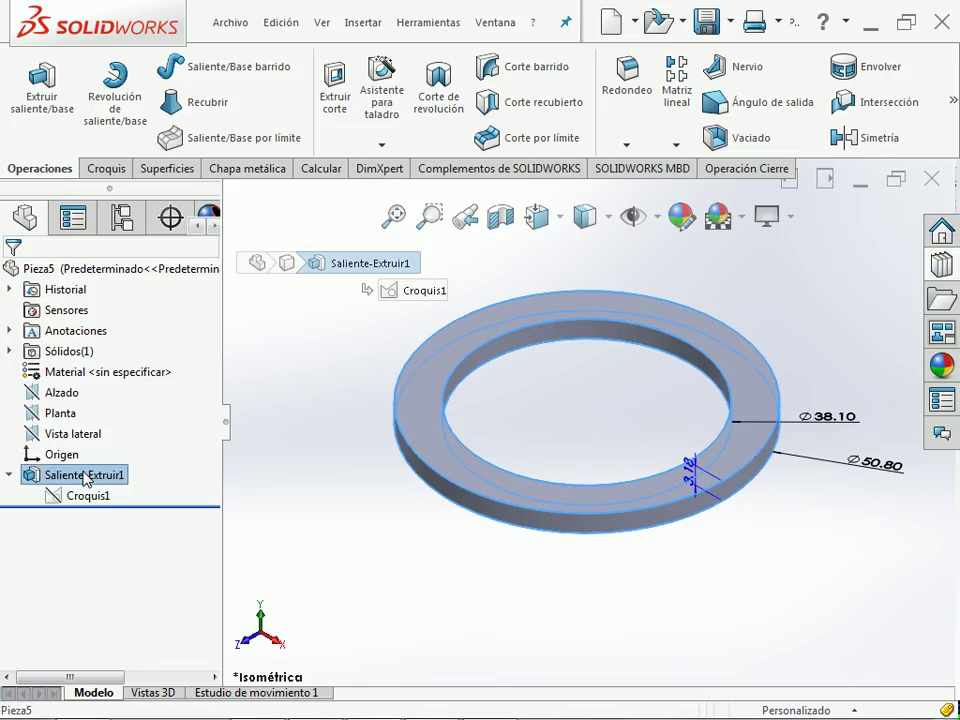
pyautogui.click(706, 480)
pyautogui.doubleClick(694, 474)
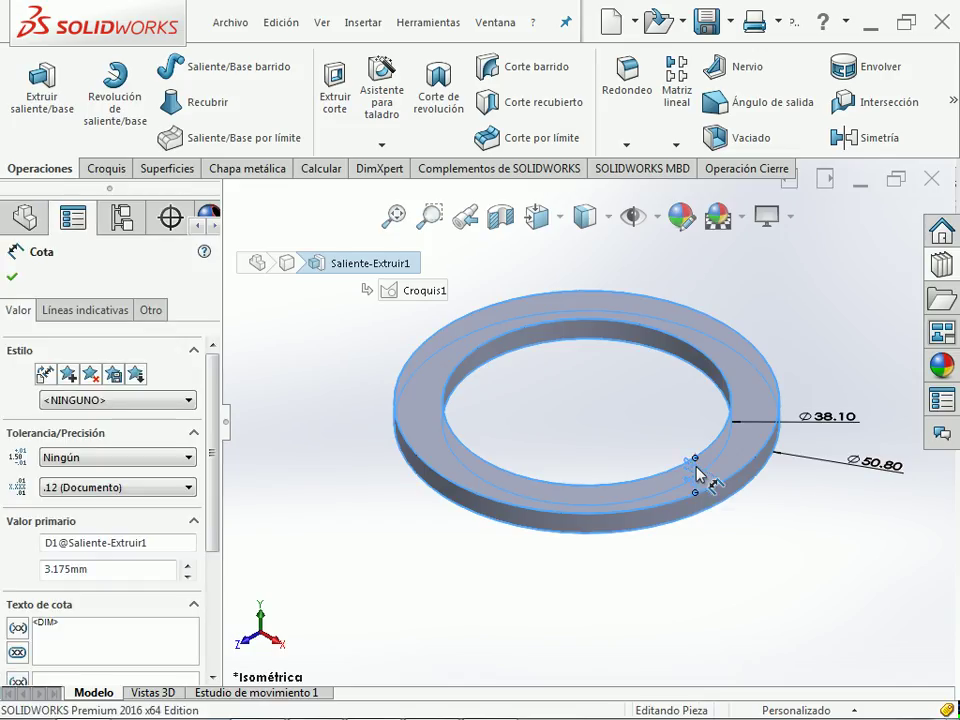
pyautogui.click(668, 496)
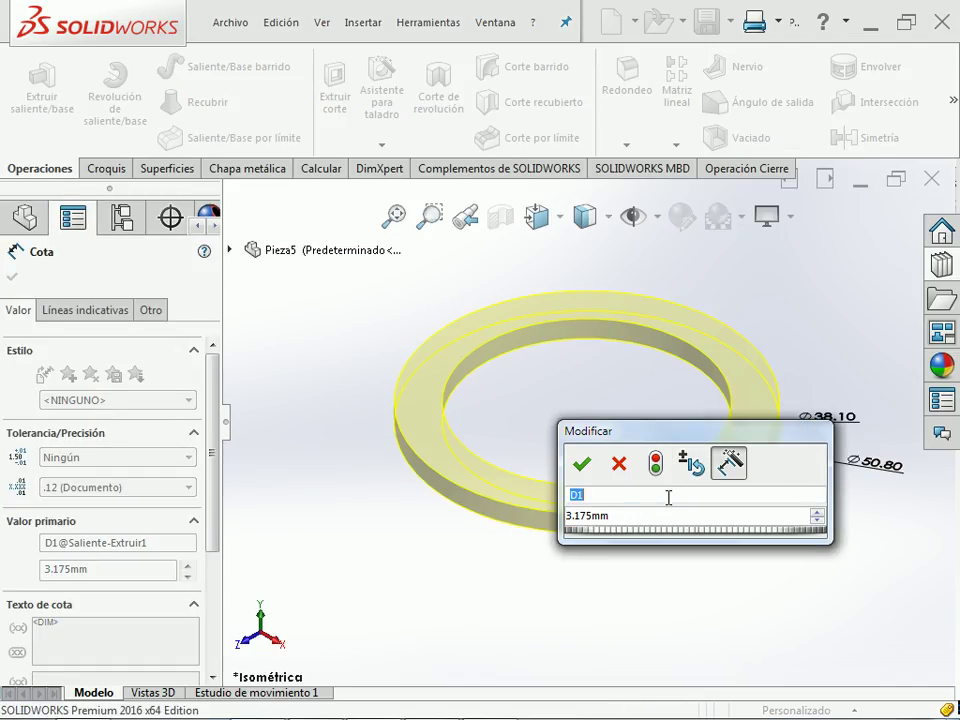
pyautogui.press('Return')
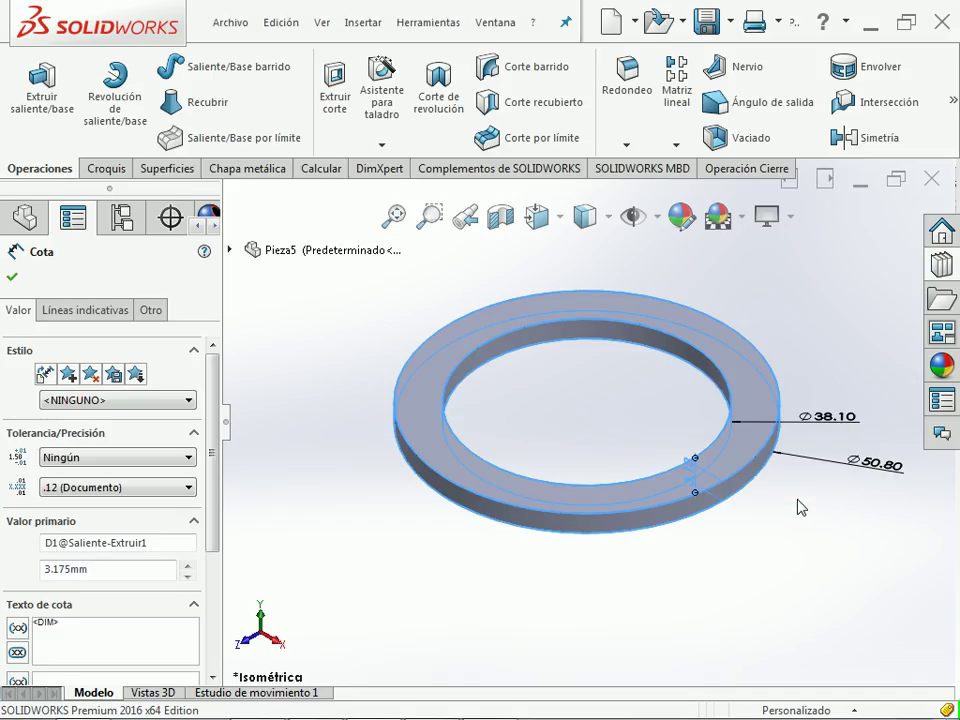
pyautogui.press('Escape')
pyautogui.click(606, 579)
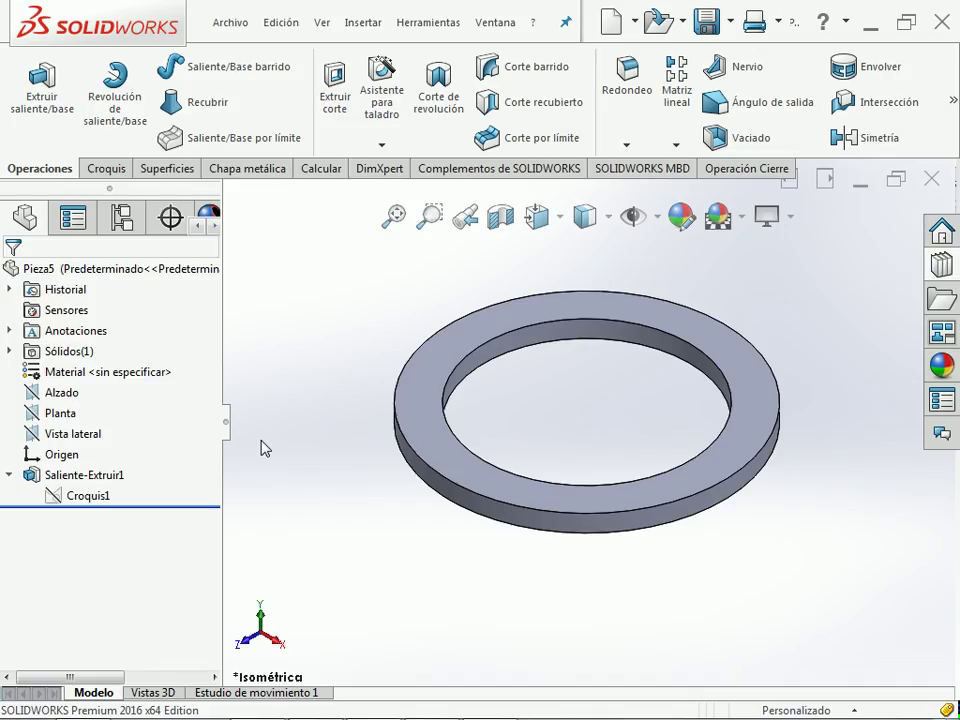
# - Rename the thickness dimension of the ring's extrusion as espesor
pyautogui.click(100, 476)
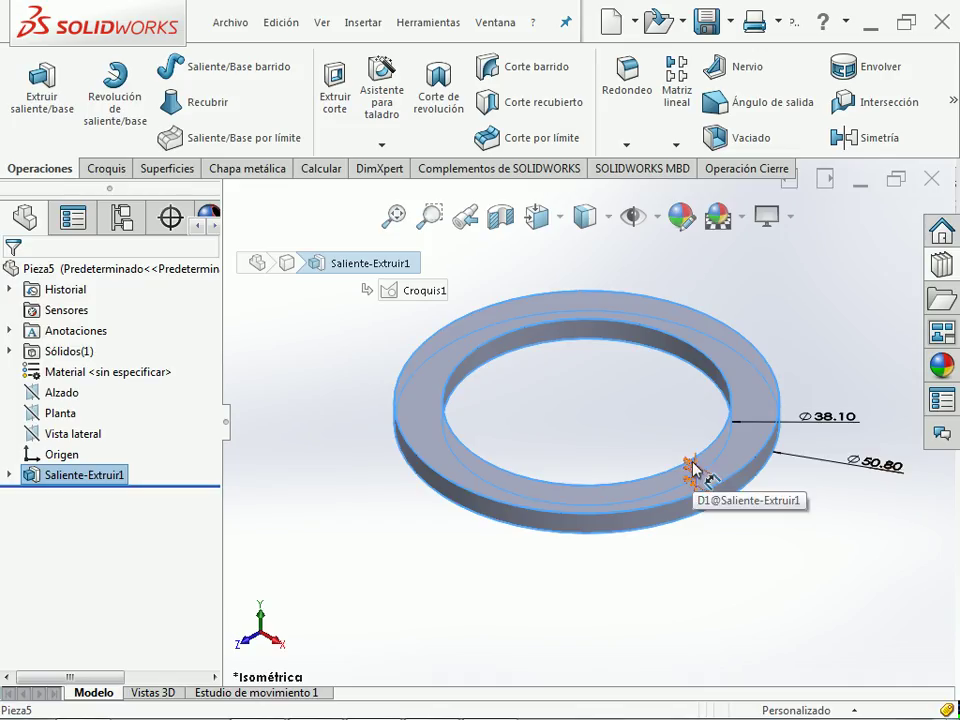
pyautogui.scroll(-5, 693, 467)
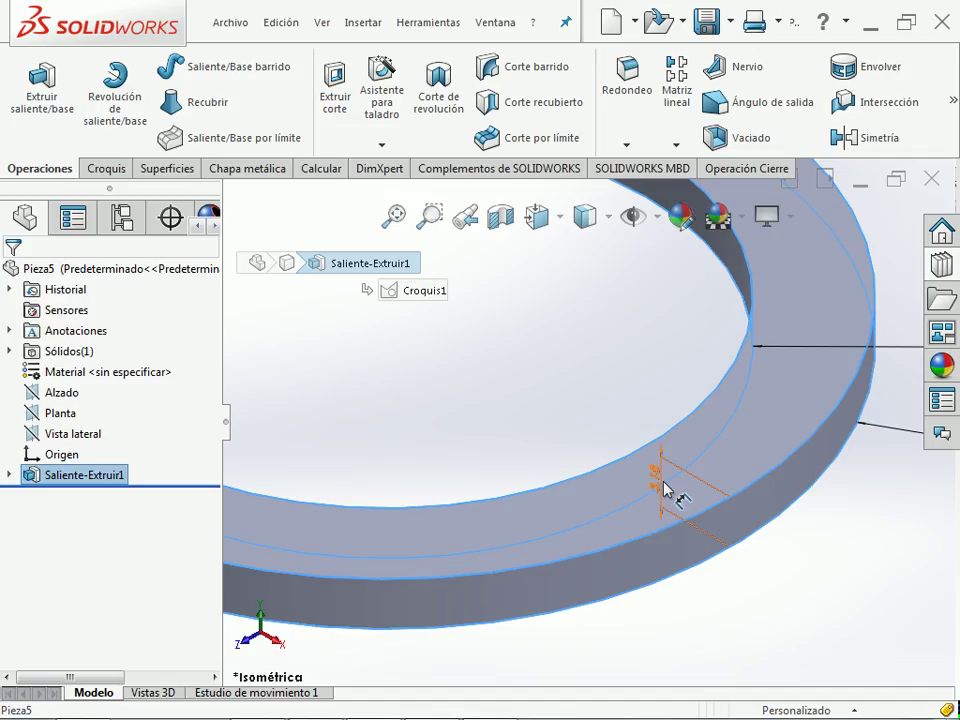
pyautogui.click(660, 484)
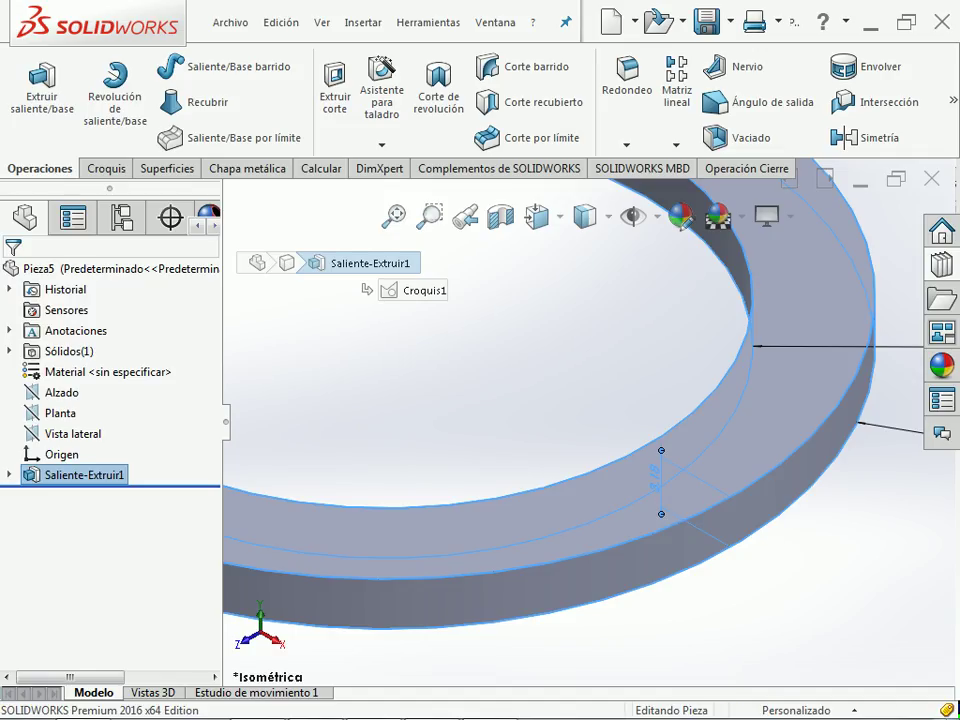
pyautogui.doubleClick(660, 484)
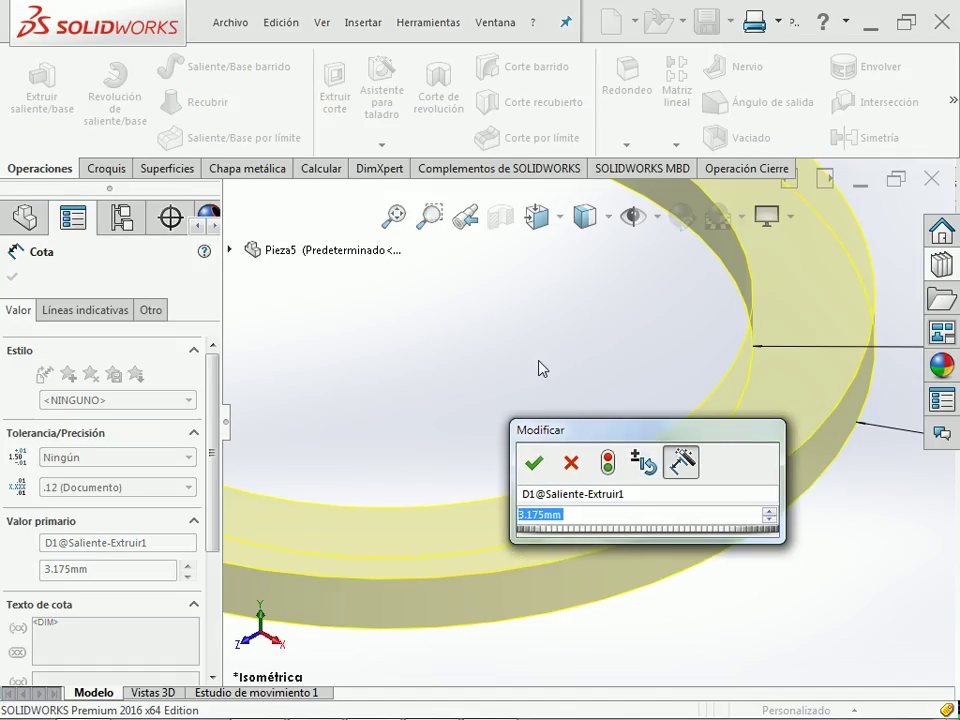
pyautogui.click(435, 320)
pyautogui.write('es')
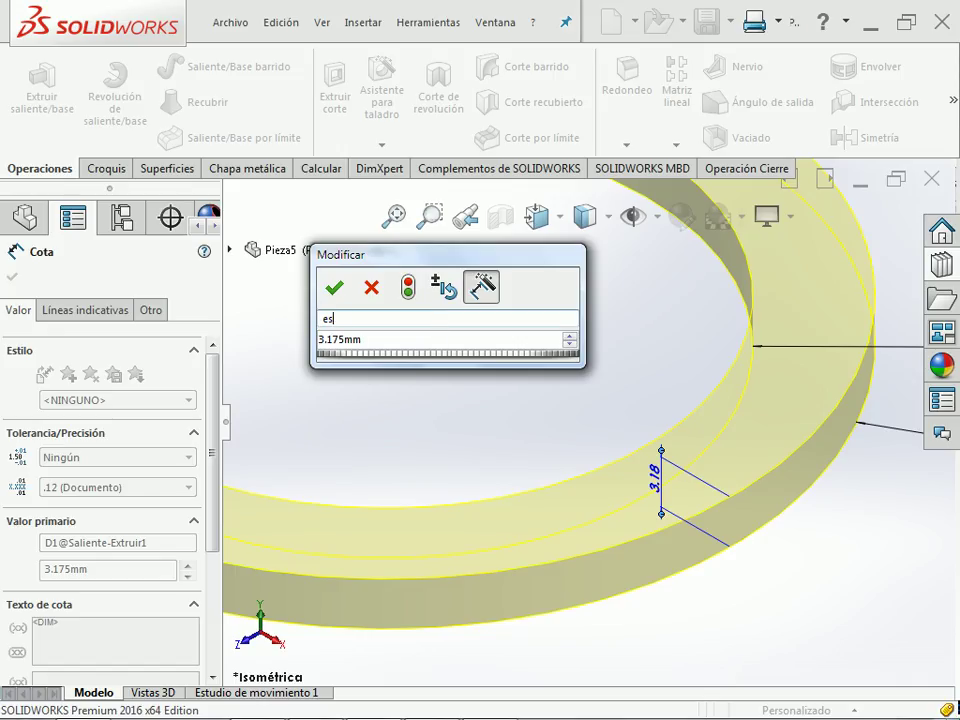
pyautogui.write('pesor')
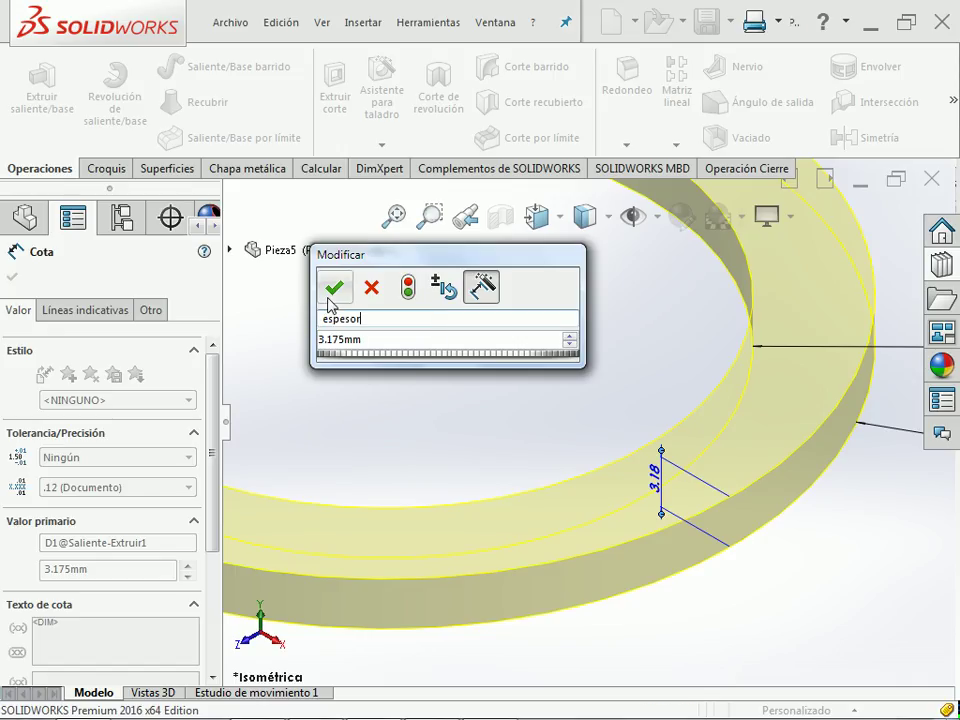
pyautogui.click(330, 296)
pyautogui.click(447, 370)
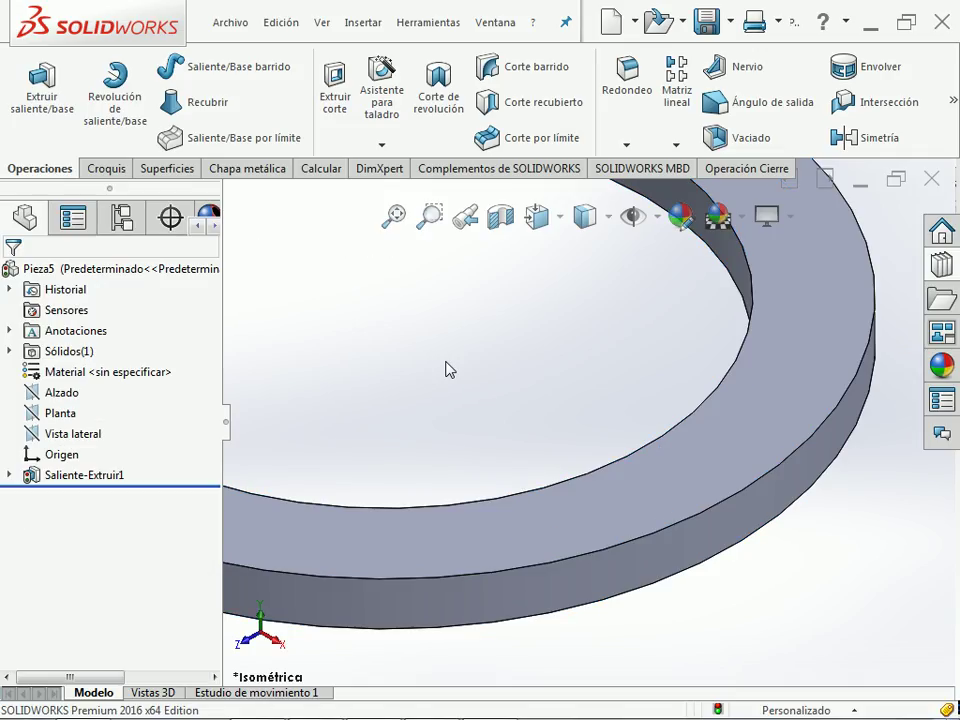
# - Turn on the display of dimension names and view the named dimensions of the ring's extrusion
pyautogui.press('f')
pyautogui.click(447, 370)
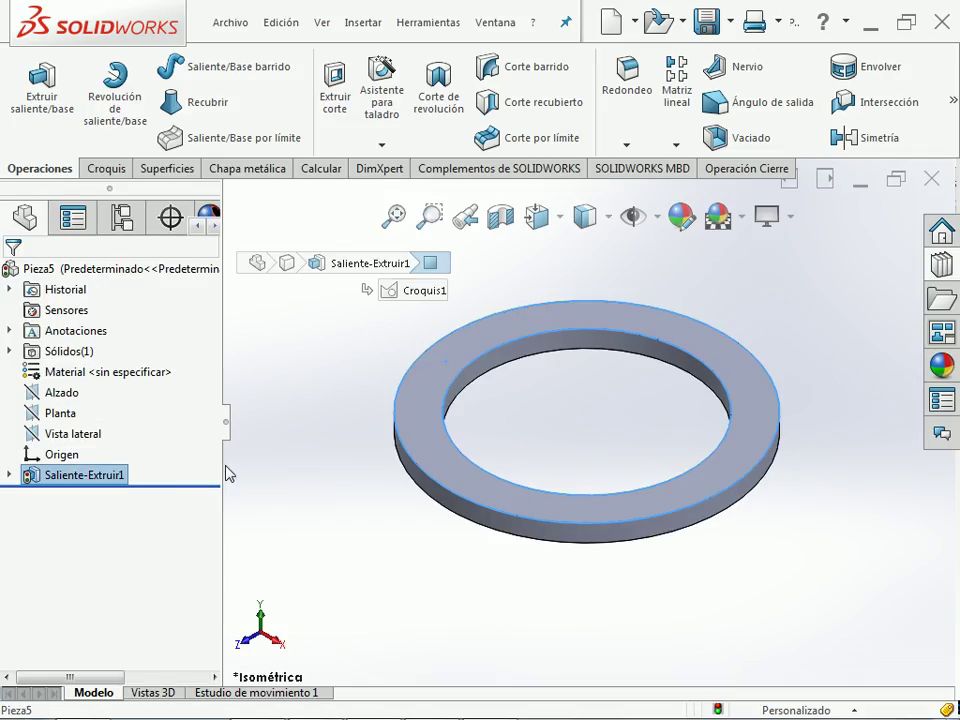
pyautogui.doubleClick(111, 475)
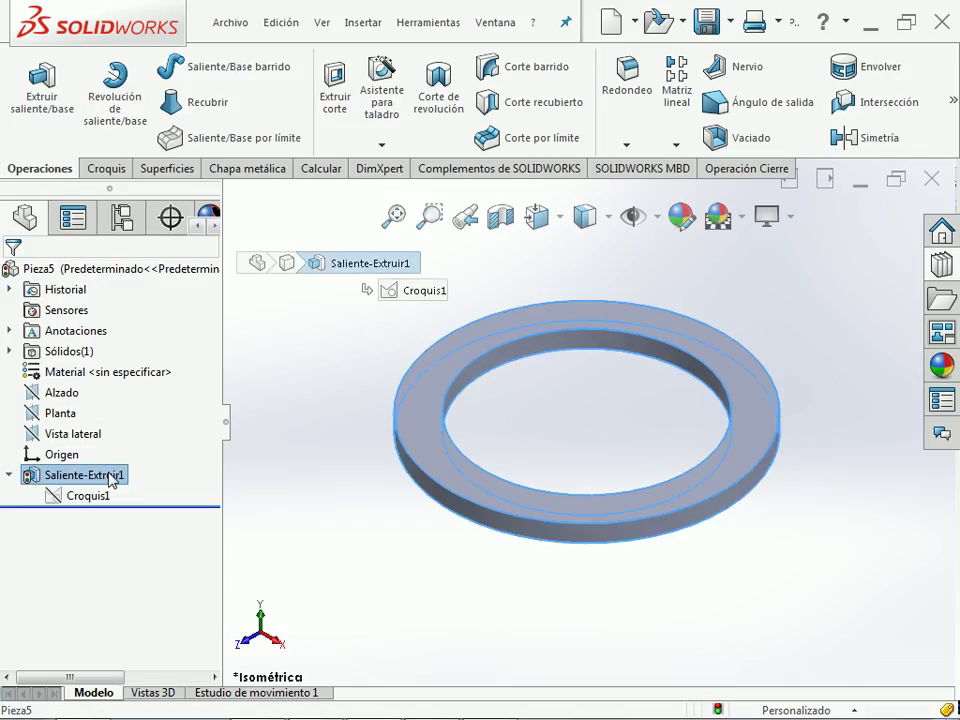
pyautogui.click(714, 268)
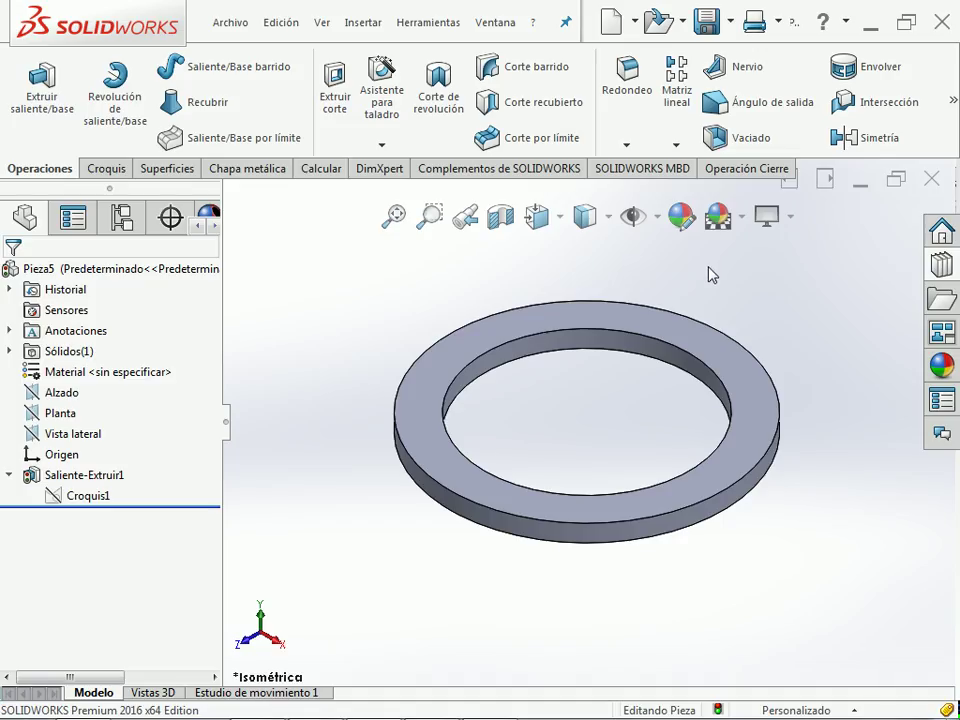
pyautogui.click(651, 221)
pyautogui.click(110, 476)
pyautogui.scroll(2, 690, 428)
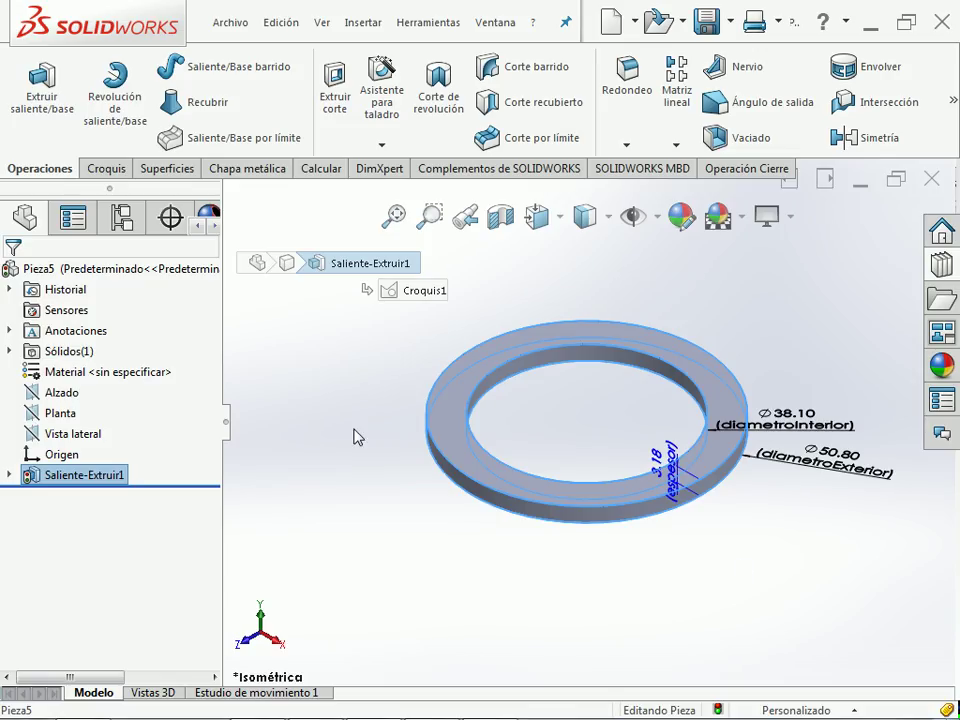
pyautogui.click(656, 300)
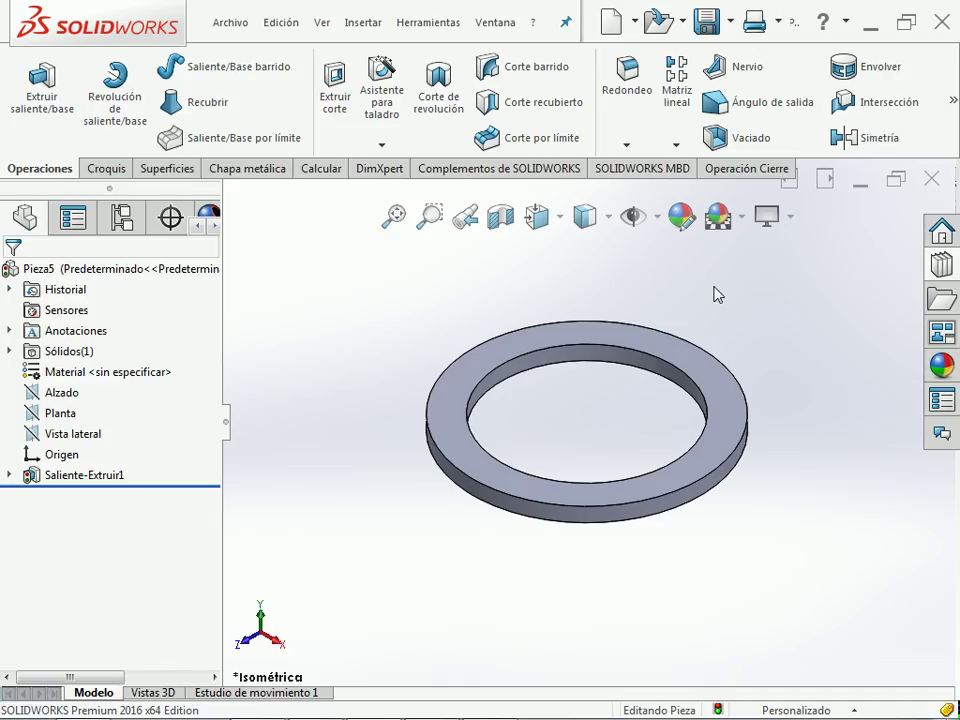
pyautogui.click(657, 218)
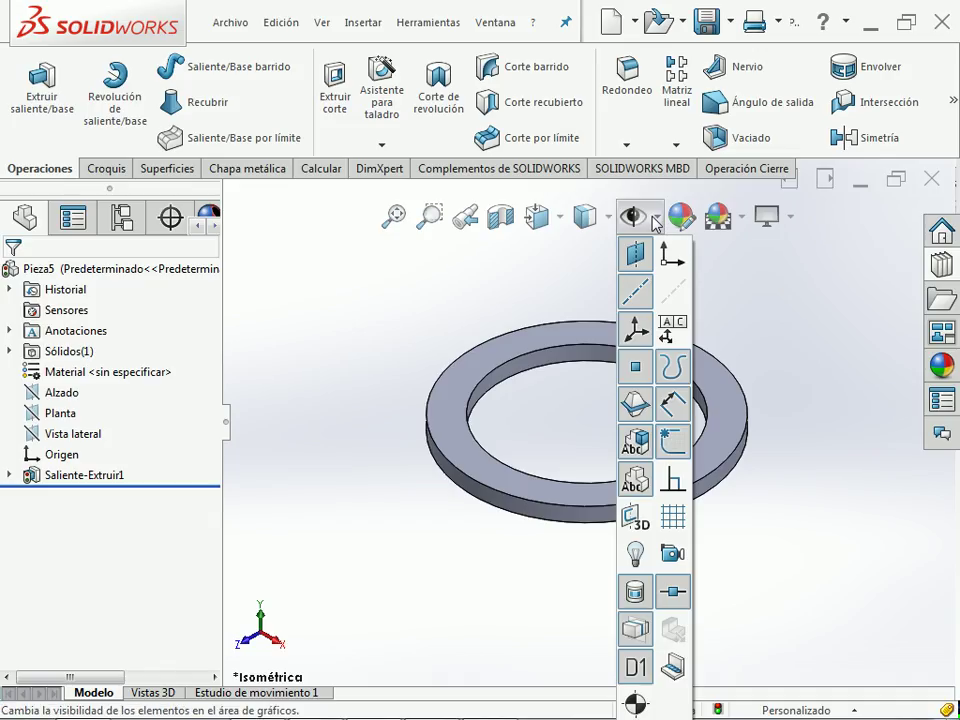
pyautogui.click(637, 667)
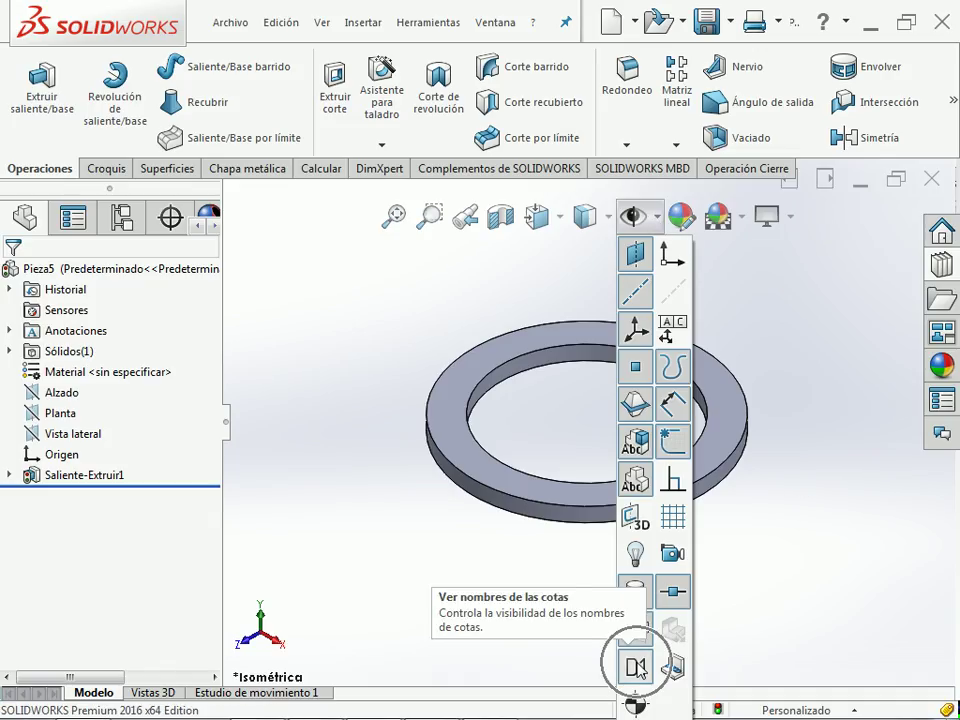
pyautogui.click(637, 667)
pyautogui.click(637, 667)
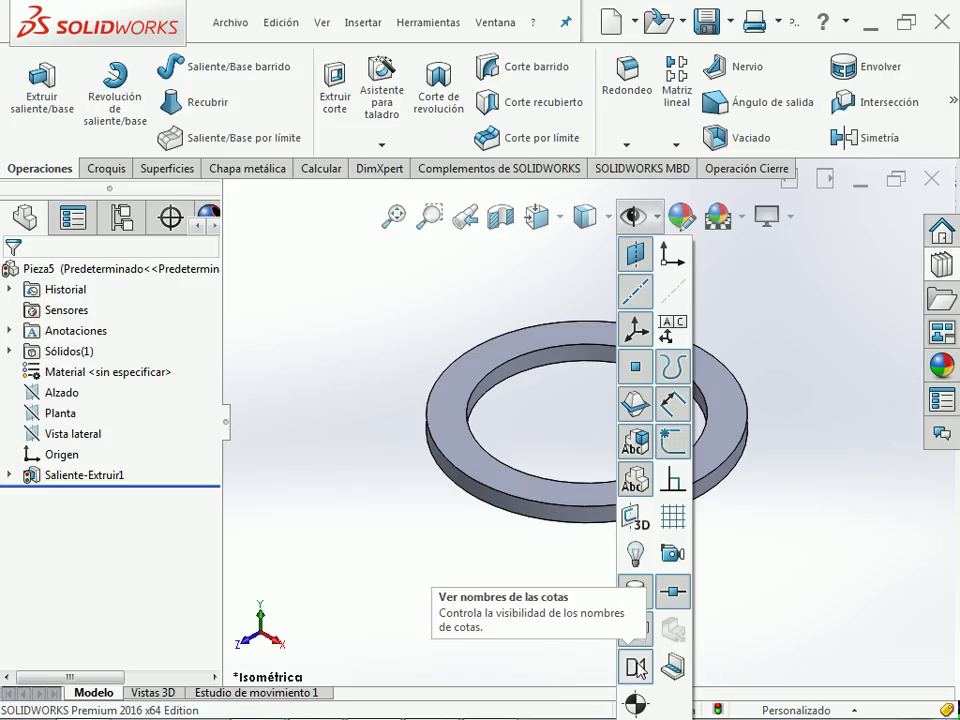
pyautogui.click(784, 598)
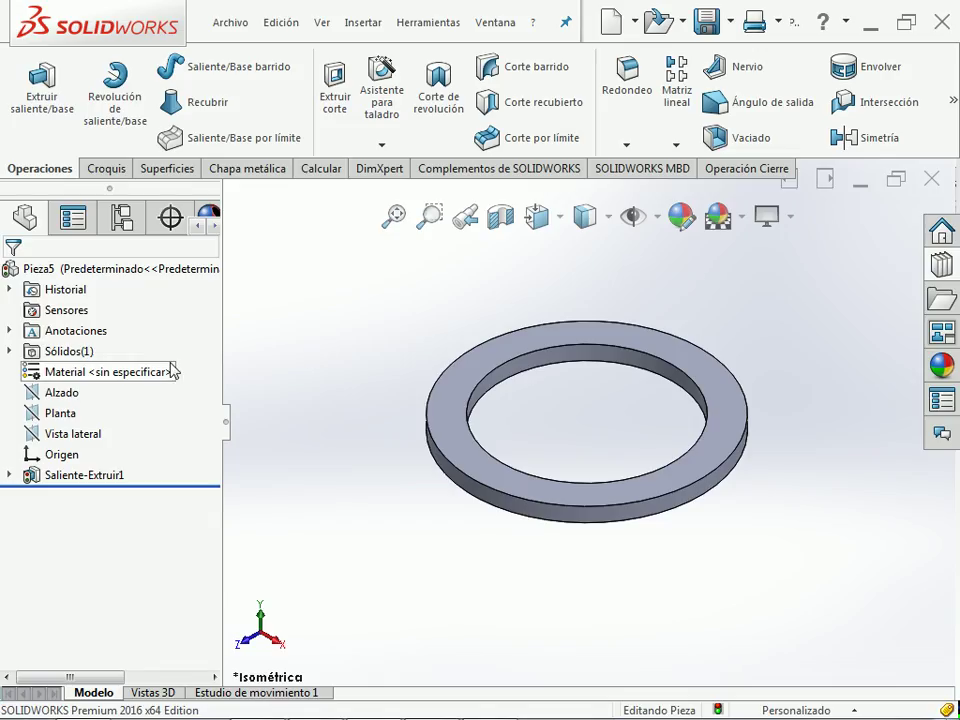
# - Assign the material PTFE (general) from the Plásticos category of the solidworks materials library to the ring
pyautogui.rightClick(150, 374)
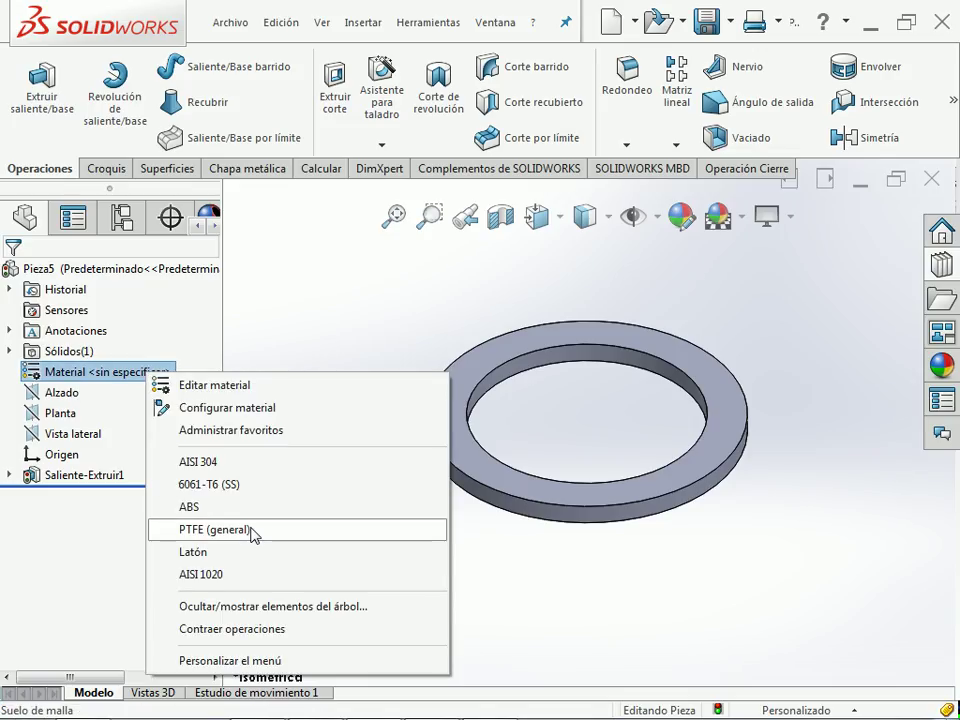
pyautogui.click(257, 388)
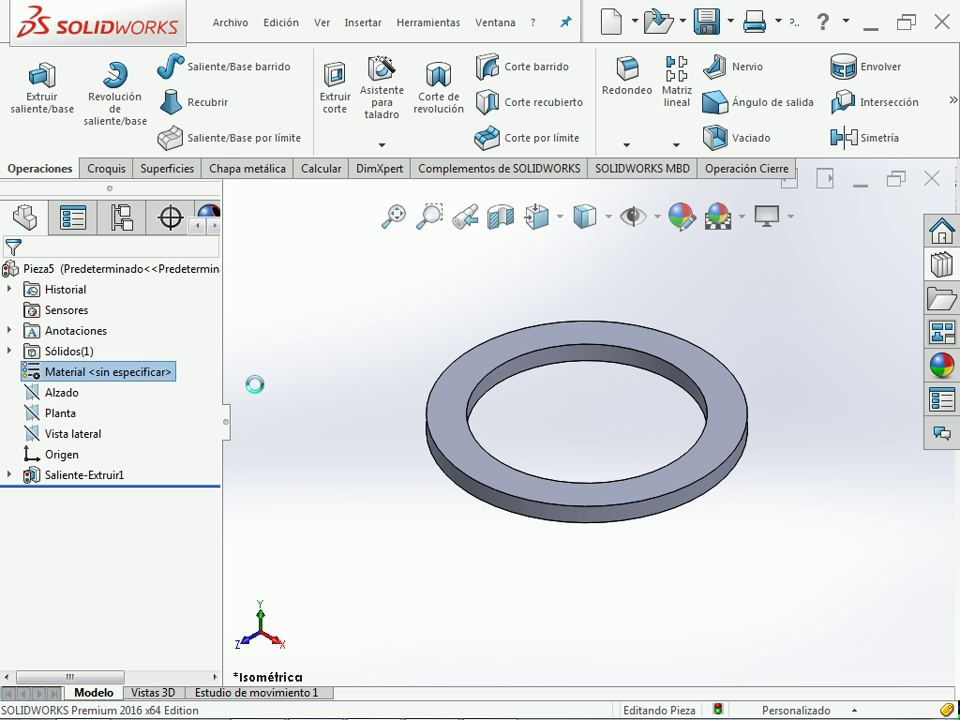
pyautogui.scroll(1, 180, 190)
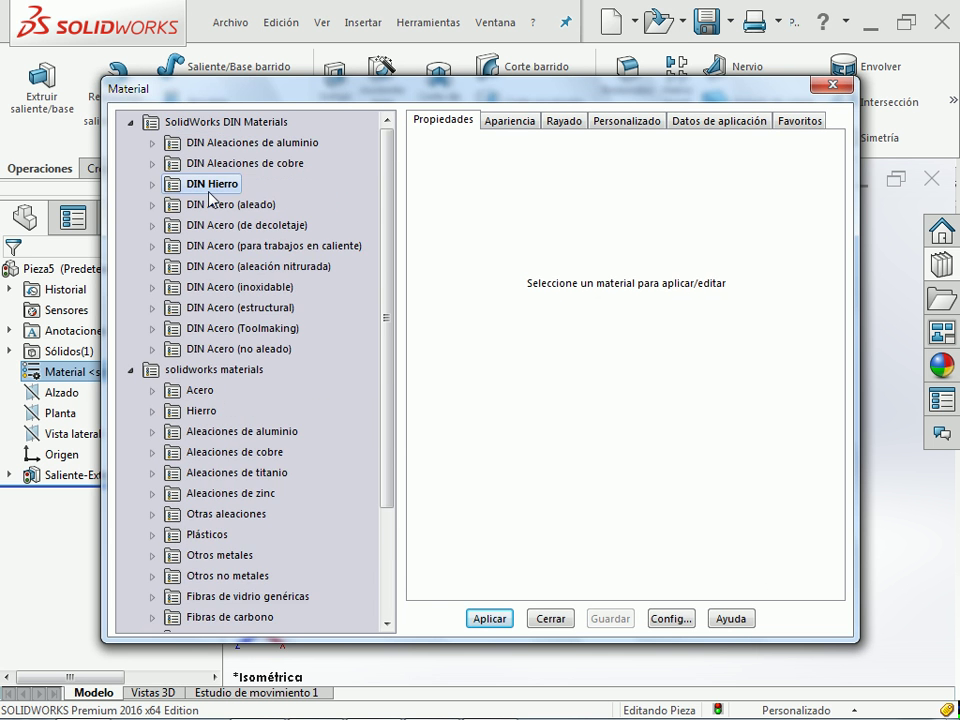
pyautogui.click(132, 122)
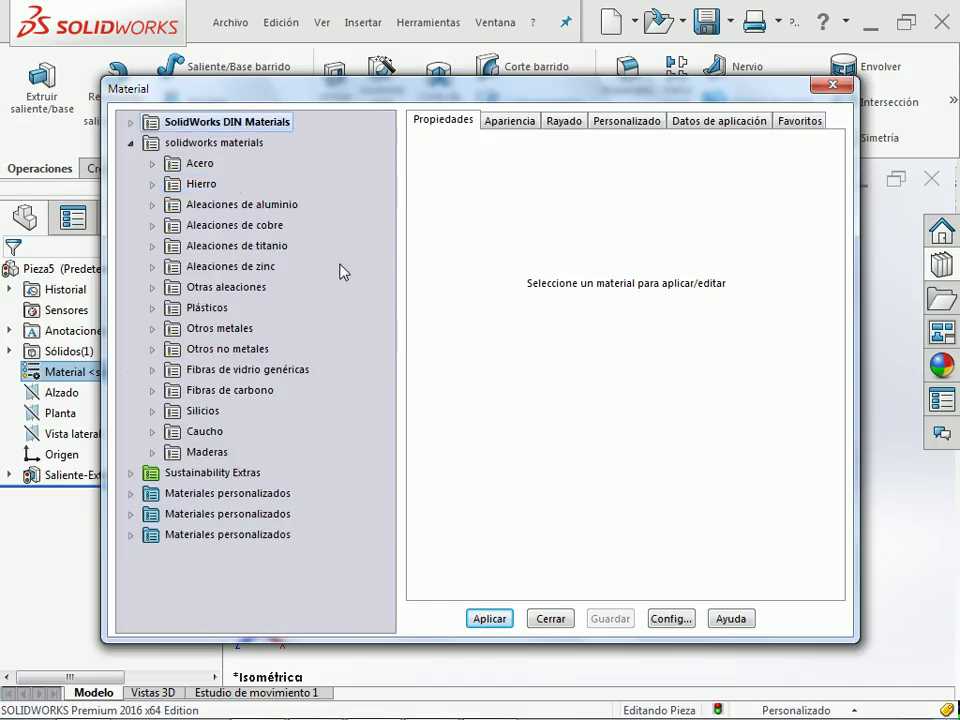
pyautogui.click(153, 308)
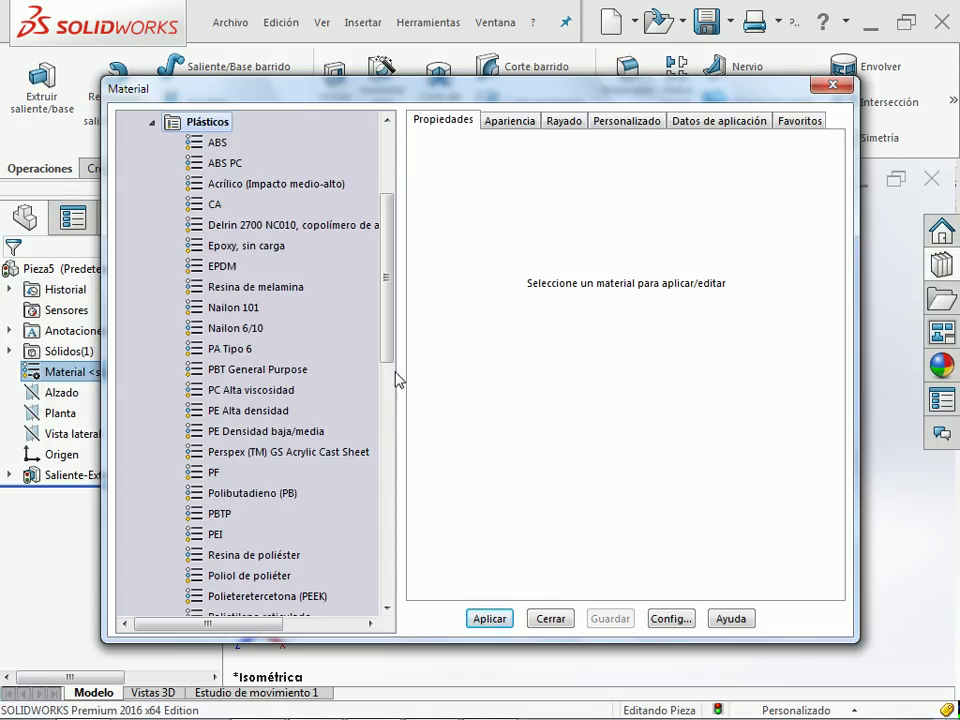
pyautogui.moveTo(392, 326); pyautogui.dragTo(394, 462)
pyautogui.click(260, 496)
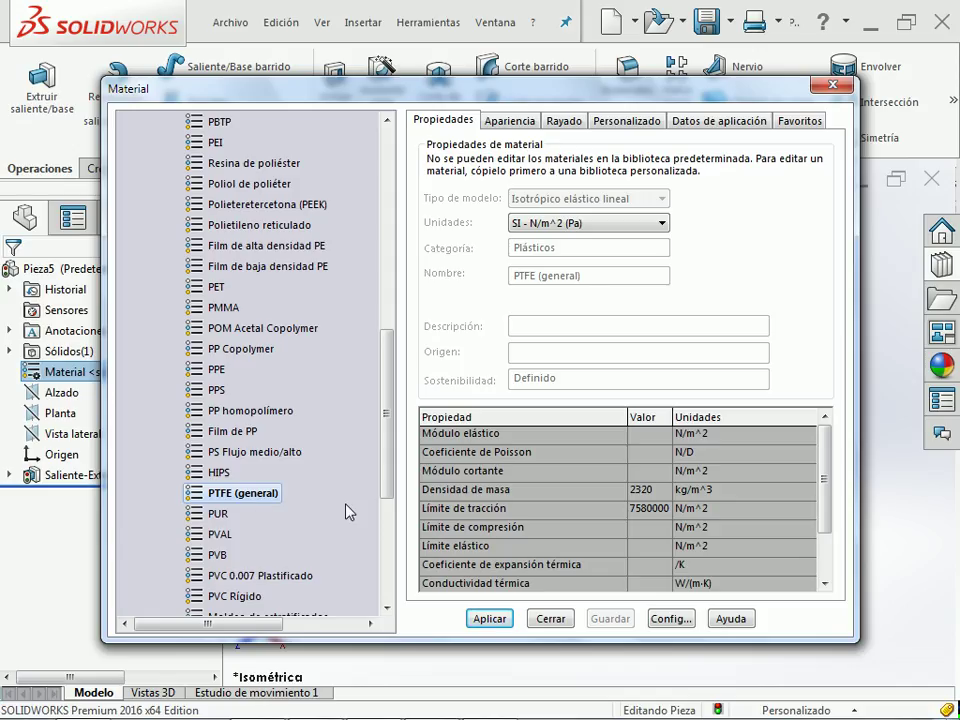
pyautogui.click(490, 619)
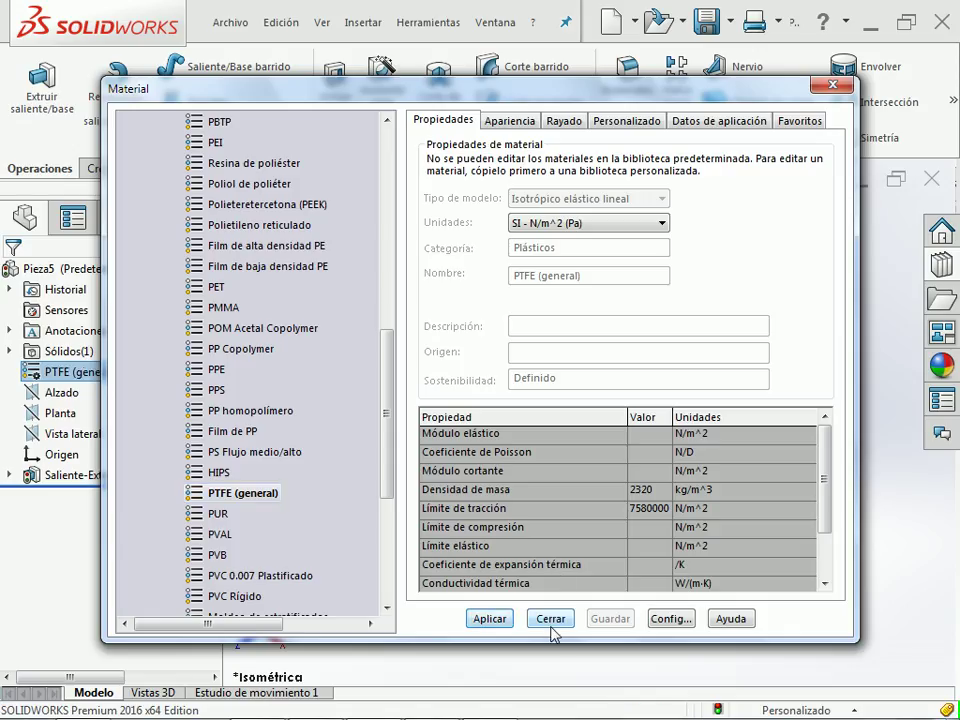
pyautogui.click(552, 619)
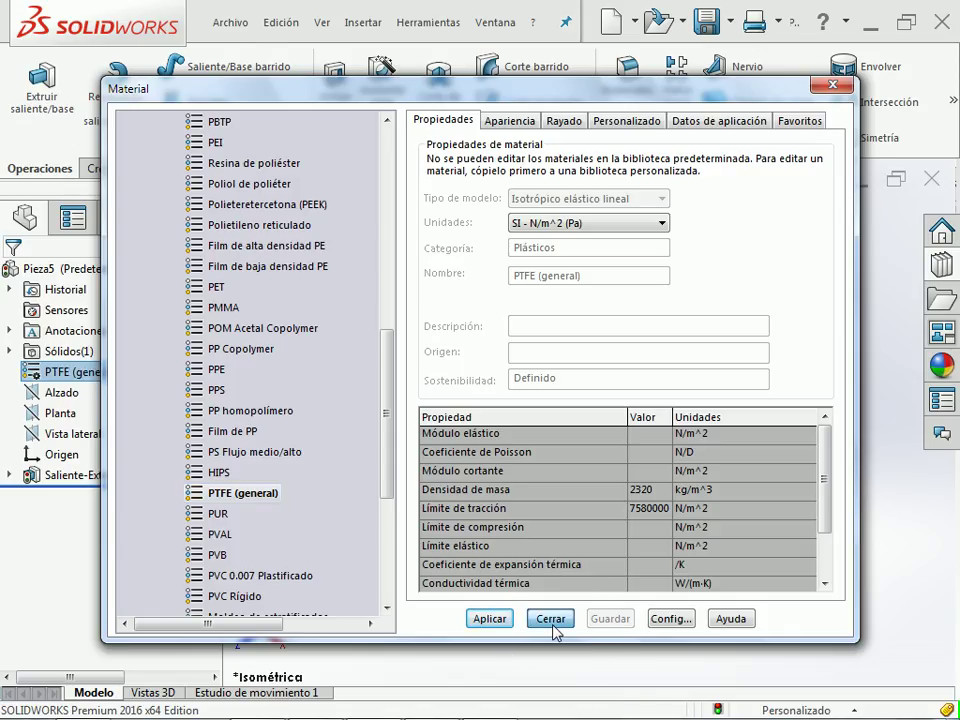
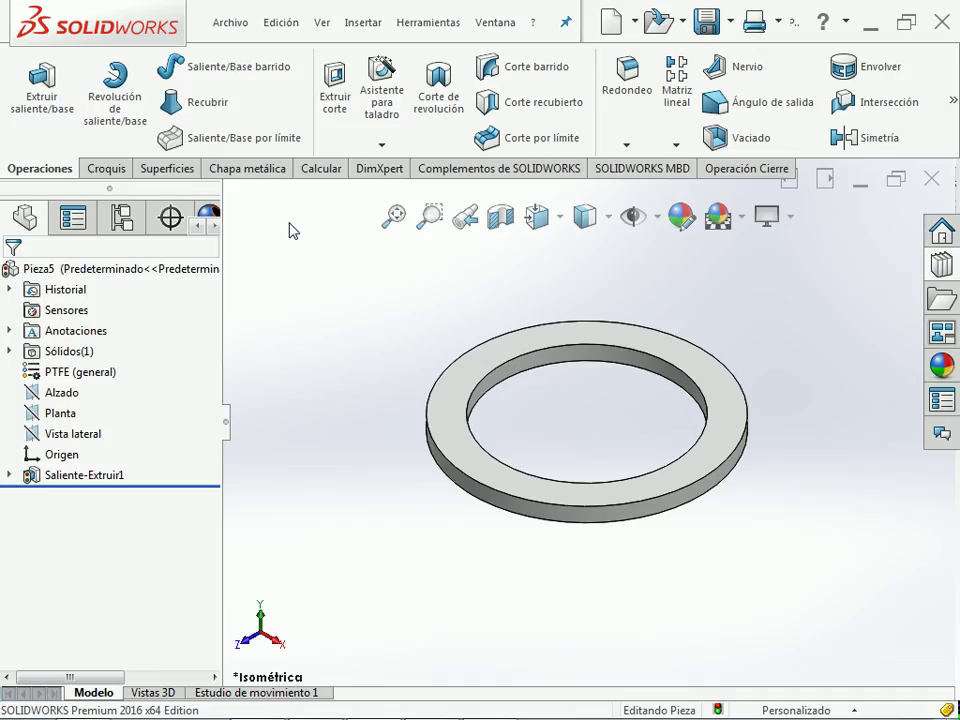
# - Check the part number on the ring's PDF drawing and rename the part's default configuration as AVH-003
pyautogui.click(121, 217)
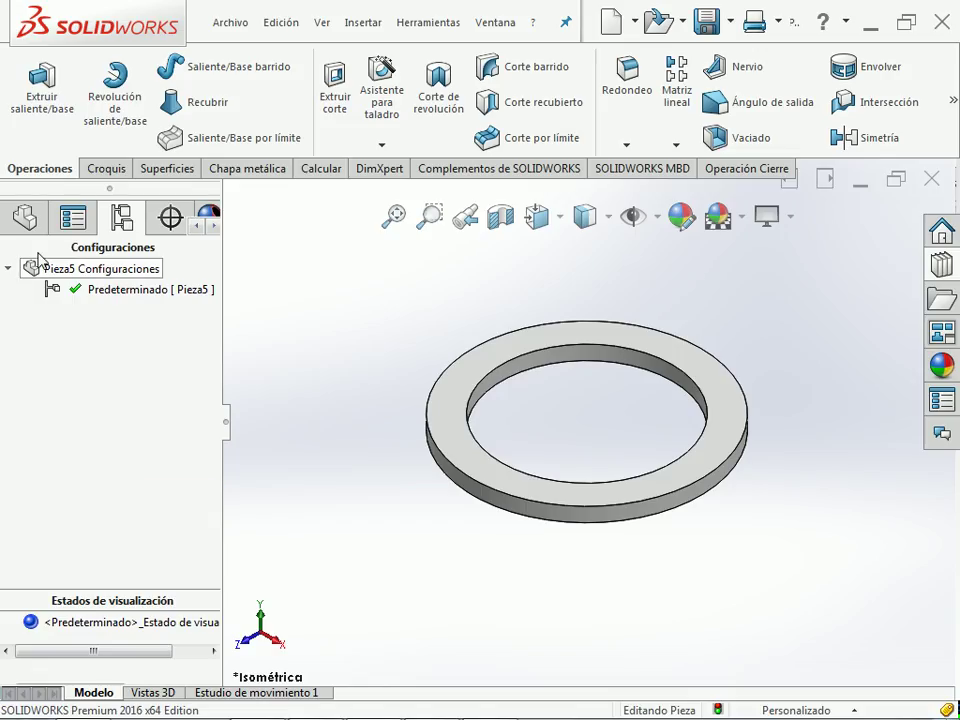
pyautogui.click(25, 217)
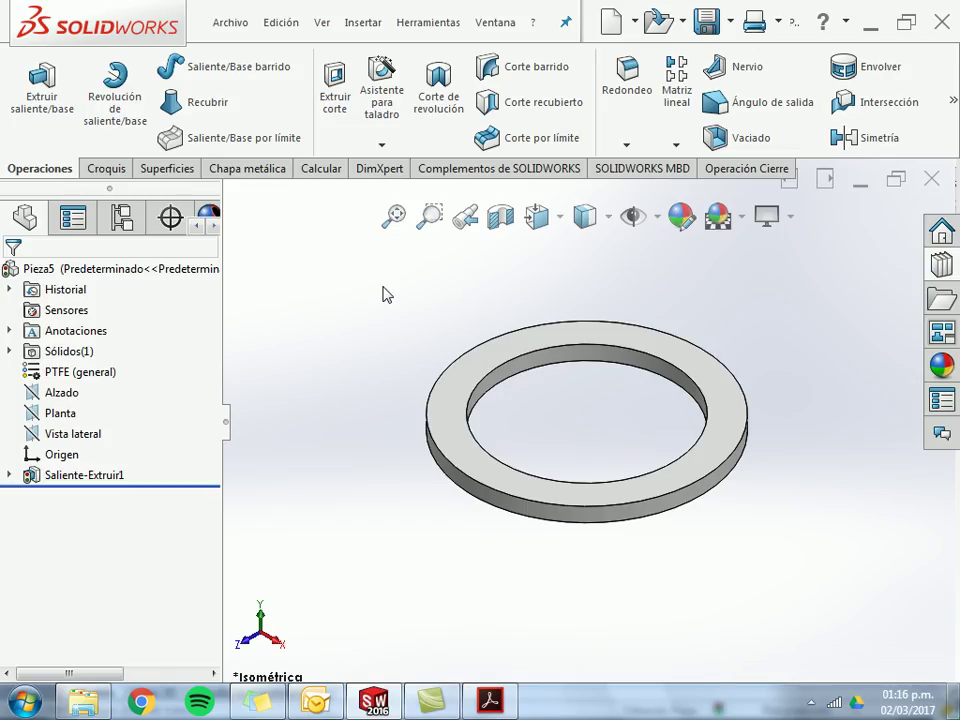
pyautogui.click(120, 220)
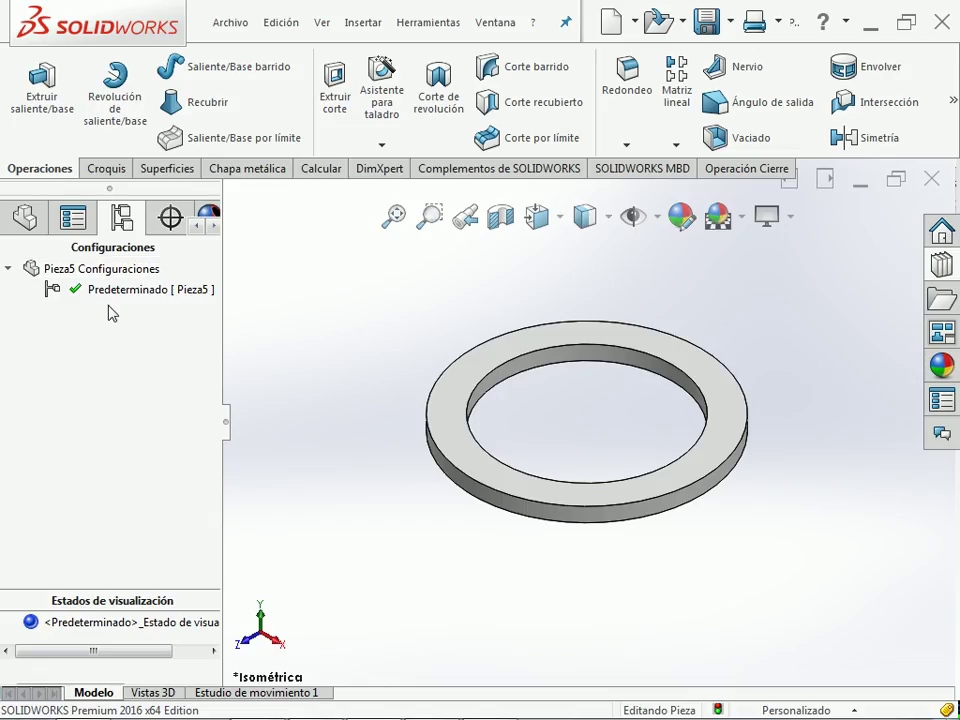
pyautogui.hotkey('alt', 'Tab')
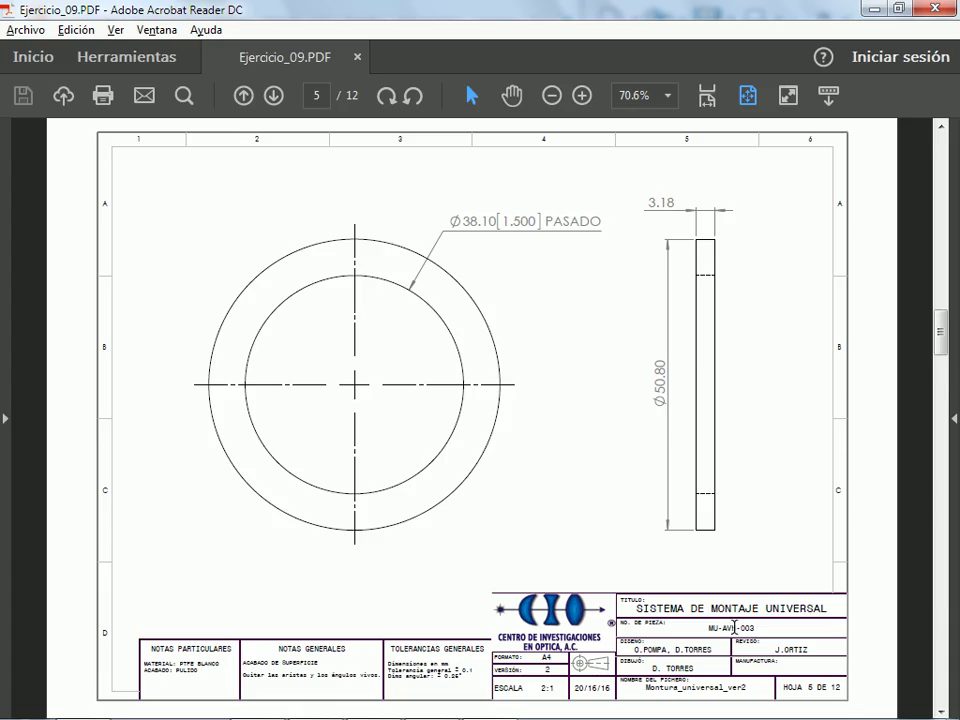
pyautogui.hotkey('alt', 'Tab')
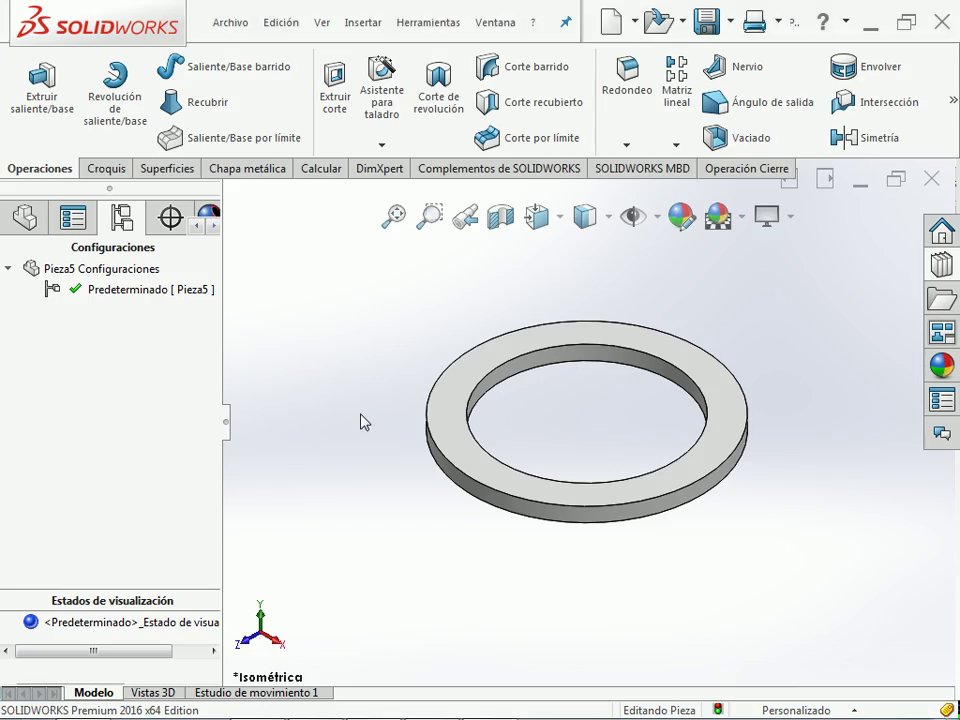
pyautogui.rightClick(162, 291)
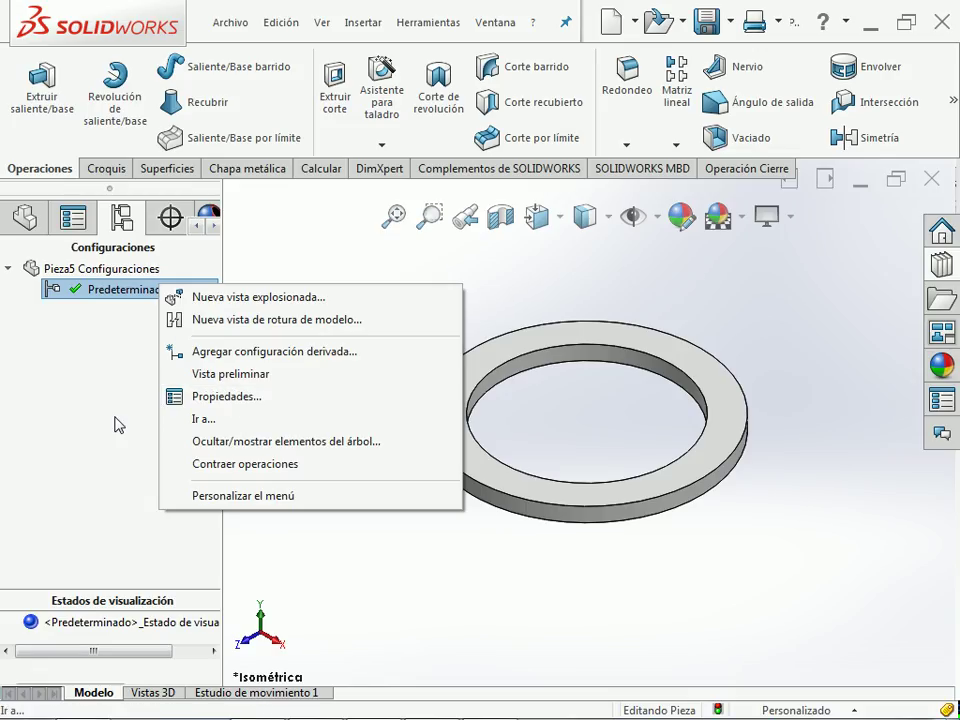
pyautogui.click(120, 330)
pyautogui.click(123, 290)
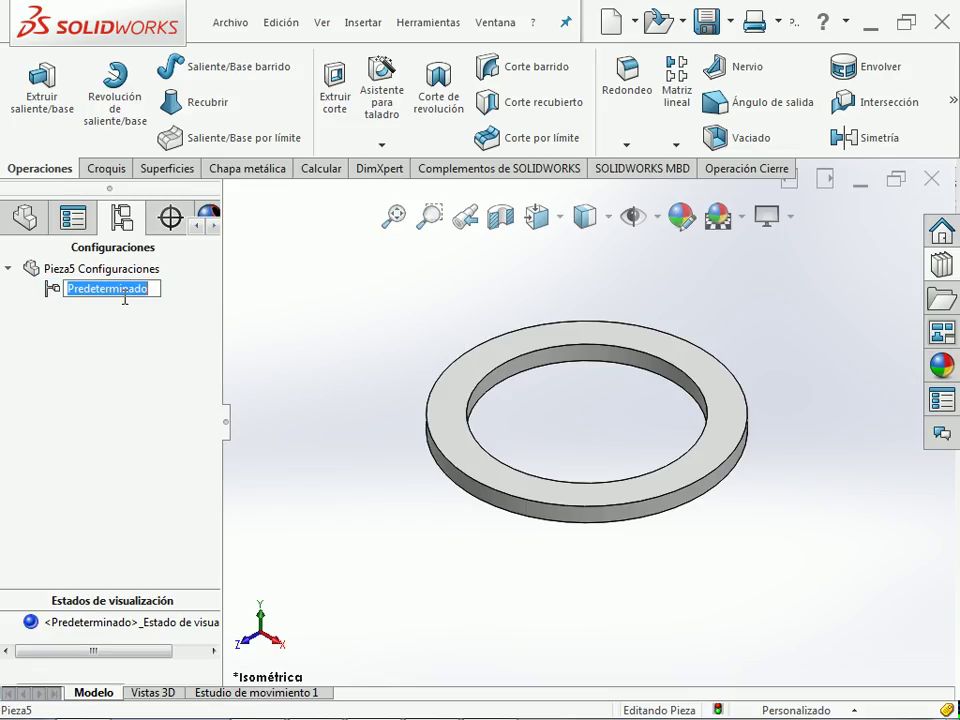
pyautogui.write('AVH-')
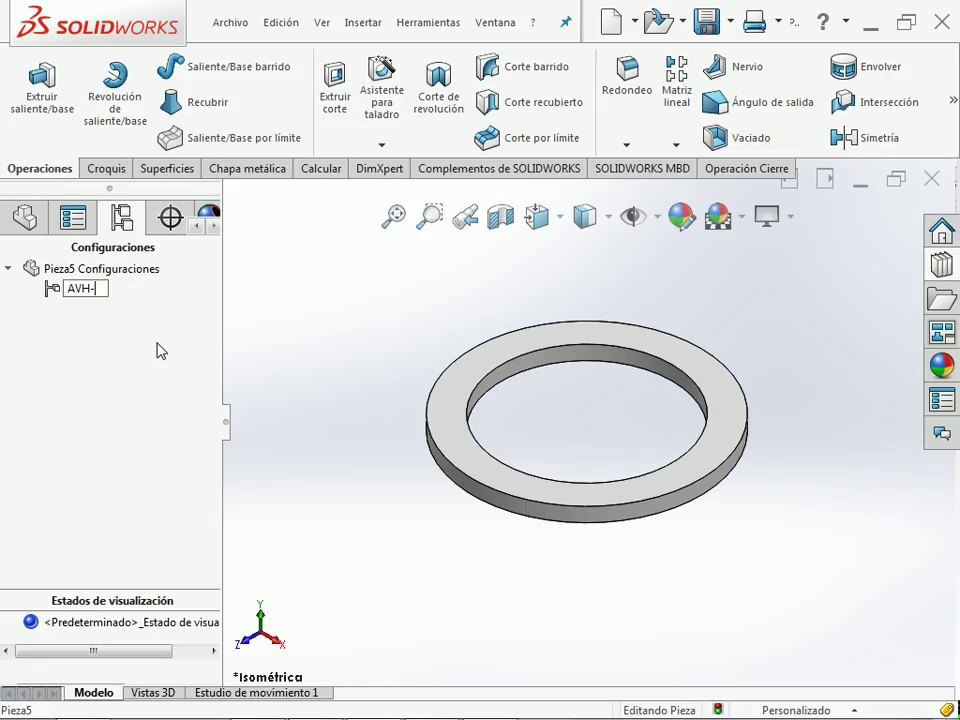
pyautogui.write('003')
pyautogui.press('Return')
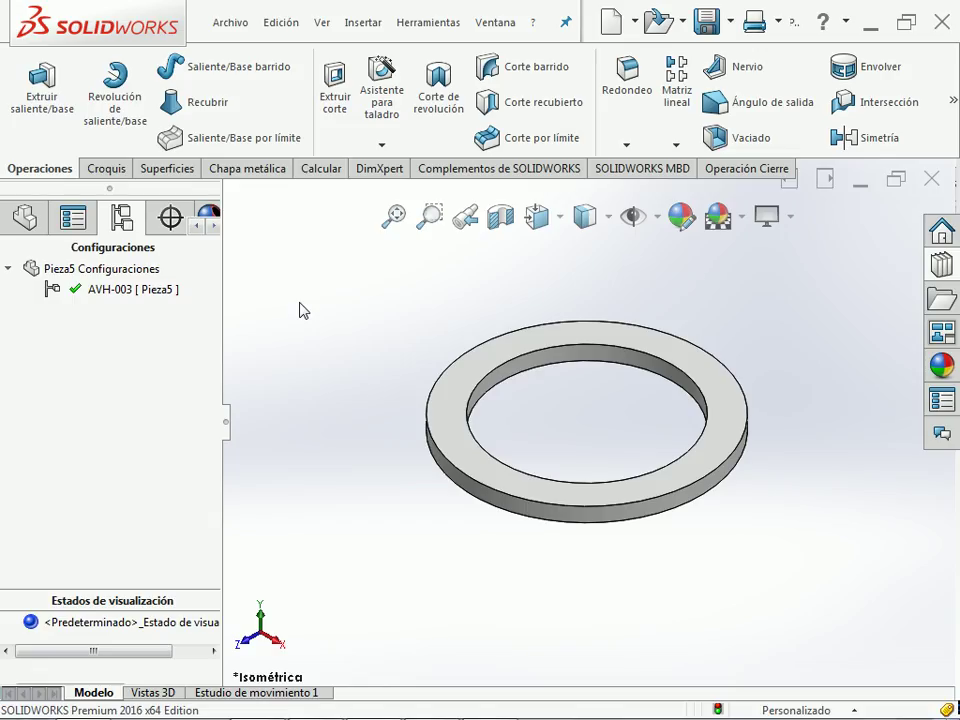
# - Insert an automatically created design table for the ring and select the dimensions diametroExterior, diametroInterior and espesor for it
pyautogui.click(363, 25)
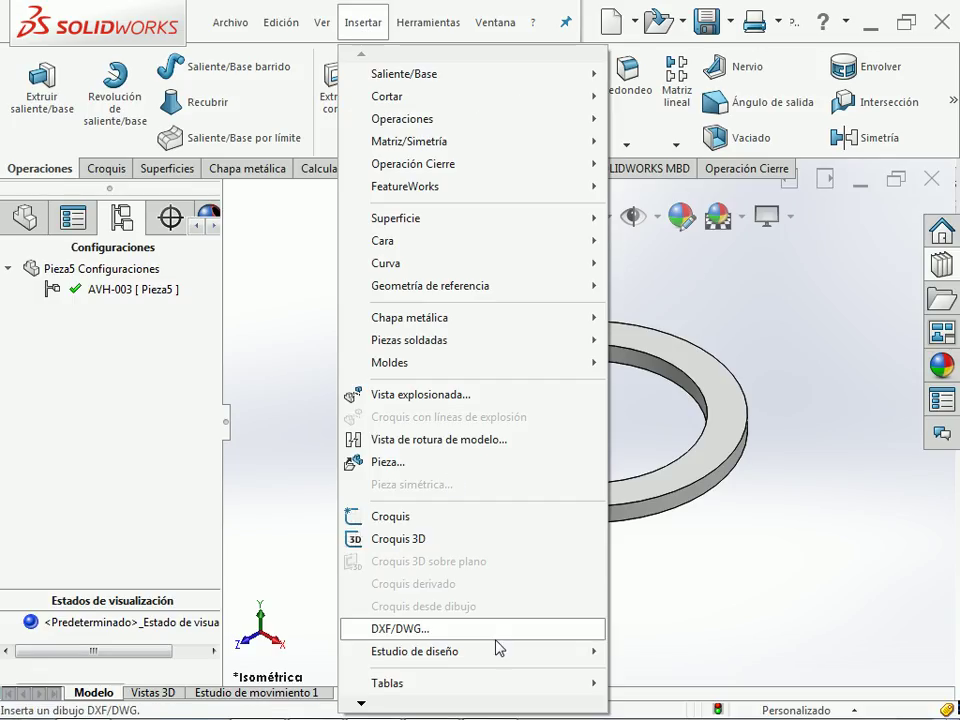
pyautogui.moveTo(521, 685)
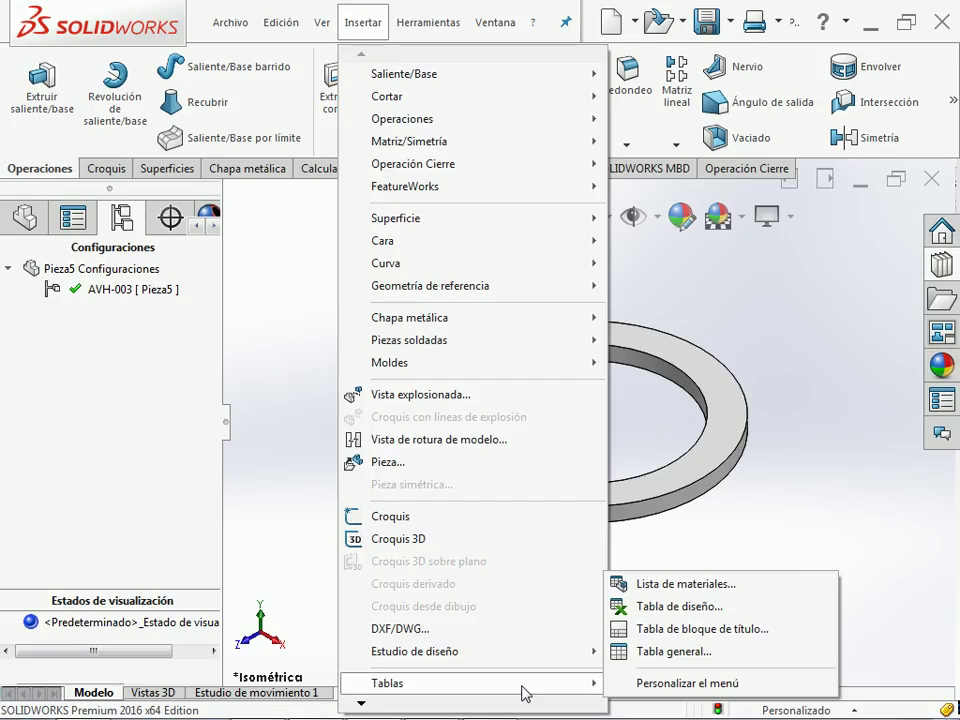
pyautogui.click(718, 610)
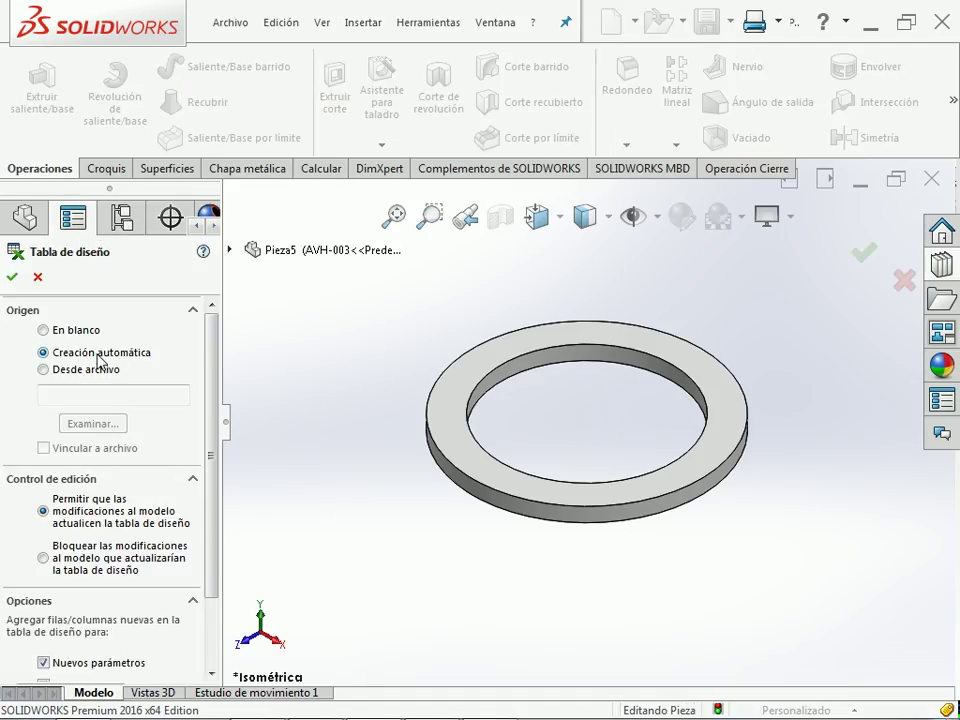
pyautogui.click(12, 277)
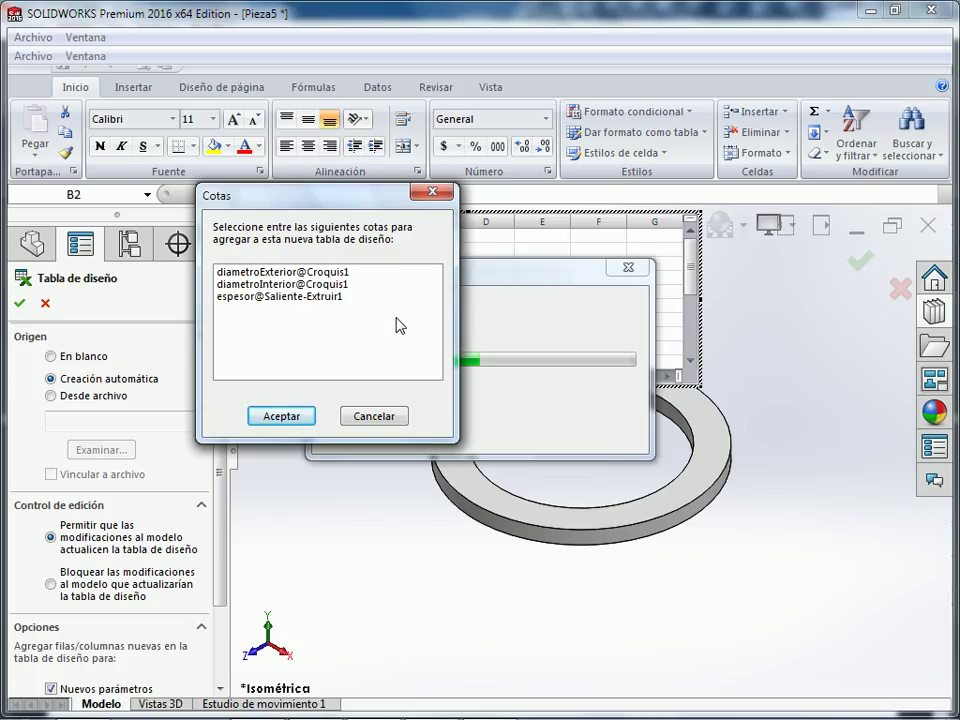
pyautogui.click(344, 285)
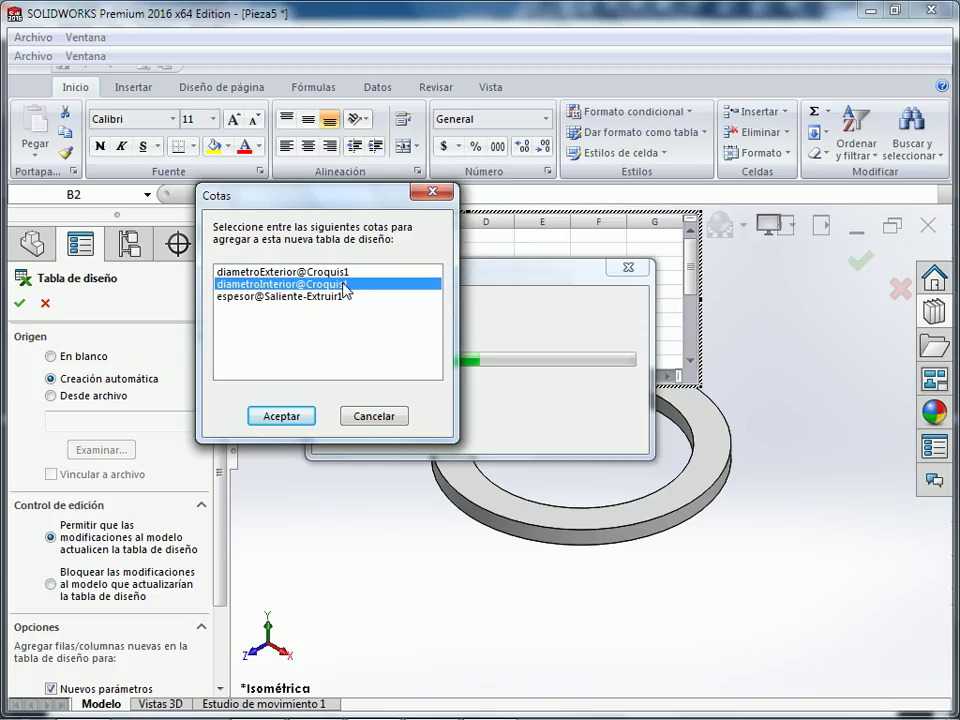
pyautogui.click(340, 274)
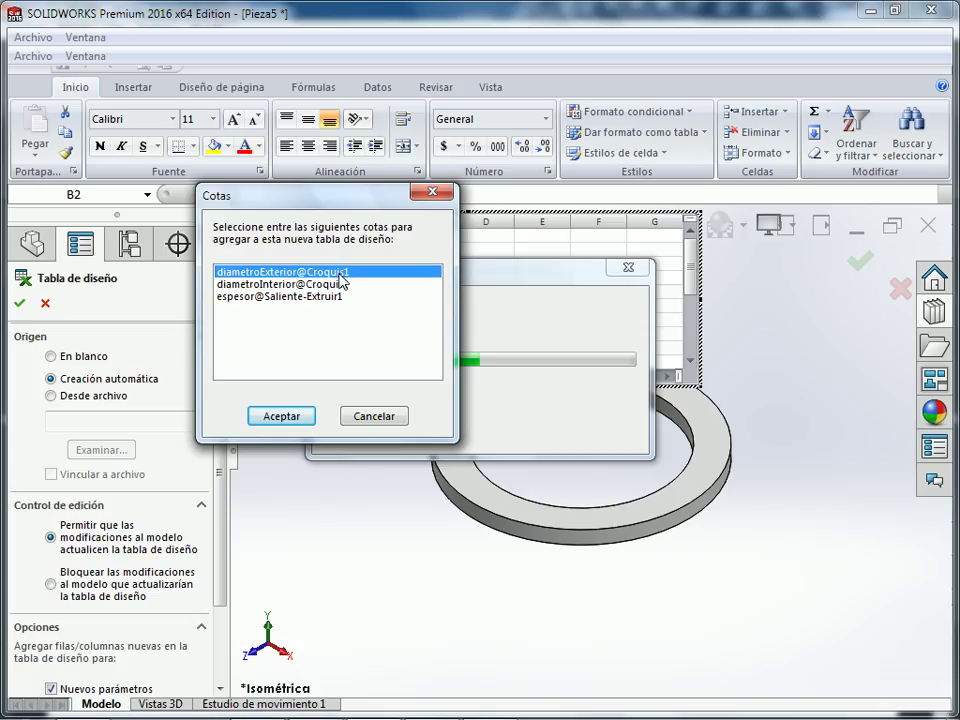
pyautogui.moveTo(340, 278); pyautogui.dragTo(329, 343)
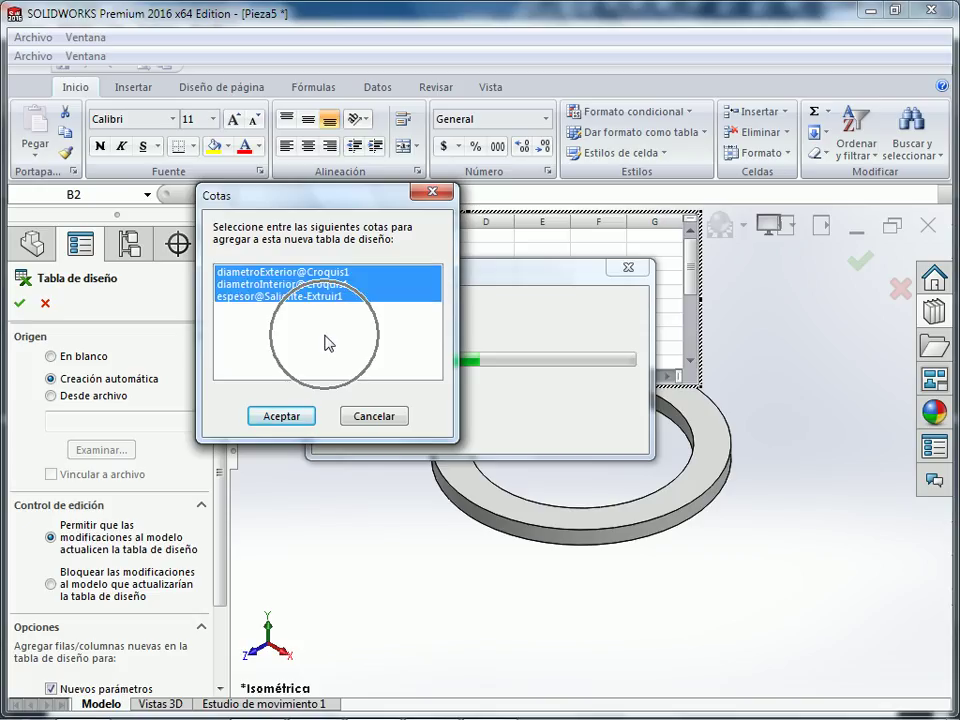
# - Add the outer diameter, inner diameter and thickness dimensions to the design table, and find the MU-AVH-005 drawing in Ejercicio_09.PDF in Acrobat Reader
pyautogui.click(303, 417)
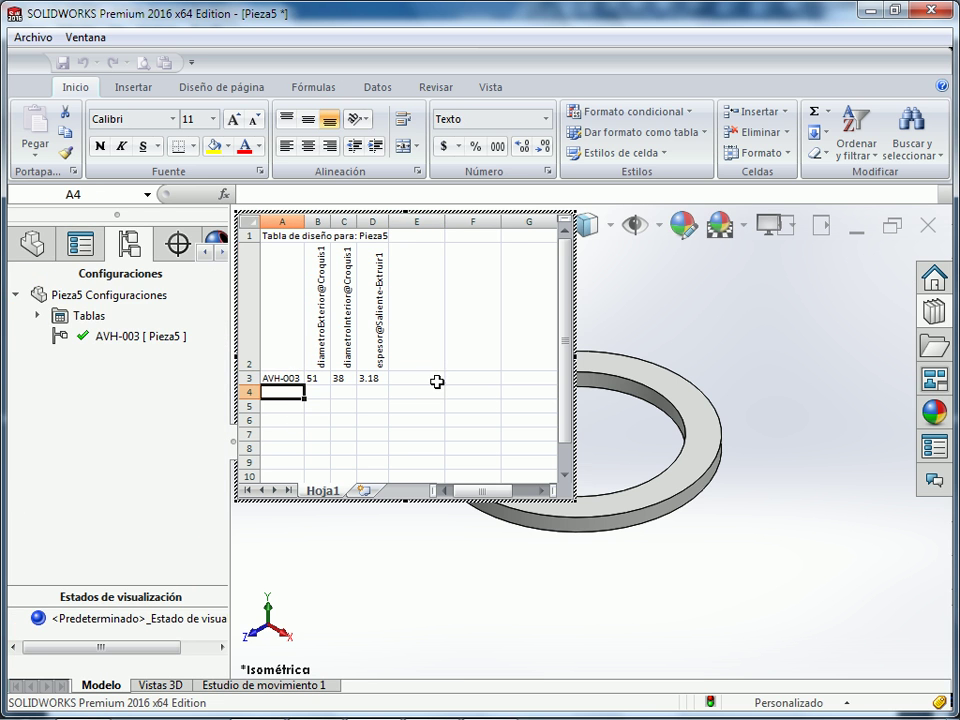
pyautogui.hotkey('alt', 'Tab')
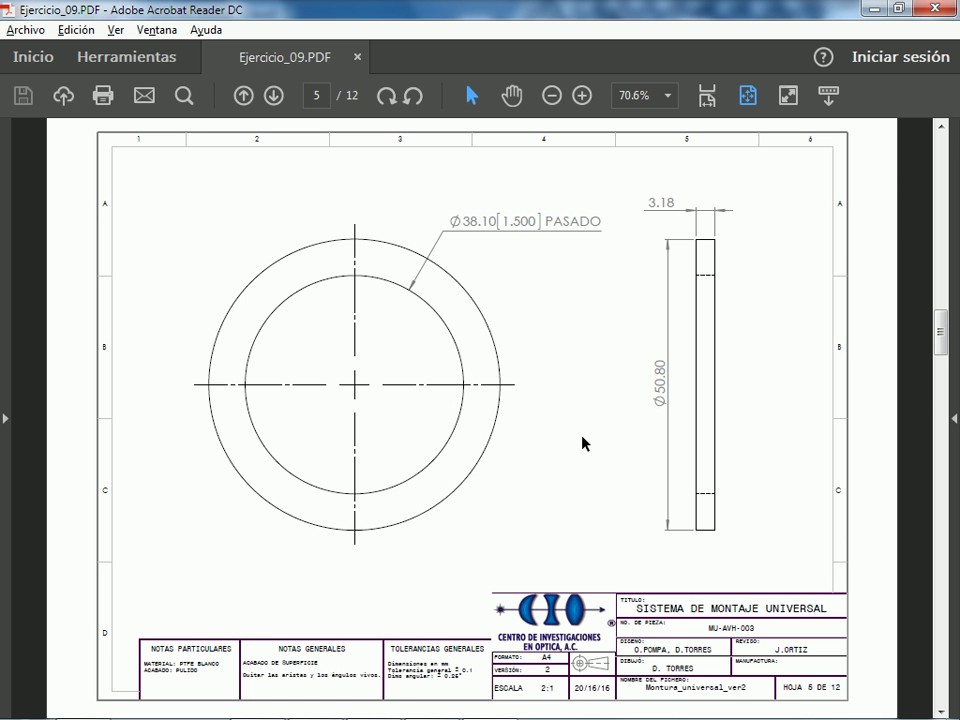
pyautogui.scroll(-2, 583, 443)
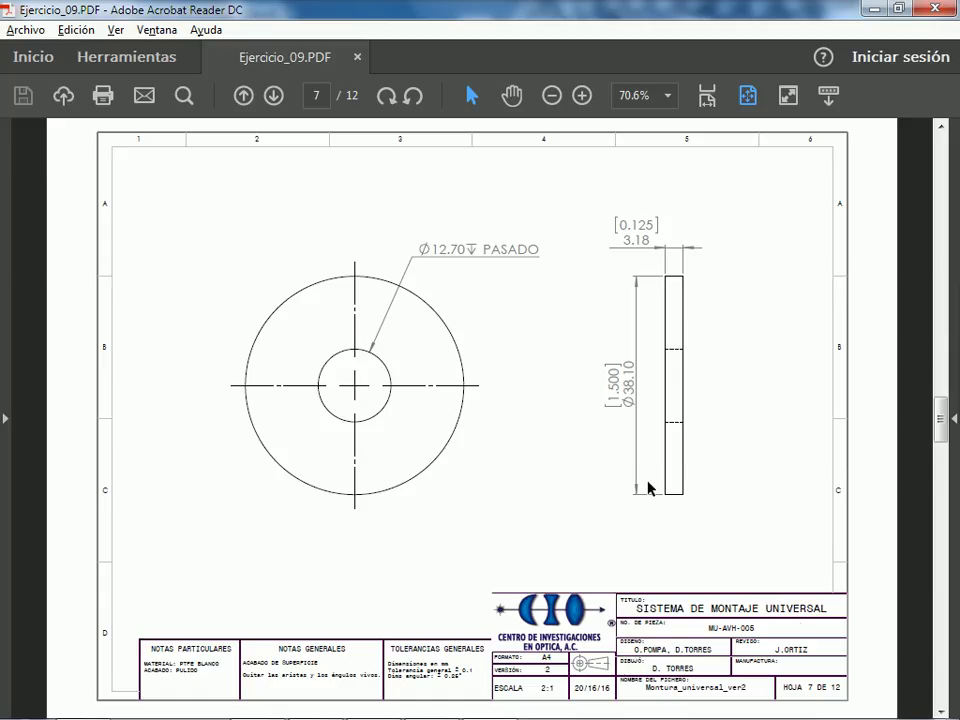
pyautogui.hotkey('alt', 'Tab')
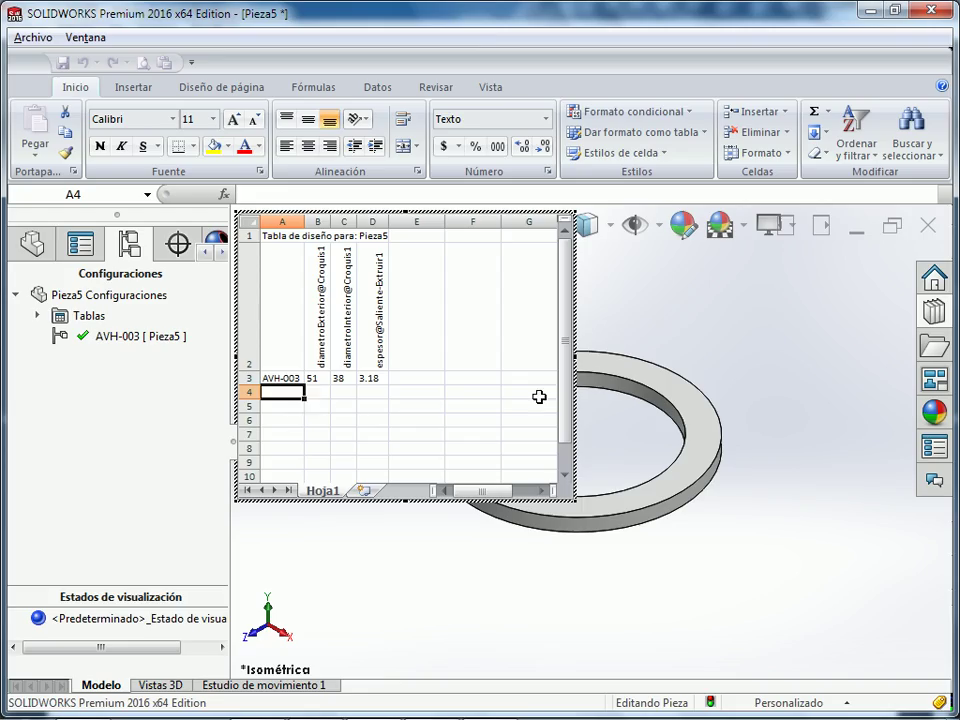
# - Name a new configuration AVH-005 in row 4 of the design table
pyautogui.write('AVH-003')
pyautogui.hotkey('shift', 'Home')
pyautogui.hotkey('shift', 'Right')
pyautogui.hotkey('shift', 'Right')
pyautogui.hotkey('shift', 'Right')
pyautogui.hotkey('shift', 'Right')
pyautogui.hotkey('shift', 'Right')
pyautogui.hotkey('shift', 'Right')
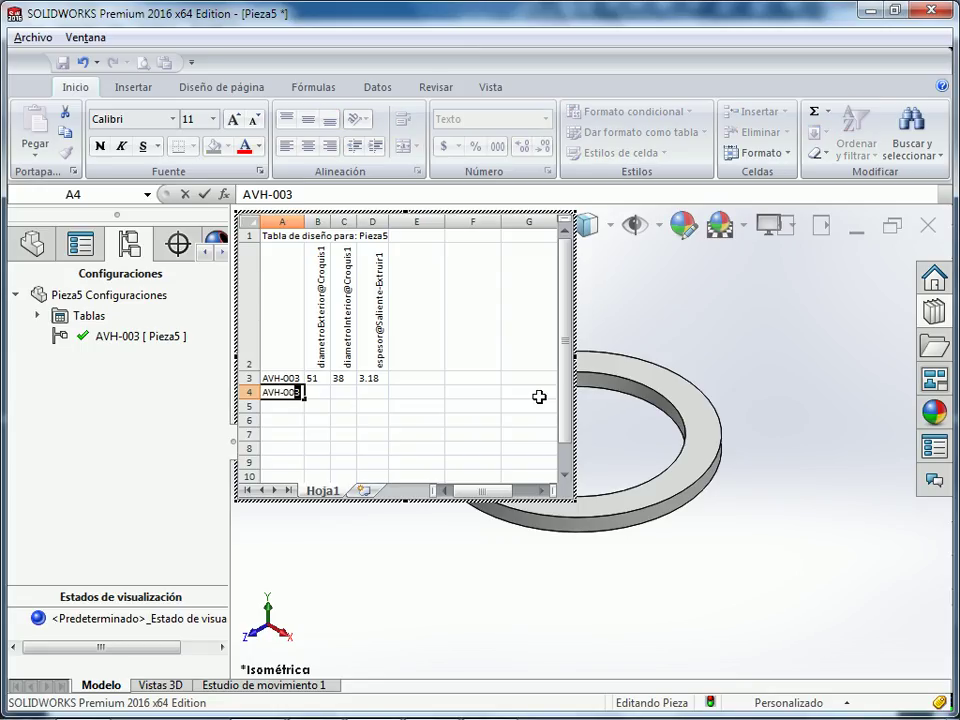
pyautogui.write('5')
pyautogui.press('Return')
pyautogui.press('Up')
pyautogui.press('Right')
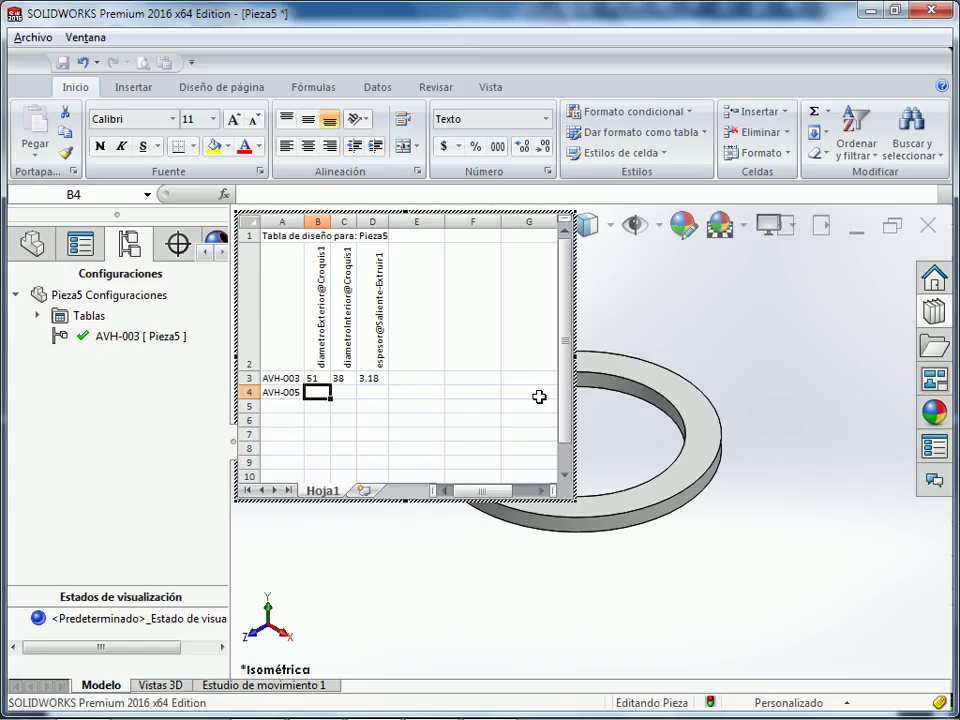
# - Fill in the AVH-005 row from the PDF drawing: outer diameter 38.1, inner diameter 12.7 and thickness 3.18
pyautogui.hotkey('alt', 'Tab')
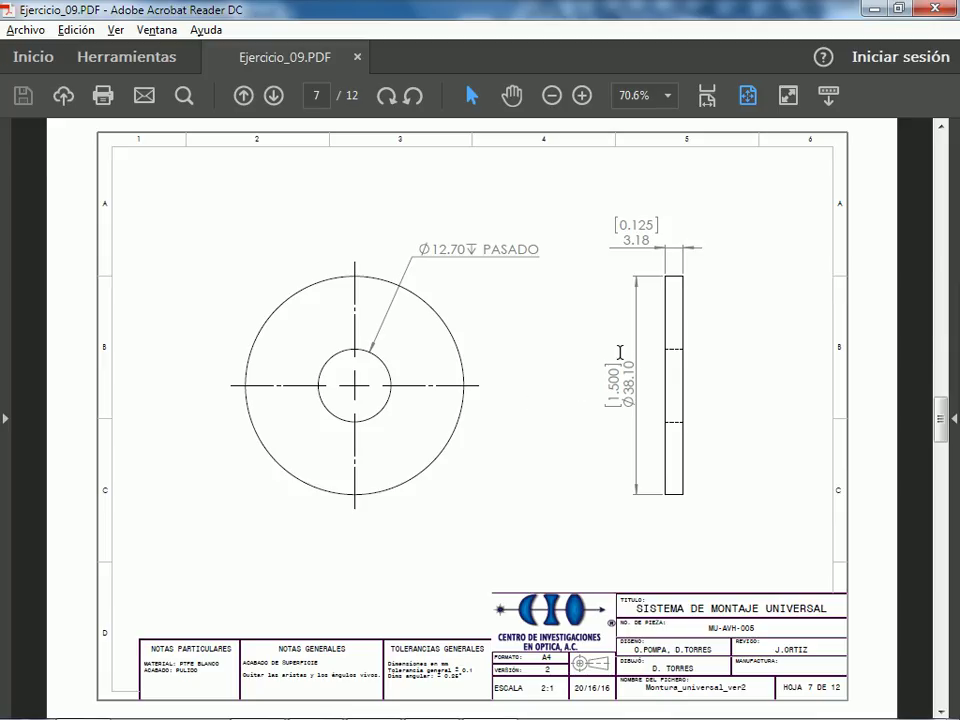
pyautogui.hotkey('alt', 'Tab')
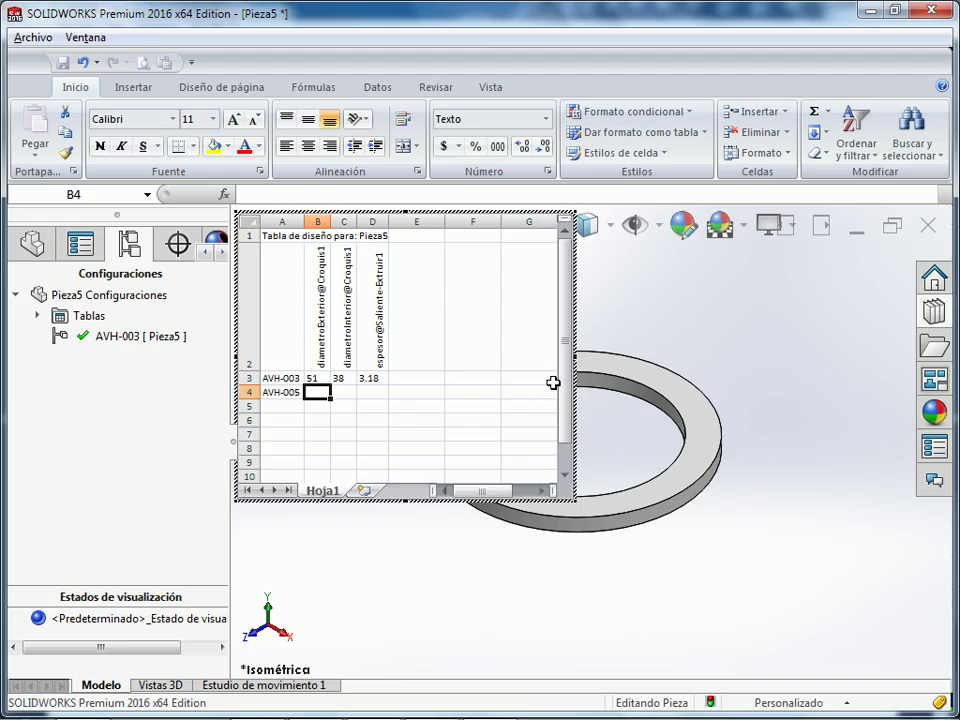
pyautogui.write('38.1')
pyautogui.press('Tab')
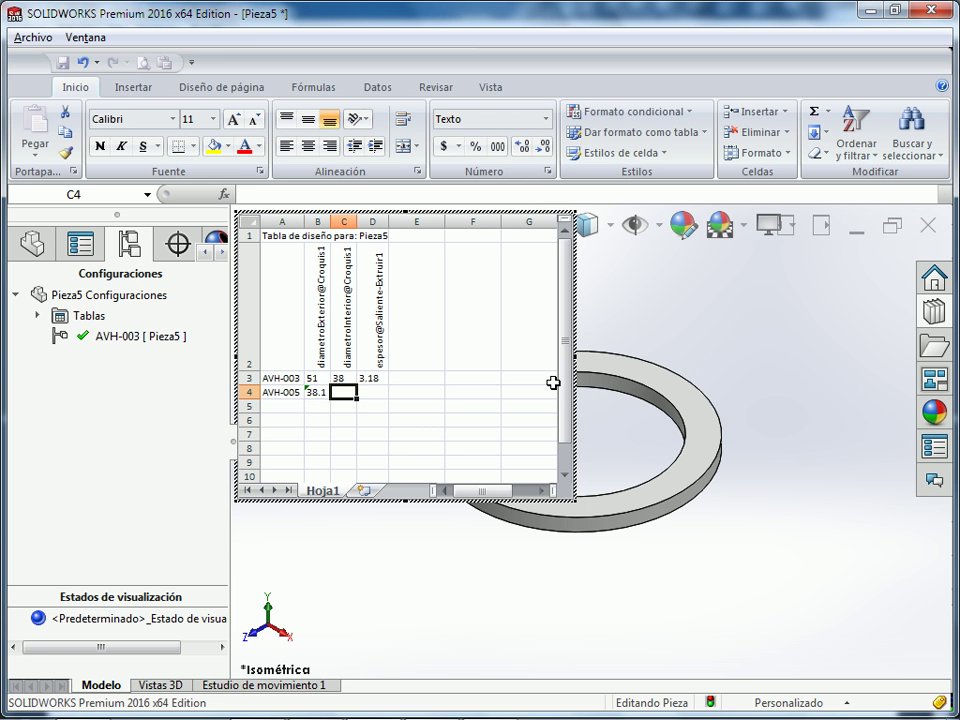
pyautogui.hotkey('alt', 'Tab')
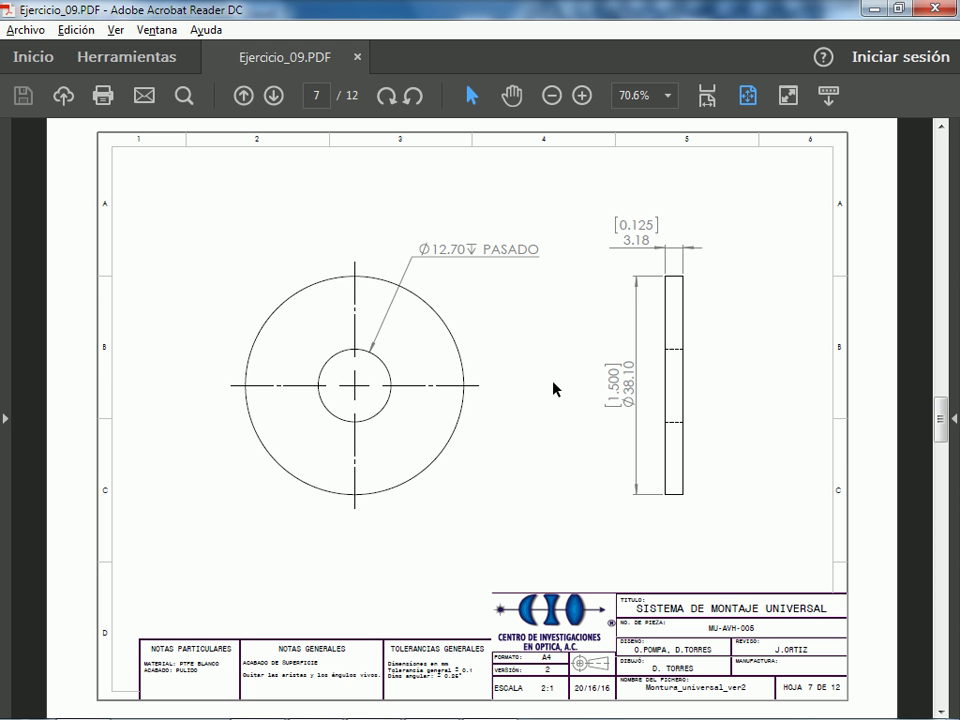
pyautogui.hotkey('alt', 'Tab')
pyautogui.write('12.')
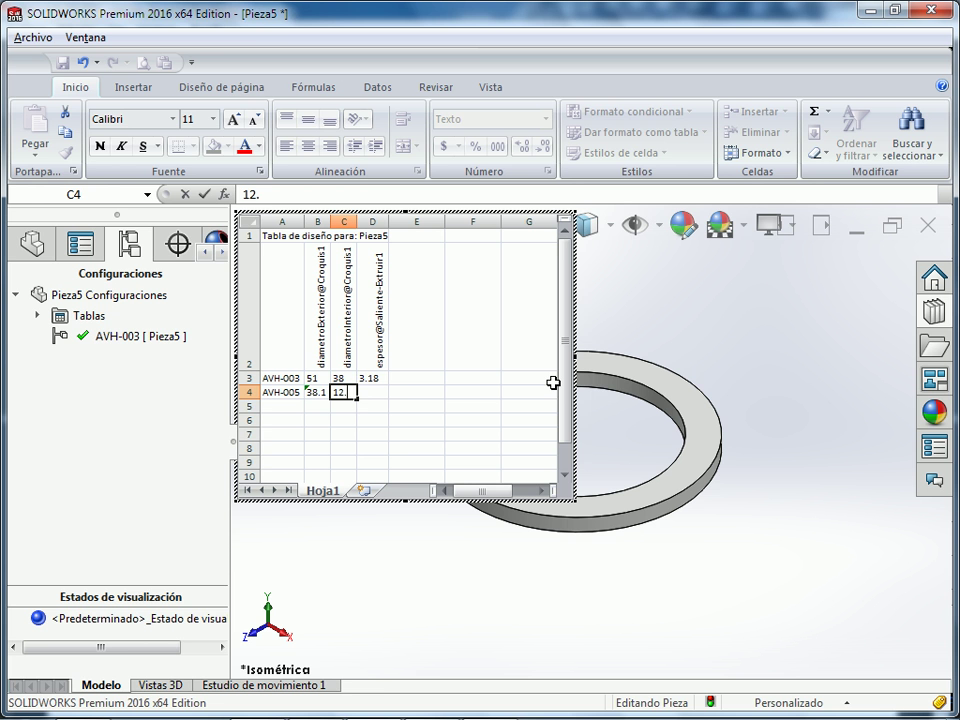
pyautogui.write('7')
pyautogui.press('Tab')
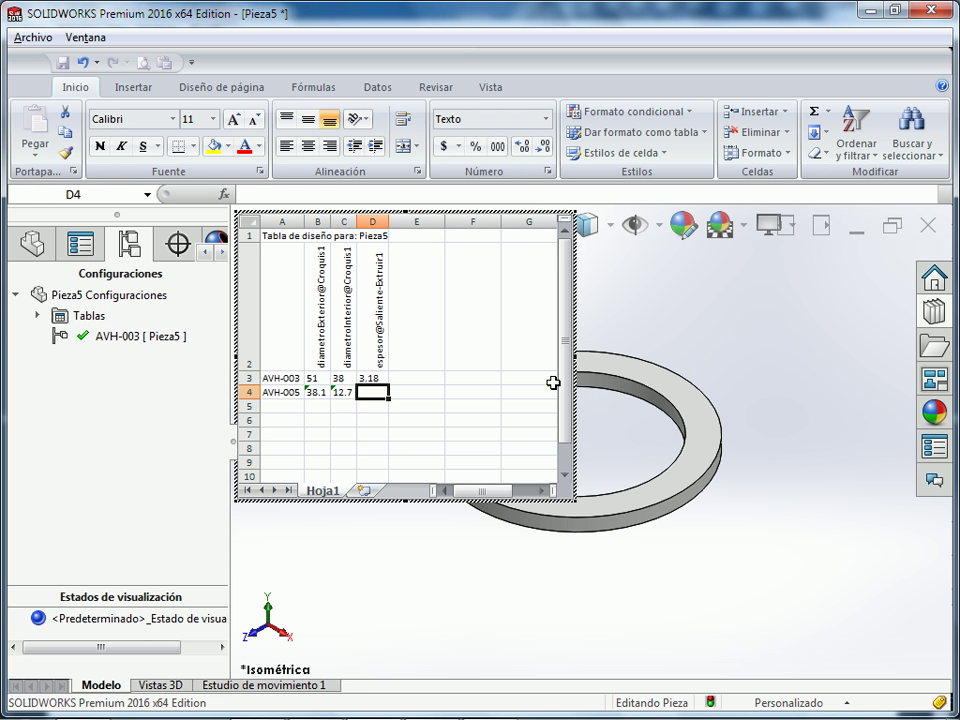
pyautogui.hotkey('alt', 'Tab')
pyautogui.hotkey('alt', 'Tab')
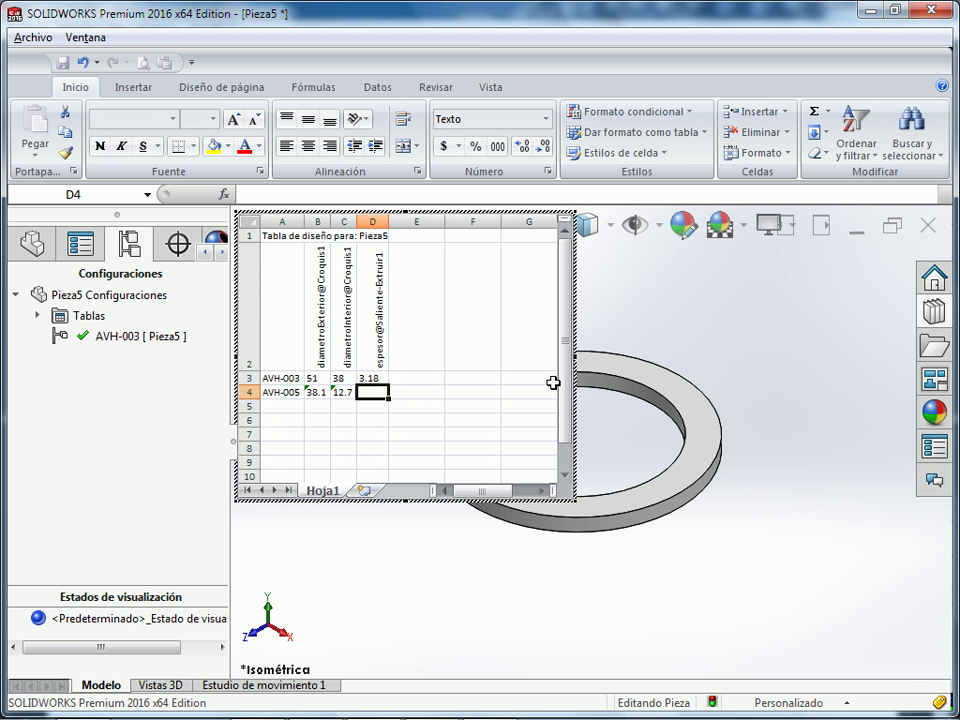
pyautogui.write('3.18')
pyautogui.press('Return')
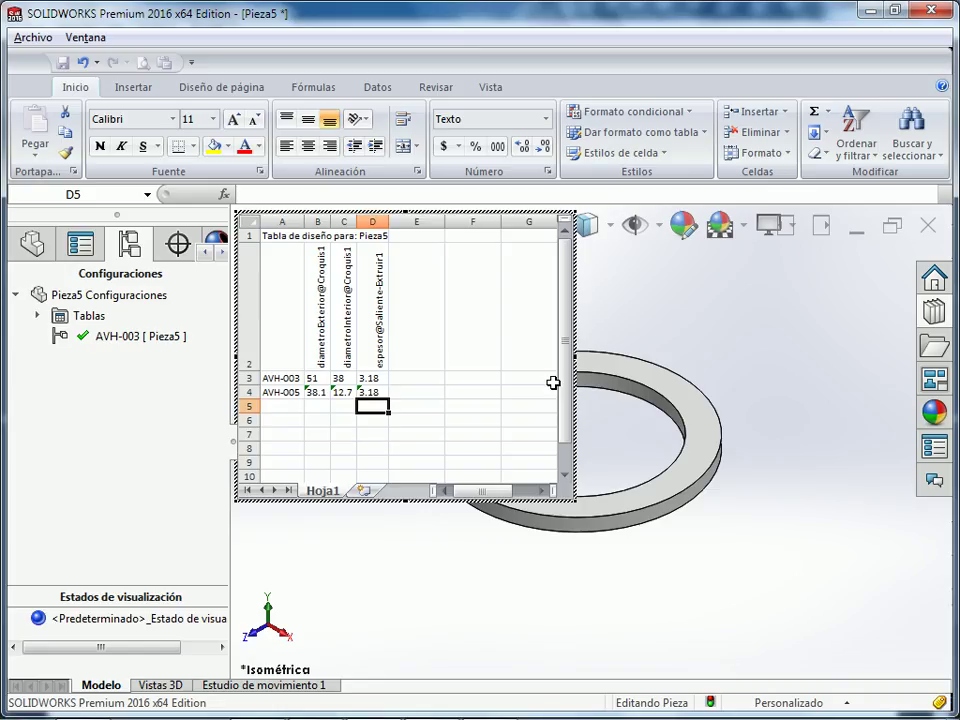
pyautogui.press('Up')
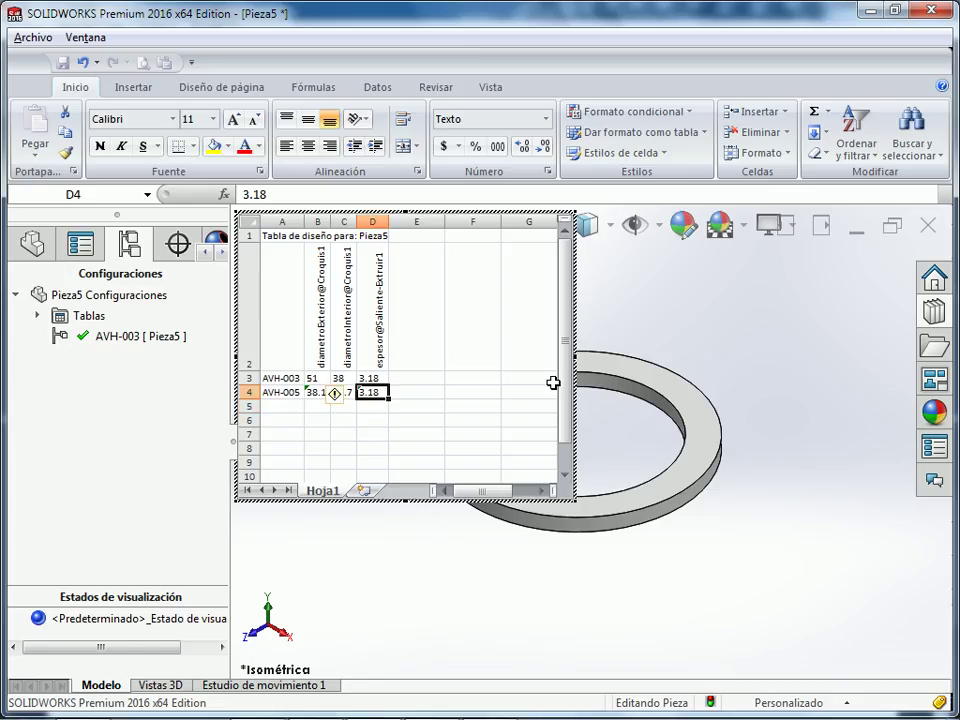
pyautogui.hotkey('shift', 'Left')
pyautogui.hotkey('shift', 'Left')
pyautogui.hotkey('shift', 'Up')
pyautogui.hotkey('shift', 'Up')
pyautogui.hotkey('shift', 'Up')
pyautogui.hotkey('shift', 'Left')
pyautogui.press('Down')
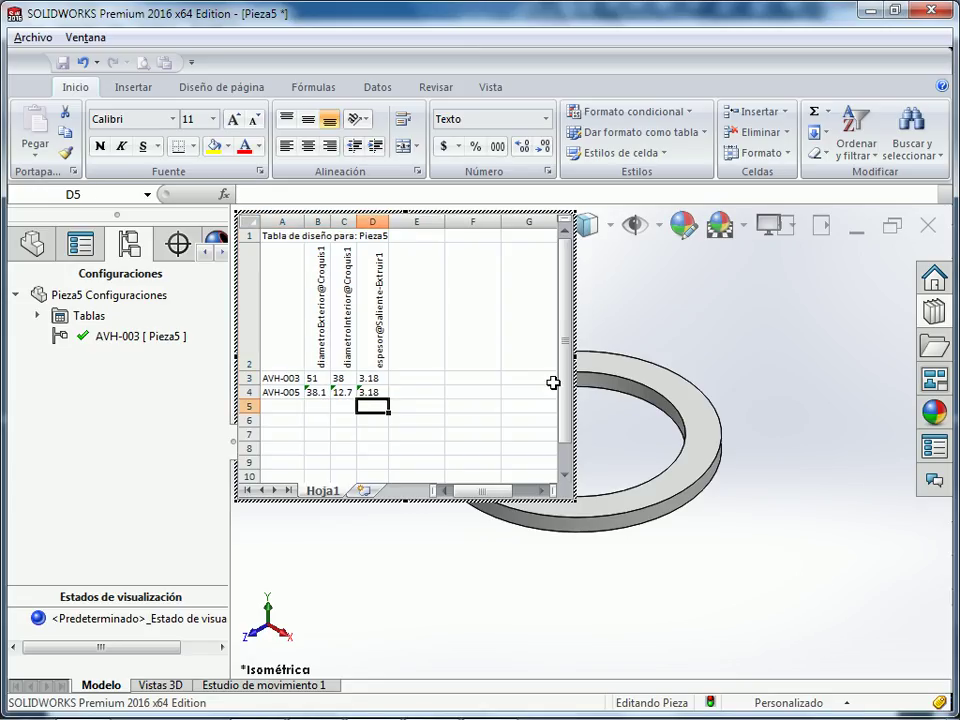
# - Enlarge the font of design table cells A1 to D5 to 18 points
pyautogui.hotkey('shift', 'Up')
pyautogui.hotkey('shift', 'Left')
pyautogui.hotkey('shift', 'Up')
pyautogui.hotkey('shift', 'Up')
pyautogui.hotkey('shift', 'Left')
pyautogui.hotkey('shift', 'Left')
pyautogui.hotkey('shift', 'Up')
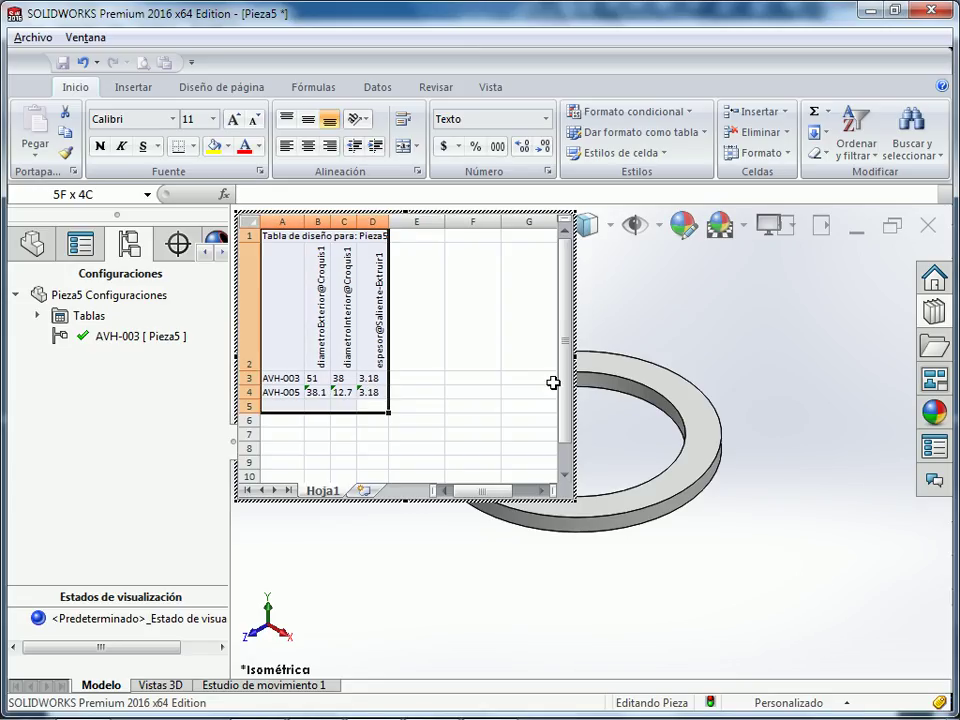
pyautogui.click(242, 119)
pyautogui.click(242, 119)
pyautogui.click(242, 119)
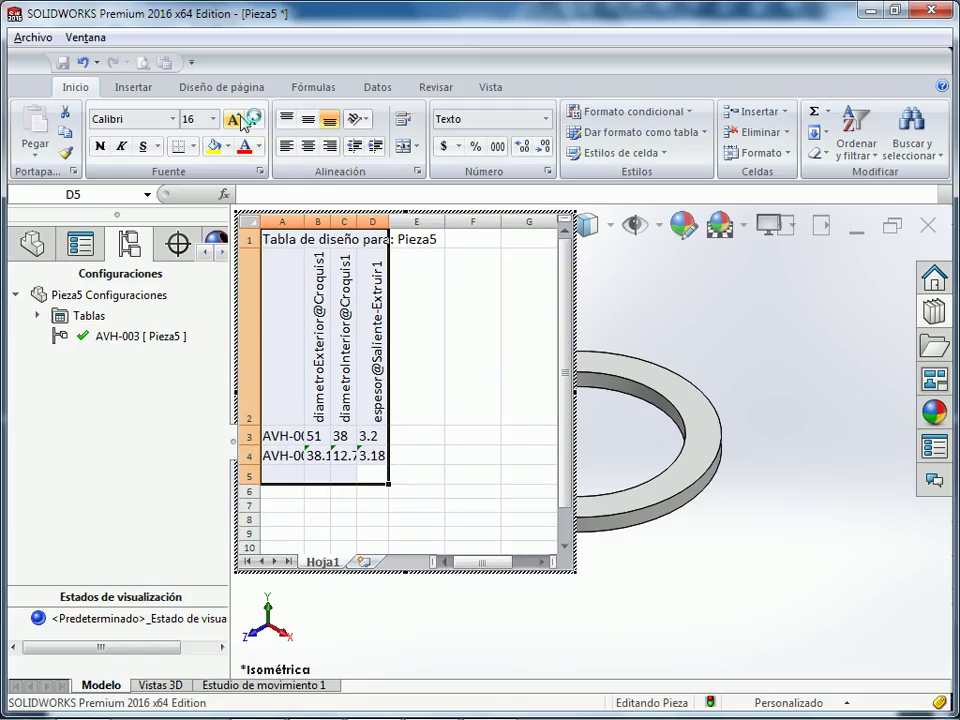
pyautogui.click(242, 119)
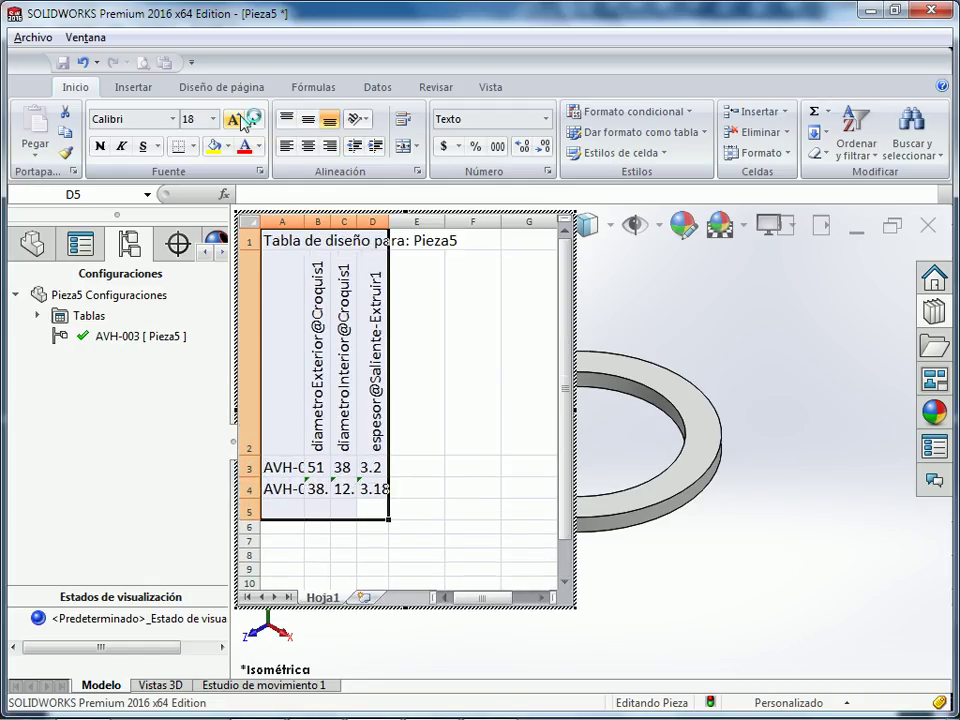
# - Widen the design table's columns A to D so the enlarged contents fit
pyautogui.doubleClick(313, 220)
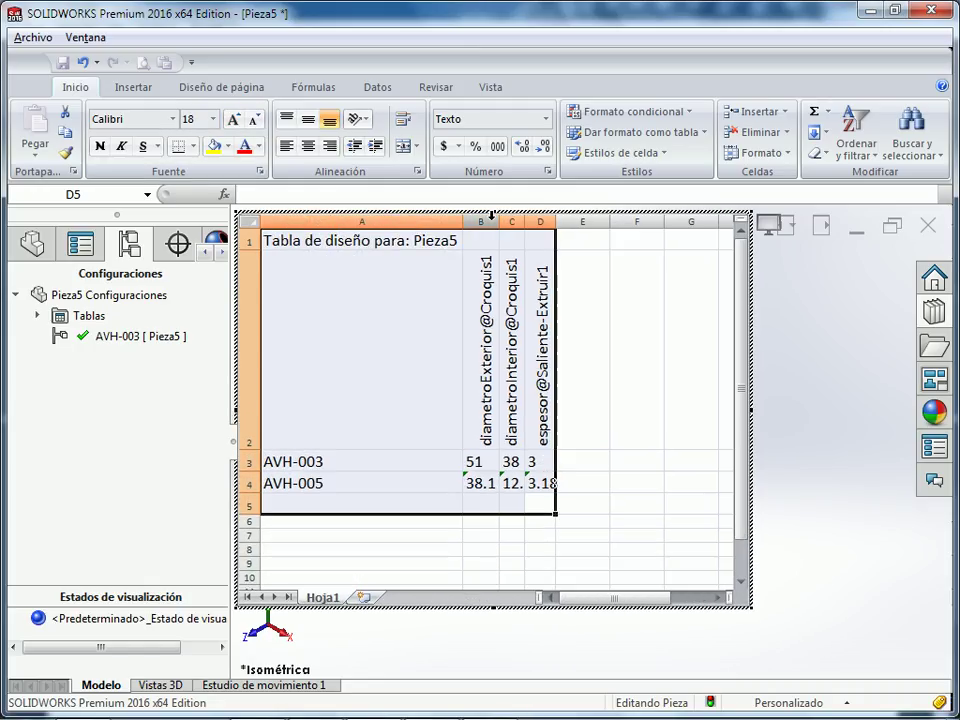
pyautogui.moveTo(524, 220); pyautogui.dragTo(592, 220)
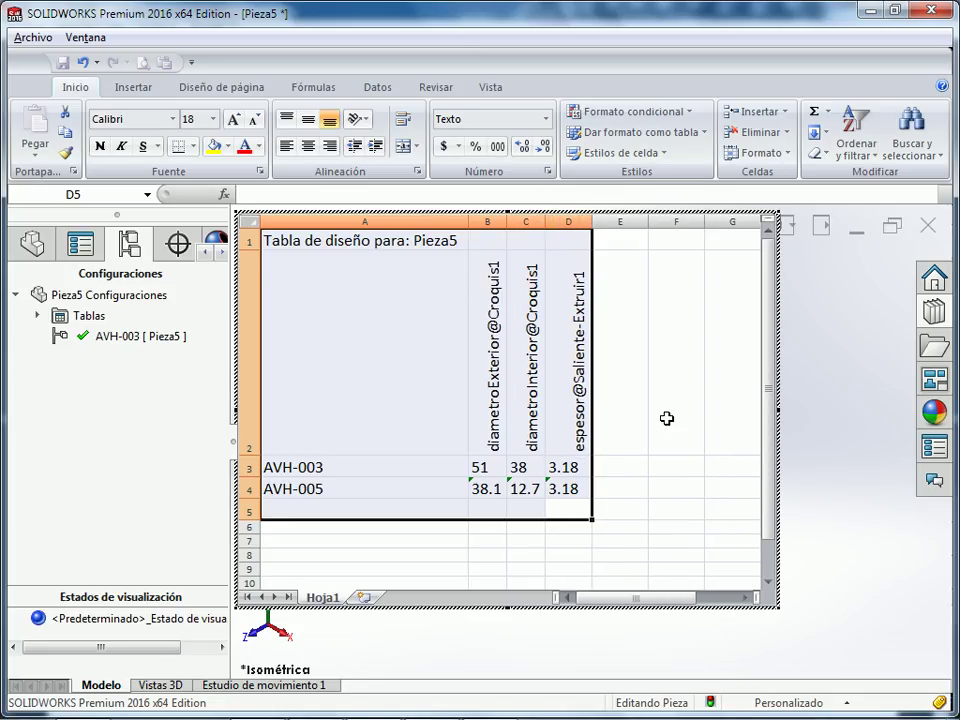
pyautogui.click(688, 467)
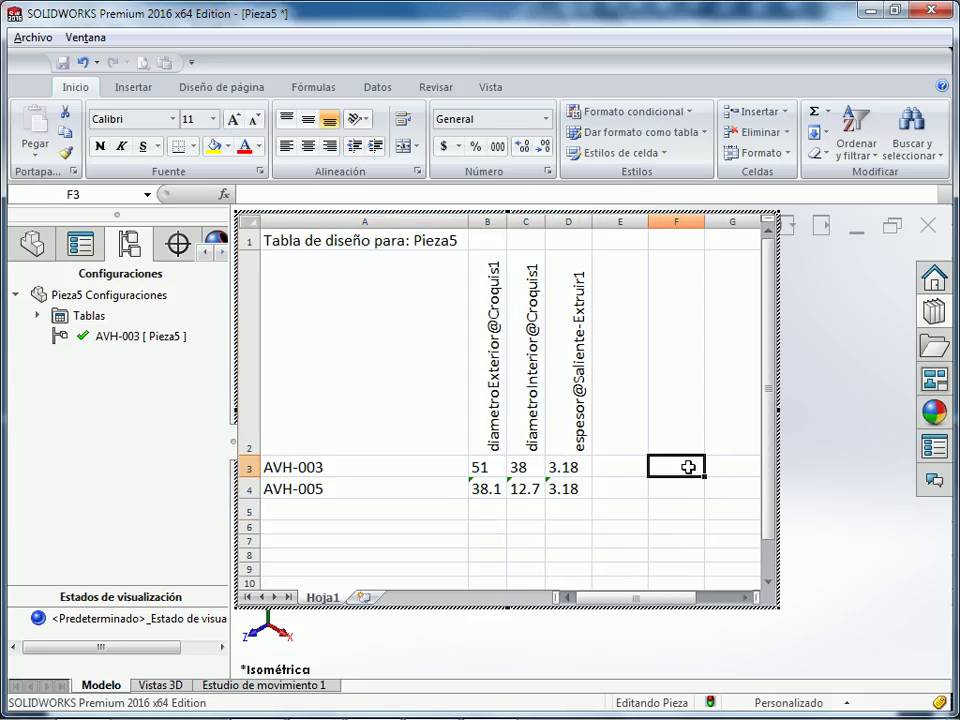
# - Find the MU-AVH-006 drawing on page 8 of the PDF and name a new configuration AVH-006 in row 5 of the design table
pyautogui.hotkey('alt', 'Tab')
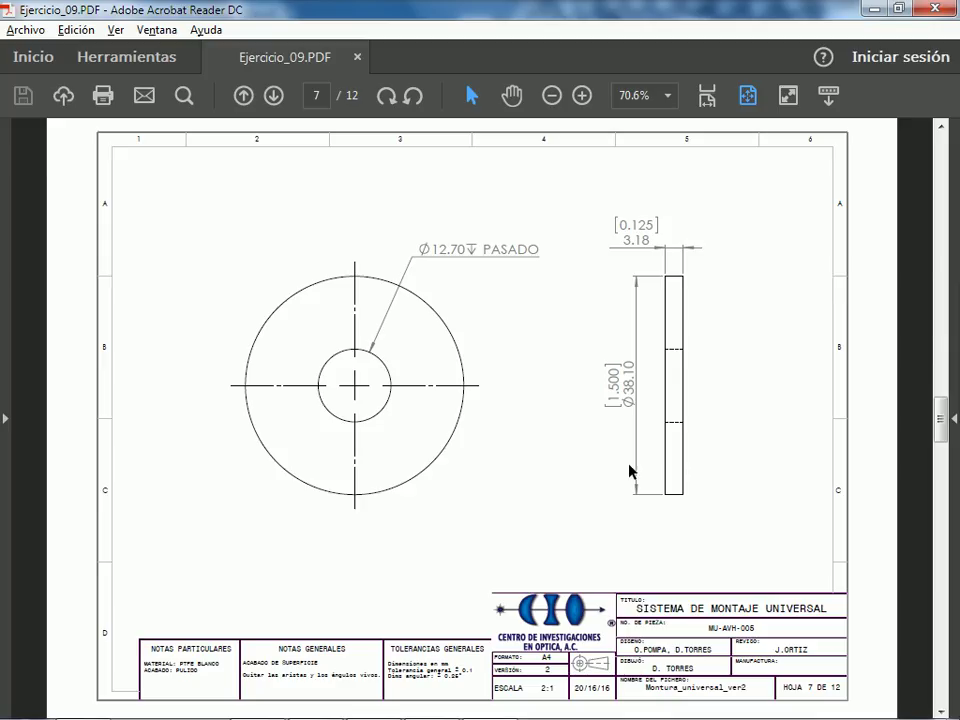
pyautogui.scroll(-2, 632, 470)
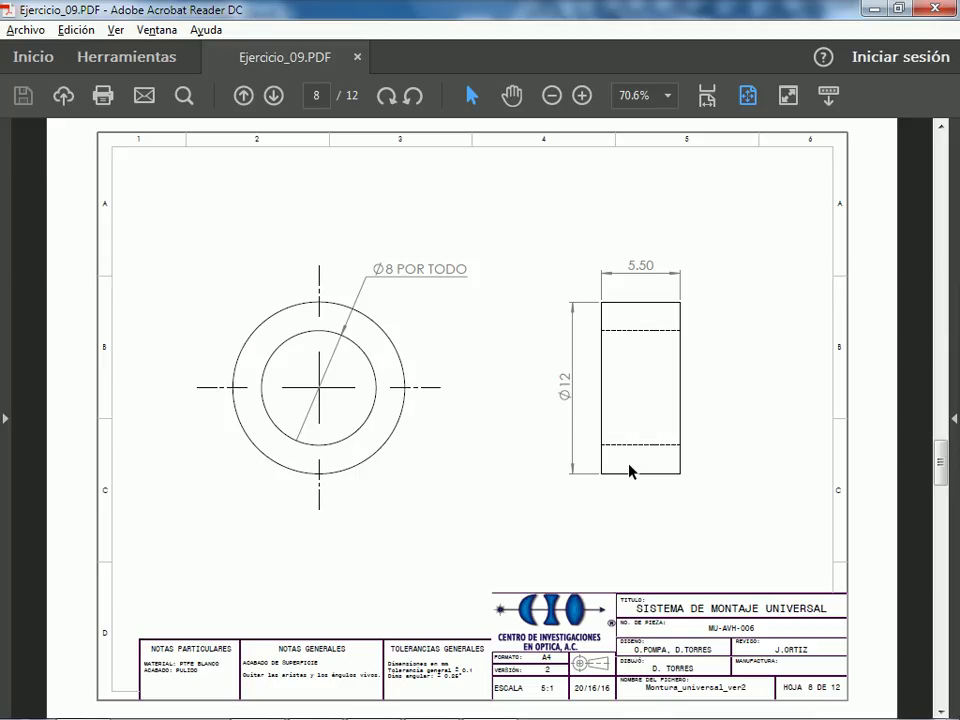
pyautogui.hotkey('alt', 'Tab')
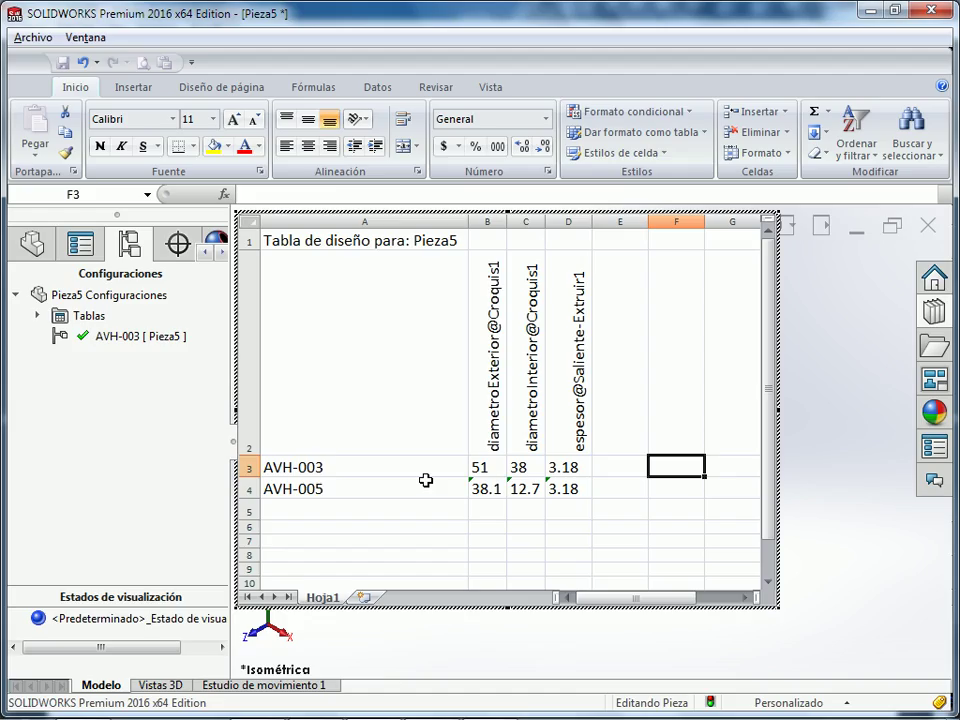
pyautogui.click(358, 516)
pyautogui.write('AV')
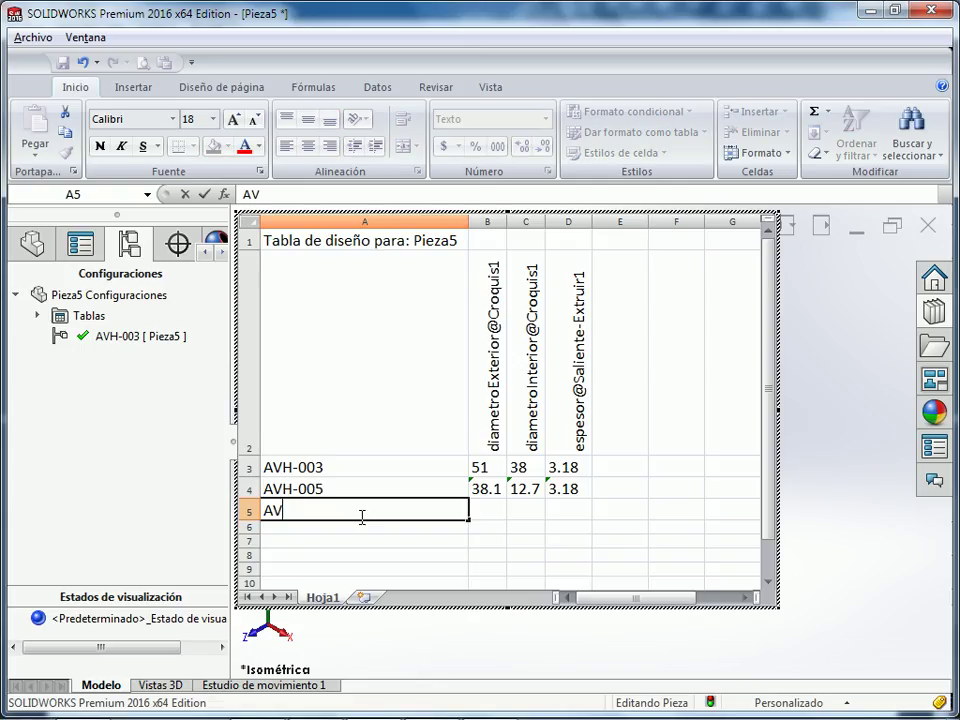
pyautogui.write('H-006')
pyautogui.click(495, 510)
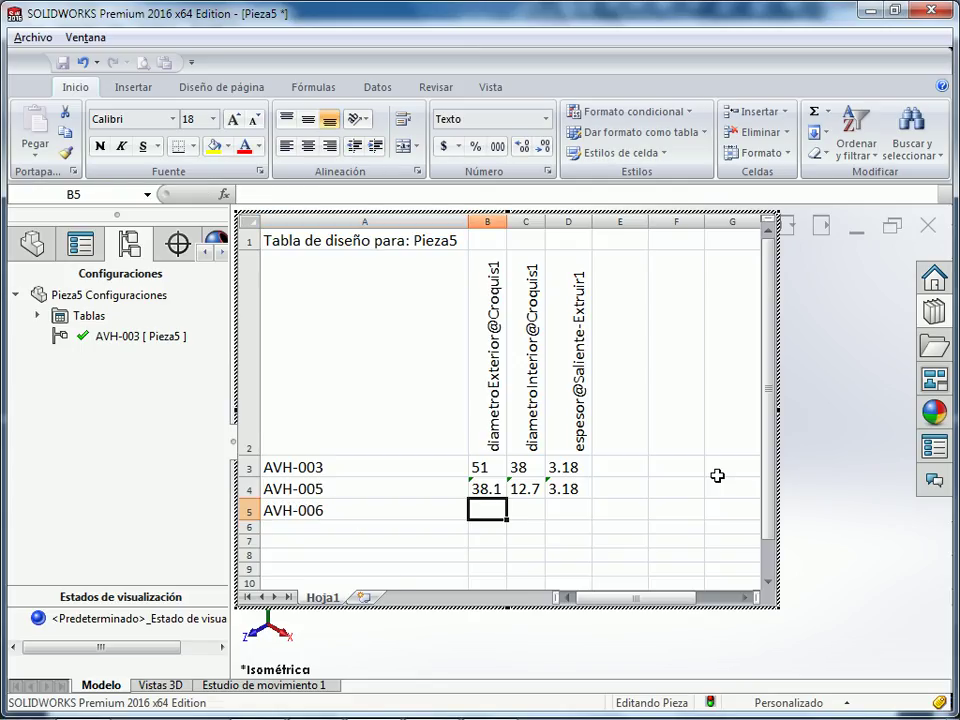
# - Fill in the AVH-006 row with outer diameter 12, inner diameter 8 and thickness 5.5, and exit the design table to generate the configurations
pyautogui.hotkey('alt', 'Tab')
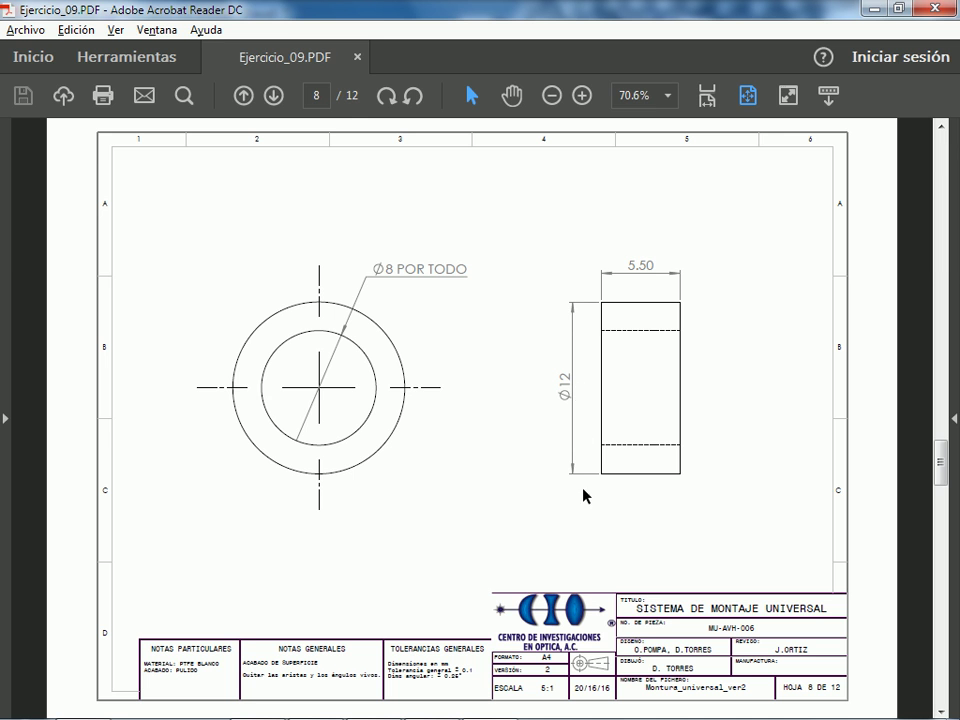
pyautogui.hotkey('alt', 'Tab')
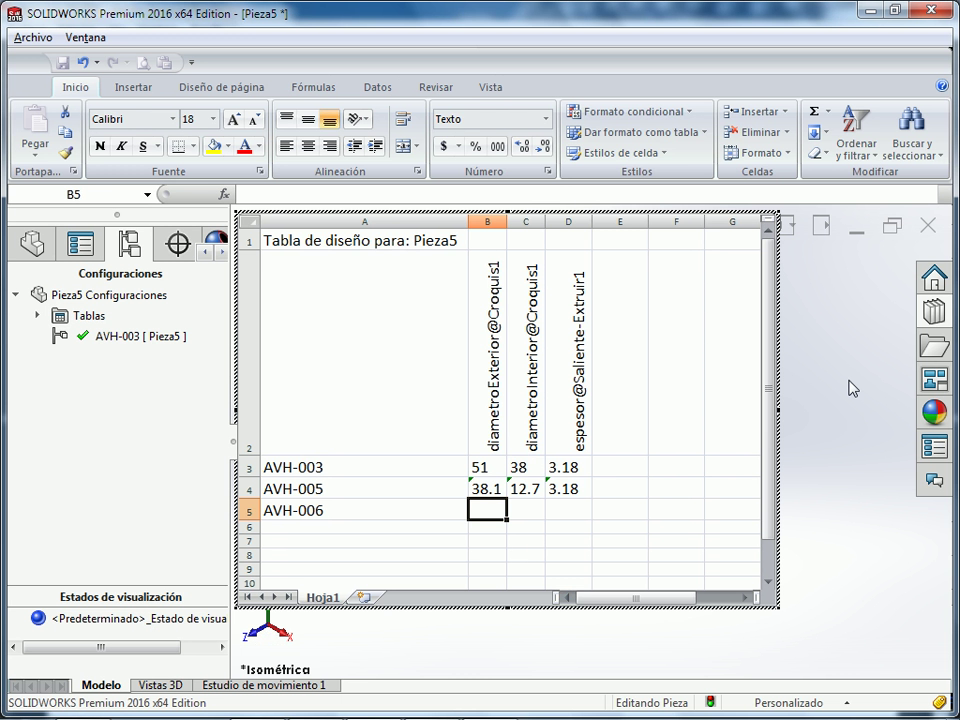
pyautogui.write('12')
pyautogui.press('Tab')
pyautogui.hotkey('alt', 'Tab')
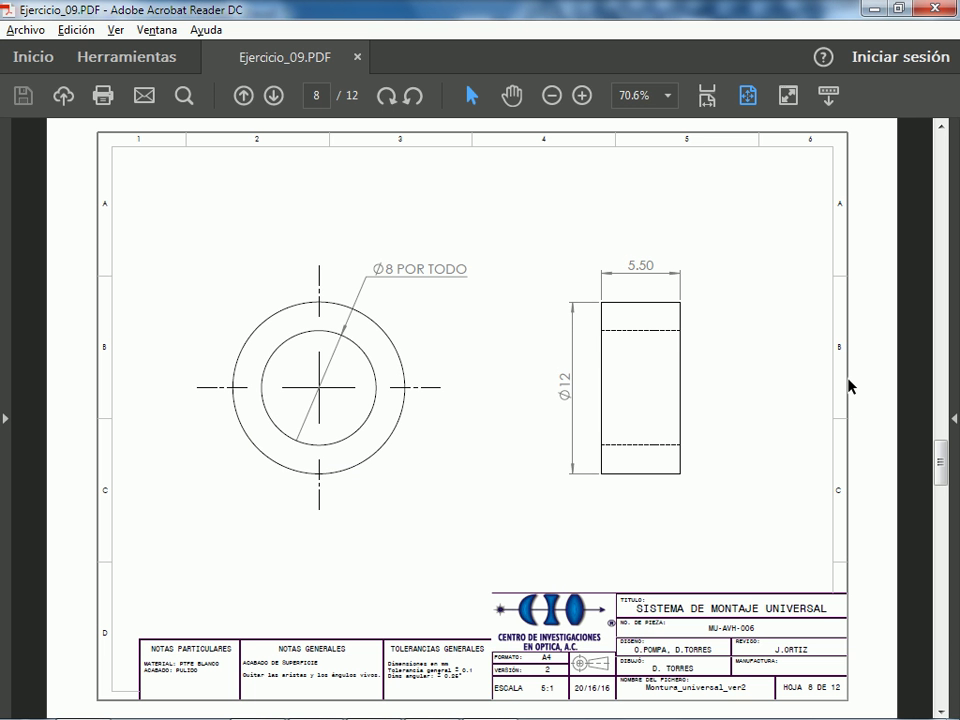
pyautogui.hotkey('alt', 'Tab')
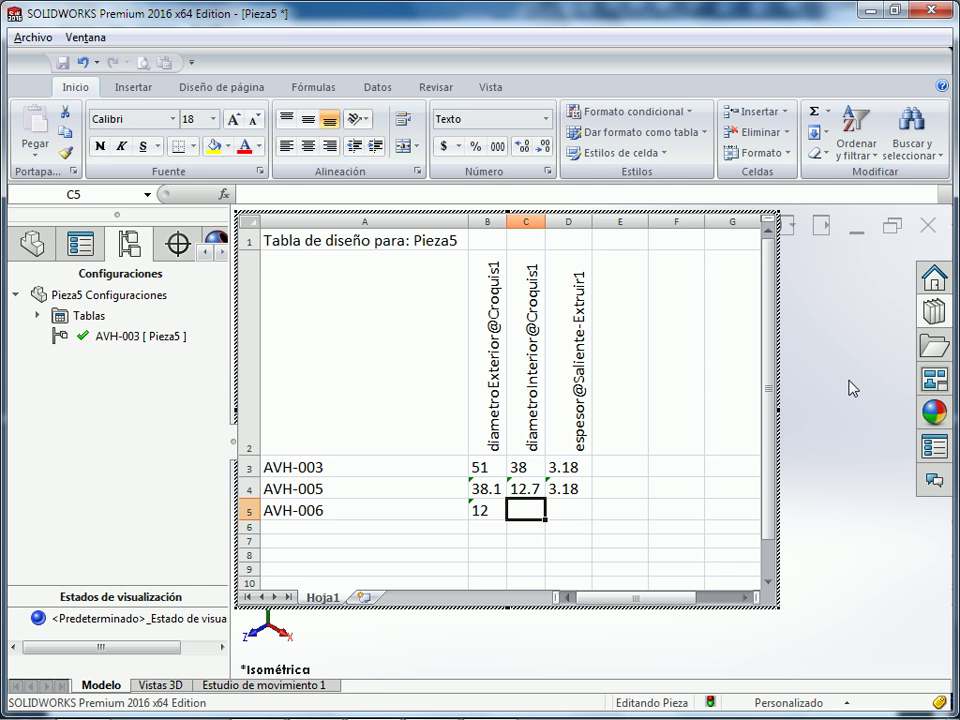
pyautogui.write('8')
pyautogui.press('Tab')
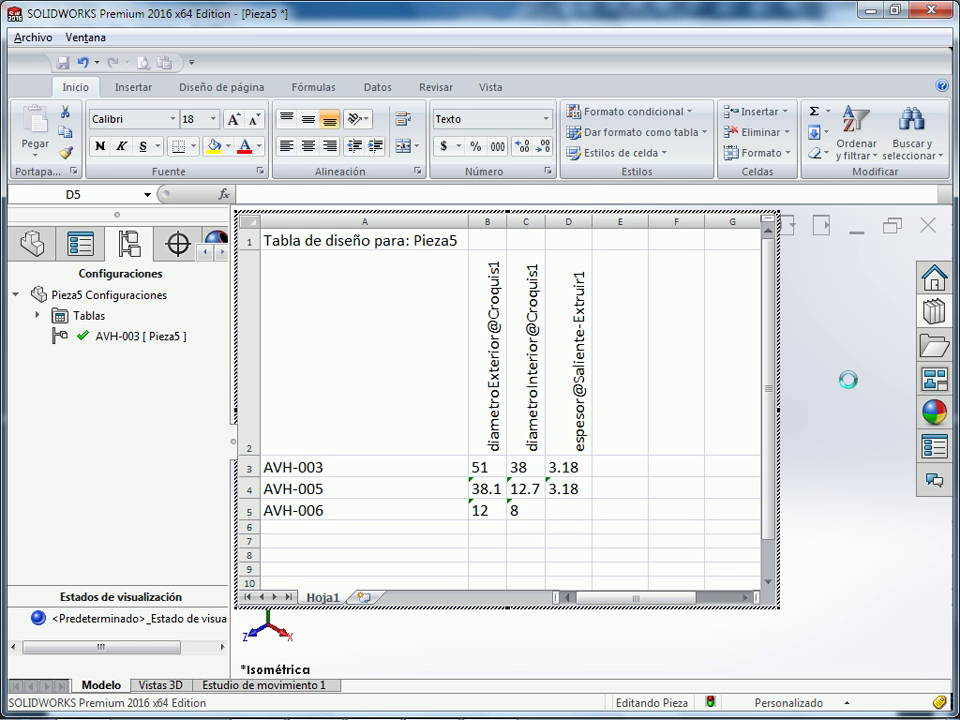
pyautogui.hotkey('alt', 'Tab')
pyautogui.hotkey('alt', 'Tab')
pyautogui.write('5')
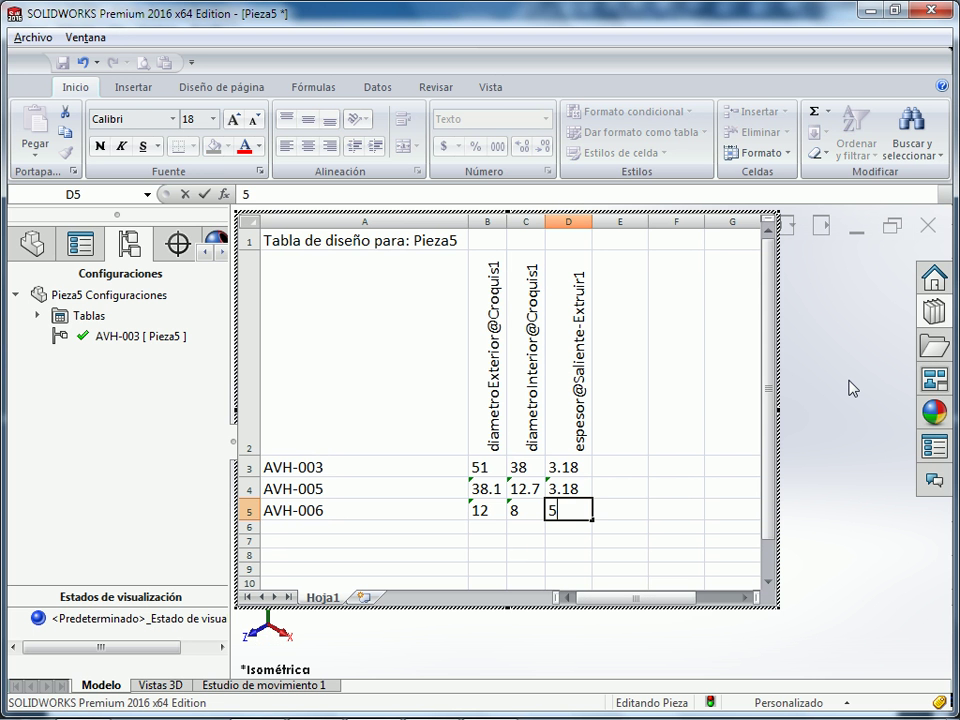
pyautogui.write('.5')
pyautogui.press('Return')
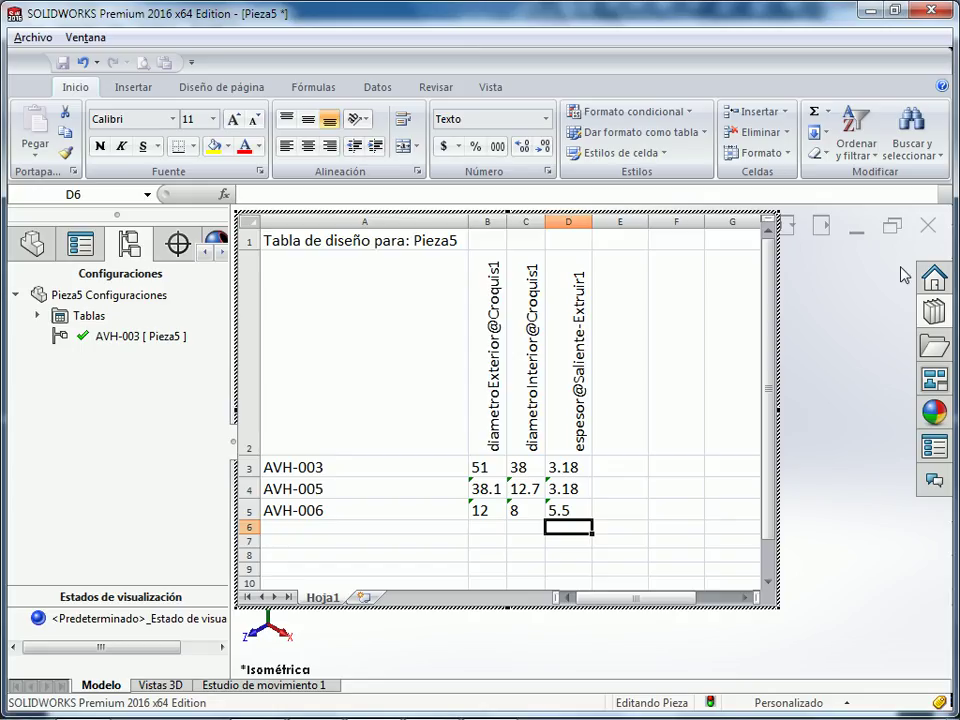
pyautogui.click(797, 343)
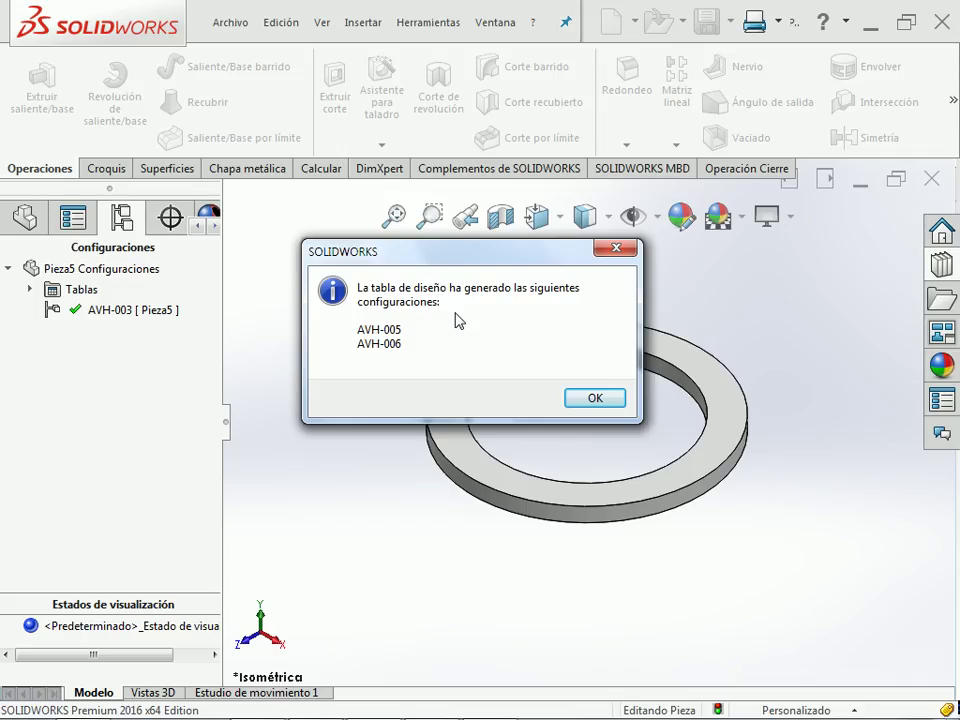
# - Close the design table notice and activate configurations AVH-005 and AVH-006 in turn to check the generated rings
pyautogui.click(595, 398)
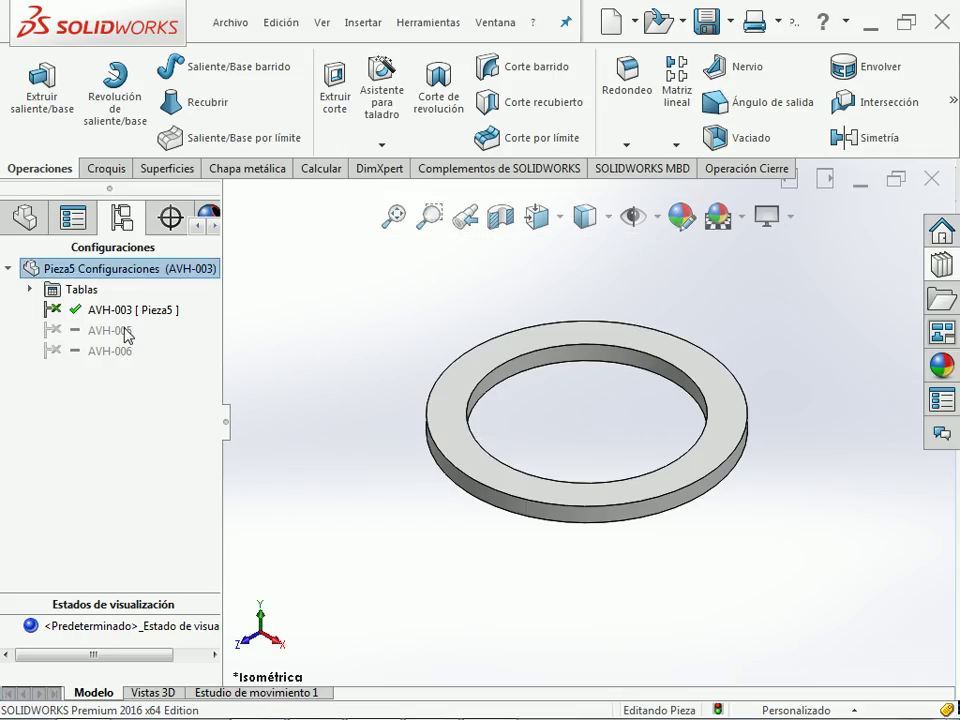
pyautogui.doubleClick(62, 330)
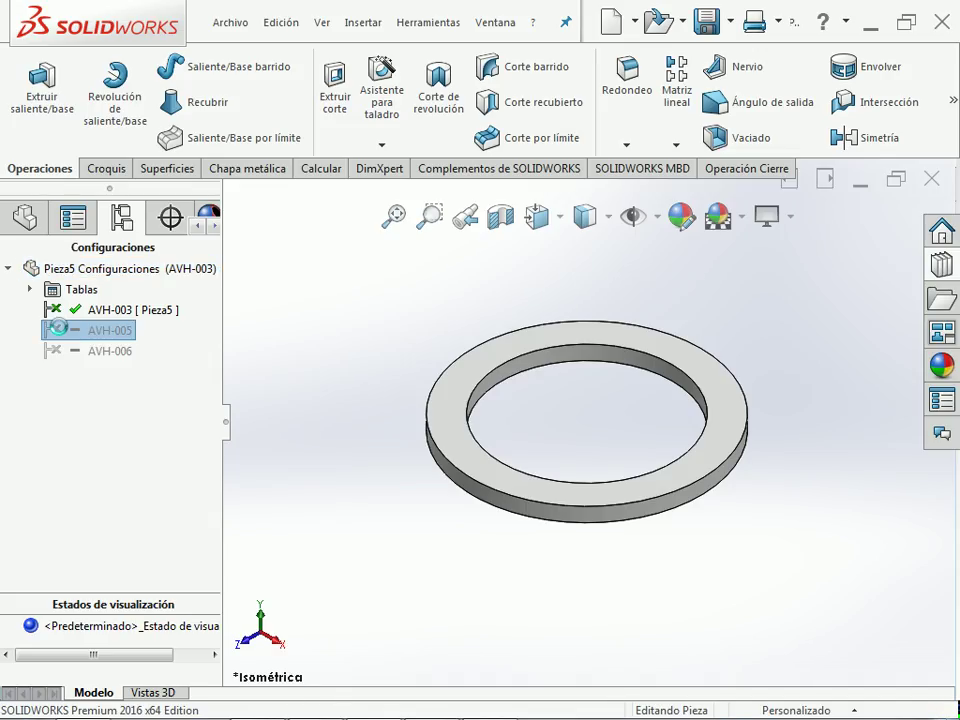
pyautogui.doubleClick(52, 351)
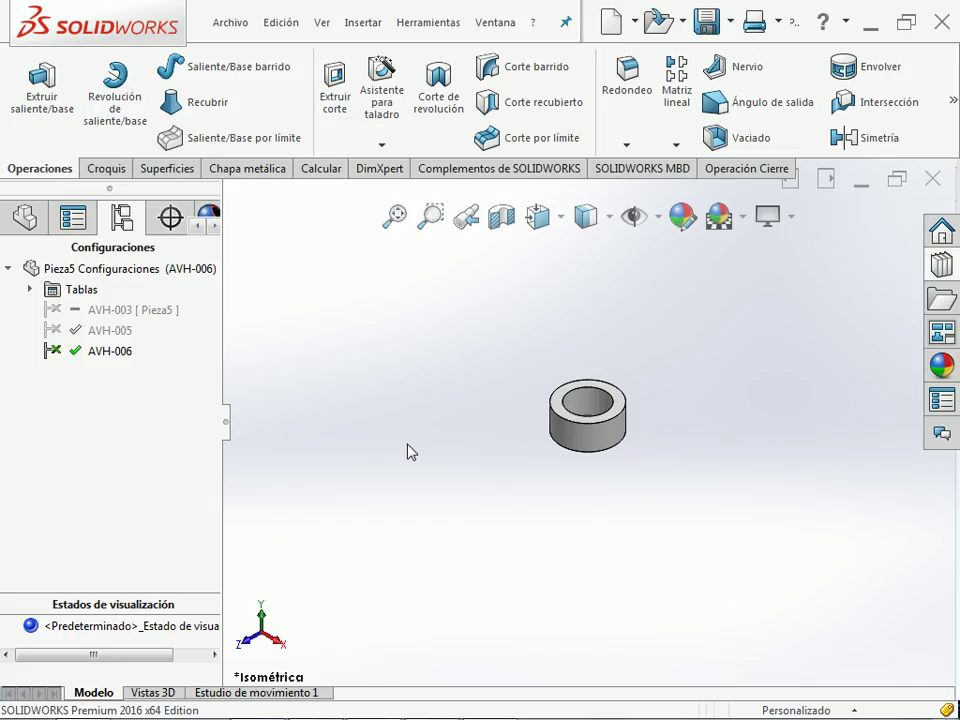
pyautogui.click(30, 220)
# - Save the part as Ejercicio_09-AVH-Anillos in the Segundo parcial folder
pyautogui.moveTo(487, 705)
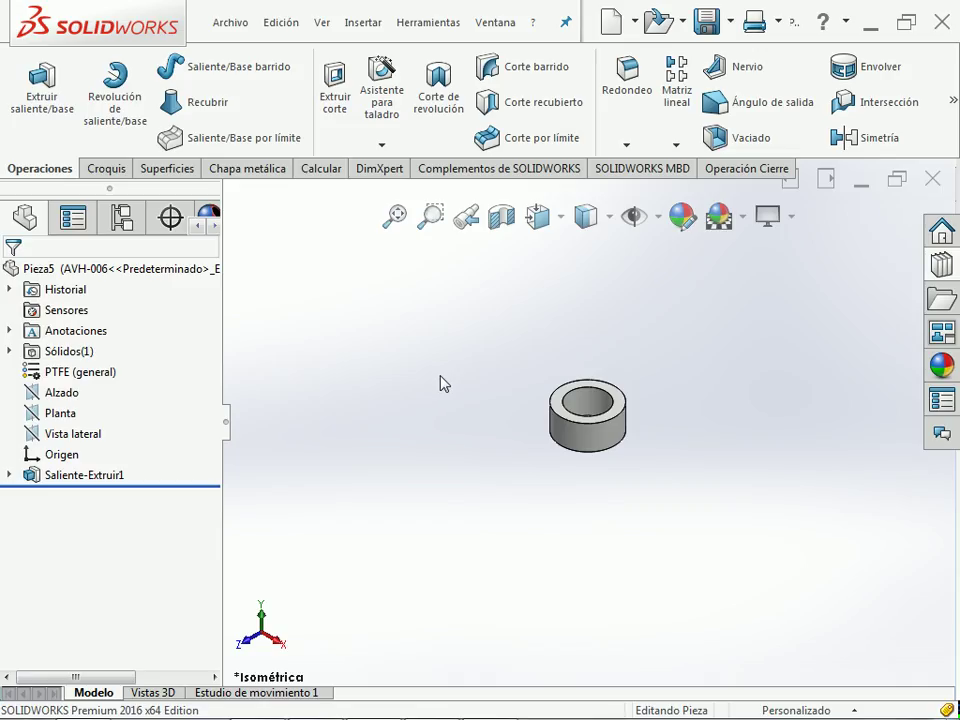
pyautogui.click(231, 21)
pyautogui.click(285, 213)
pyautogui.write('Eje')
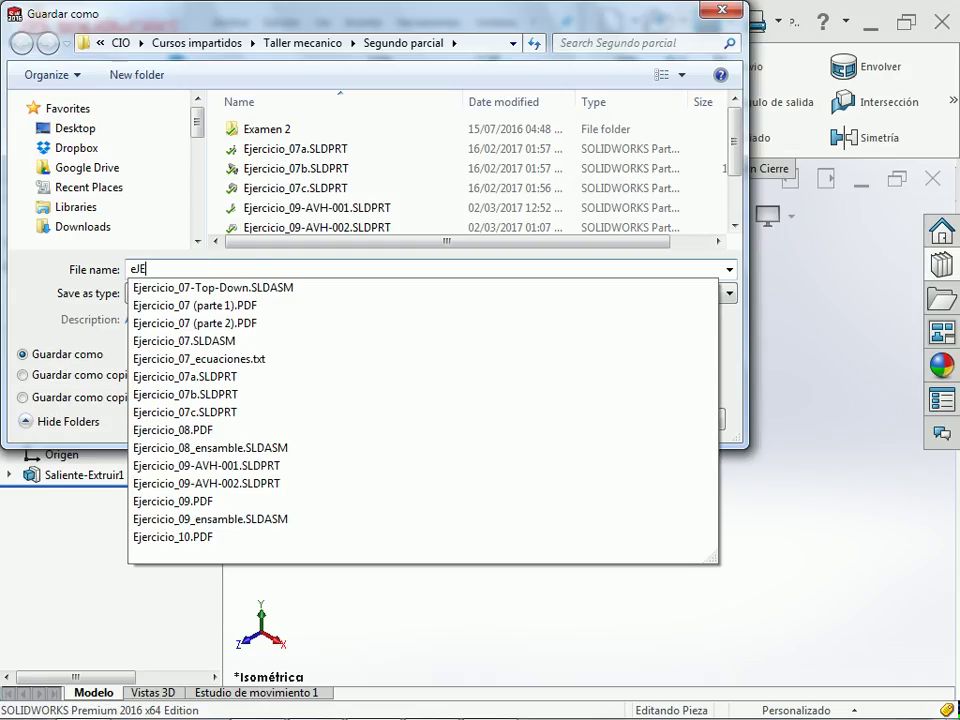
pyautogui.press('BackSpace')
pyautogui.press('BackSpace')
pyautogui.write('jercicio')
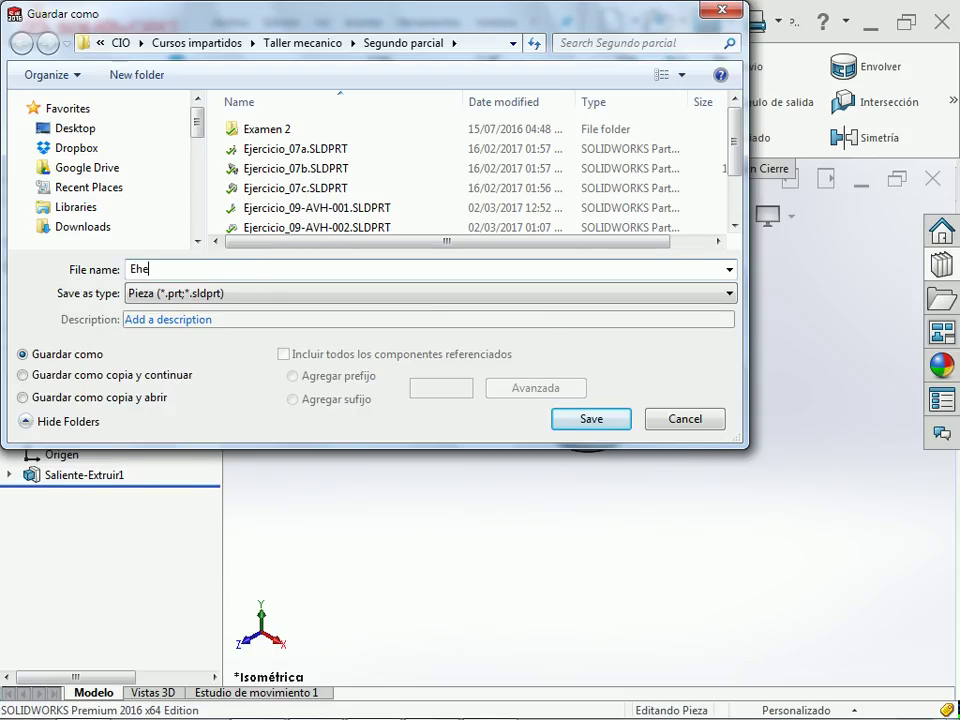
pyautogui.write('_09')
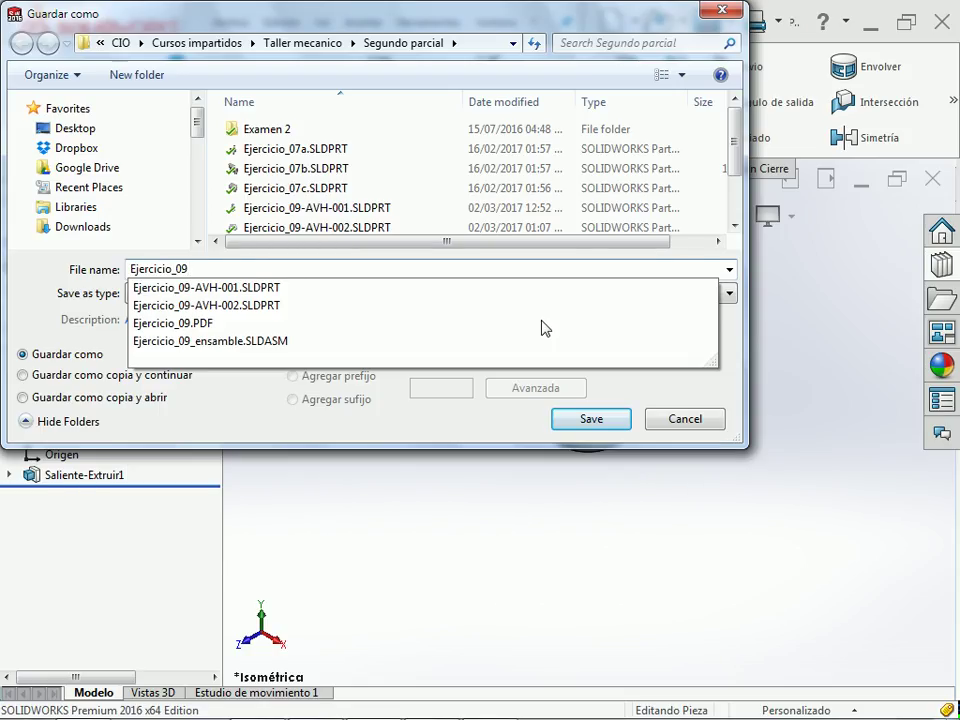
pyautogui.write('-')
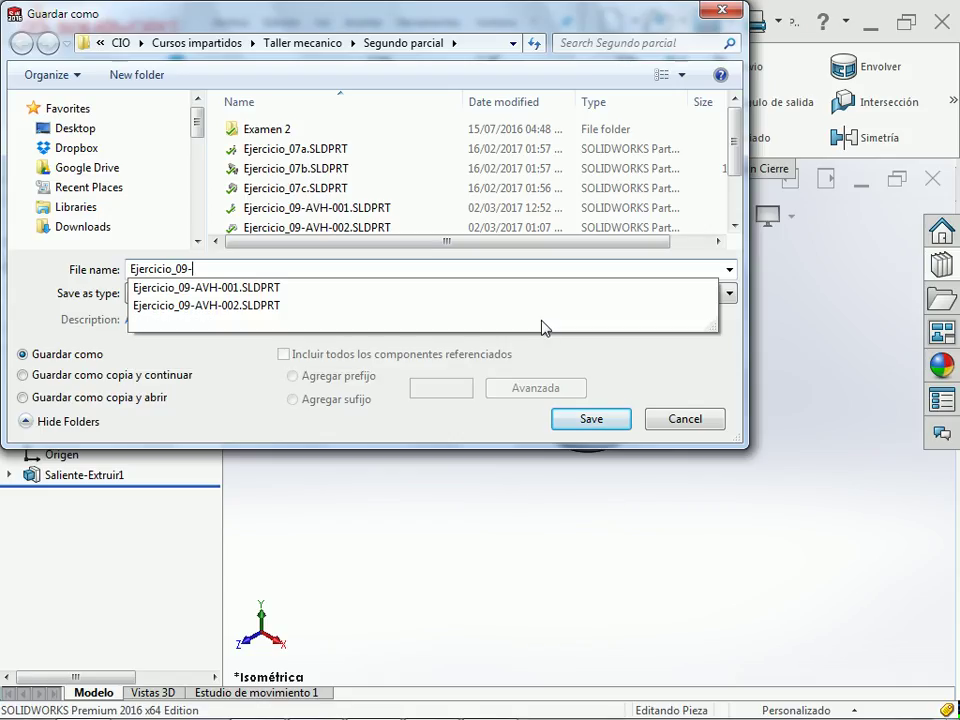
pyautogui.write('AVH-Anillos')
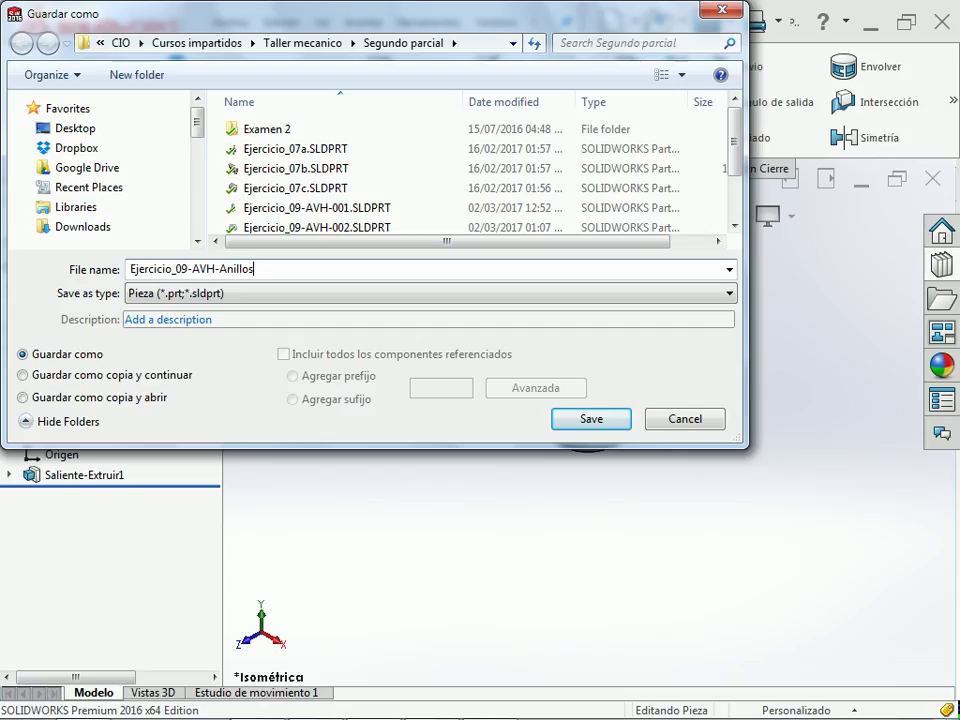
pyautogui.click(591, 419)
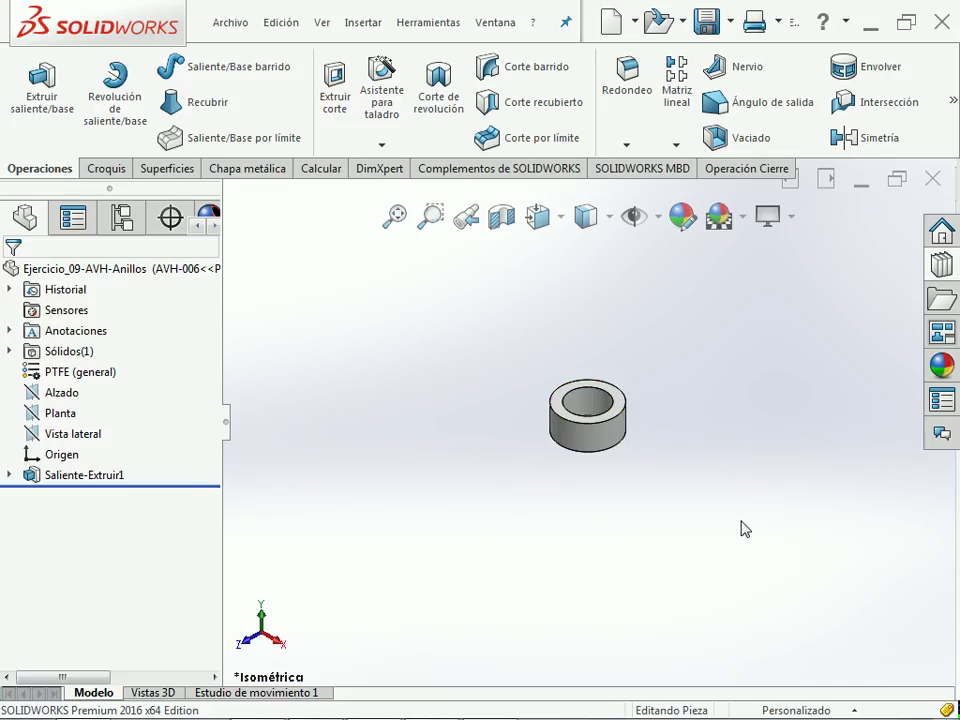
# - Switch to the Ejercicio_09 PDF and browse the drawing pages to find MU-AVH-004 on page 6
pyautogui.hotkey('alt', 'Tab')
pyautogui.scroll(2, 697, 480)
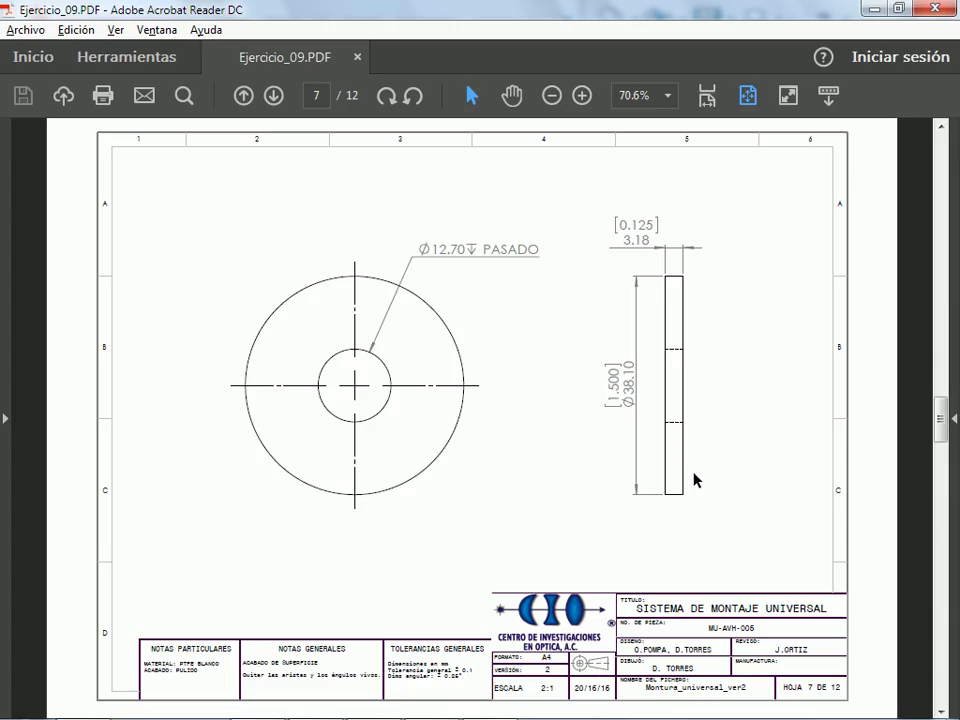
pyautogui.scroll(-4, 697, 480)
pyautogui.scroll(2, 697, 480)
pyautogui.scroll(-2, 697, 480)
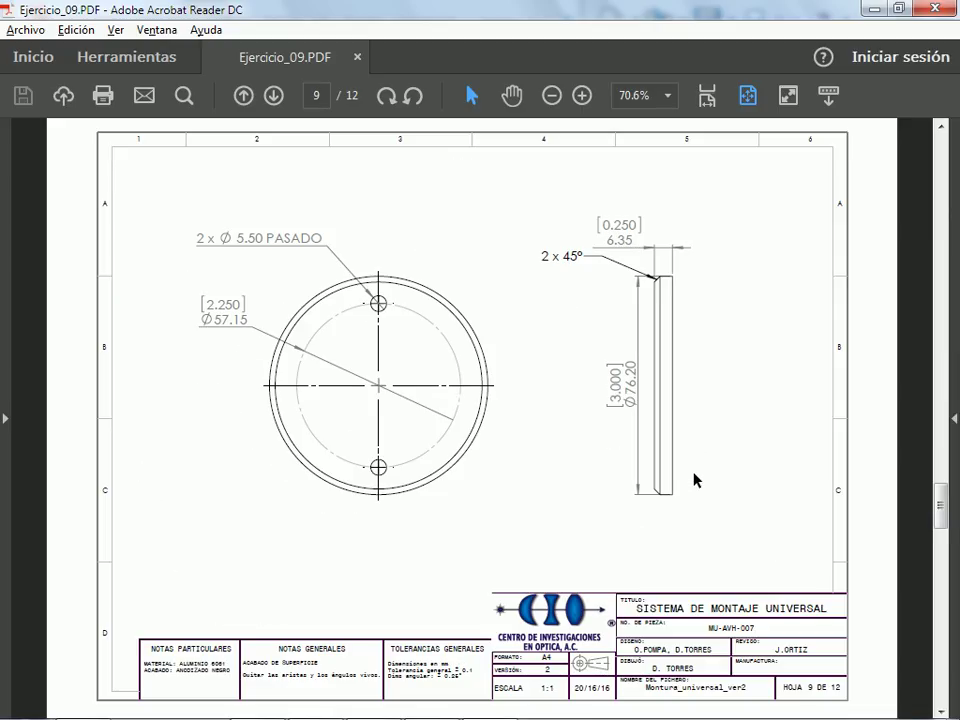
pyautogui.scroll(-2, 697, 480)
pyautogui.scroll(-4, 697, 480)
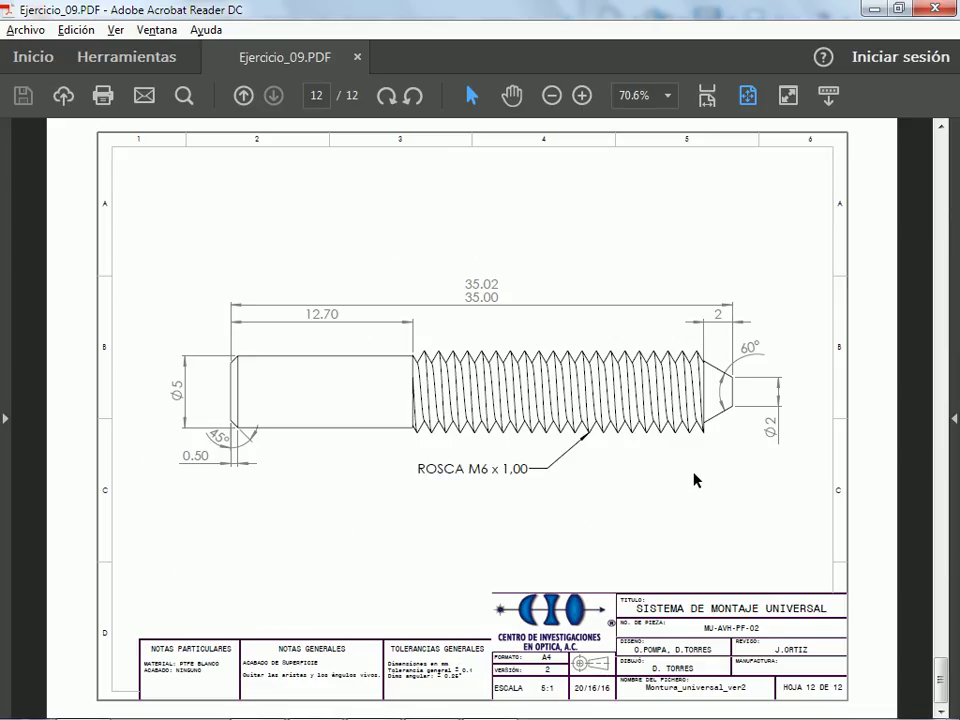
pyautogui.scroll(6, 697, 480)
pyautogui.scroll(6, 697, 480)
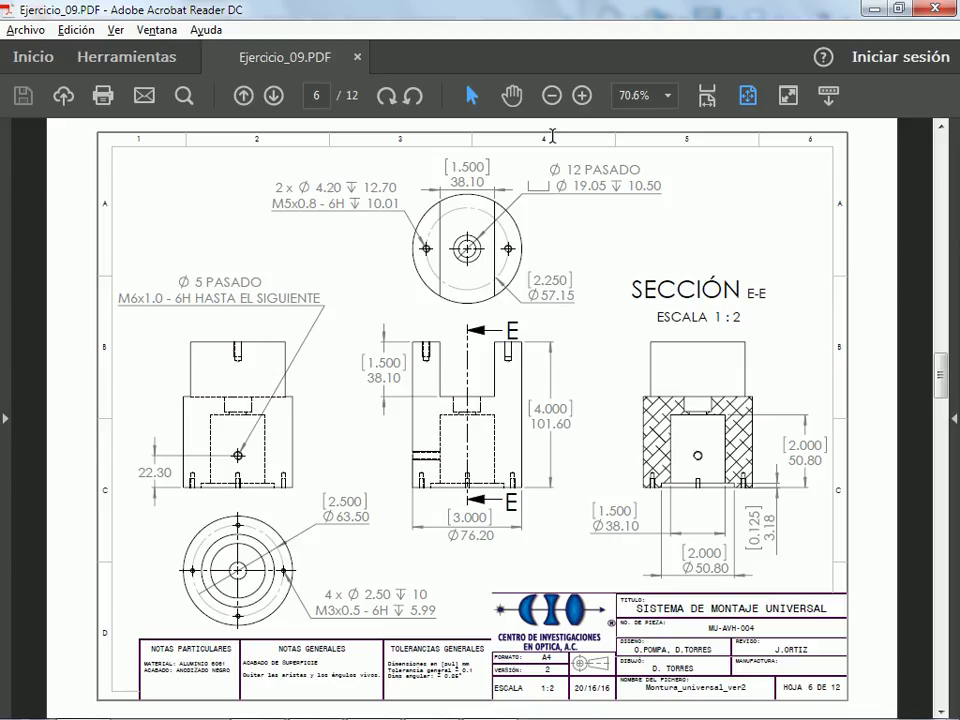
# - Examine the MU-AVH-004 drawing at 100% zoom, covering section E-E, the overall height and the outer diameter
pyautogui.click(582, 95)
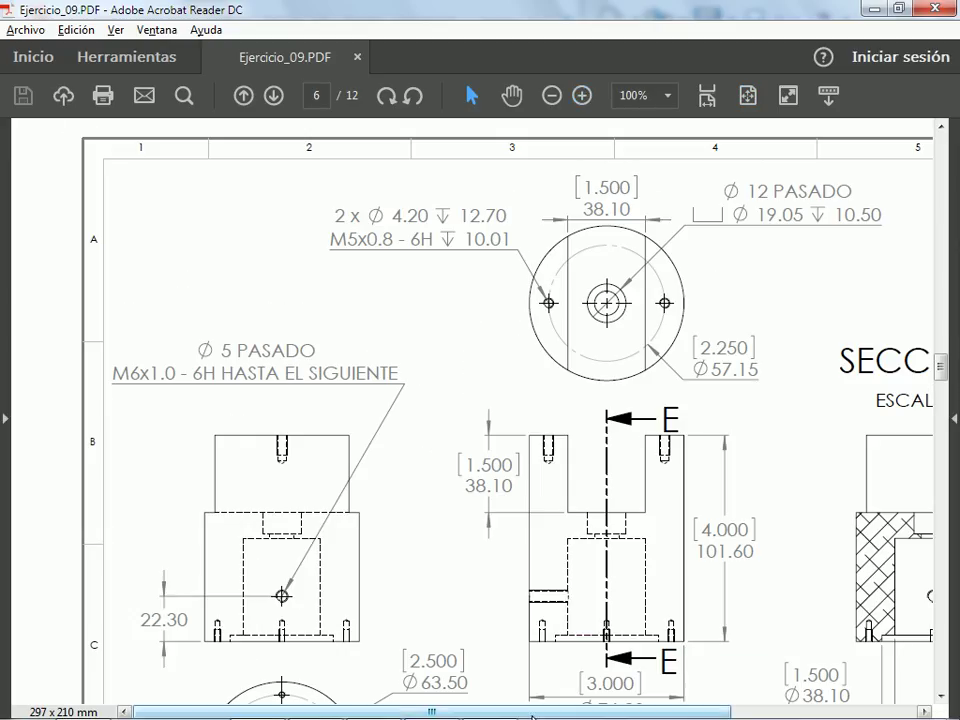
pyautogui.moveTo(536, 711); pyautogui.dragTo(721, 711)
pyautogui.scroll(-5, 675, 556)
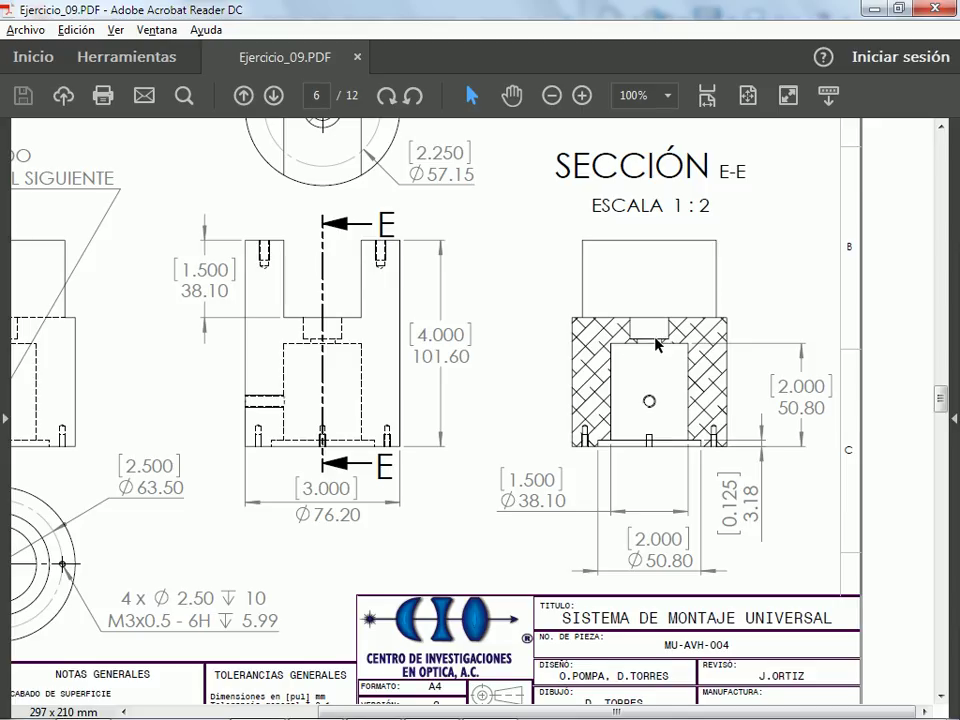
pyautogui.scroll(3, 594, 336)
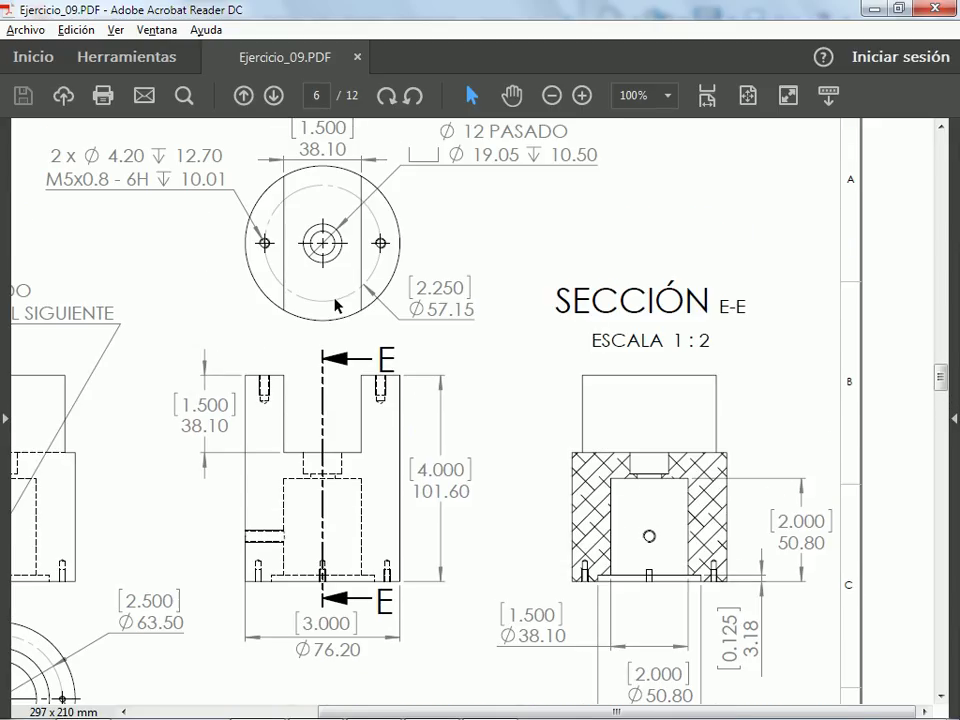
pyautogui.scroll(-1, 688, 422)
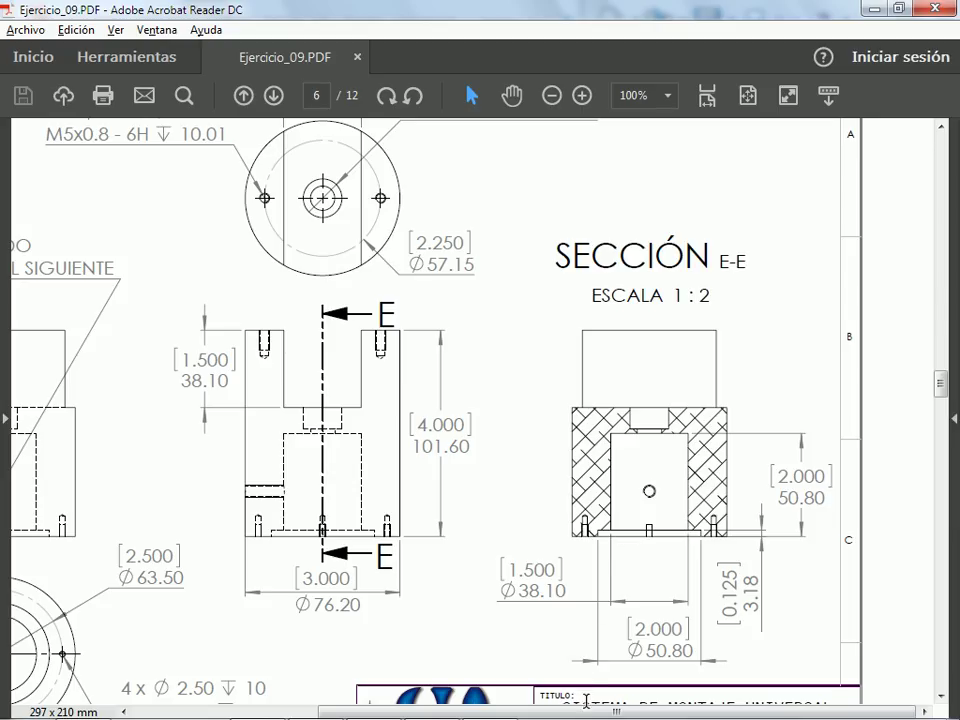
pyautogui.moveTo(555, 712); pyautogui.dragTo(475, 713)
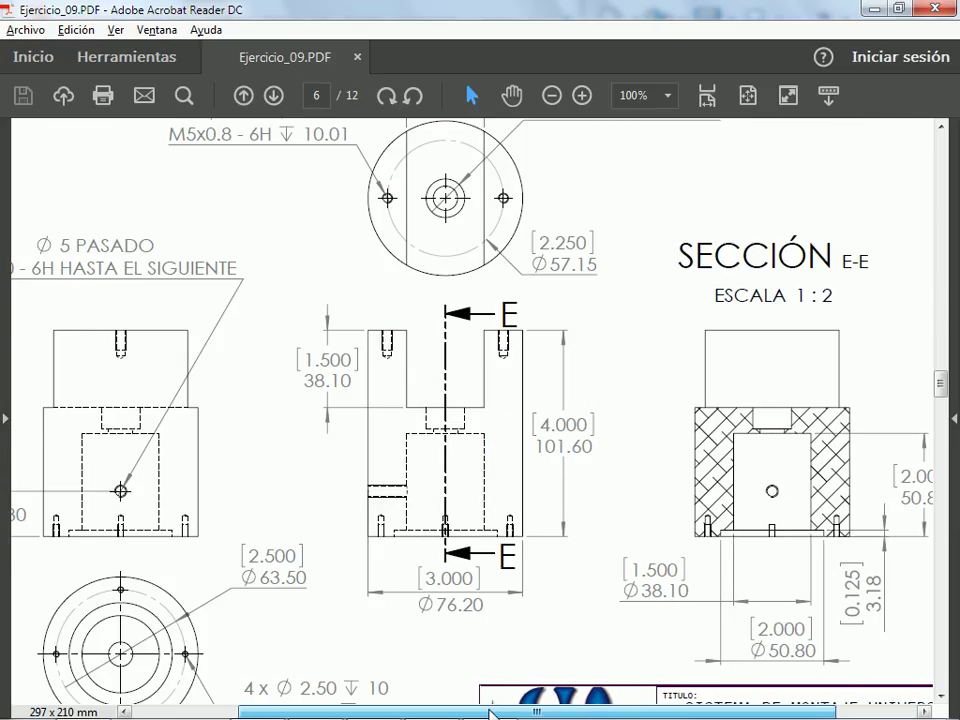
pyautogui.click(559, 424)
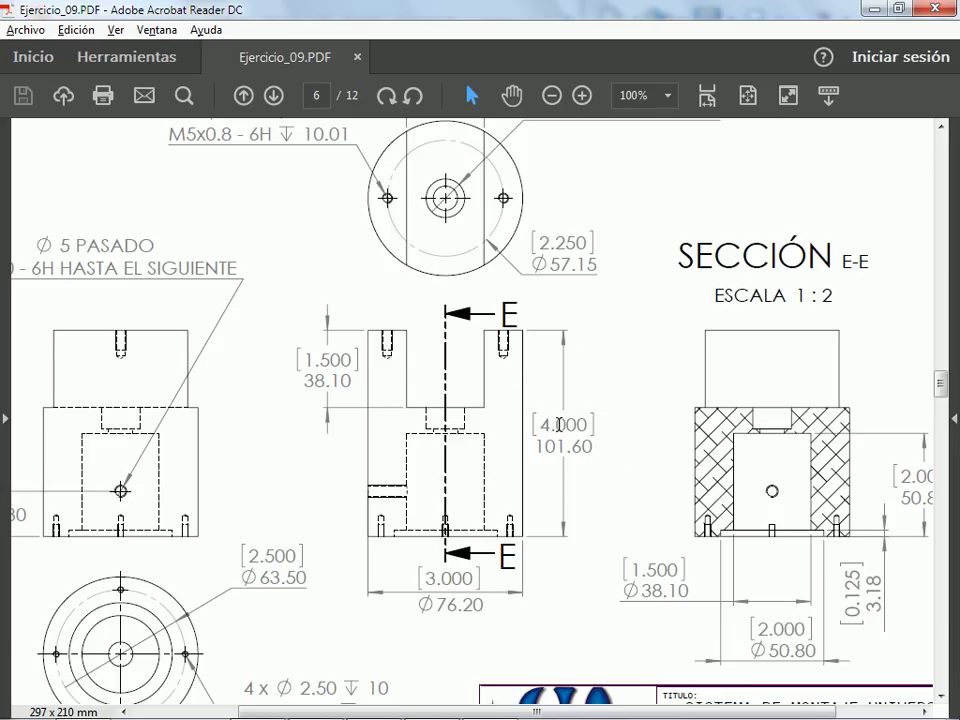
pyautogui.scroll(2, 559, 424)
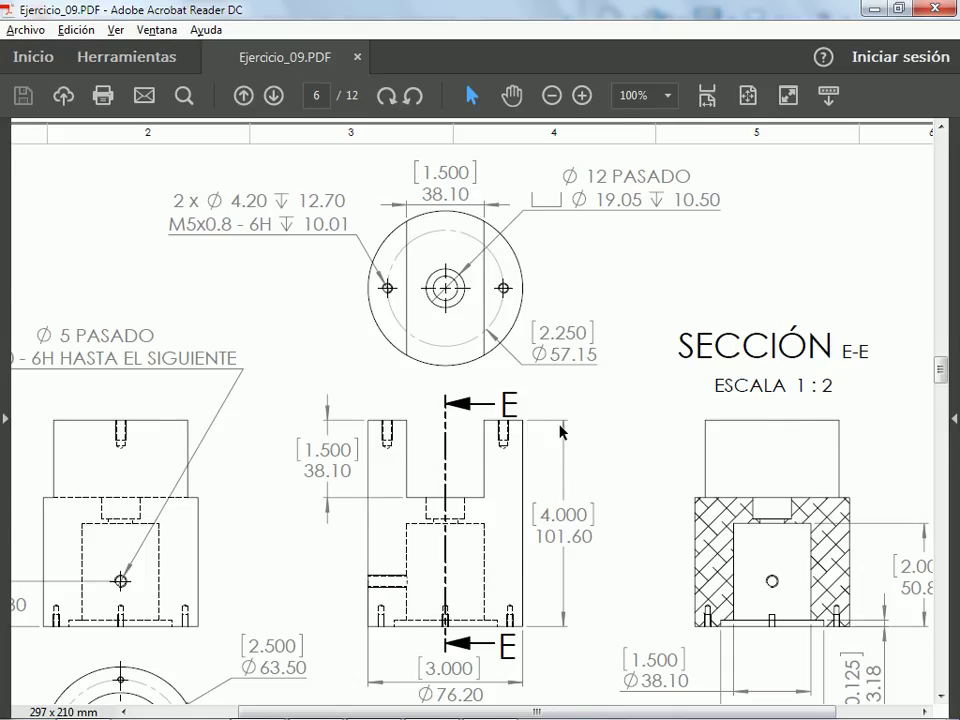
pyautogui.scroll(-2, 559, 431)
pyautogui.click(471, 612)
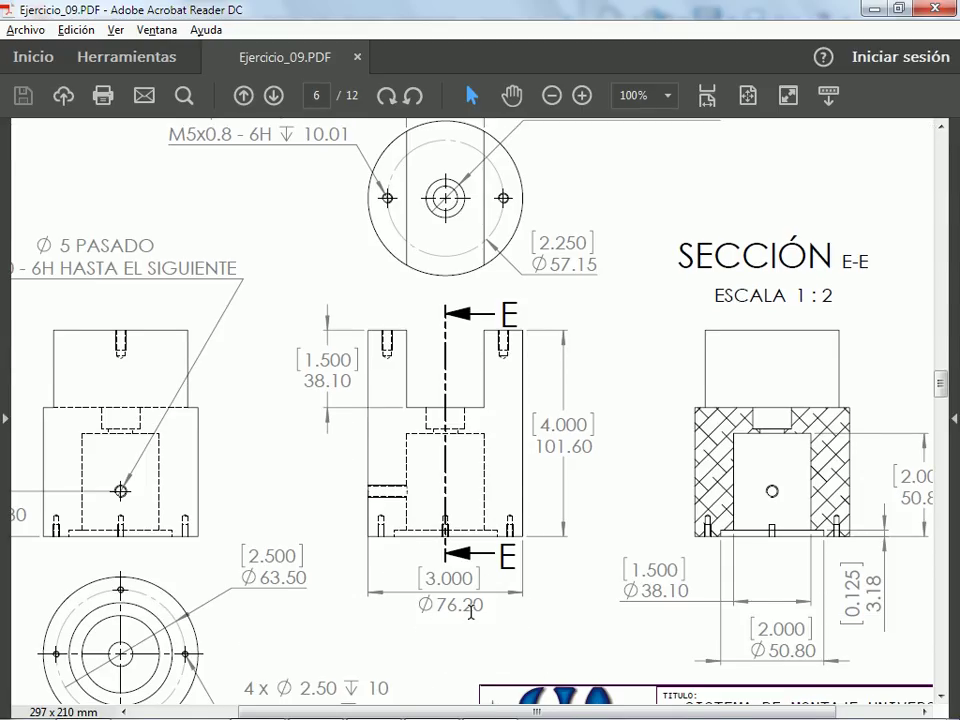
# - Switch back to SOLIDWORKS, close the rings part and create a new part
pyautogui.hotkey('alt', 'Tab')
pyautogui.hotkey('ctrl', 'w')
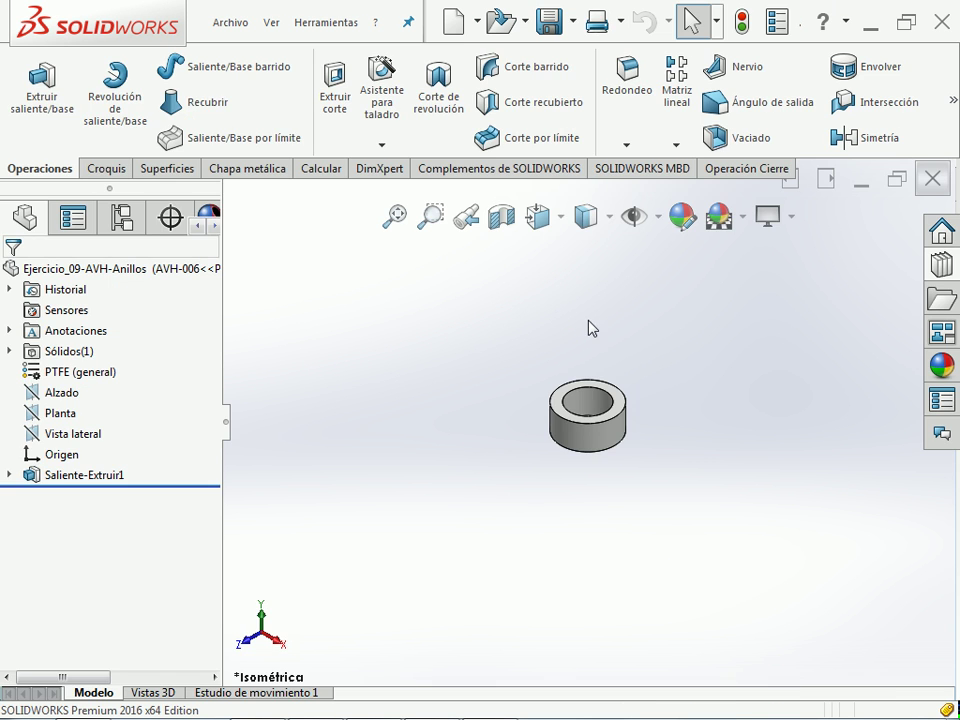
pyautogui.click(230, 22)
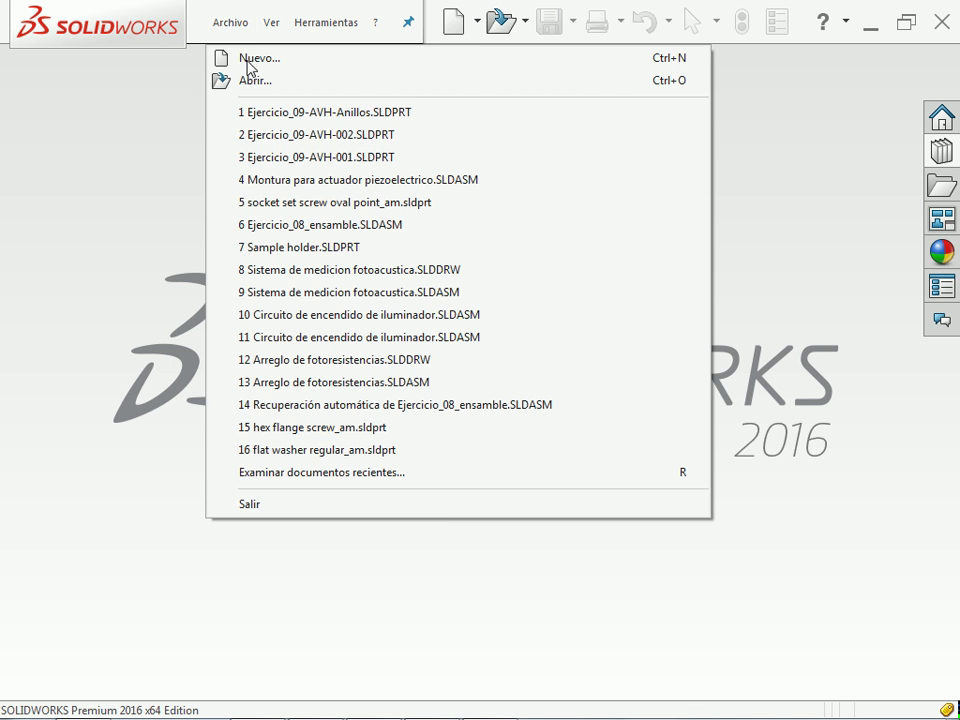
pyautogui.click(250, 60)
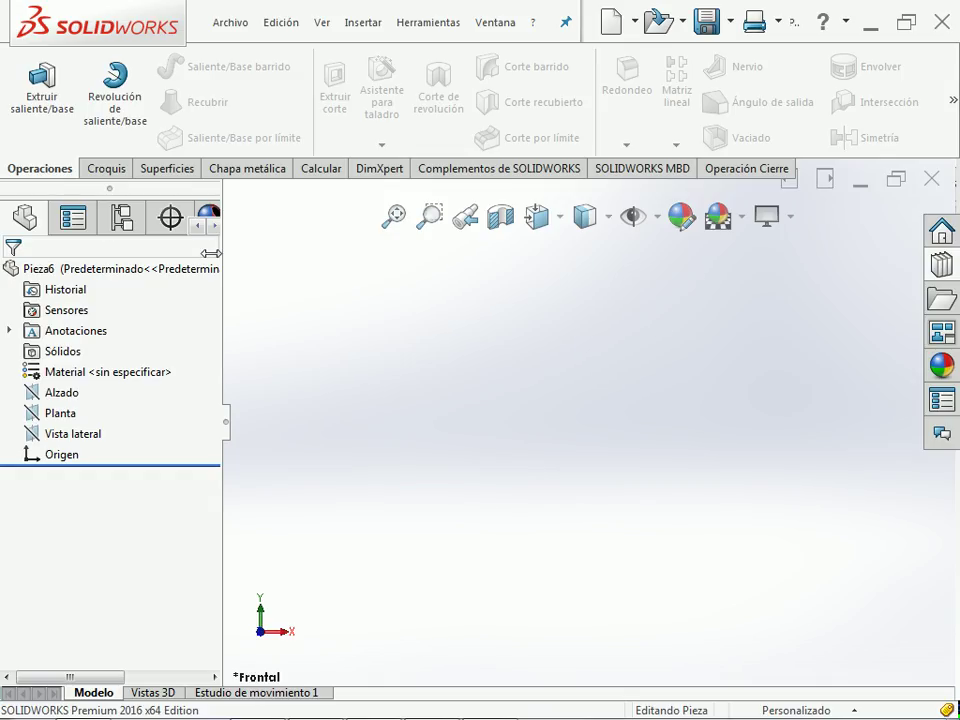
# - Start a revolved boss sketch on the Alzado plane and draw a vertical centerline about 58 mm long upward from the origin
pyautogui.click(130, 108)
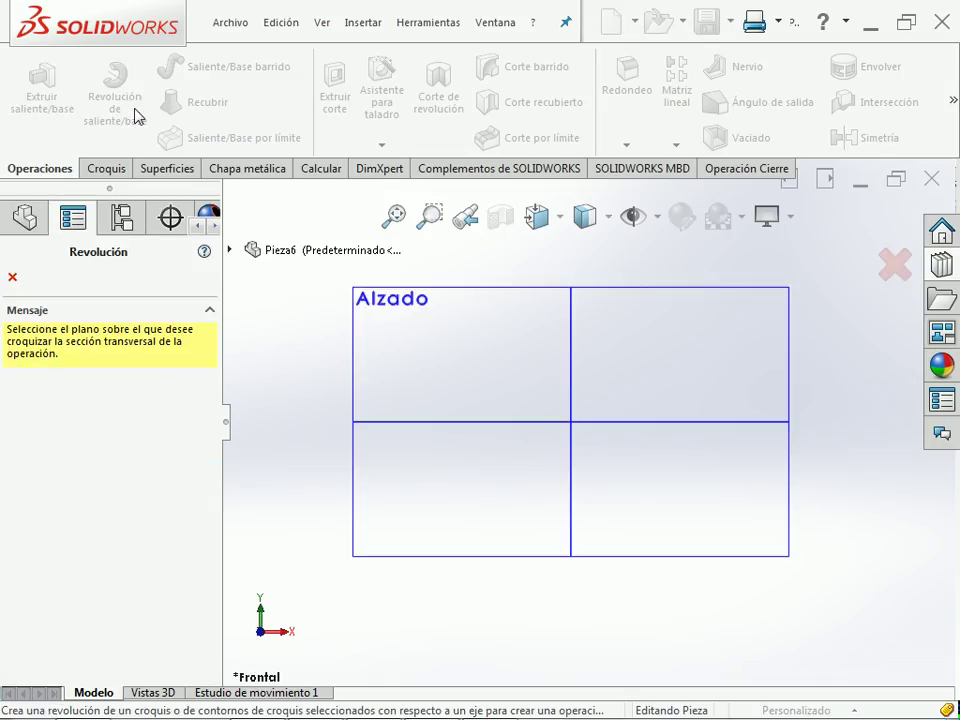
pyautogui.click(713, 370)
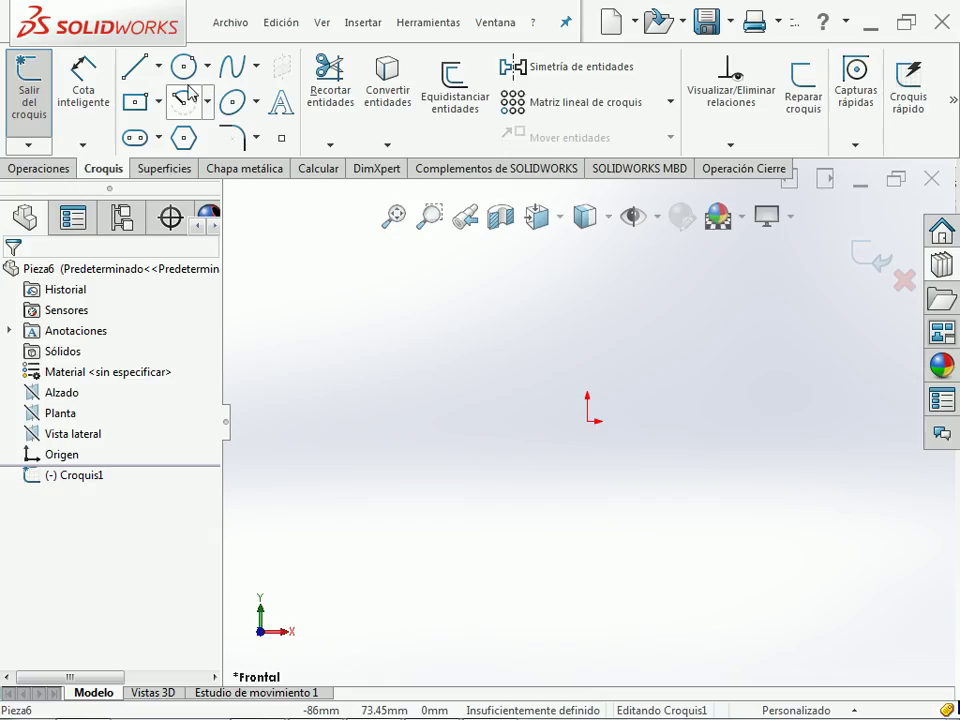
pyautogui.click(158, 66)
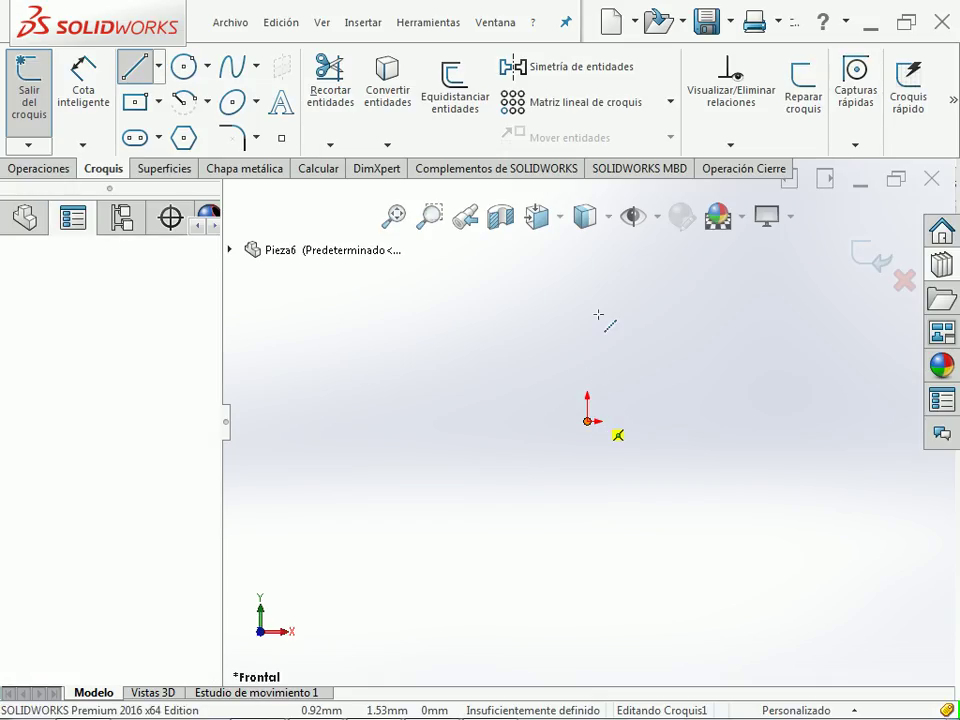
pyautogui.moveTo(587, 420); pyautogui.dragTo(587, 273)
pyautogui.press('Escape')
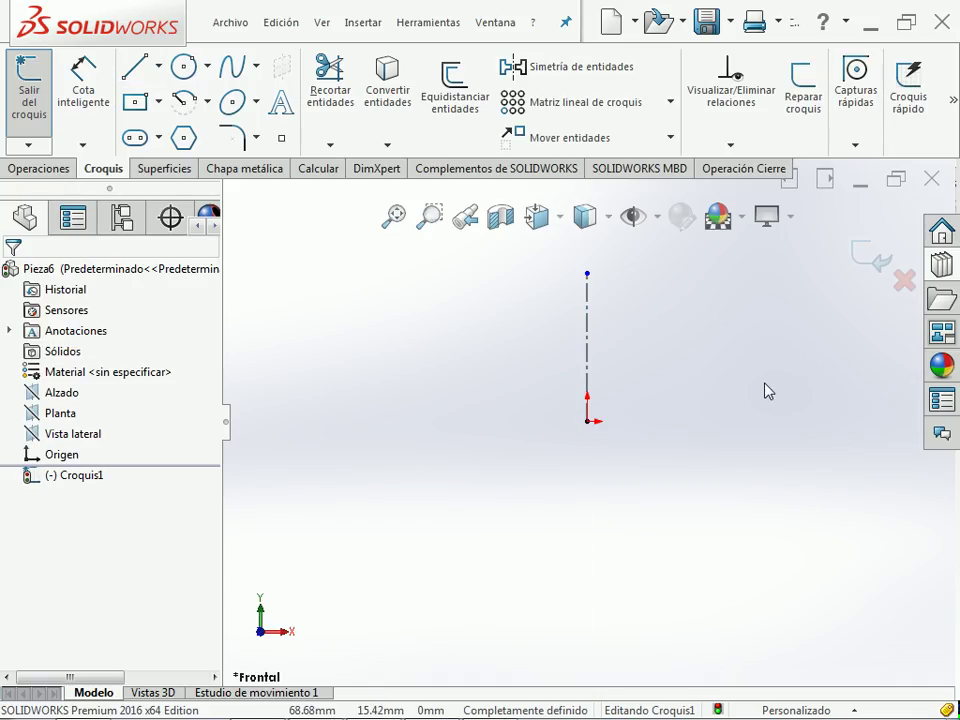
# - Dimension the vertical centerline's length as 4 inches
pyautogui.press('d')
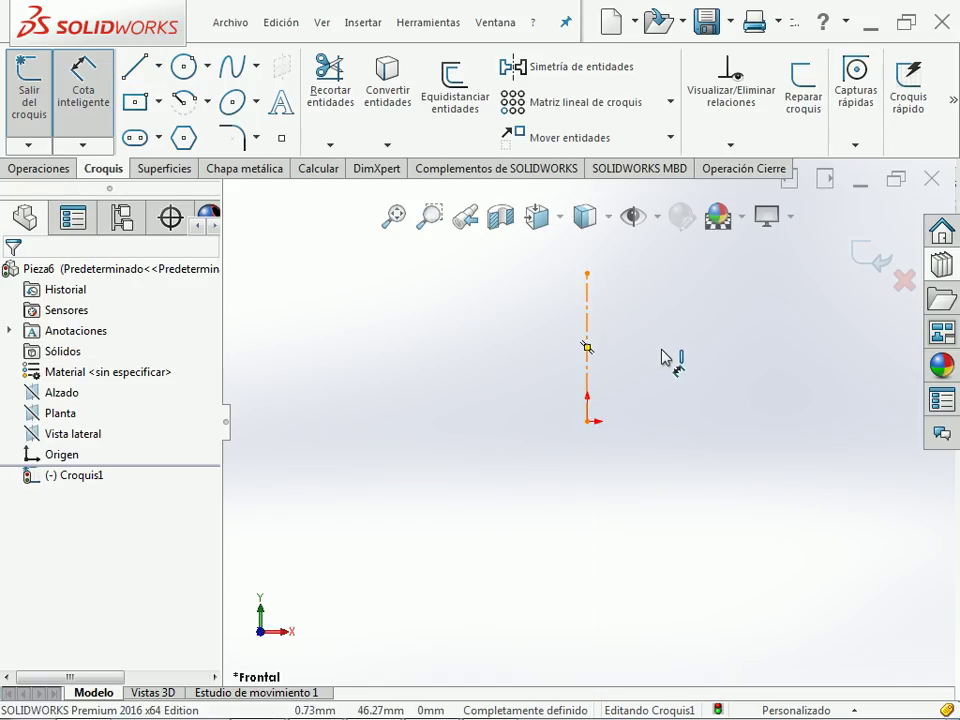
pyautogui.click(587, 350)
pyautogui.click(672, 370)
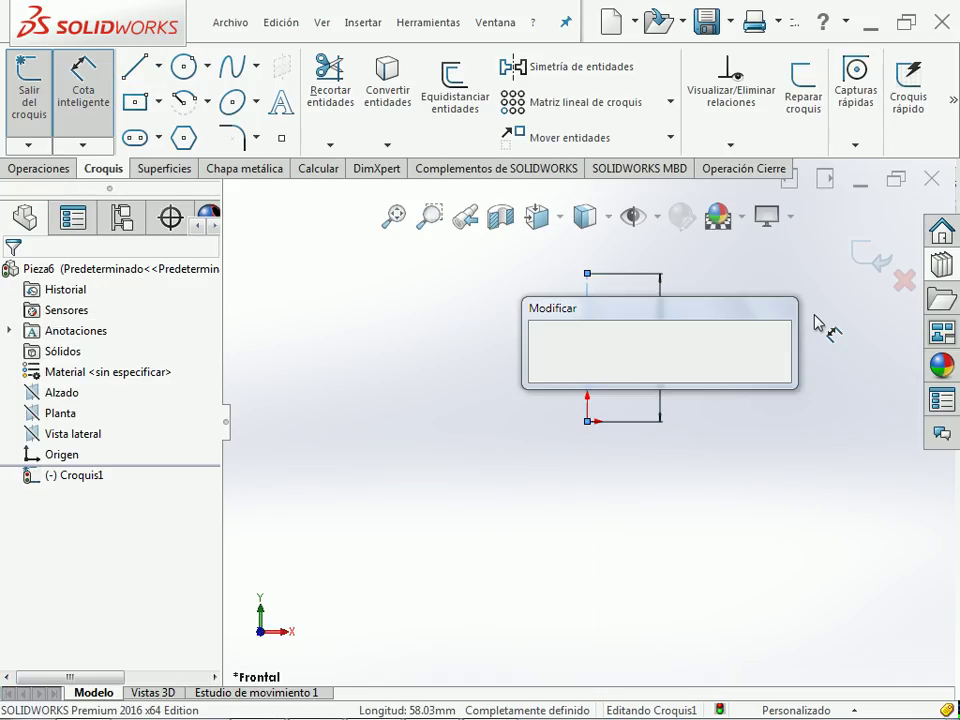
pyautogui.write('4"')
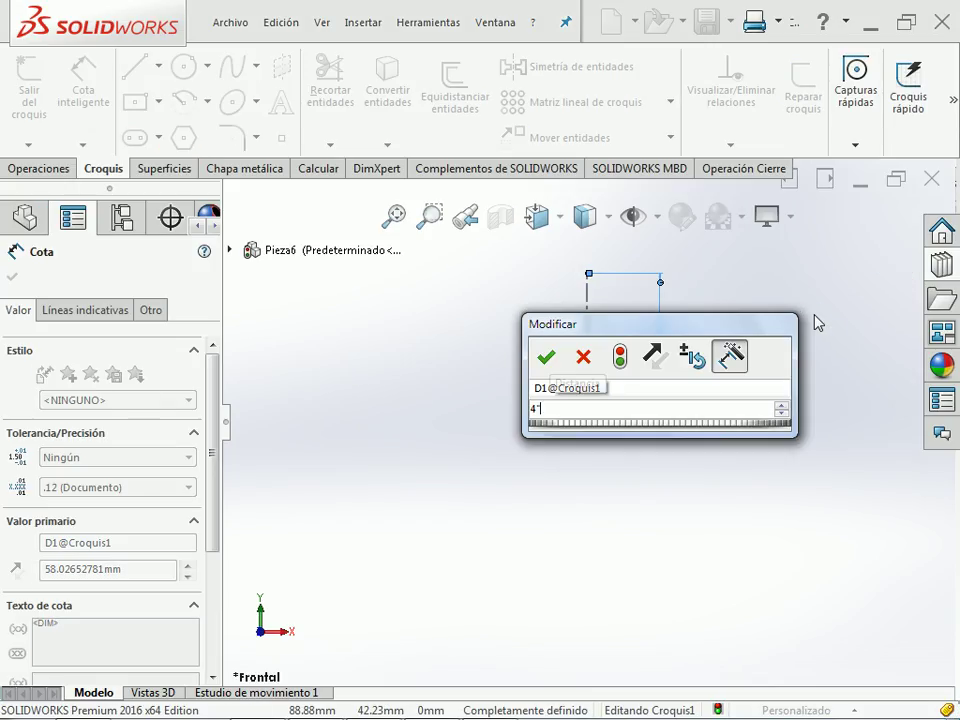
pyautogui.press('Return')
pyautogui.press('Escape')
pyautogui.press('f')
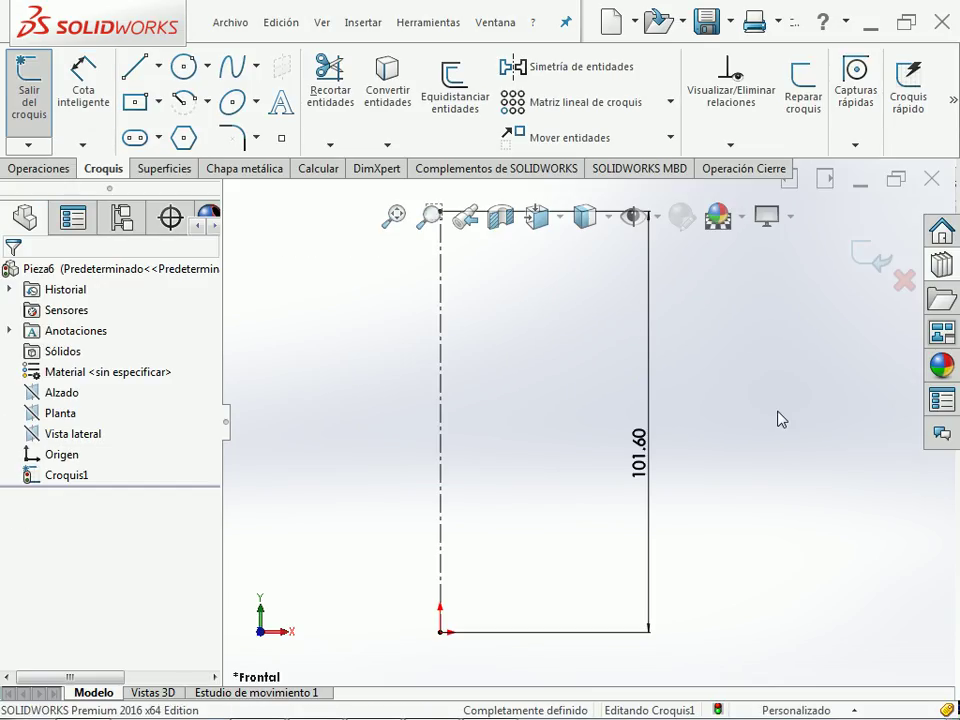
pyautogui.scroll(2, 574, 437)
pyautogui.keyDown('ctrl'); pyautogui.moveTo(574, 437); pyautogui.dragTo(801, 476, button='middle'); pyautogui.keyUp('ctrl')
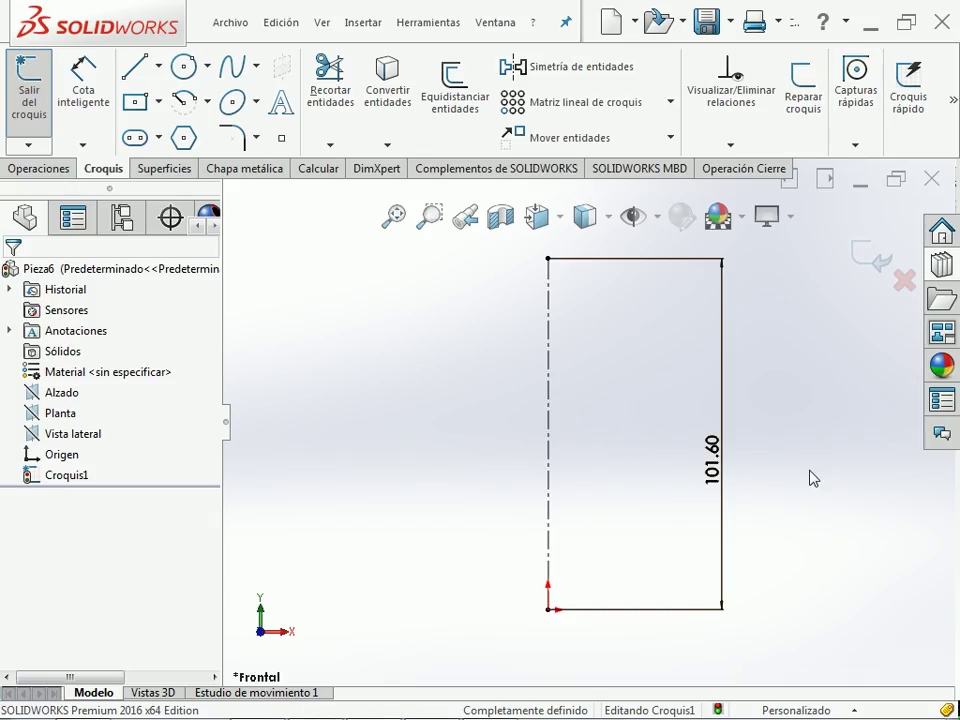
# - Draw the profile's top edge about 40 mm leftward from the centerline's upper end and its outer edge straight down to origin level
pyautogui.hotkey('alt', 'Tab')
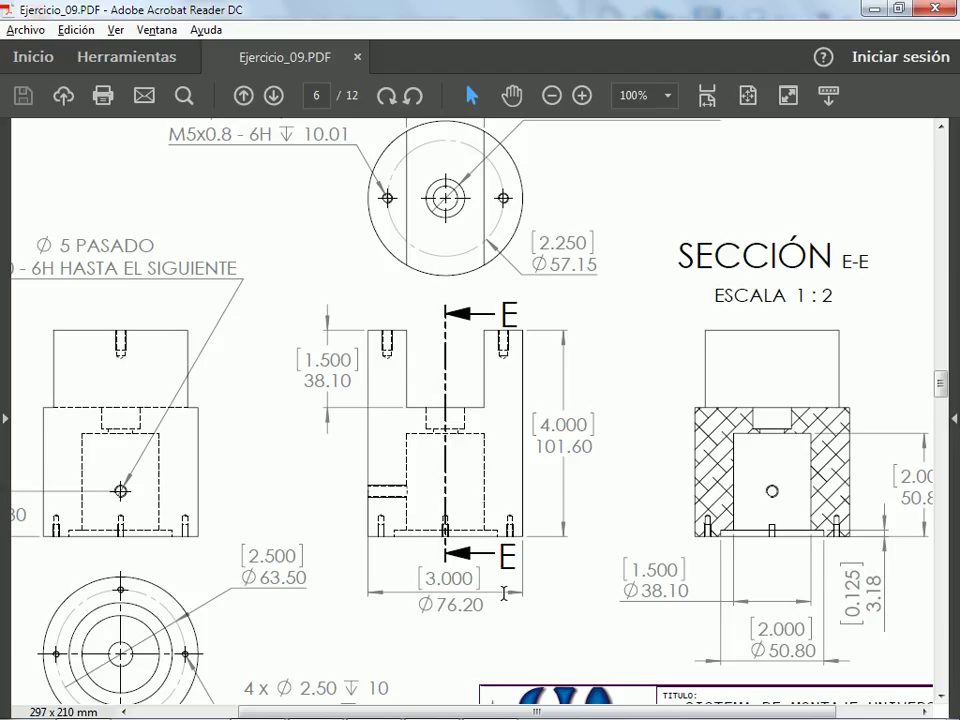
pyautogui.hotkey('alt', 'Tab')
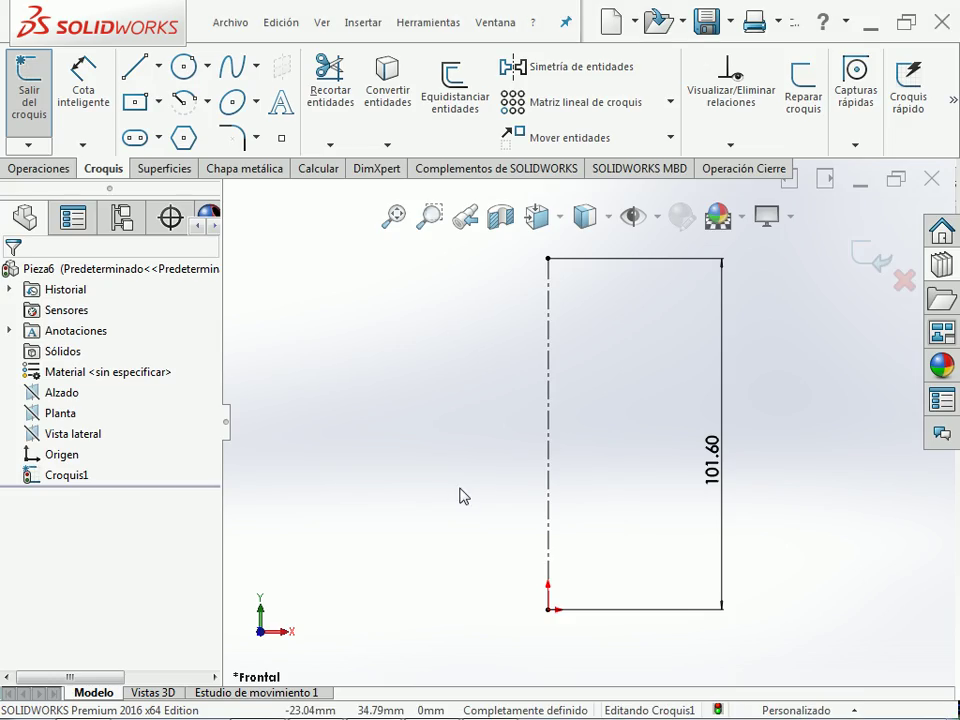
pyautogui.press('l')
pyautogui.click(548, 259)
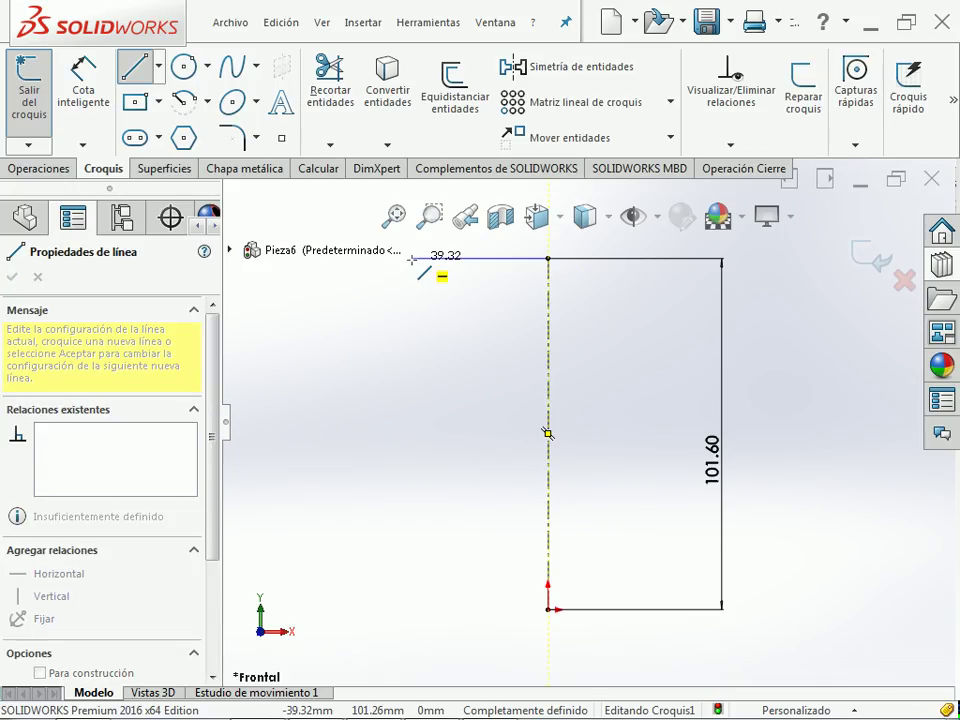
pyautogui.click(410, 259)
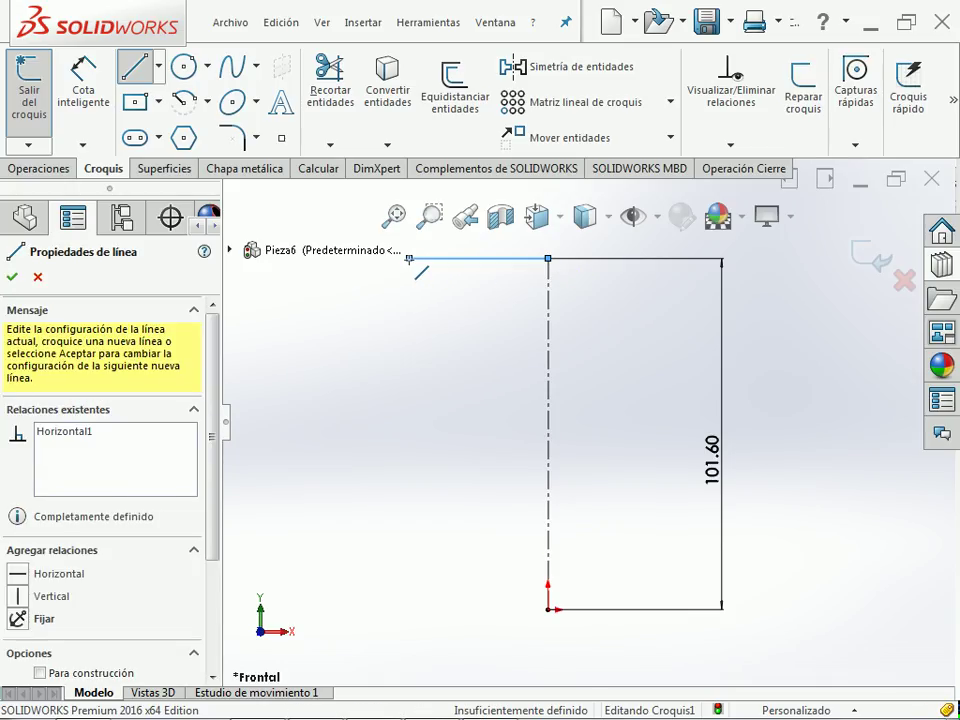
pyautogui.doubleClick(410, 609)
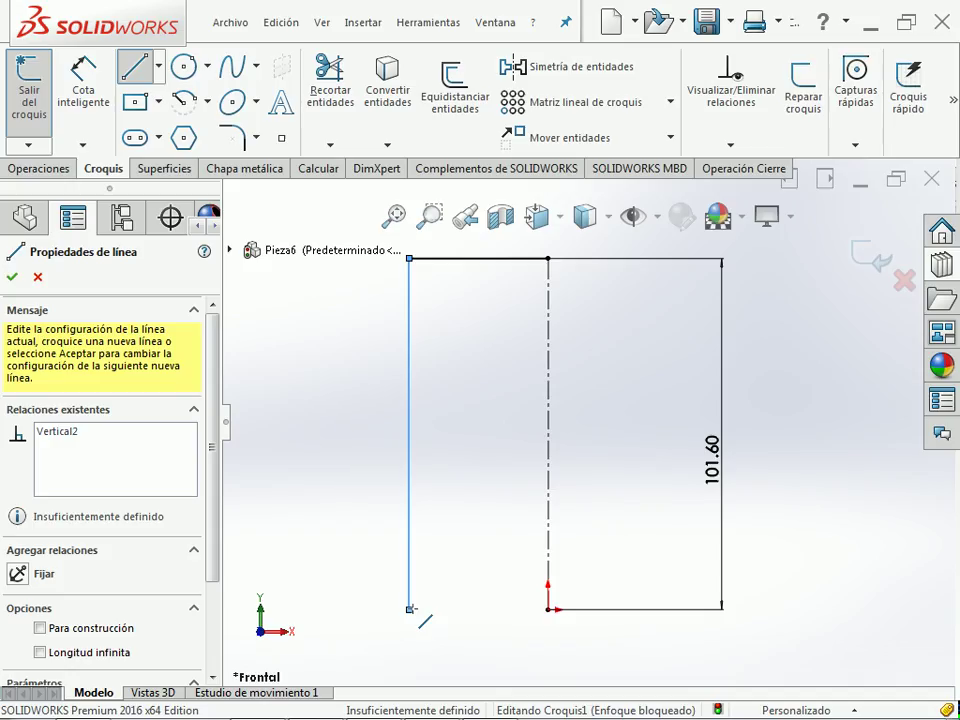
pyautogui.press('Escape')
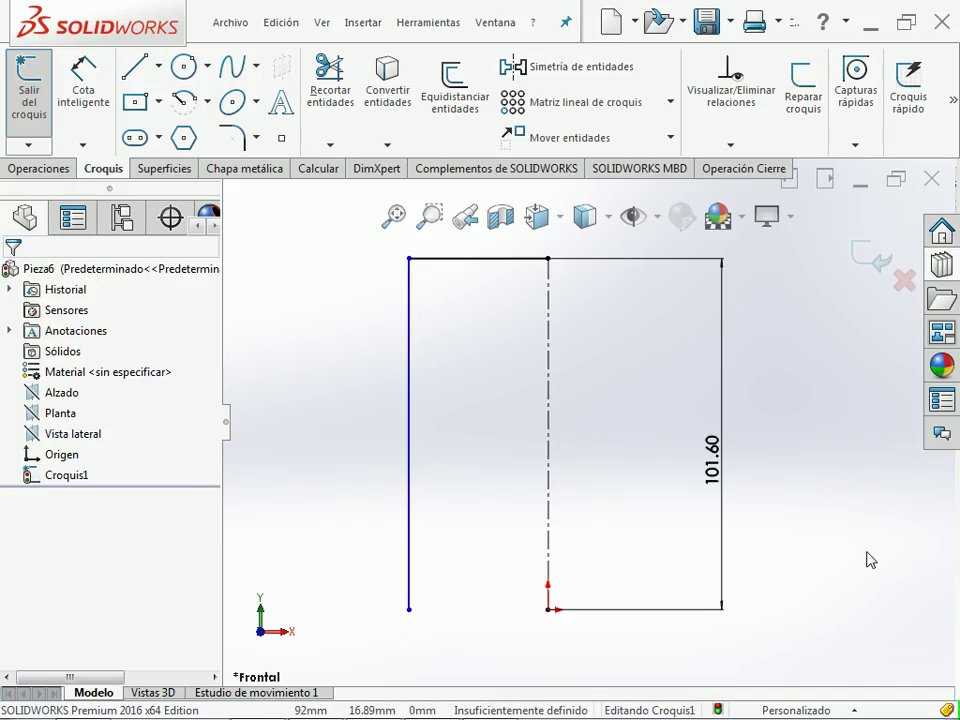
# - Continue the profile with a bottom edge, a small step about 3.6 mm high, a vertical bore wall about 34 mm long and a line to the centerline
pyautogui.hotkey('alt', 'Tab')
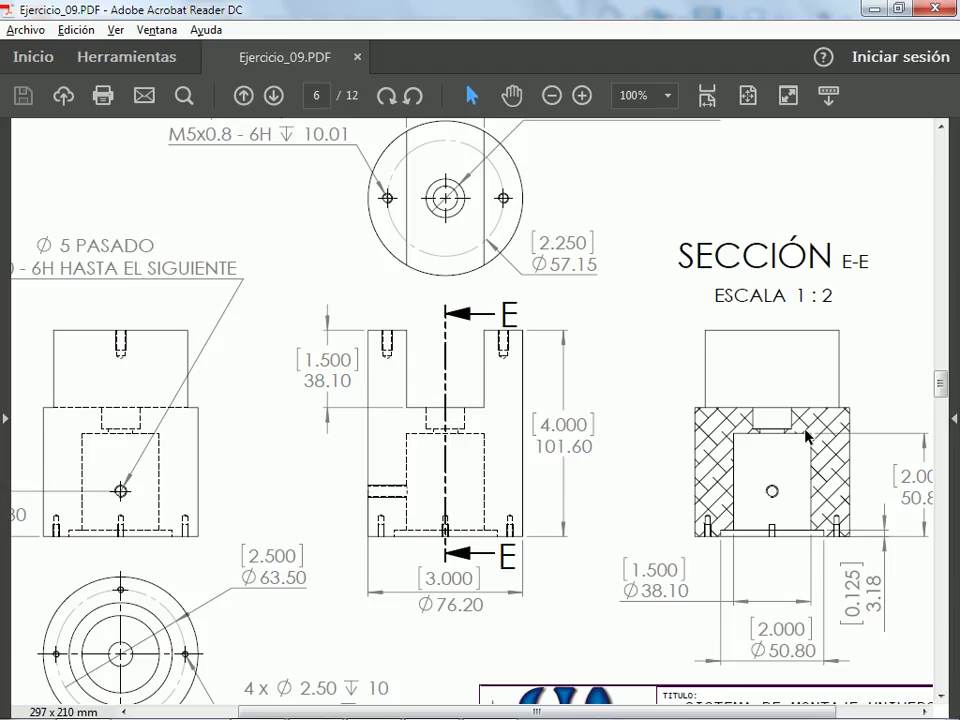
pyautogui.hotkey('alt', 'Tab')
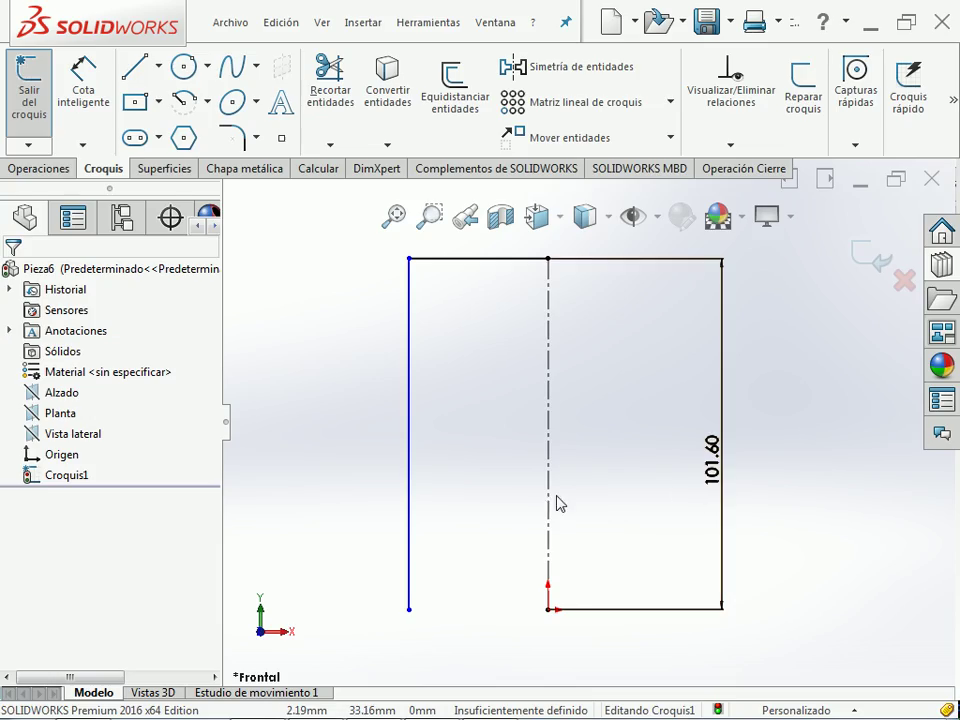
pyautogui.press('l')
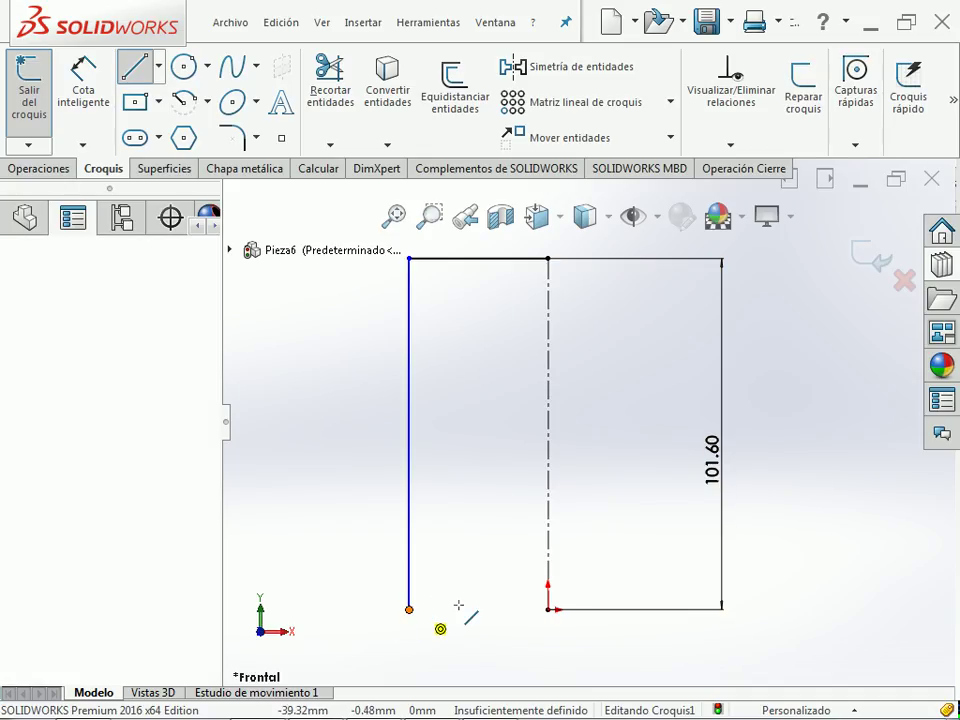
pyautogui.click(409, 609)
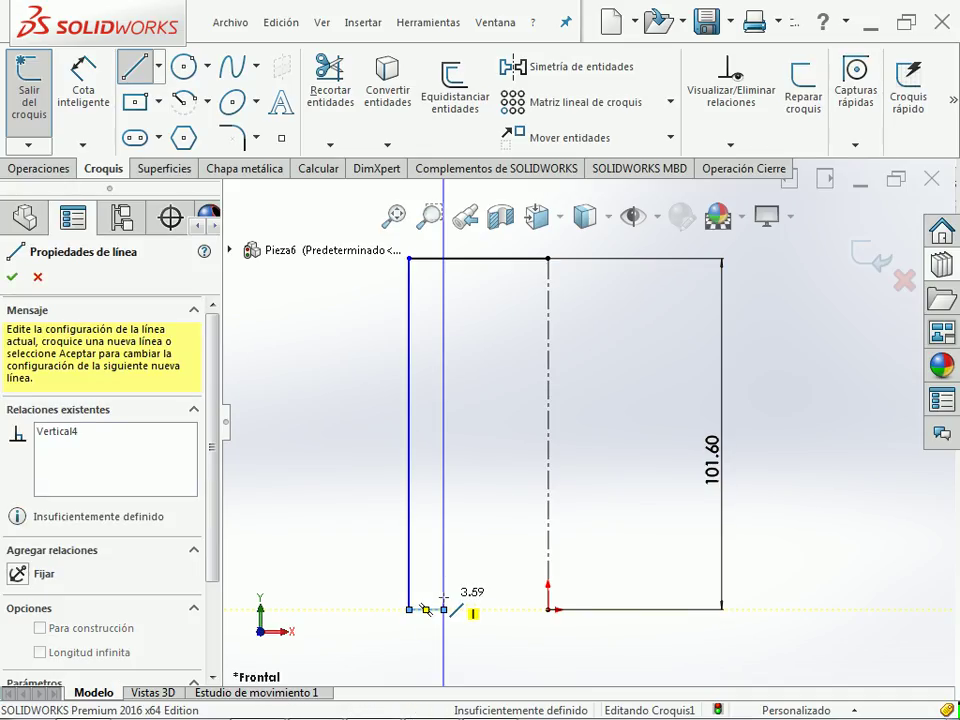
pyautogui.click(444, 598)
pyautogui.click(458, 597)
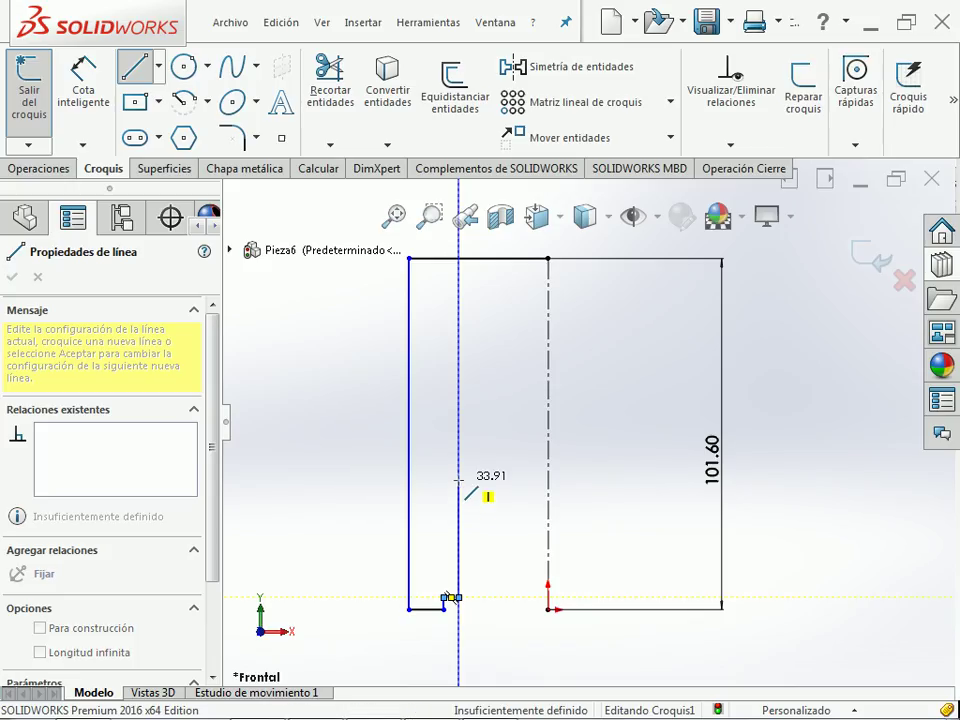
pyautogui.click(458, 480)
pyautogui.click(548, 480)
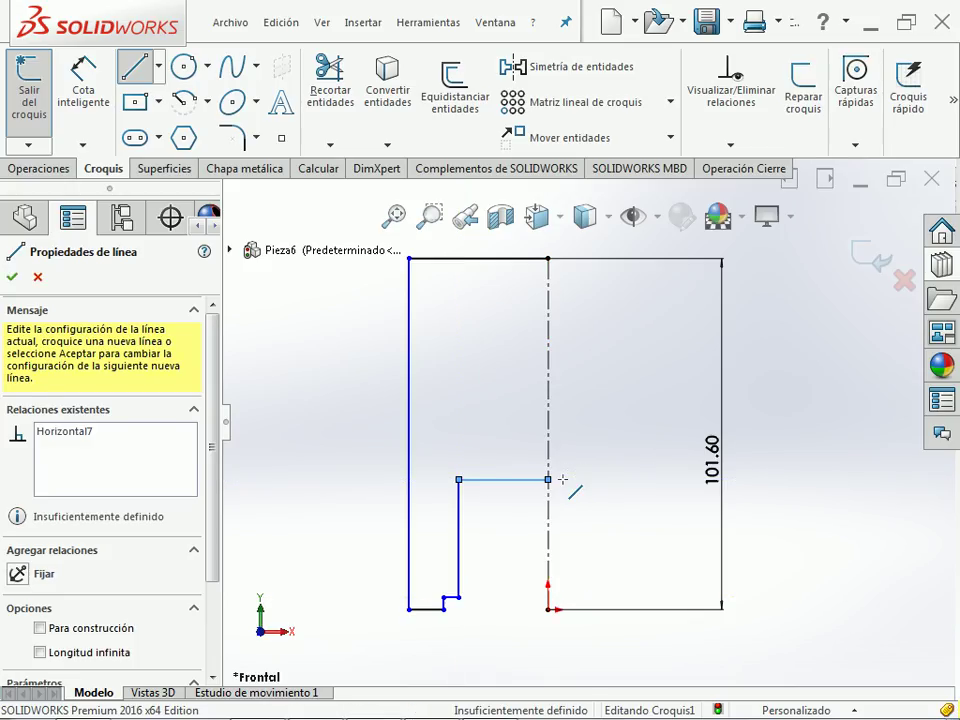
pyautogui.press('Escape')
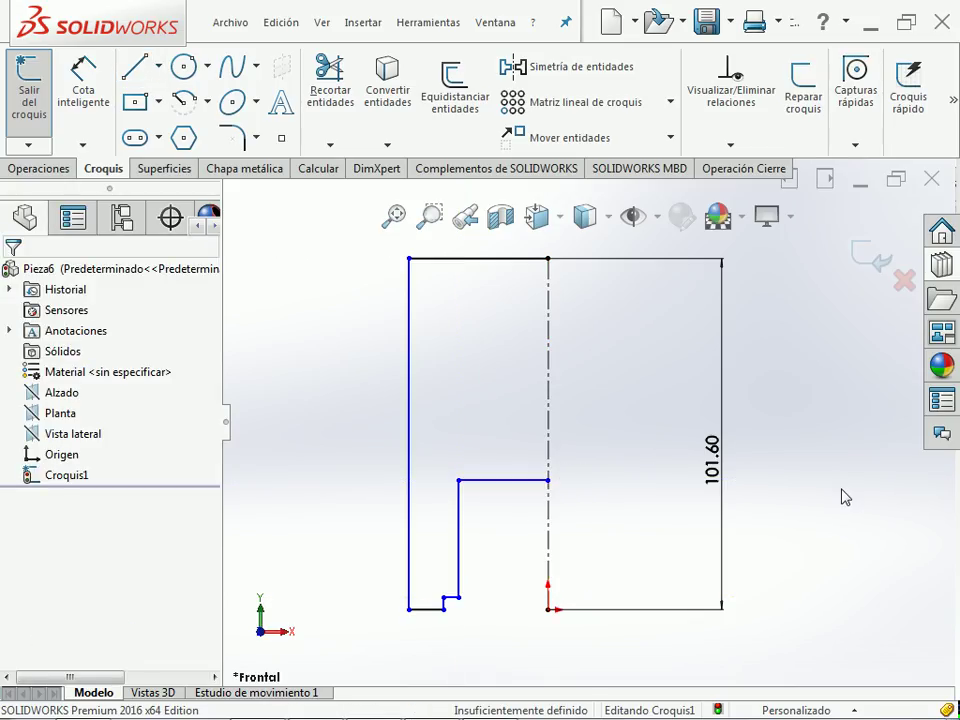
# - Dimension the outer edge across the centerline as a 3-inch diameter, placed above the profile
pyautogui.press('f')
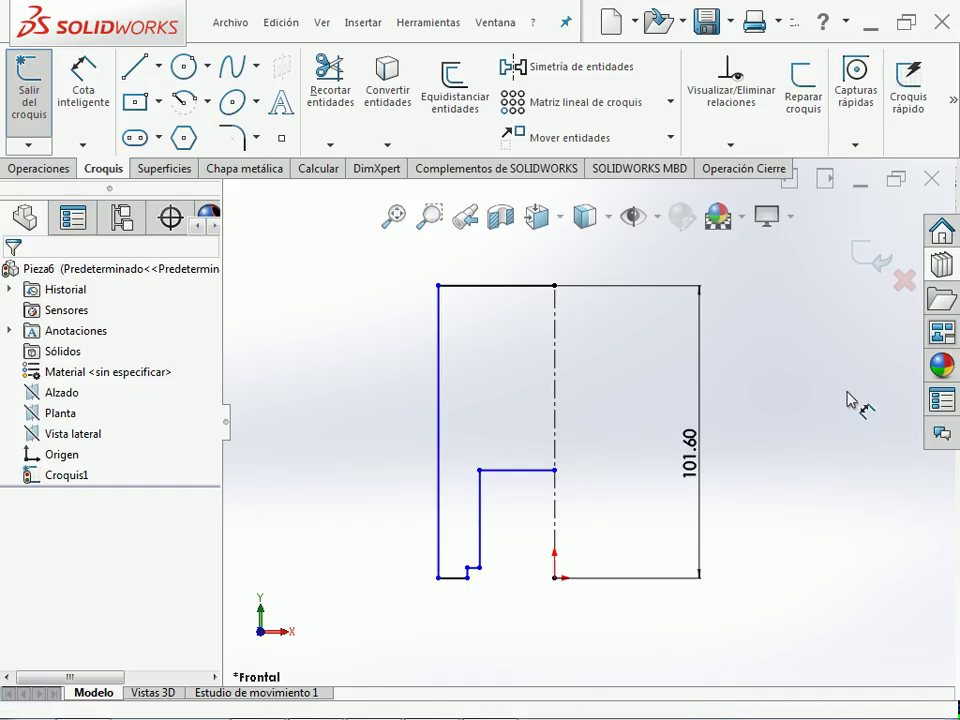
pyautogui.press('d')
pyautogui.click(440, 330)
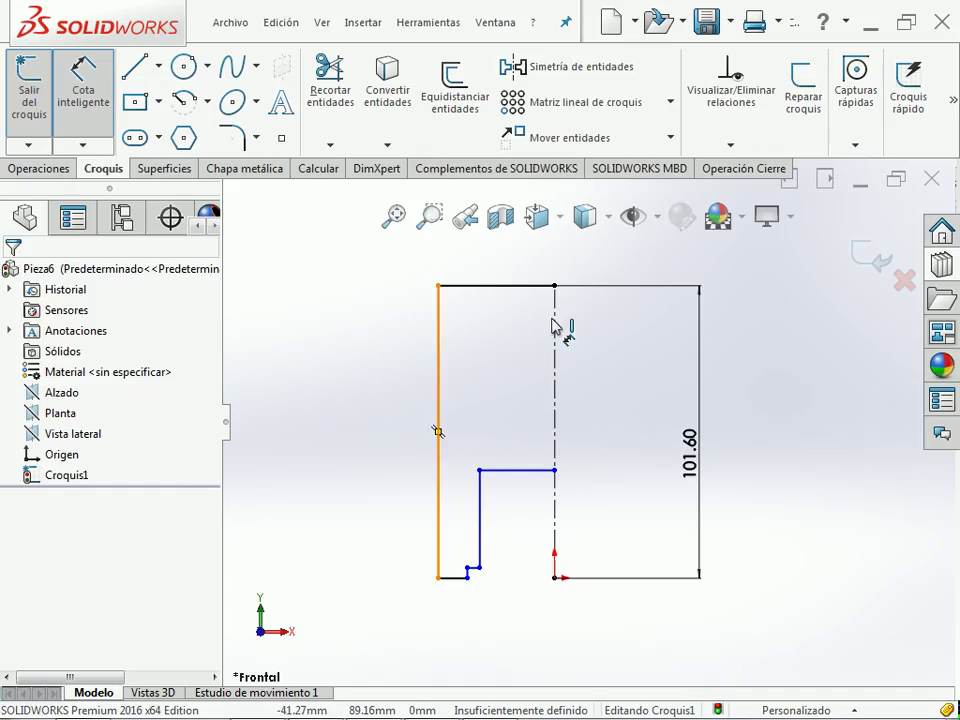
pyautogui.click(555, 330)
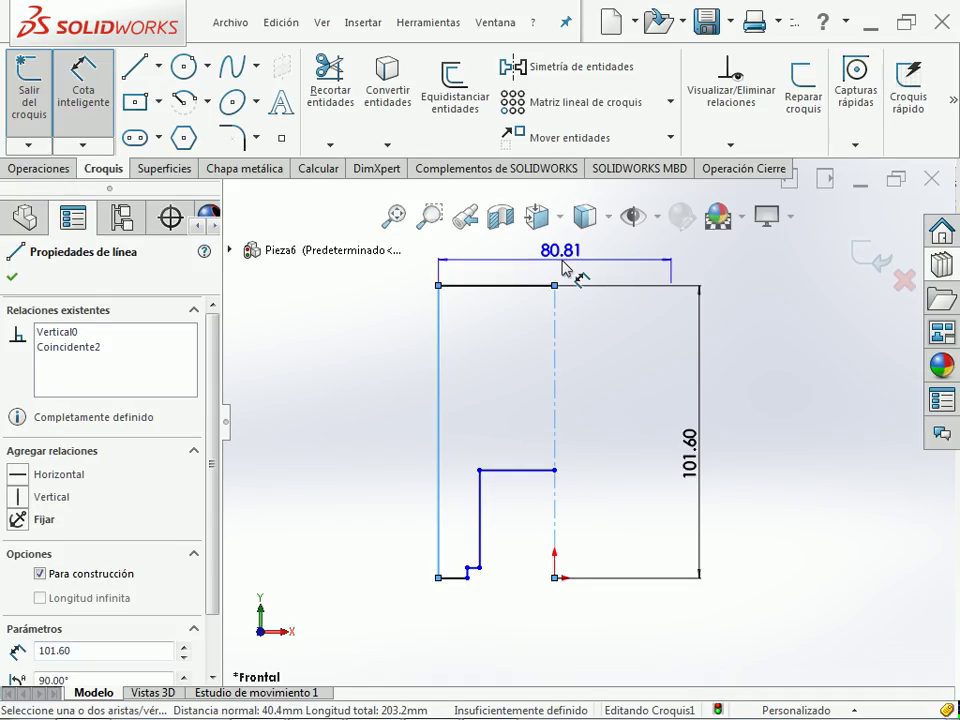
pyautogui.click(563, 268)
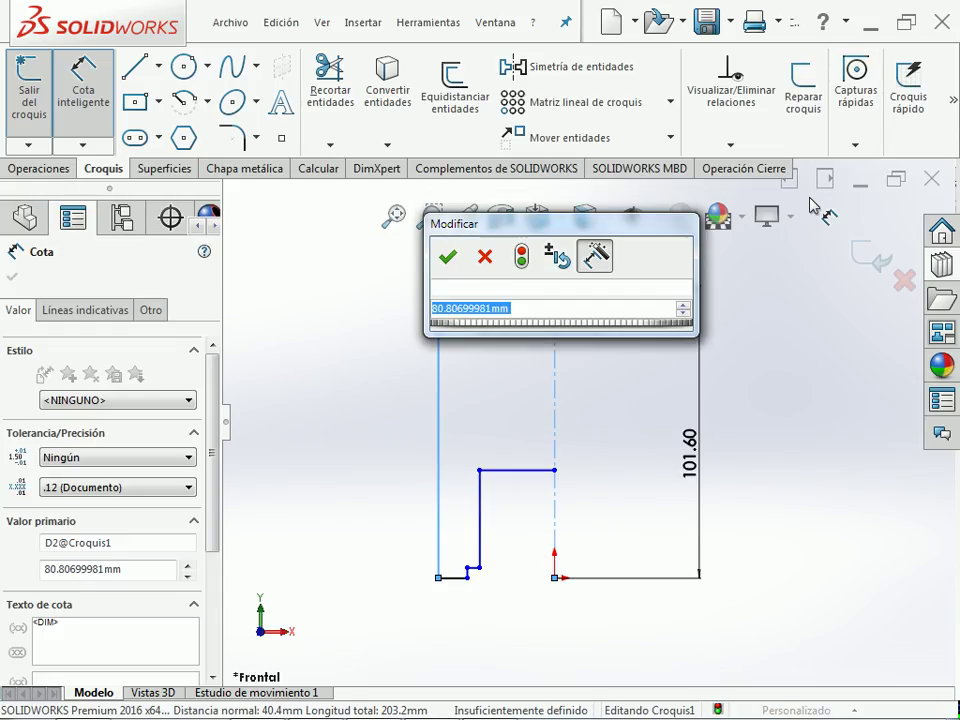
pyautogui.write('3in')
pyautogui.press('Return')
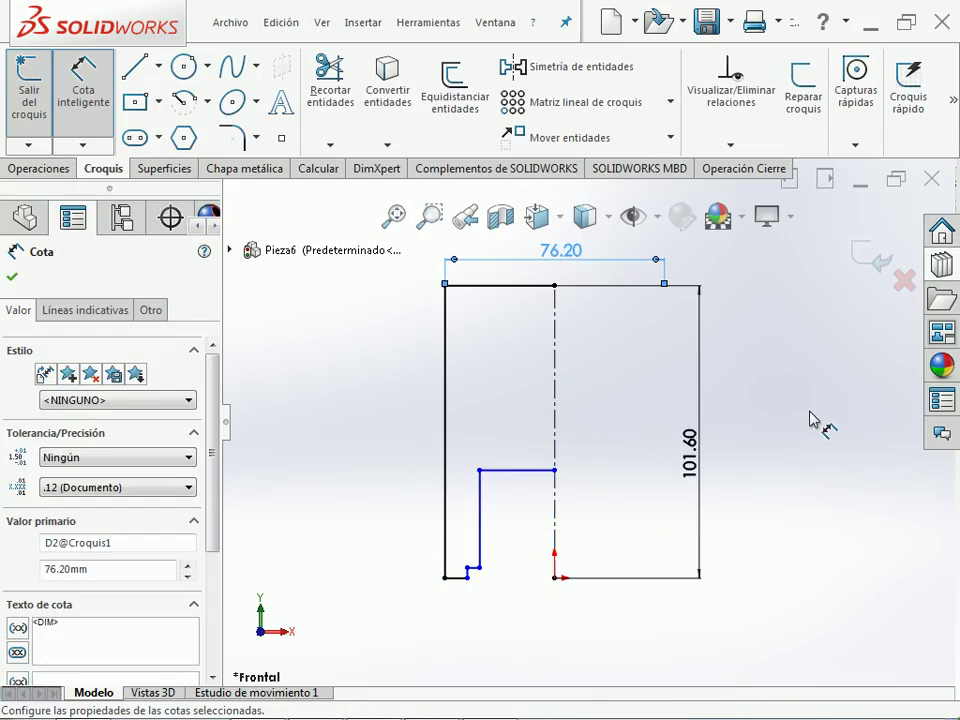
pyautogui.click(813, 420)
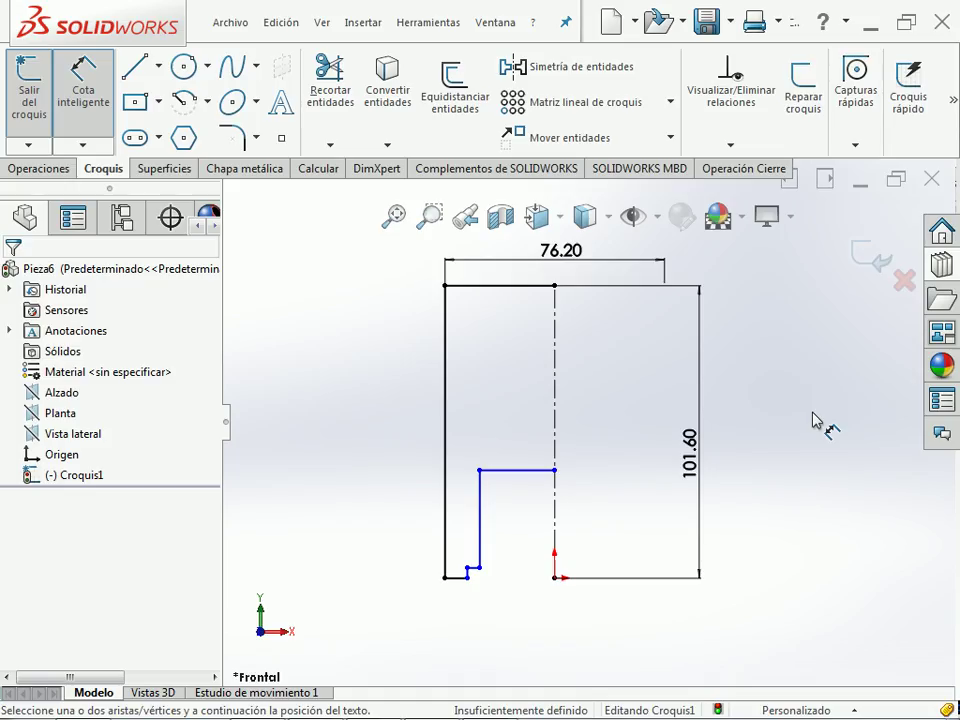
# - Check the recess diameter in the PDF drawing and dimension the small step's vertical edge across the centerline as a 2-inch diameter
pyautogui.hotkey('alt', 'Tab')
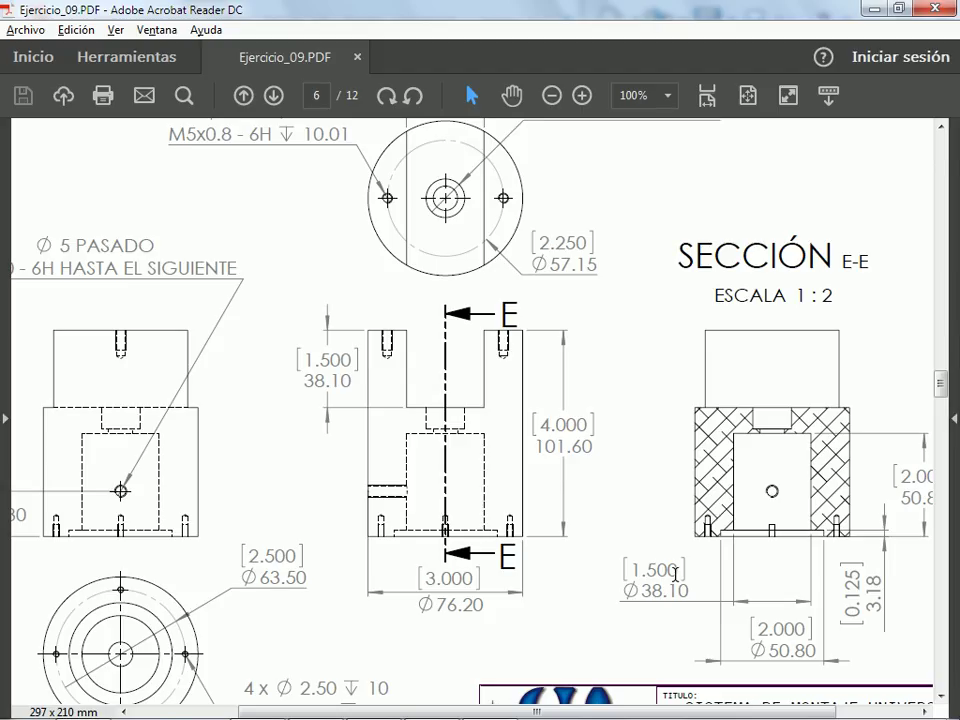
pyautogui.hotkey('alt', 'Tab')
pyautogui.scroll(-4, 515, 580)
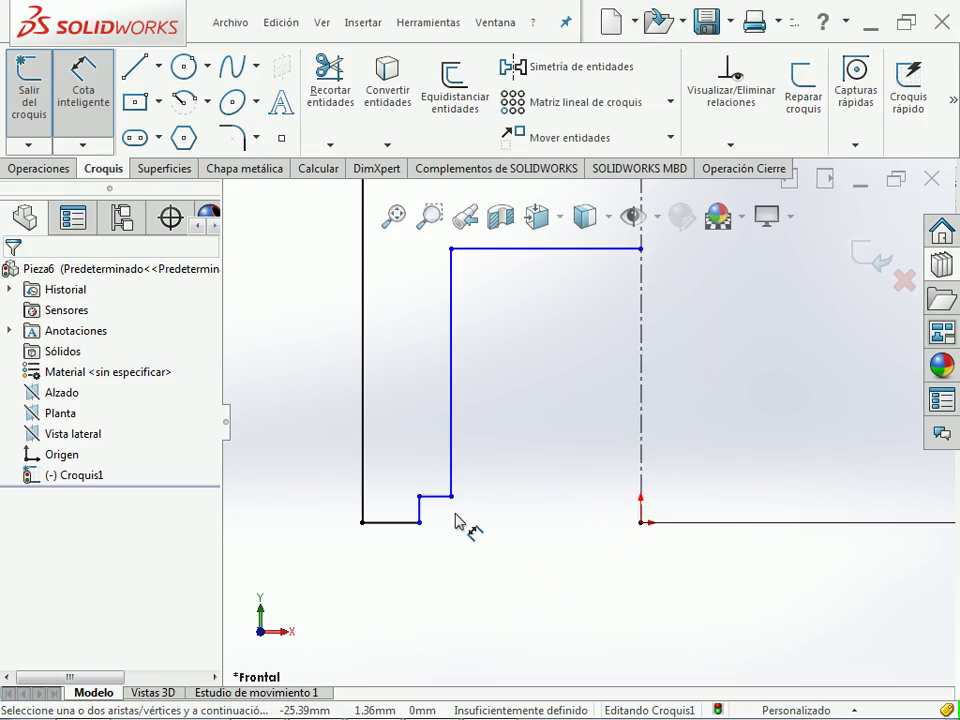
pyautogui.scroll(-3, 455, 520)
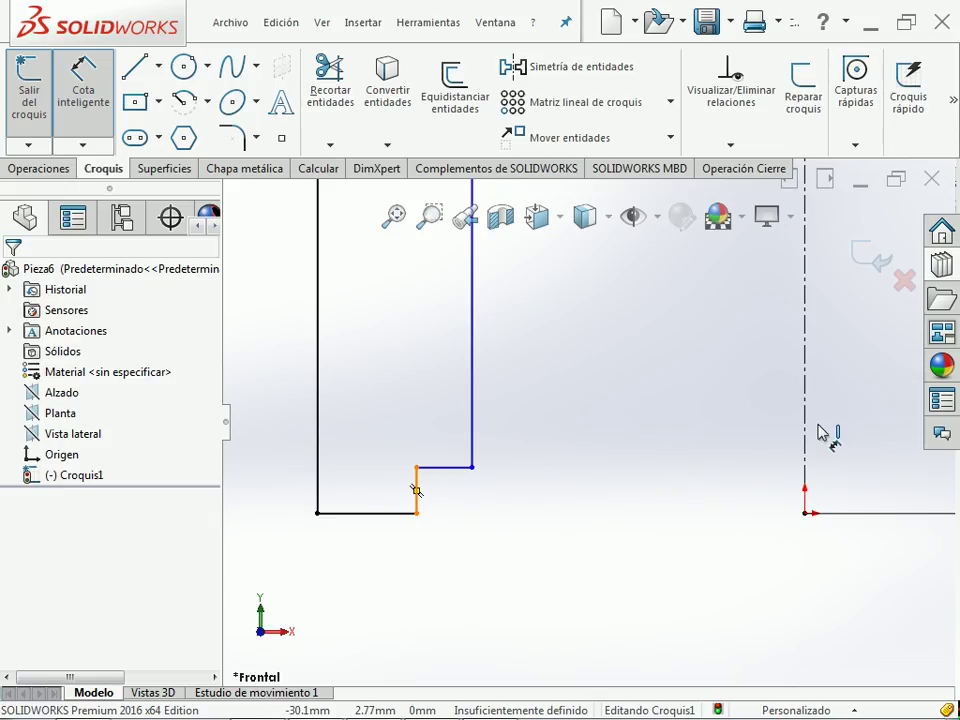
pyautogui.click(416, 490)
pyautogui.click(807, 474)
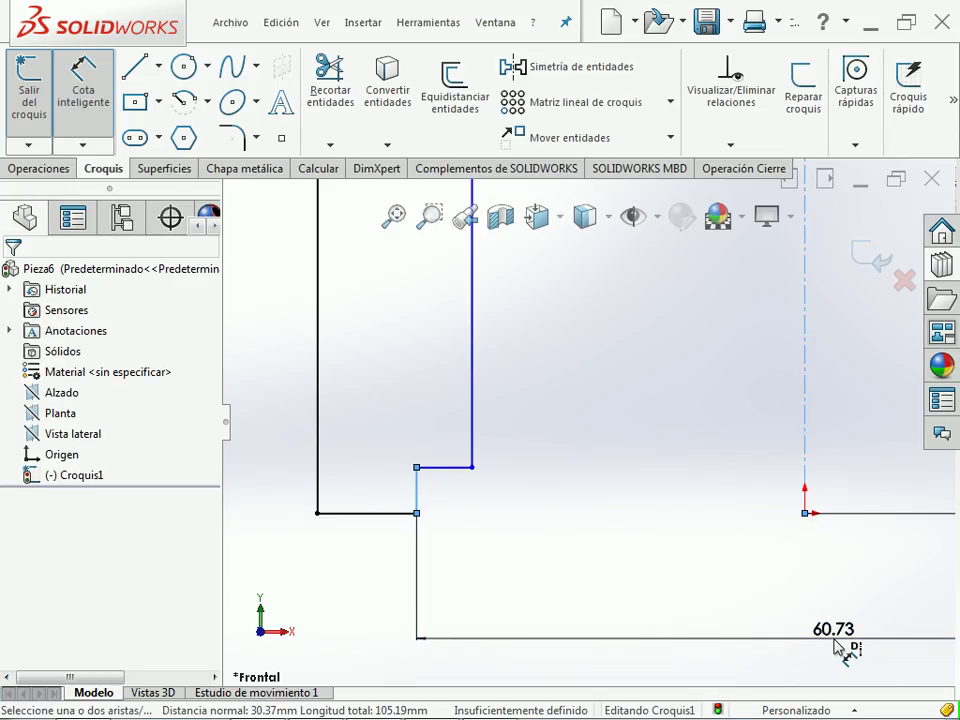
pyautogui.click(921, 635)
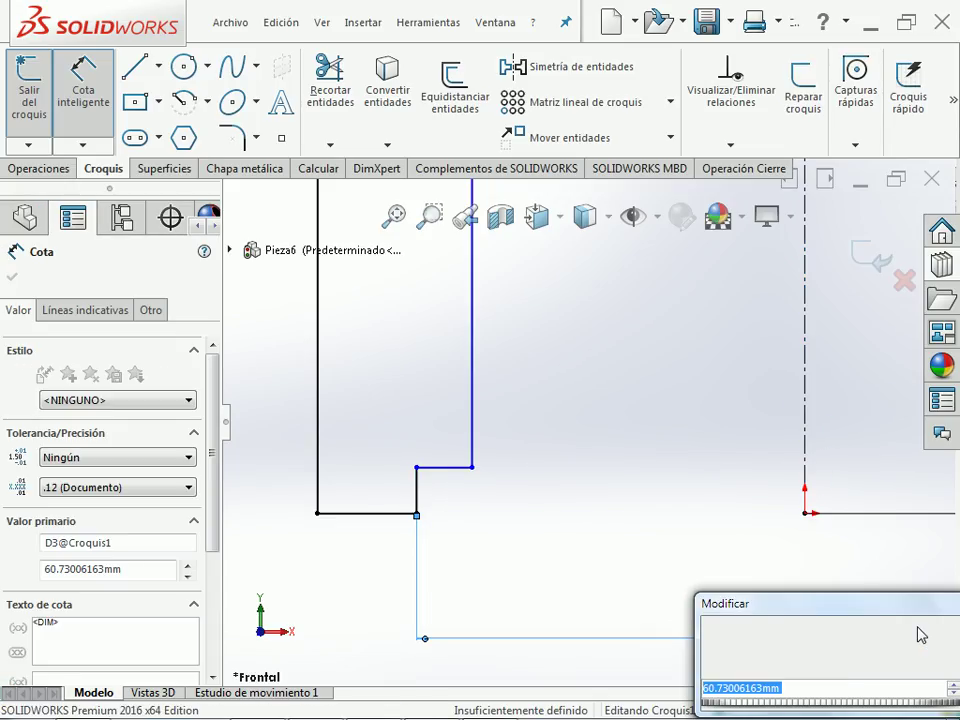
pyautogui.write('2')
pyautogui.press('Return')
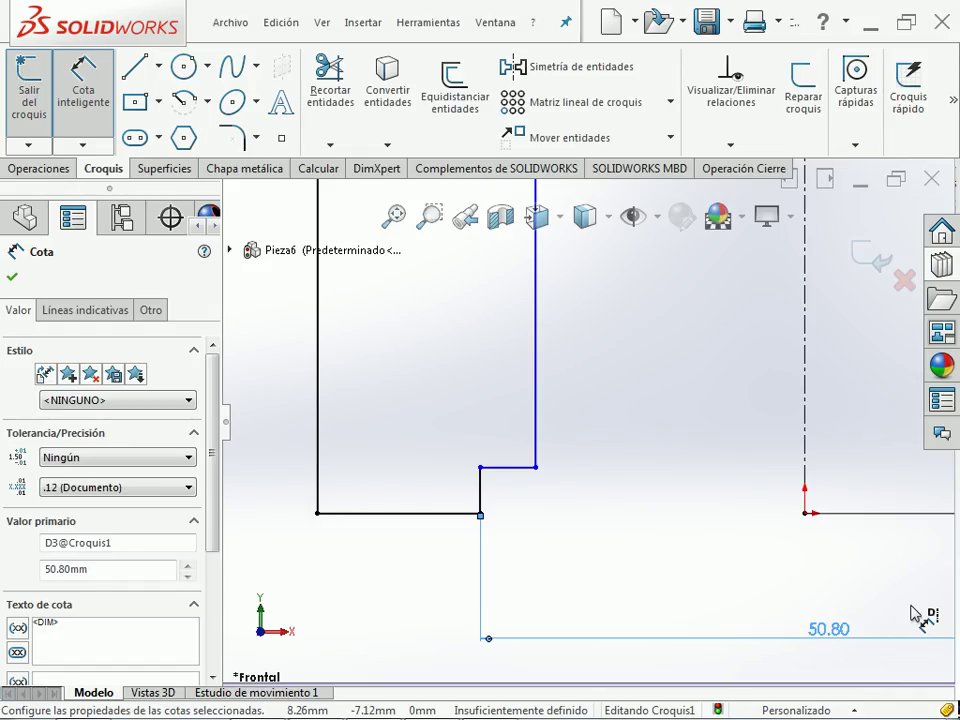
# - Dimension the inner bore wall across the centerline as a 1.5-inch diameter
pyautogui.click(536, 402)
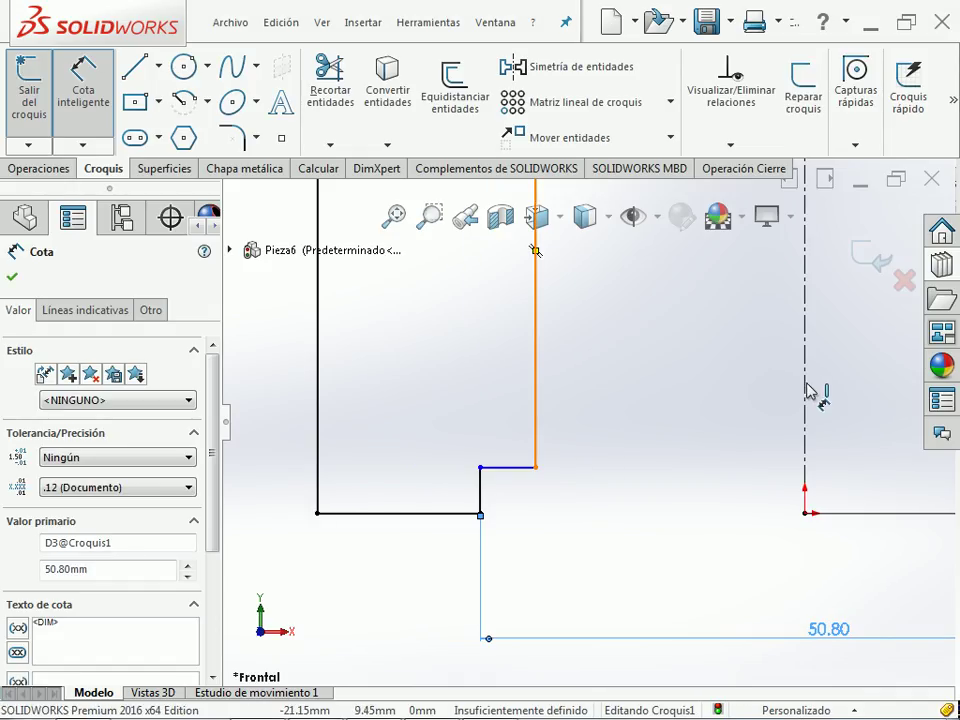
pyautogui.click(806, 390)
pyautogui.click(808, 598)
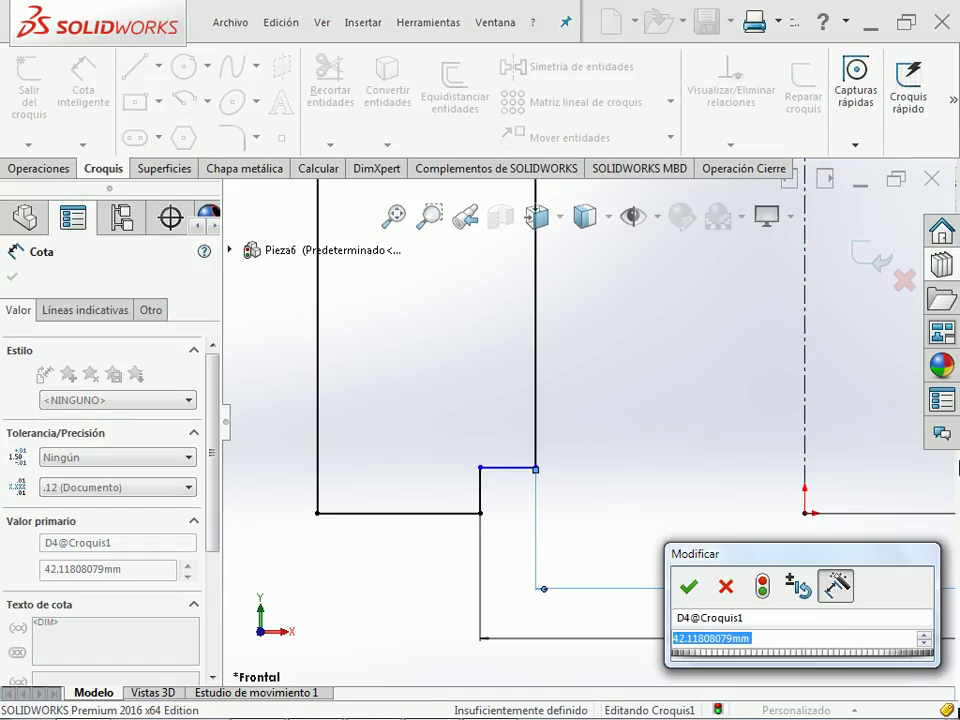
pyautogui.write('1.5')
pyautogui.press('Return')
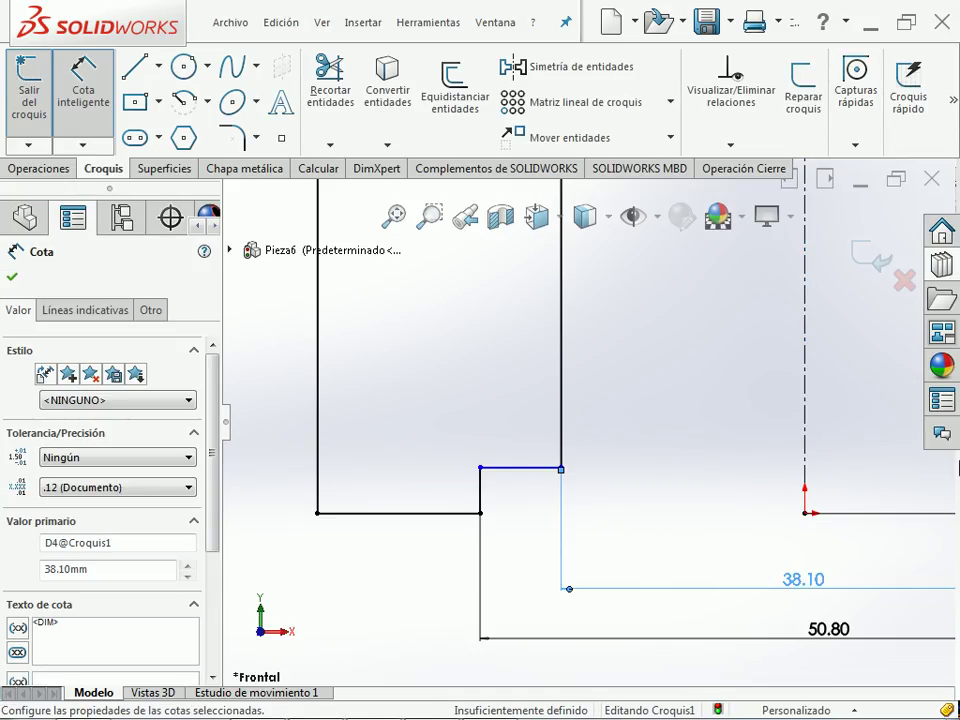
pyautogui.scroll(1, 688, 470)
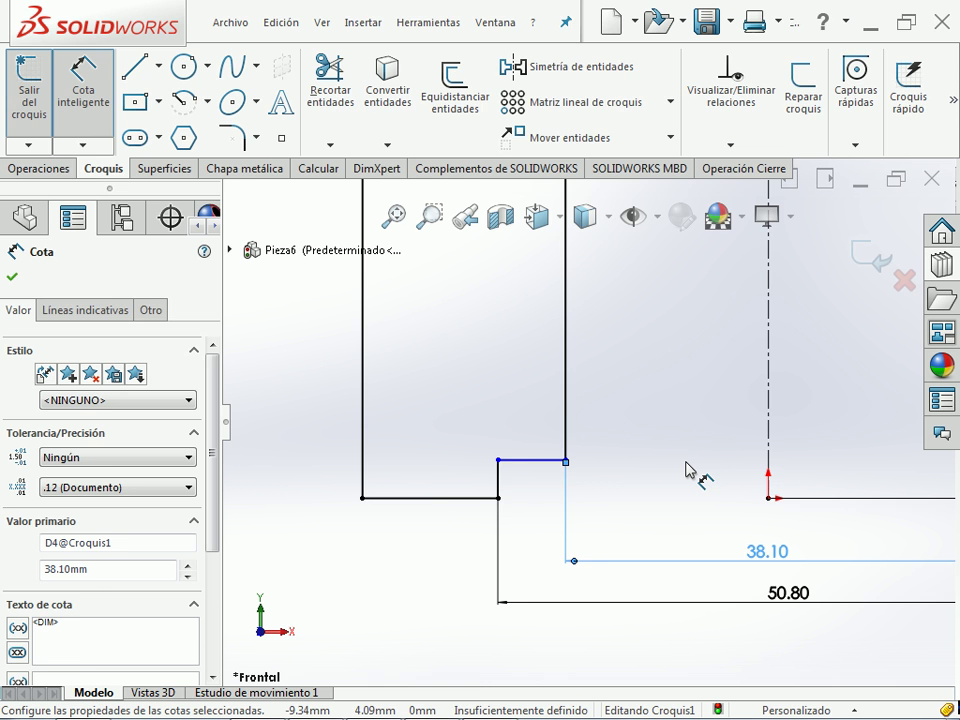
# - Check the recess depth in the PDF drawing and dimension the small step's height as 1/8 inch
pyautogui.hotkey('alt', 'Tab')
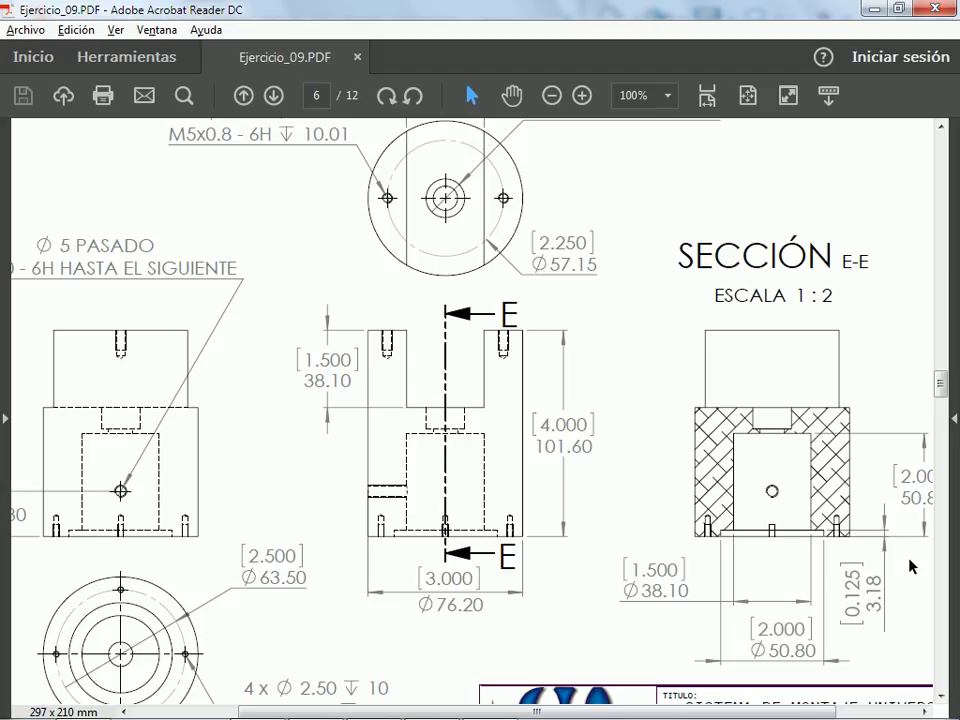
pyautogui.hotkey('alt', 'Tab')
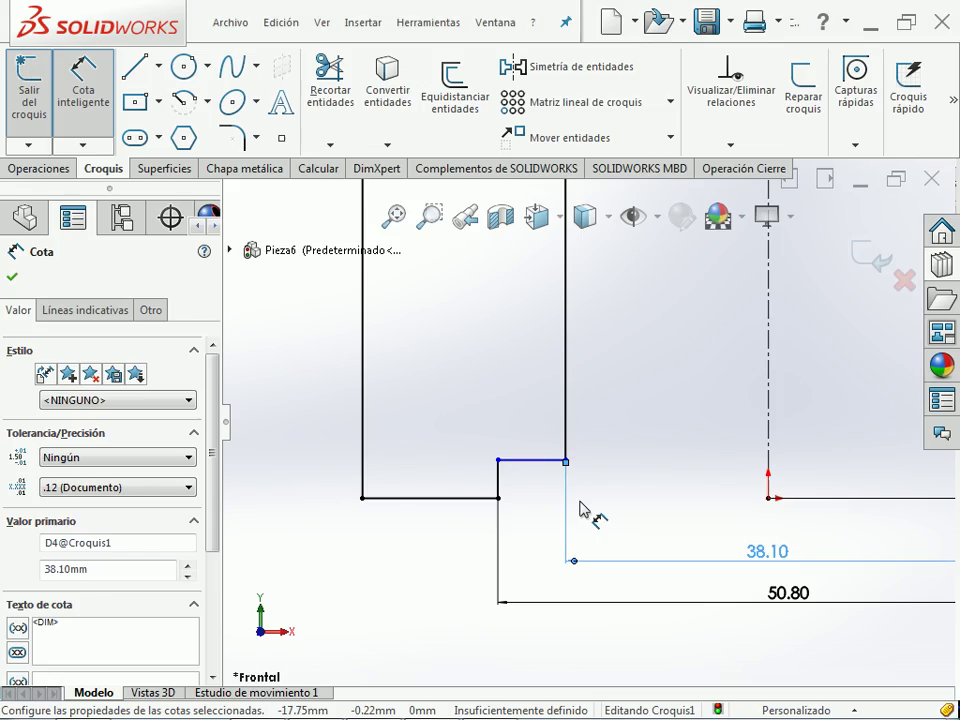
pyautogui.click(500, 478)
pyautogui.click(322, 522)
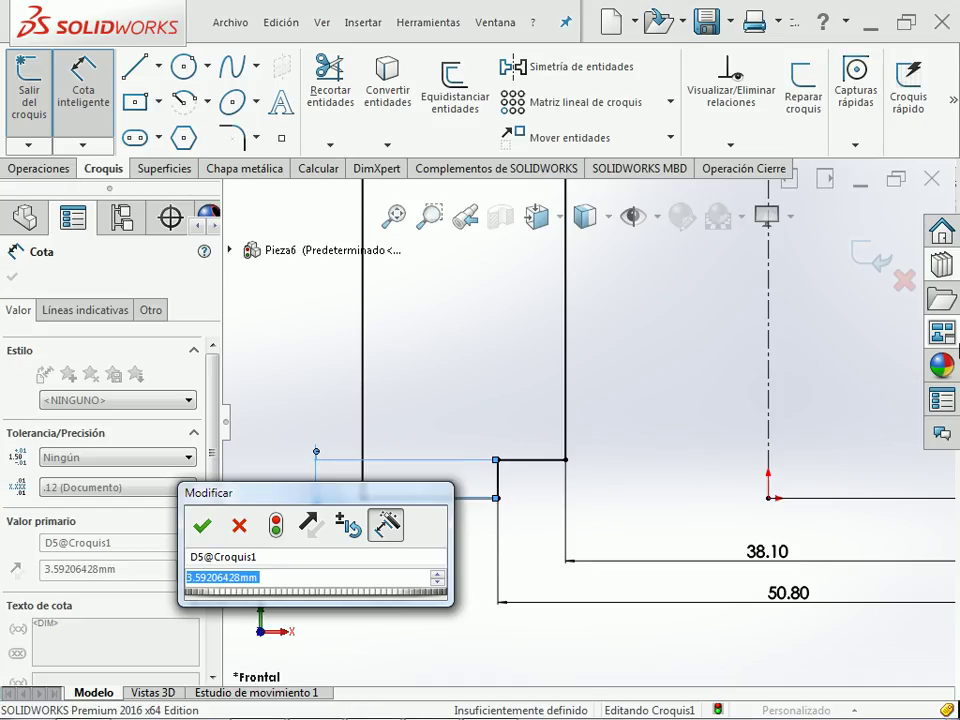
pyautogui.write('3.17')
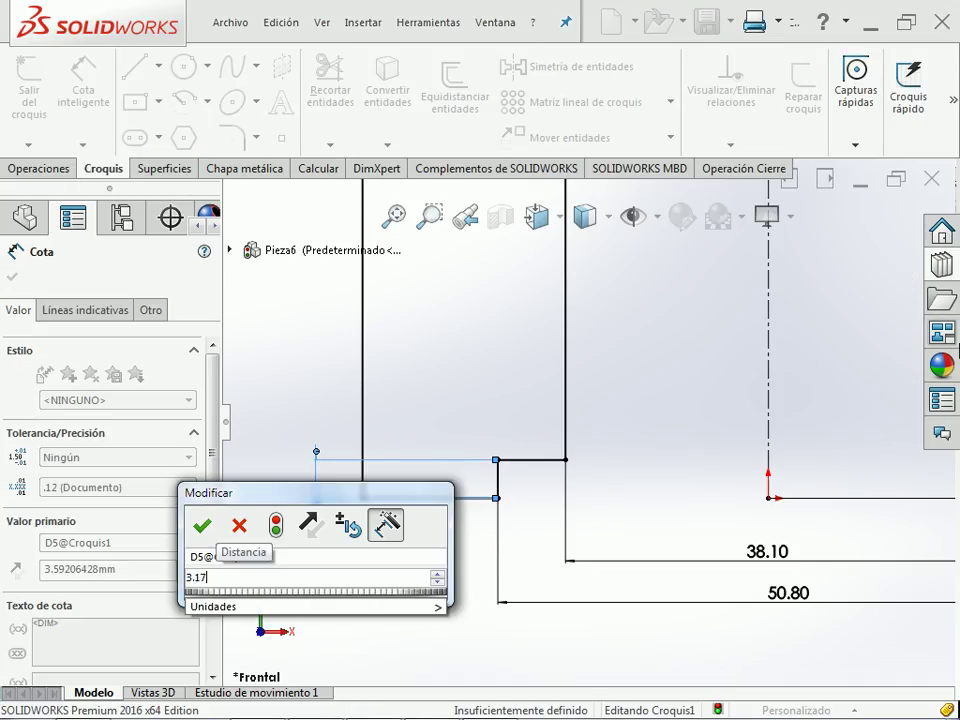
pyautogui.press('BackSpace')
pyautogui.press('BackSpace')
pyautogui.press('BackSpace')
pyautogui.press('BackSpace')
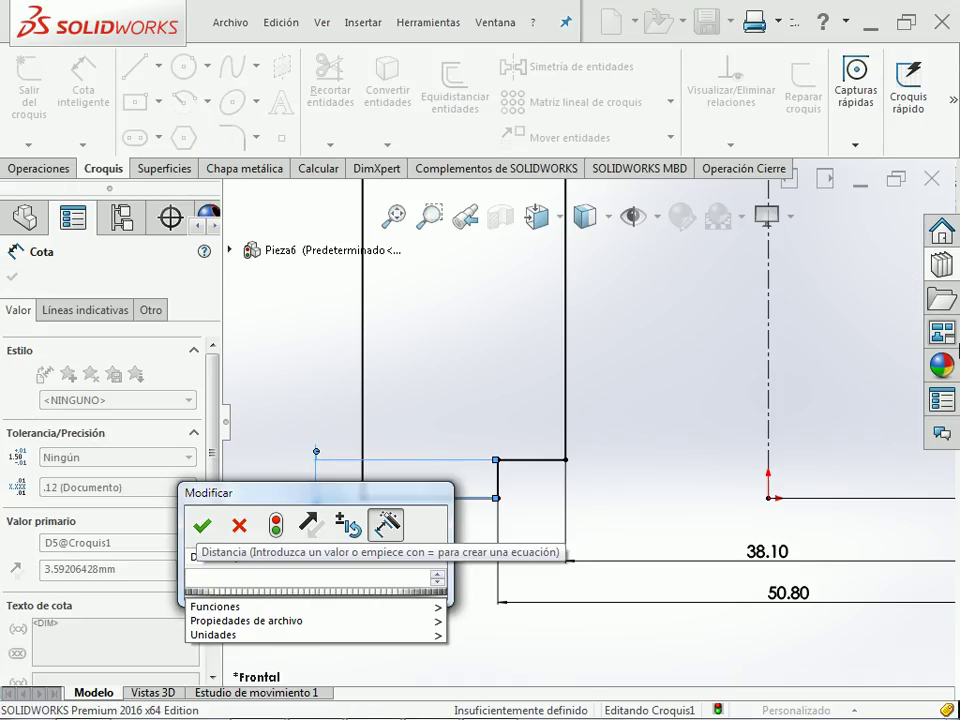
pyautogui.write('1/8')
pyautogui.press('Return')
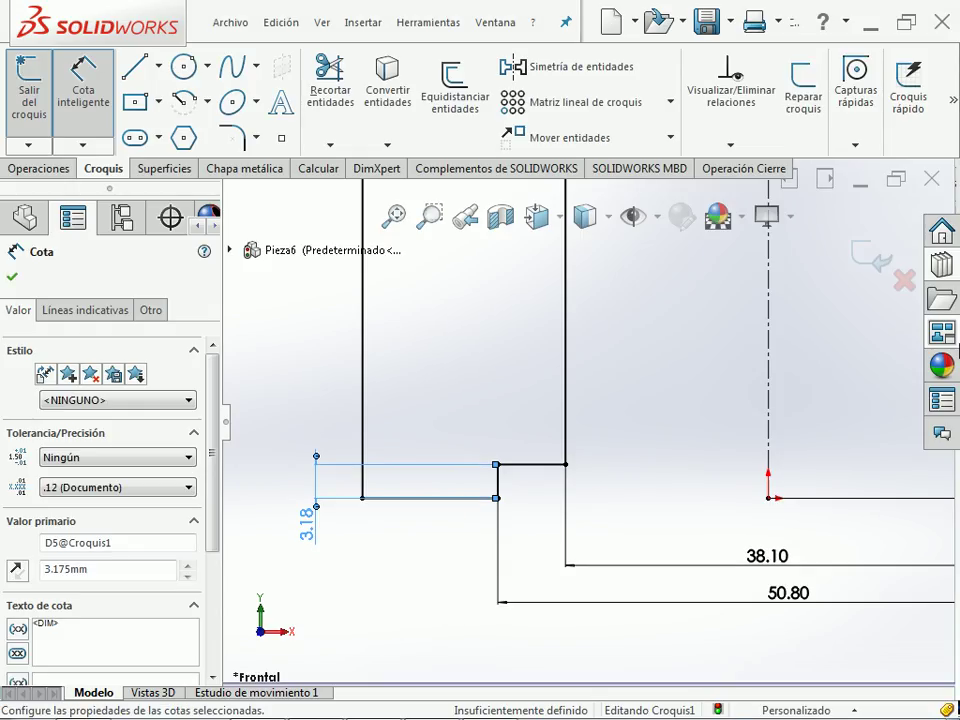
# - Space out the 50.80 and 38.10 diameter dimensions below the profile so they no longer overlap
pyautogui.press('Escape')
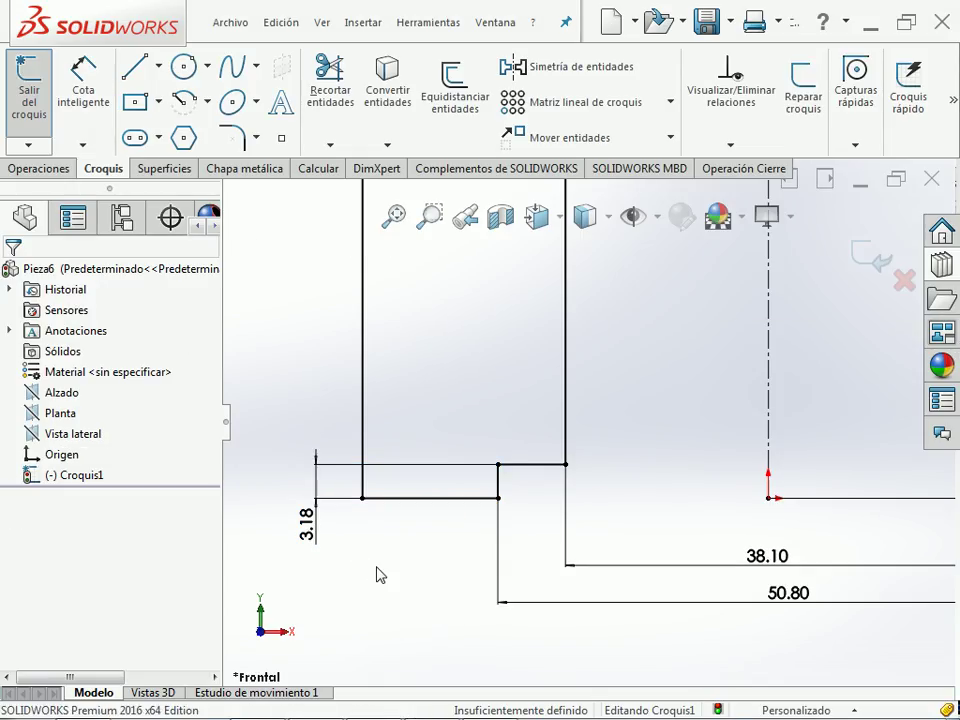
pyautogui.press('f')
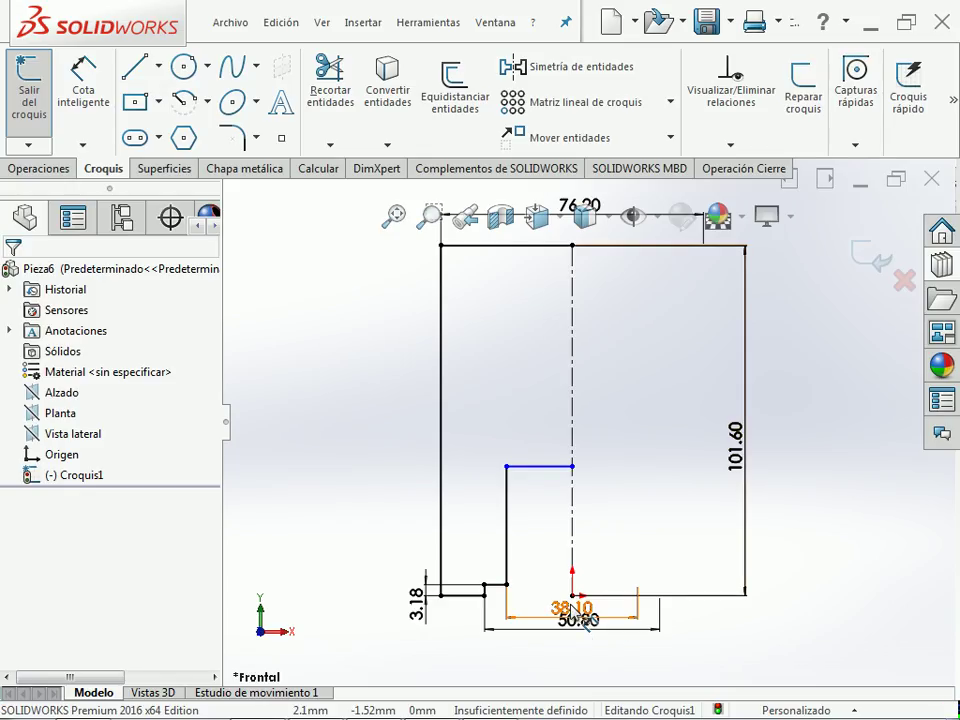
pyautogui.moveTo(580, 621)
pyautogui.mouseDown()
pyautogui.moveTo(590, 670)
pyautogui.moveTo(598, 652)
pyautogui.mouseUp()
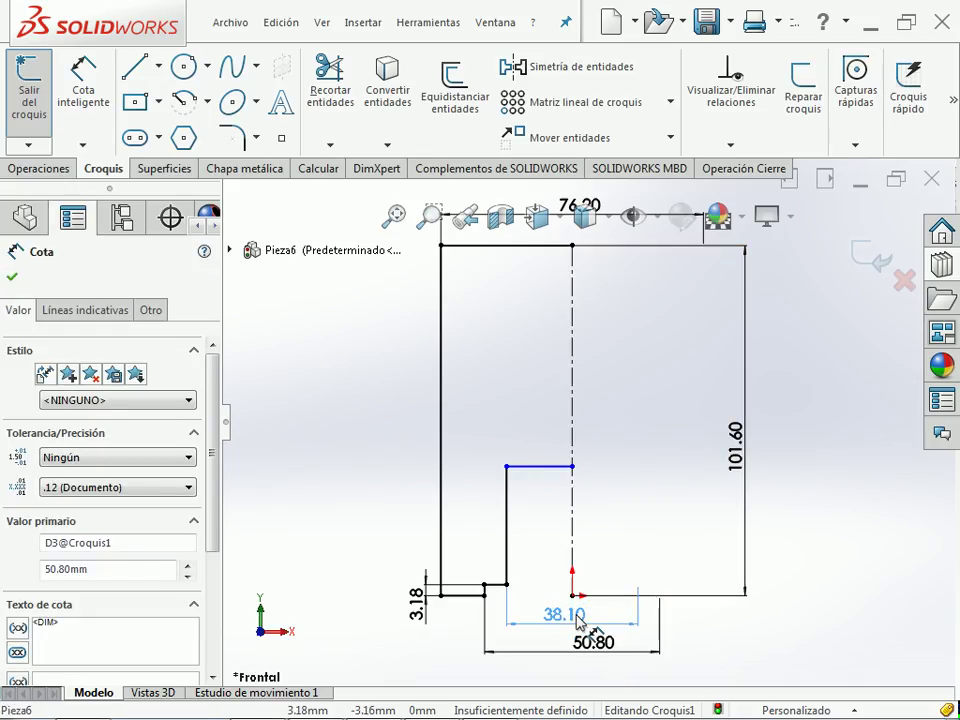
pyautogui.moveTo(578, 620); pyautogui.dragTo(580, 624)
pyautogui.click(808, 583)
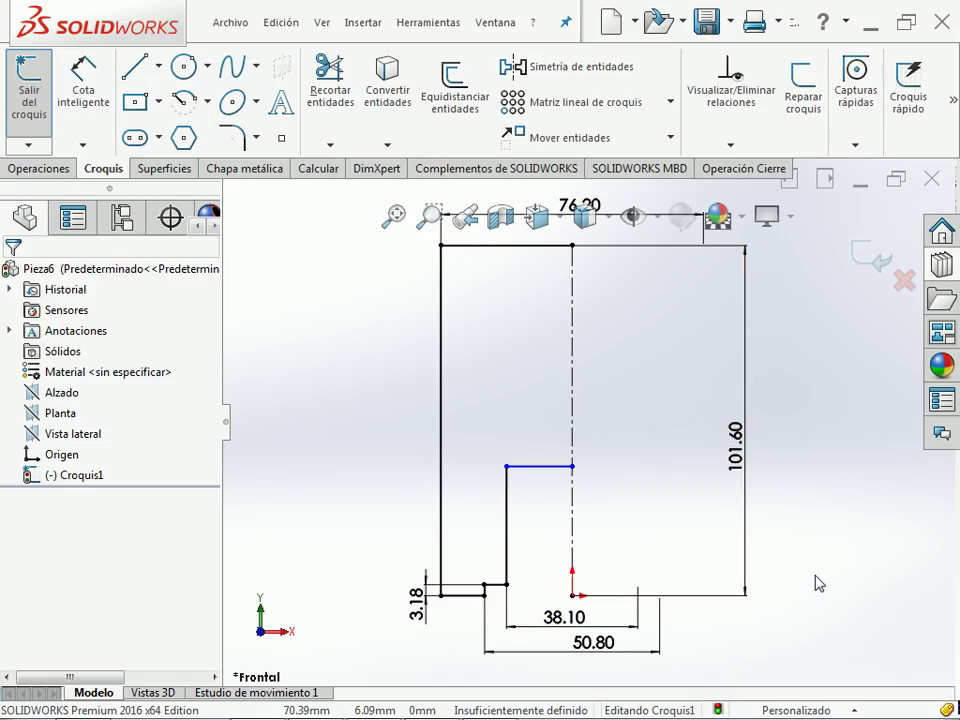
# - Check the bore depth in the PDF drawing's section E-E and dimension the bore's end line from the base edge as 2 inches
pyautogui.hotkey('alt', 'Tab')
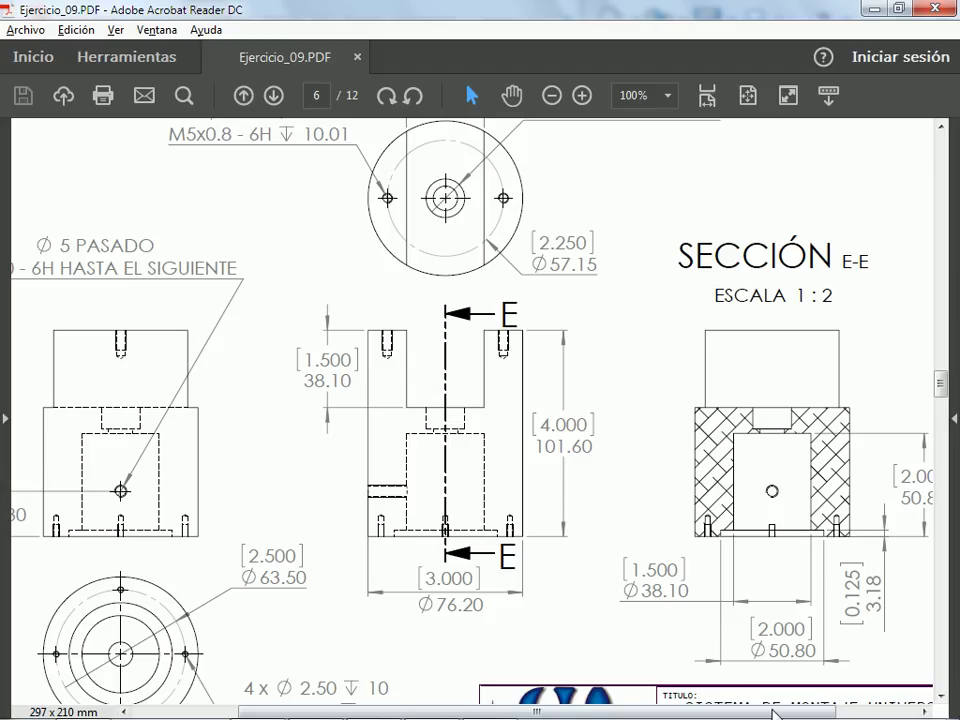
pyautogui.moveTo(777, 712); pyautogui.dragTo(921, 703)
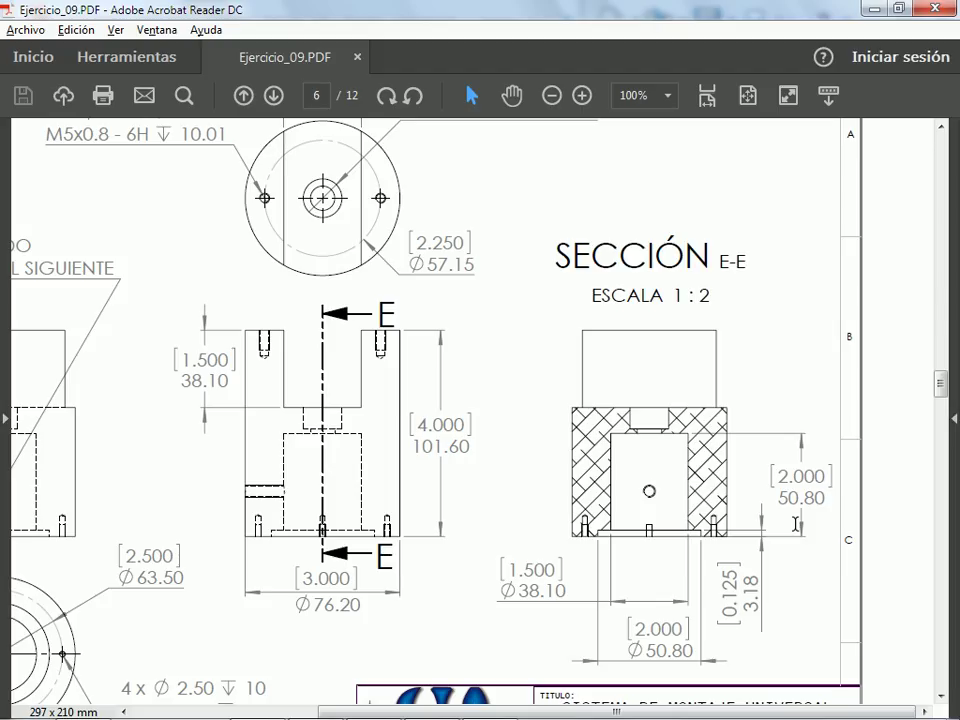
pyautogui.click(805, 474)
pyautogui.hotkey('alt', 'Tab')
pyautogui.moveTo(783, 545); pyautogui.dragTo(810, 439, button='right')
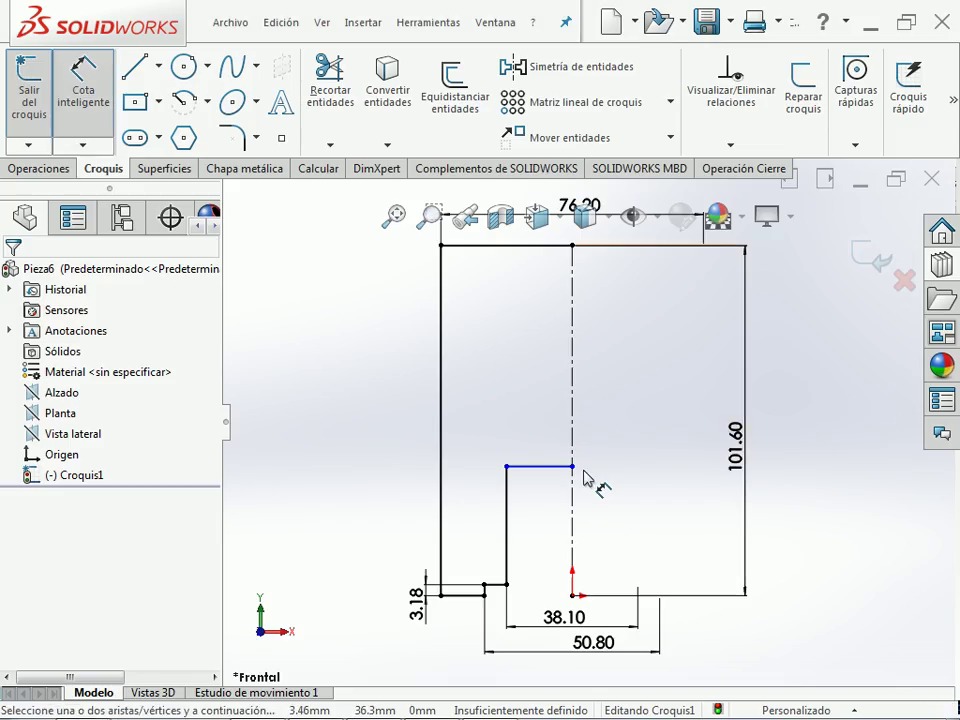
pyautogui.click(540, 466)
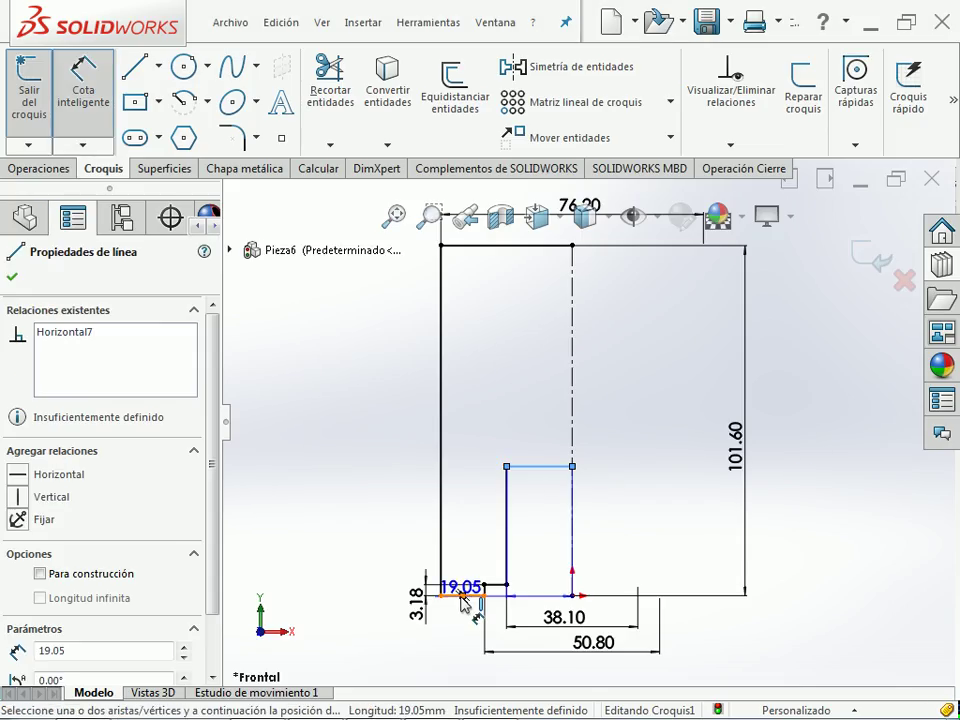
pyautogui.click(462, 595)
pyautogui.click(360, 548)
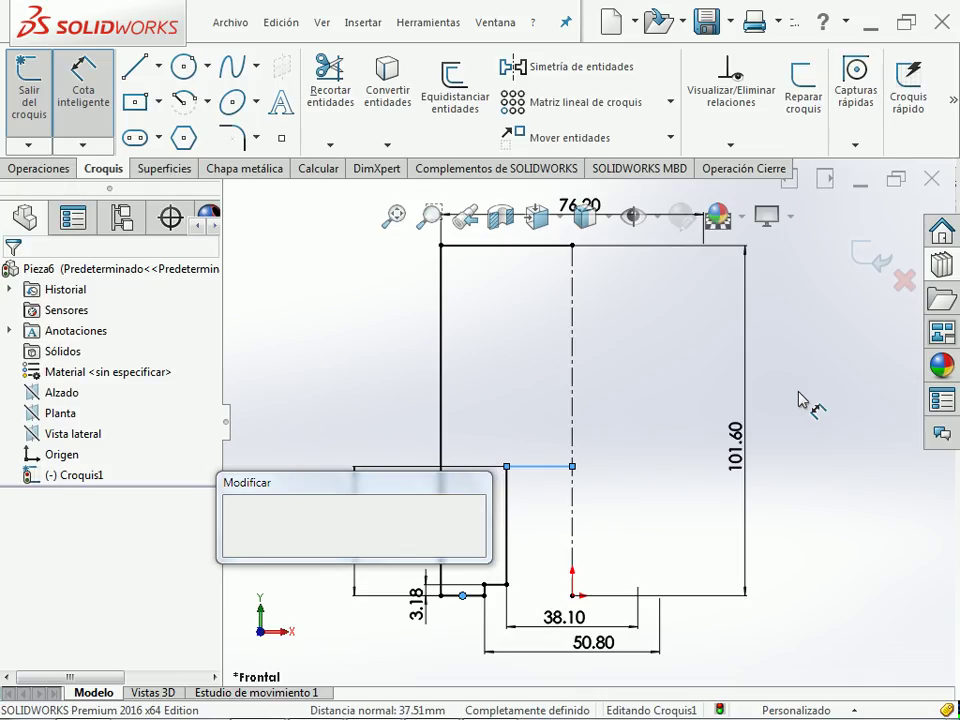
pyautogui.write('2in')
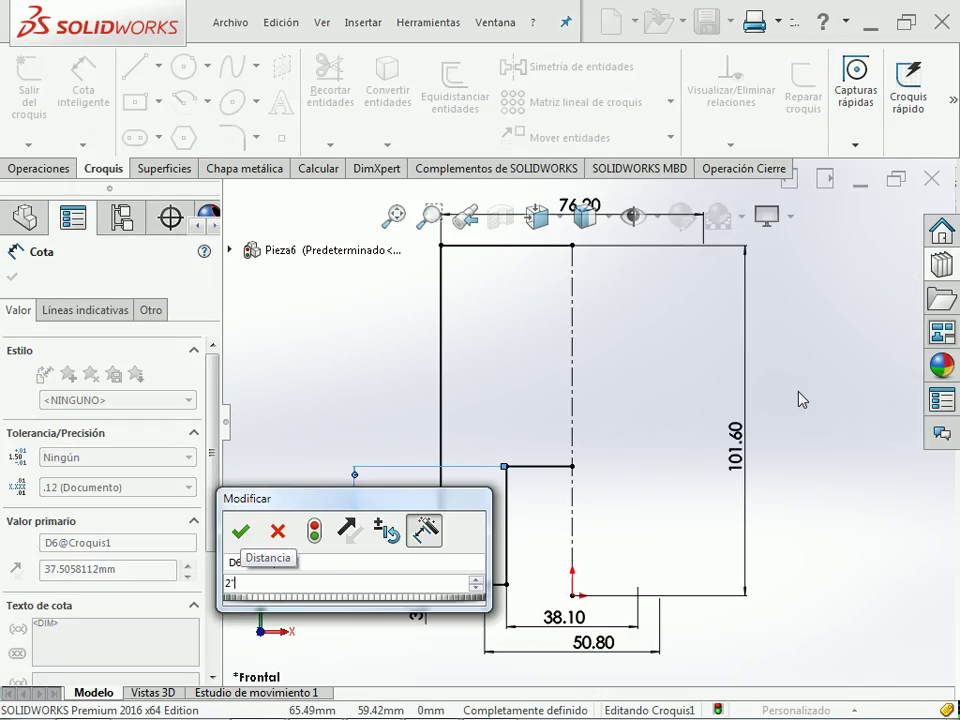
pyautogui.press('Return')
pyautogui.press('Escape')
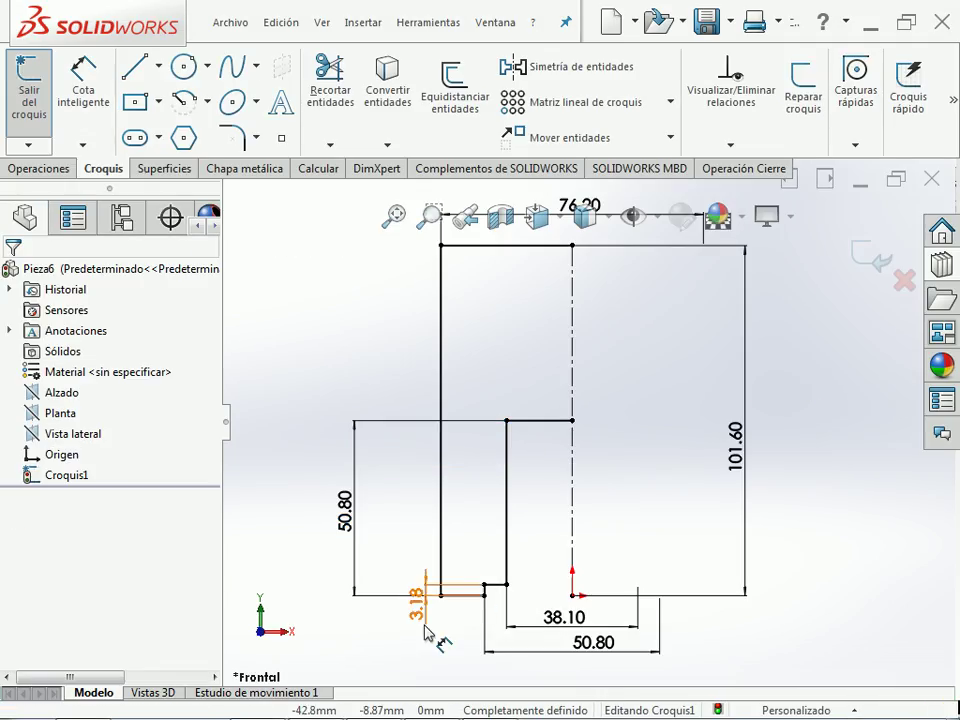
# - Move the step-height dimension clear of the base and close the profile with a vertical line along the centerline from the top edge to the bore's end
pyautogui.moveTo(426, 632); pyautogui.dragTo(419, 560)
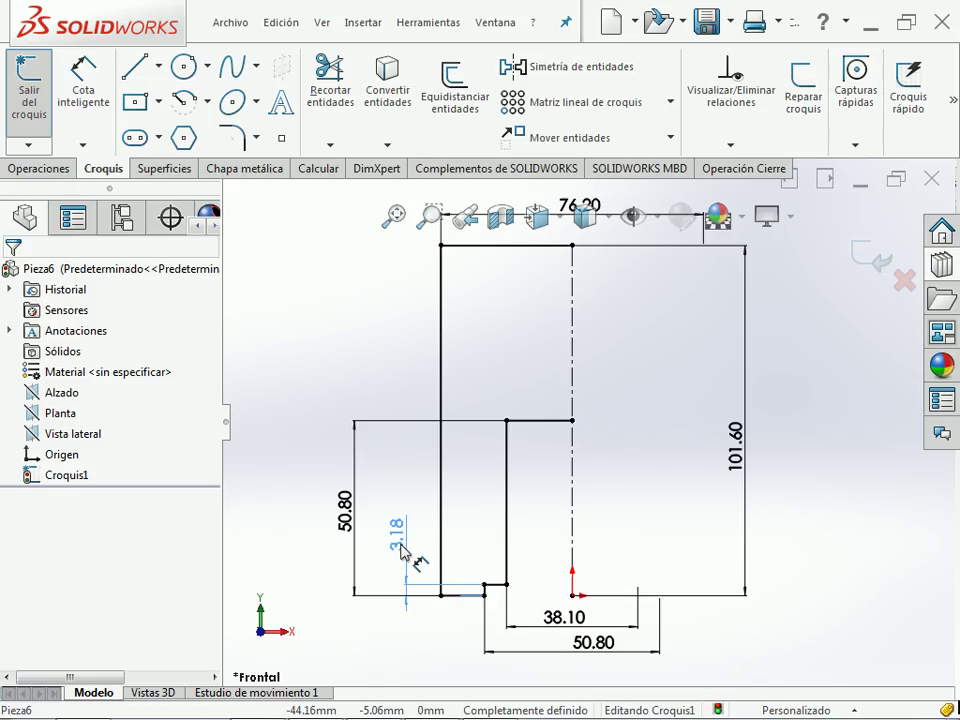
pyautogui.click(863, 551)
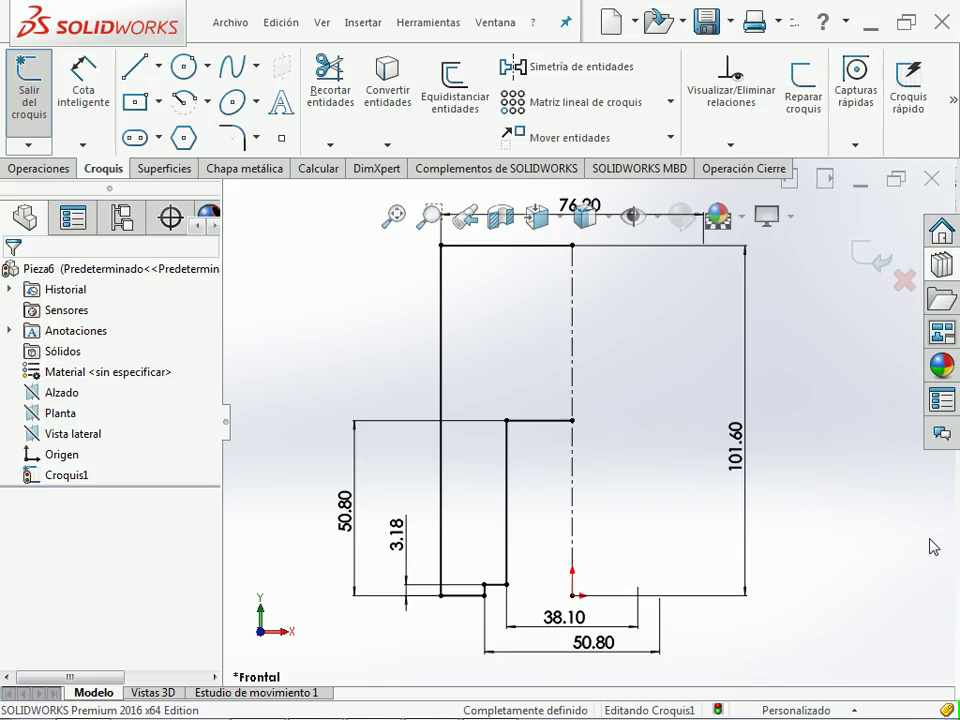
pyautogui.press('l')
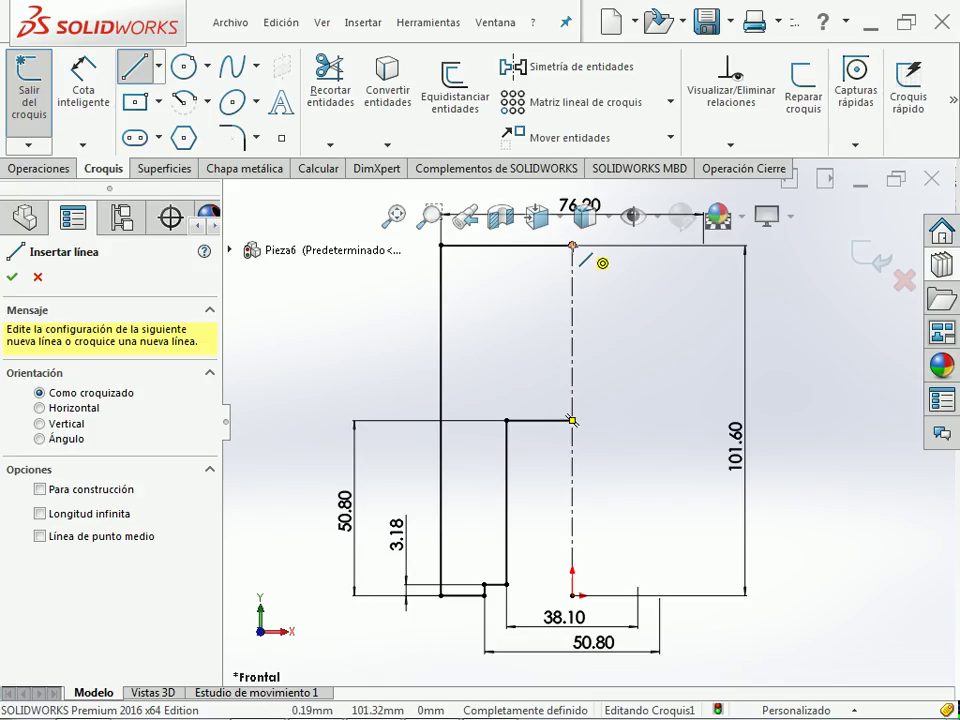
pyautogui.moveTo(572, 244); pyautogui.dragTo(572, 420)
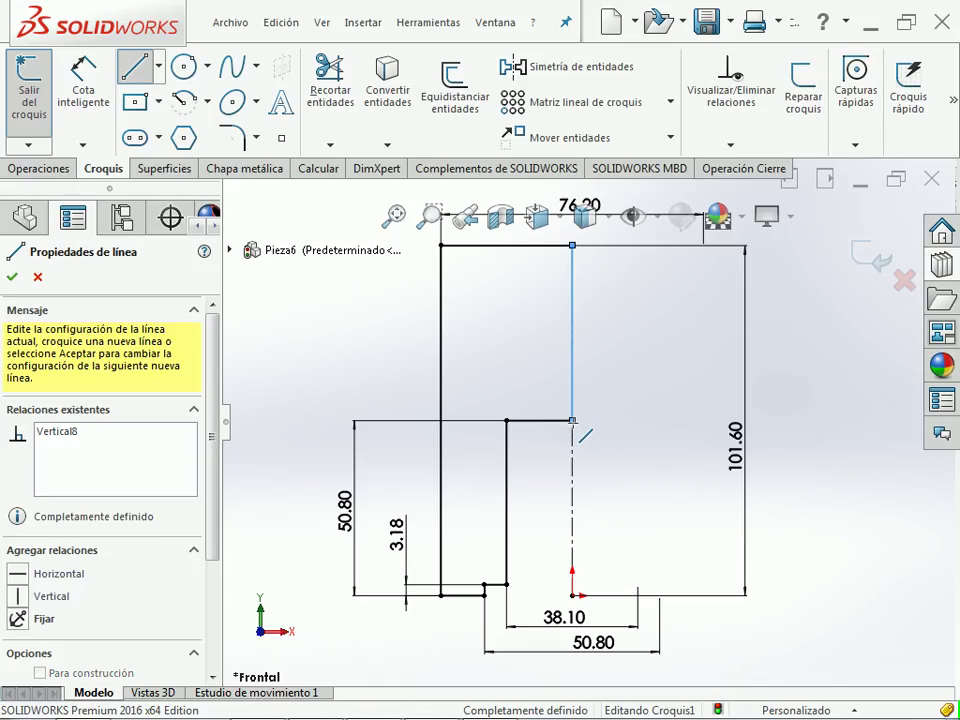
pyautogui.press('Escape')
pyautogui.press('Escape')
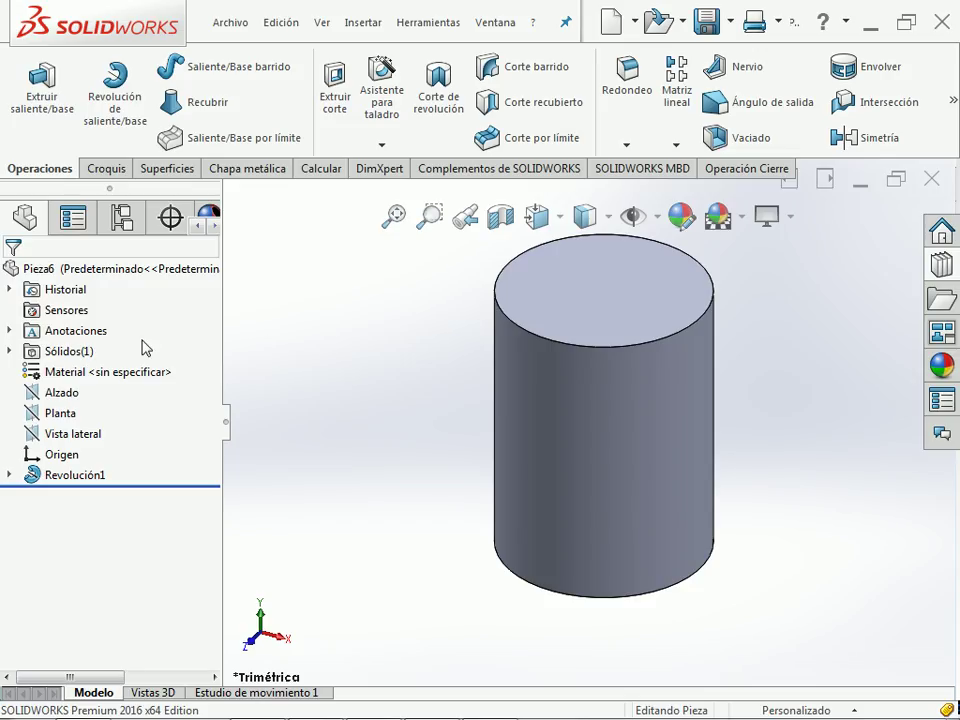
# - Assign the 6061-T6 (SS) material to the part
pyautogui.rightClick(125, 374)
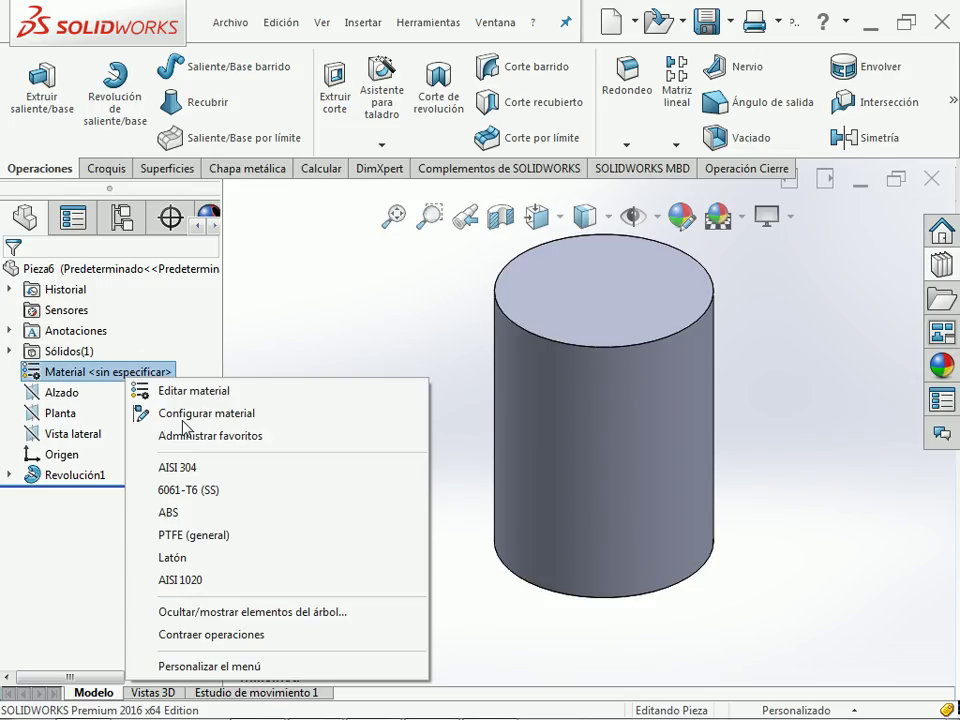
pyautogui.click(240, 490)
pyautogui.press('f')
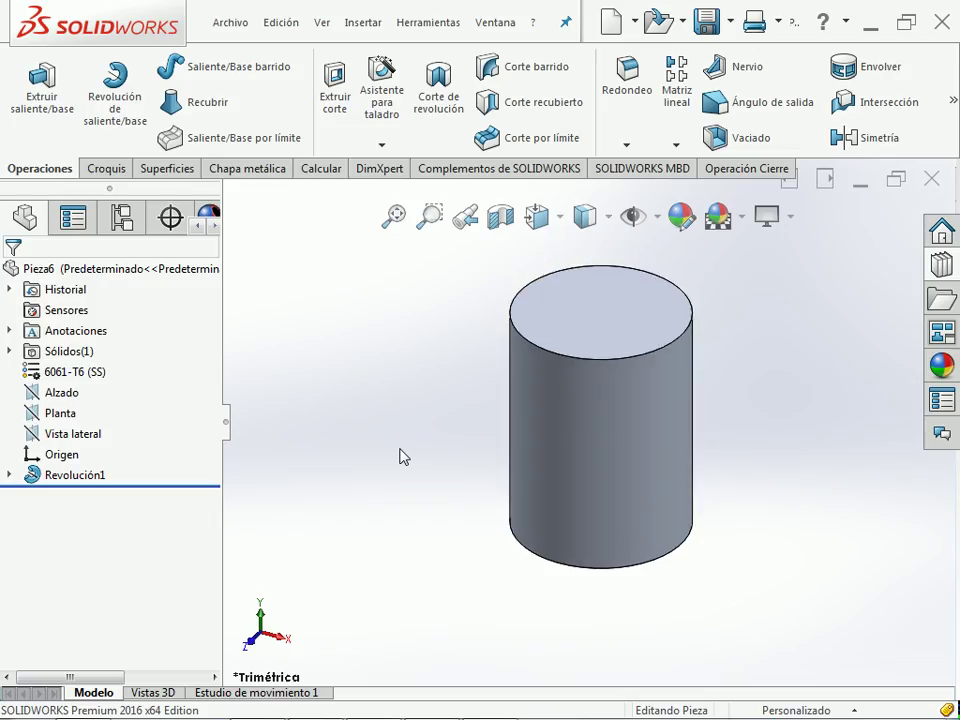
# - Examine the revolved body's stepped bore from its base end and return to the isometric view
pyautogui.moveTo(699, 585); pyautogui.dragTo(647, 311, button='middle')
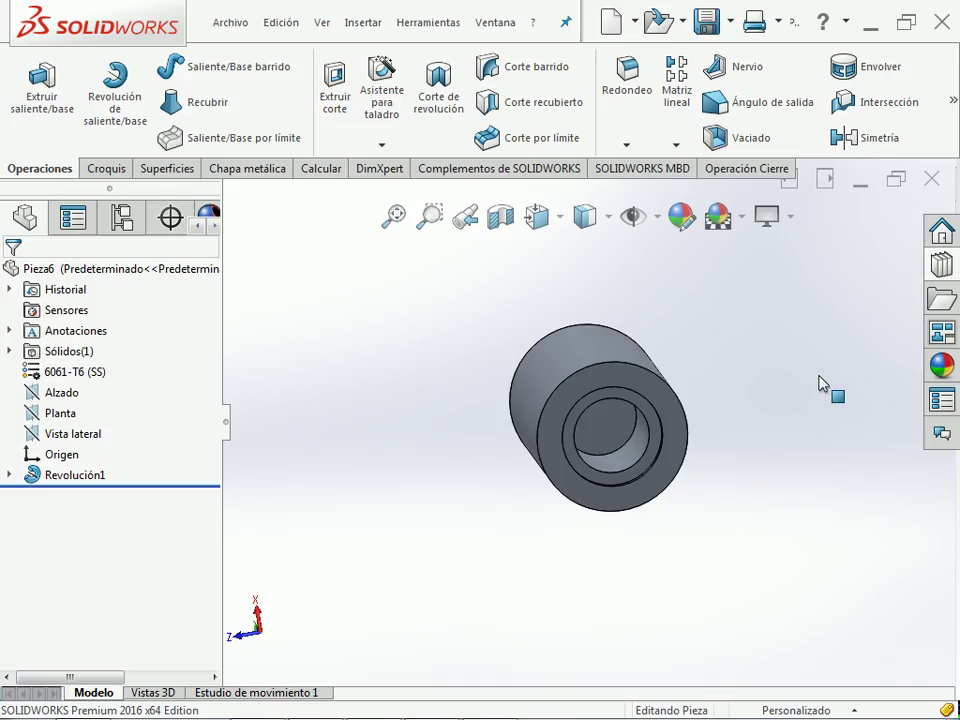
pyautogui.click(681, 410)
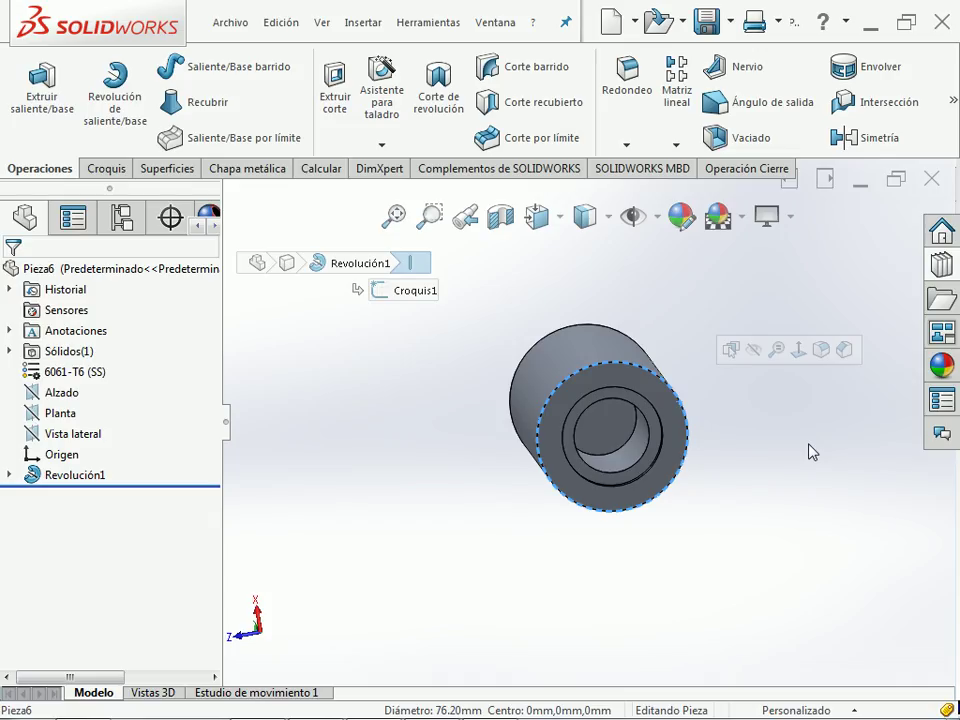
pyautogui.click(768, 479)
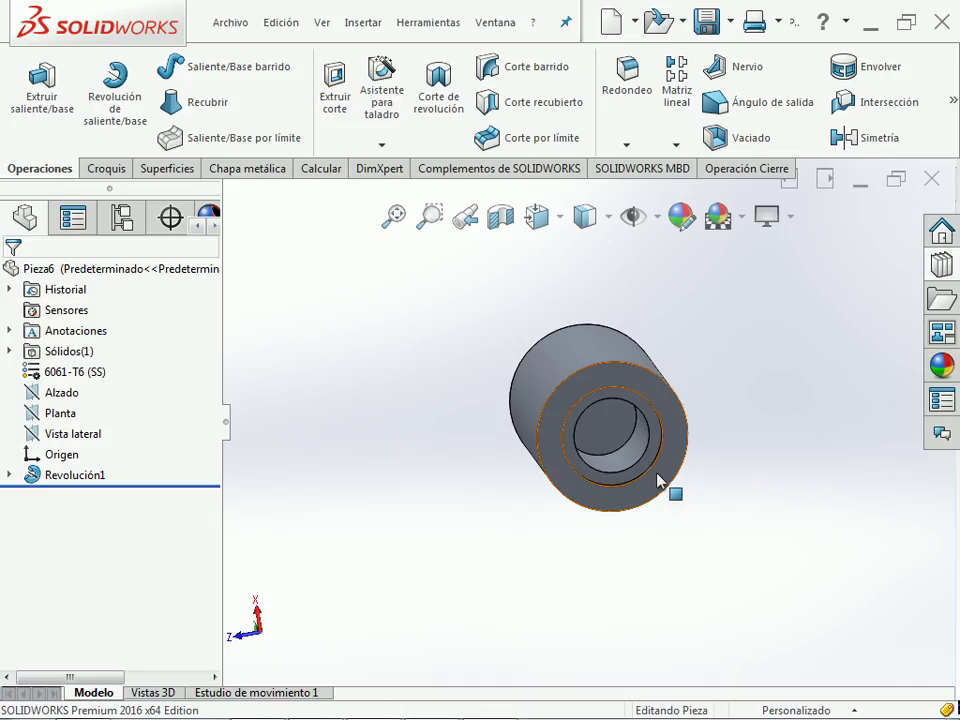
pyautogui.moveTo(658, 476); pyautogui.dragTo(760, 487, button='middle')
pyautogui.press('Right')
pyautogui.press('Right')
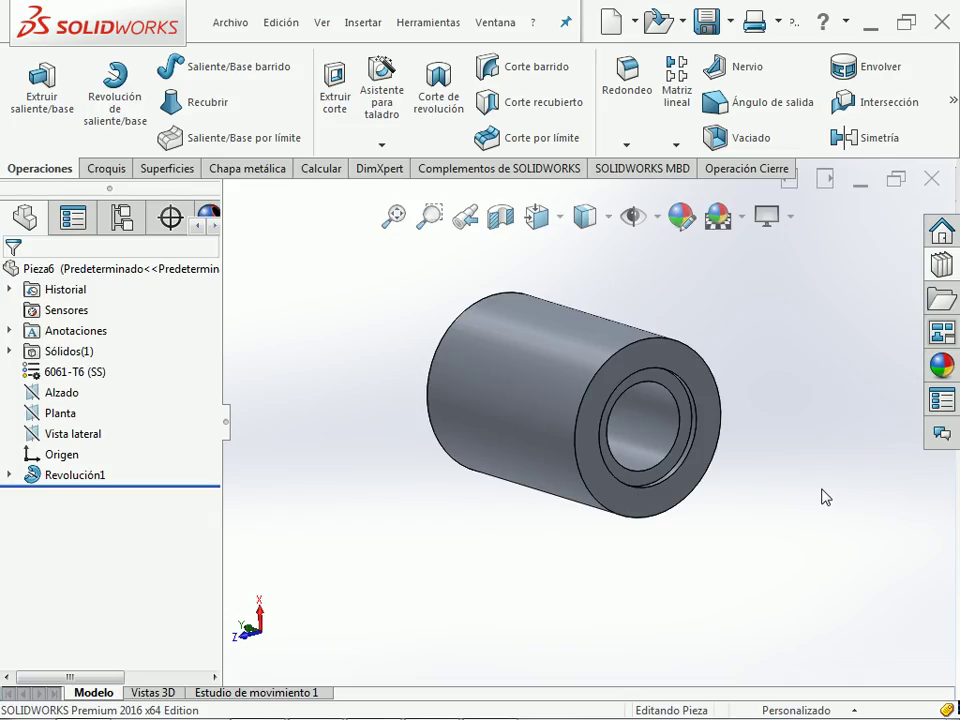
pyautogui.scroll(3, 822, 497)
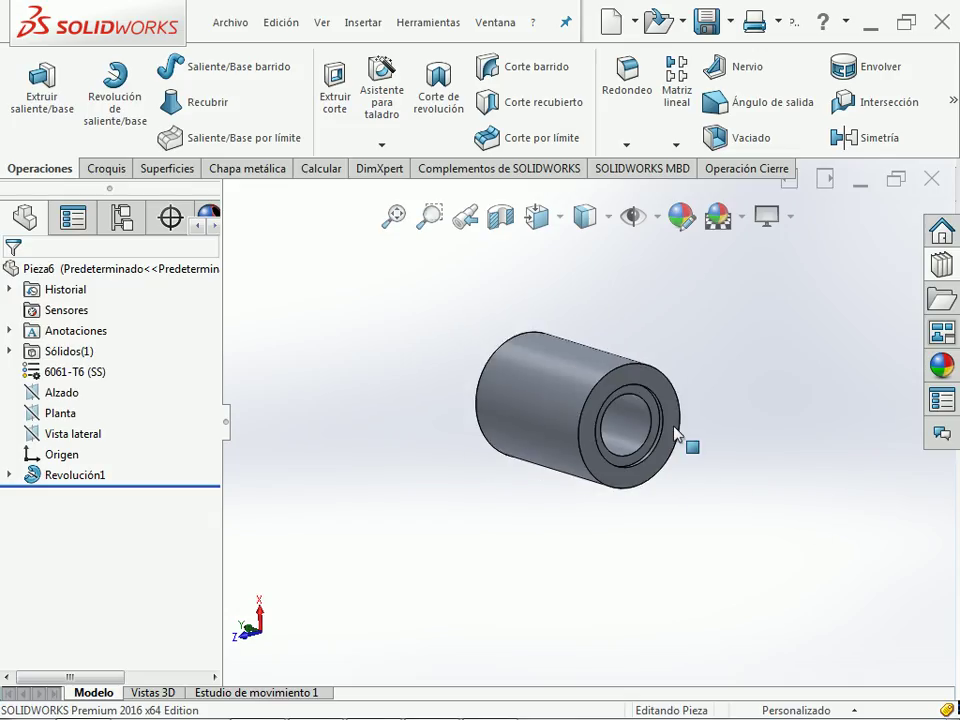
pyautogui.hotkey('ctrl', '7')
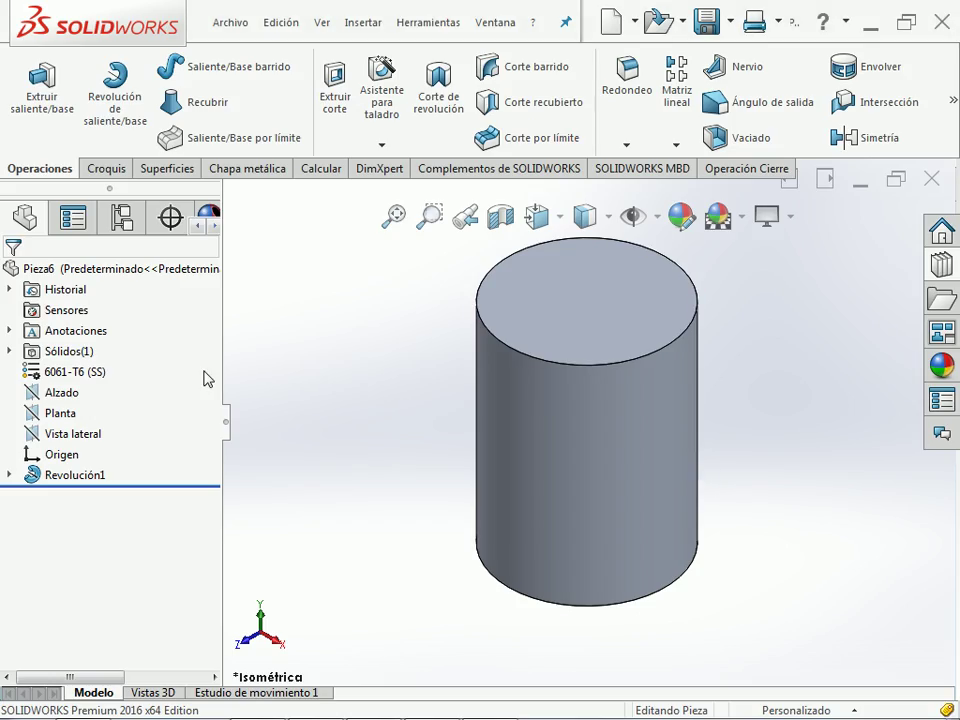
# - Start a sketch on the Alzado plane and draw a corner rectangle about 41.5 by 31 mm down from the cylinder's top edge
pyautogui.click(54, 392)
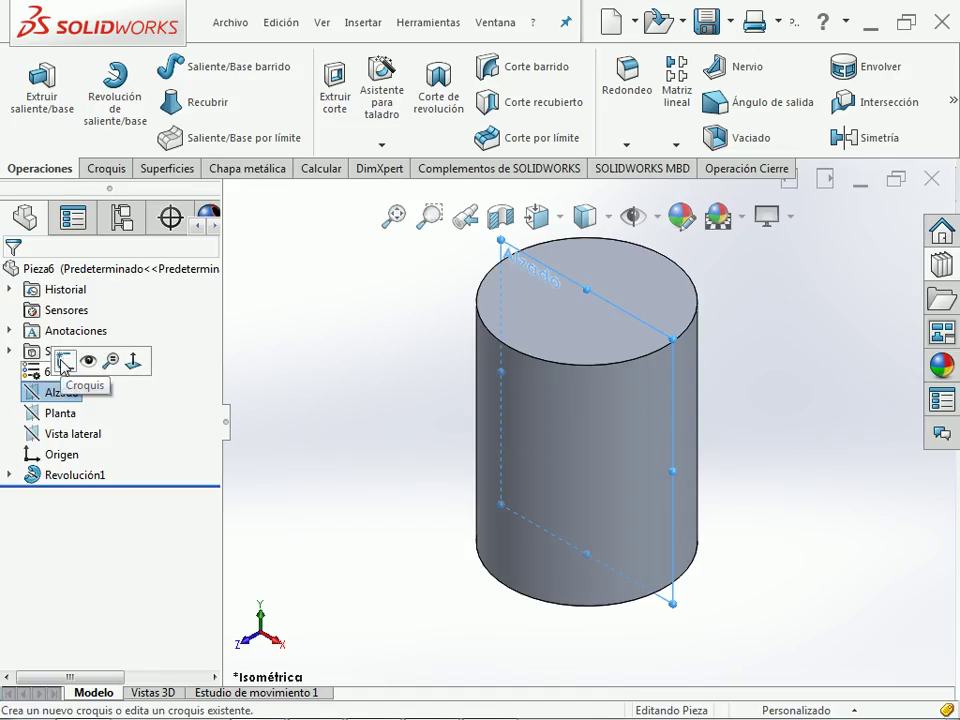
pyautogui.click(63, 362)
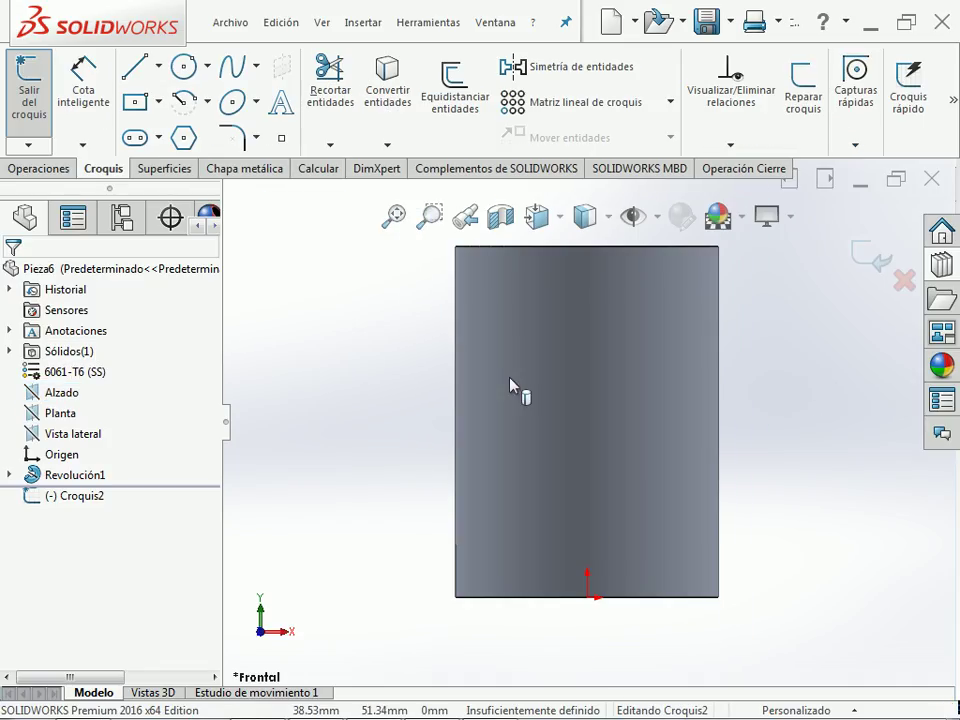
pyautogui.click(158, 101)
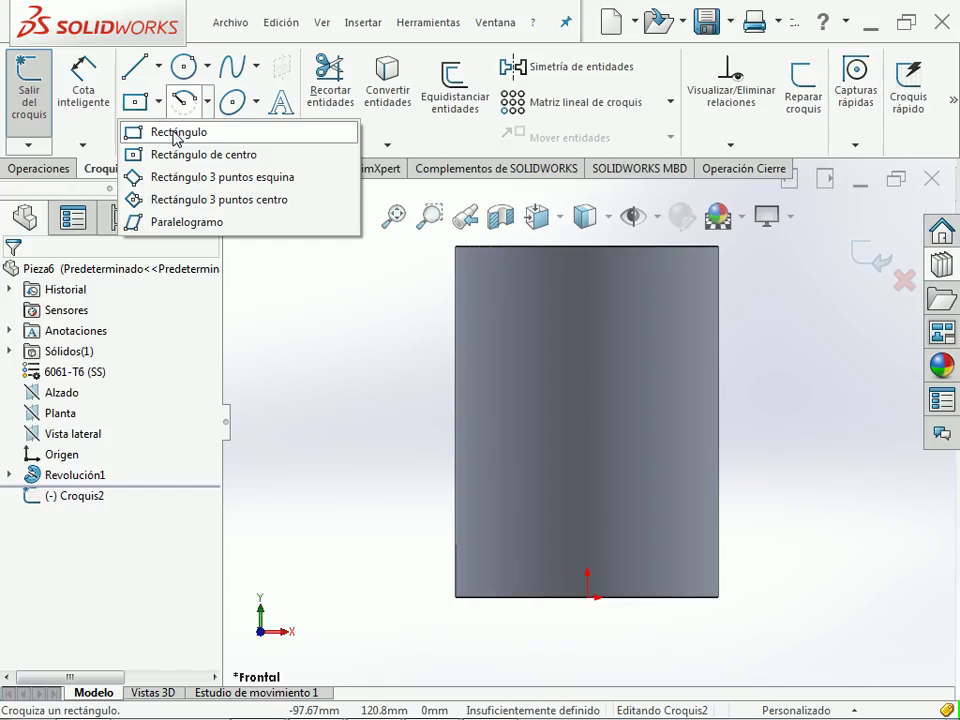
pyautogui.click(175, 133)
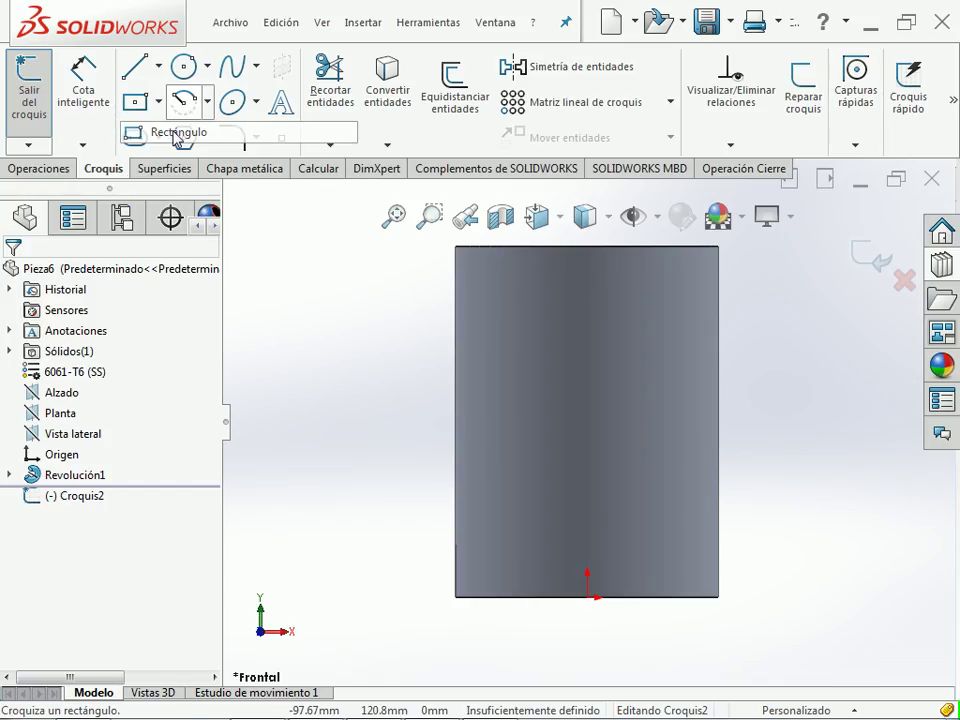
pyautogui.click(514, 247)
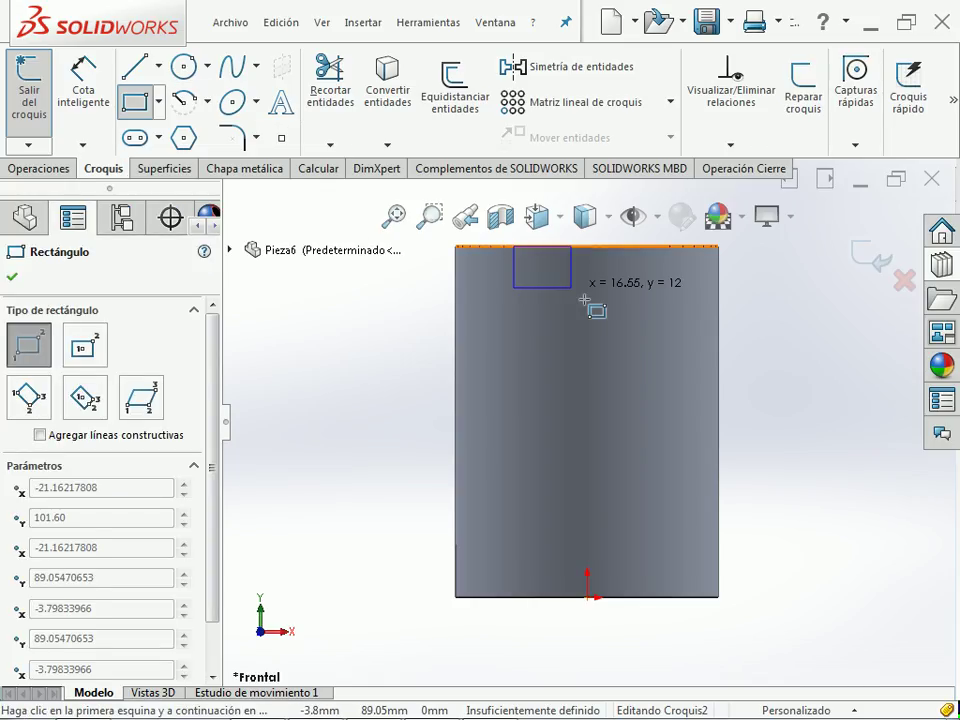
pyautogui.click(657, 353)
pyautogui.press('Escape')
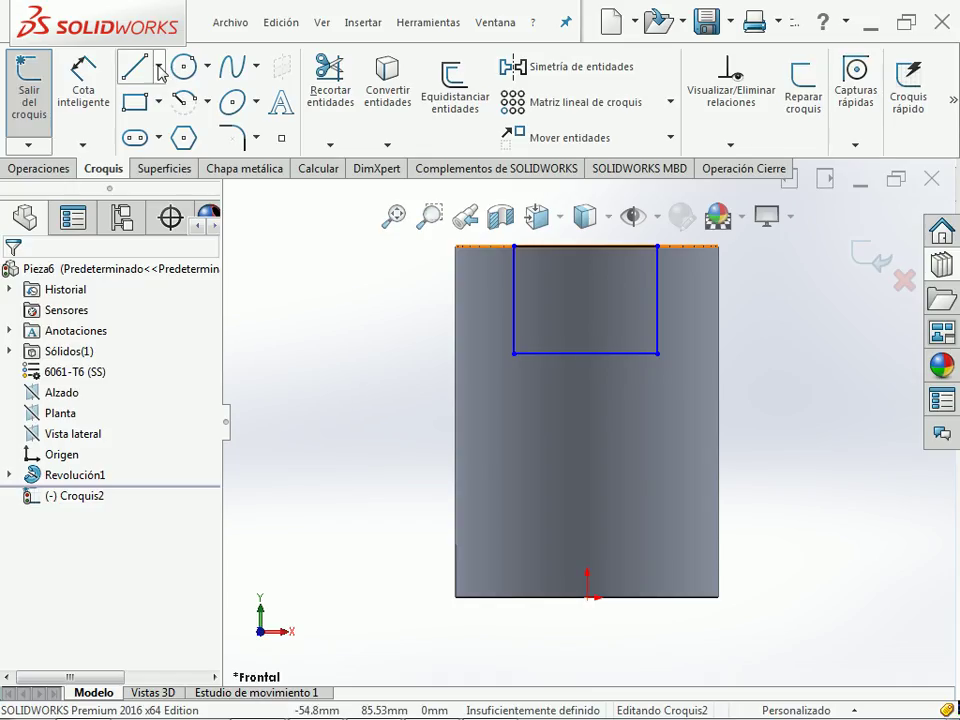
# - Draw a vertical construction line from the midpoint of the rectangle's top edge to the origin
pyautogui.click(158, 66)
pyautogui.click(175, 119)
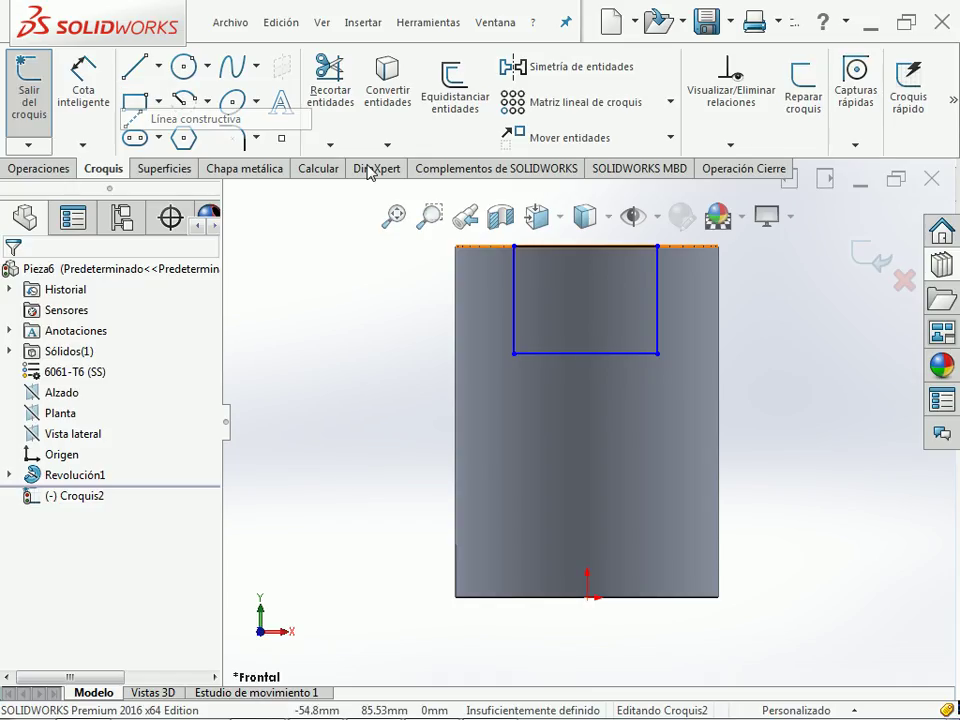
pyautogui.click(585, 246)
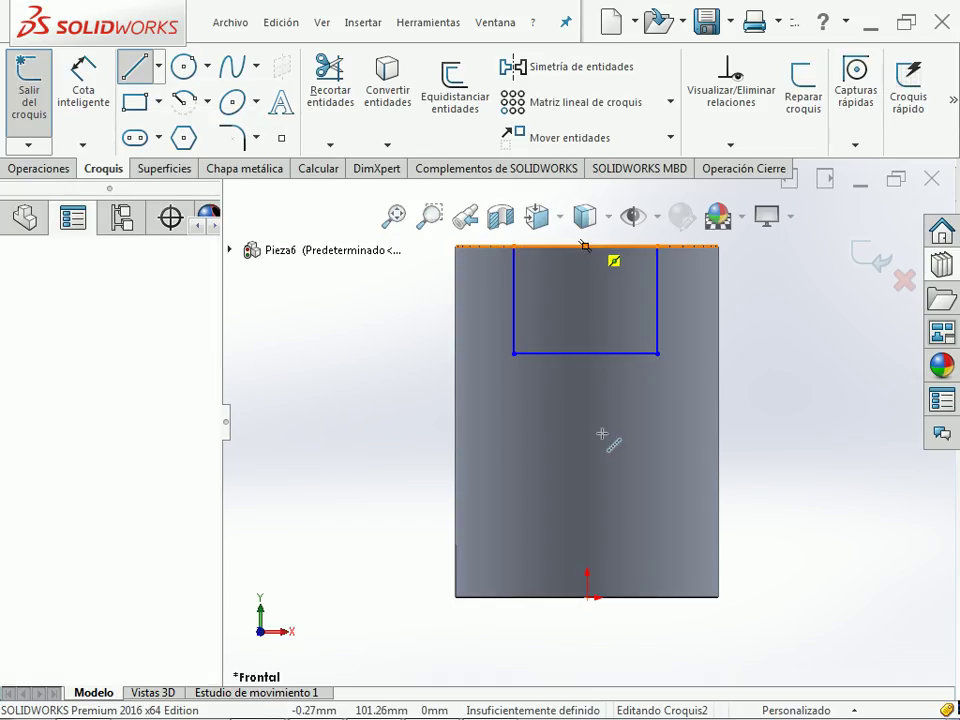
pyautogui.click(587, 597)
pyautogui.press('Escape')
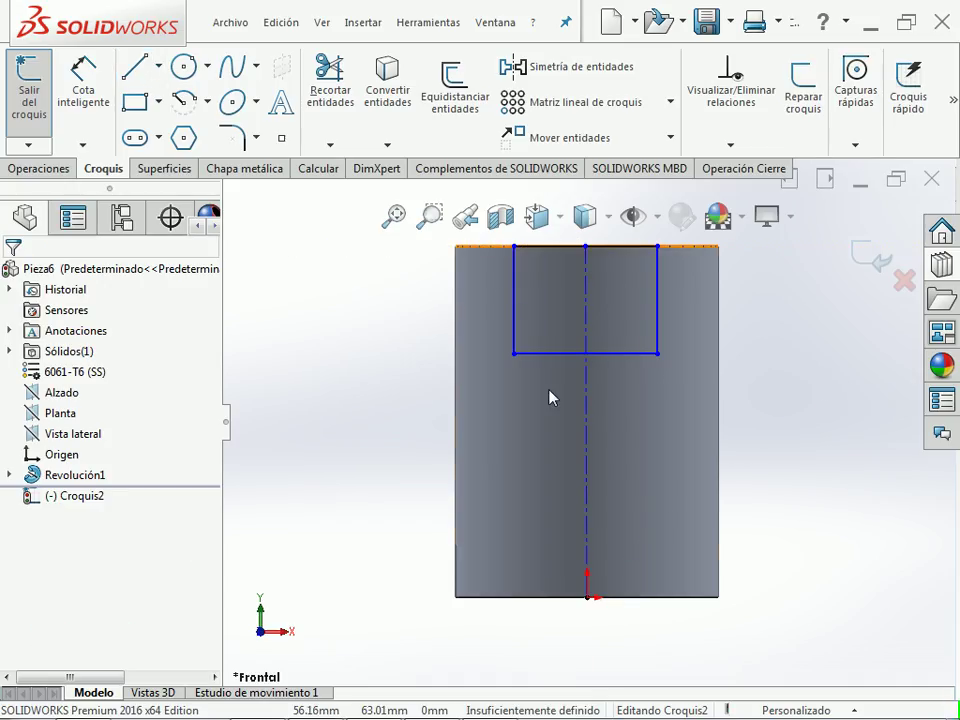
# - Make the rectangle's two vertical sides symmetric about the vertical construction line
pyautogui.click(514, 299)
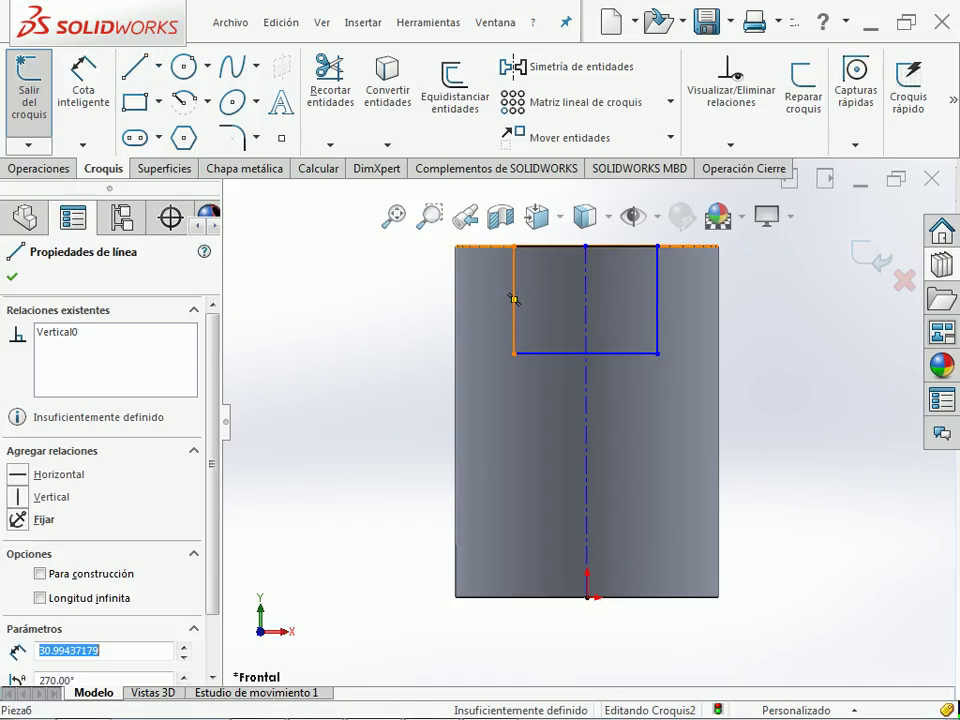
pyautogui.keyDown('ctrl'); pyautogui.click(675, 294); pyautogui.keyUp('ctrl')
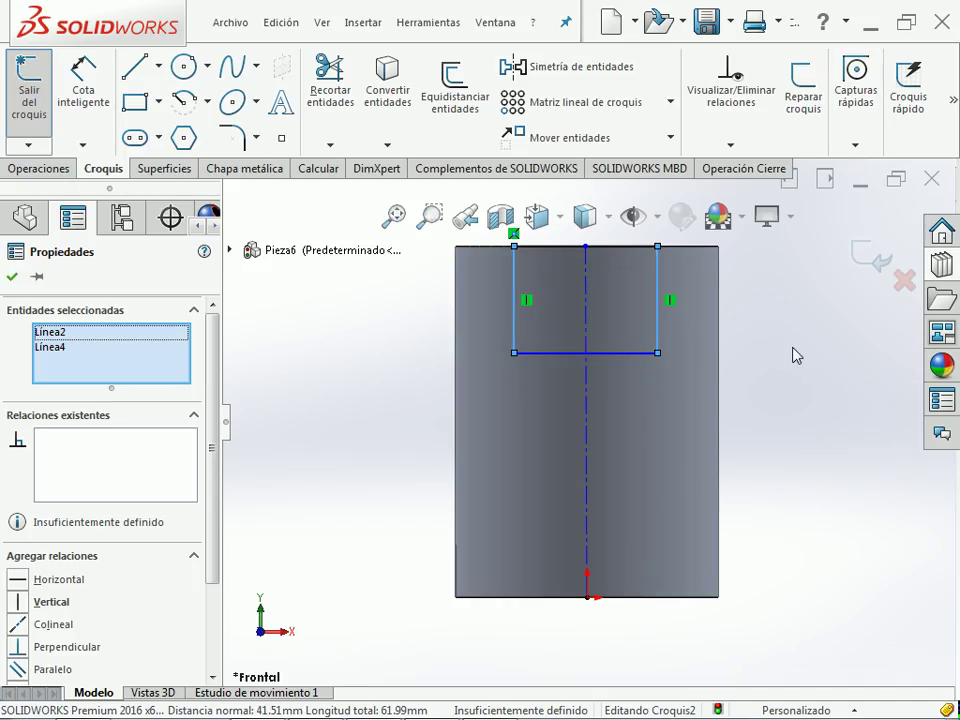
pyautogui.click(587, 420)
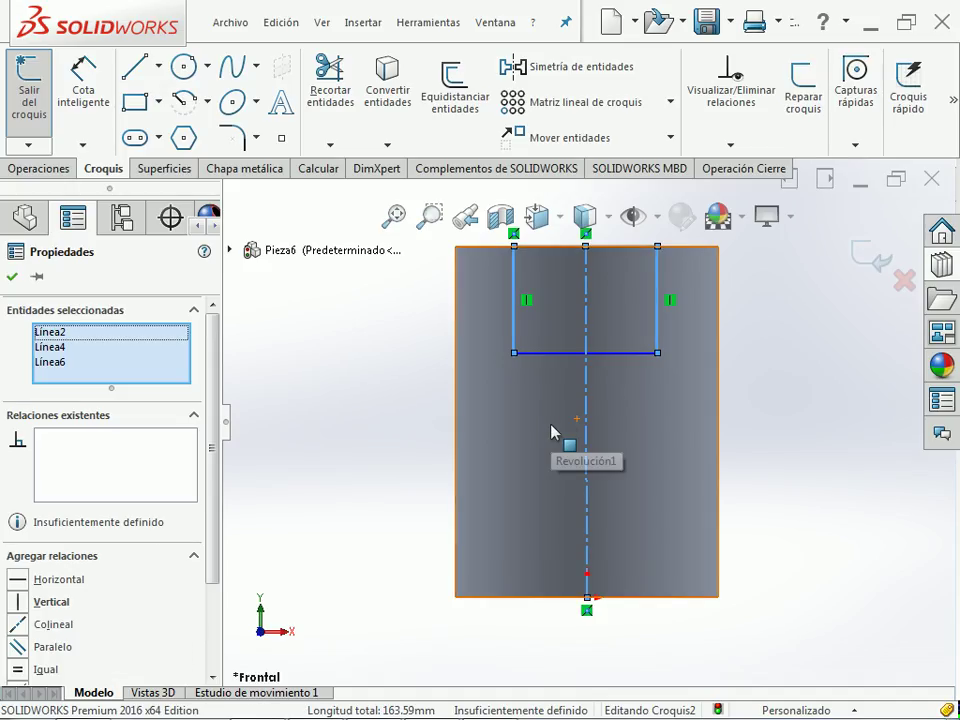
pyautogui.click(129, 432)
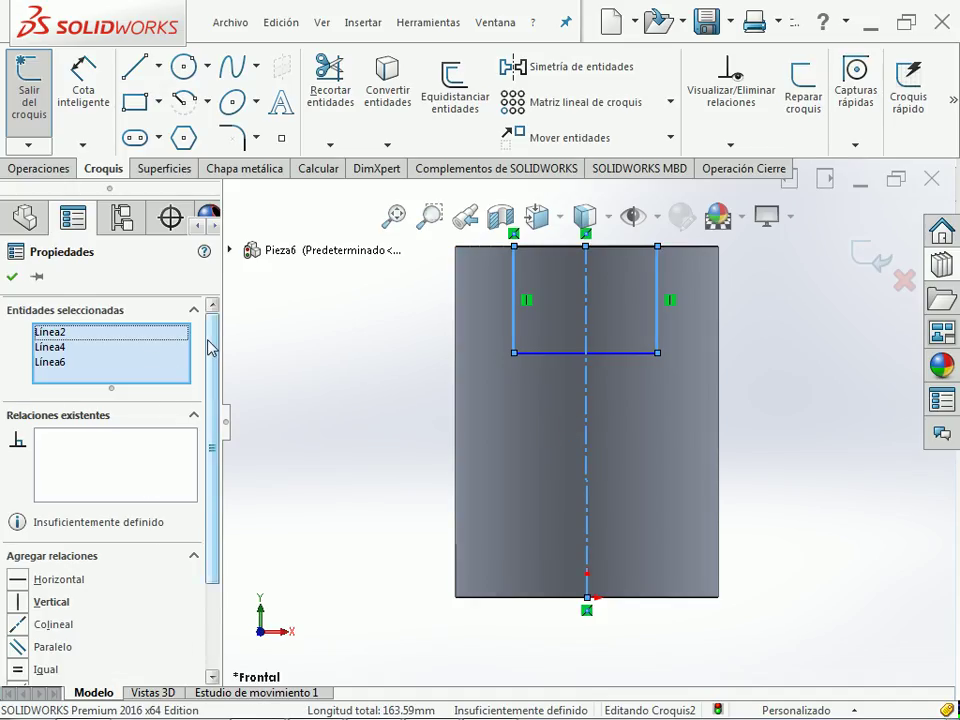
pyautogui.moveTo(211, 349); pyautogui.dragTo(211, 434)
pyautogui.click(33, 580)
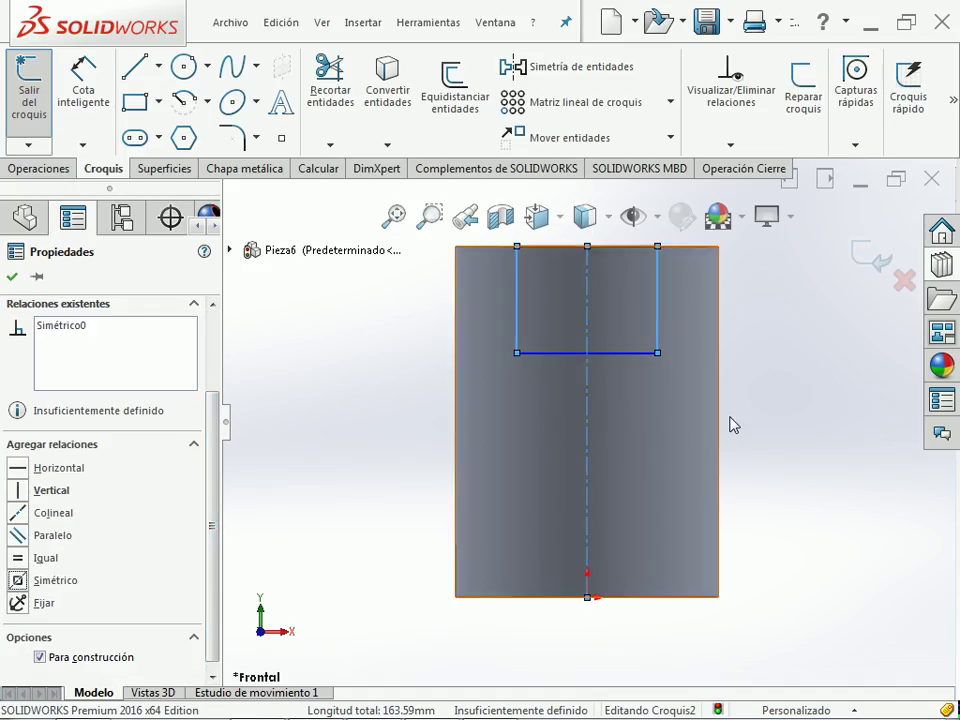
pyautogui.click(790, 470)
# - Look up the slot width in the Ejercicio_09 PDF drawing and dimension the rectangle's bottom edge to 1.5 in
pyautogui.hotkey('alt', 'Tab')
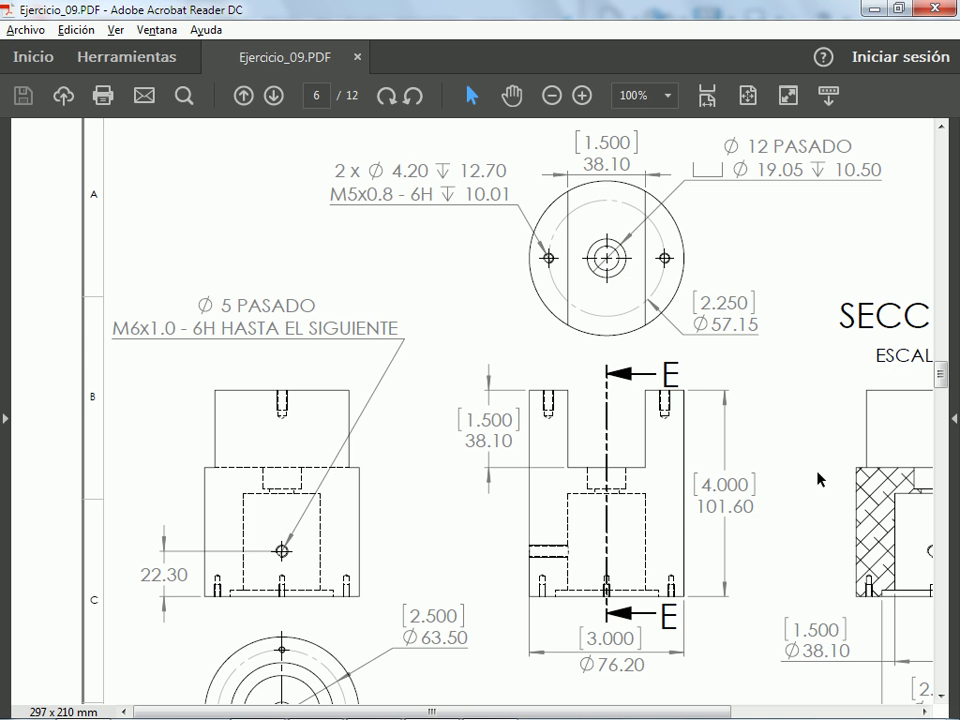
pyautogui.scroll(1, 684, 341)
pyautogui.scroll(3, 684, 341)
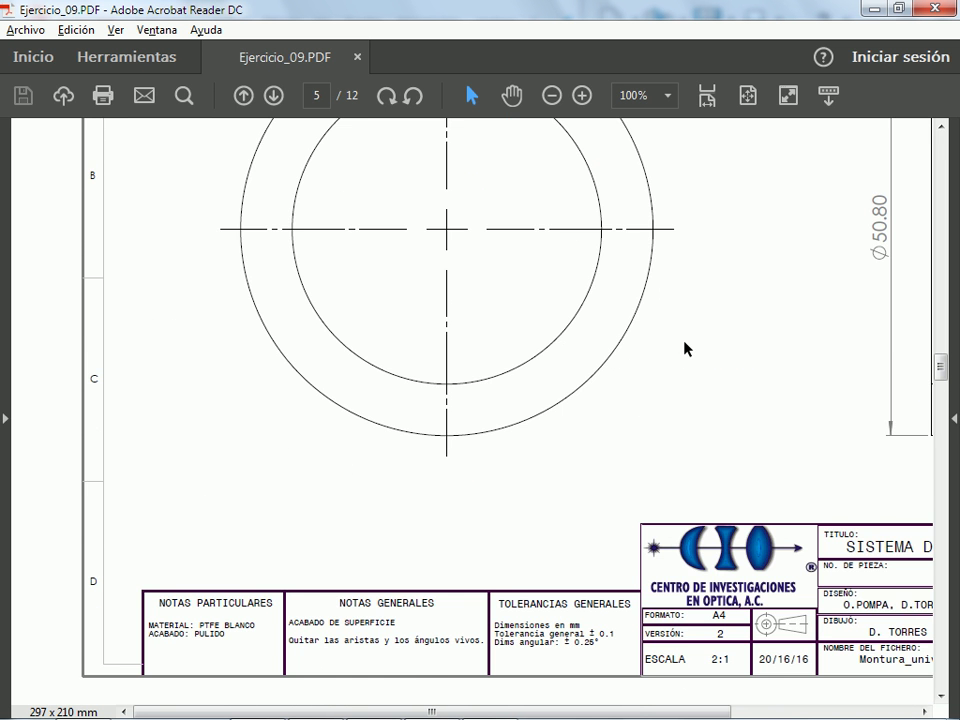
pyautogui.scroll(-3, 684, 341)
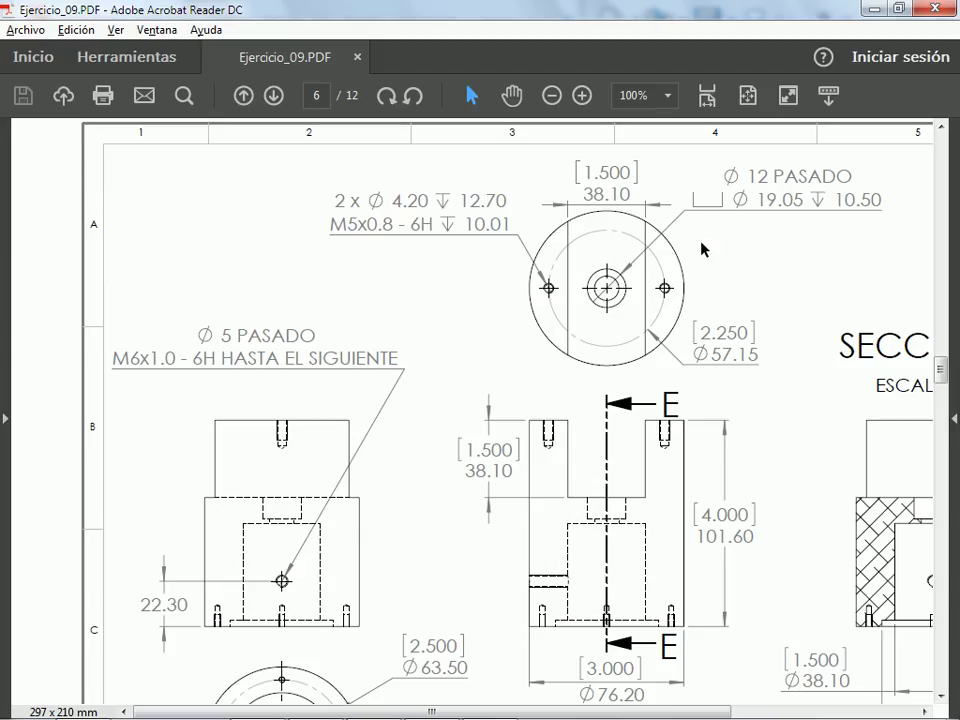
pyautogui.hotkey('alt', 'Tab')
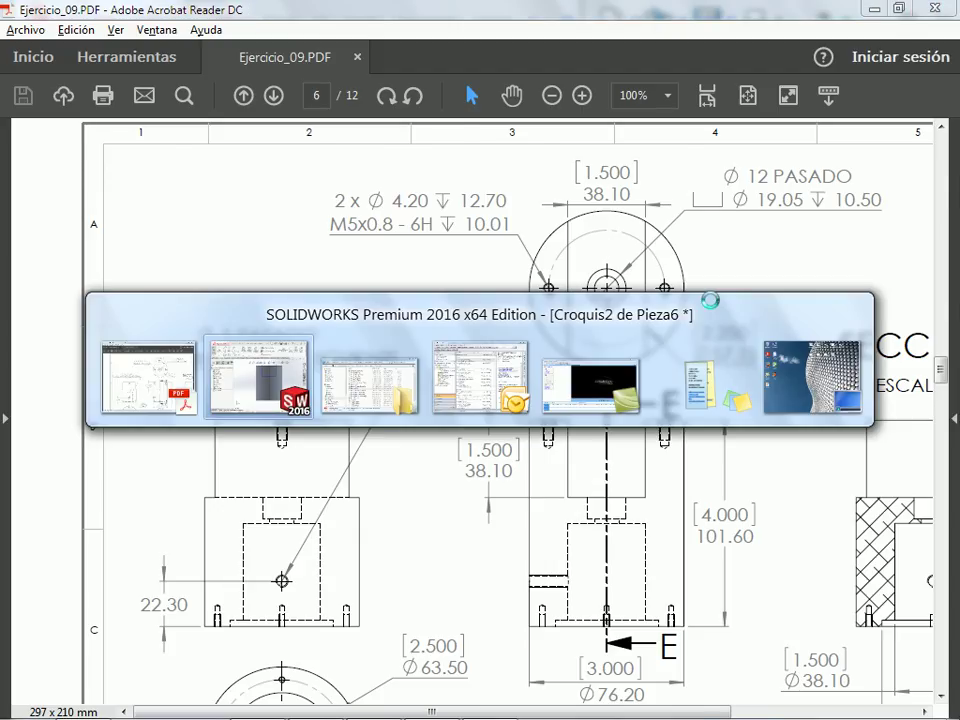
pyautogui.moveTo(827, 430); pyautogui.dragTo(835, 362, button='right')
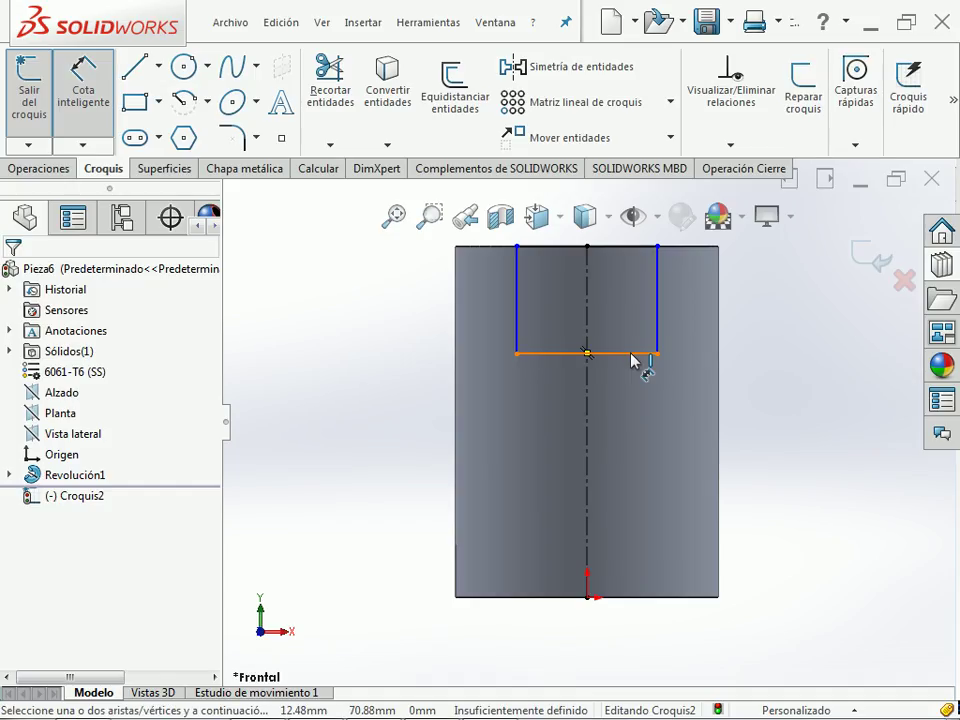
pyautogui.click(600, 353)
pyautogui.click(689, 385)
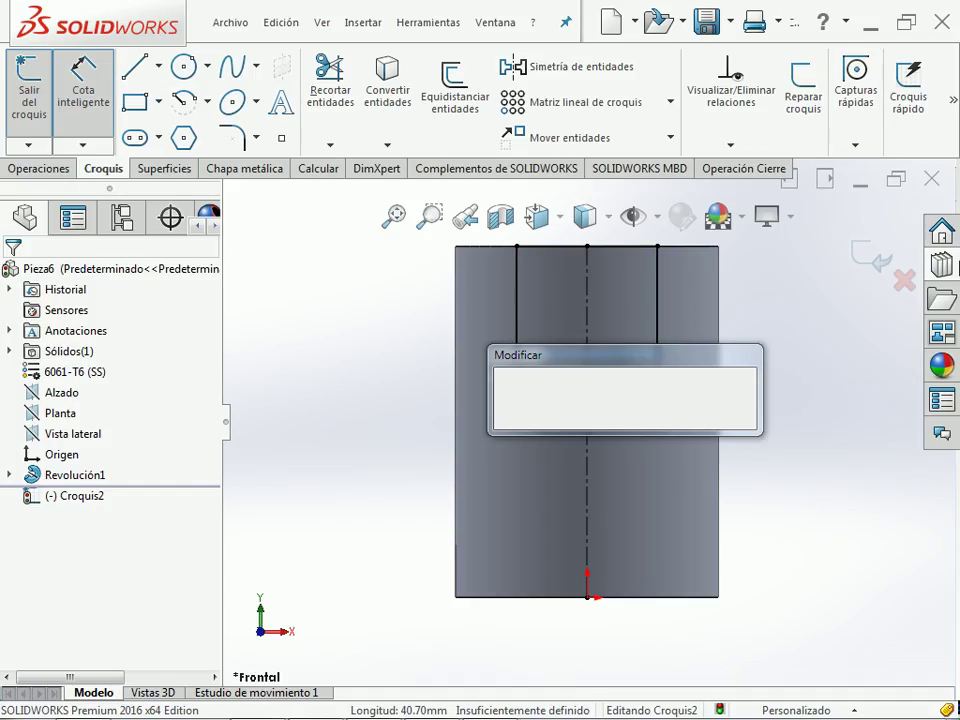
pyautogui.write('1.5"')
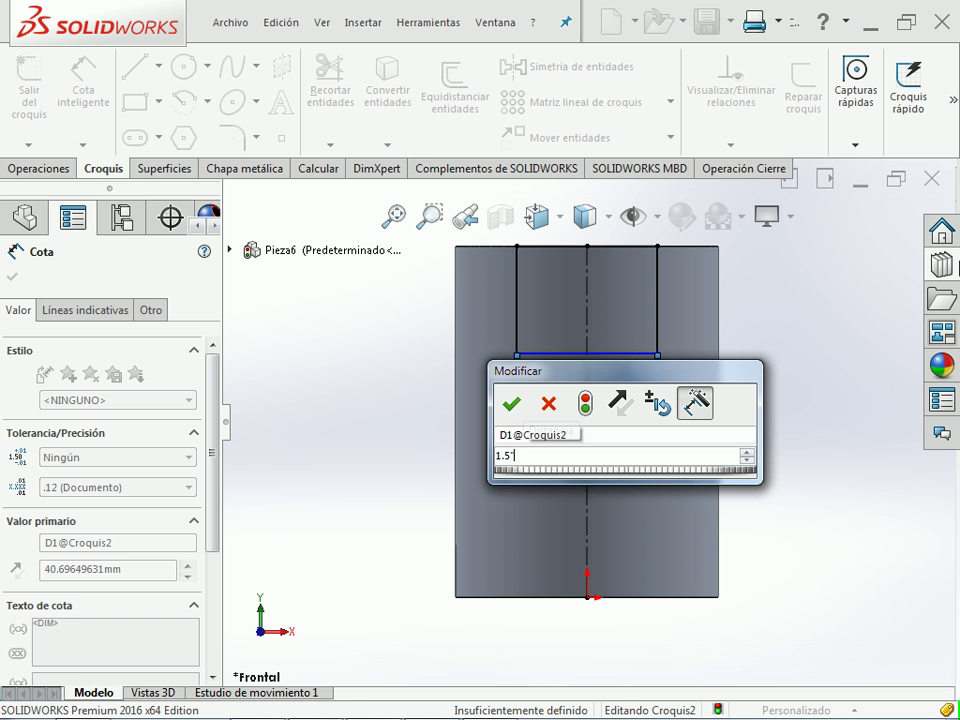
pyautogui.press('Return')
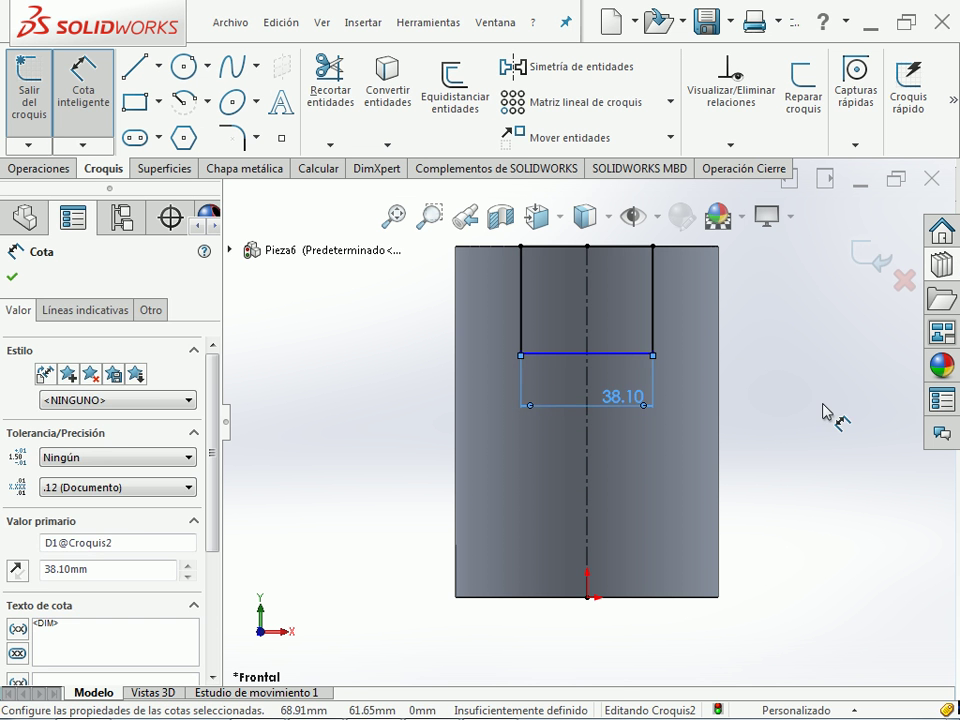
pyautogui.press('Escape')
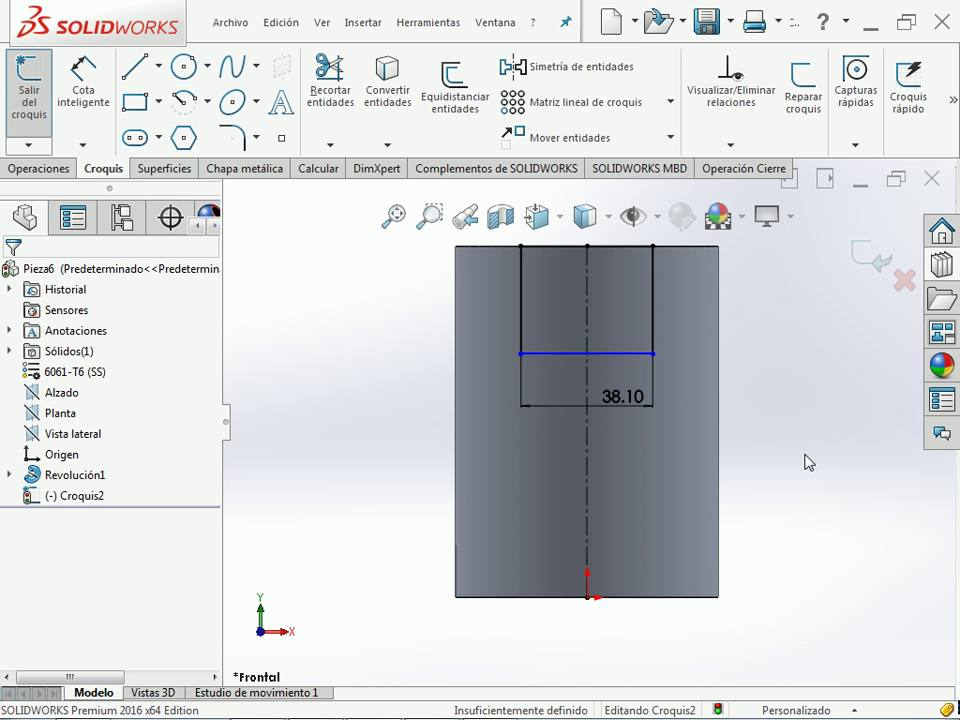
# - Check the slot depth in the PDF drawing and make the rectangle's bottom edge and one vertical side equal in length
pyautogui.hotkey('alt', 'Tab')
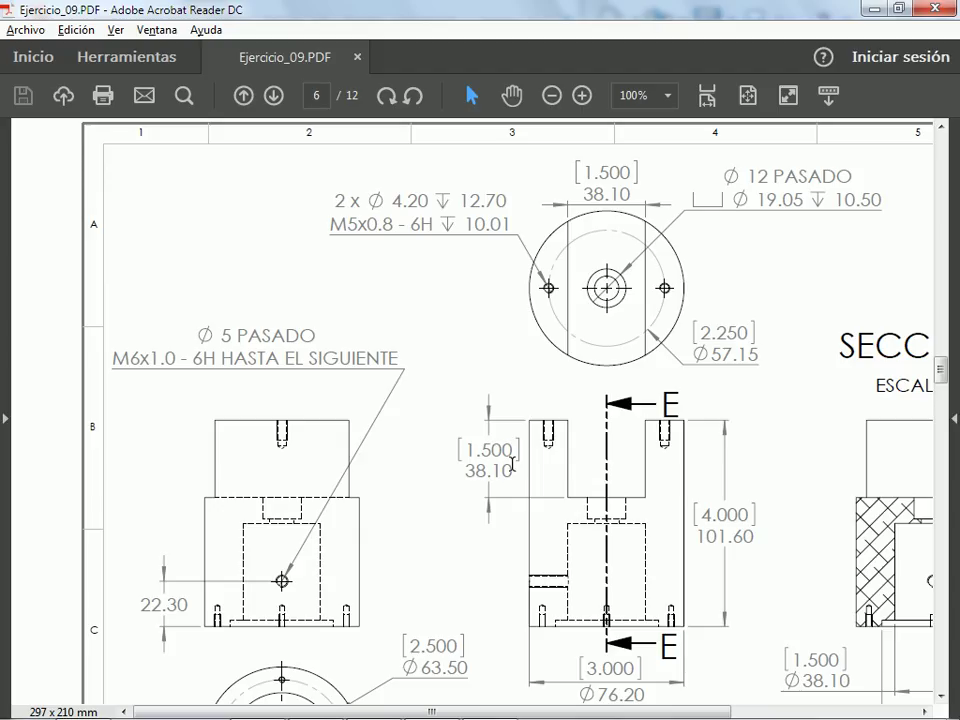
pyautogui.hotkey('alt', 'Tab')
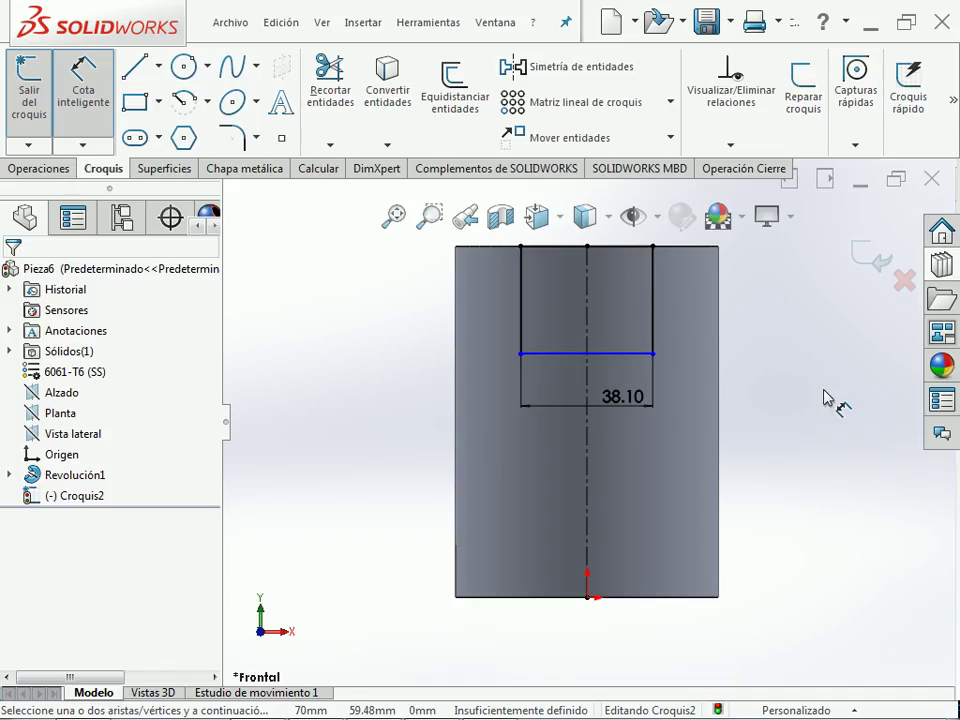
pyautogui.press('Escape')
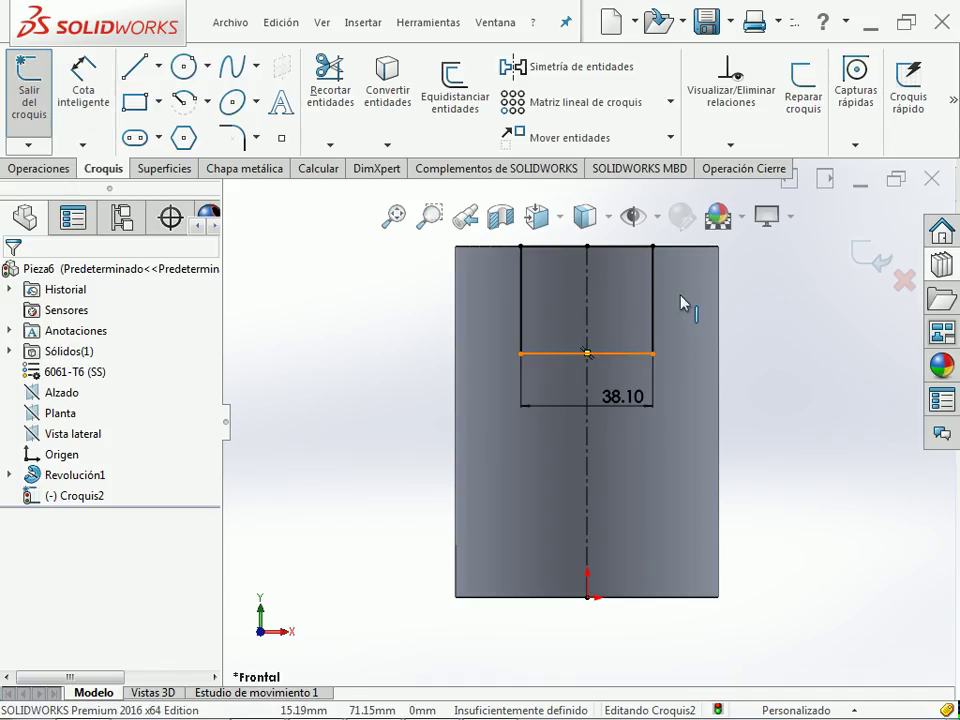
pyautogui.click(656, 265)
pyautogui.keyDown('ctrl'); pyautogui.click(653, 280); pyautogui.keyUp('ctrl')
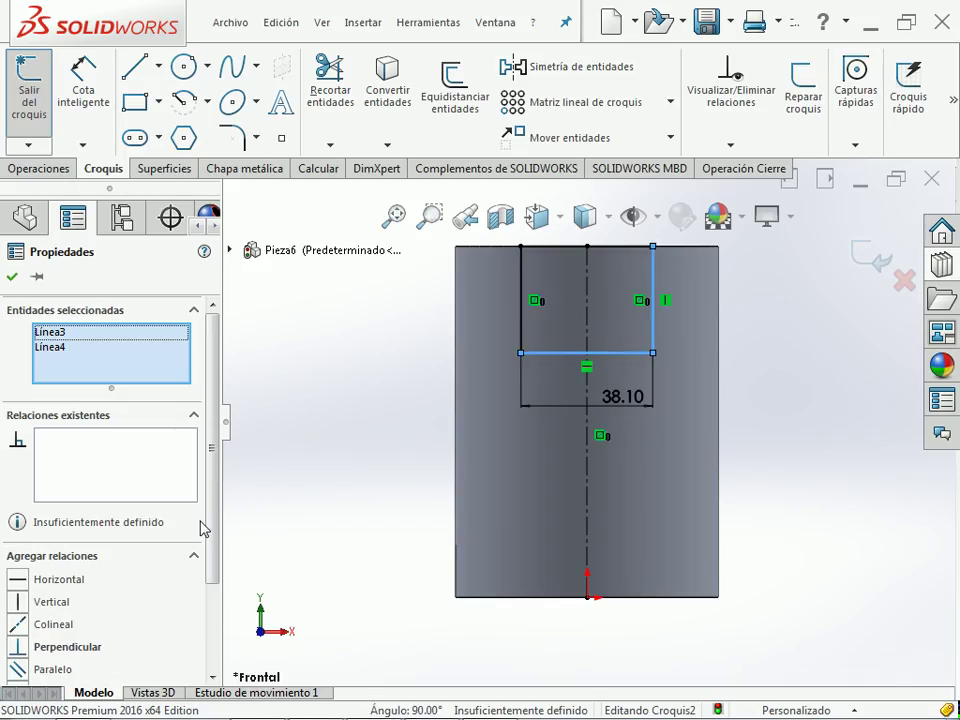
pyautogui.scroll(-2, 190, 555)
pyautogui.click(46, 624)
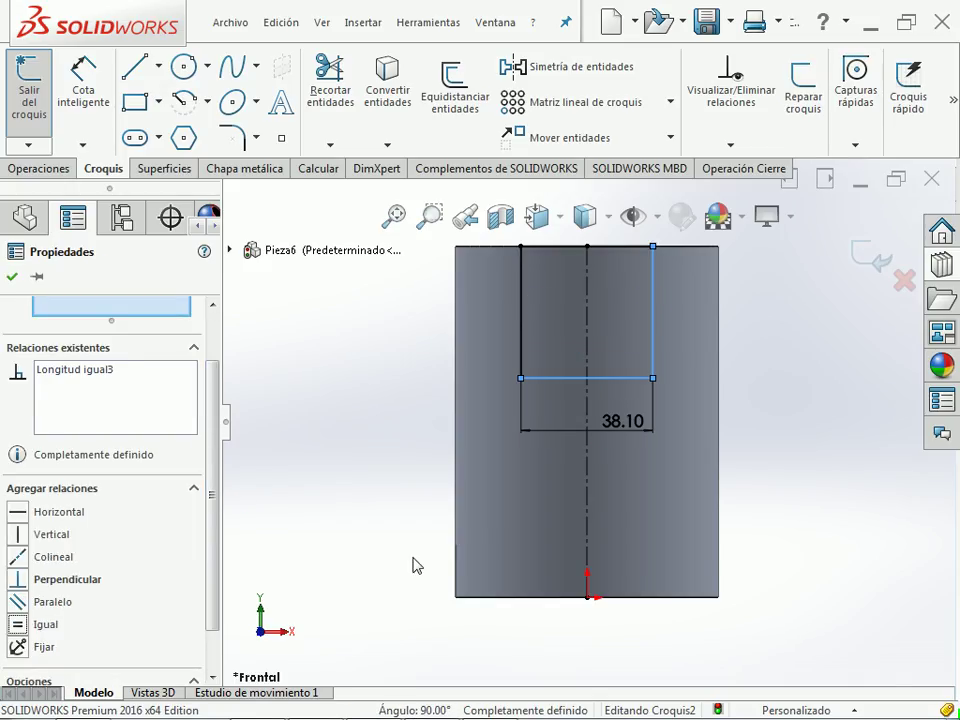
pyautogui.click(856, 468)
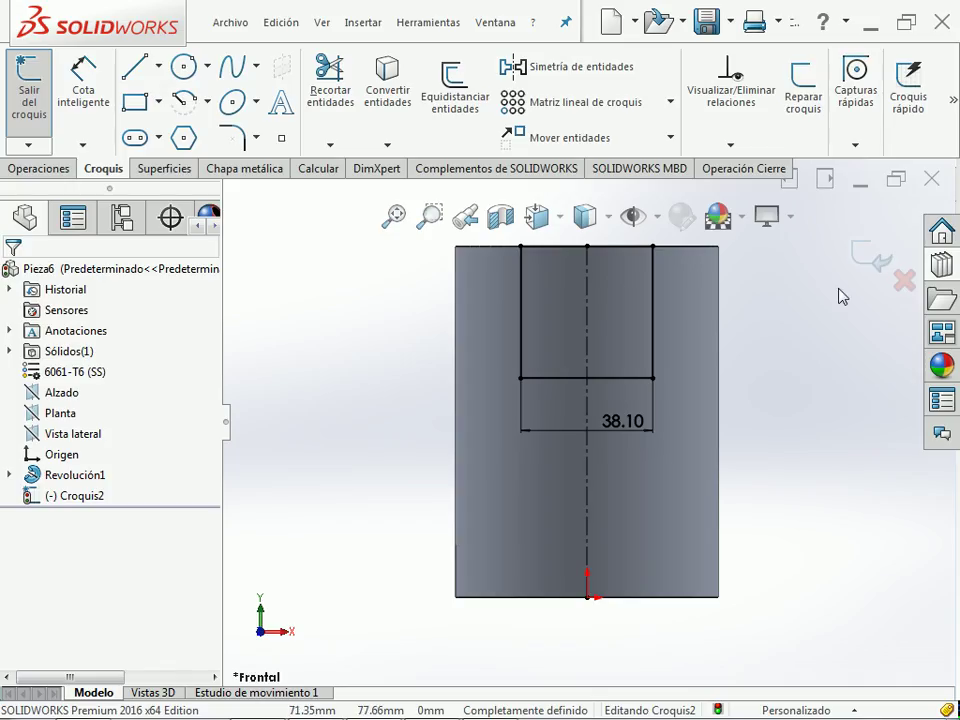
# - Exit the sketch and cut-extrude the rectangle with the "Hasta el siguiente" end condition in both directions
pyautogui.click(872, 258)
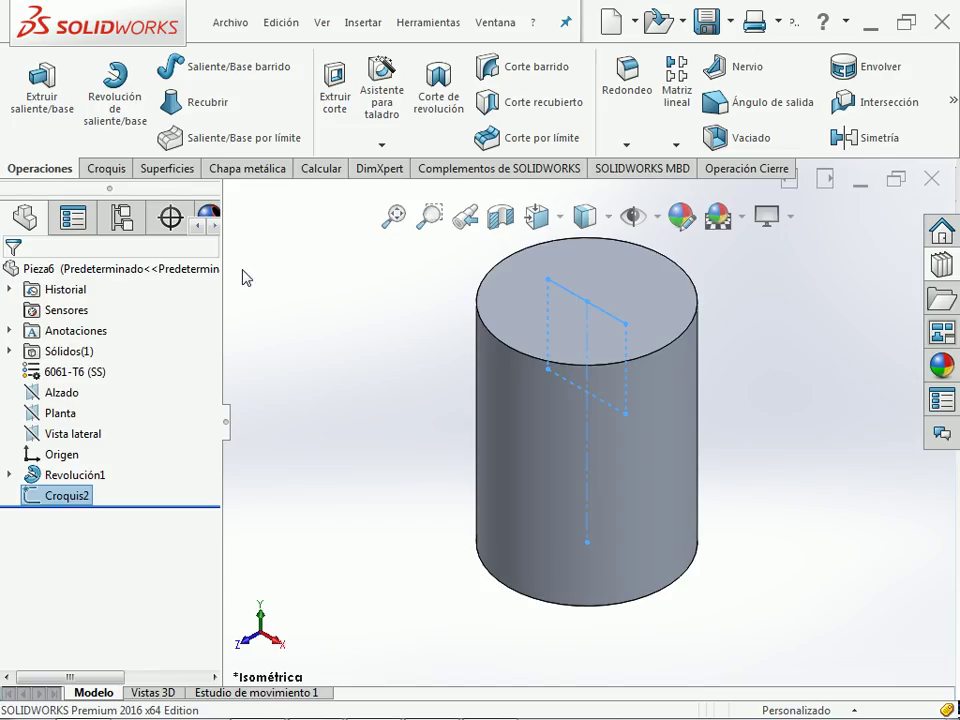
pyautogui.click(334, 100)
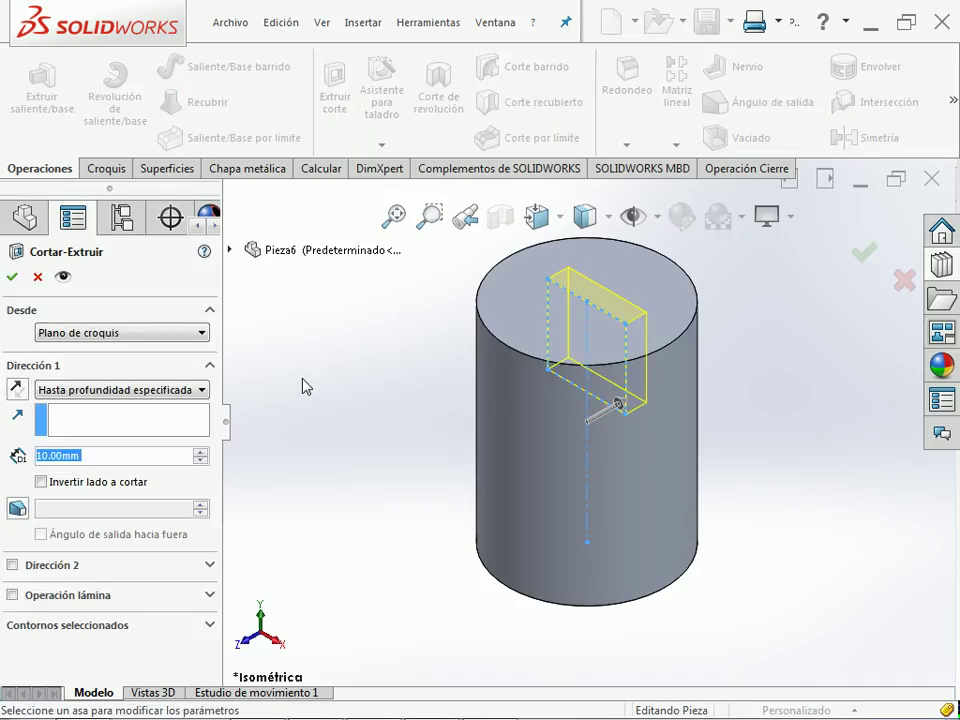
pyautogui.click(200, 389)
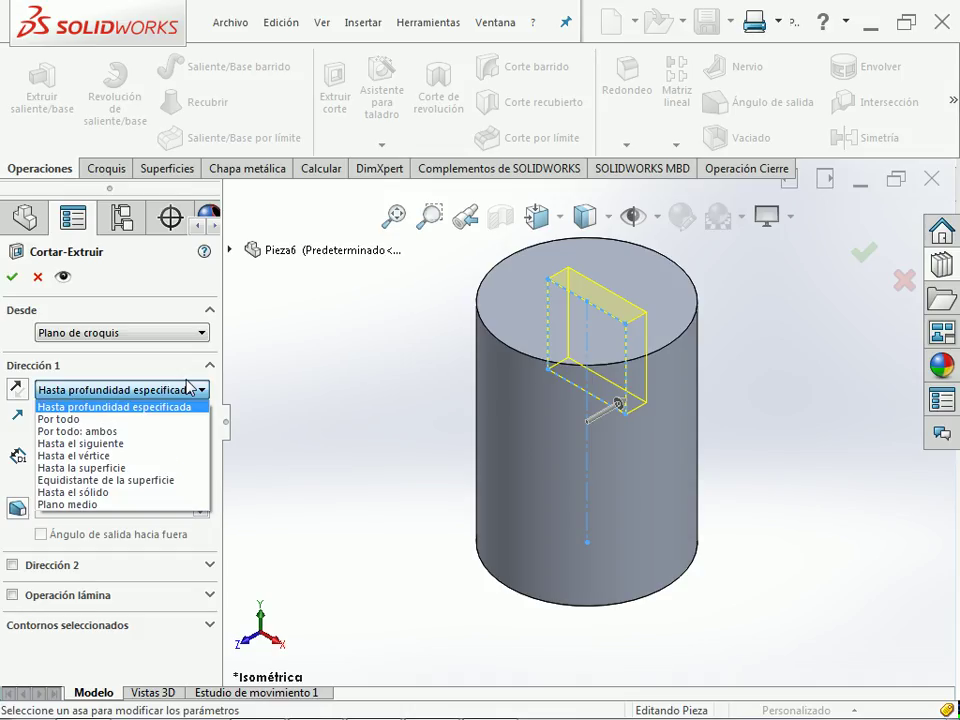
pyautogui.click(153, 443)
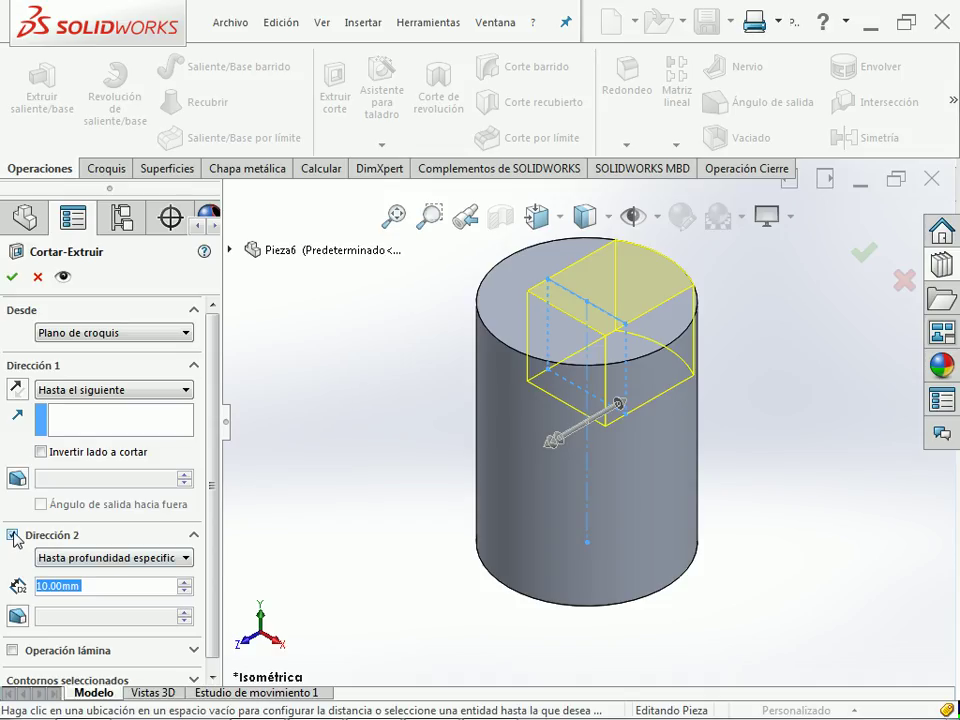
pyautogui.click(110, 557)
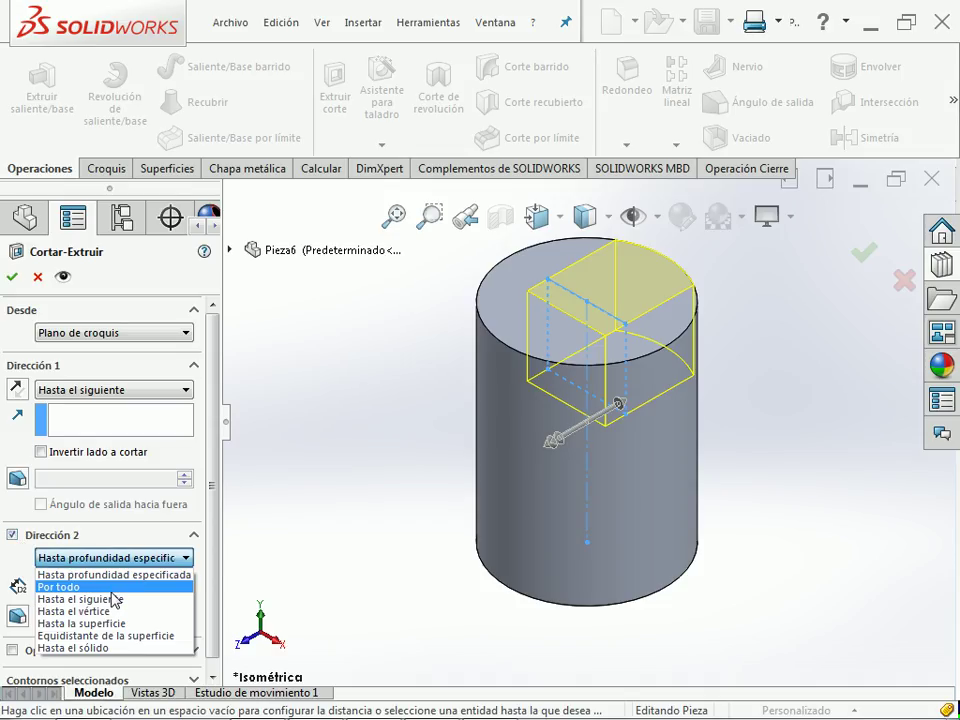
pyautogui.click(113, 598)
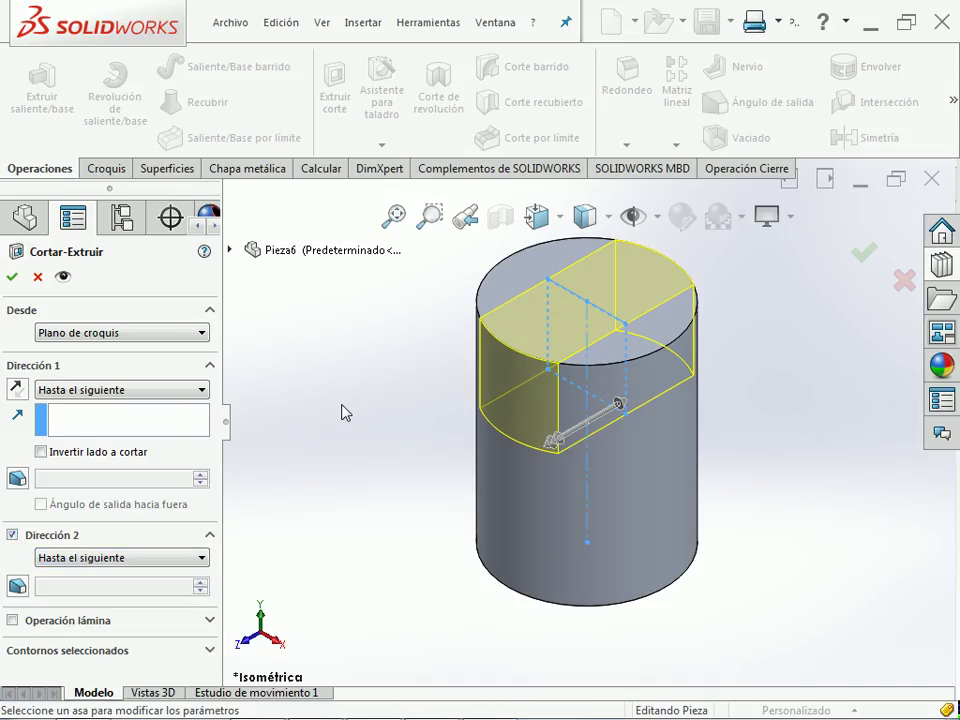
pyautogui.click(12, 276)
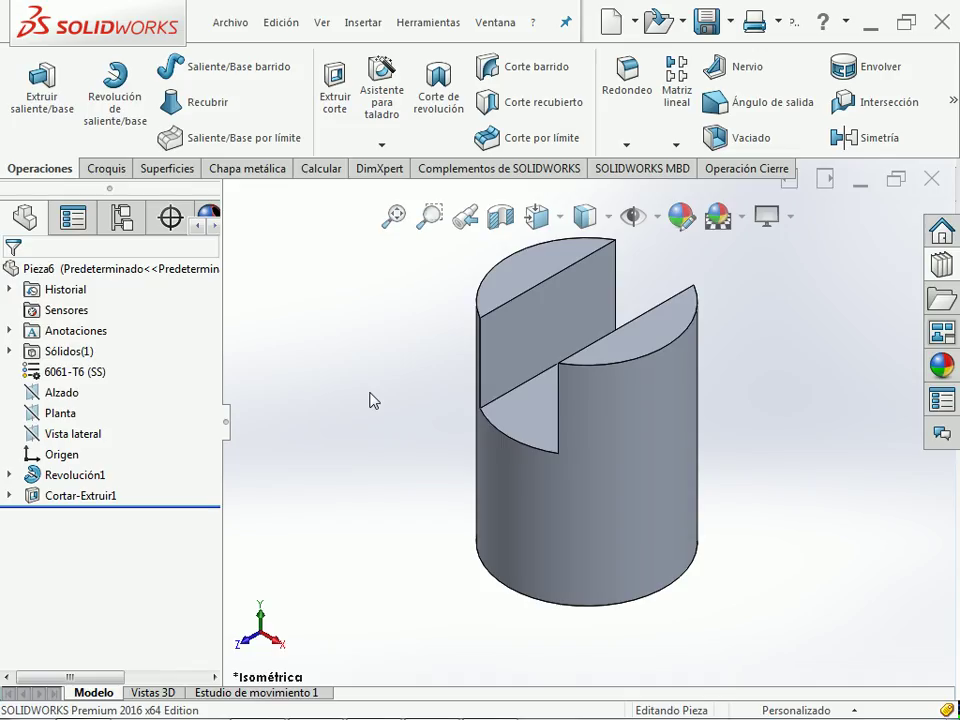
# - Check the length of the slot's vertical edge and examine the hole callouts and section view in the PDF drawing
pyautogui.click(558, 400)
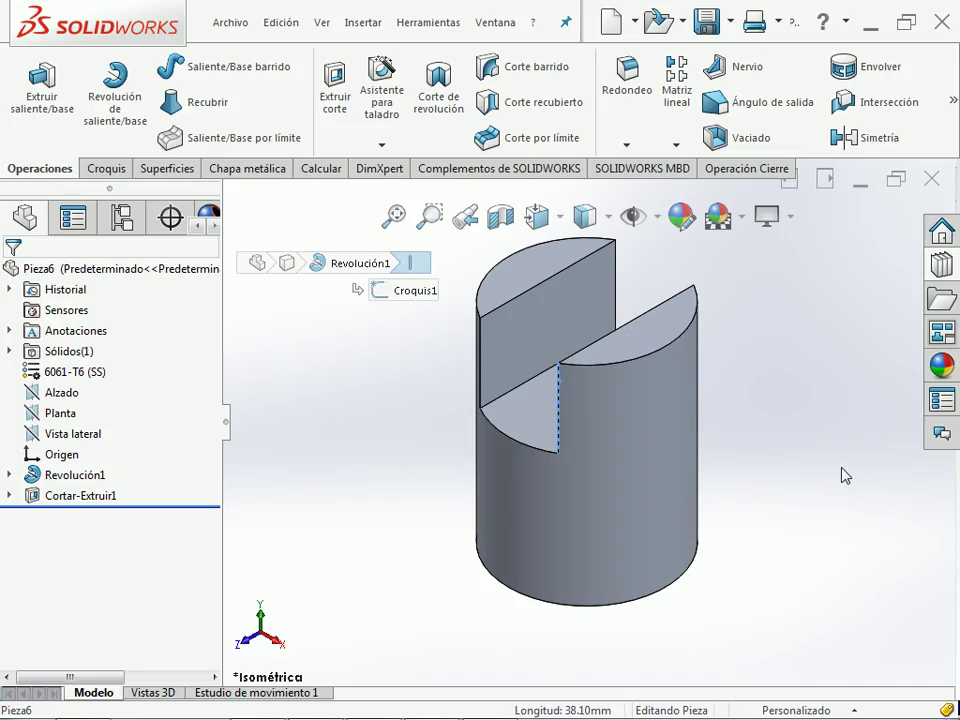
pyautogui.press('Escape')
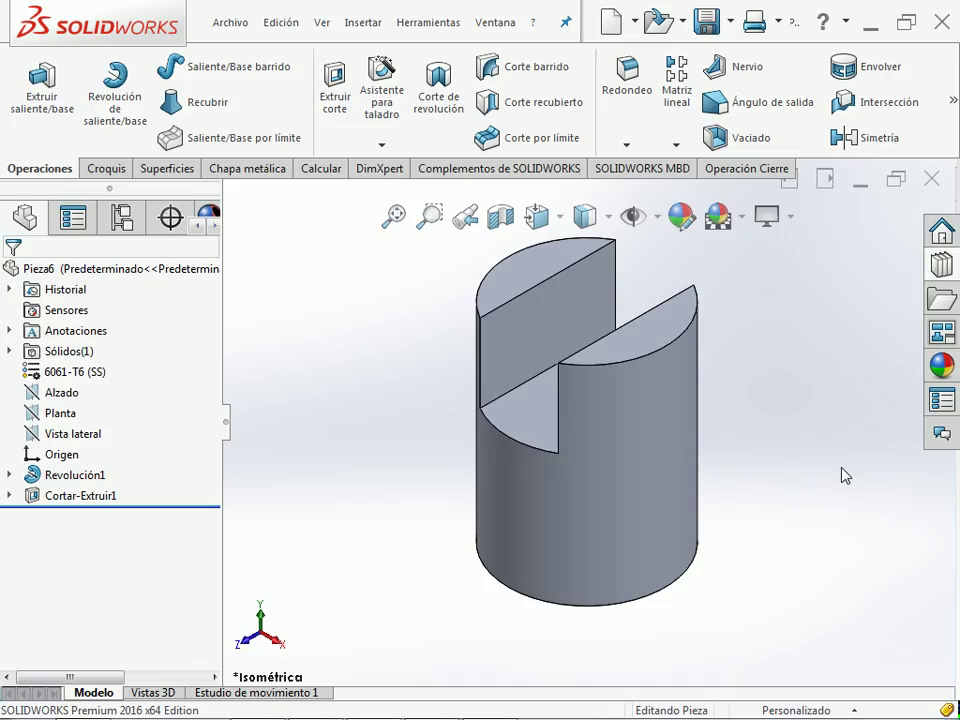
pyautogui.hotkey('alt', 'Tab')
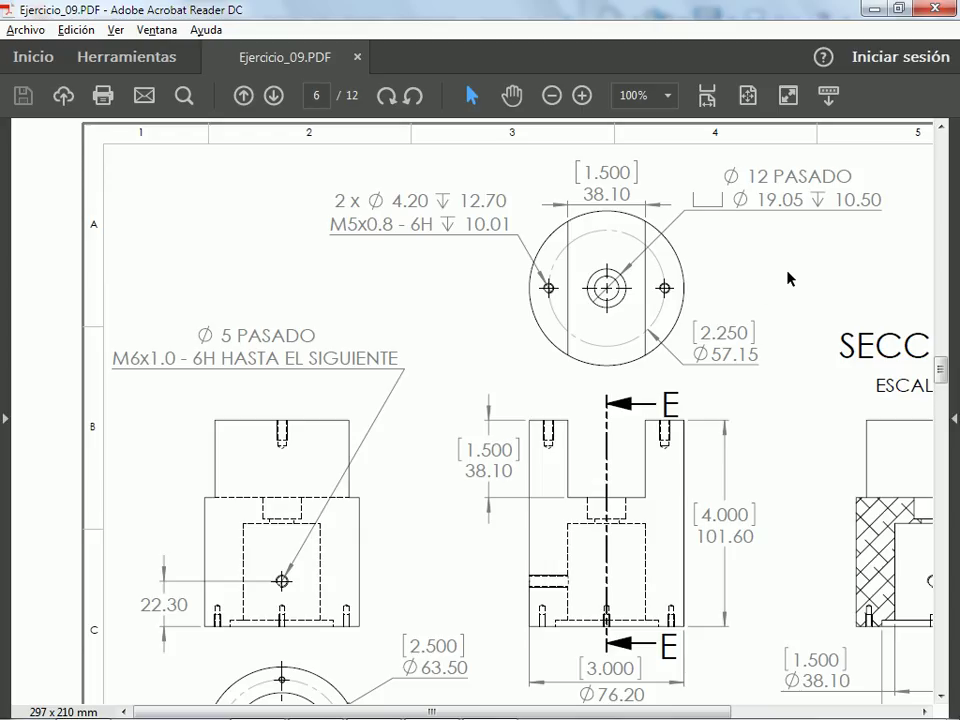
pyautogui.moveTo(485, 712); pyautogui.dragTo(611, 713)
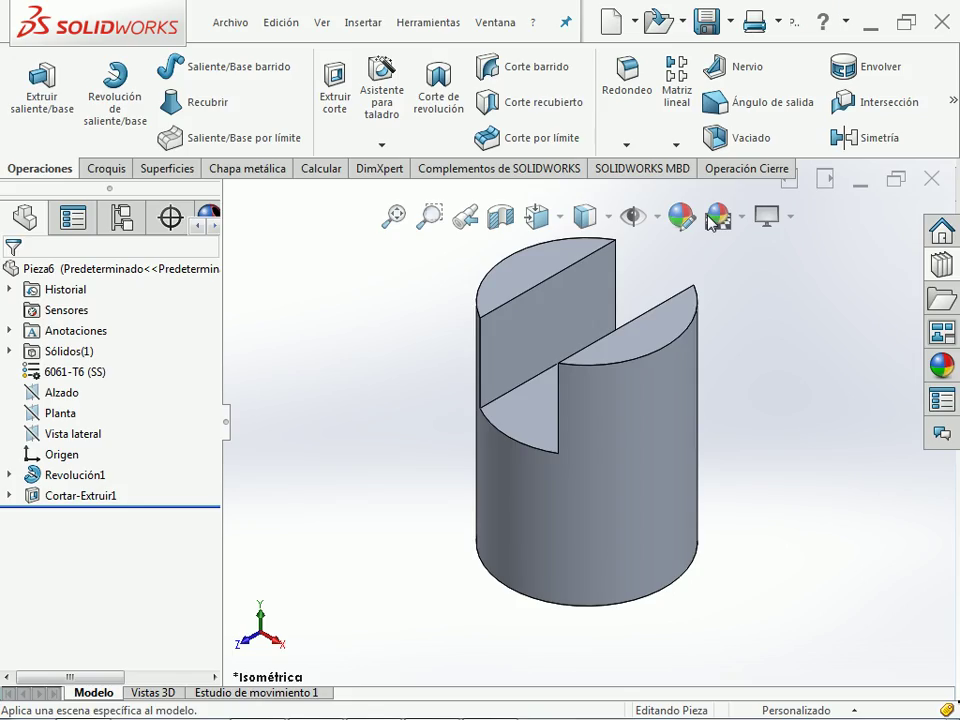
# - Start a counterbored hole with the Hole Wizard on the slot floor and set its size to M10
pyautogui.click(530, 422)
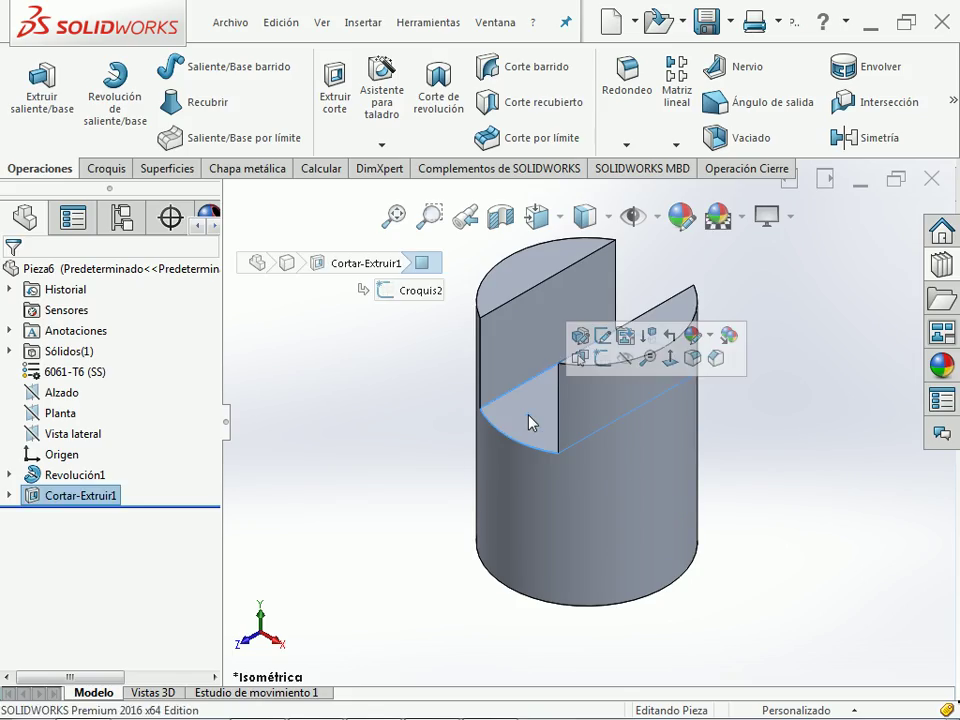
pyautogui.click(383, 90)
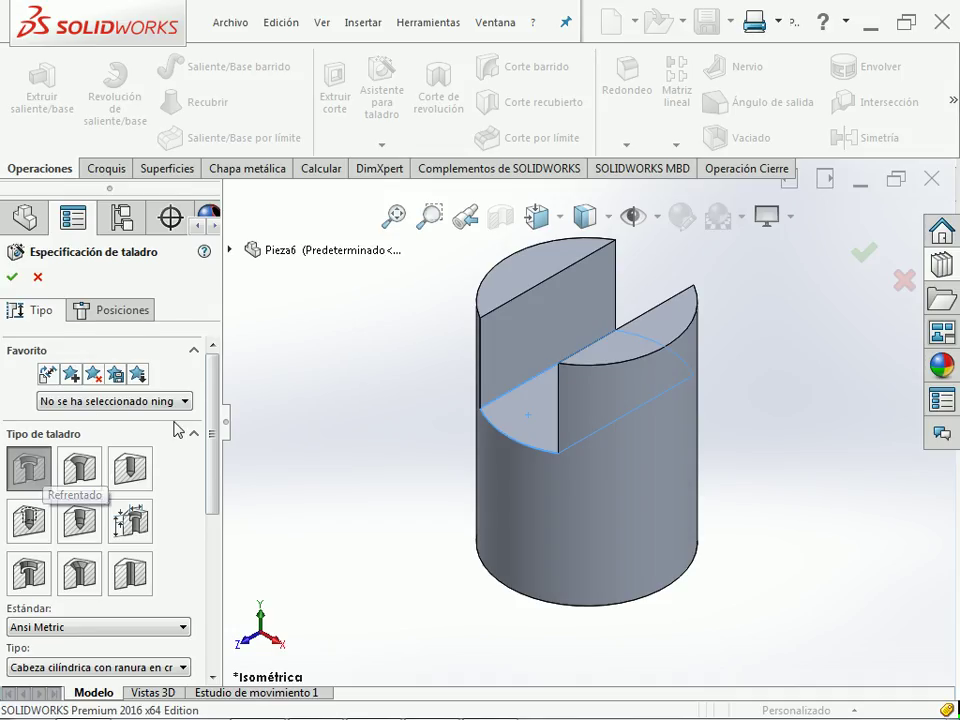
pyautogui.moveTo(214, 388); pyautogui.dragTo(228, 481)
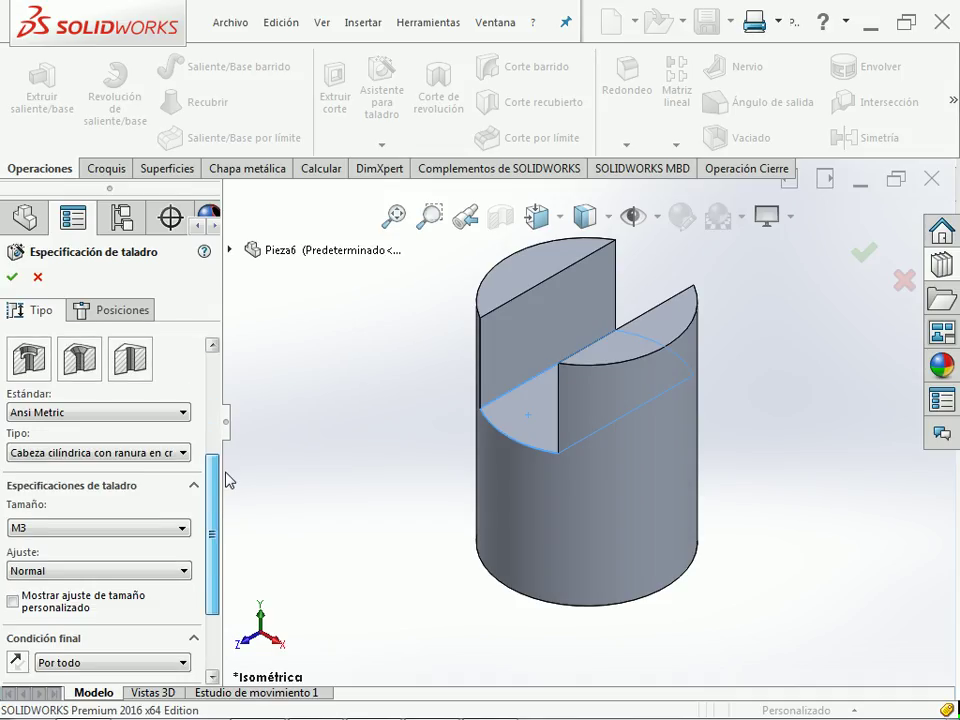
pyautogui.click(105, 516)
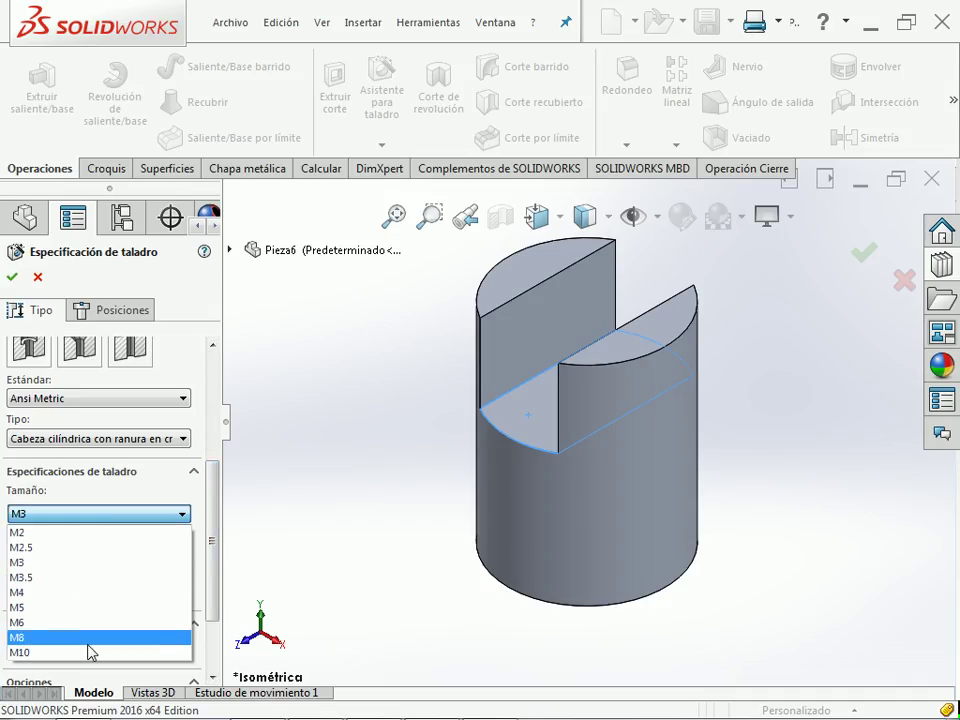
pyautogui.click(91, 652)
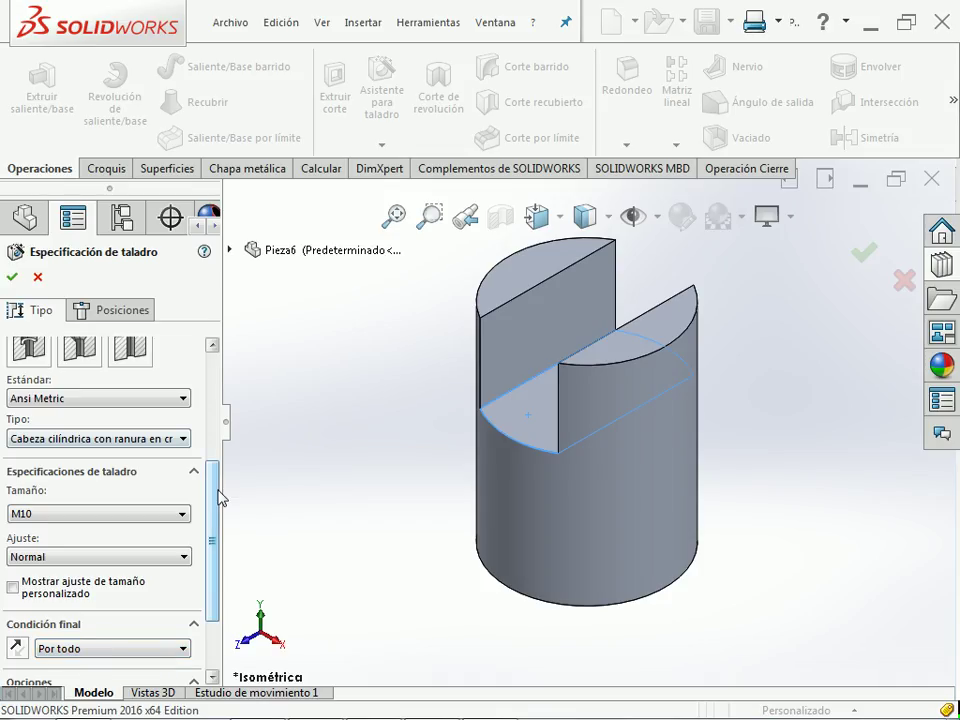
# - Try the DIN and ISO standards for the counterbored hole and return to Ansi Metric
pyautogui.moveTo(218, 497); pyautogui.dragTo(216, 459)
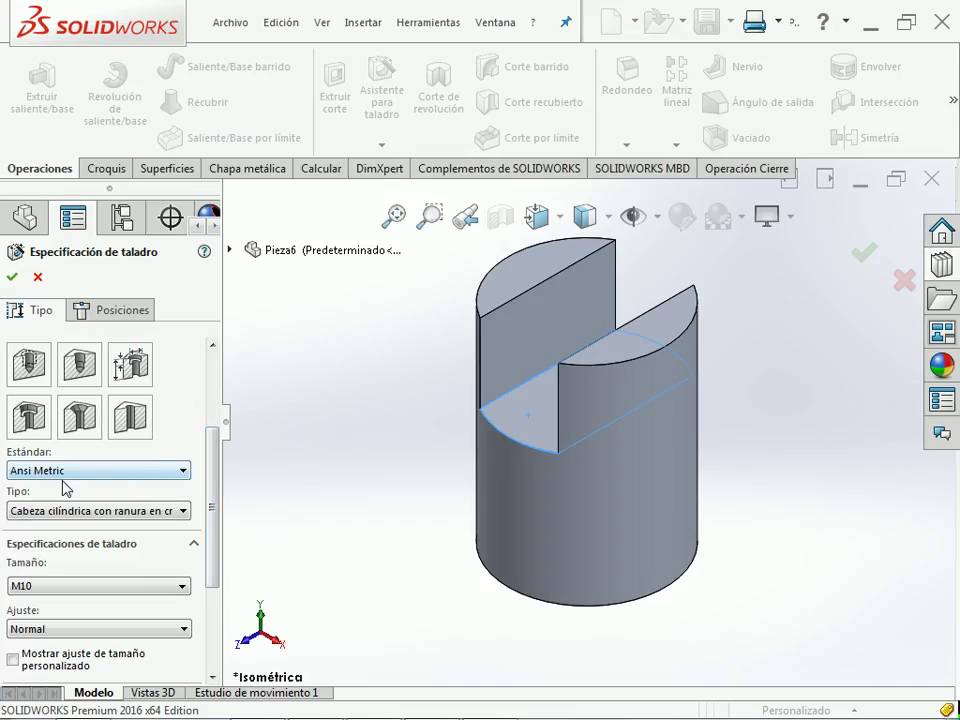
pyautogui.click(113, 472)
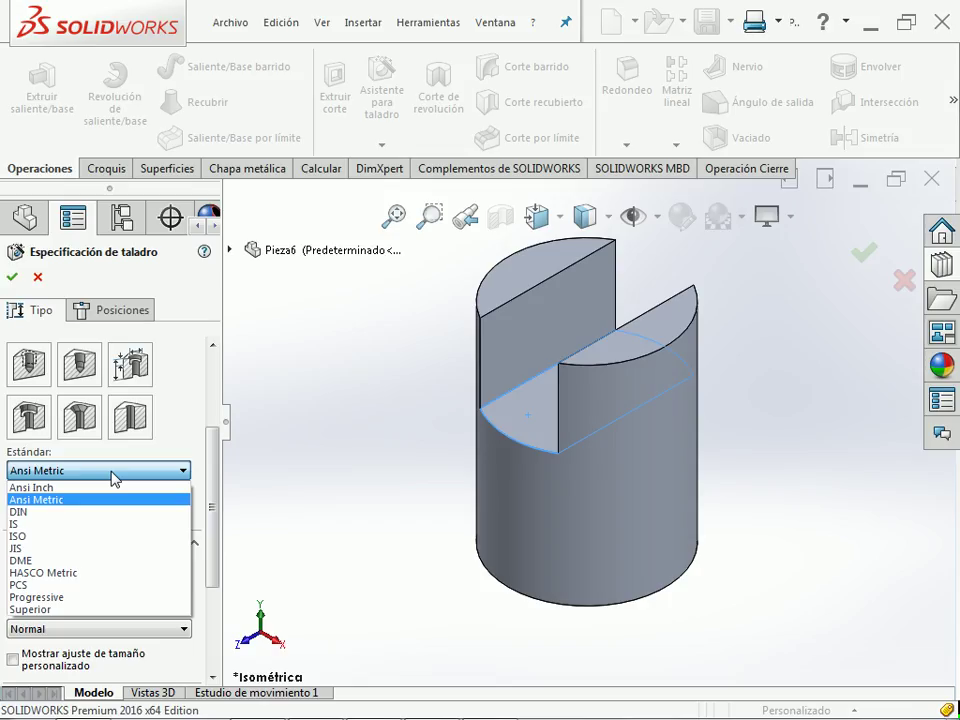
pyautogui.click(113, 511)
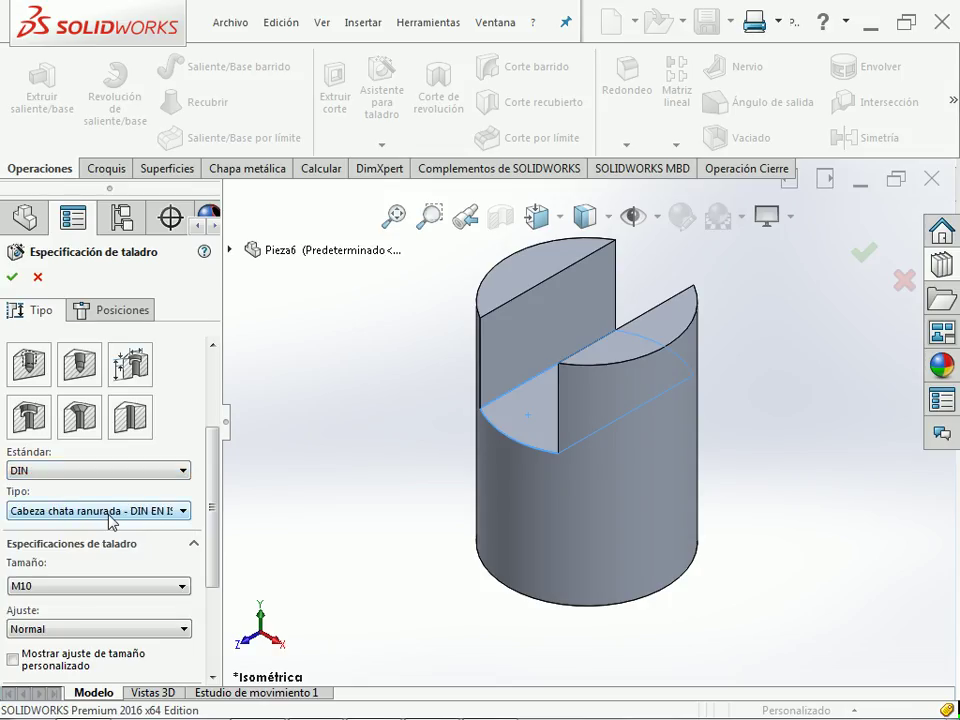
pyautogui.scroll(-3, 210, 570)
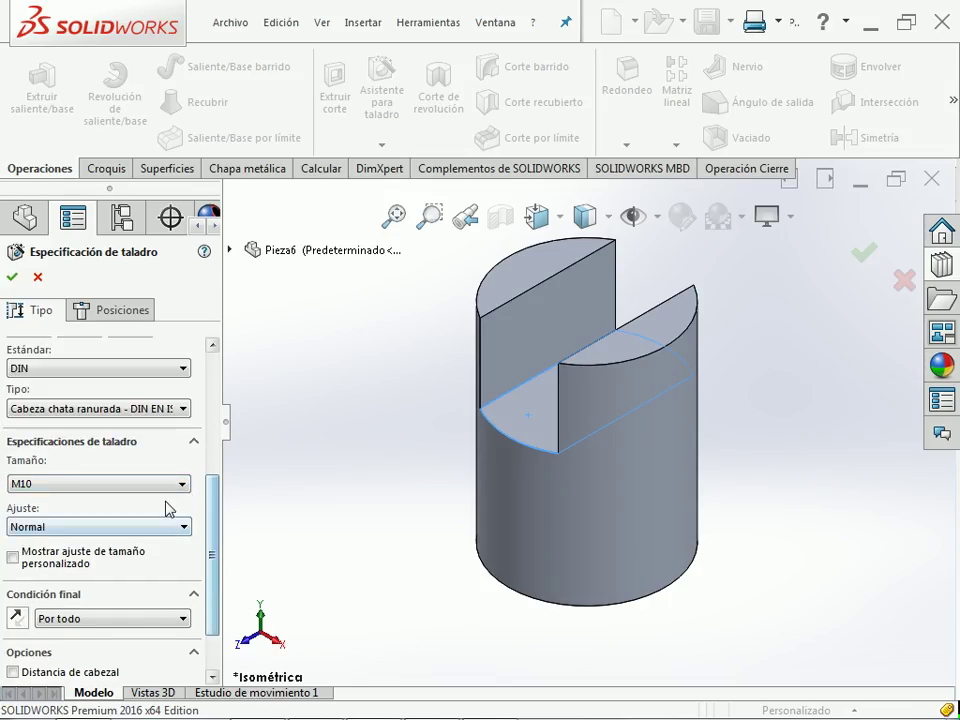
pyautogui.click(148, 484)
pyautogui.click(127, 483)
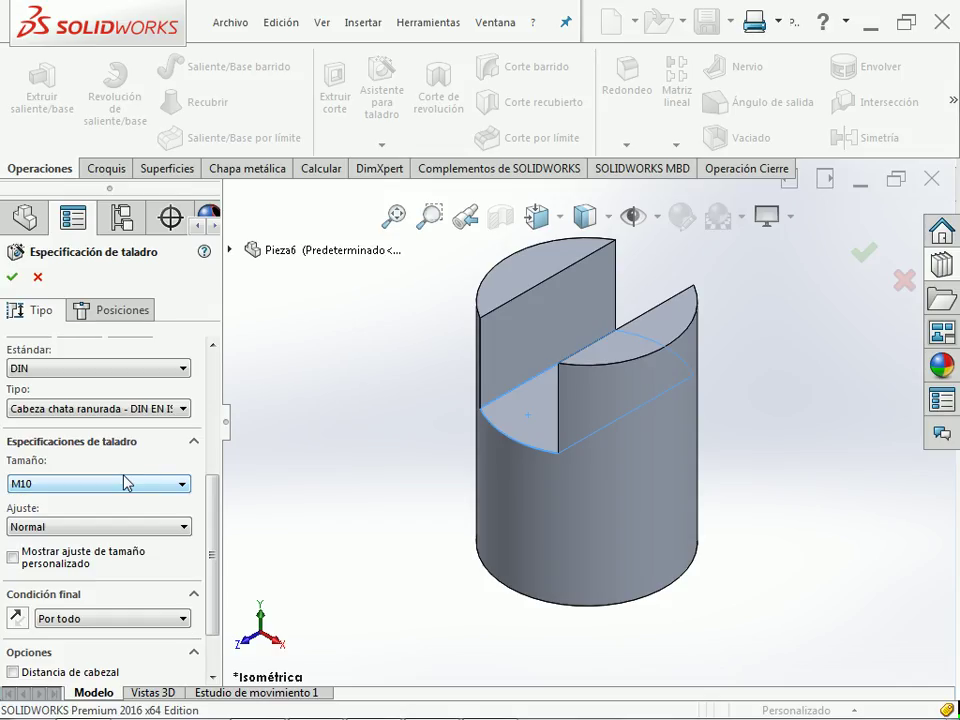
pyautogui.click(165, 369)
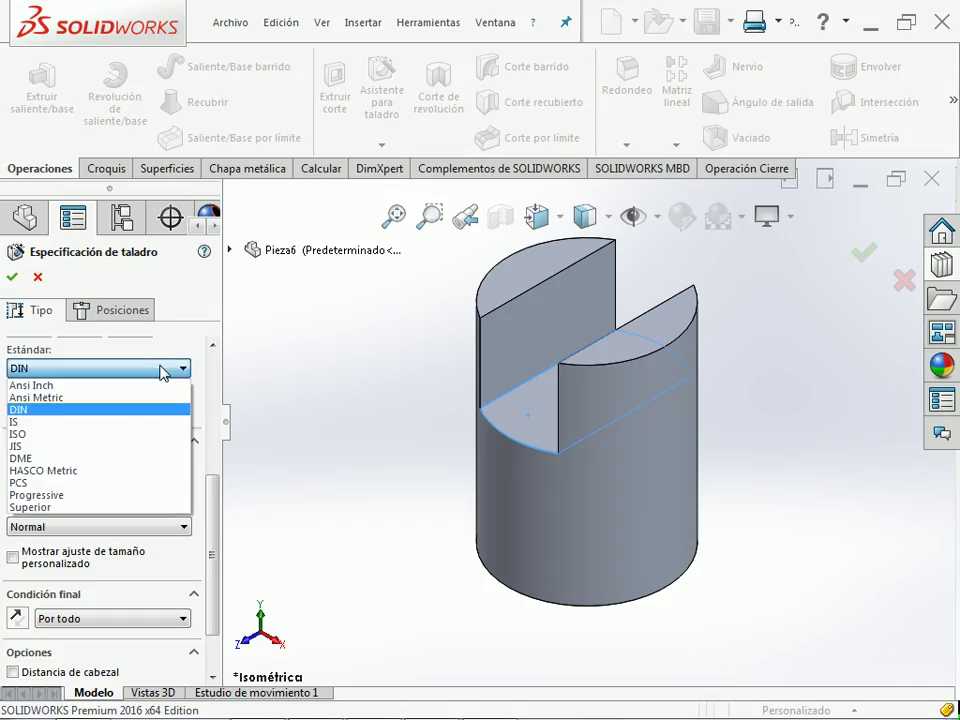
pyautogui.click(95, 443)
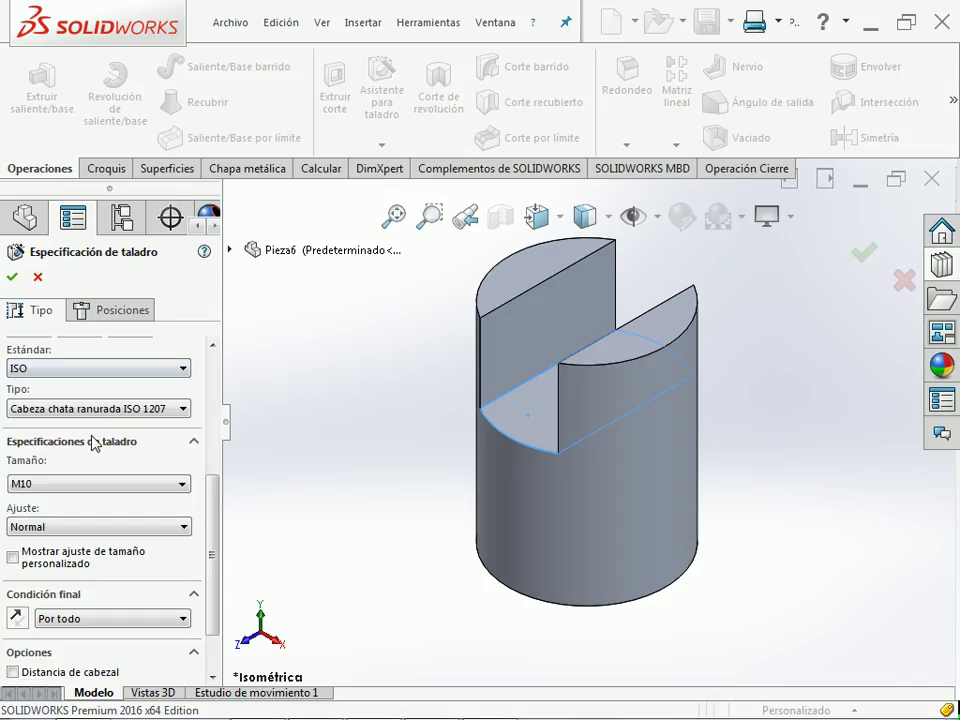
pyautogui.click(139, 486)
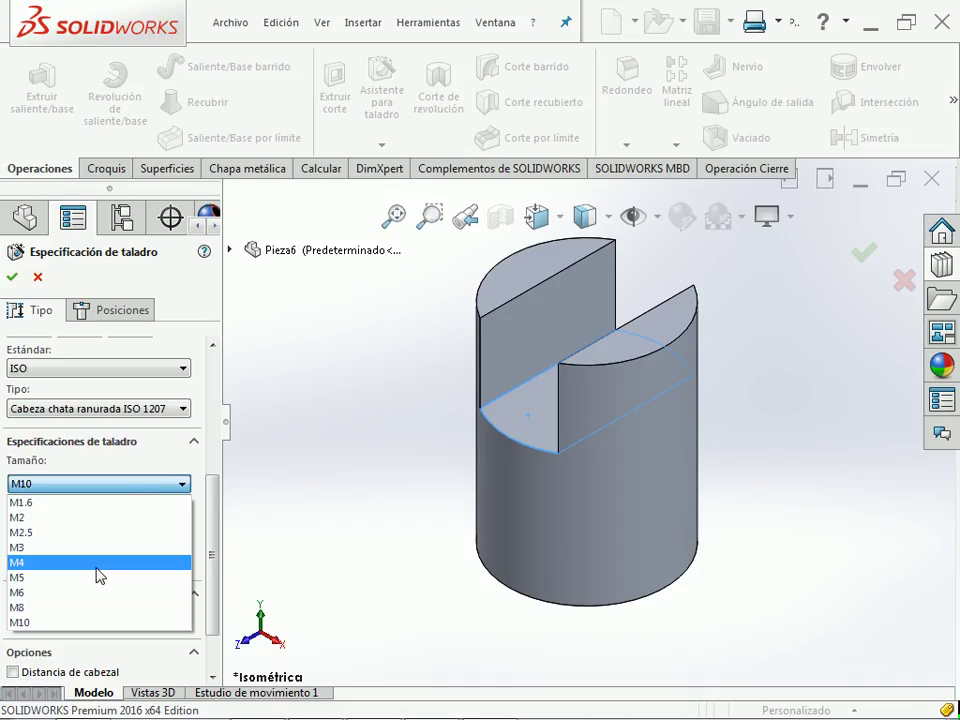
pyautogui.click(110, 484)
pyautogui.click(150, 370)
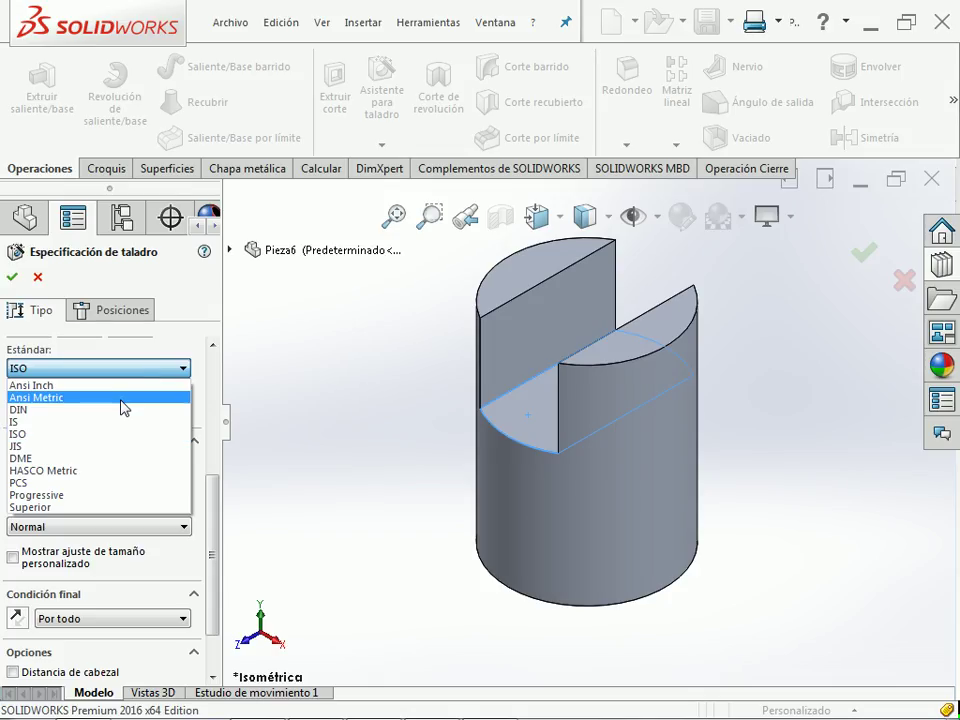
pyautogui.click(111, 396)
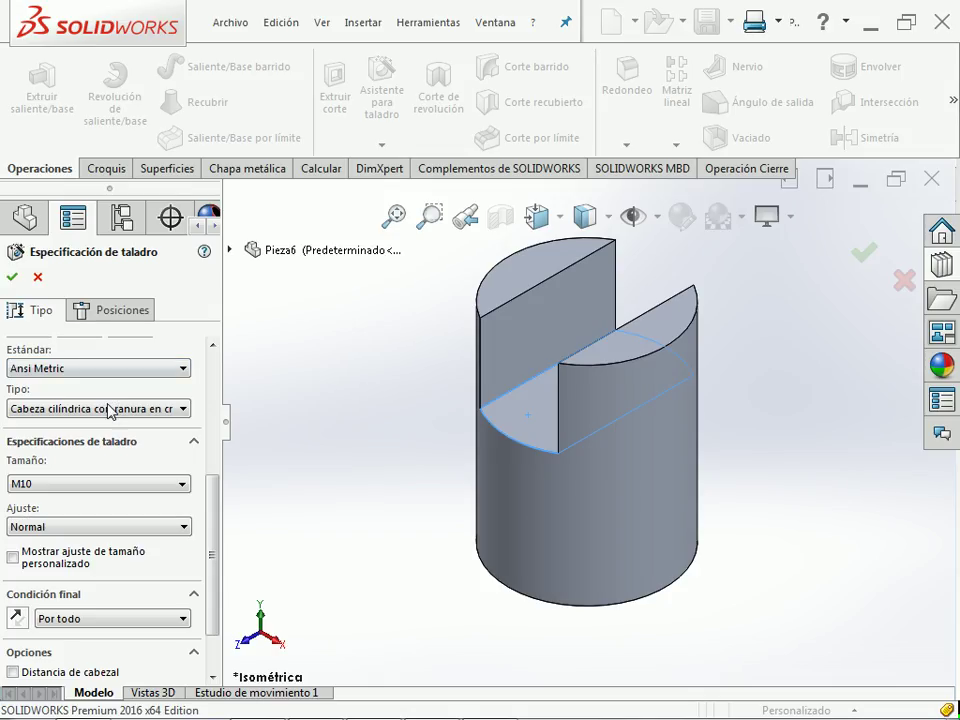
# - Enable custom sizing for the counterbored hole and set the through hole diameter to 12 mm
pyautogui.moveTo(216, 493)
pyautogui.mouseDown()
pyautogui.moveTo(216, 510)
pyautogui.moveTo(217, 485)
pyautogui.mouseUp()
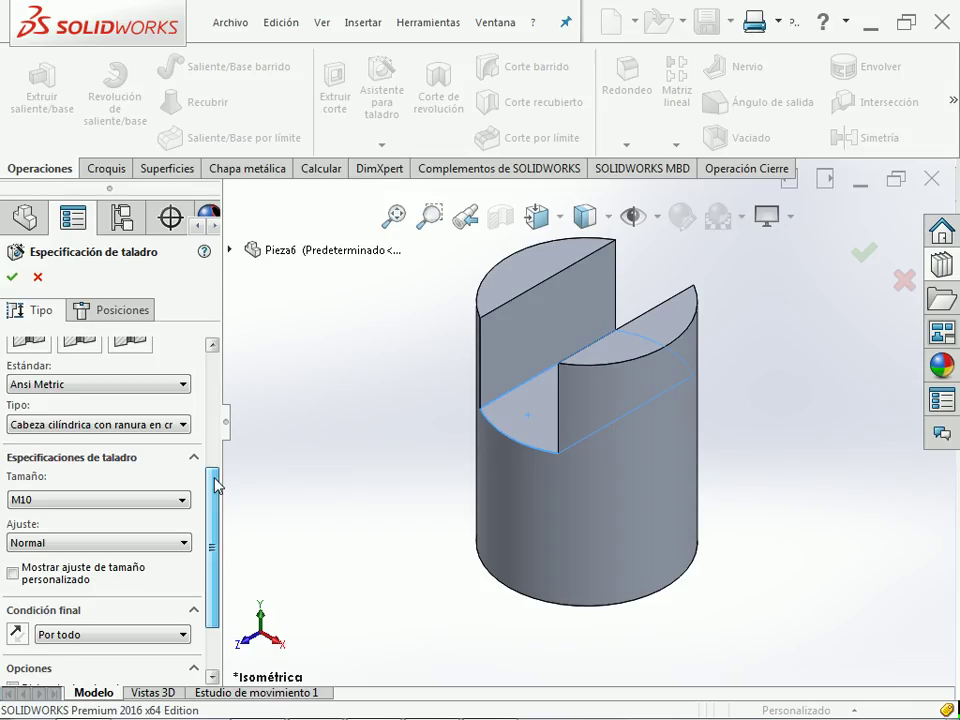
pyautogui.click(140, 426)
pyautogui.click(140, 429)
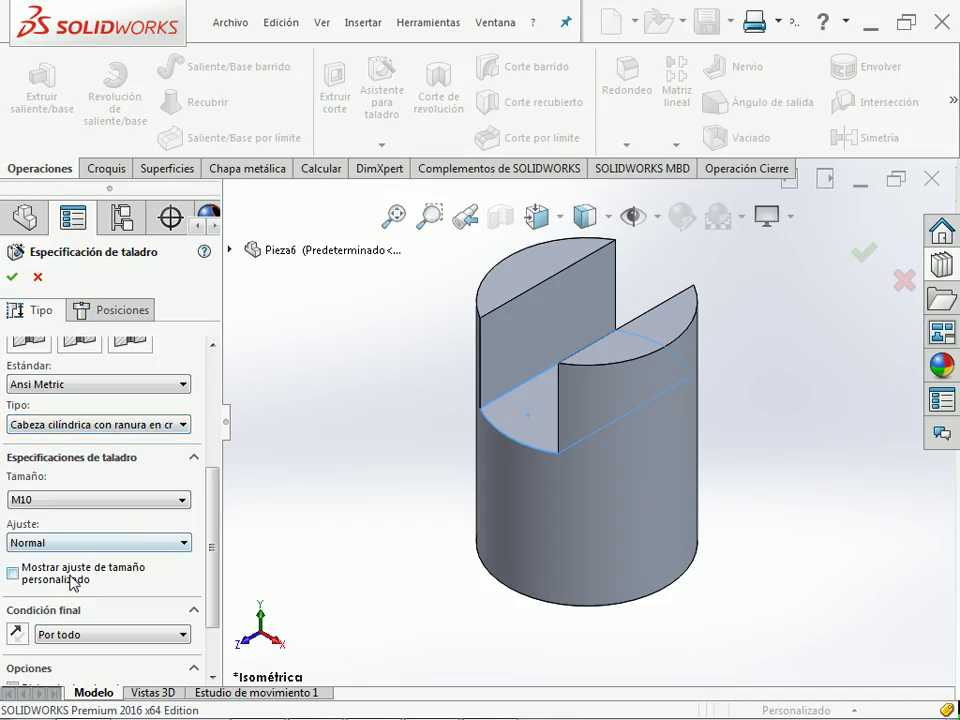
pyautogui.click(20, 570)
pyautogui.moveTo(210, 519); pyautogui.dragTo(214, 589)
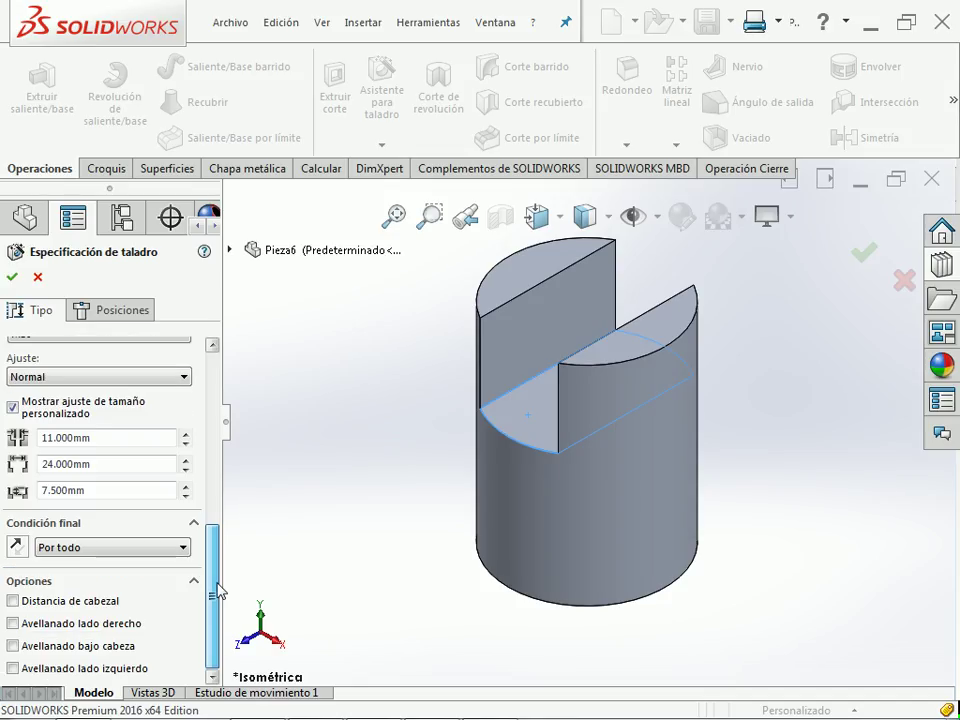
pyautogui.doubleClick(40, 438)
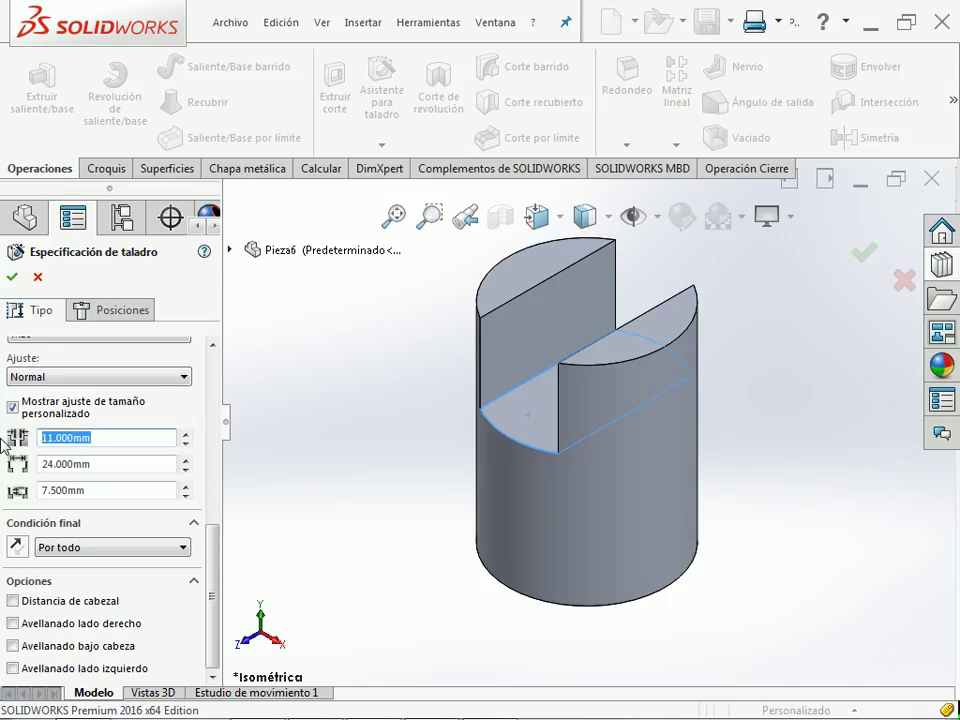
pyautogui.write('12')
pyautogui.press('Return')
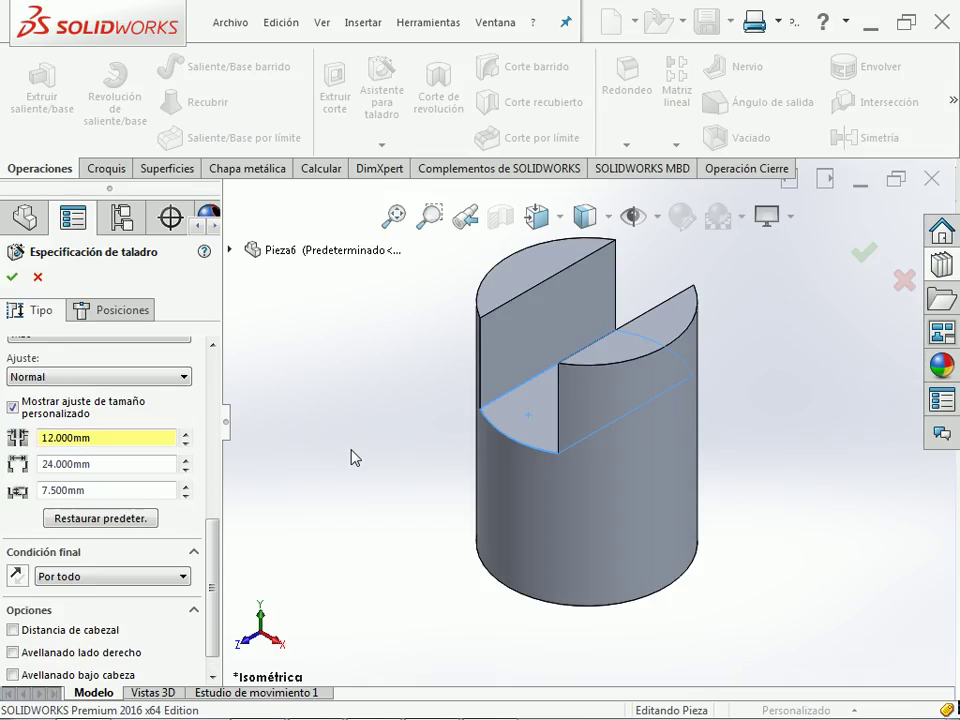
# - Check the hole callout in the Ejercicio_09 PDF drawing and set the counterbore diameter to 3/4"
pyautogui.hotkey('alt', 'Tab')
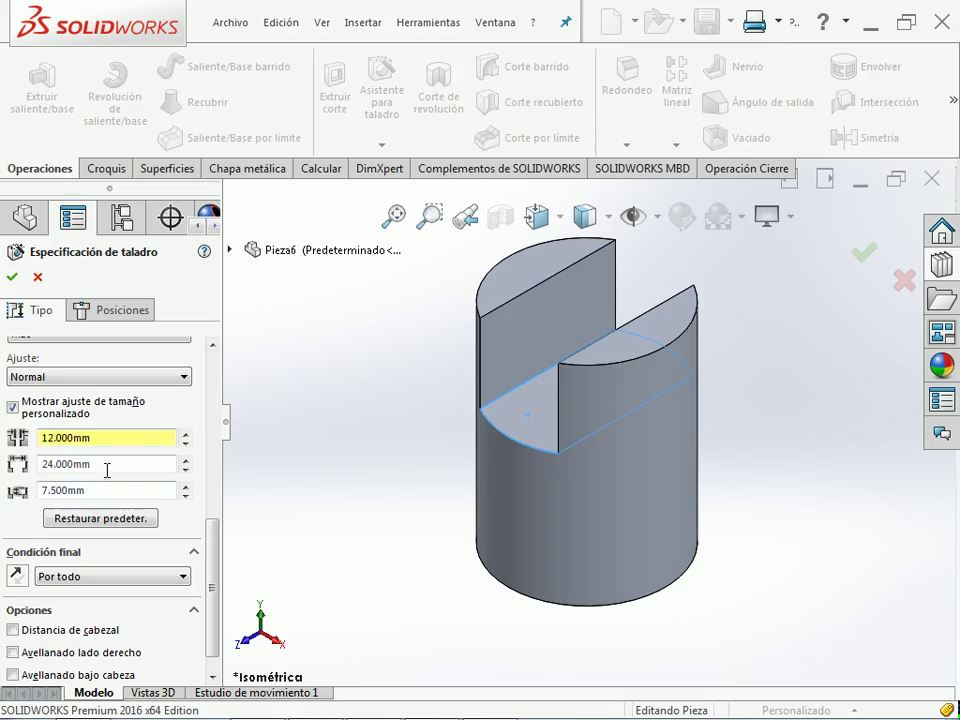
pyautogui.doubleClick(106, 464)
pyautogui.write('19.05')
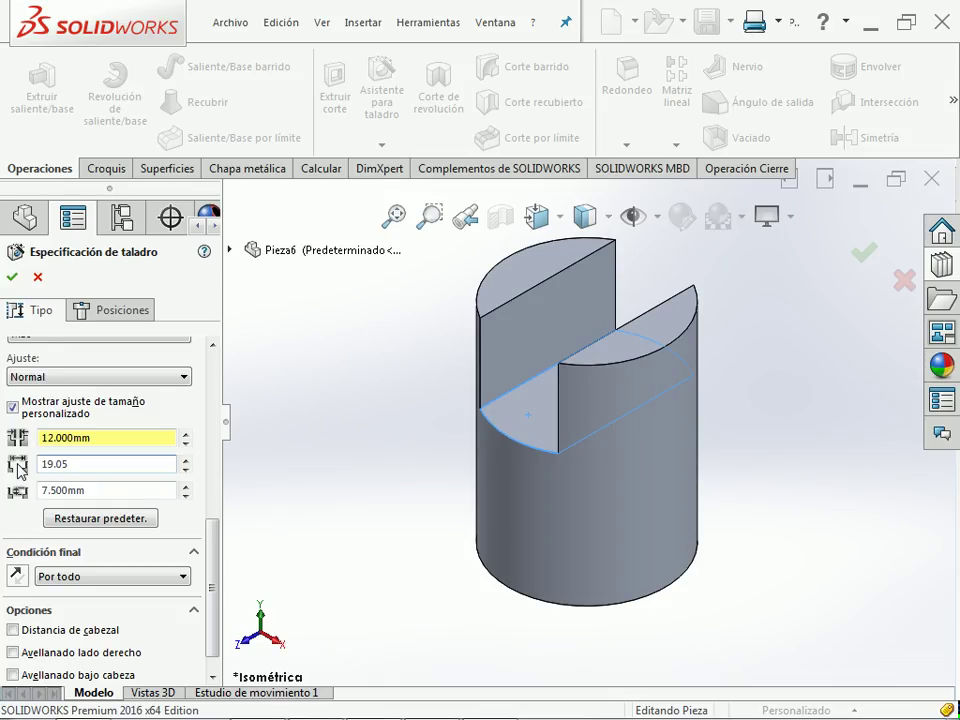
pyautogui.hotkey('ctrl', 'a')
pyautogui.write('3/4"')
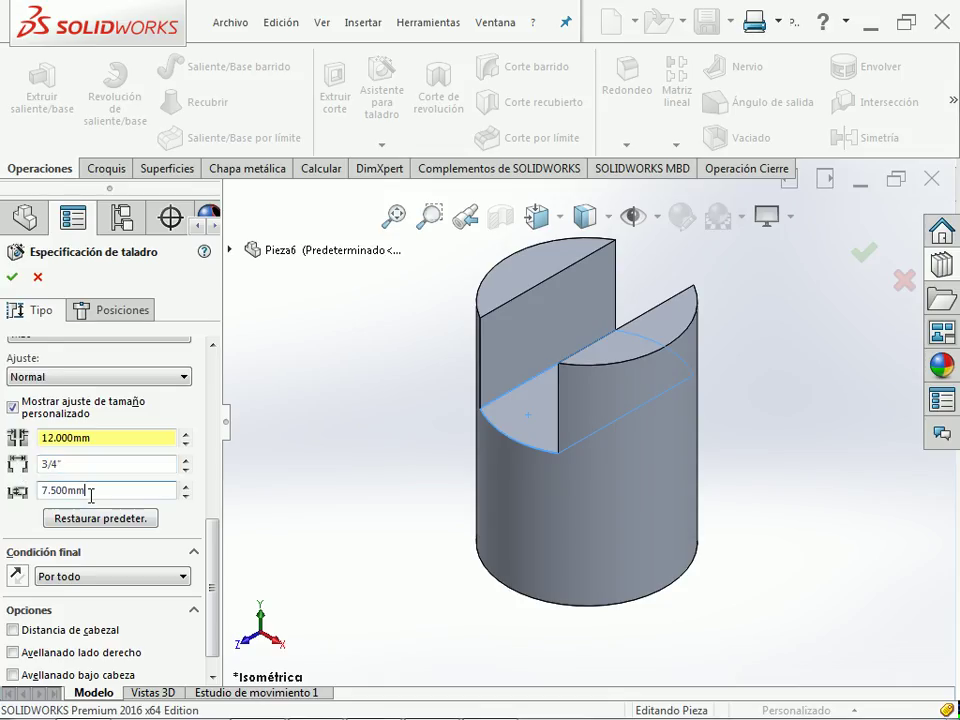
# - Look up the counterbore depth in the PDF drawing and set it to 10.5 mm
pyautogui.hotkey('alt', 'Tab')
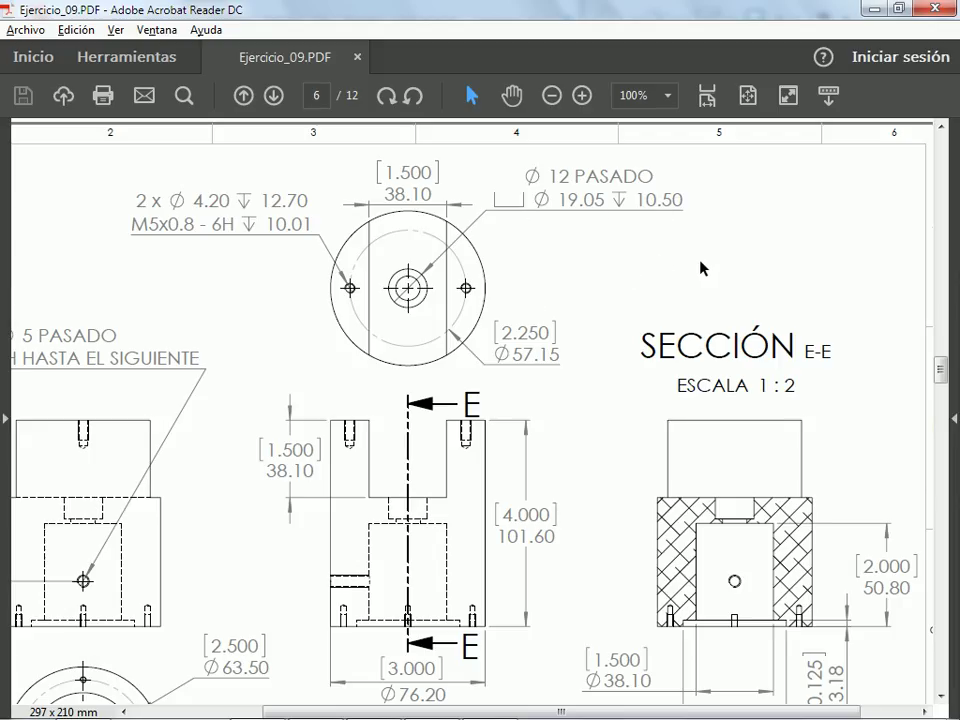
pyautogui.hotkey('alt', 'Tab')
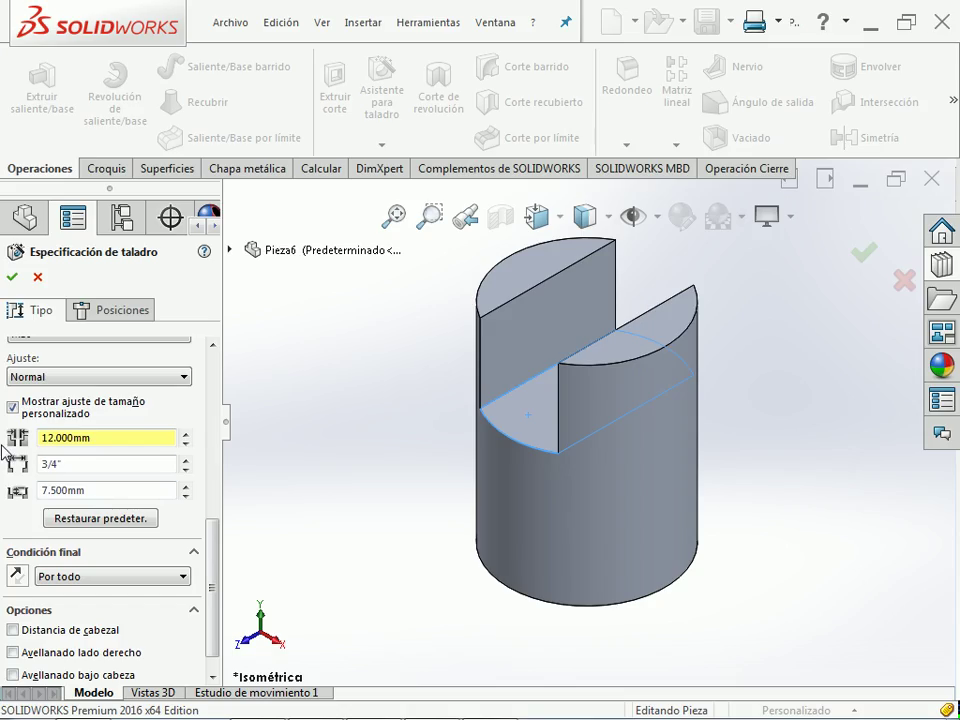
pyautogui.doubleClick(98, 490)
pyautogui.write('1')
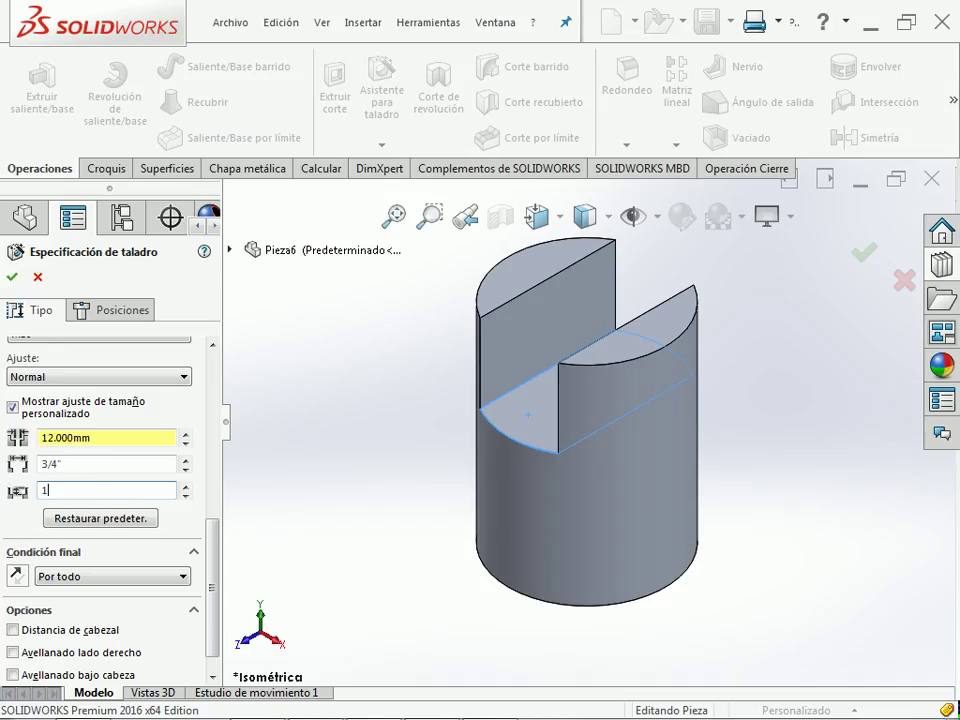
pyautogui.write('0.5')
pyautogui.press('Tab')
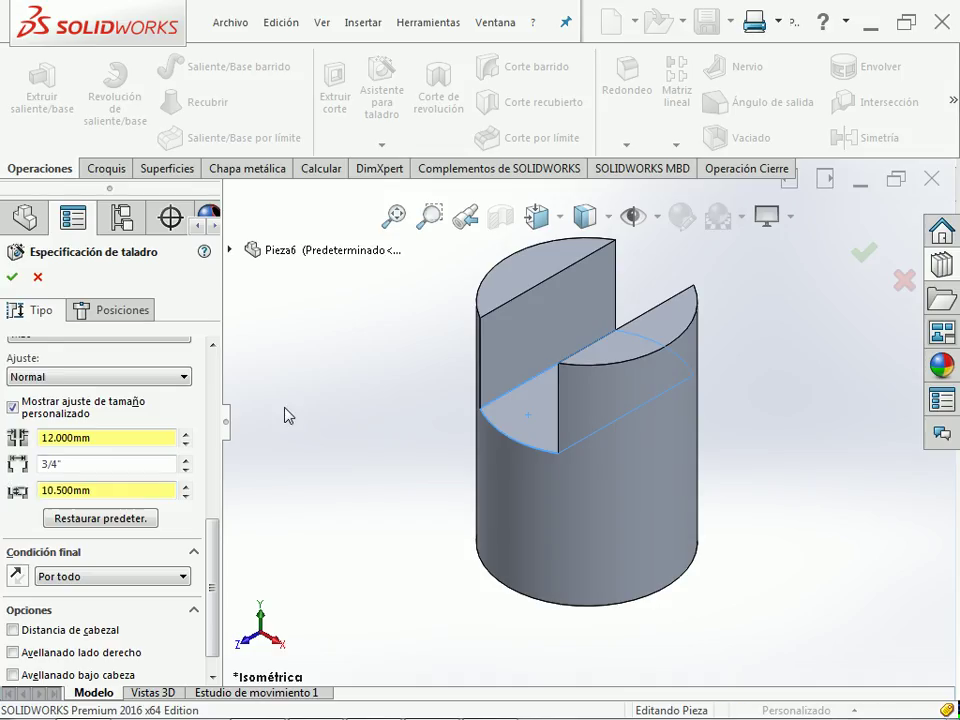
# - Position the counterbored hole at the origin in the centre of the slot floor
pyautogui.click(150, 318)
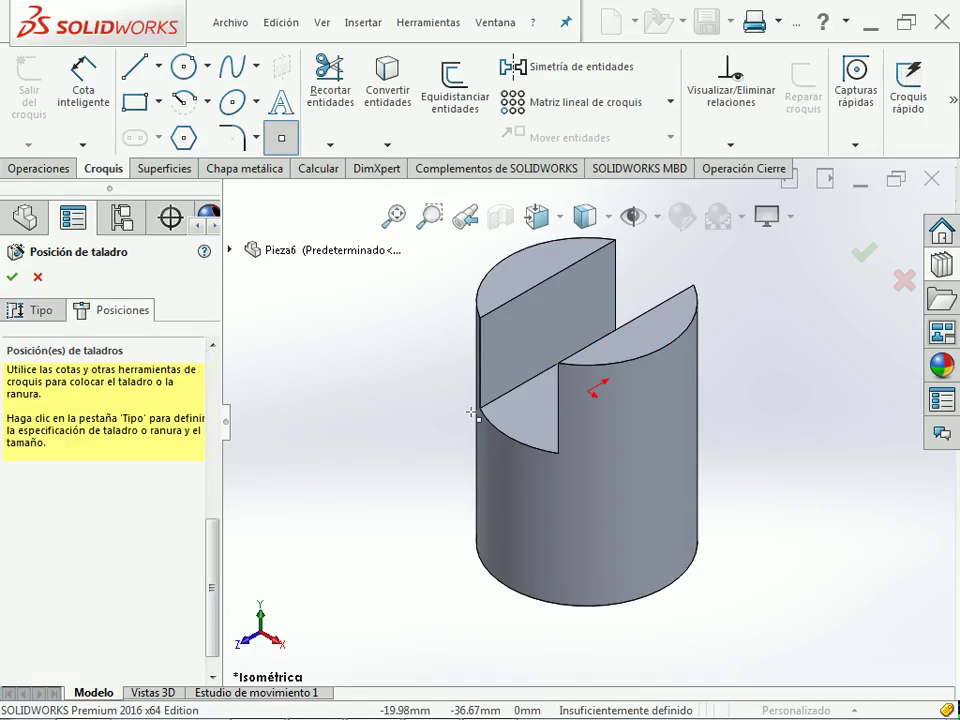
pyautogui.press('Down')
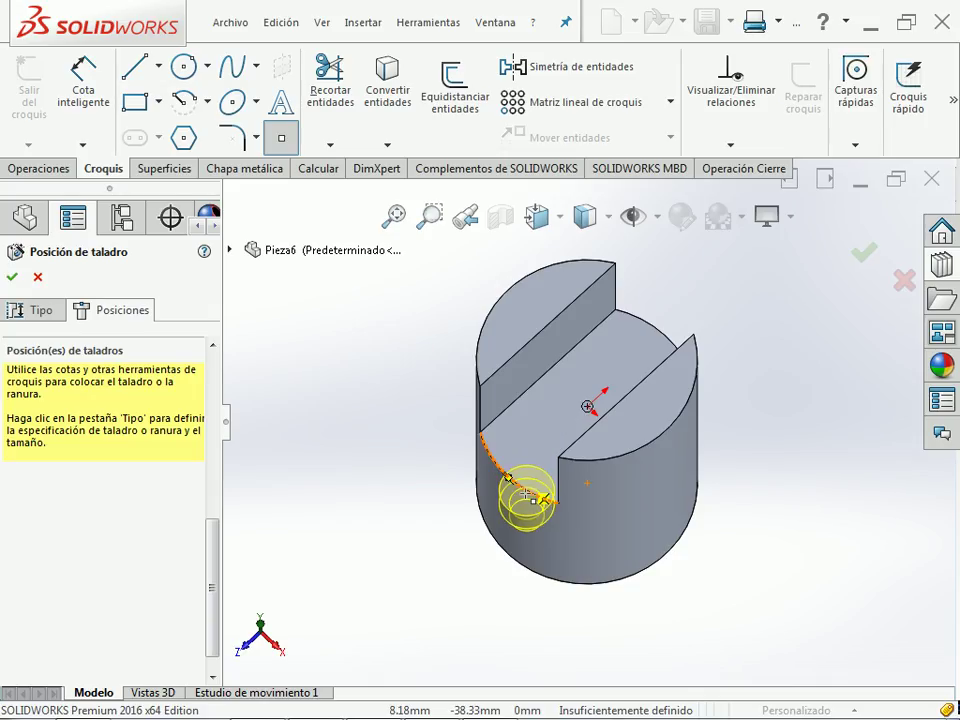
pyautogui.click(587, 406)
pyautogui.press('Escape')
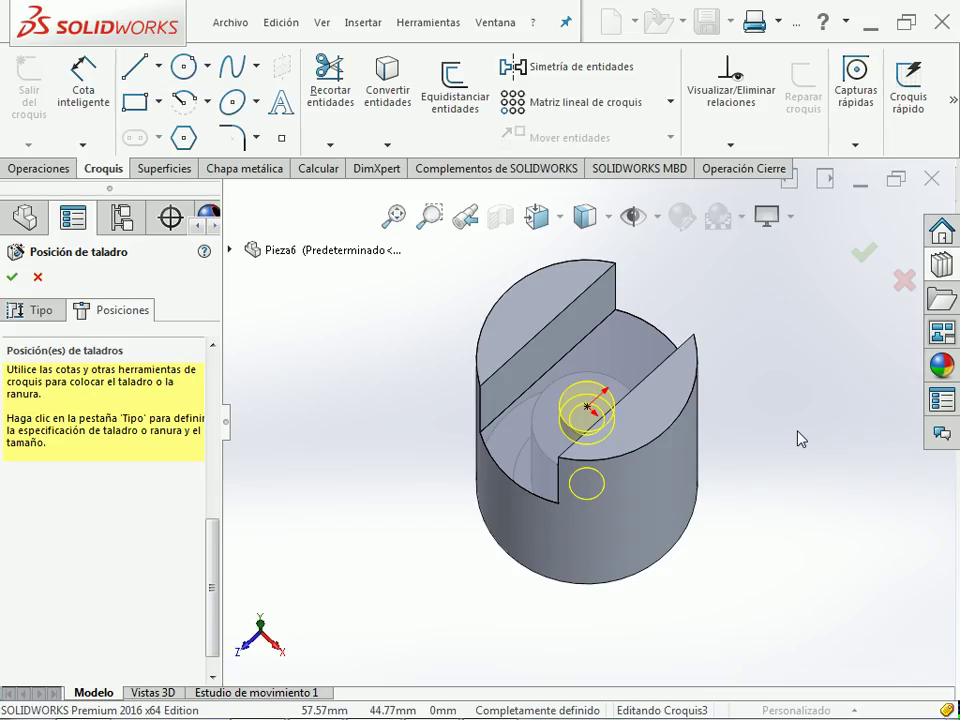
pyautogui.press('Up')
pyautogui.press('Up')
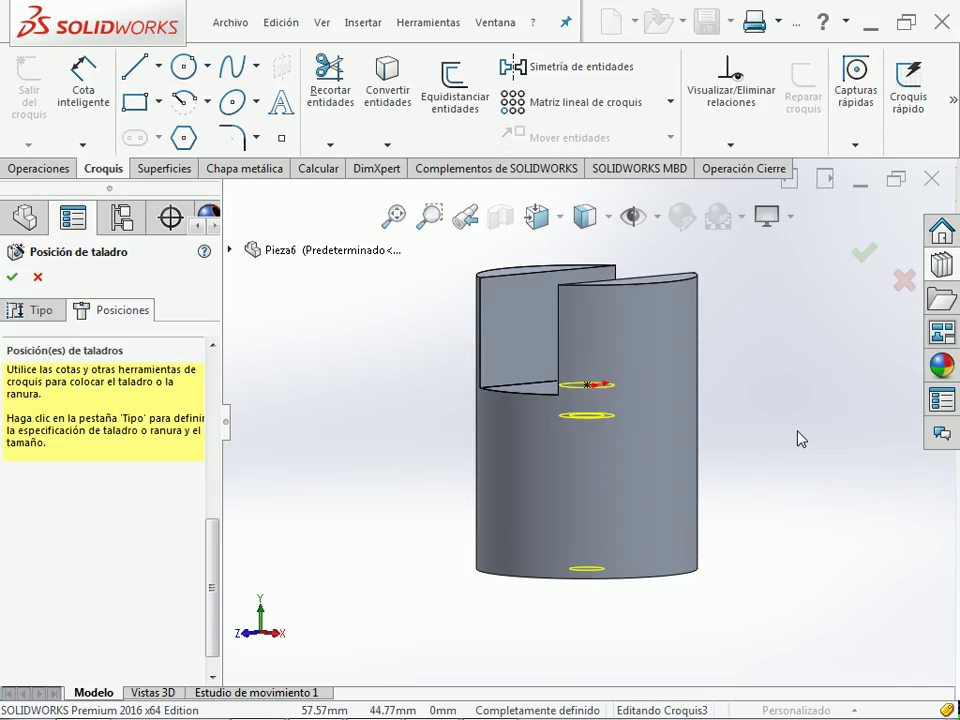
pyautogui.hotkey('ctrl', '7')
# - Set the counterbored hole's end condition to Hasta el siguiente (up to next) and create the hole
pyautogui.click(60, 321)
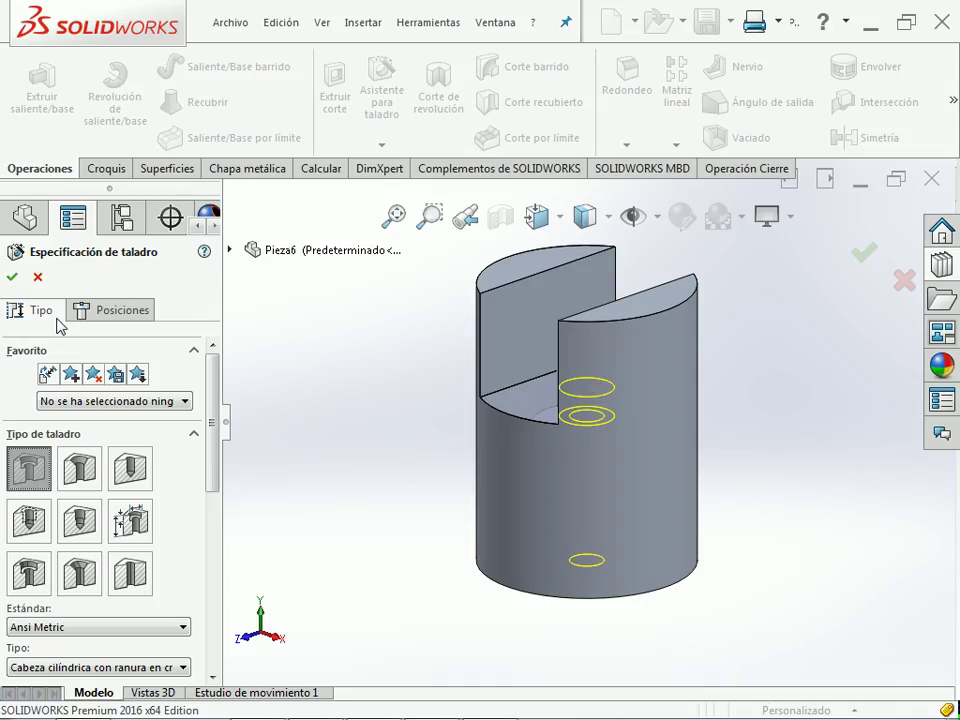
pyautogui.moveTo(216, 426); pyautogui.dragTo(222, 536)
pyautogui.press('f')
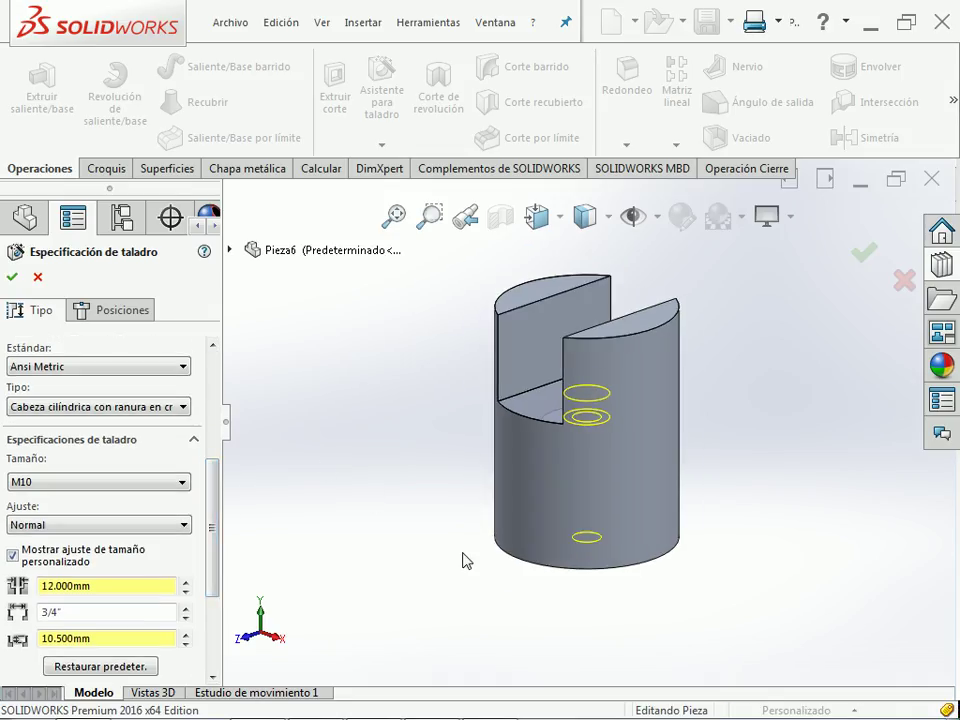
pyautogui.scroll(-5, 591, 610)
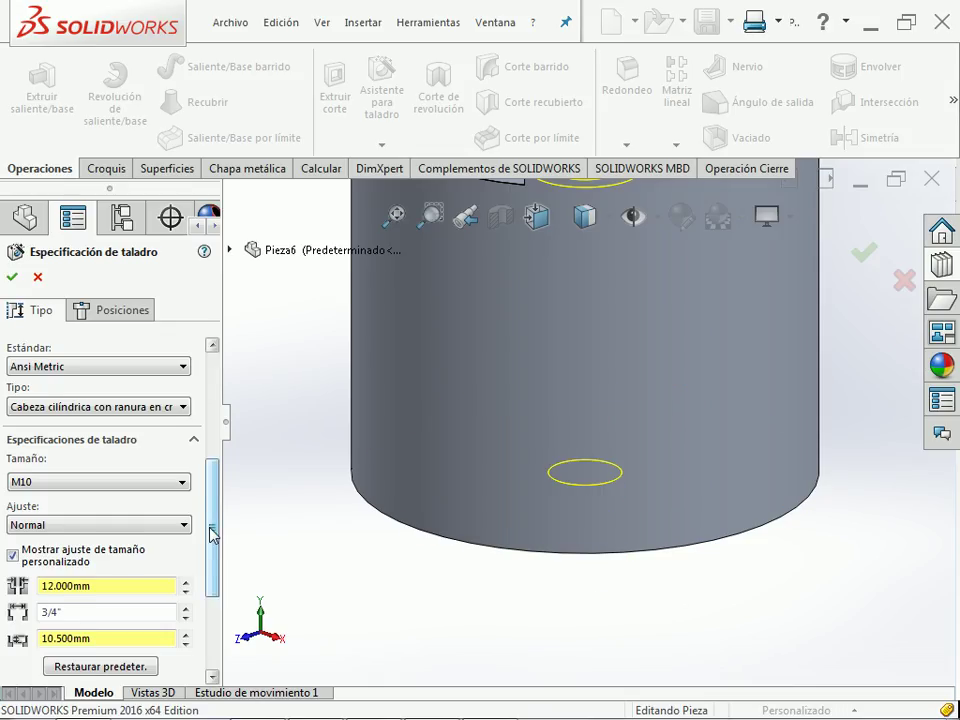
pyautogui.moveTo(212, 535); pyautogui.dragTo(216, 594)
pyautogui.click(109, 550)
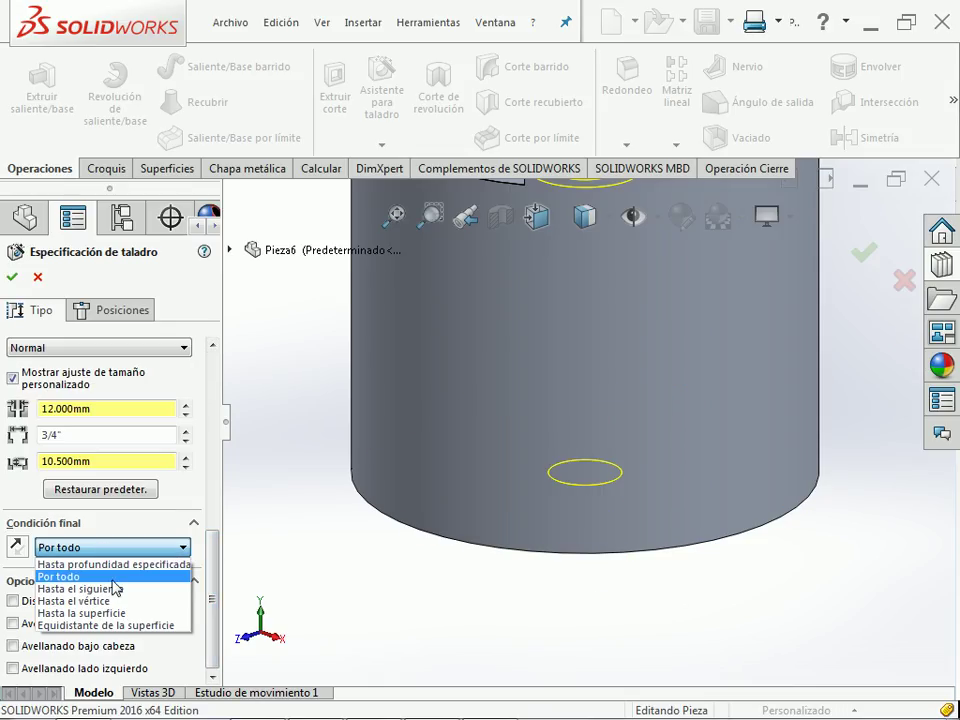
pyautogui.click(115, 588)
pyautogui.scroll(3, 585, 420)
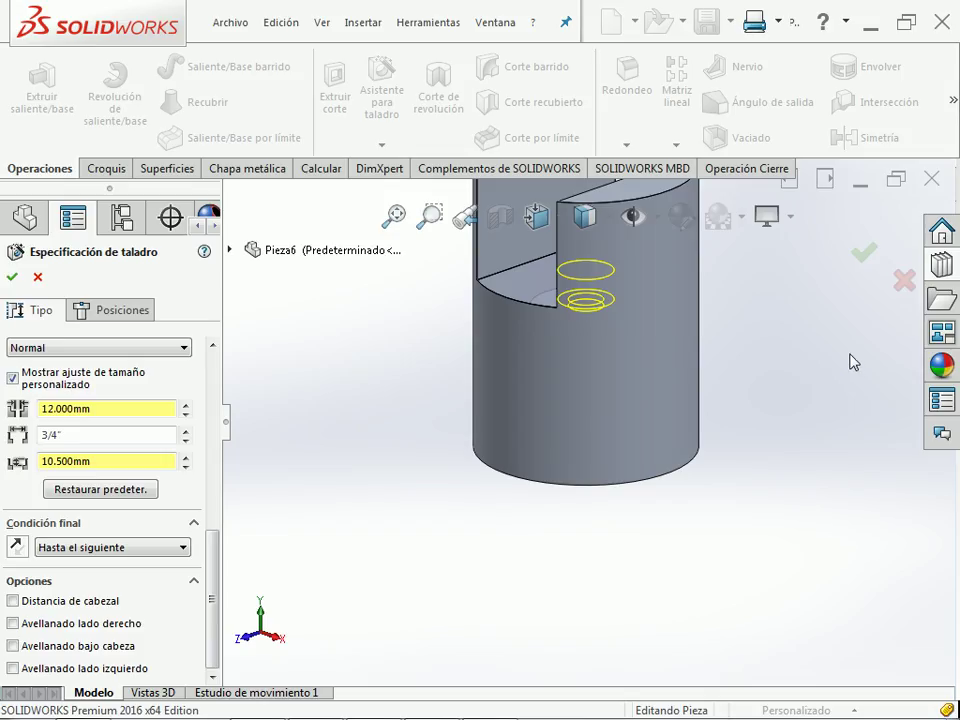
pyautogui.click(862, 256)
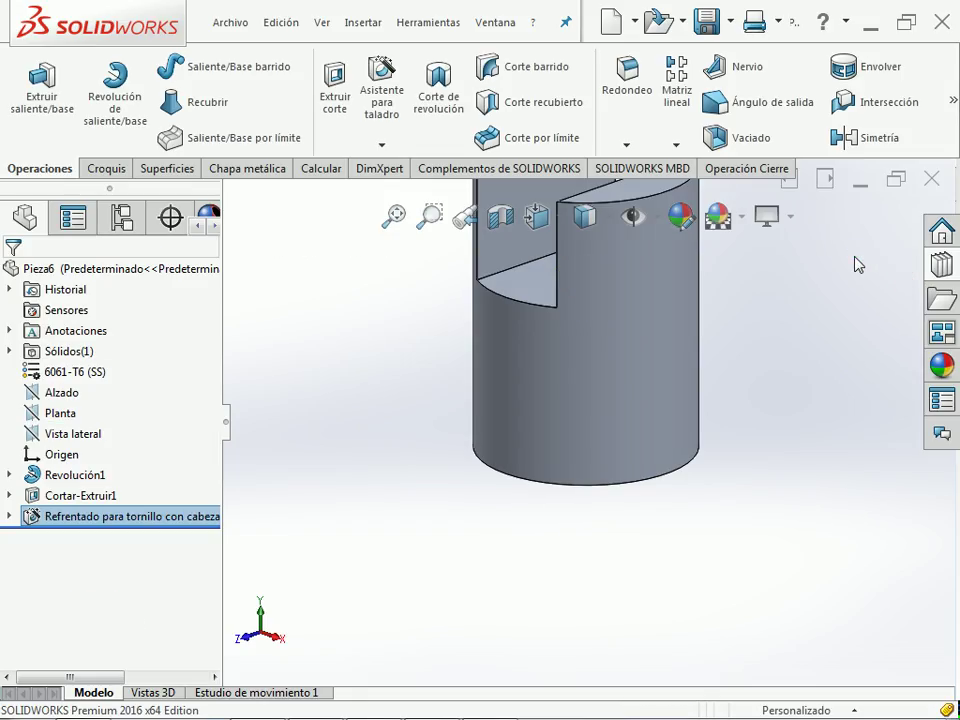
# - Inspect the counterbored hole in the slot floor from above
pyautogui.moveTo(729, 560); pyautogui.dragTo(800, 425, button='right')
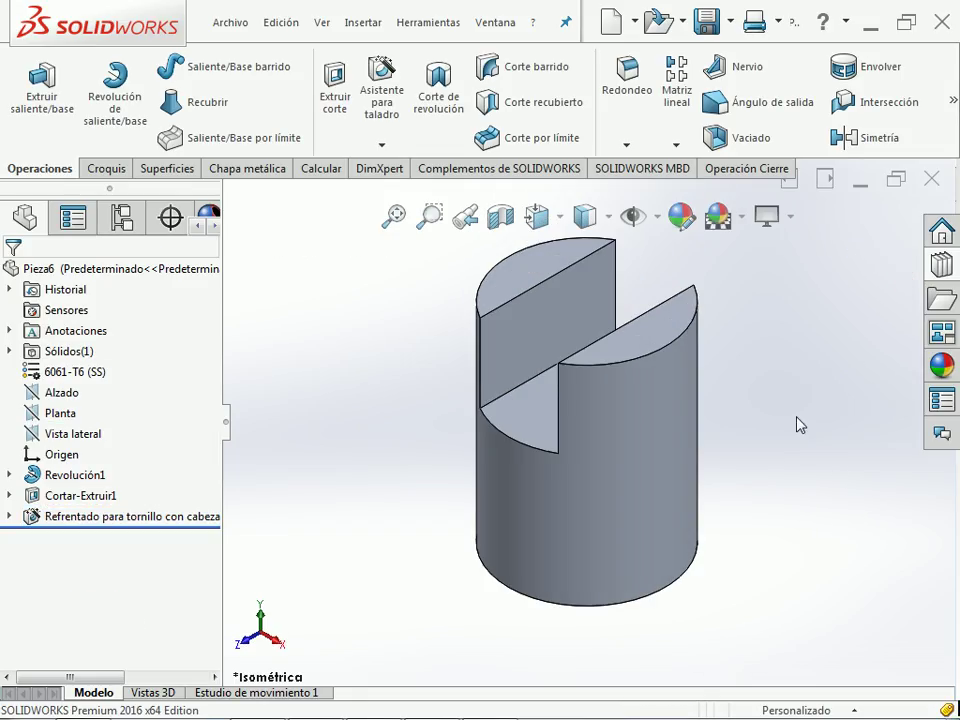
pyautogui.press('Down')
pyautogui.press('Down')
pyautogui.press('Down')
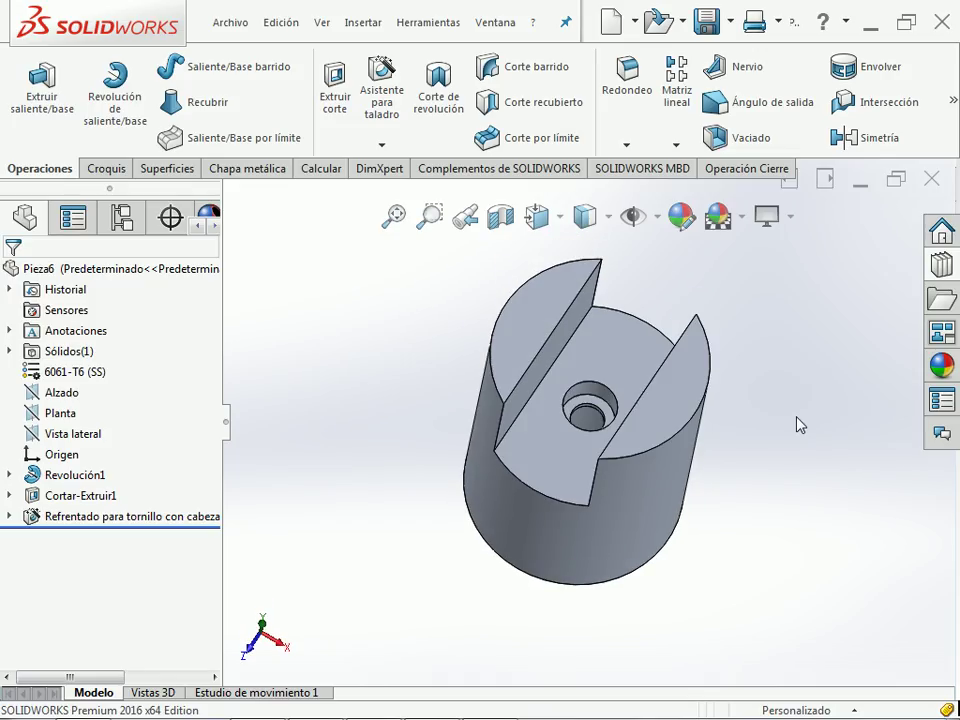
pyautogui.press('Down')
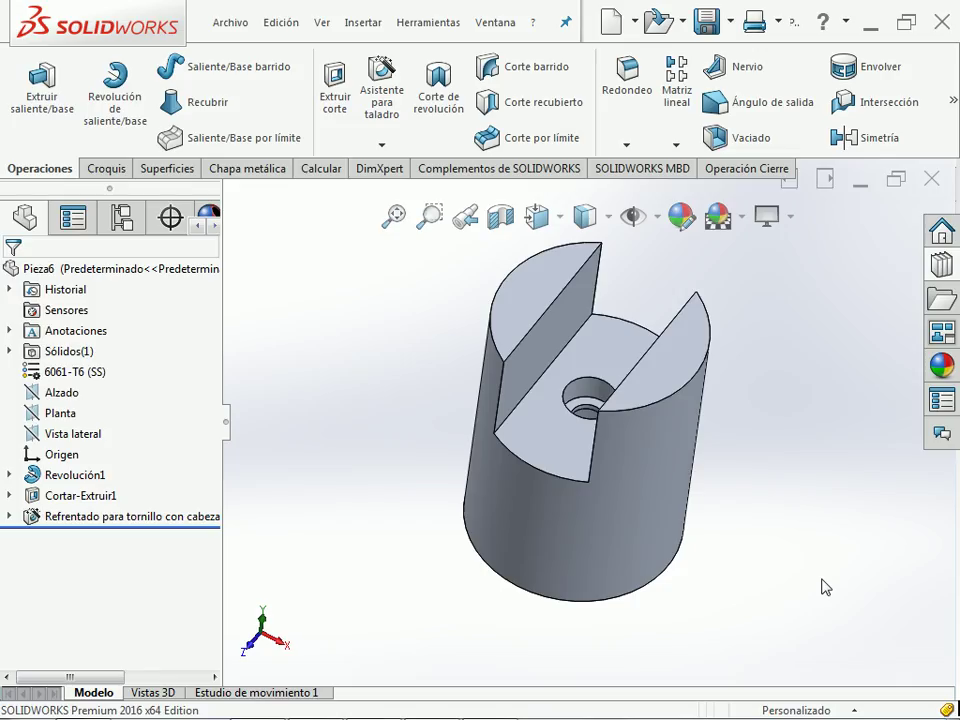
pyautogui.hotkey('ctrl', '7')
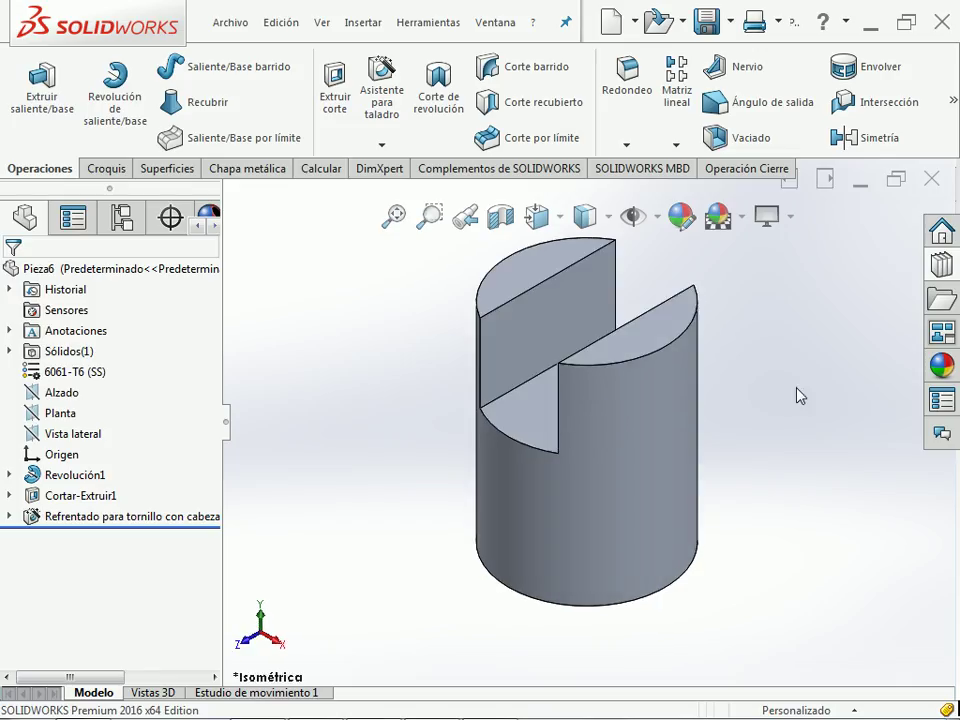
# - Examine the top view, front view and section E-E on page 6 of the Ejercicio_09 PDF drawing for the remaining features
pyautogui.hotkey('alt', 'Tab')
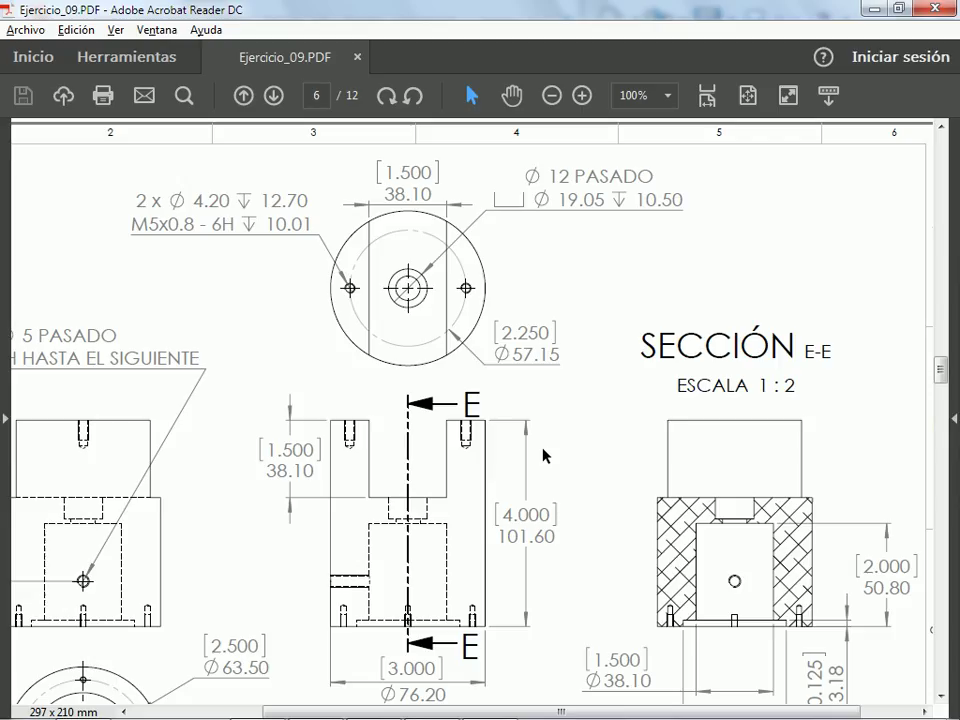
pyautogui.scroll(-3, 543, 456)
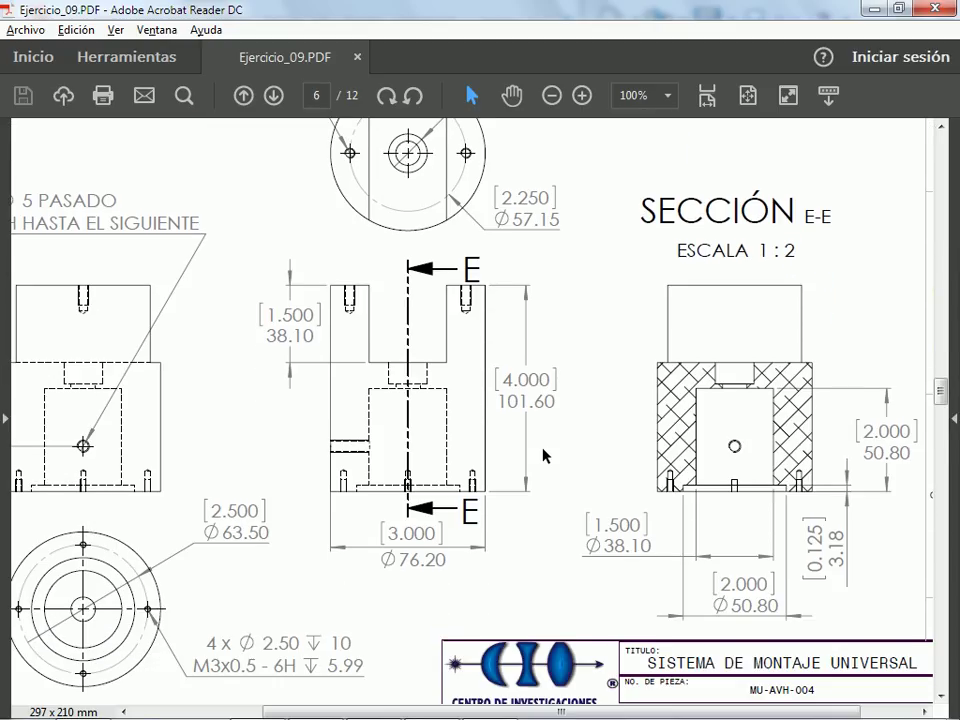
pyautogui.scroll(1, 543, 456)
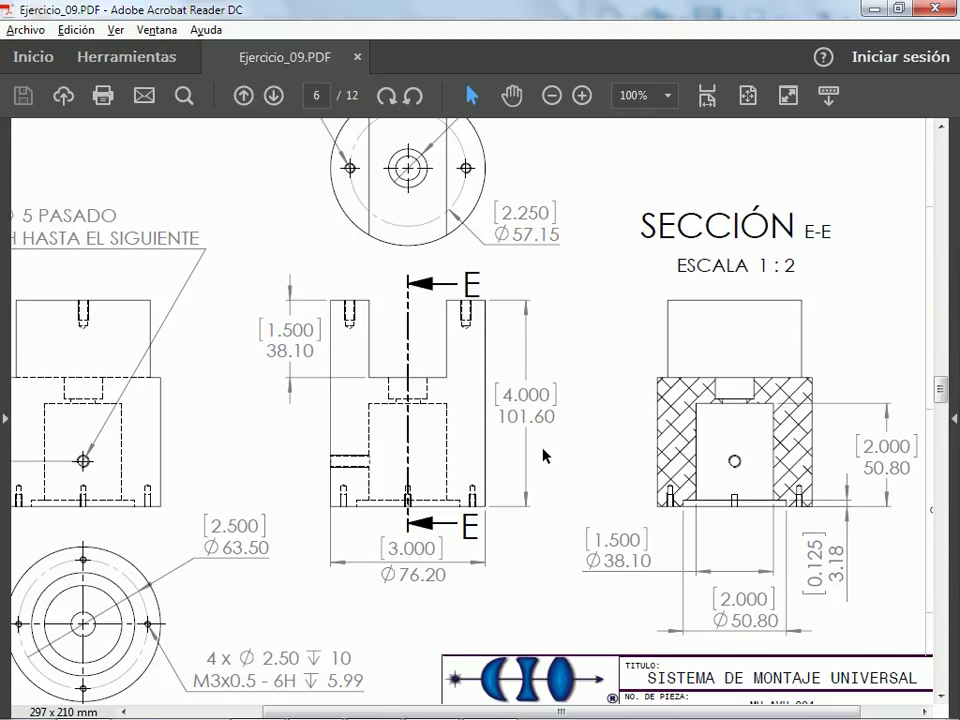
pyautogui.scroll(1, 543, 456)
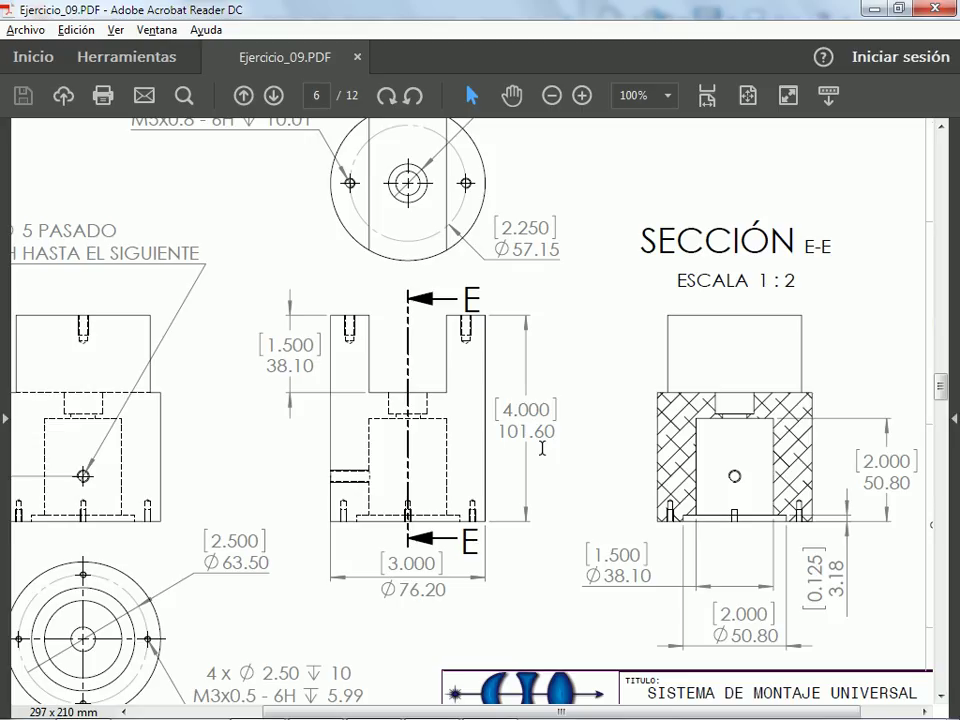
pyautogui.scroll(6, 551, 392)
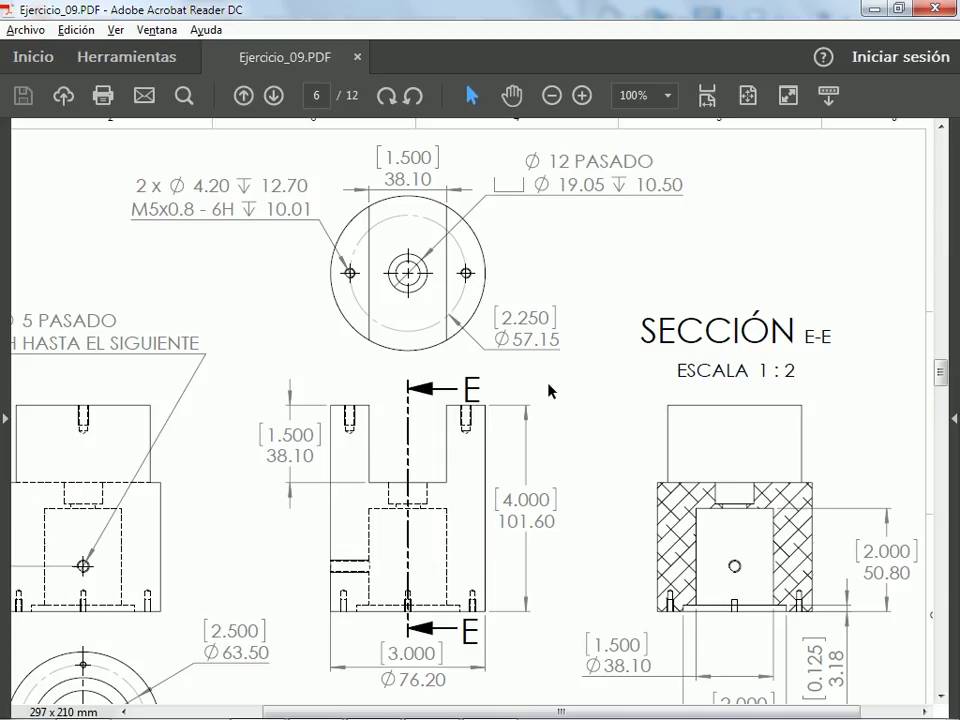
# - Compare the slot and counterbored hole in the SOLIDWORKS model with the top view in the PDF drawing
pyautogui.hotkey('alt', 'Tab')
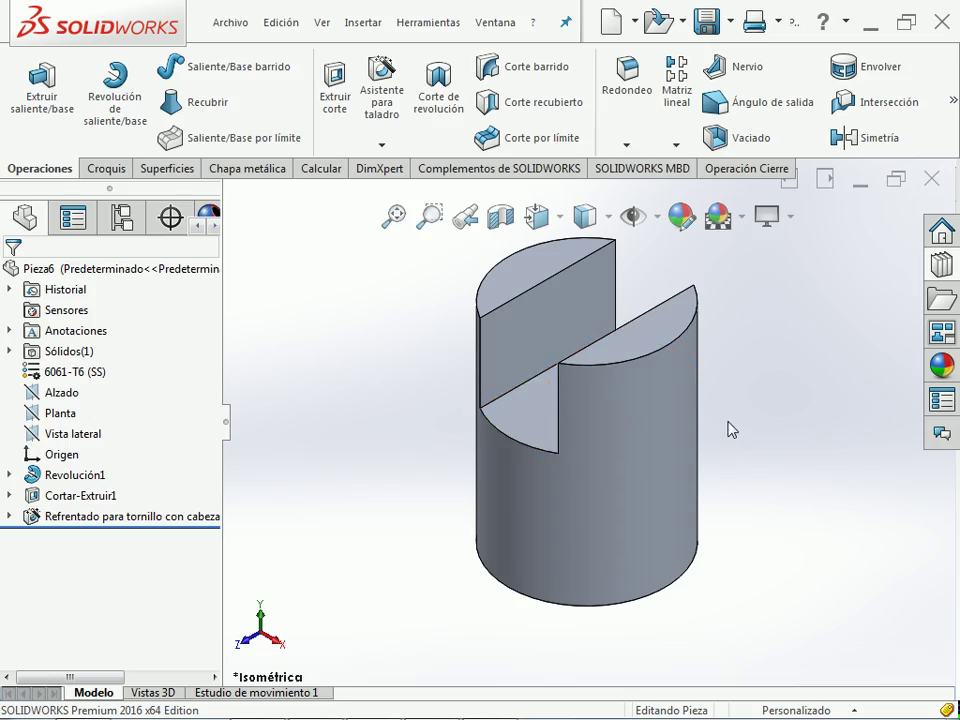
pyautogui.press('Down')
pyautogui.press('Right')
pyautogui.press('Left')
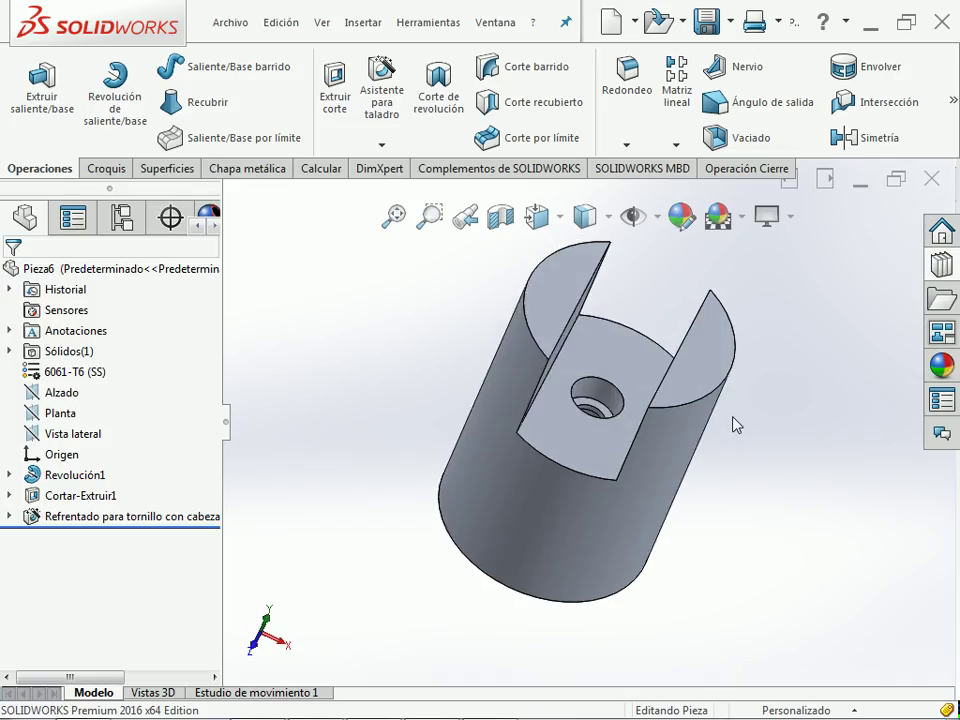
pyautogui.press('Down')
pyautogui.press('Down')
pyautogui.press('Down')
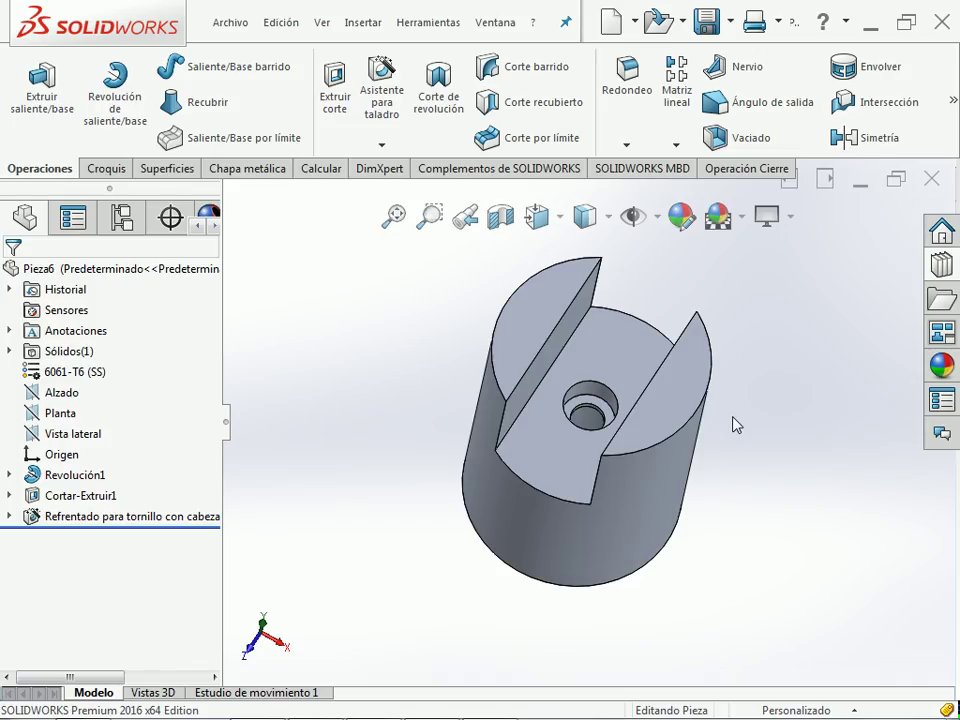
pyautogui.hotkey('ctrl', '7')
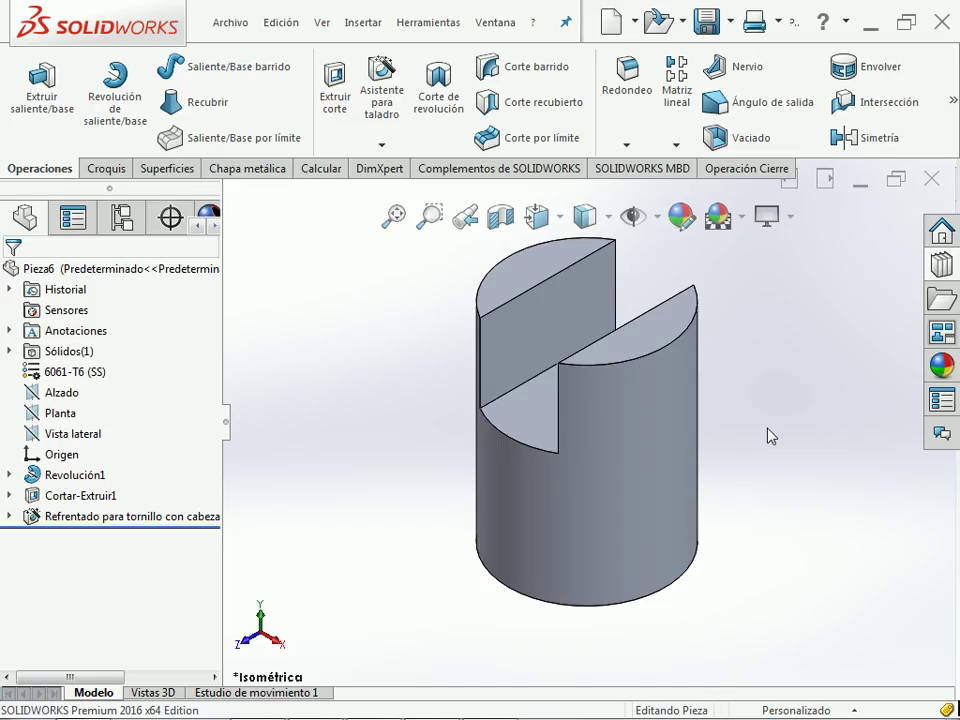
pyautogui.hotkey('alt', 'Tab')
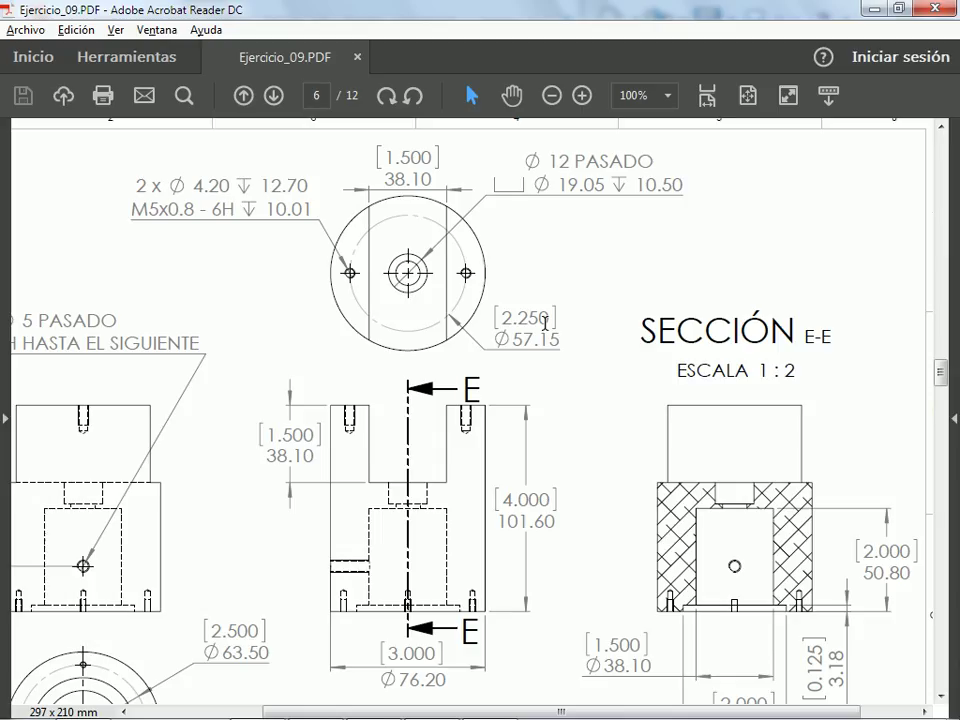
pyautogui.hotkey('alt', 'Tab')
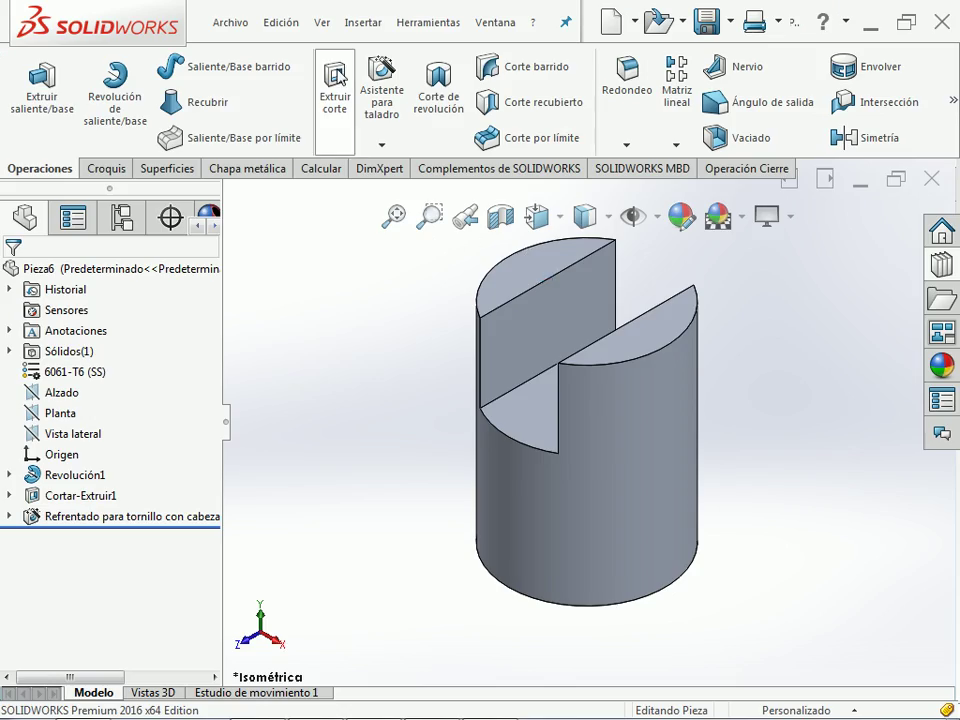
pyautogui.click(322, 24)
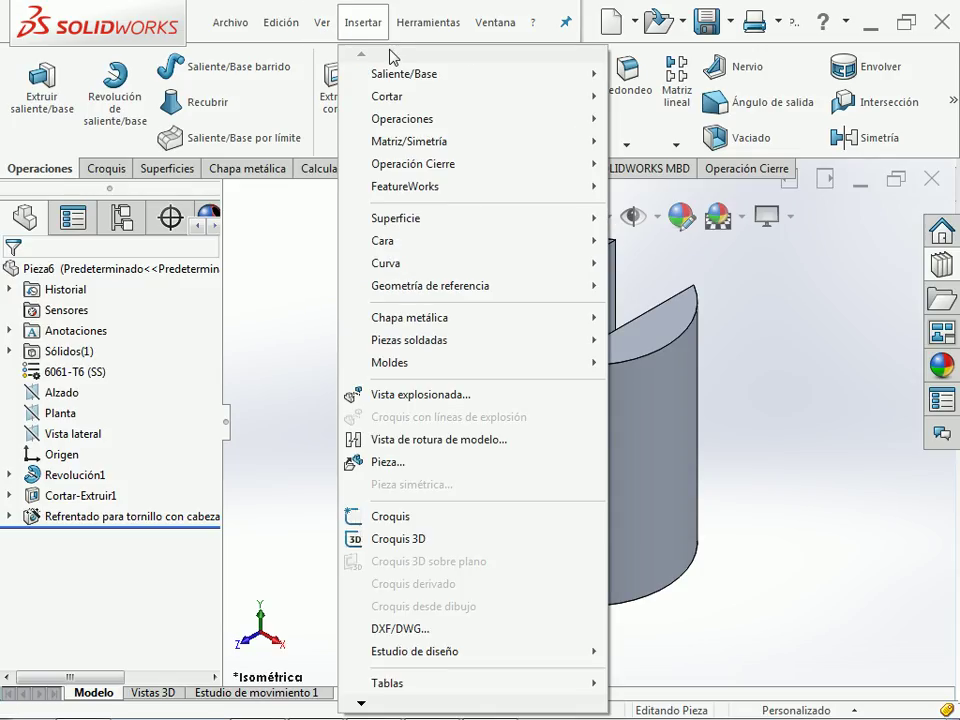
pyautogui.click(360, 25)
pyautogui.click(338, 35)
pyautogui.click(324, 24)
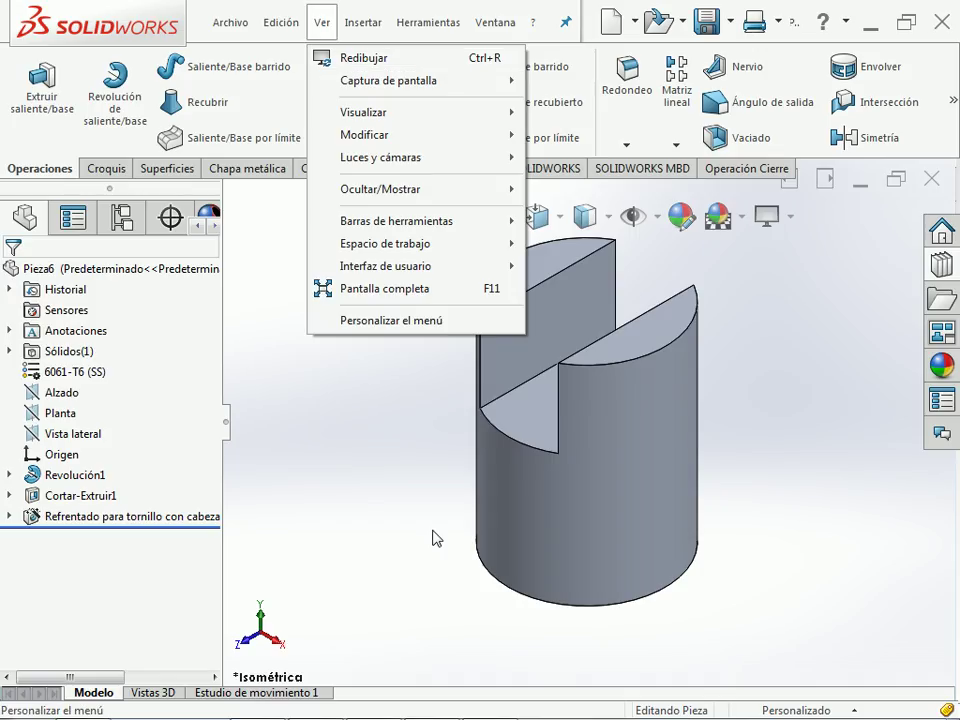
pyautogui.click(370, 497)
# - Examine the slotted body in tilted, right-side, isometric and top views
pyautogui.press('f')
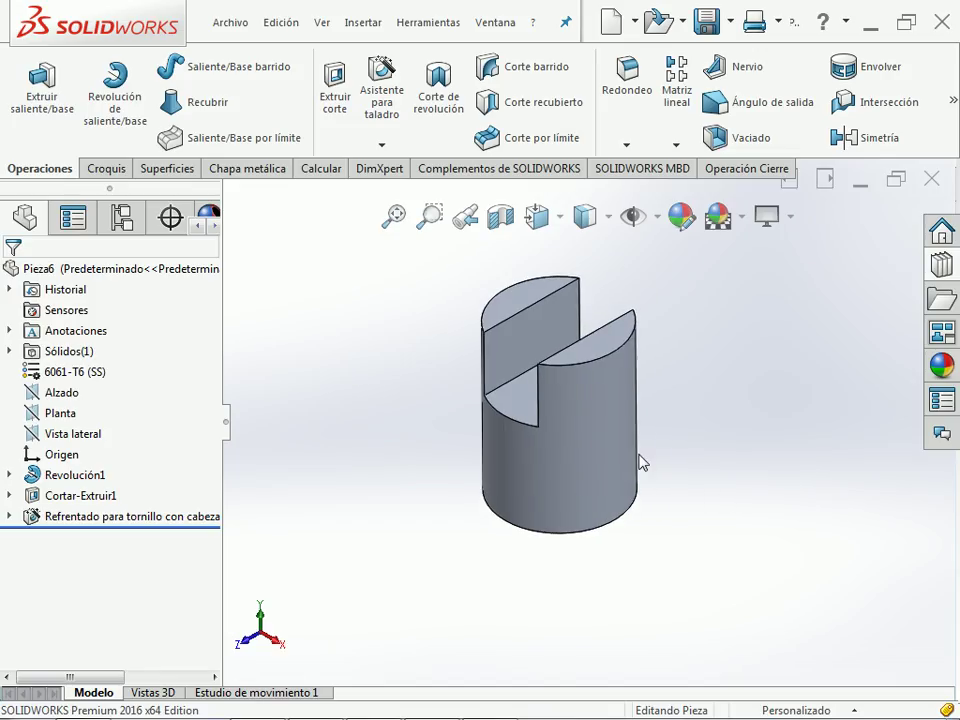
pyautogui.moveTo(636, 459); pyautogui.dragTo(750, 506, button='middle')
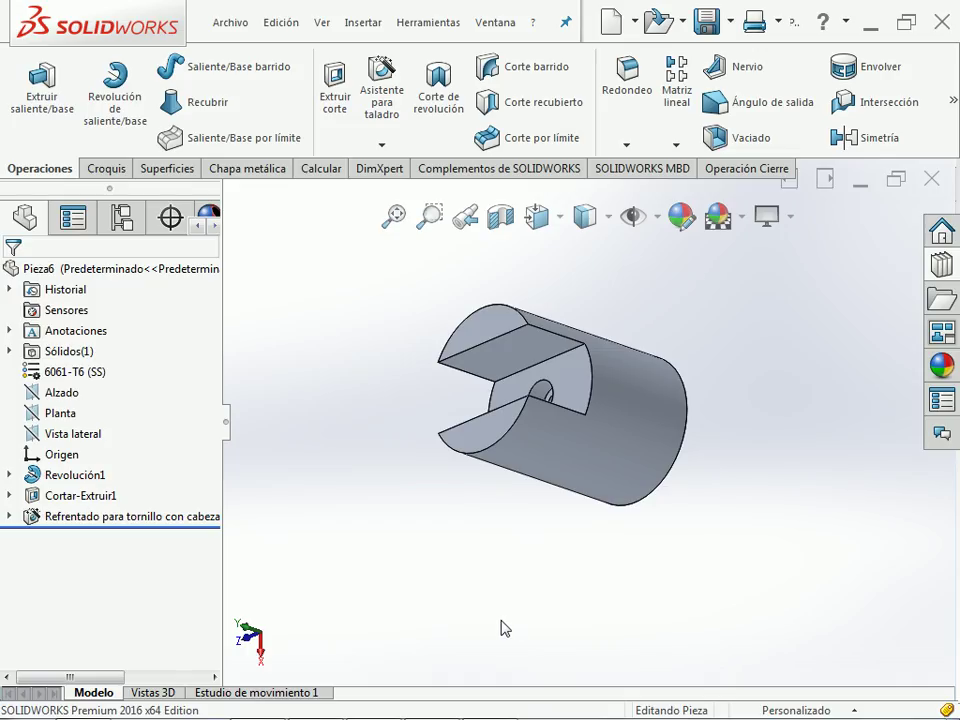
pyautogui.hotkey('ctrl', '4')
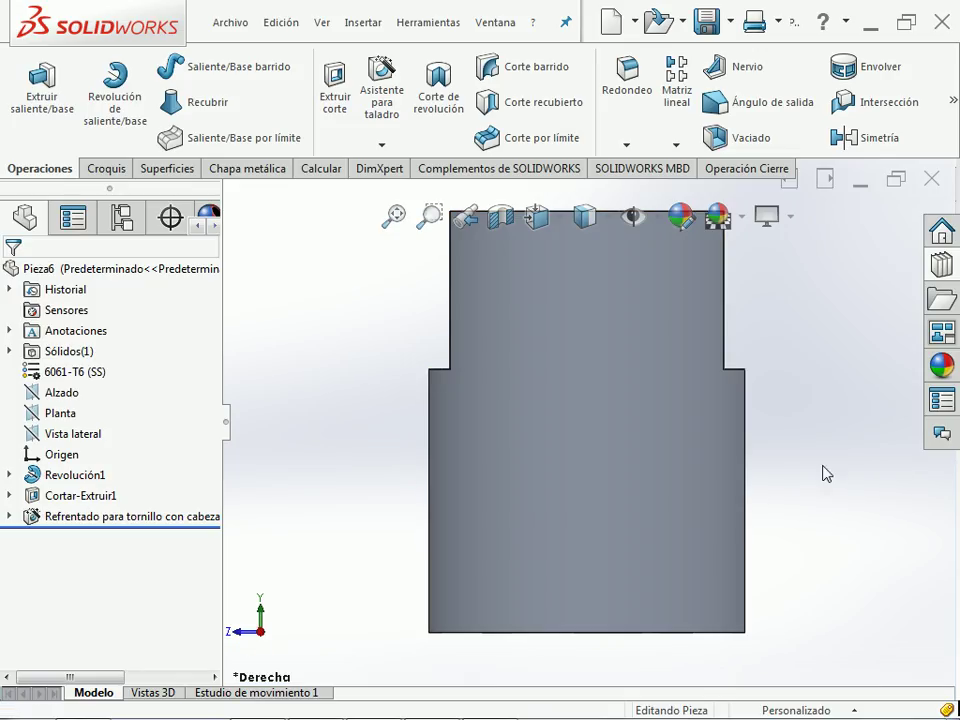
pyautogui.hotkey('ctrl', '7')
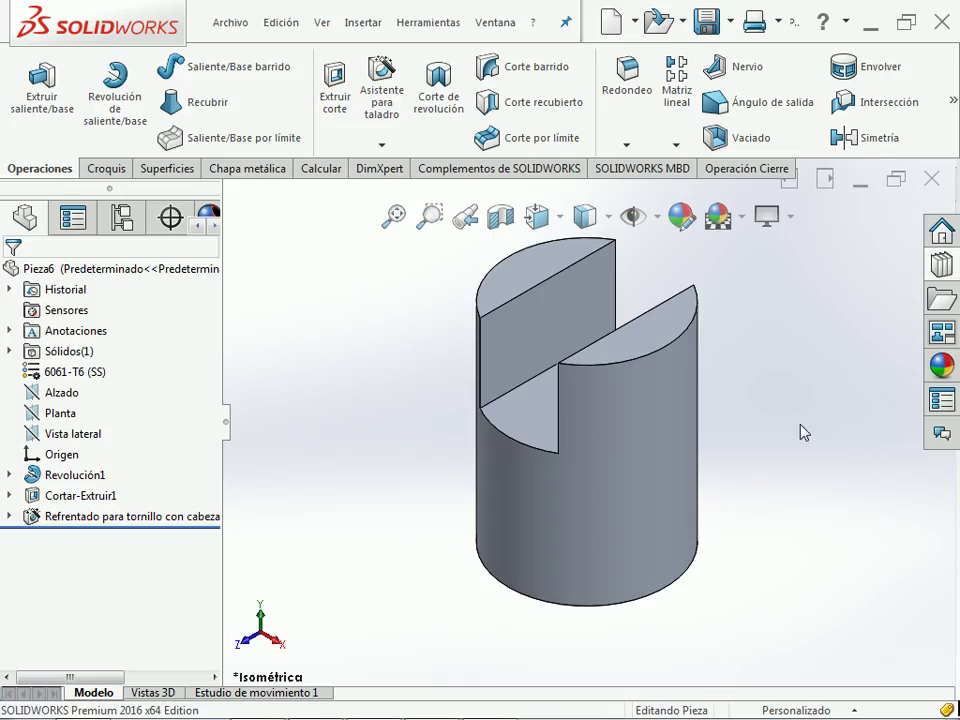
pyautogui.moveTo(783, 438); pyautogui.dragTo(664, 521, button='middle')
pyautogui.hotkey('ctrl', '7')
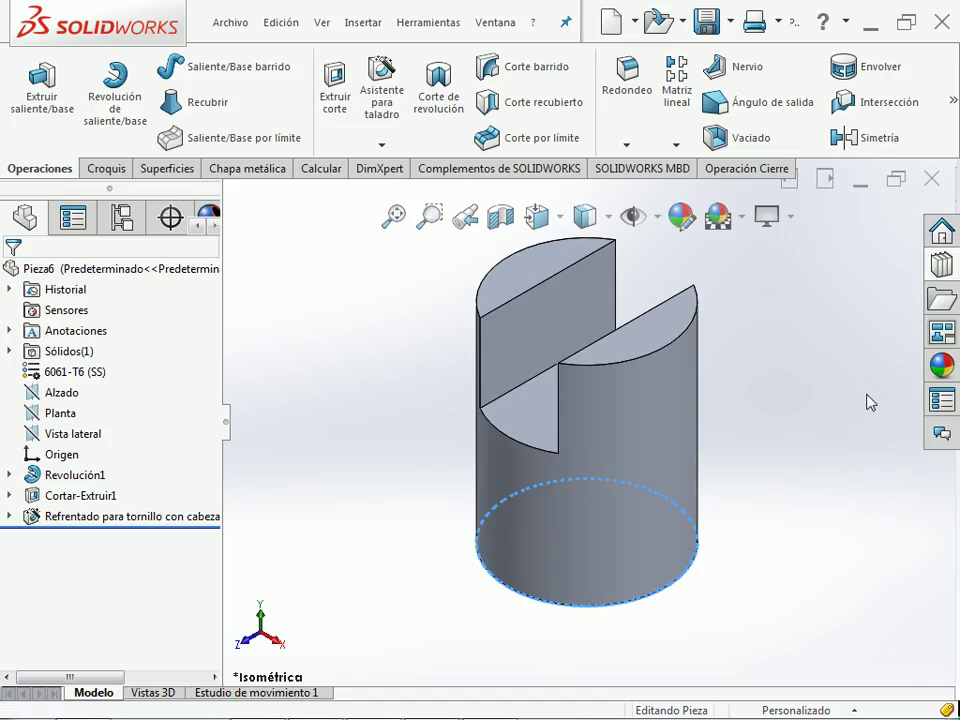
pyautogui.moveTo(803, 469); pyautogui.dragTo(778, 358, button='right')
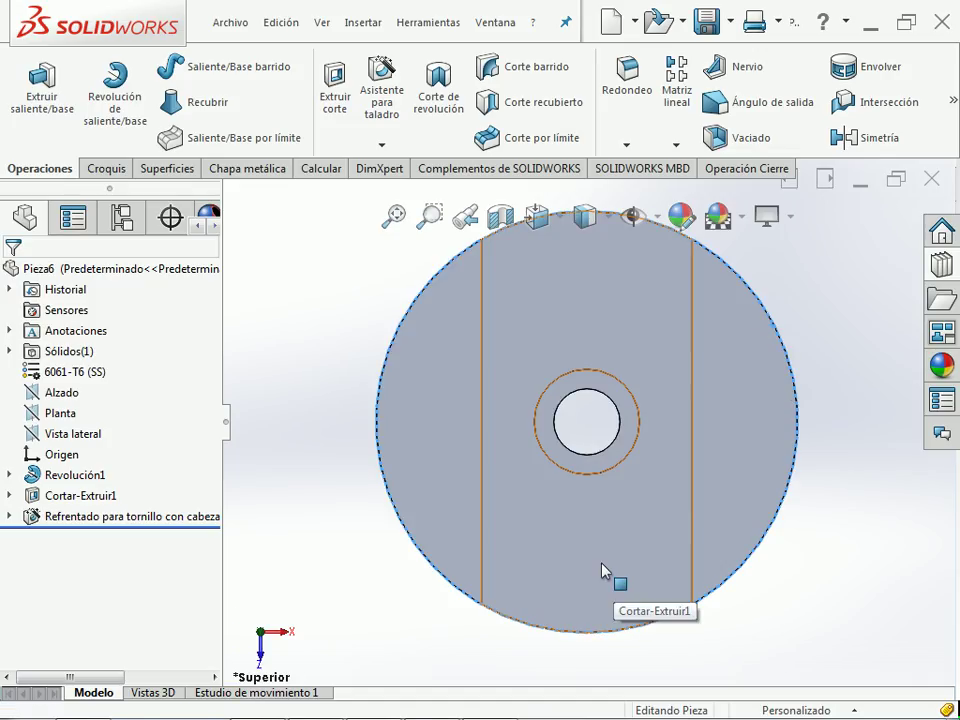
pyautogui.moveTo(824, 631); pyautogui.dragTo(884, 560, button='right')
# - Check the M5 callout in the PDF drawing and start a tapped hole on the slotted body's upper face, resetting custom sizes to defaults
pyautogui.hotkey('alt', 'Tab')
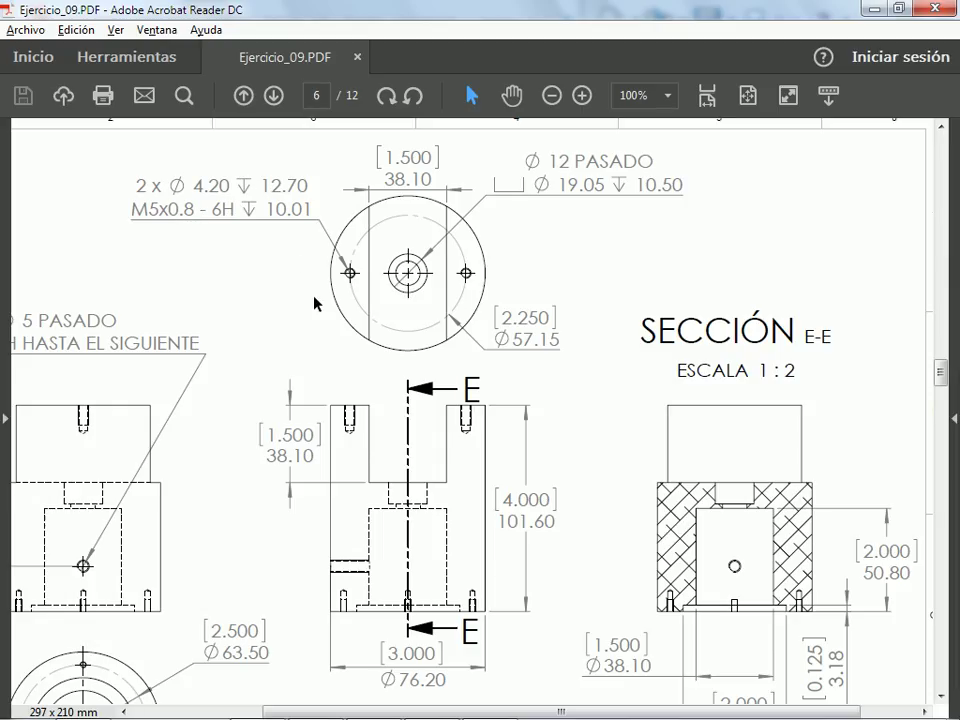
pyautogui.hotkey('alt', 'Tab')
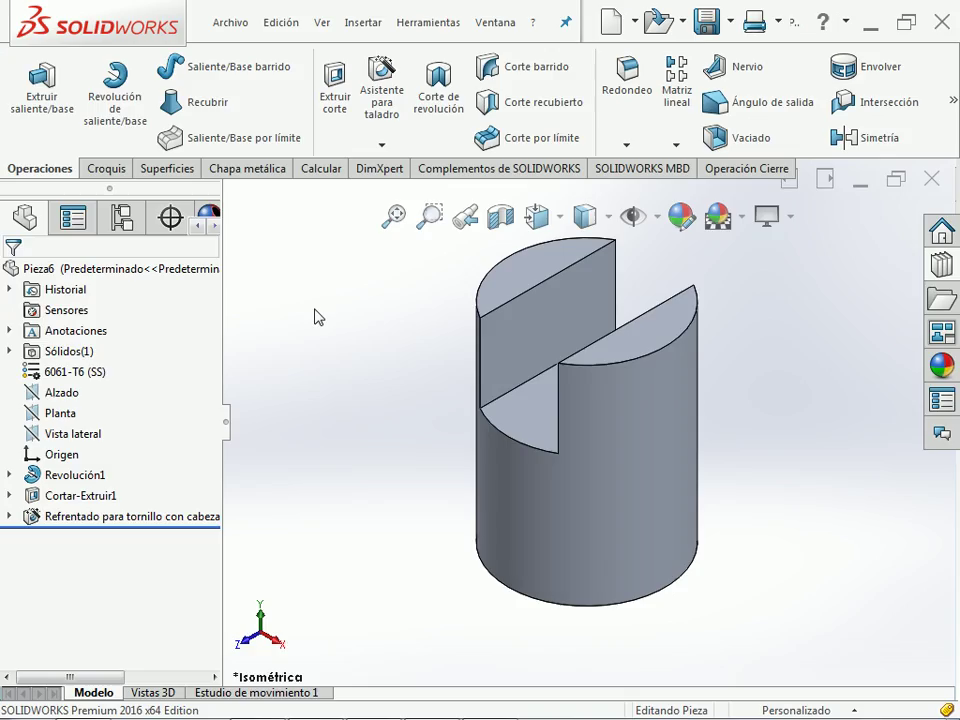
pyautogui.click(509, 289)
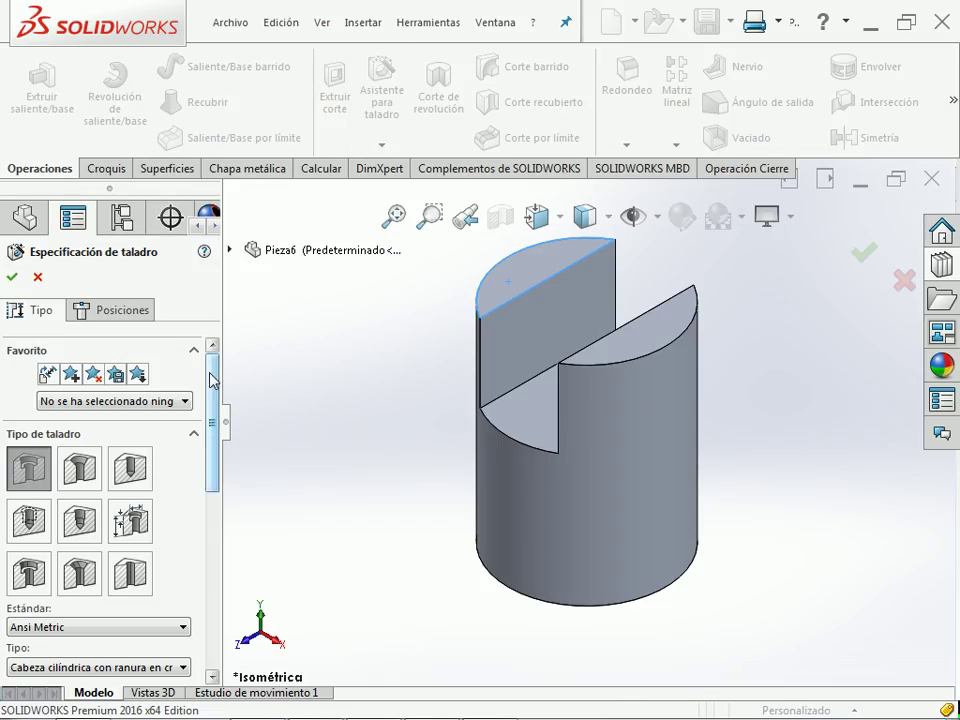
pyautogui.moveTo(212, 379); pyautogui.dragTo(212, 407)
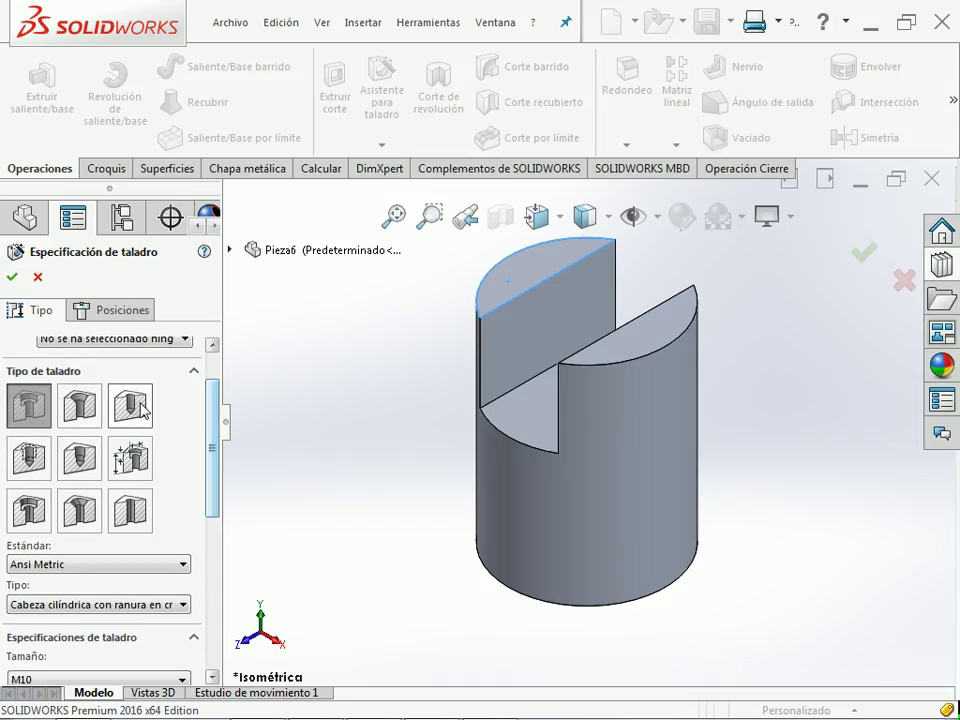
pyautogui.click(29, 458)
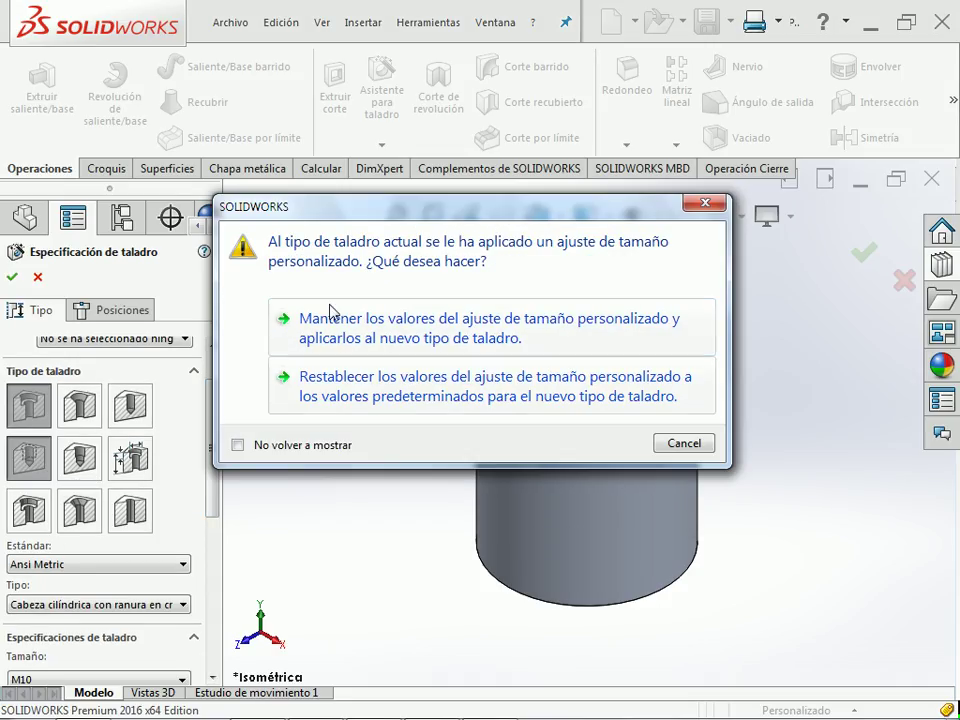
pyautogui.click(392, 381)
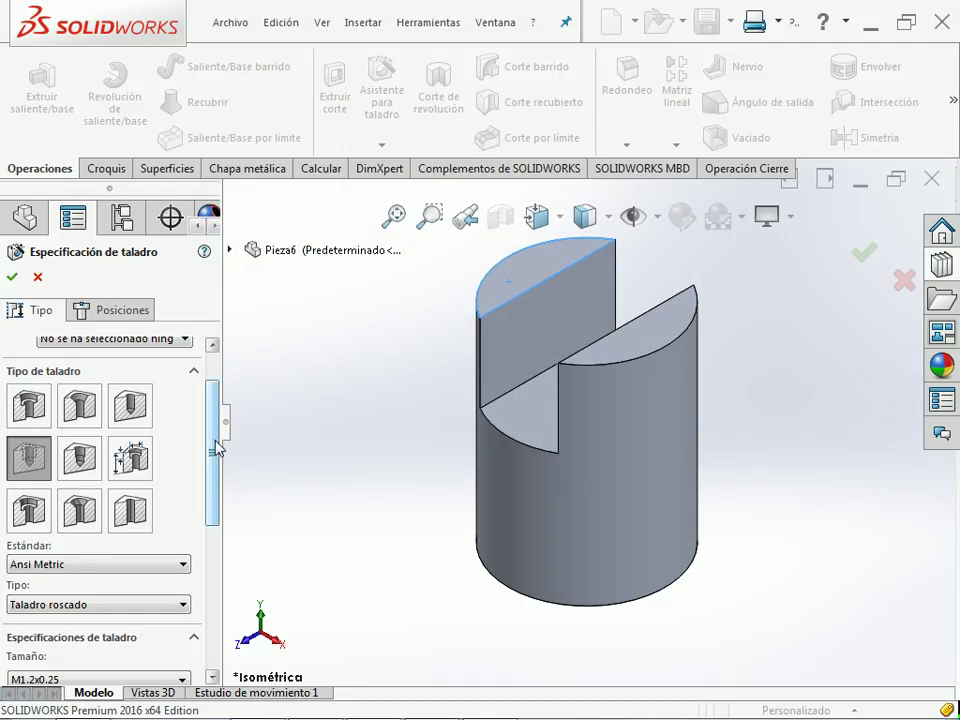
# - Set the tapped hole size to M5x0.8 and turn off custom sizing
pyautogui.moveTo(215, 449); pyautogui.dragTo(210, 505)
pyautogui.click(152, 536)
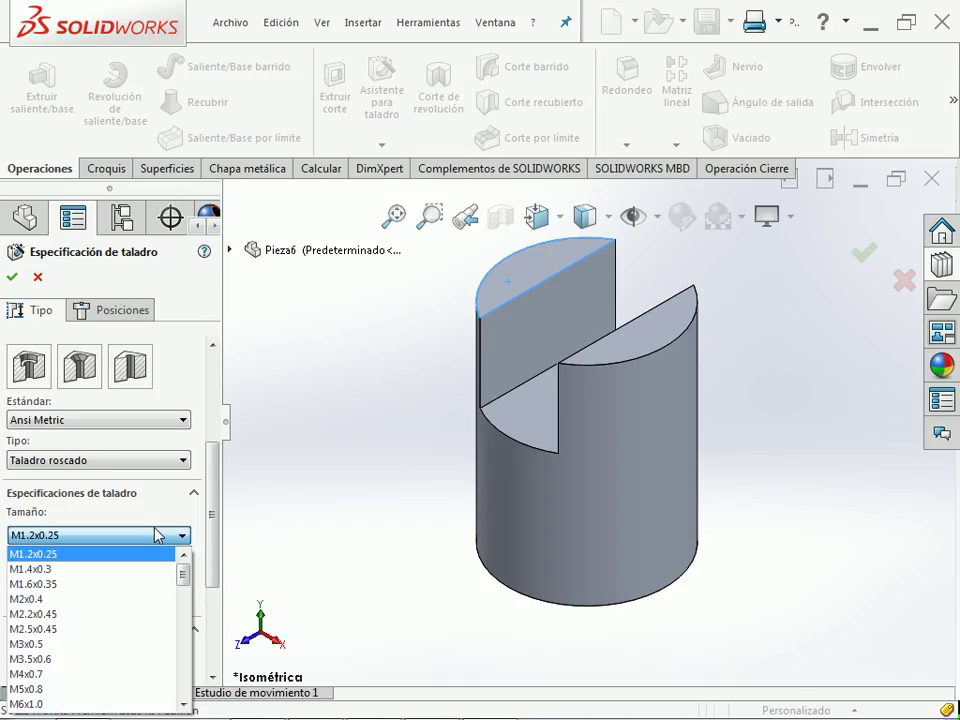
pyautogui.click(104, 690)
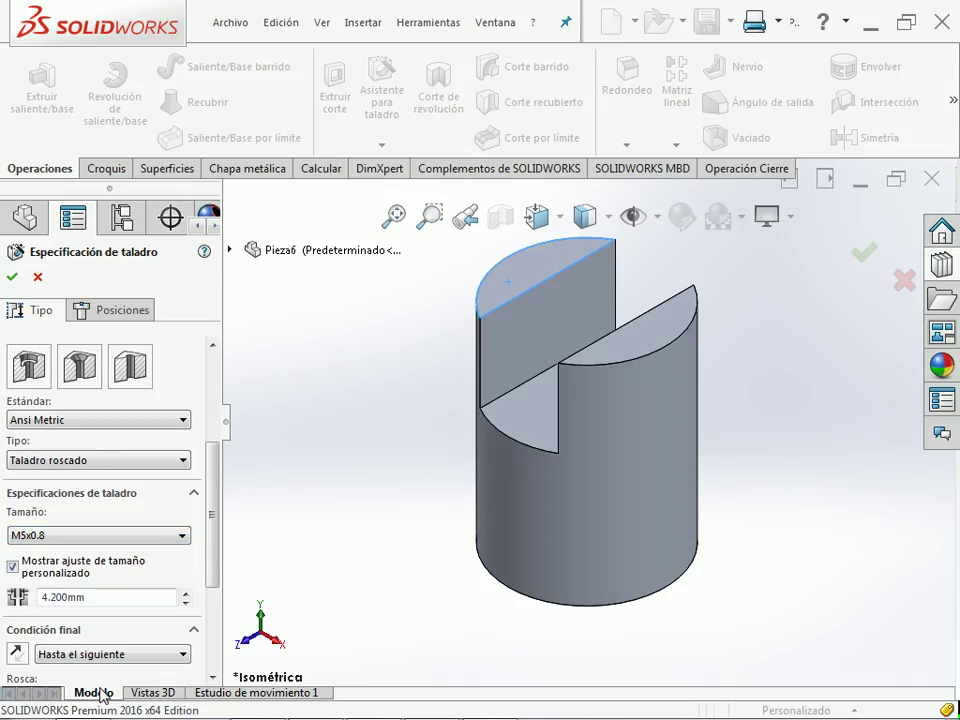
pyautogui.click(70, 573)
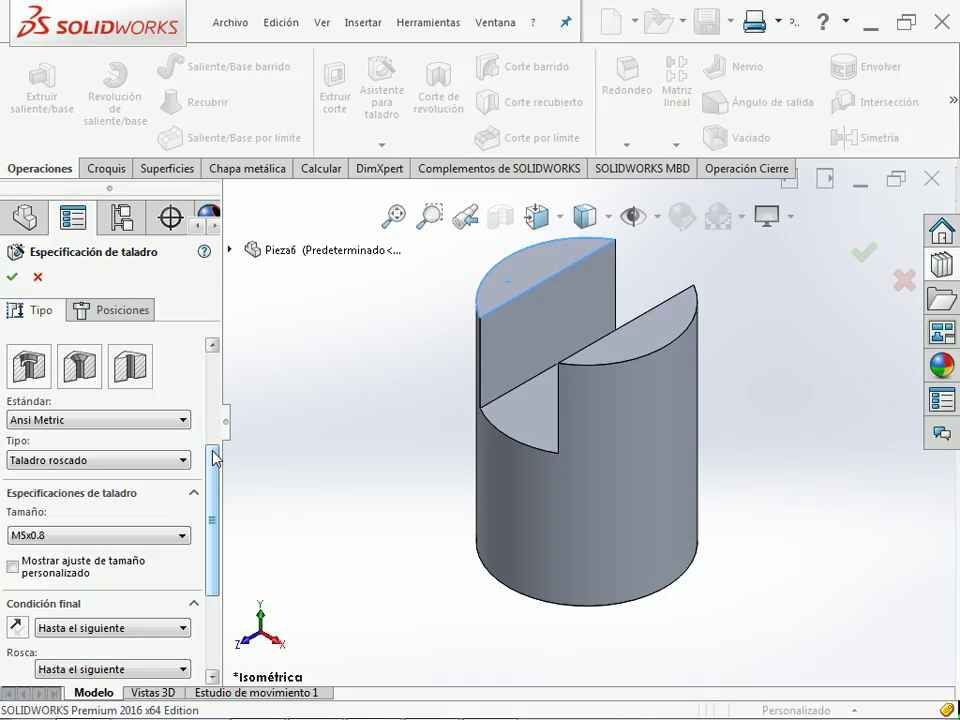
# - Give the tapped hole a specified depth of 12.7 mm and check its thread depth against the M5 callout in the PDF drawing
pyautogui.scroll(-3, 214, 458)
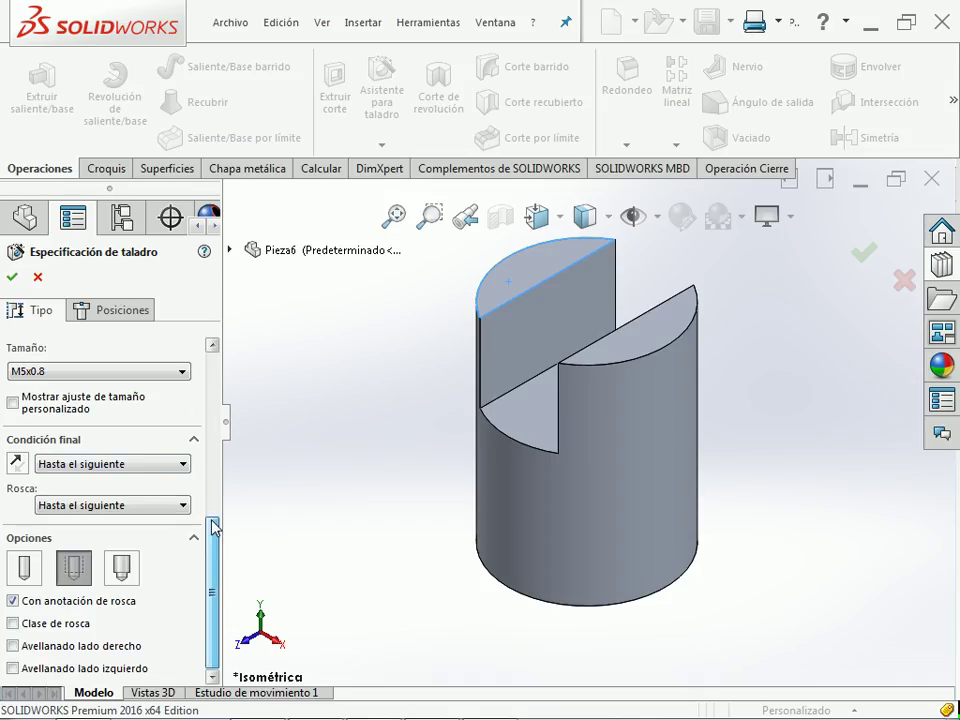
pyautogui.click(145, 465)
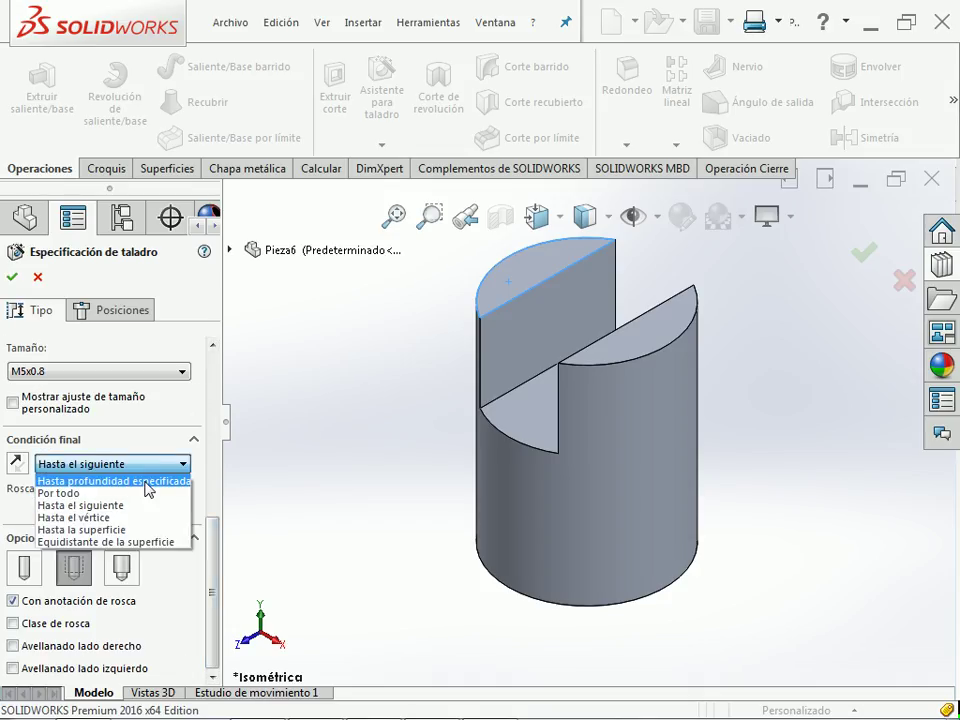
pyautogui.click(148, 483)
pyautogui.doubleClick(120, 490)
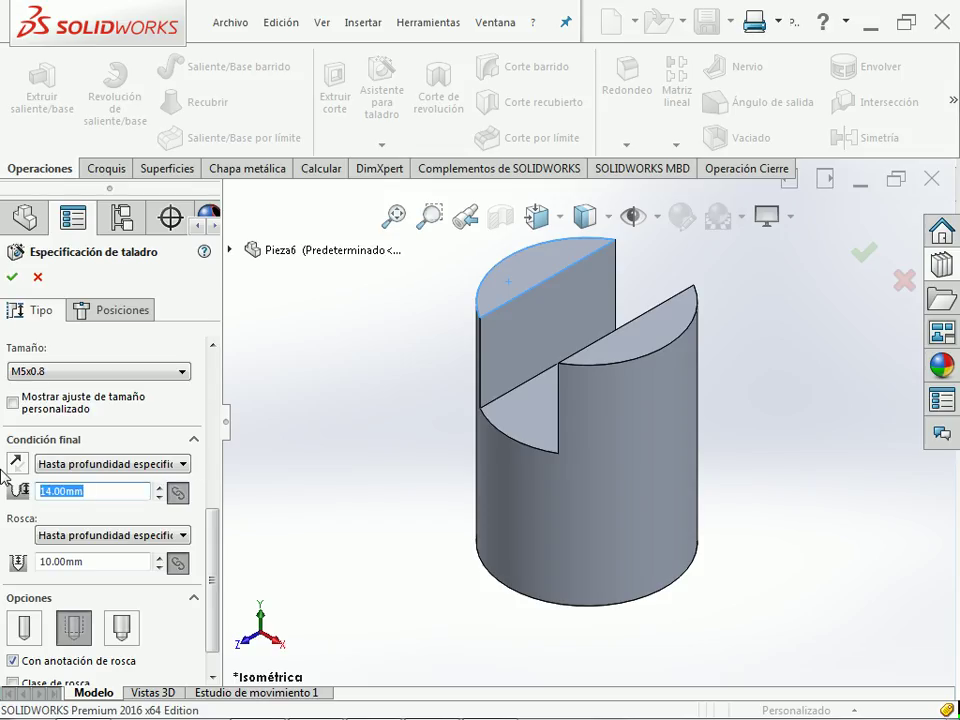
pyautogui.write('12.7')
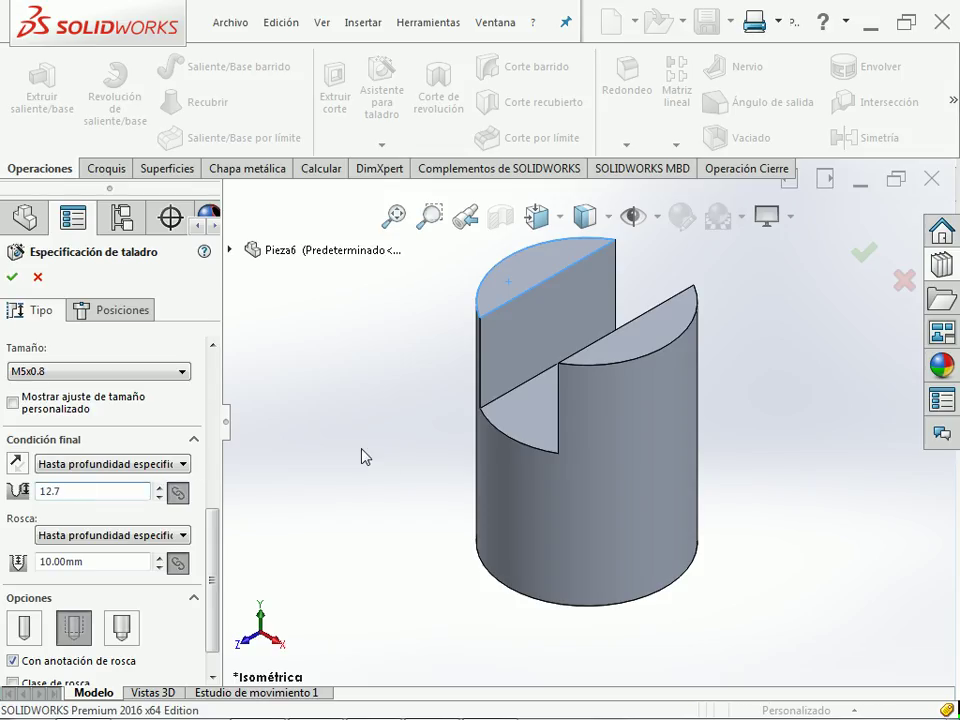
pyautogui.press('Tab')
pyautogui.hotkey('alt', 'Tab')
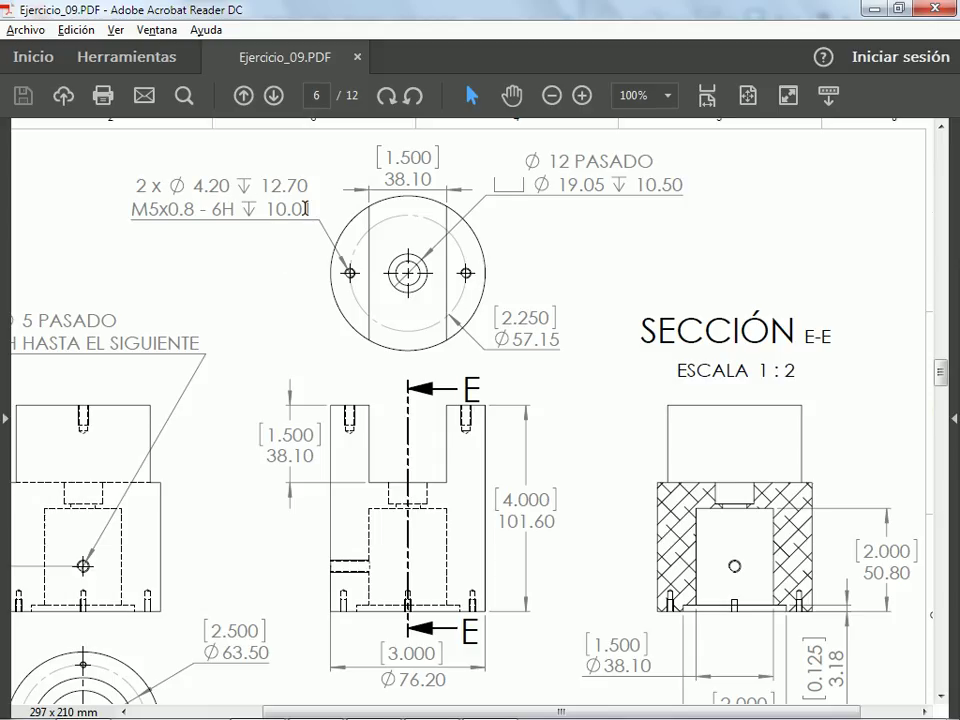
pyautogui.hotkey('alt', 'Tab')
pyautogui.click(89, 563)
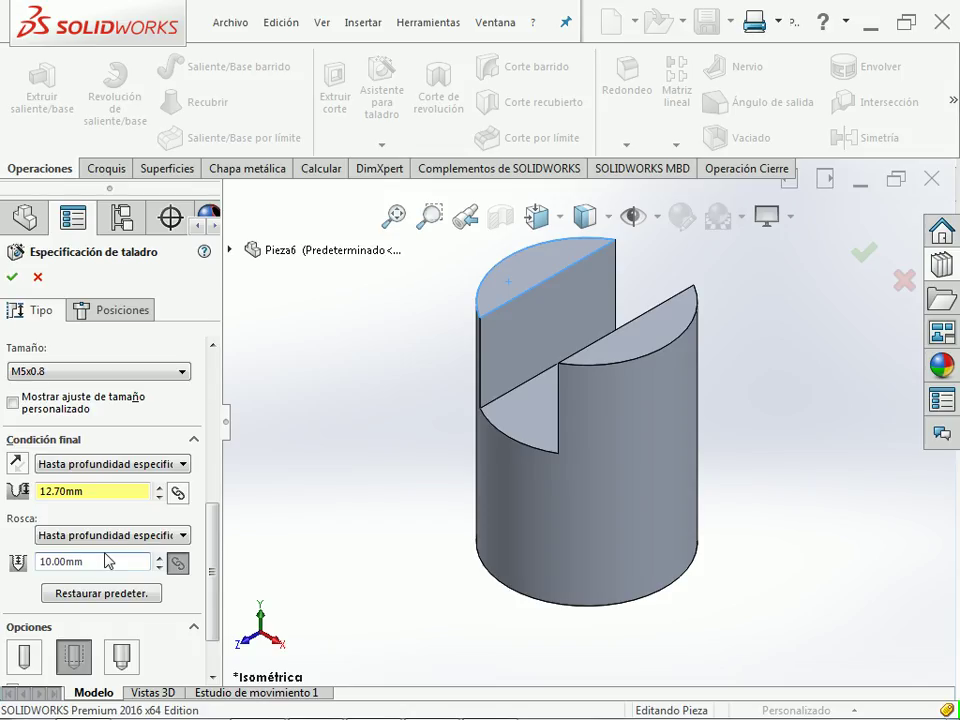
# - Place two tapped hole positions, one on each upper face beside the slot
pyautogui.click(110, 311)
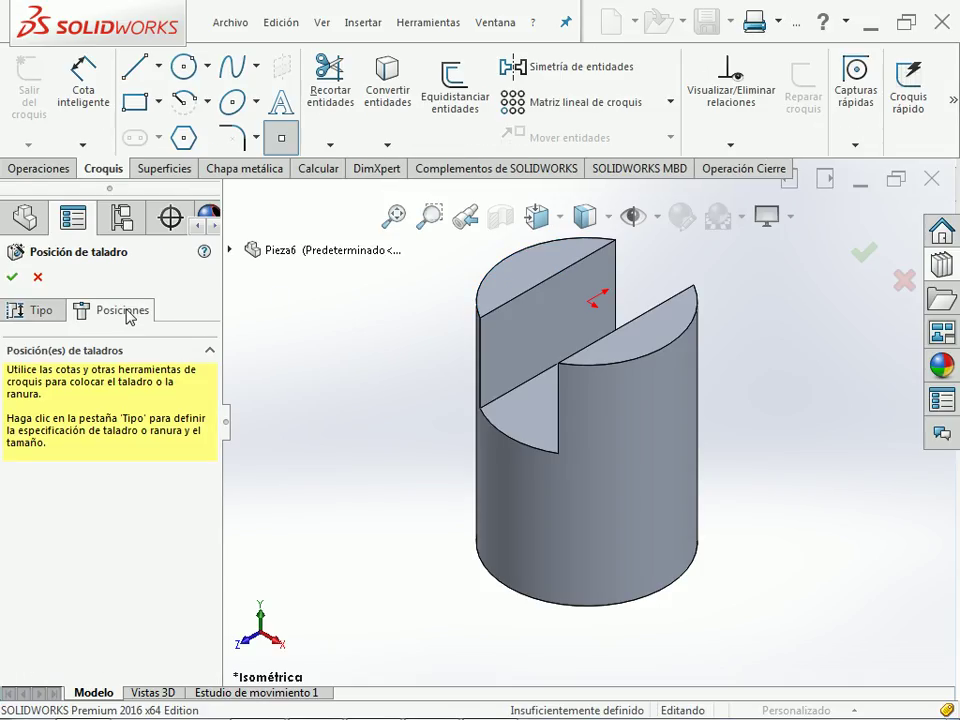
pyautogui.scroll(-3, 398, 406)
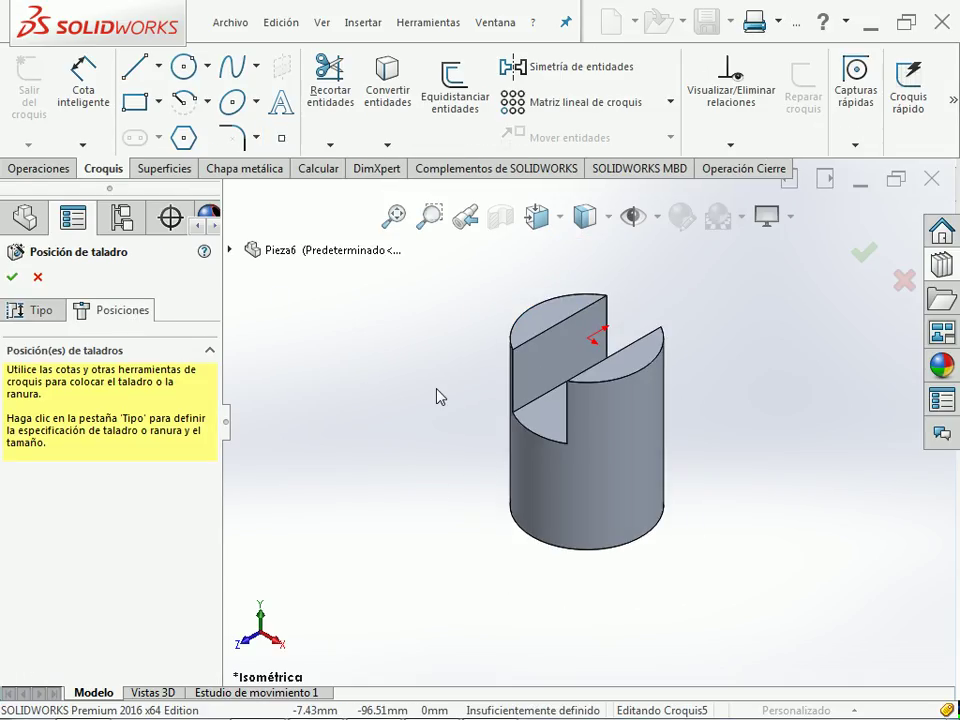
pyautogui.moveTo(439, 394); pyautogui.dragTo(392, 360, button='right')
pyautogui.click(281, 138)
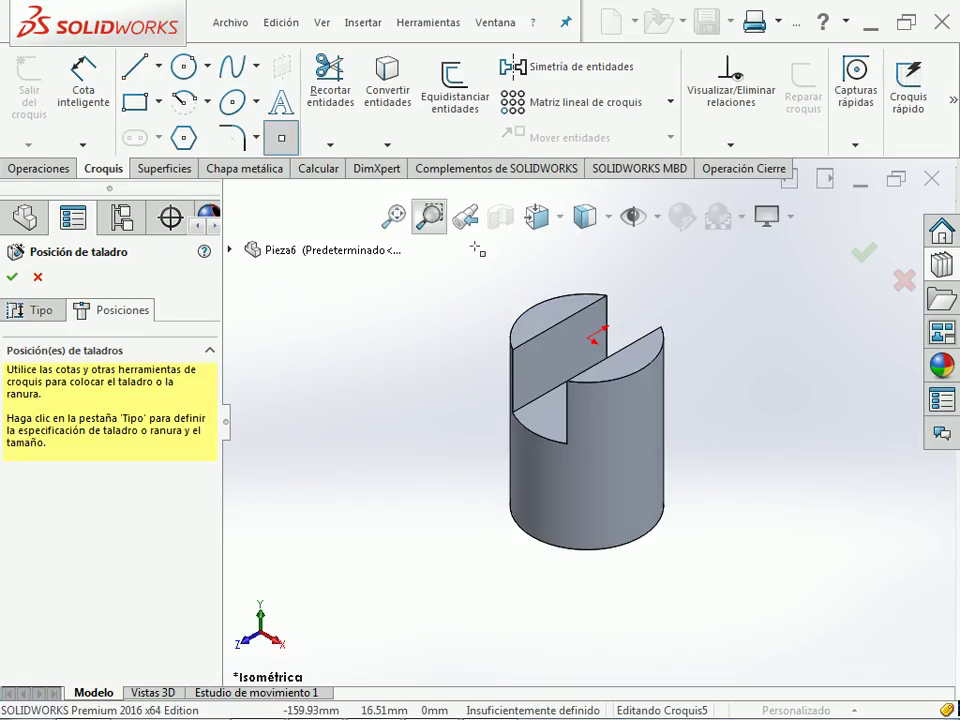
pyautogui.scroll(3, 521, 279)
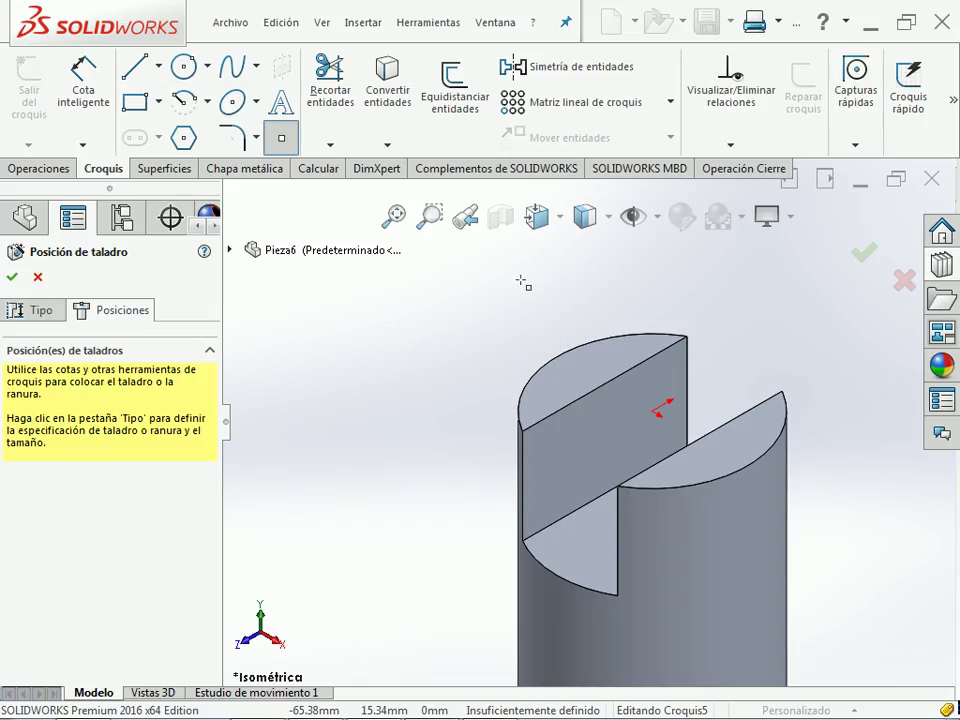
pyautogui.click(575, 367)
pyautogui.click(712, 453)
pyautogui.press('Escape')
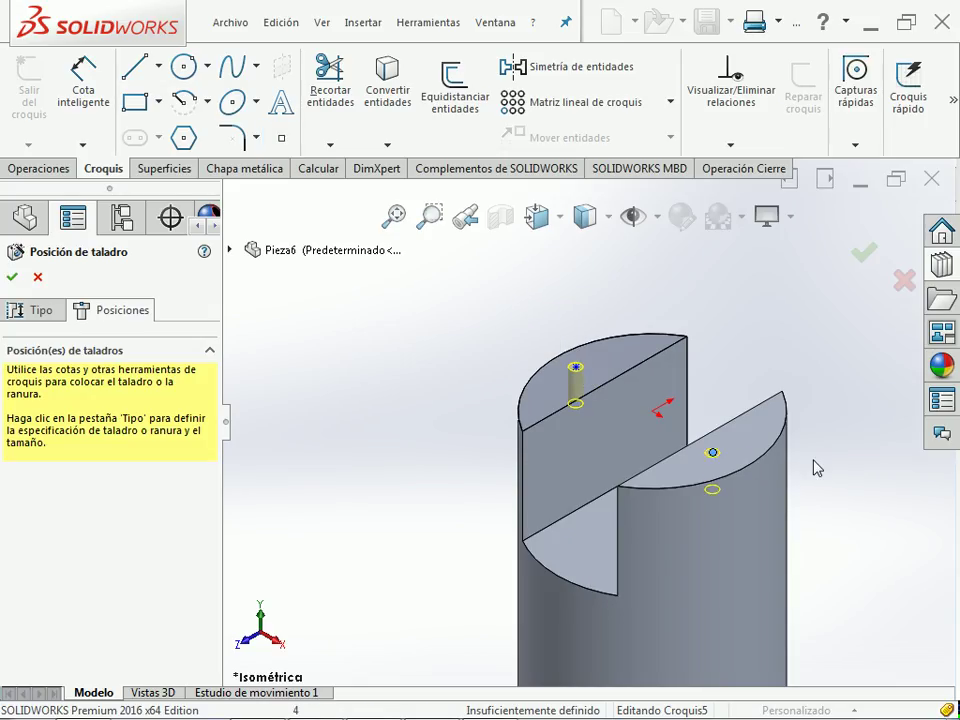
# - Check the M5 callout and hole circle in the PDF drawing, and sketch a circle about 64.6 mm in diameter centred on the origin
pyautogui.hotkey('ctrl', '8')
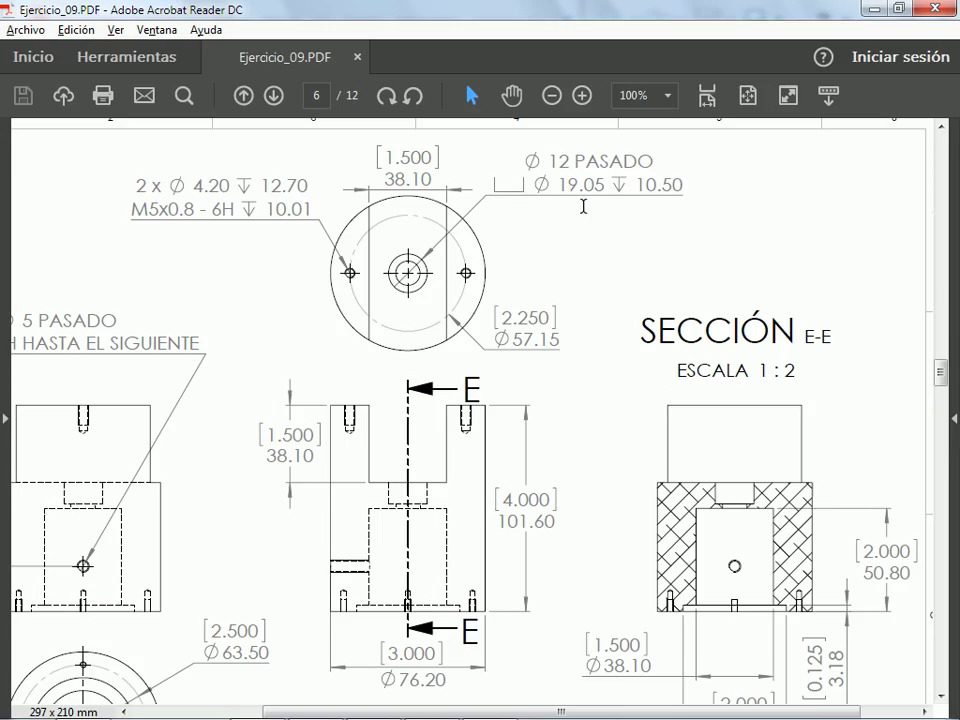
pyautogui.click(300, 182)
pyautogui.click(286, 210)
pyautogui.click(285, 213)
pyautogui.click(300, 208)
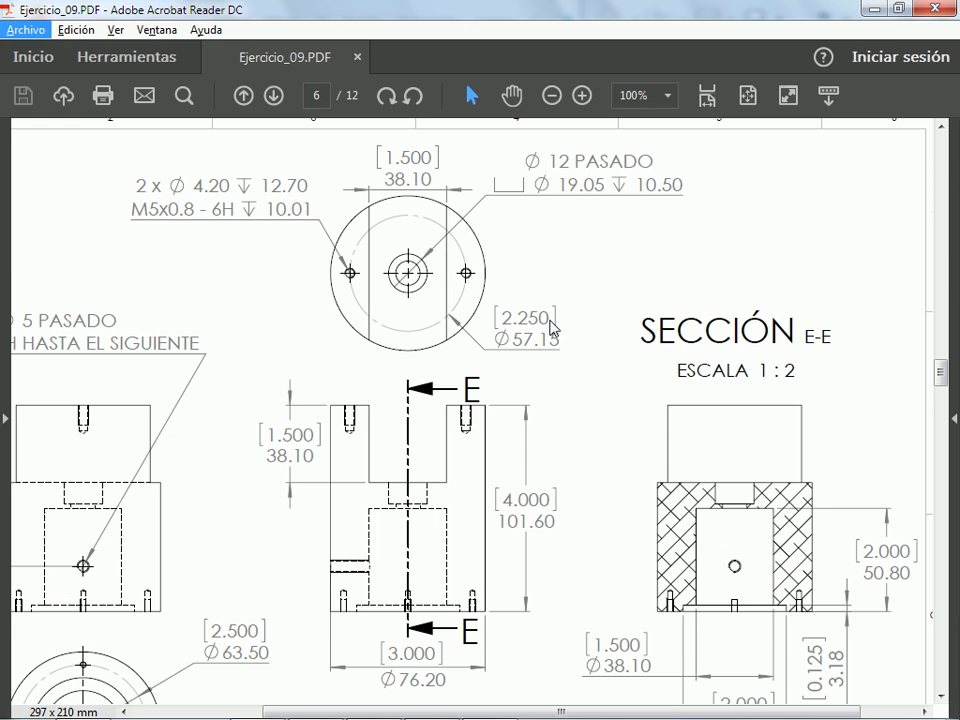
pyautogui.hotkey('alt', 'Tab')
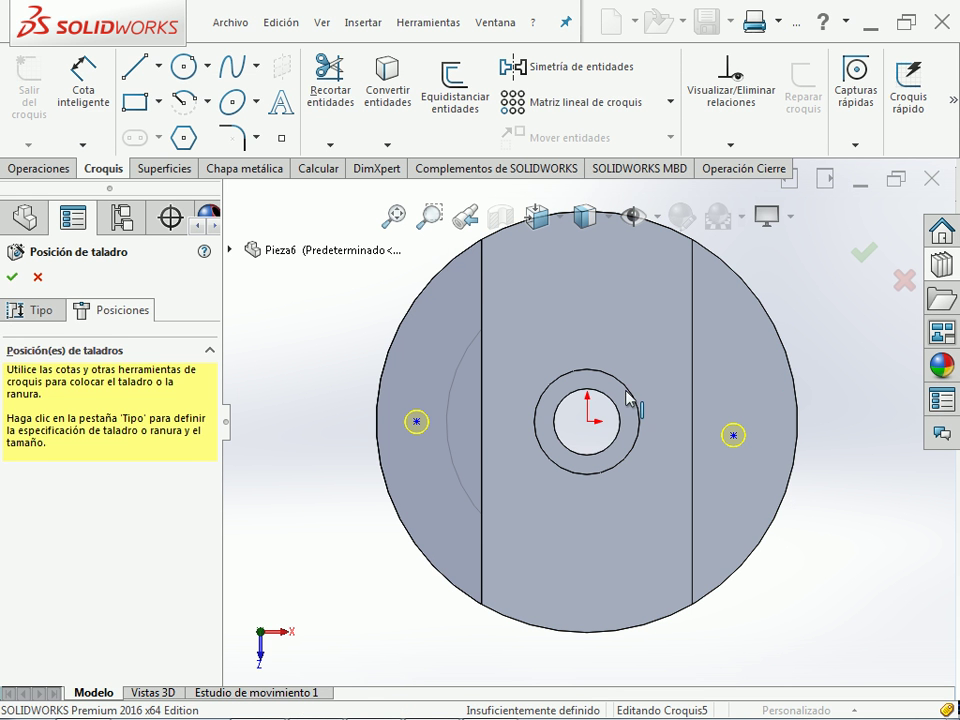
pyautogui.press('c')
pyautogui.click(589, 422)
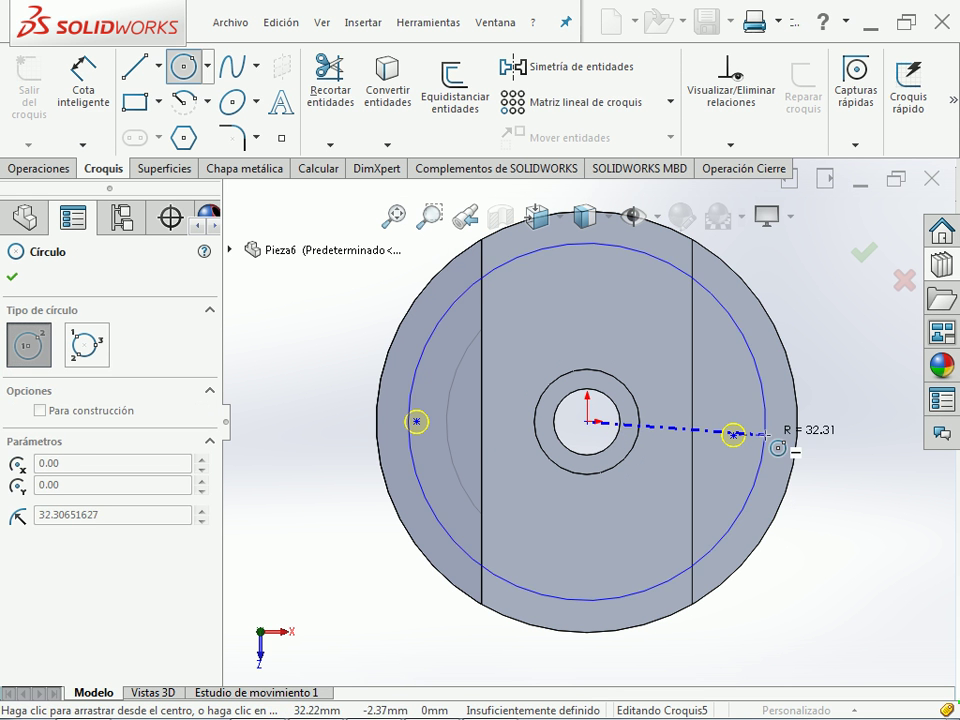
pyautogui.click(765, 433)
pyautogui.press('Escape')
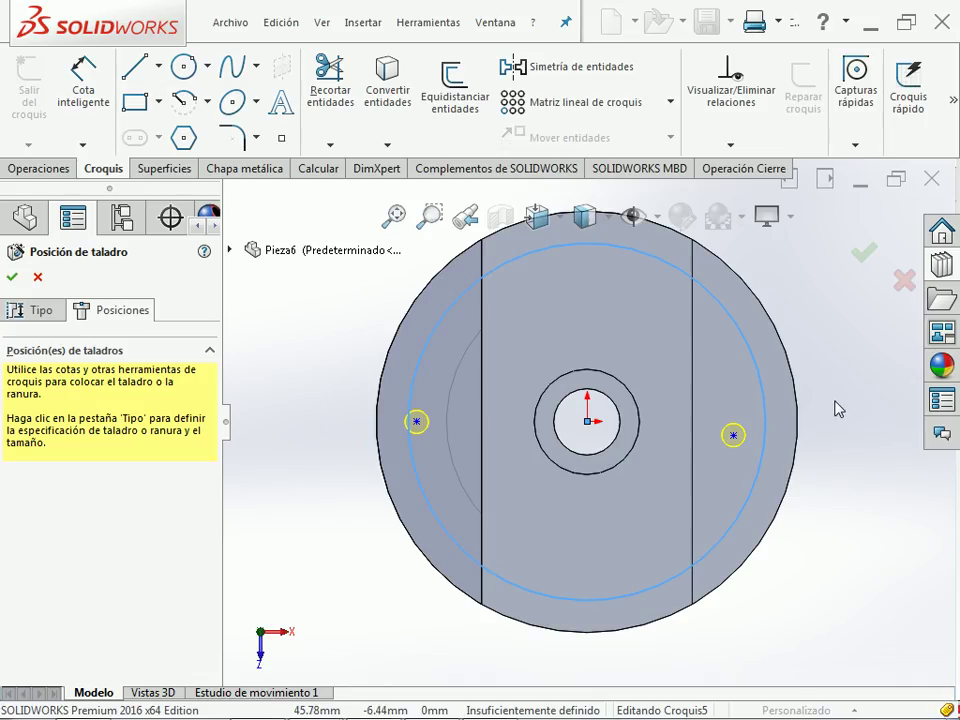
# - Dimension the hole-position circle's diameter as 2.25 inches
pyautogui.click(765, 378)
pyautogui.press('d')
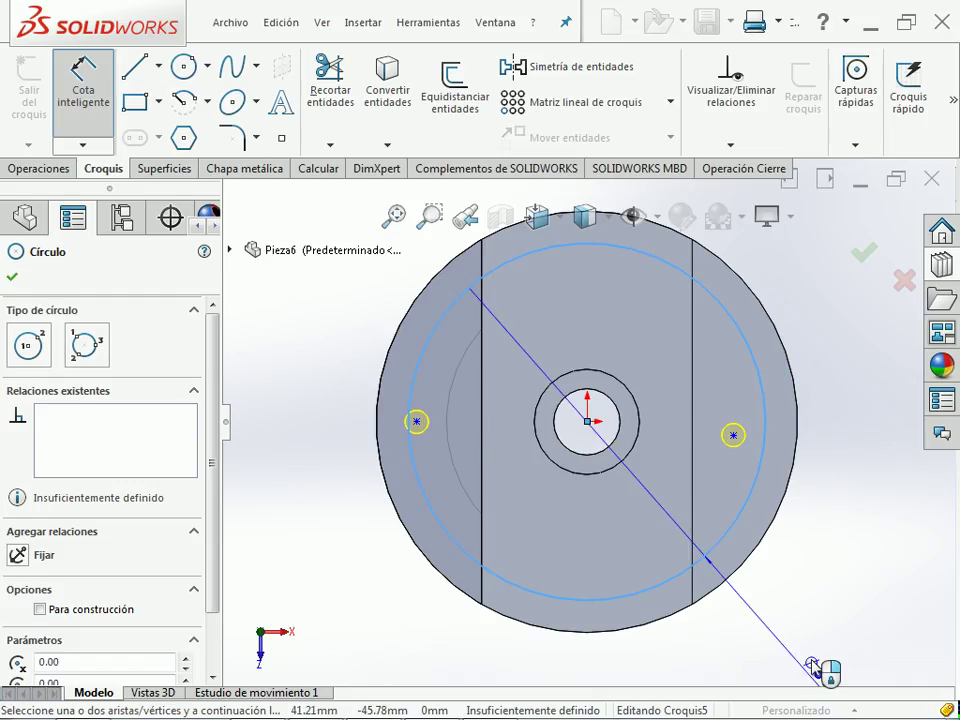
pyautogui.click(745, 580)
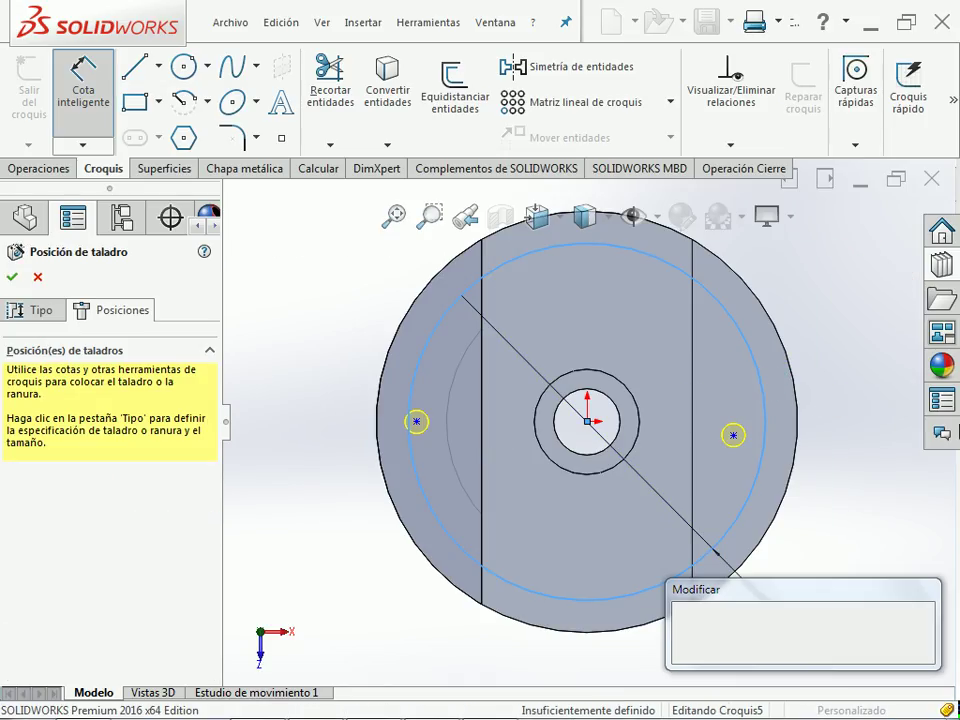
pyautogui.write("2.25'")
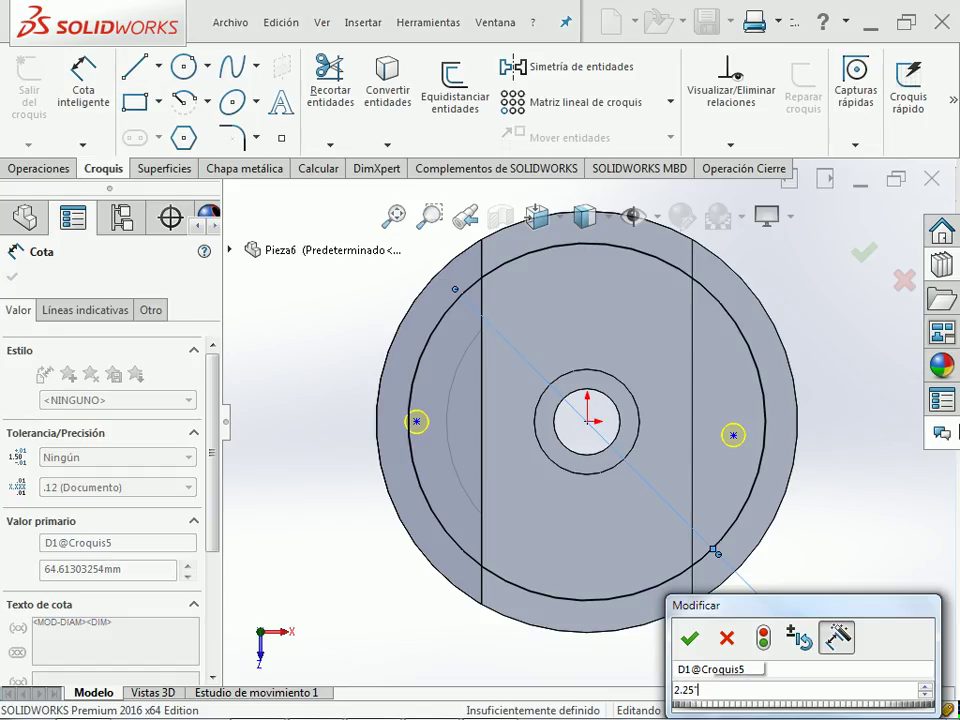
pyautogui.click(689, 638)
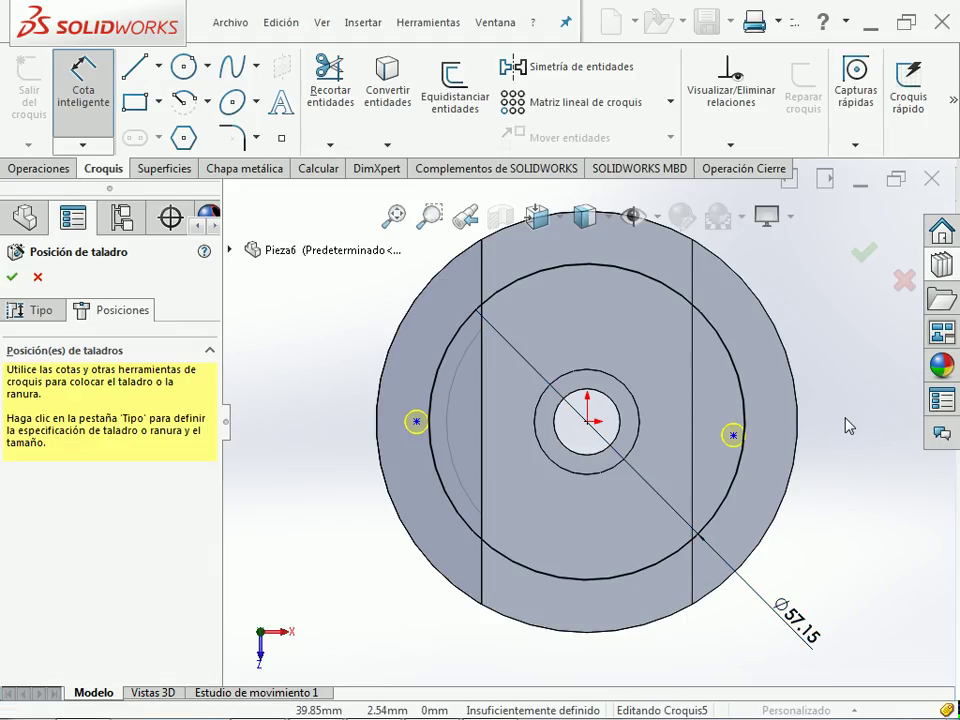
pyautogui.press('Escape')
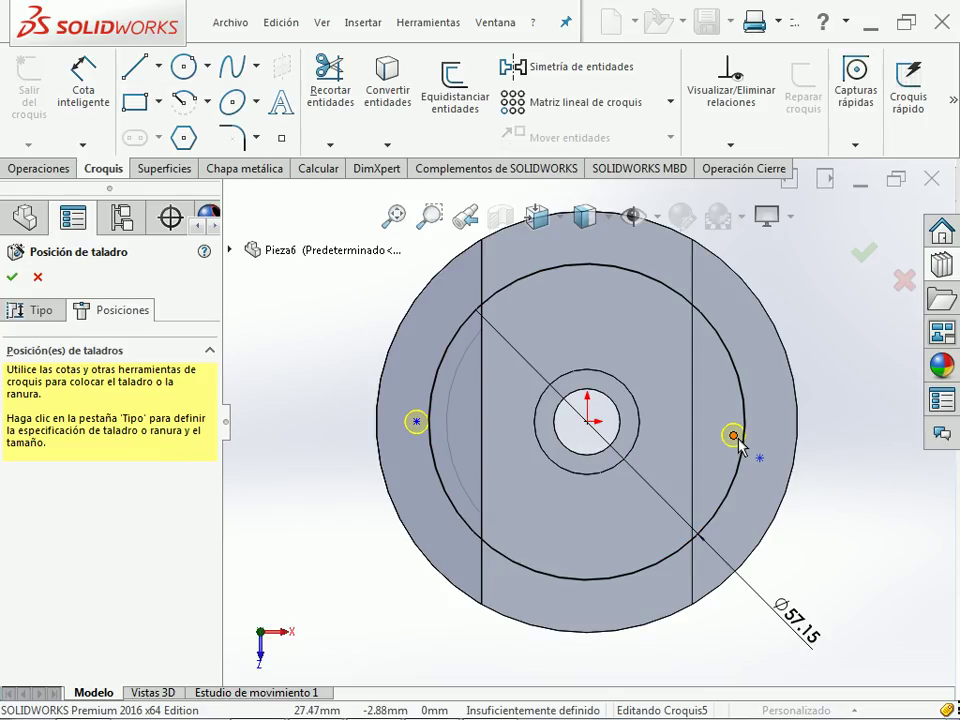
# - Constrain both hole points to the 57.15 mm circle, on opposite sides and horizontally aligned with the origin
pyautogui.moveTo(734, 437)
pyautogui.mouseDown()
pyautogui.moveTo(754, 446)
pyautogui.moveTo(759, 437)
pyautogui.moveTo(745, 435)
pyautogui.mouseUp()
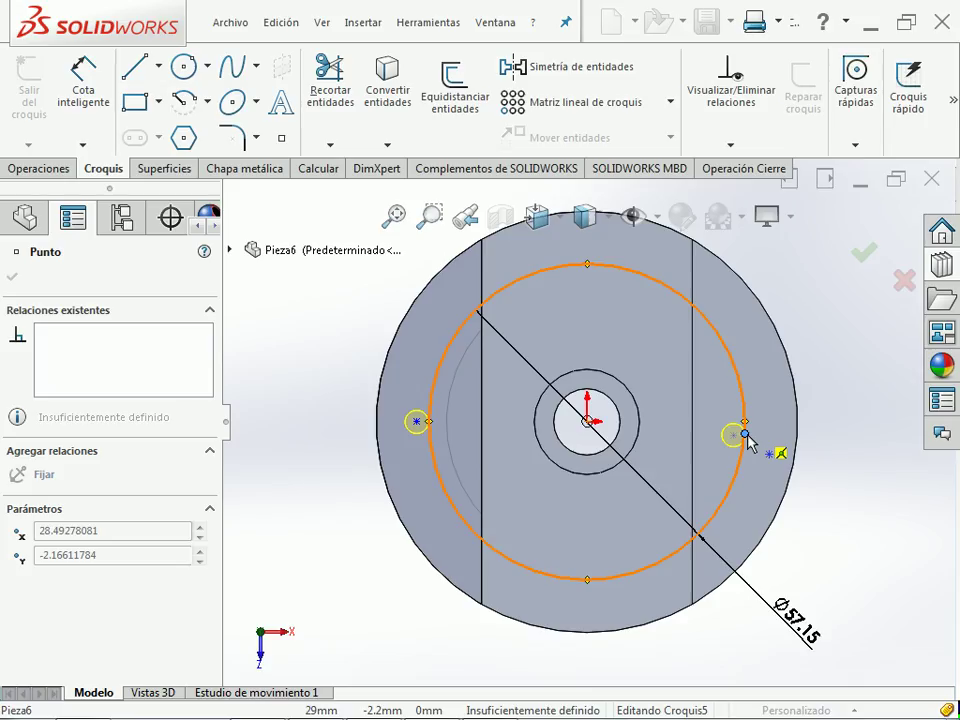
pyautogui.moveTo(745, 435); pyautogui.dragTo(744, 421)
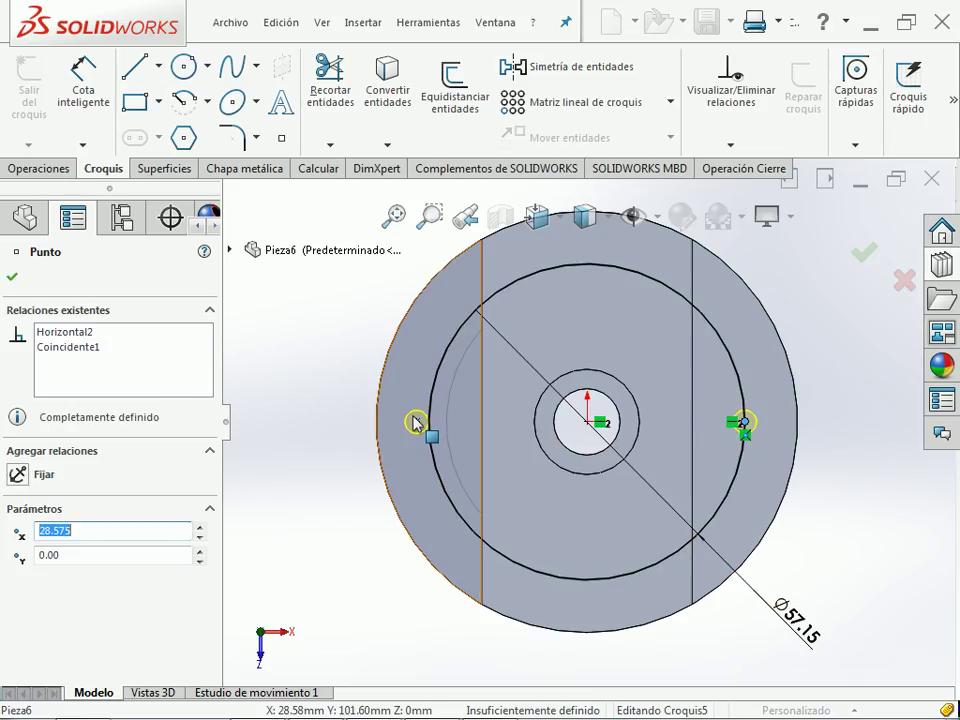
pyautogui.click(418, 423)
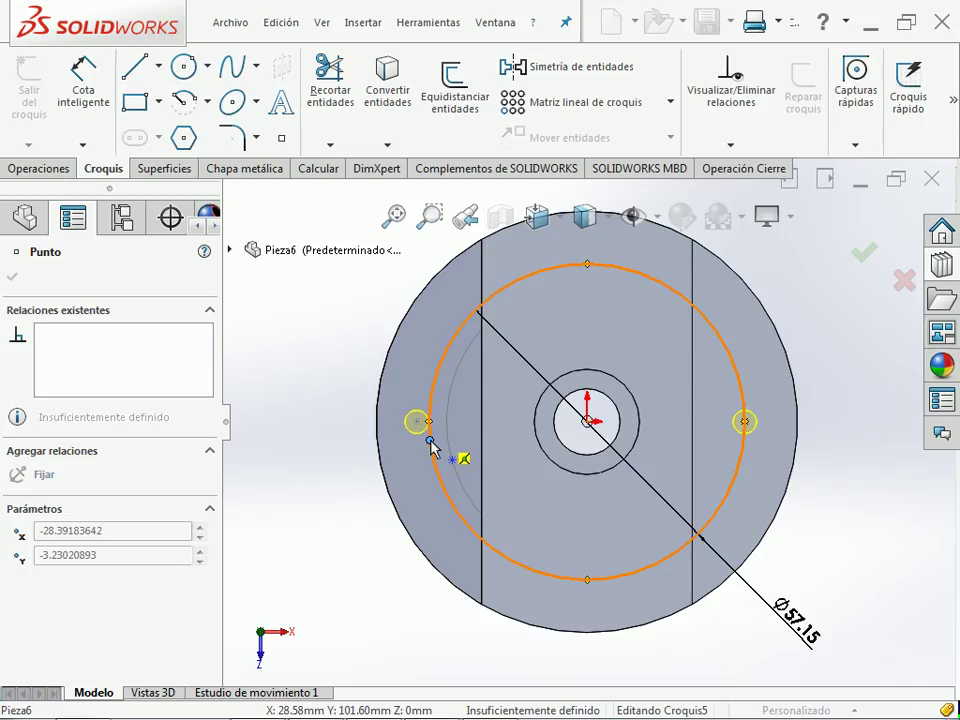
pyautogui.moveTo(425, 432); pyautogui.dragTo(430, 424)
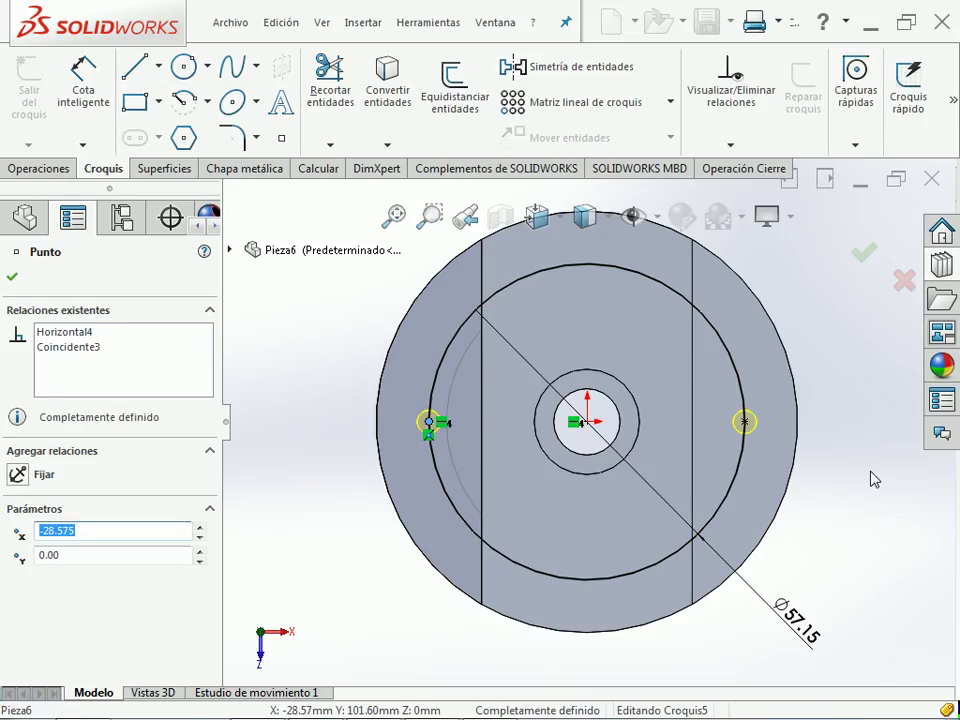
pyautogui.press('Escape')
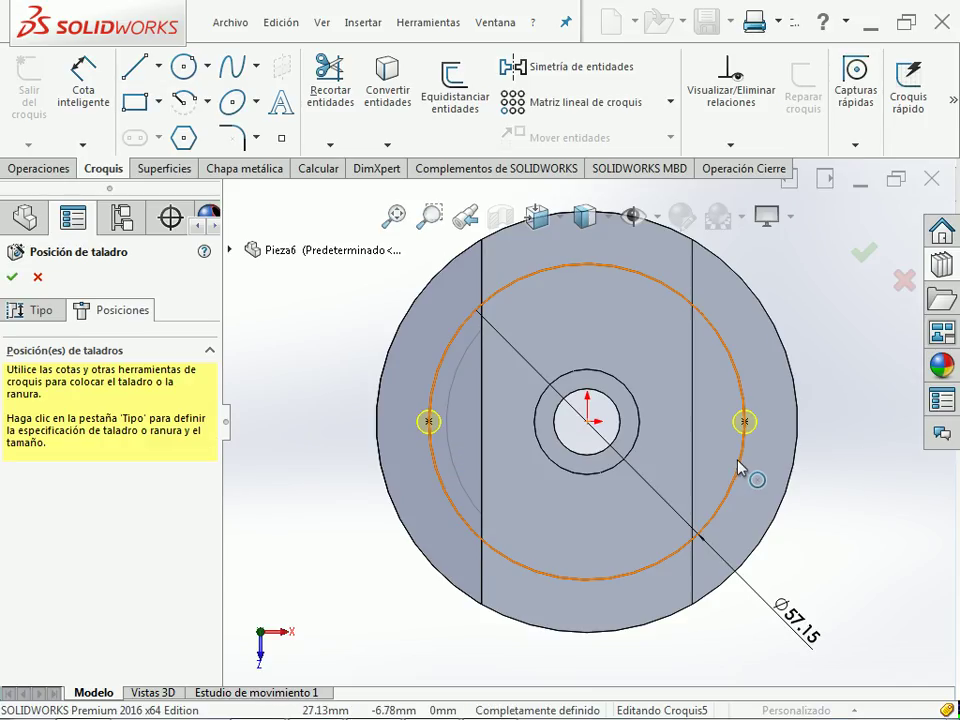
# - Convert the hole-position circle to construction geometry and finish the two M5x0.8 tapped holes
pyautogui.click(740, 467)
pyautogui.click(808, 404)
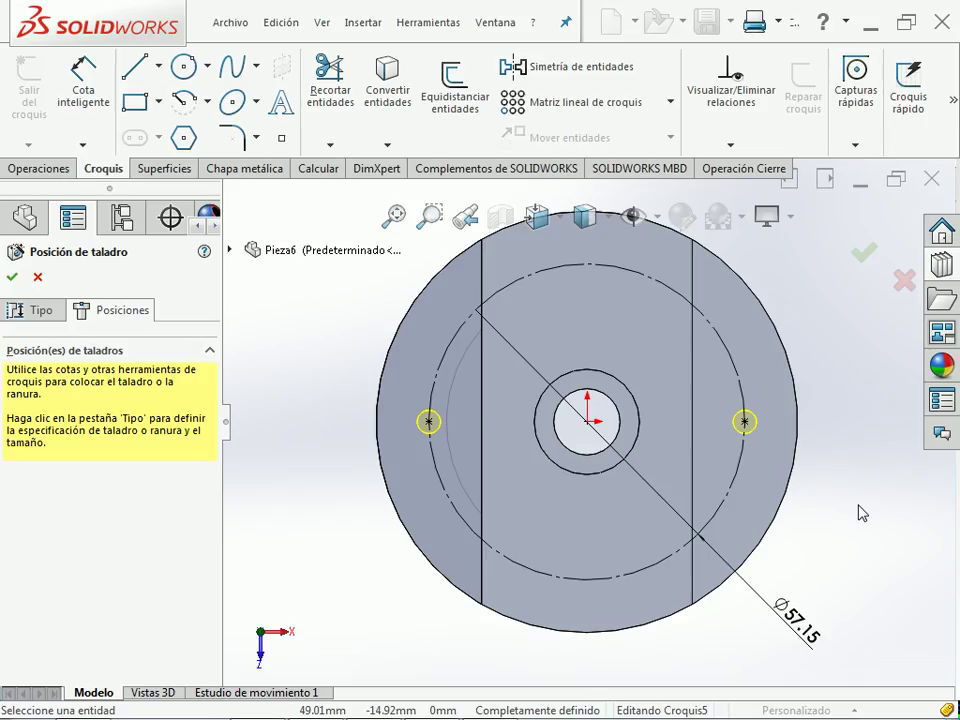
pyautogui.click(864, 253)
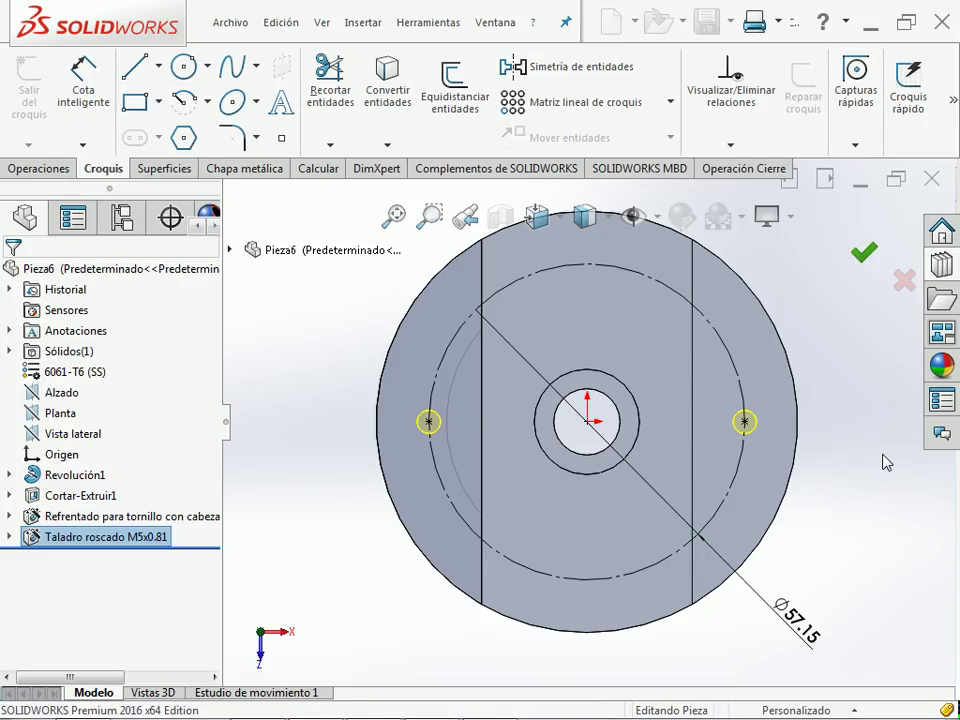
pyautogui.hotkey('ctrl', '7')
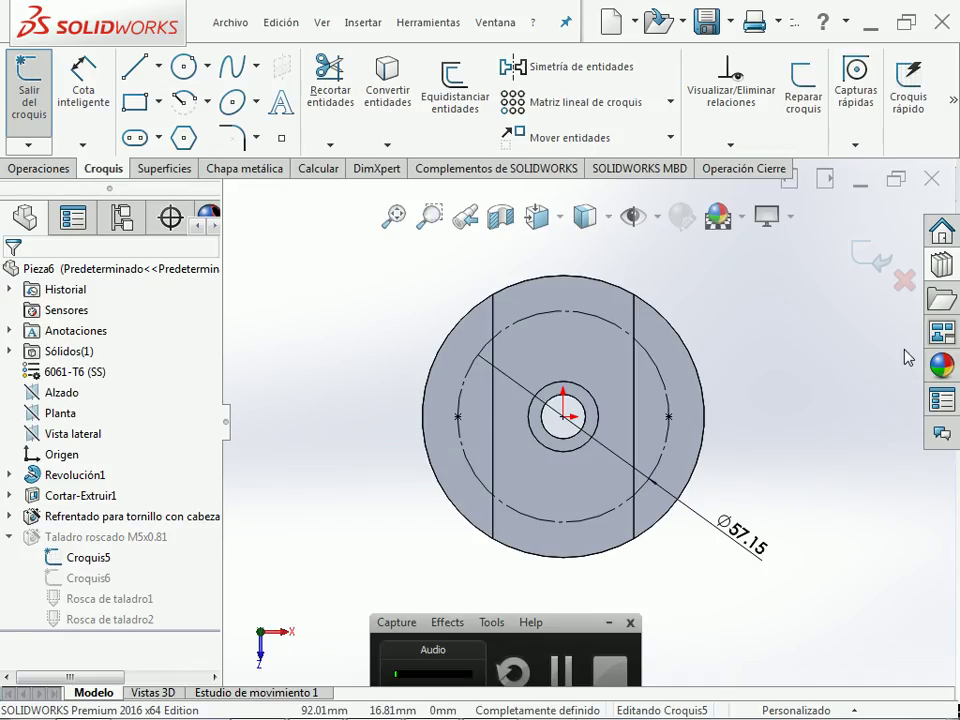
pyautogui.click(864, 257)
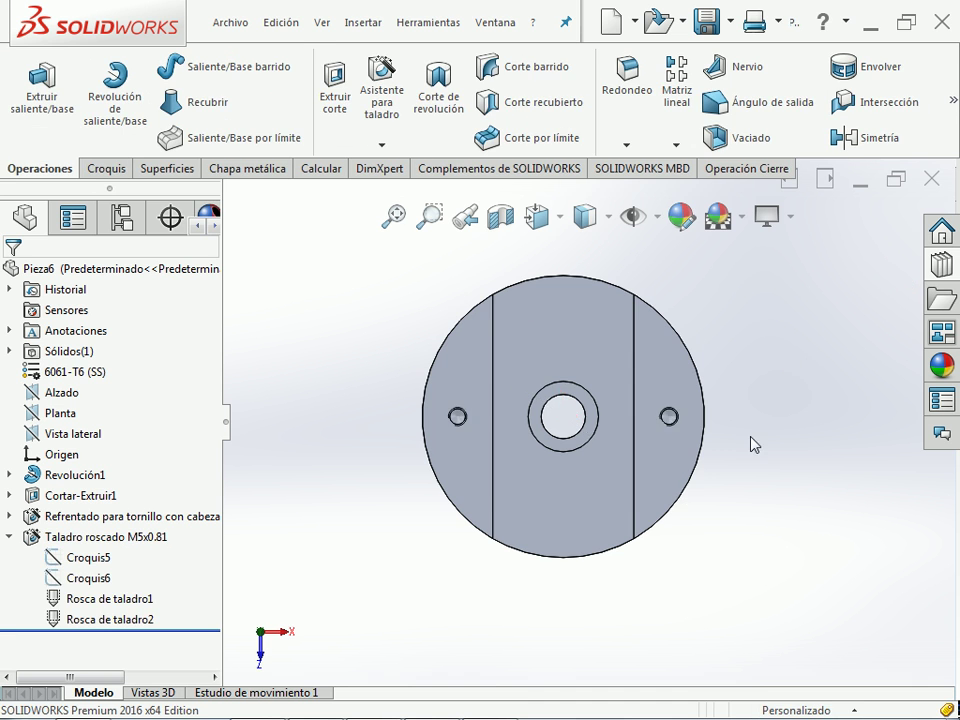
pyautogui.hotkey('ctrl', '7')
# - Check the M3x0.5 hole pattern in the PDF drawing and select the outer ring face on the underside of the body
pyautogui.hotkey('alt', 'Tab')
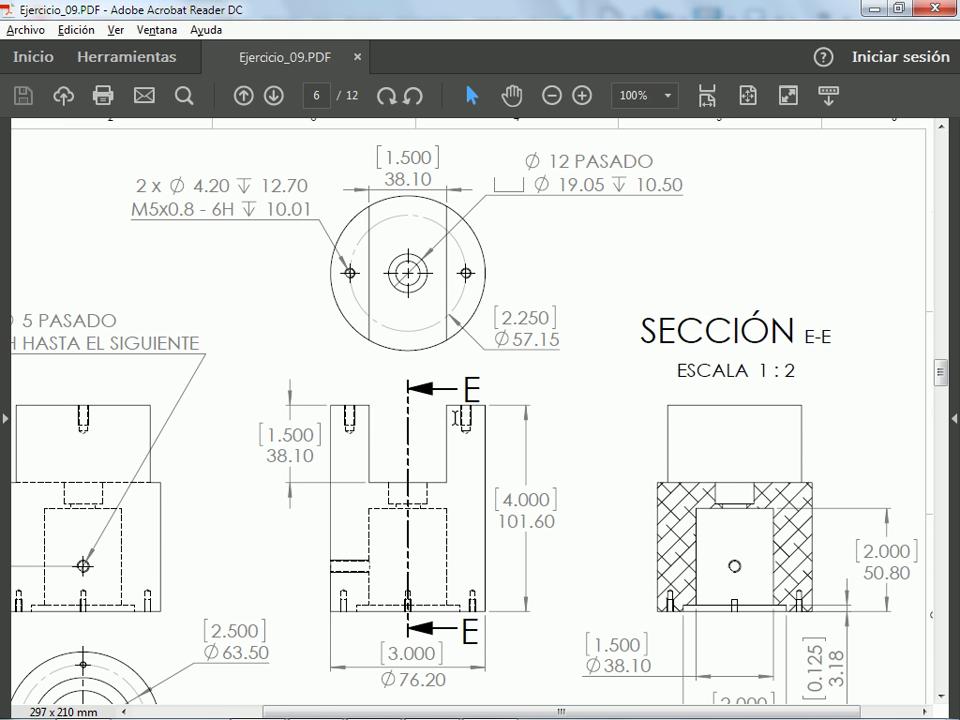
pyautogui.scroll(-3, 225, 557)
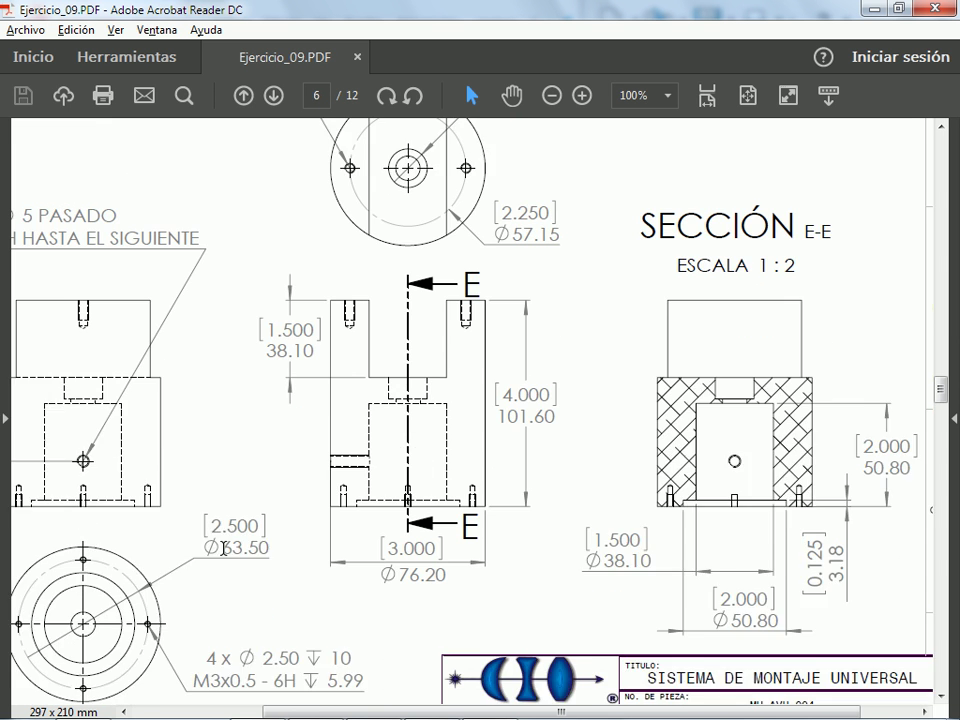
pyautogui.hscroll(-4, 241, 535)
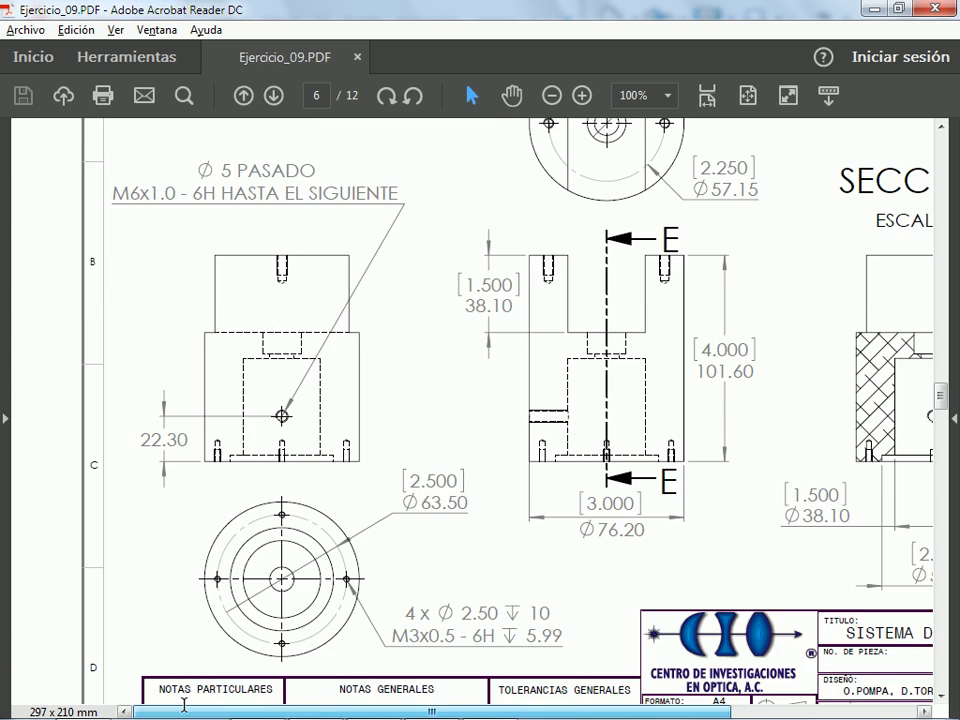
pyautogui.scroll(-1, 245, 550)
pyautogui.scroll(-1, 249, 557)
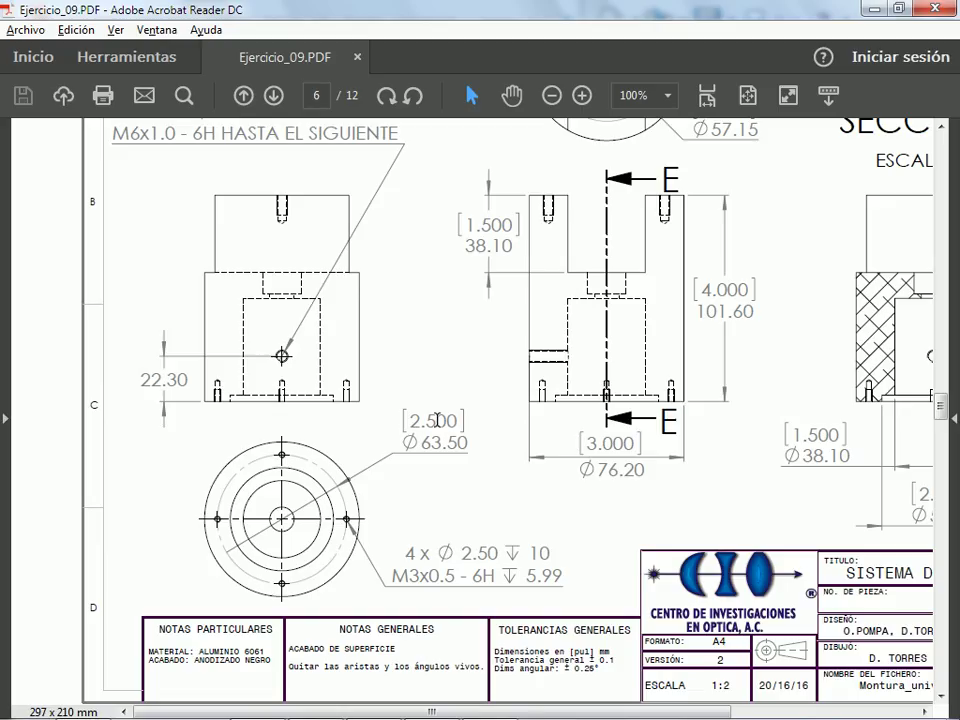
pyautogui.hotkey('alt', 'Tab')
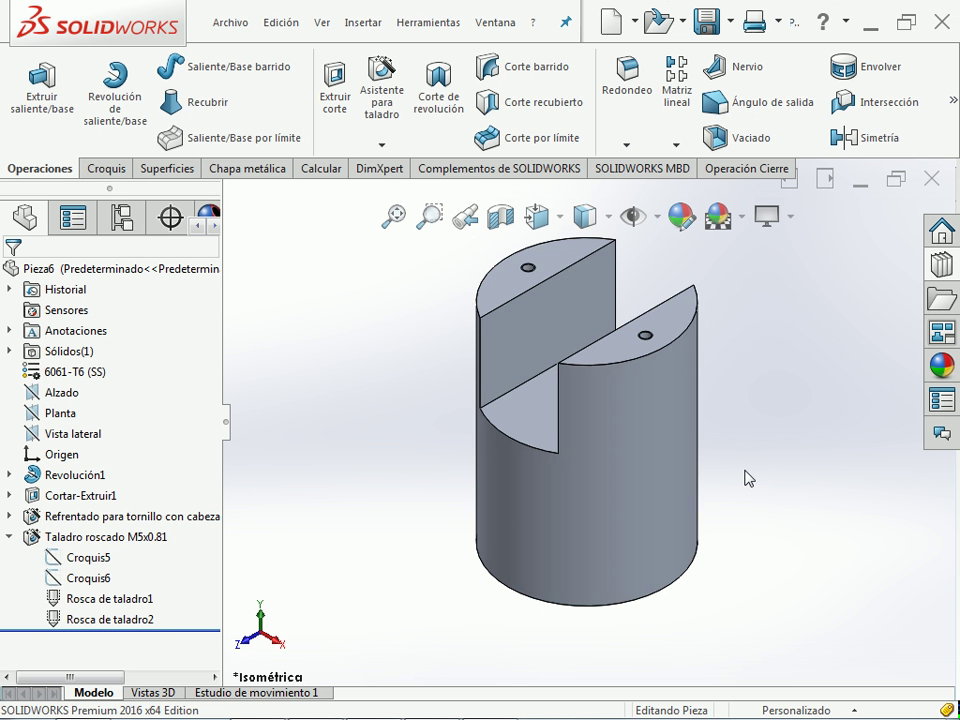
pyautogui.hotkey('ctrl', '1')
pyautogui.moveTo(748, 478); pyautogui.dragTo(729, 493, button='middle')
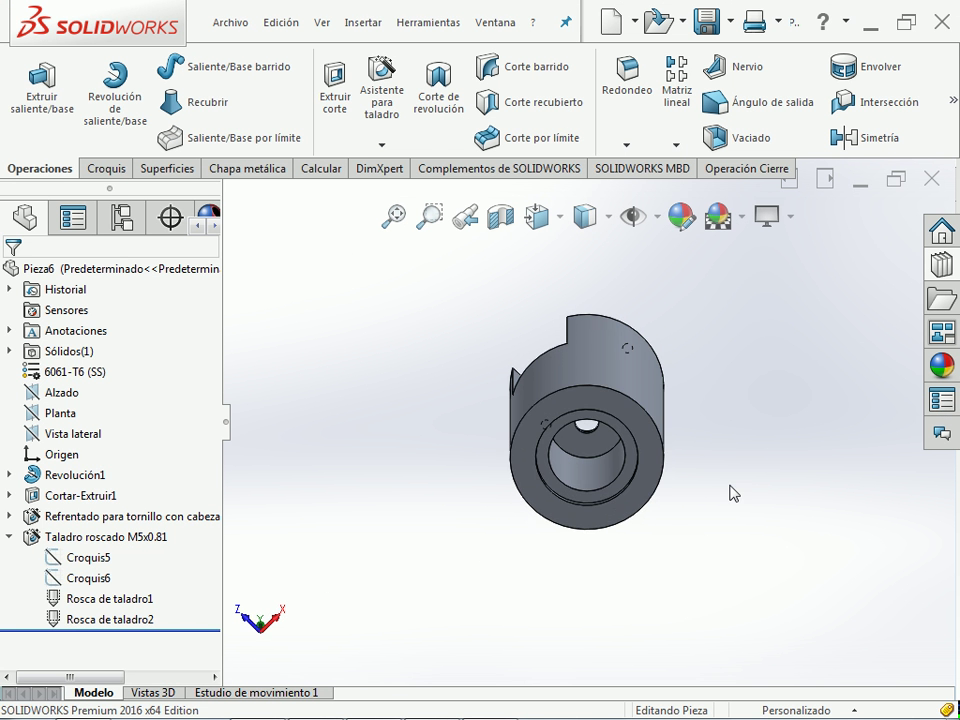
pyautogui.click(648, 468)
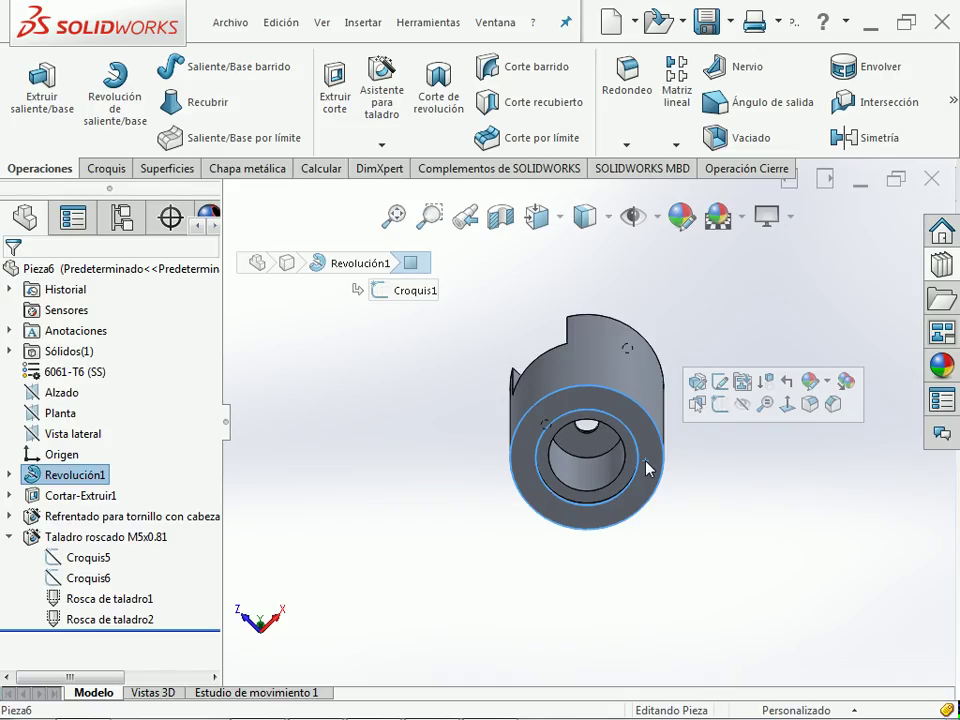